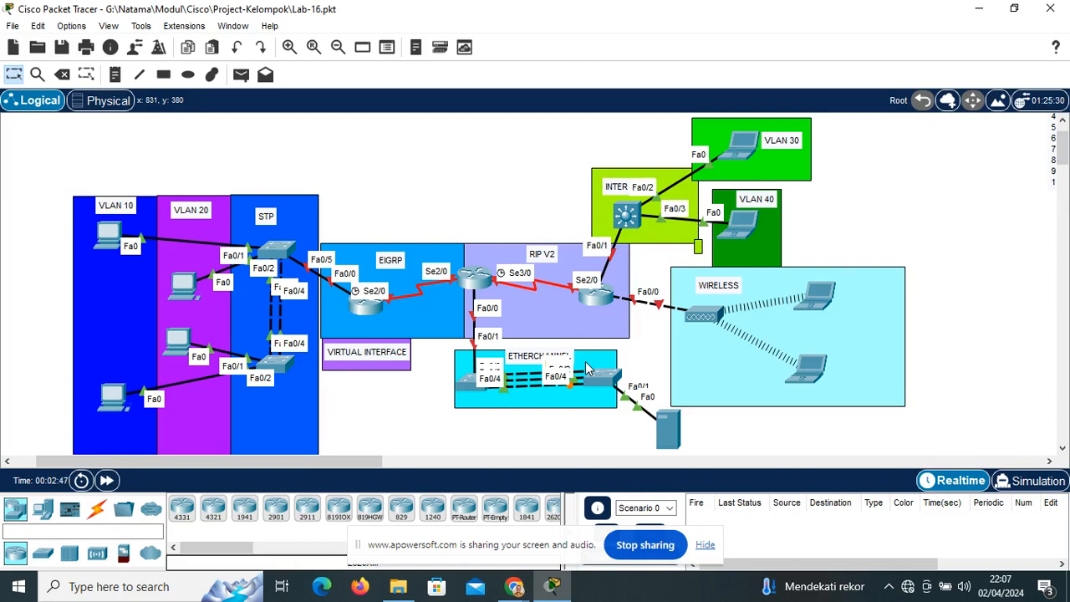
pyautogui.scroll(-1, 454, 378)
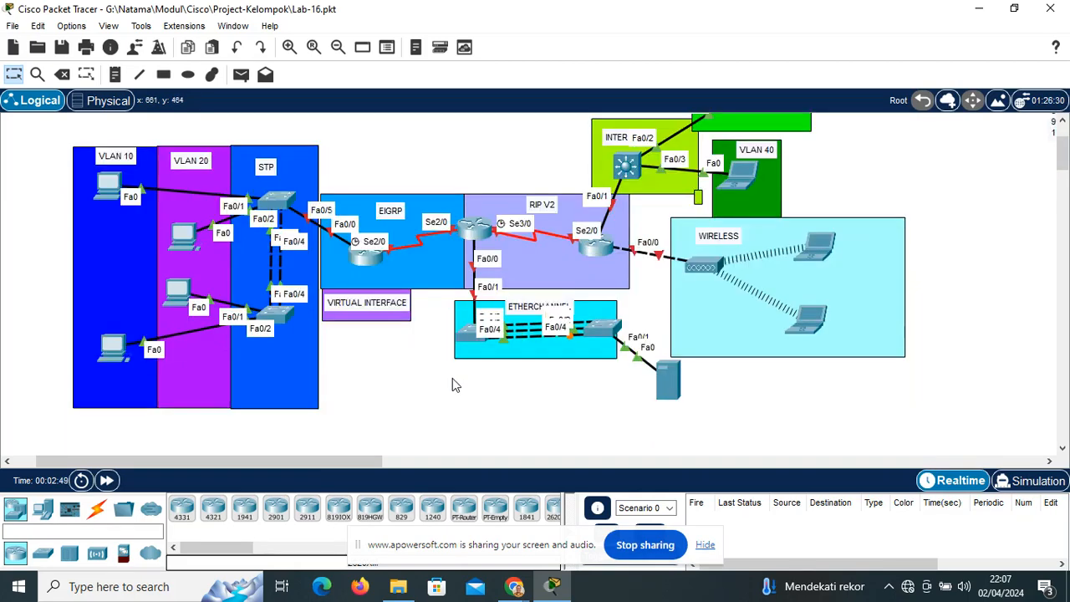
pyautogui.scroll(1, 461, 428)
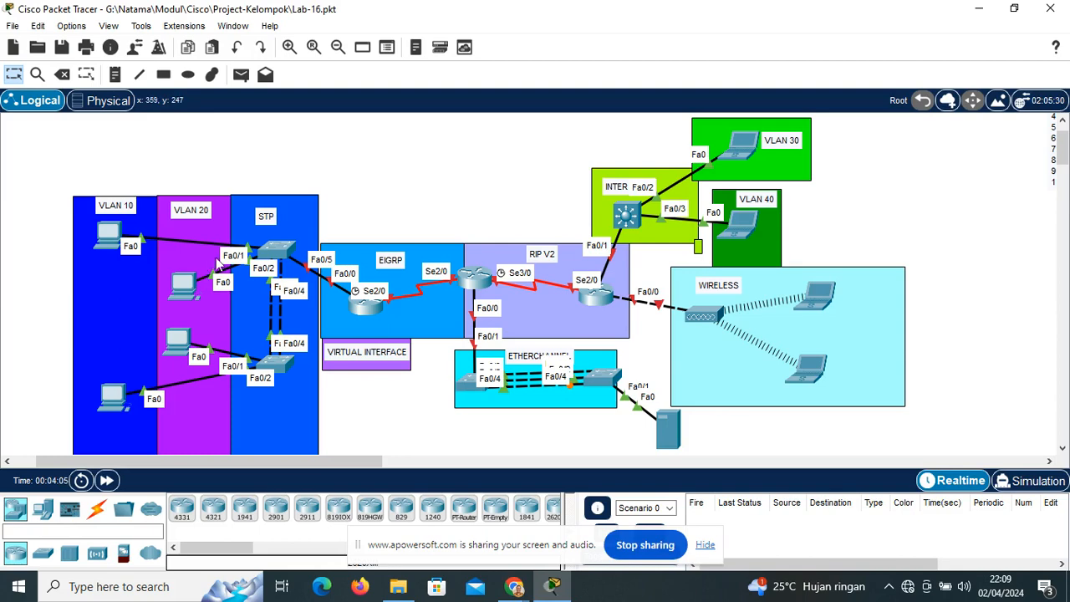
# Open the command line of the upper switch in the STP area and enter global configuration mode
pyautogui.click(283, 253)
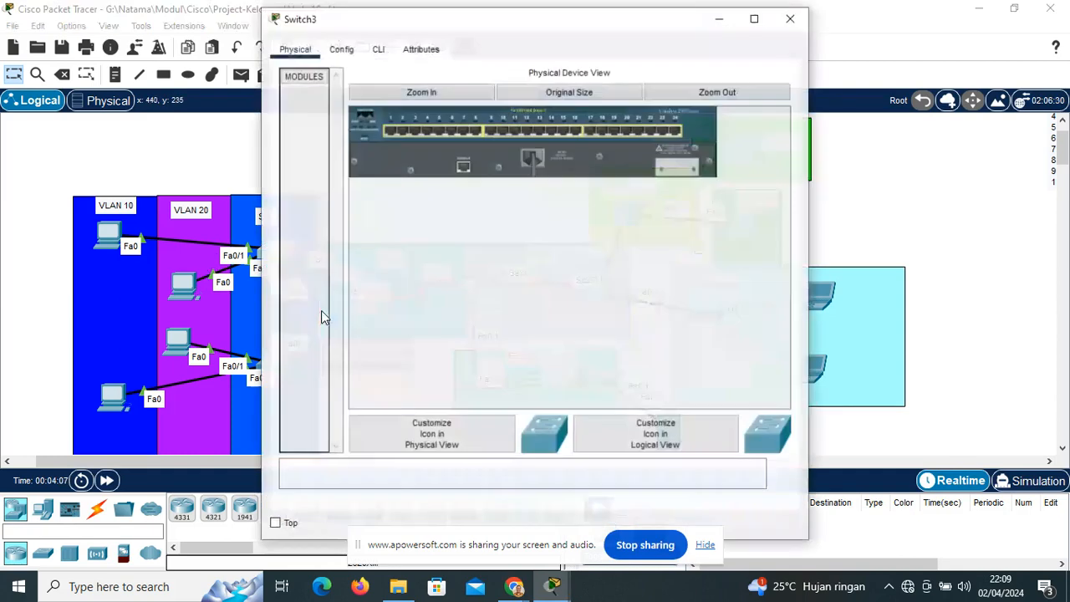
pyautogui.moveTo(442, 31); pyautogui.dragTo(651, 24)
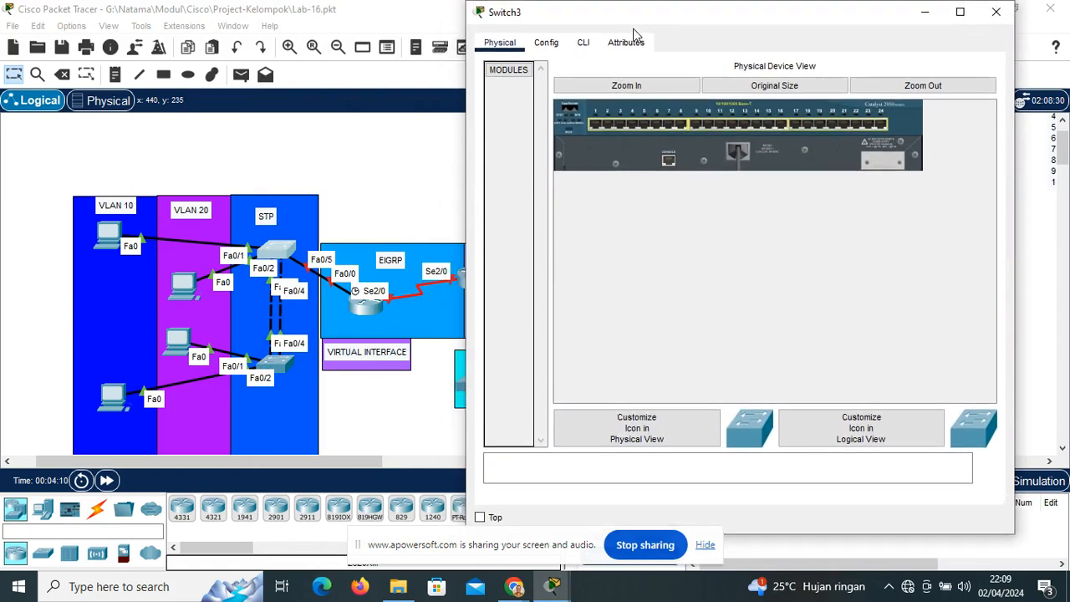
pyautogui.click(583, 42)
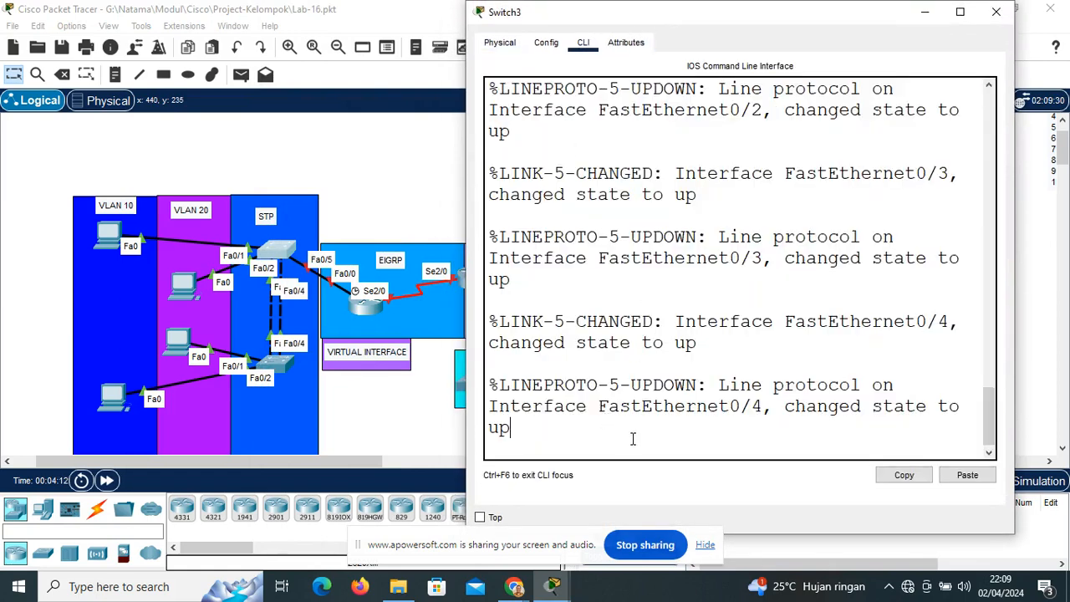
pyautogui.press('Return')
pyautogui.write('eb')
pyautogui.press('BackSpace')
pyautogui.write('n')
pyautogui.press('Return')
pyautogui.write('conf t')
pyautogui.press('Return')
# Set the upper STP switch's hostname to IDN-SW1
pyautogui.write('ho IDN')
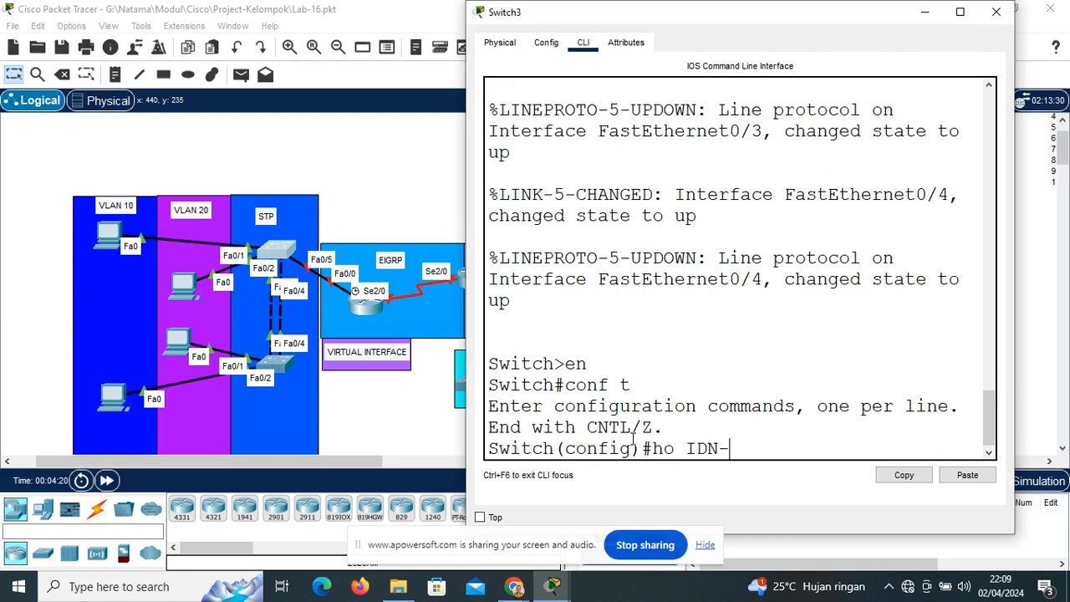
pyautogui.write('-SW1')
pyautogui.press('Return')
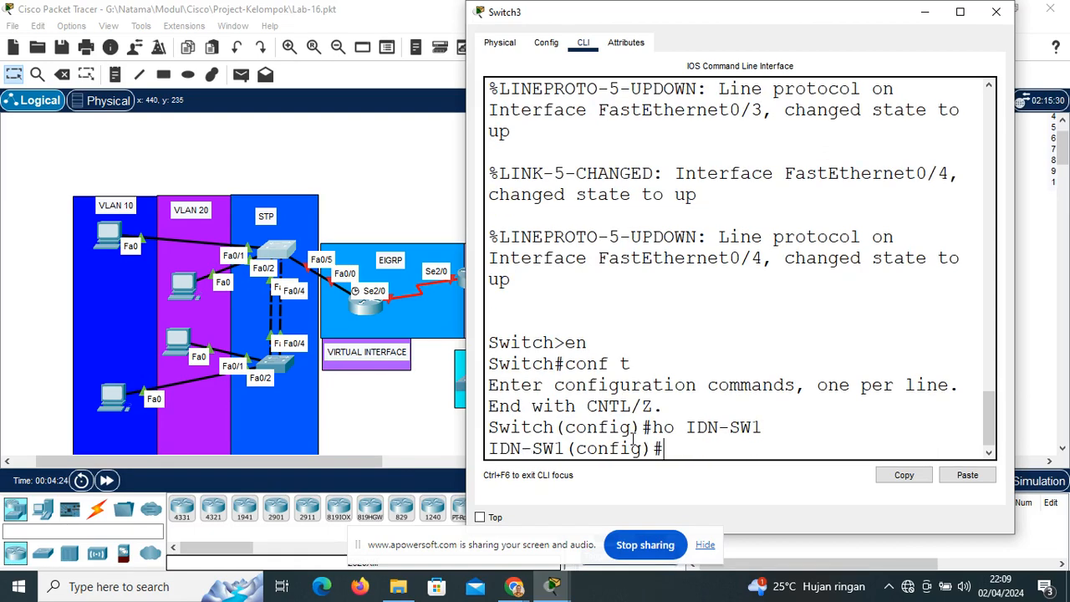
# Create VLAN 10 on IDN-SW1 and name it VLAN10
pyautogui.write('vlan 10')
pyautogui.press('Return')
pyautogui.write('name VLAN10')
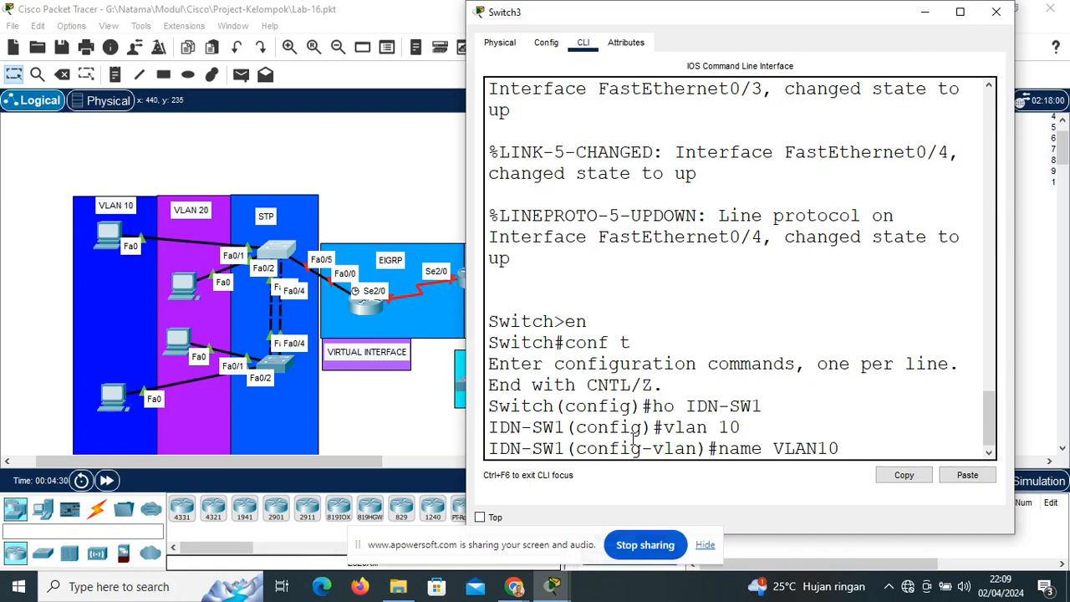
pyautogui.press('Return')
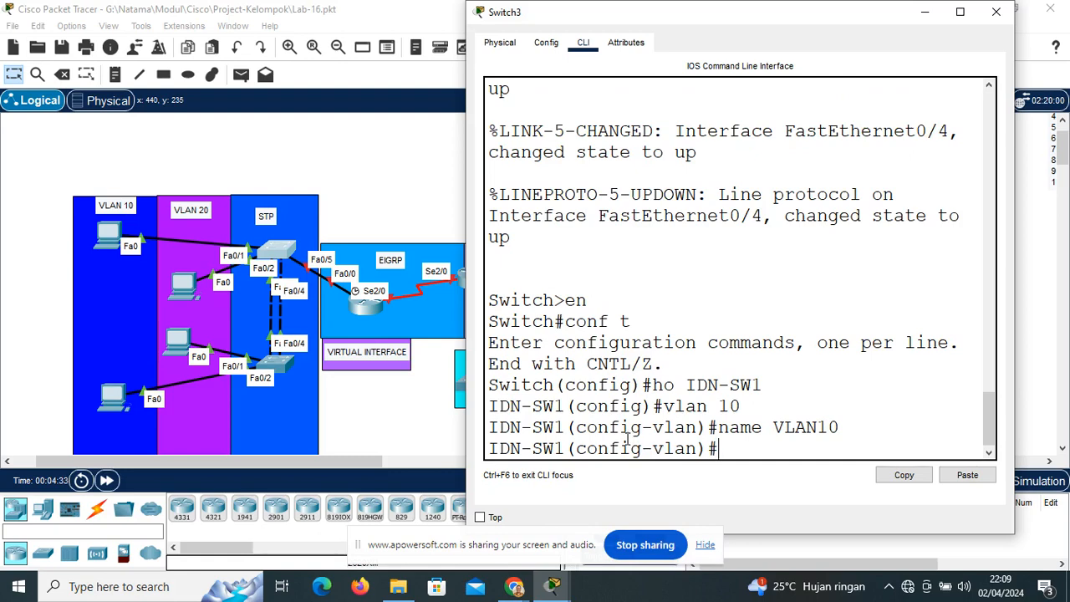
# Create VLAN 20 on IDN-SW1 and name it VLAN20
pyautogui.moveTo(839, 427); pyautogui.dragTo(773, 449)
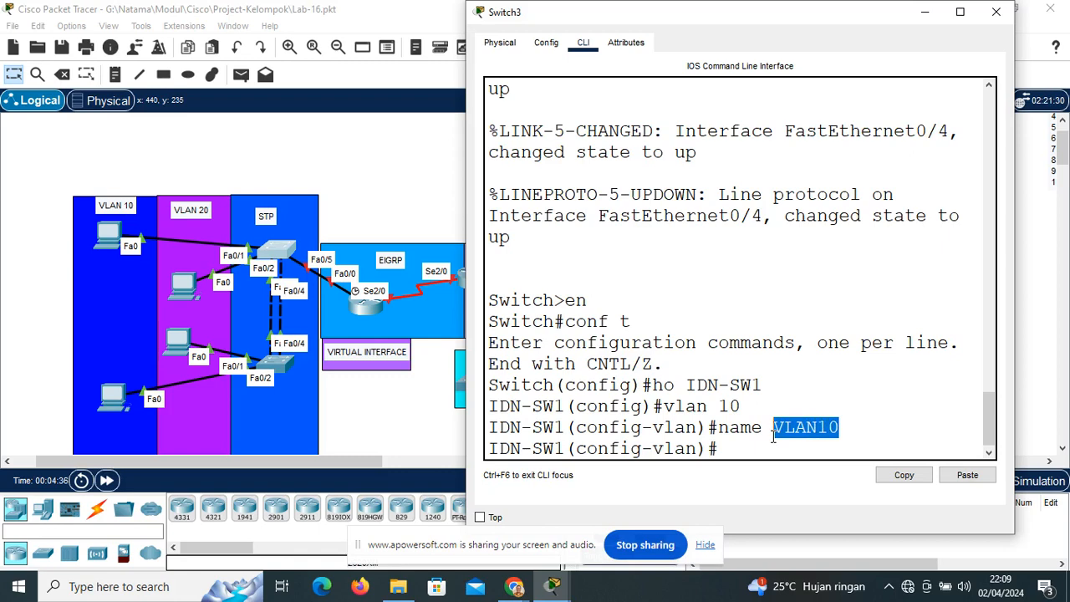
pyautogui.click(726, 448)
pyautogui.write('vla')
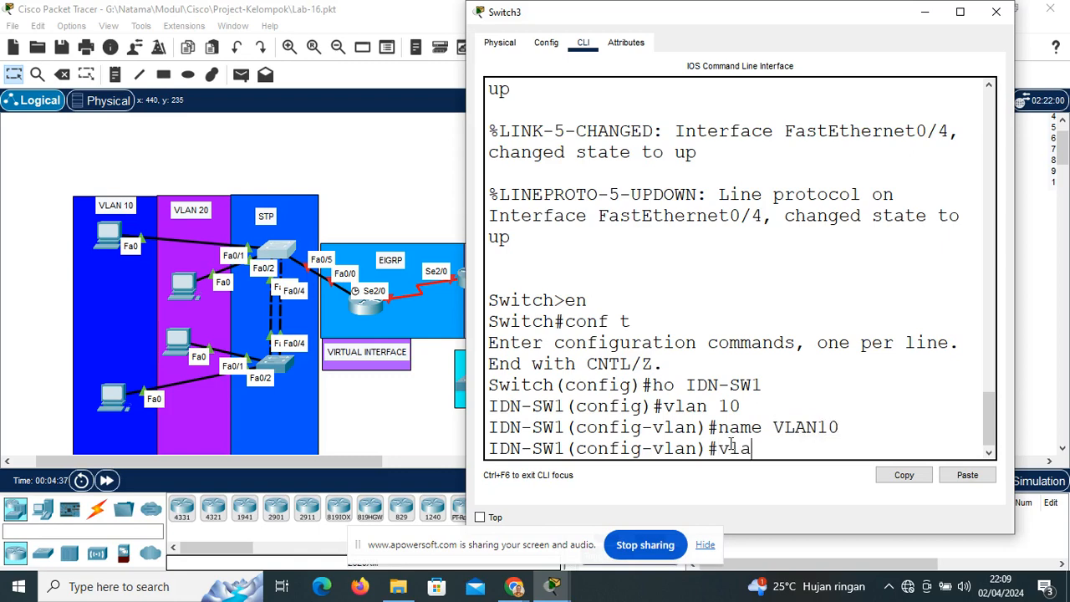
pyautogui.write('n 20')
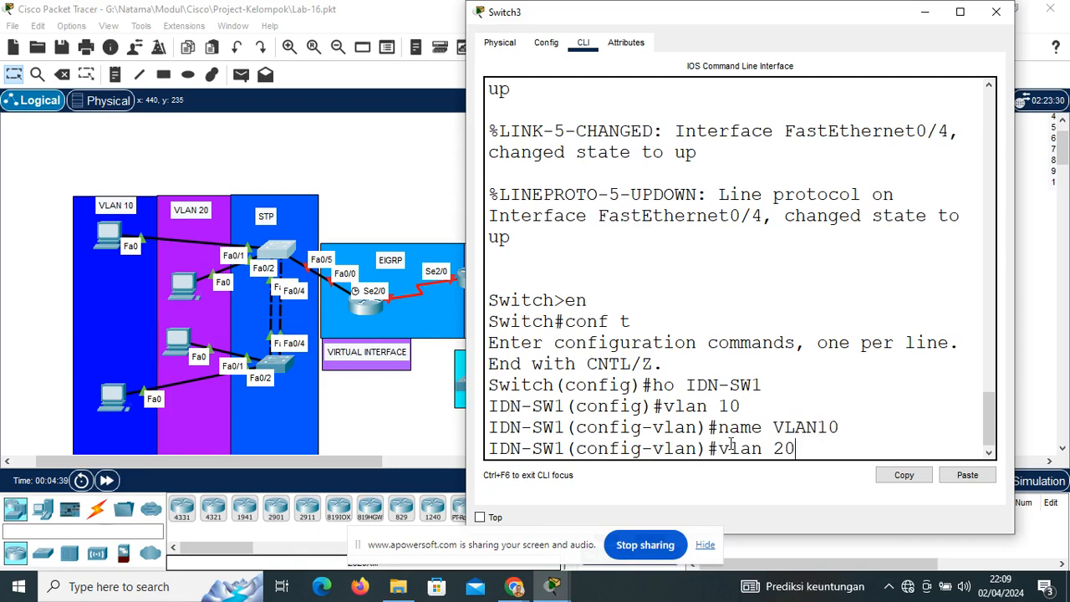
pyautogui.press('Return')
pyautogui.write('name ')
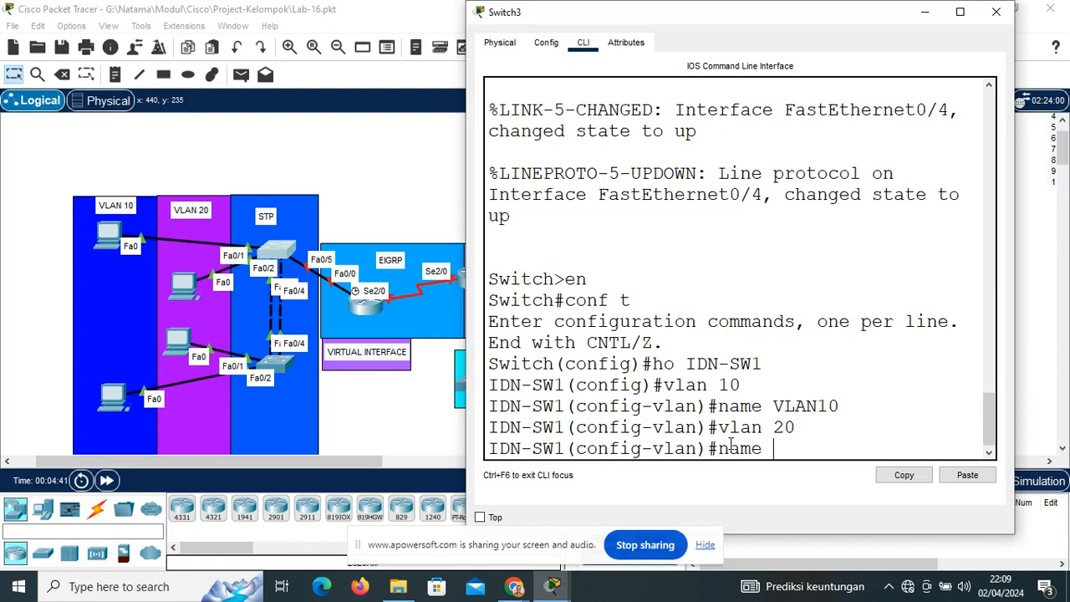
pyautogui.write('VLAN20')
pyautogui.press('Return')
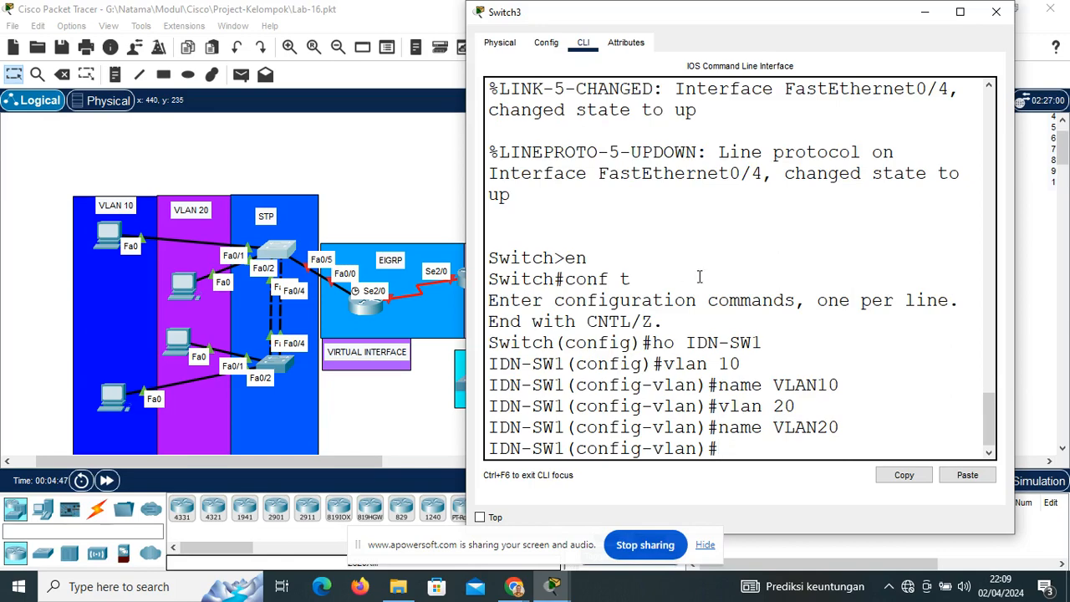
# Minimize the IDN-SW1 window, then enter global configuration mode in the command line of the lower STP switch
pyautogui.click(925, 12)
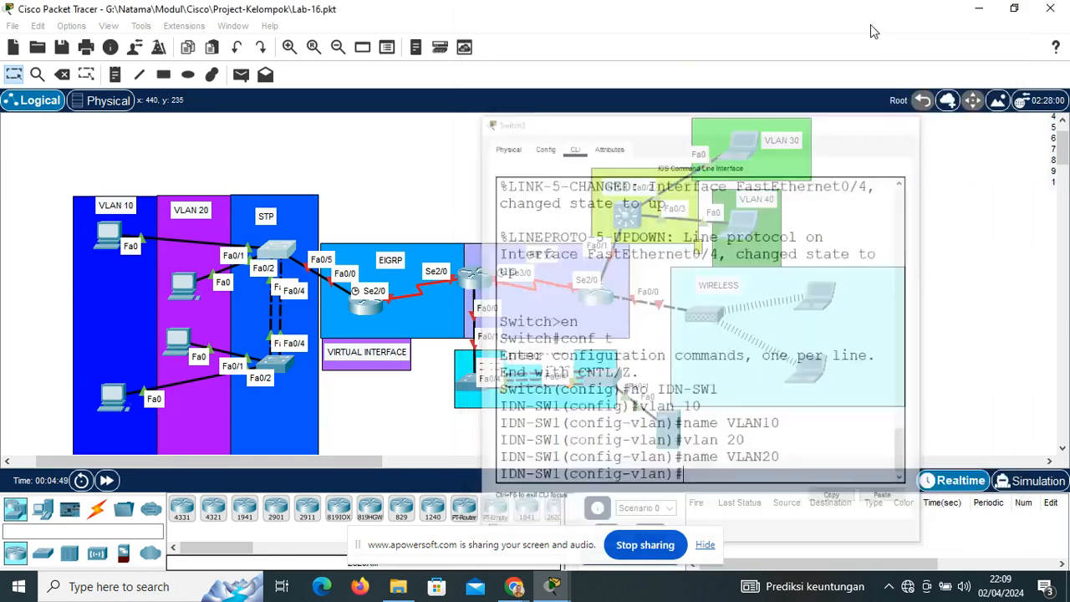
pyautogui.click(275, 364)
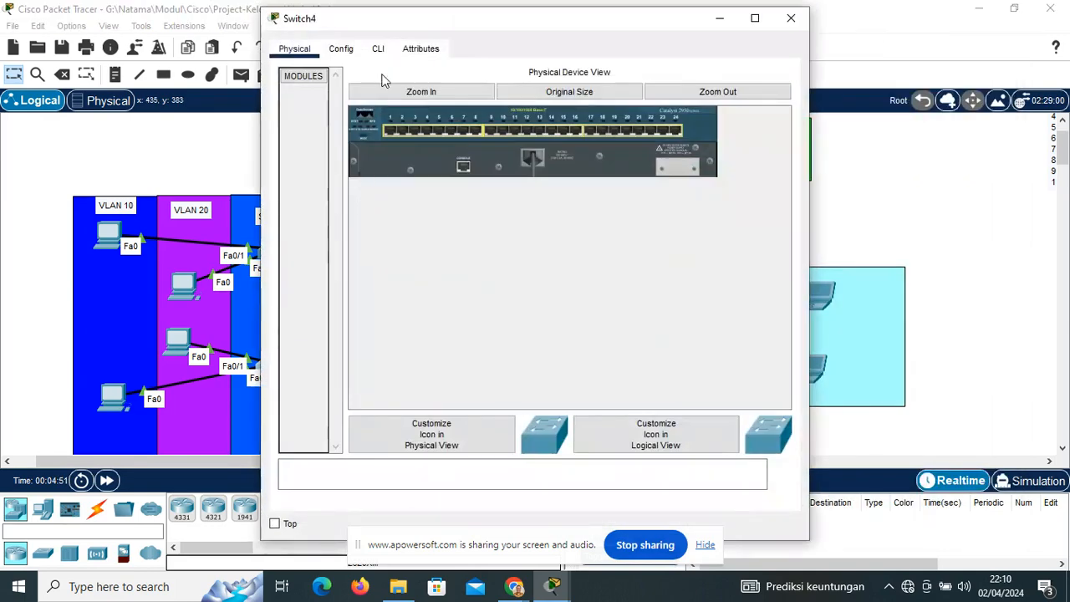
pyautogui.moveTo(387, 22); pyautogui.dragTo(559, 2)
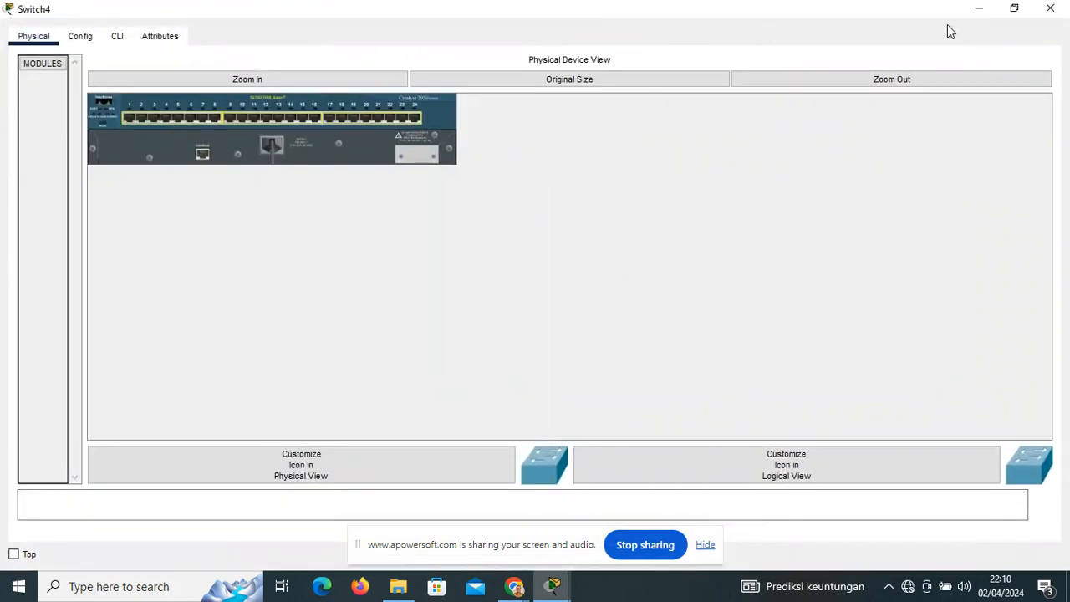
pyautogui.click(1015, 10)
pyautogui.click(381, 49)
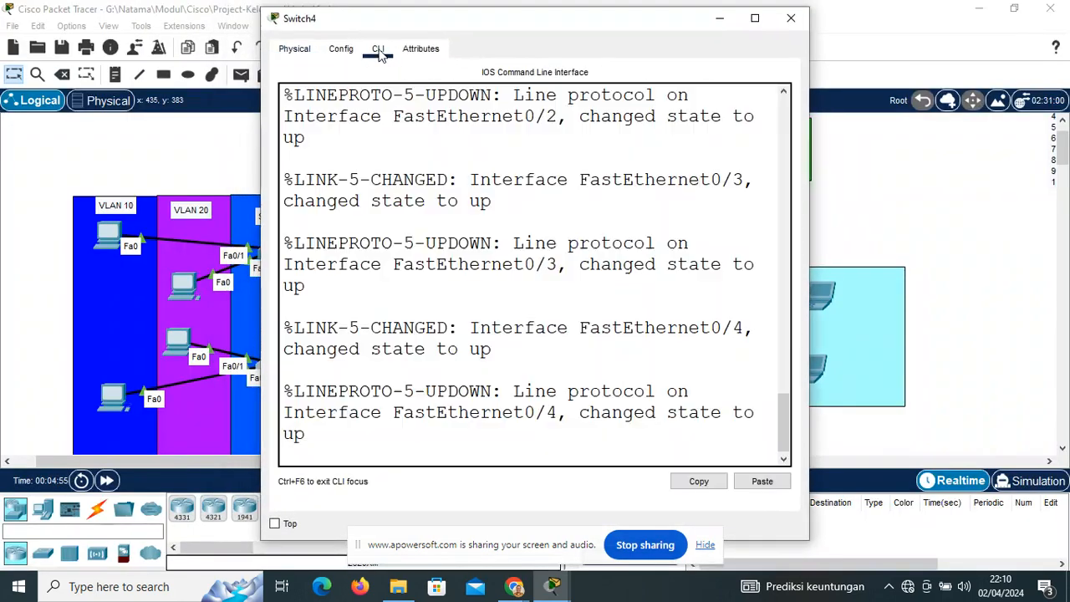
pyautogui.moveTo(410, 25); pyautogui.dragTo(603, 42)
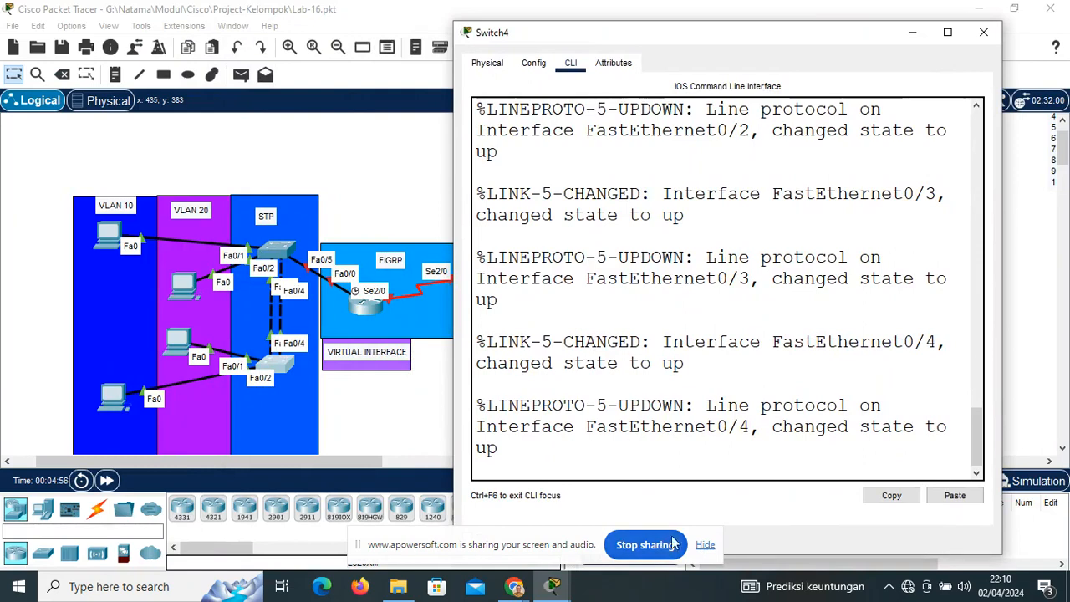
pyautogui.press('Return')
pyautogui.write('en')
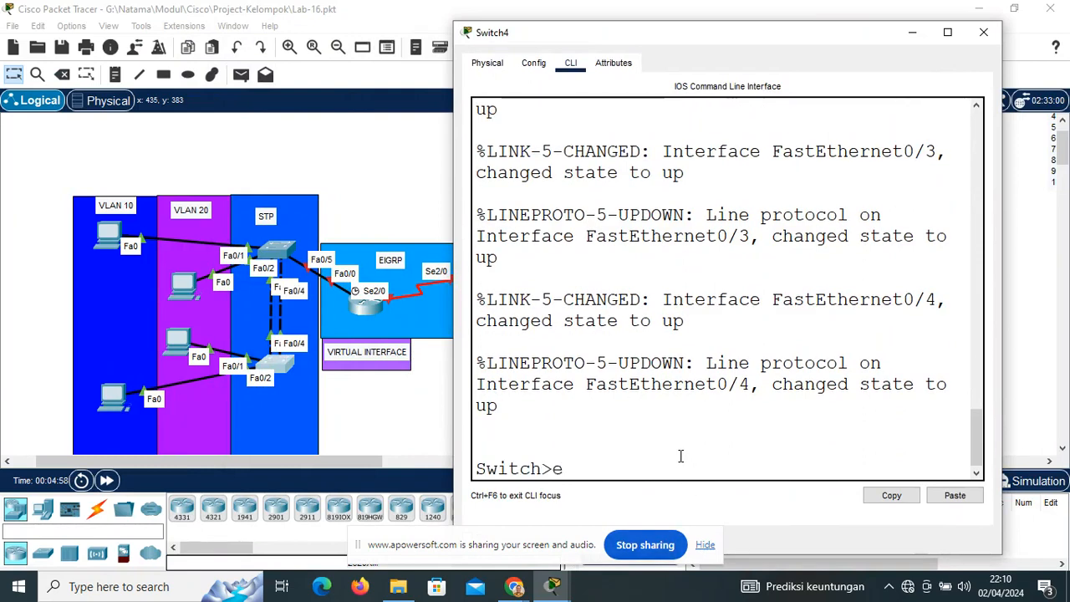
pyautogui.press('Return')
pyautogui.write('conf t')
pyautogui.press('Return')
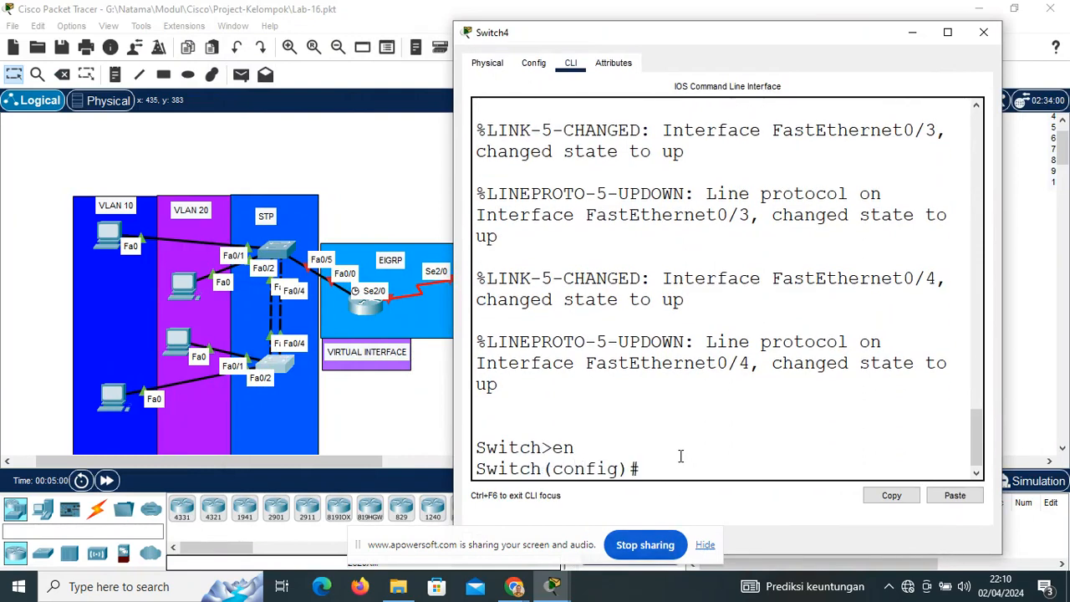
# Set the lower STP switch's hostname to IDN-SW2
pyautogui.write('ho IDN')
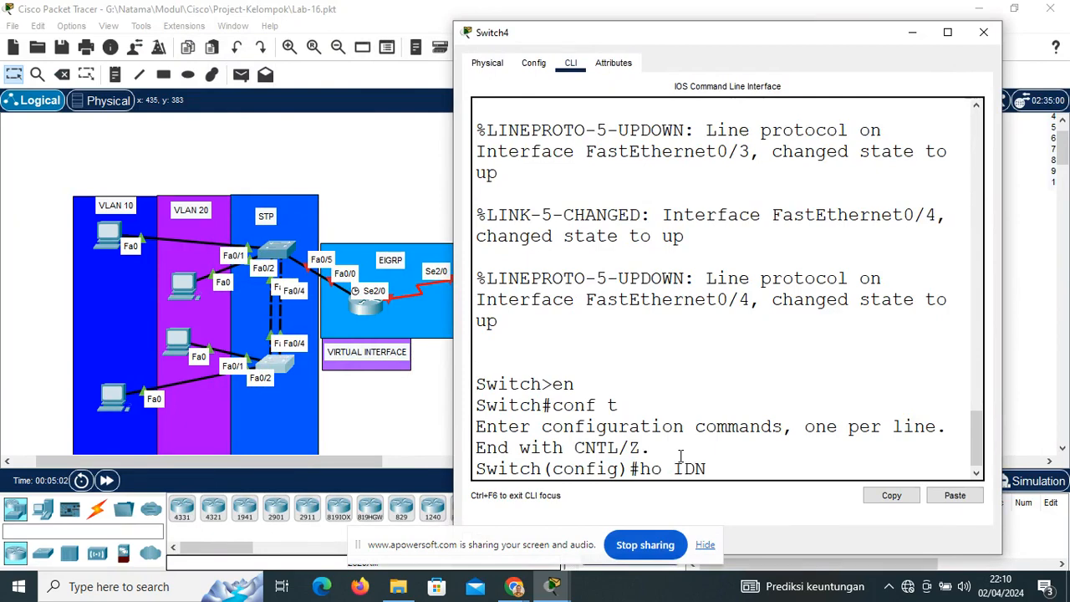
pyautogui.write('-SW2')
pyautogui.press('Return')
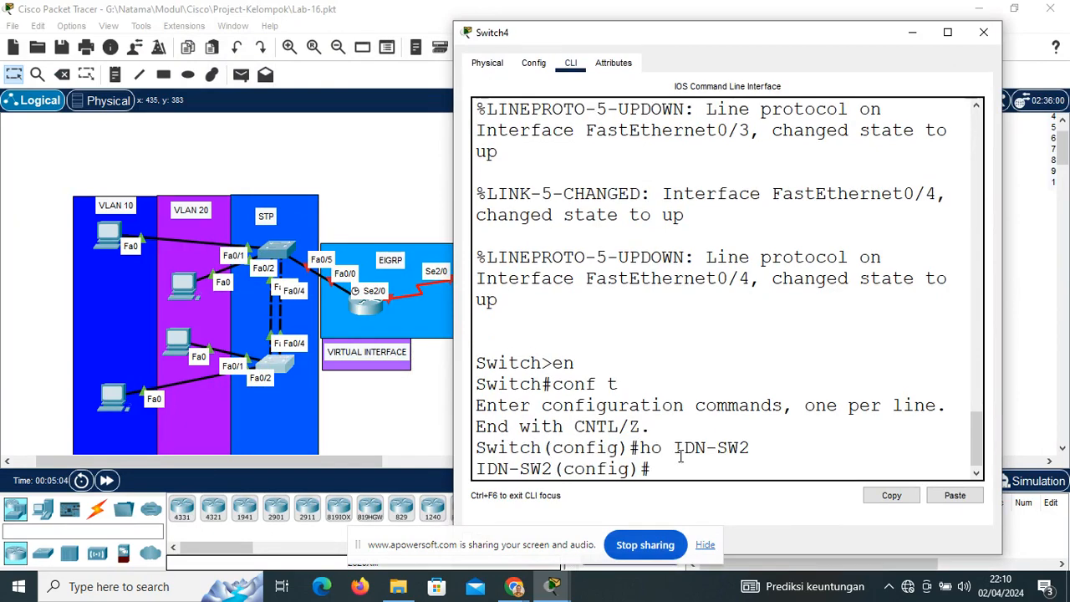
# Create VLAN 10 on IDN-SW2 and name it VLAN10
pyautogui.write('vlan 10')
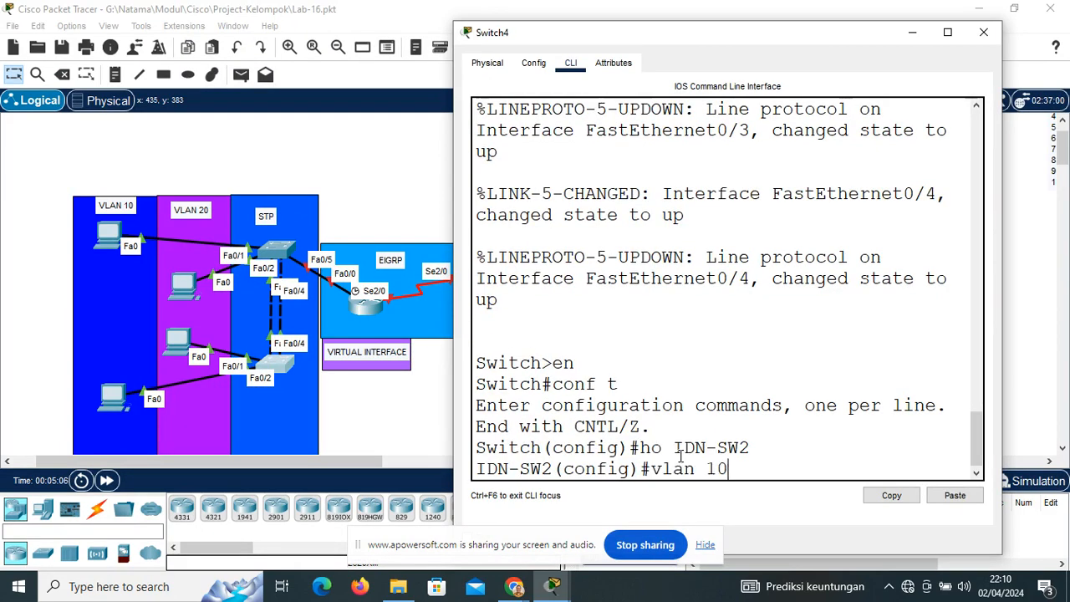
pyautogui.press('Return')
pyautogui.write('name 1')
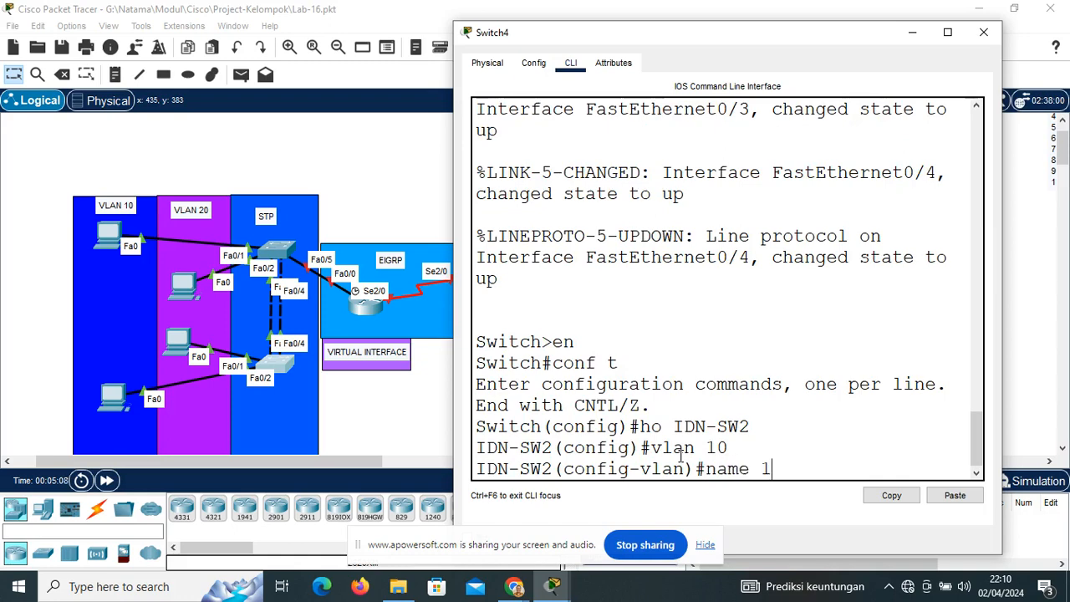
pyautogui.press('BackSpace')
pyautogui.write('VLA')
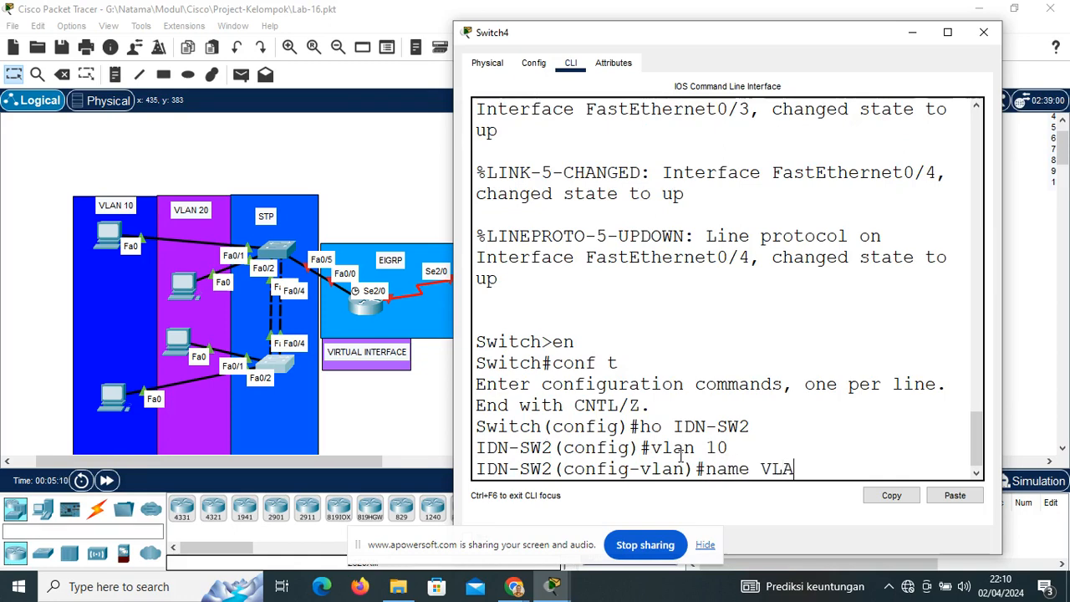
pyautogui.write('N10')
pyautogui.press('Return')
# Create VLAN 20 on IDN-SW2 with the name VLAN20 and exit to global configuration mode
pyautogui.write('vlan)#v')
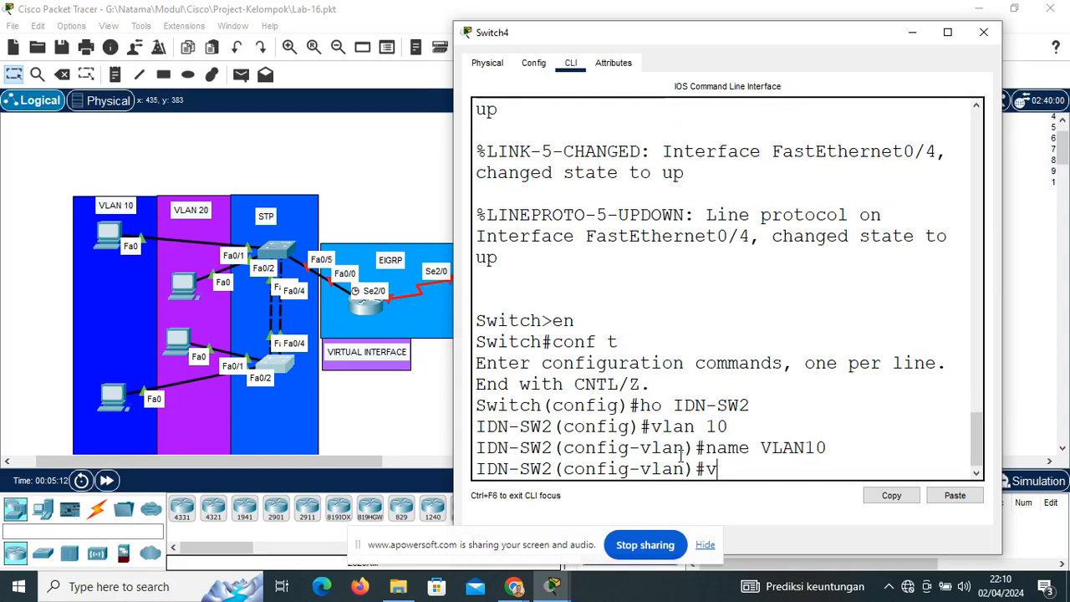
pyautogui.write(' 20')
pyautogui.press('Return')
pyautogui.write('nam')
pyautogui.press('Tab')
pyautogui.write('VLAN2')
pyautogui.press('Return')
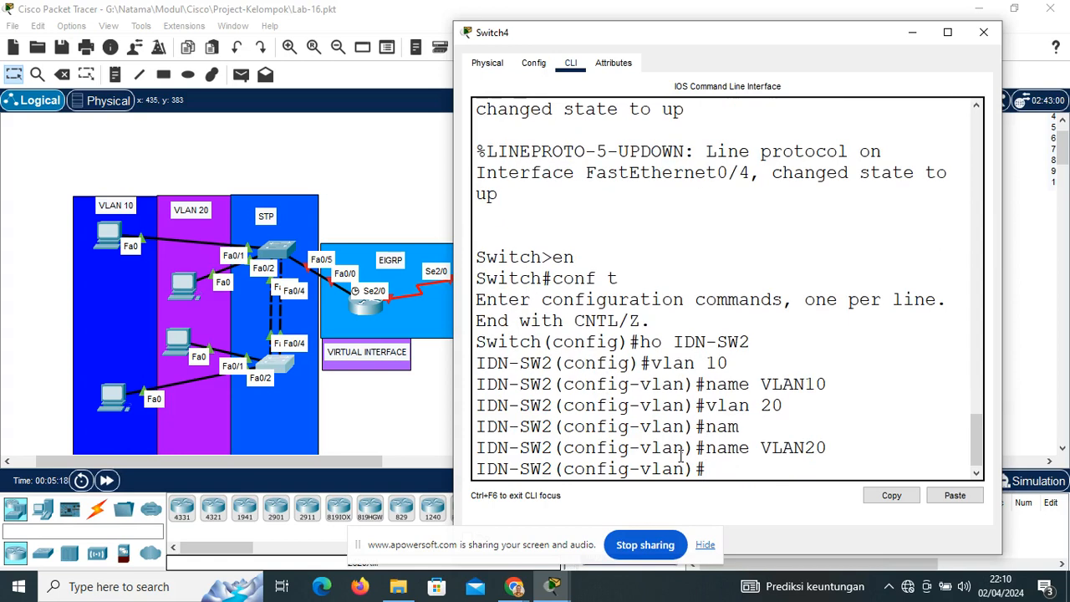
pyautogui.write('ex')
pyautogui.press('Return')
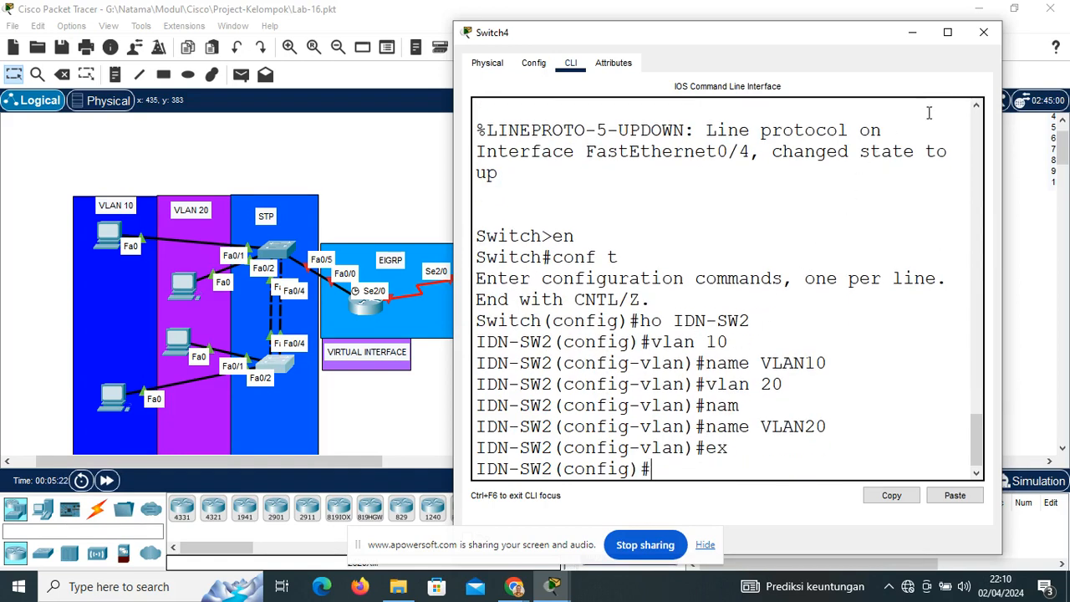
# Return to the command line of IDN-SW1 and exit VLAN configuration to global configuration mode
pyautogui.click(913, 32)
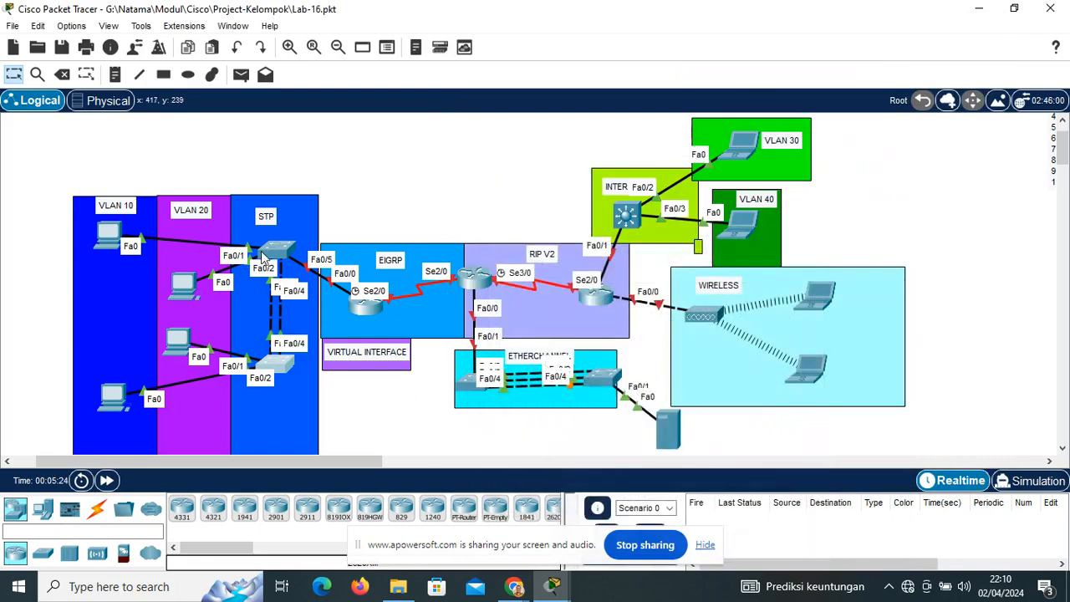
pyautogui.click(274, 249)
pyautogui.moveTo(552, 26); pyautogui.dragTo(560, 31)
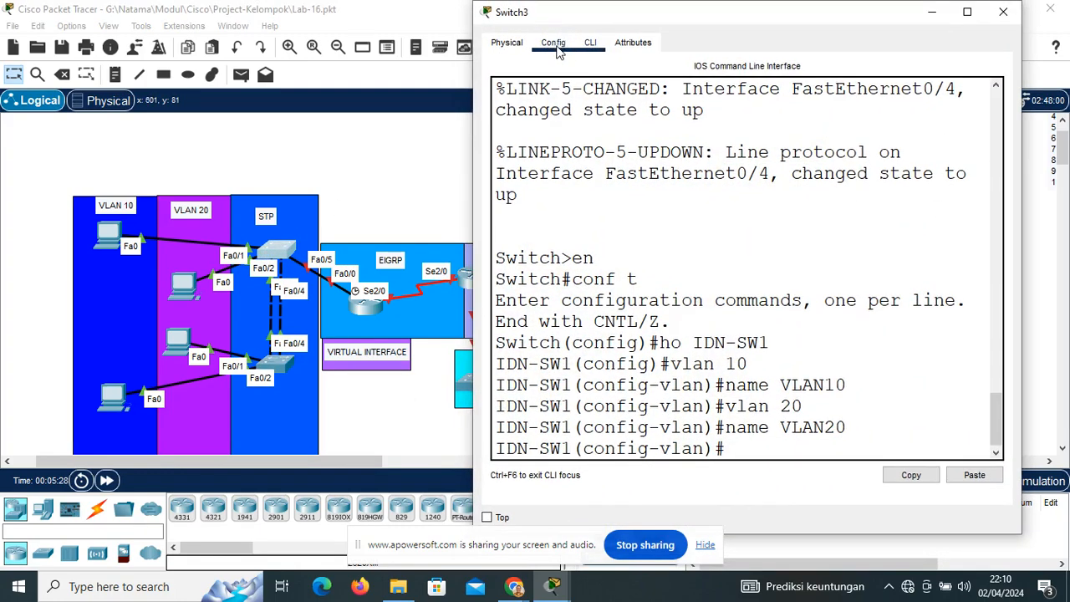
pyautogui.click(554, 44)
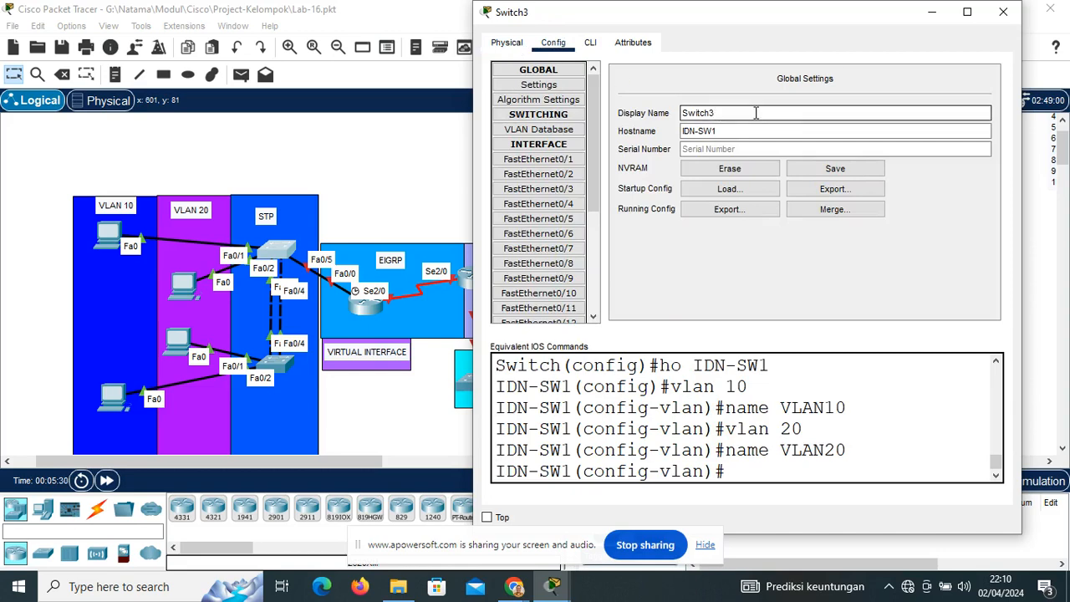
pyautogui.click(591, 43)
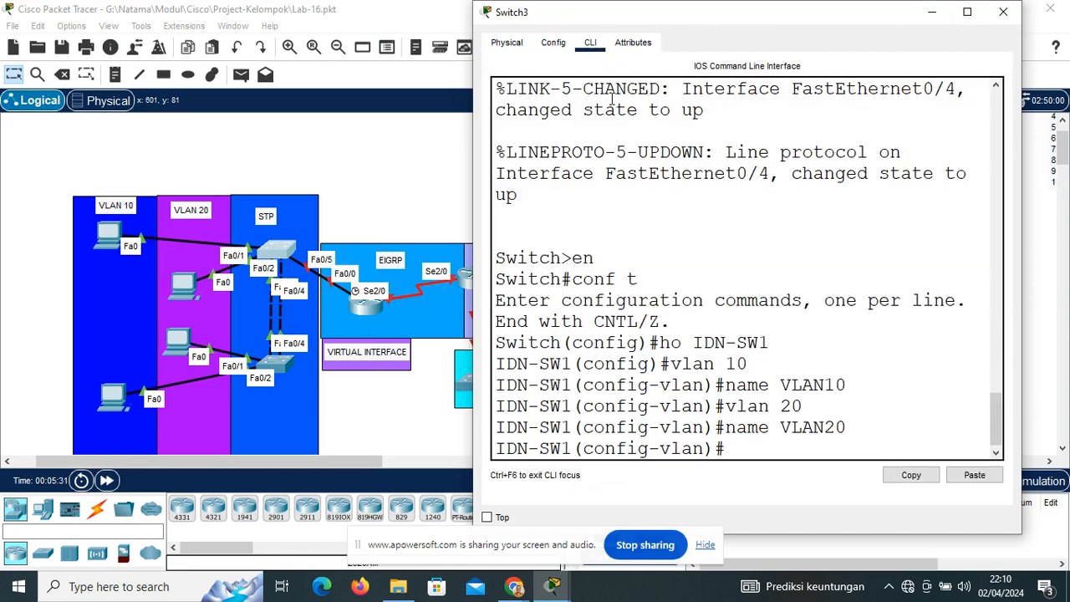
pyautogui.write('e')
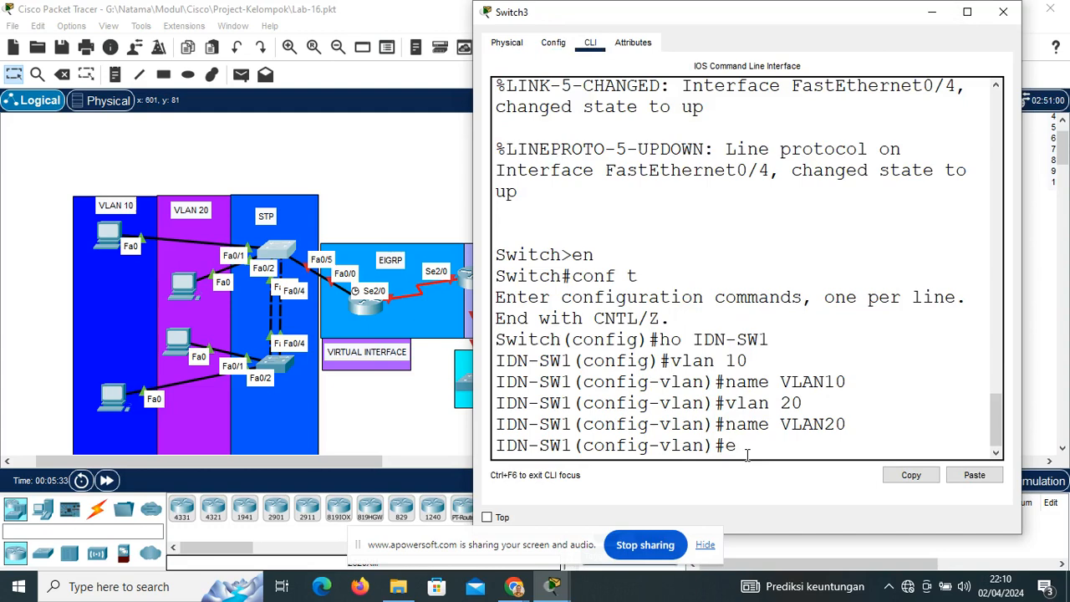
pyautogui.write('x')
pyautogui.press('Return')
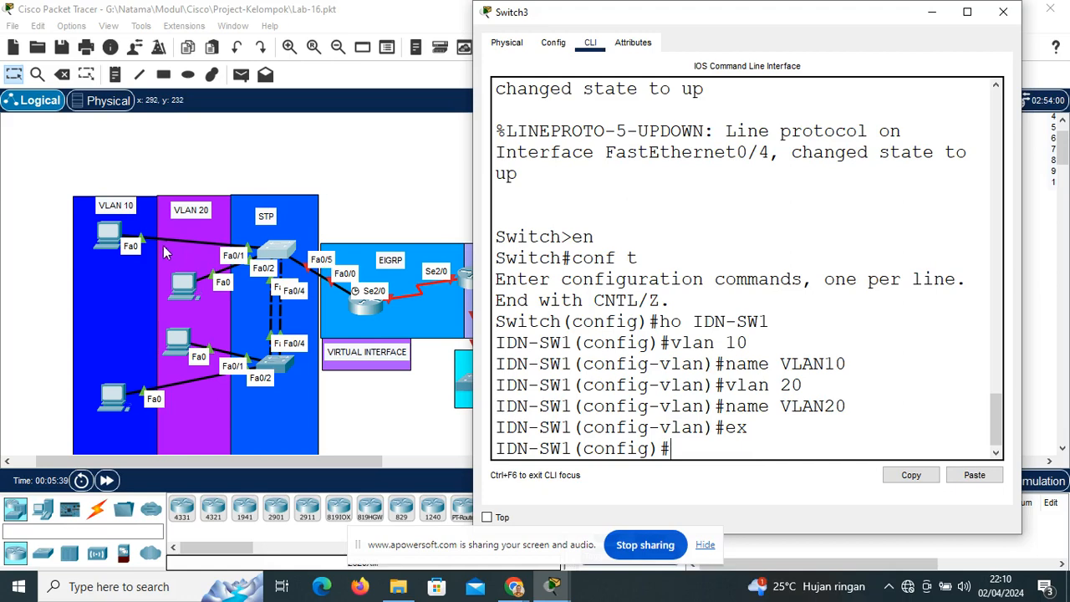
# Set interface Fa0/1 on IDN-SW1 to switchport access mode
pyautogui.click(113, 239)
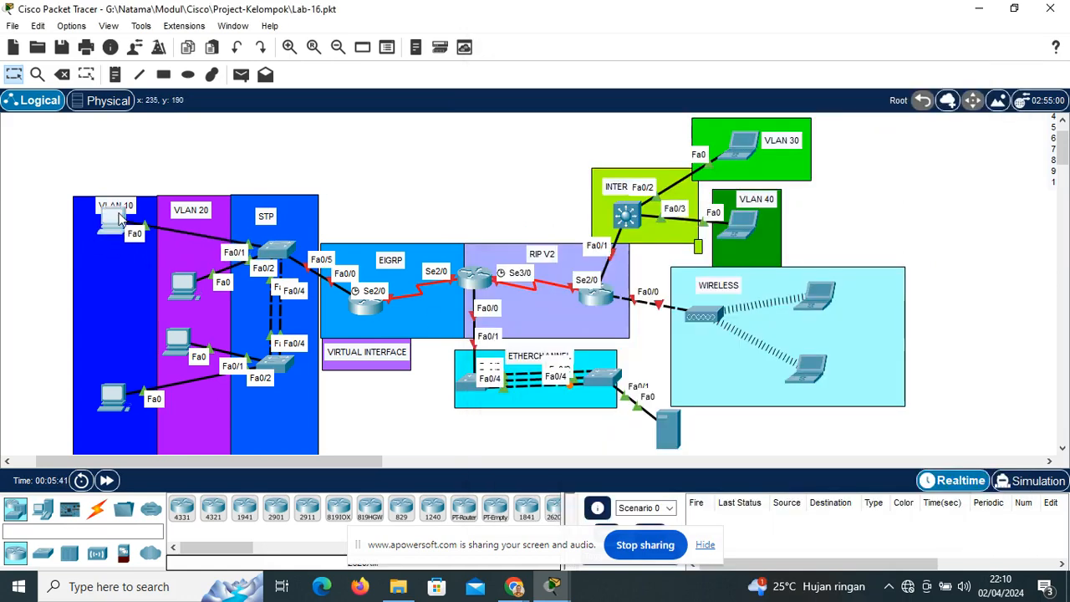
pyautogui.moveTo(113, 230); pyautogui.dragTo(114, 226)
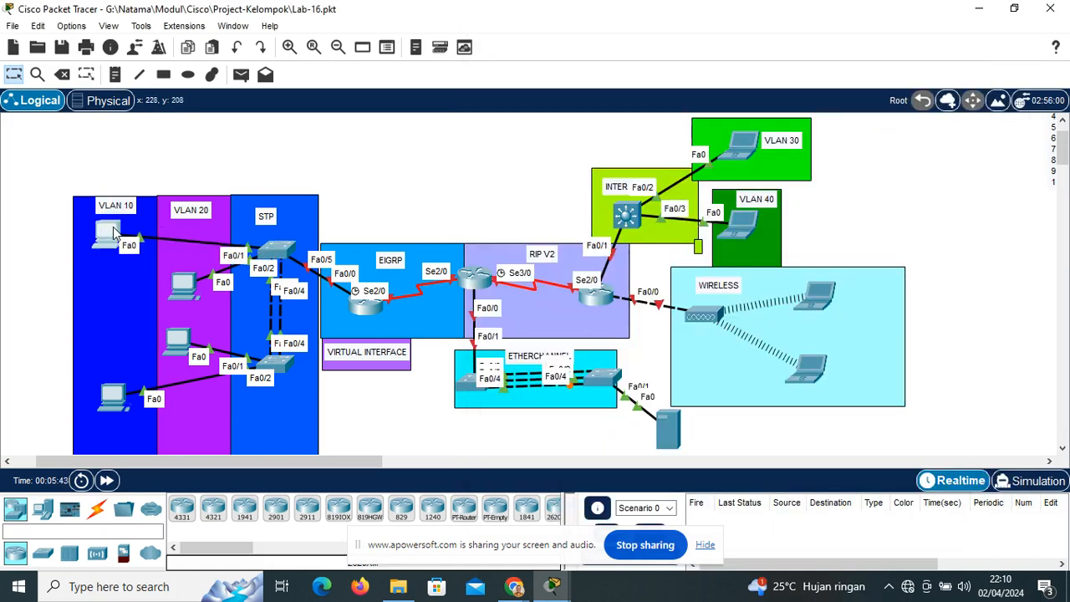
pyautogui.click(276, 249)
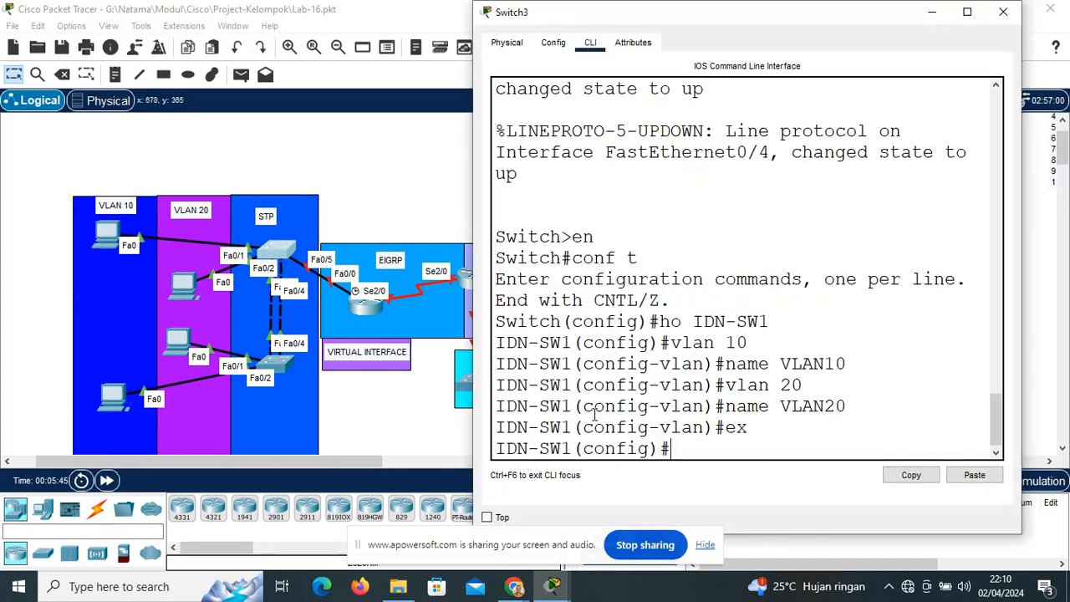
pyautogui.write('int fa0/1')
pyautogui.press('Return')
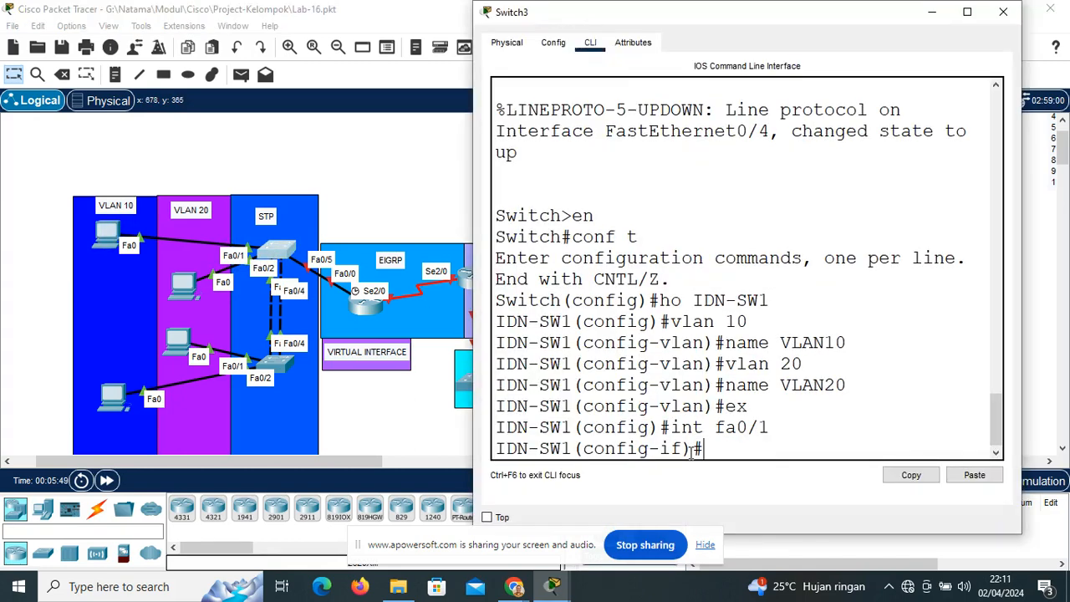
pyautogui.write('sw mo')
pyautogui.press('Tab')
pyautogui.write('c')
pyautogui.press('Tab')
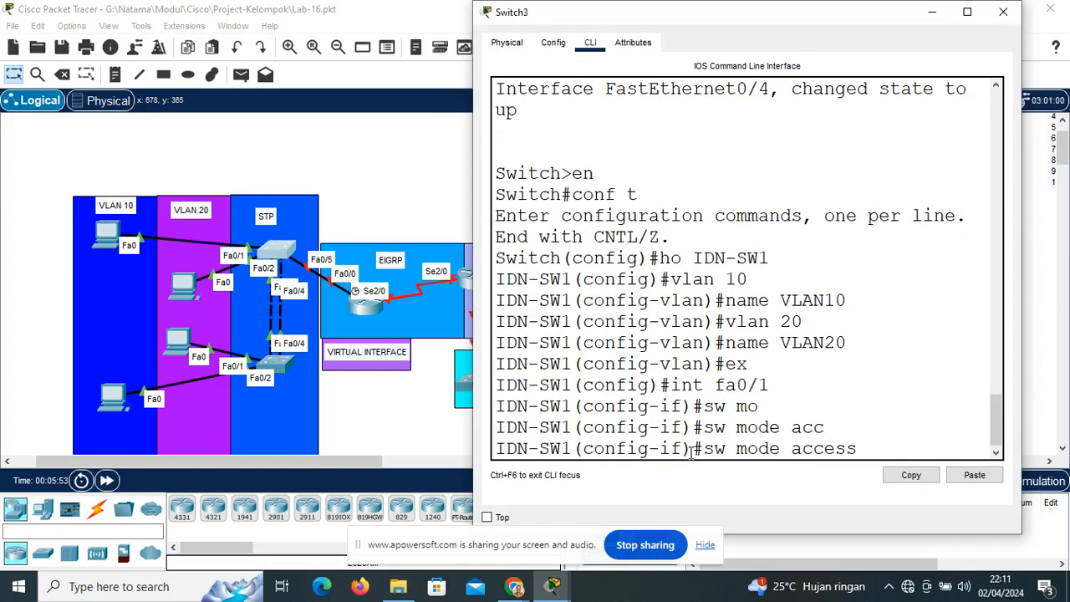
pyautogui.press('Return')
# Assign access port Fa0/1 on IDN-SW1 to VLAN 10
pyautogui.write('sw acc')
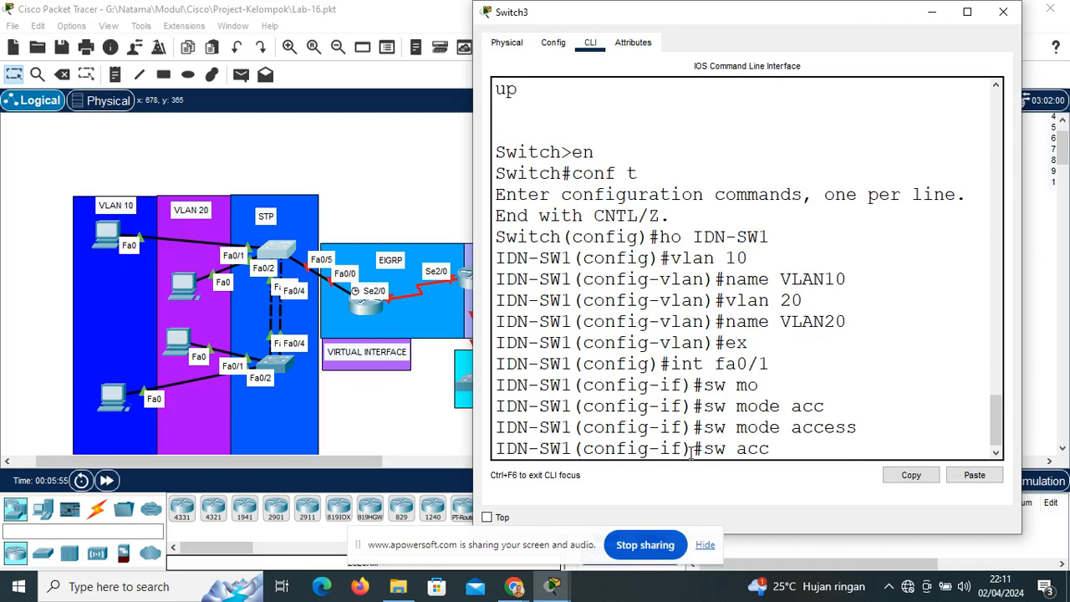
pyautogui.write(' vl')
pyautogui.press('Tab')
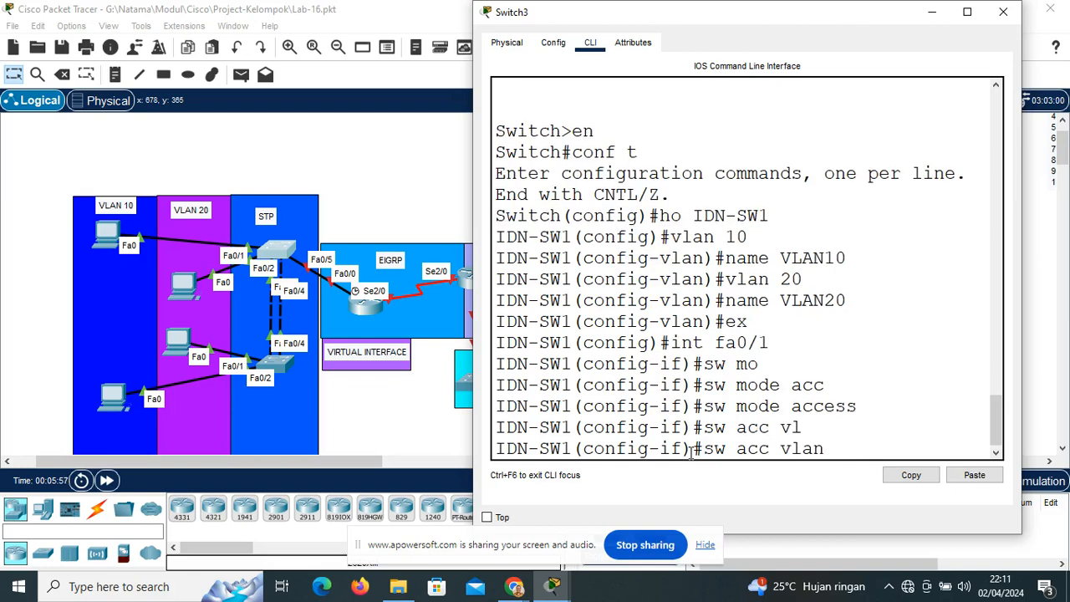
pyautogui.write('10')
pyautogui.press('Return')
# Set interface Fa0/2 on IDN-SW1, which connects the VLAN 20 PC, to switchport access mode
pyautogui.press('Up')
pyautogui.press('Up')
pyautogui.press('Up')
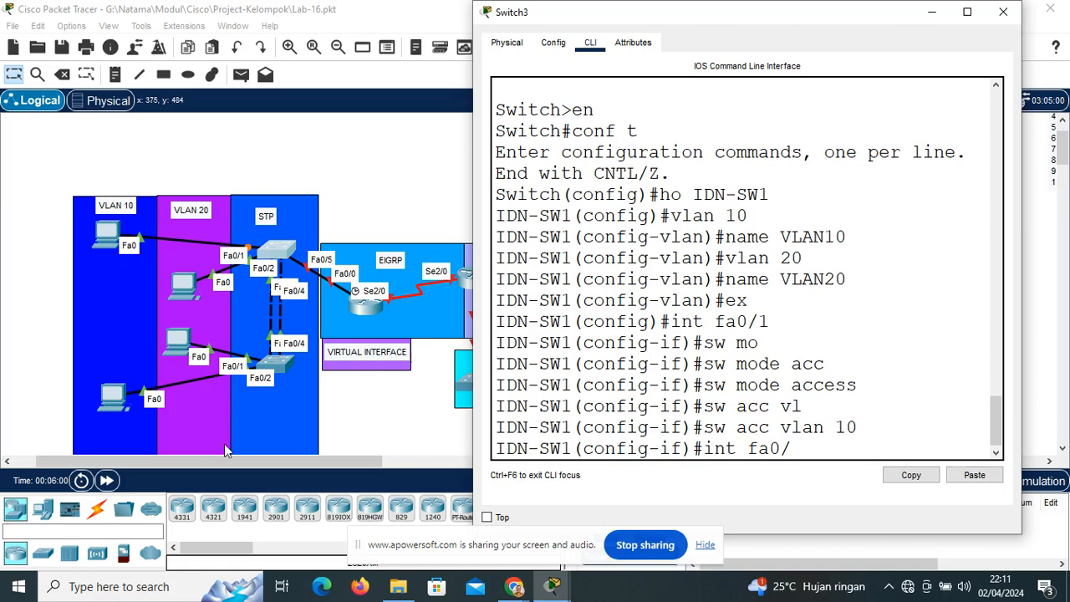
pyautogui.moveTo(117, 402)
pyautogui.mouseDown()
pyautogui.moveTo(120, 384)
pyautogui.moveTo(123, 404)
pyautogui.mouseUp()
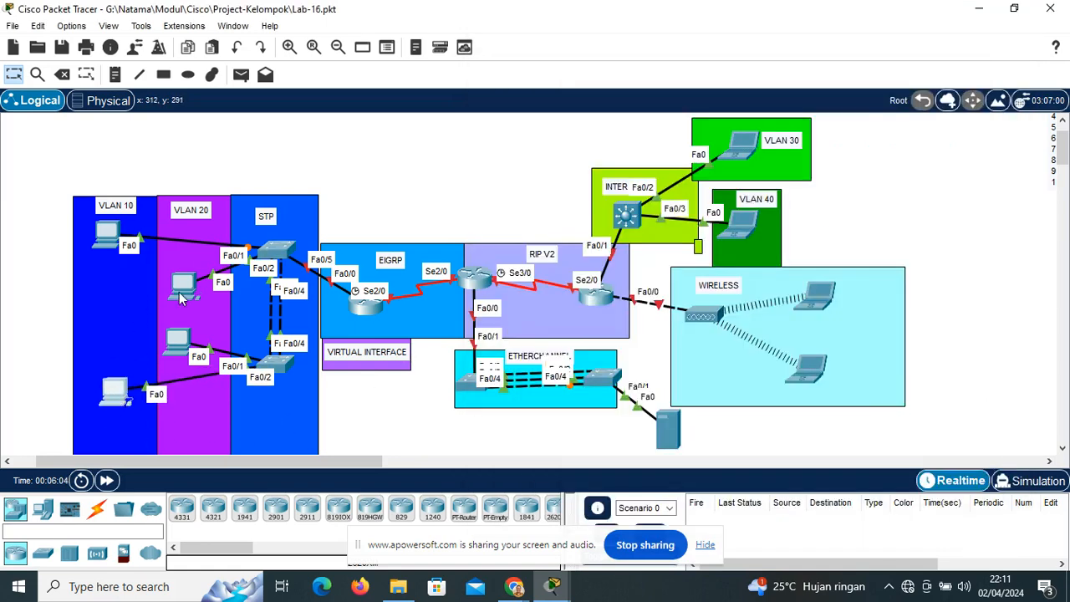
pyautogui.click(181, 298)
pyautogui.moveTo(182, 298); pyautogui.dragTo(185, 299)
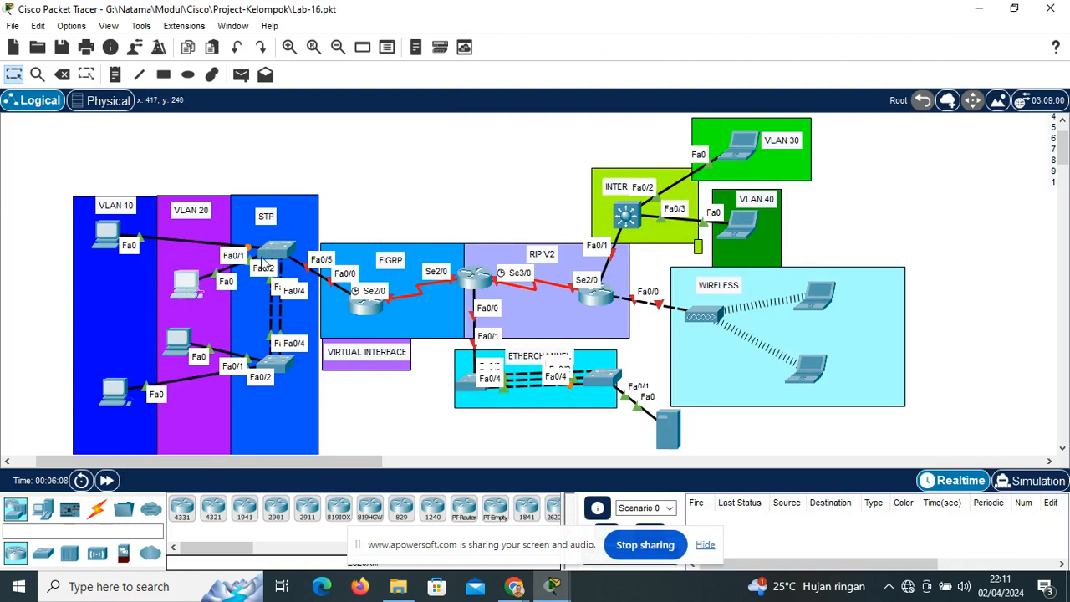
pyautogui.moveTo(198, 296); pyautogui.dragTo(194, 302)
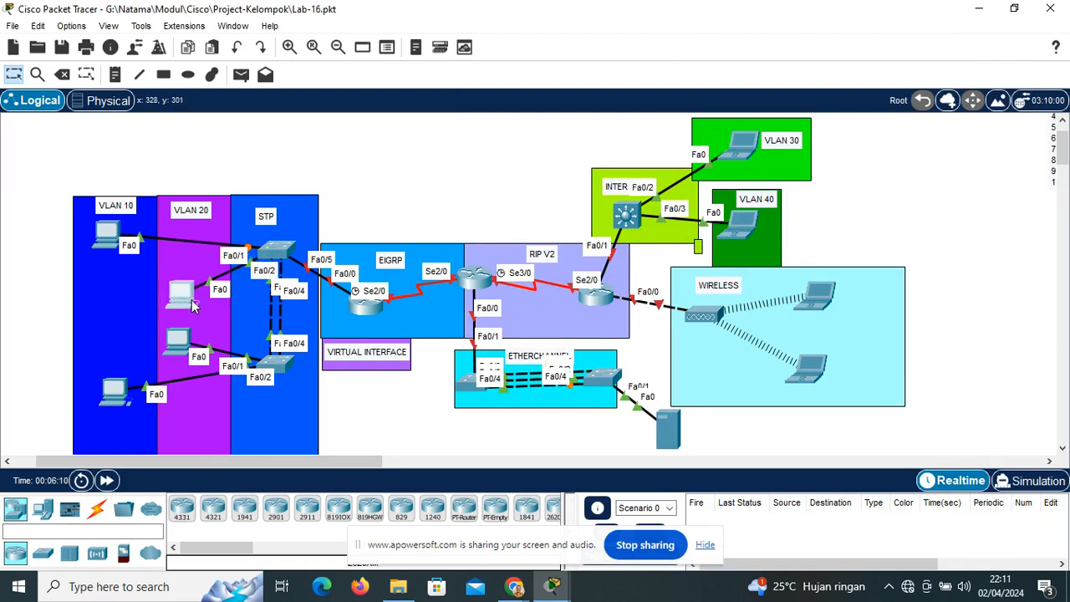
pyautogui.click(272, 252)
pyautogui.write('2')
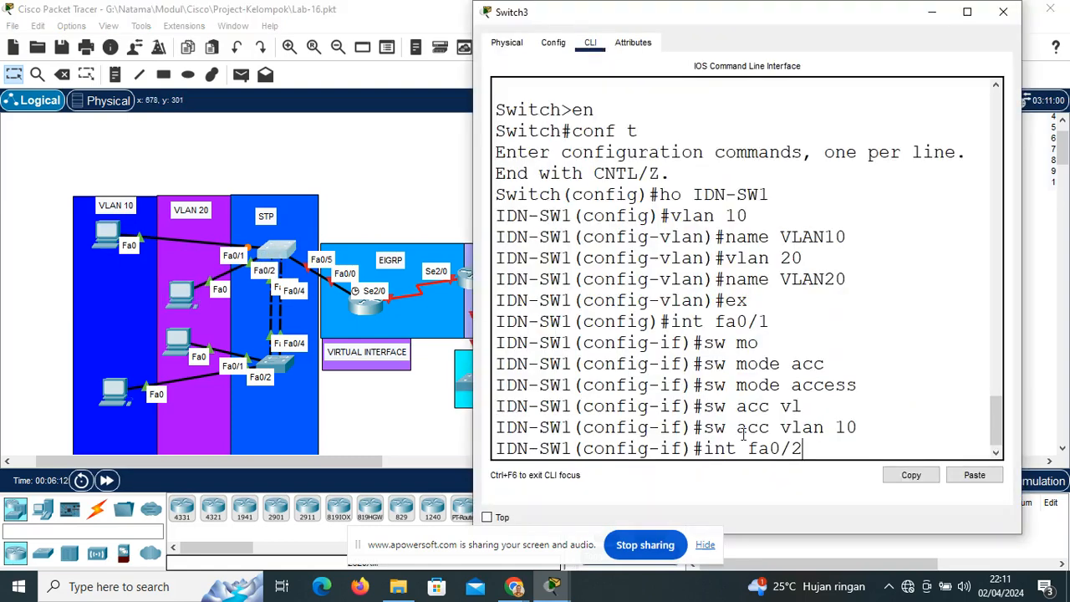
pyautogui.press('Return')
pyautogui.press('Up')
pyautogui.press('Up')
pyautogui.press('Up')
pyautogui.press('Up')
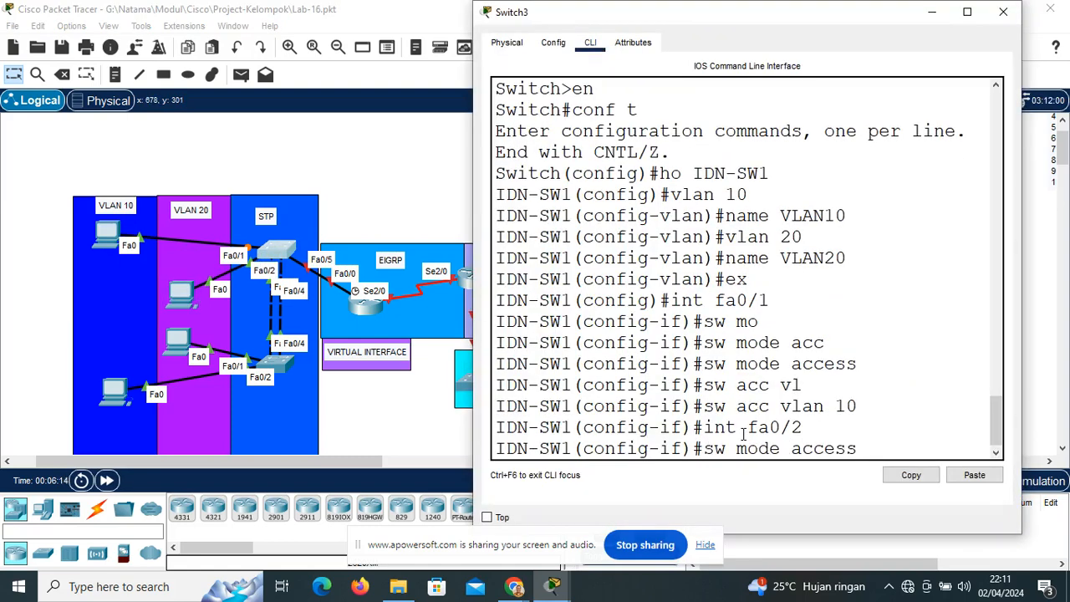
pyautogui.press('Return')
# Assign access port Fa0/2 on IDN-SW1 to VLAN 20 and exit to global configuration mode
pyautogui.press('Up')
pyautogui.press('Up')
pyautogui.press('Up')
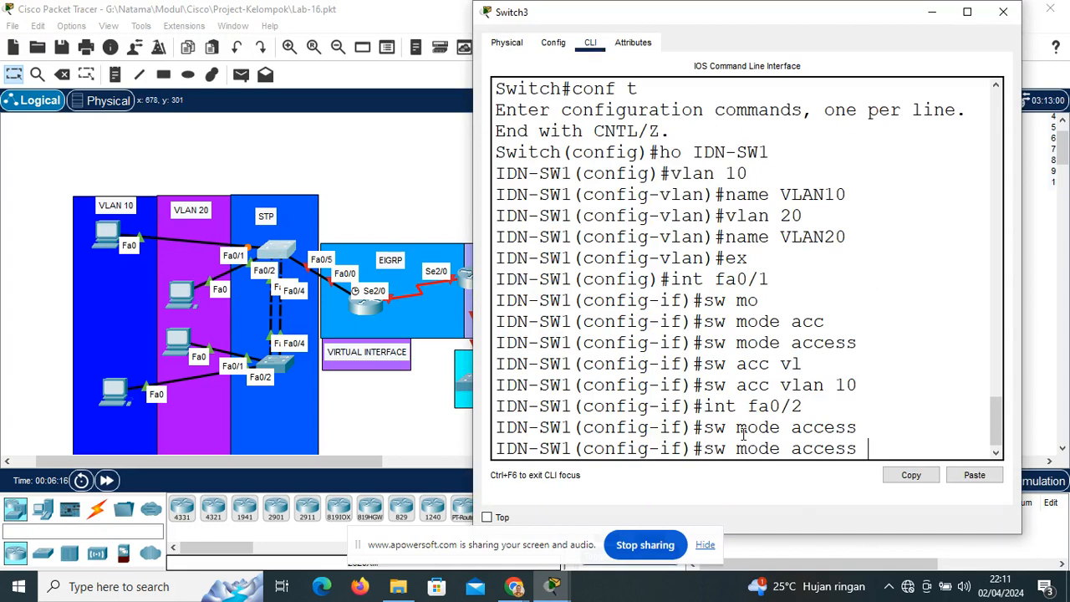
pyautogui.press('BackSpace')
pyautogui.press('BackSpace')
pyautogui.write('20')
pyautogui.press('Return')
pyautogui.write('ex')
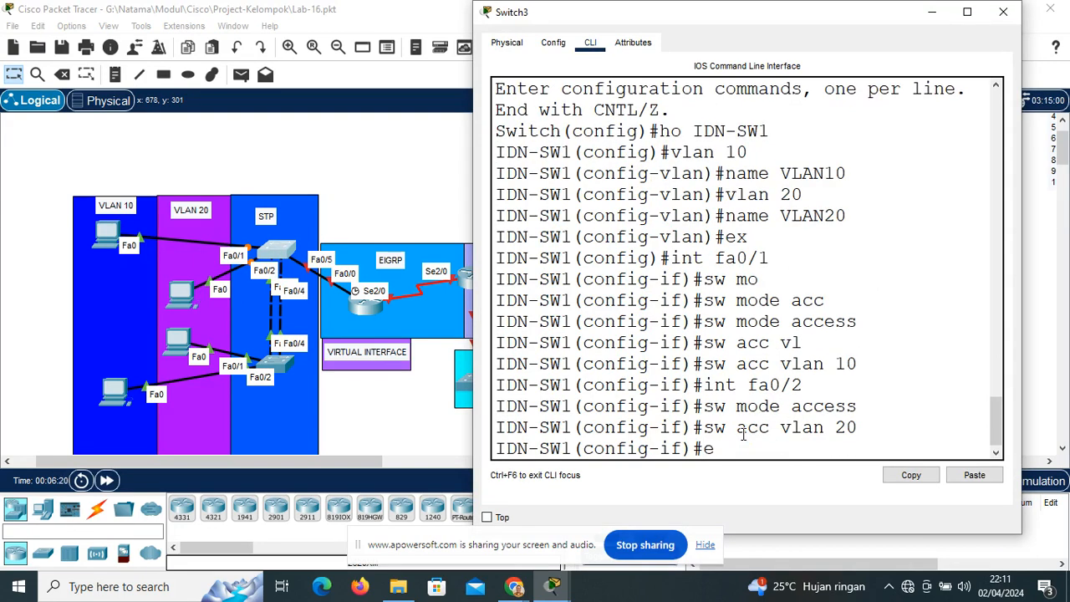
pyautogui.press('Return')
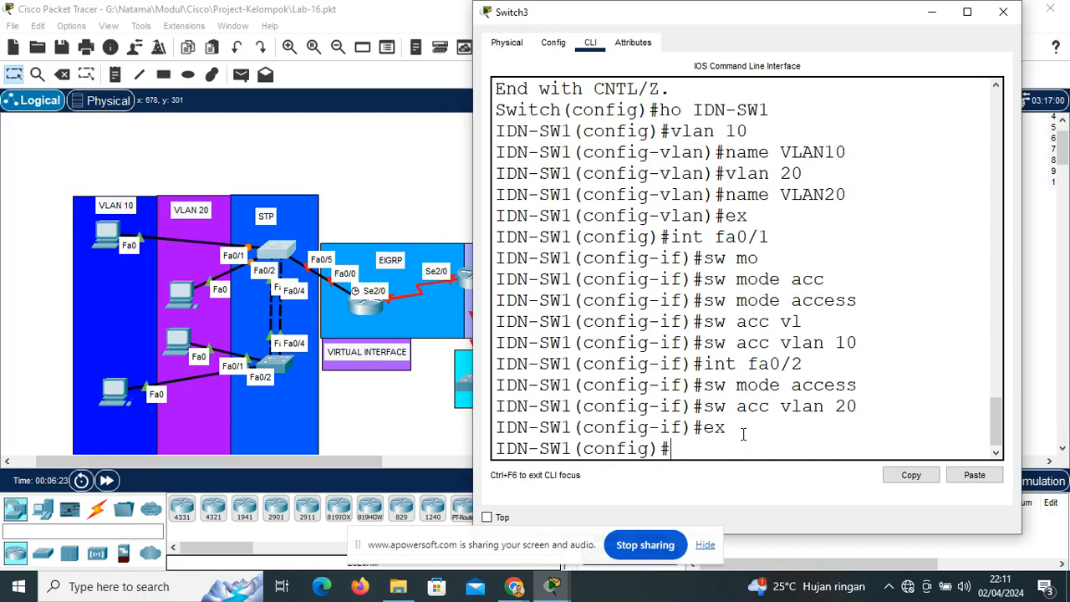
# Display the brief VLAN table on IDN-SW1 and check the port assignments of VLAN10 and VLAN20
pyautogui.write('do sh vl v')
pyautogui.press('BackSpace')
pyautogui.write('br')
pyautogui.press('Return')
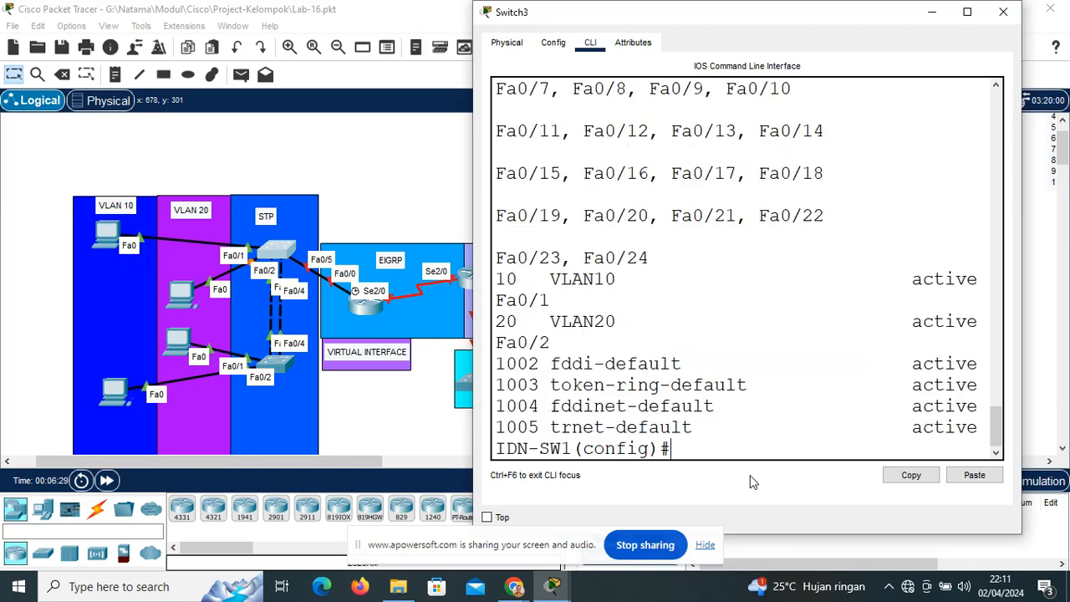
pyautogui.click(967, 12)
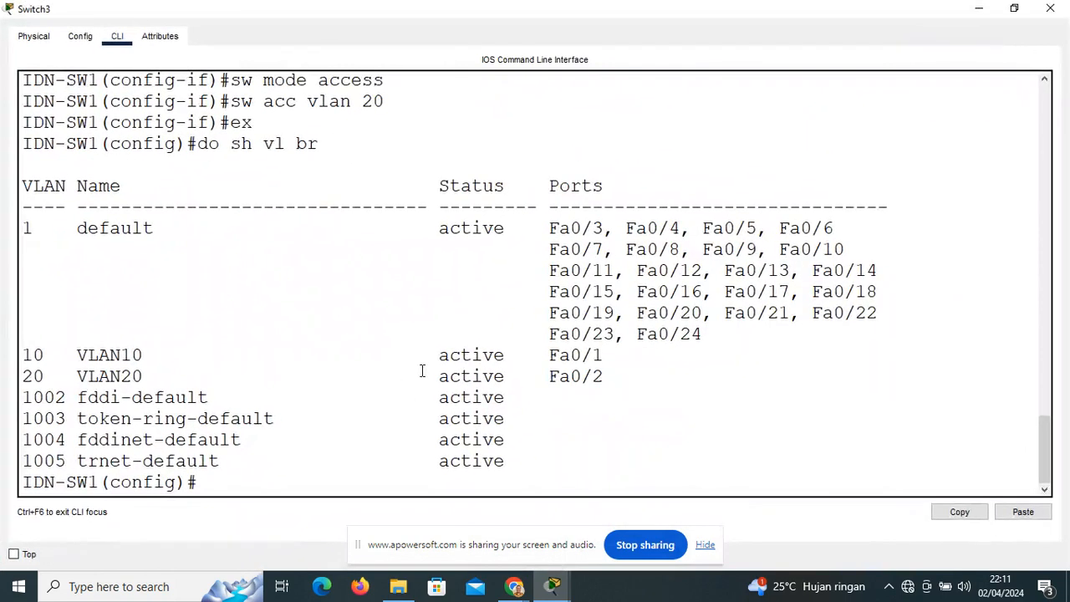
pyautogui.moveTo(28, 358); pyautogui.dragTo(651, 374)
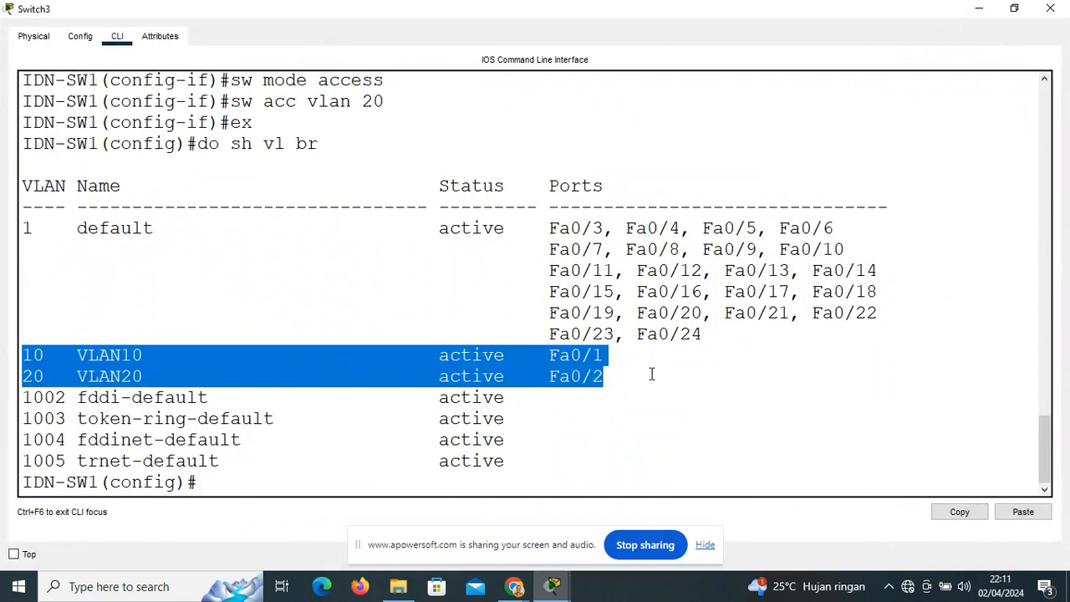
pyautogui.click(979, 9)
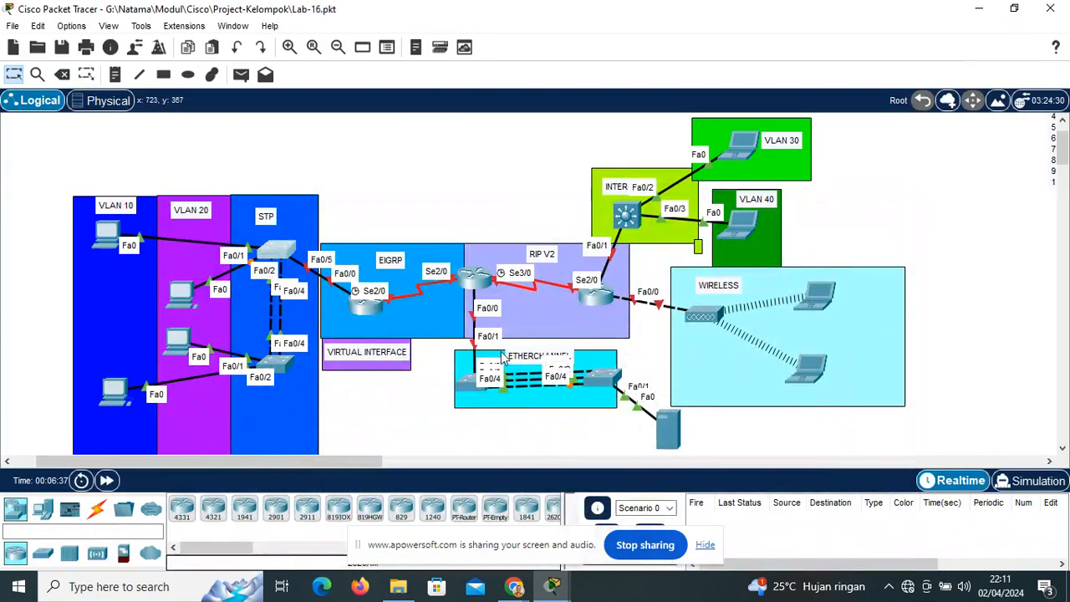
# Set interface Fa0/2 on IDN-SW2 to switchport access mode and assign it to VLAN 10
pyautogui.click(278, 364)
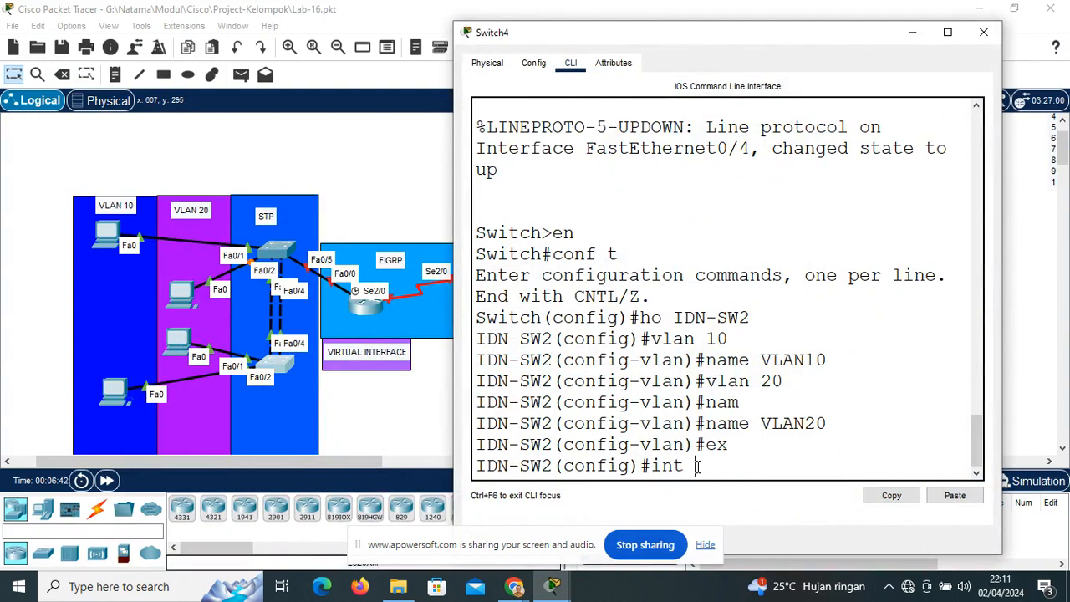
pyautogui.moveTo(107, 406); pyautogui.dragTo(123, 408)
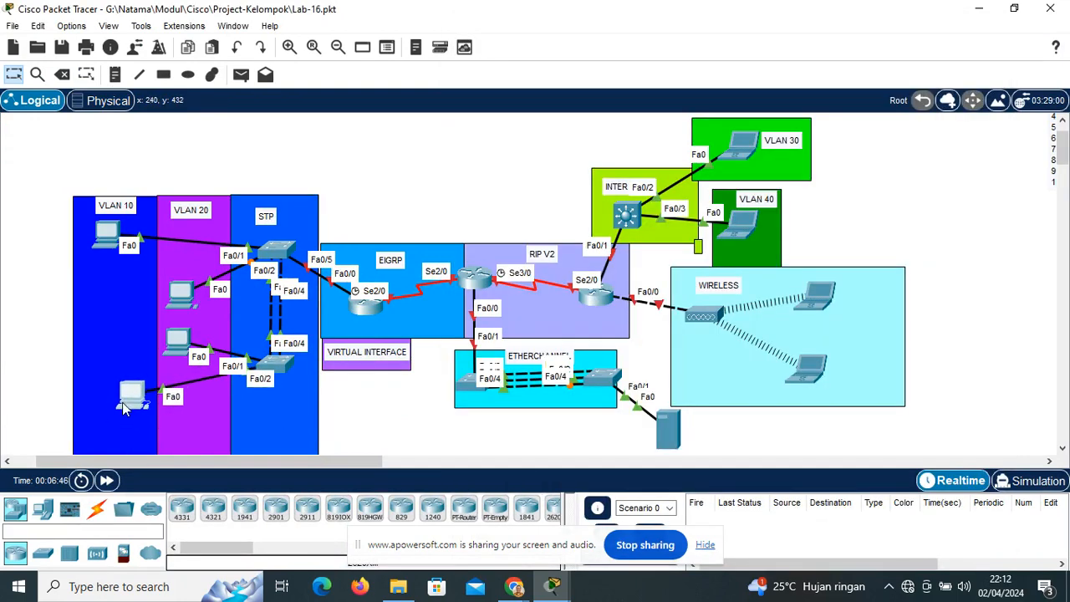
pyautogui.moveTo(181, 336); pyautogui.dragTo(183, 338)
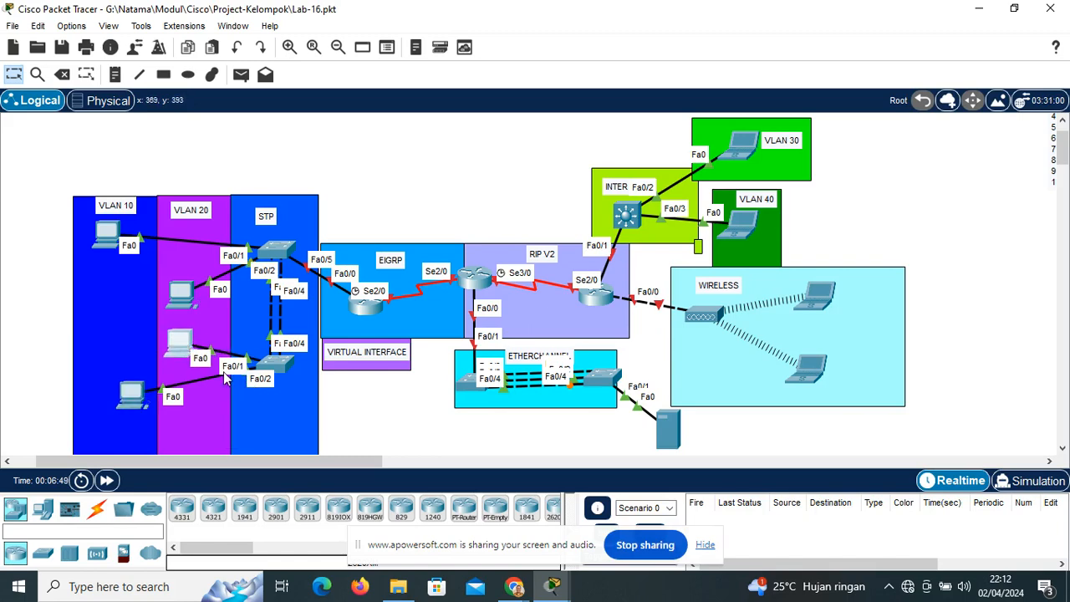
pyautogui.click(276, 366)
pyautogui.write('int fa0/2')
pyautogui.press('Return')
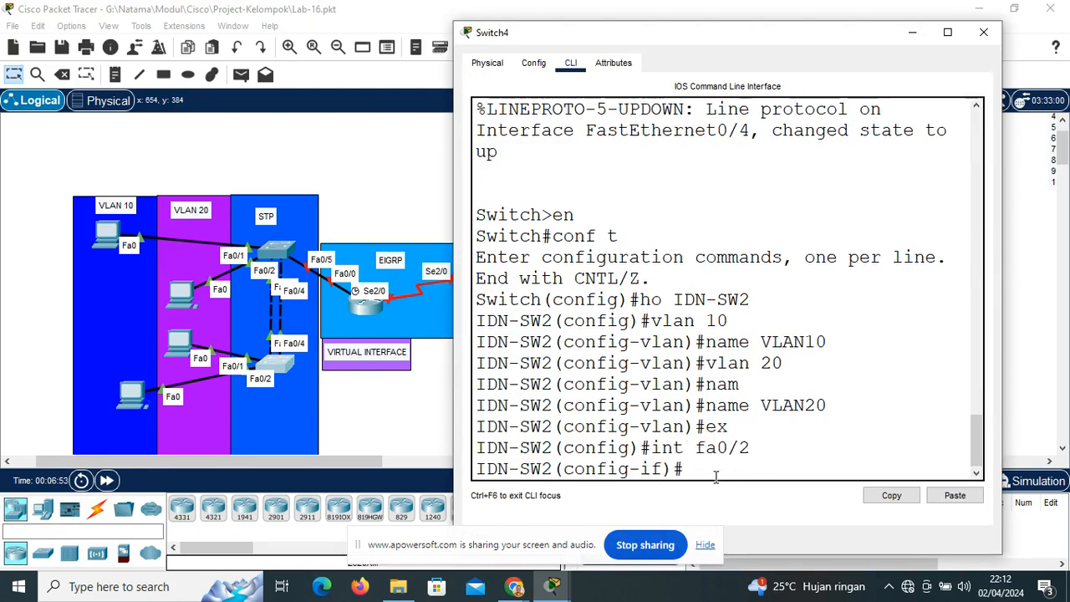
pyautogui.write('sw mo acc')
pyautogui.press('Return')
pyautogui.write('sw ac vl 10')
pyautogui.press('Return')
# Set interface Fa0/1 on IDN-SW2 to switchport access mode and assign it to VLAN 20
pyautogui.press('Up')
pyautogui.press('Up')
pyautogui.press('Up')
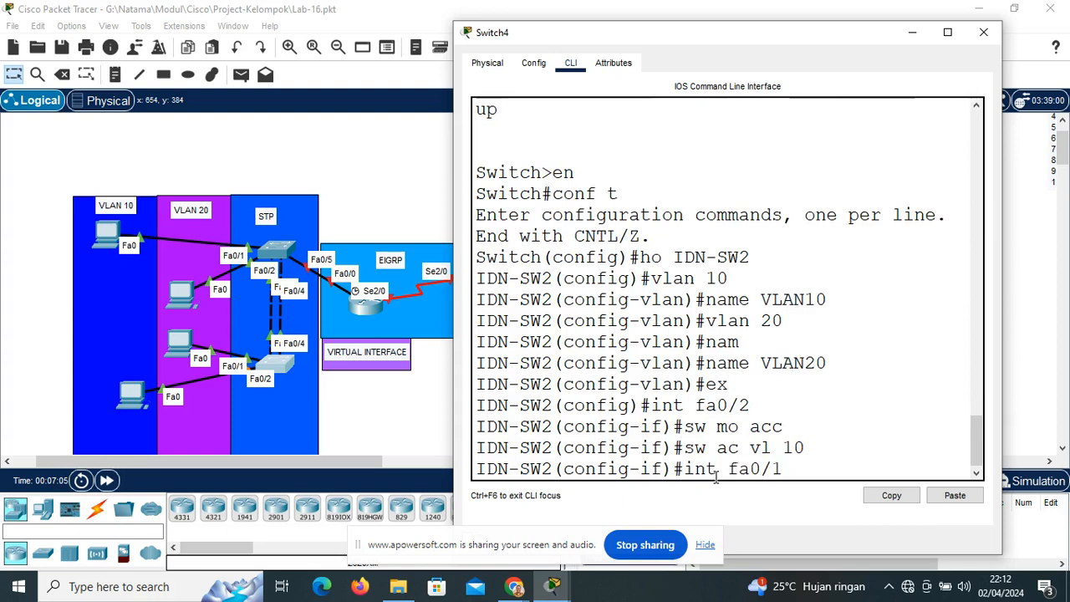
pyautogui.press('Return')
pyautogui.write('sw mo acc')
pyautogui.press('Return')
pyautogui.press('Up')
pyautogui.press('Up')
pyautogui.press('Up')
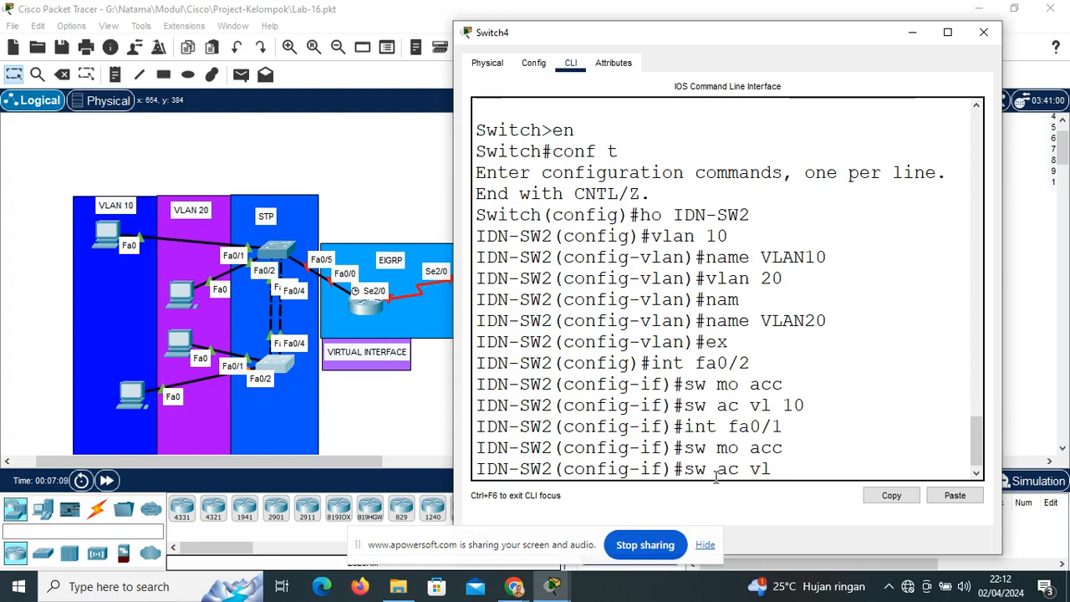
pyautogui.write('20')
pyautogui.press('Return')
# Display the brief VLAN table on IDN-SW2 and check which ports belong to VLAN10 and VLAN20
pyautogui.write('do sh ')
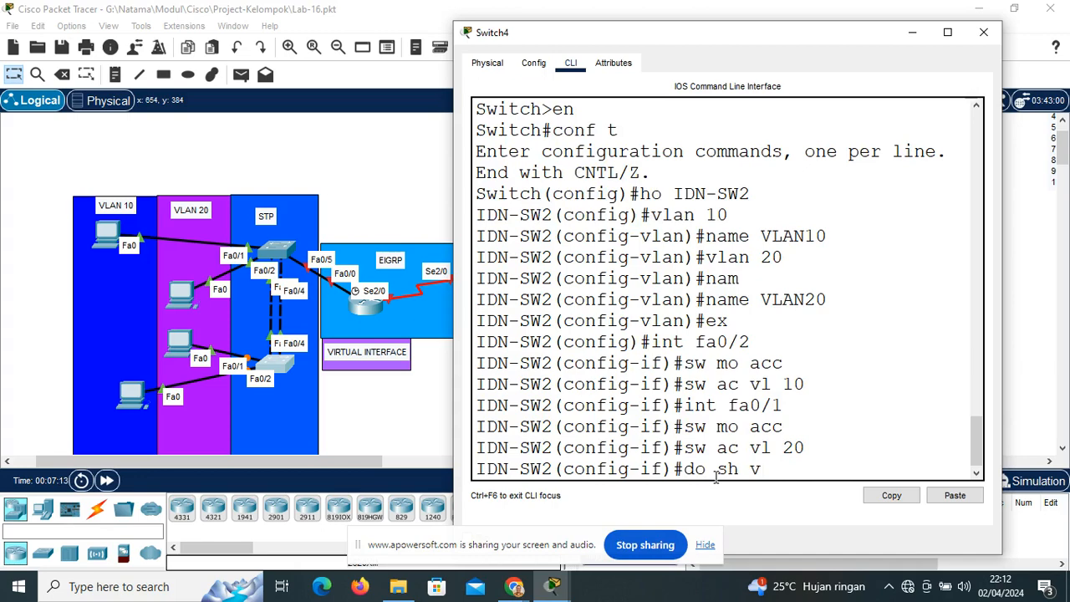
pyautogui.write('vl')
pyautogui.press('Return')
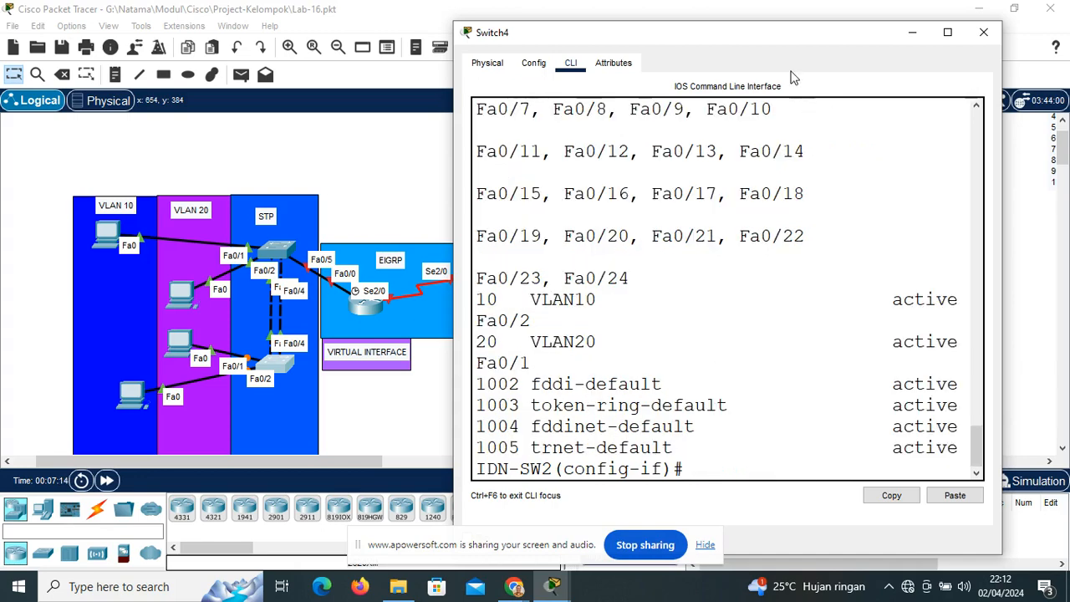
pyautogui.click(947, 31)
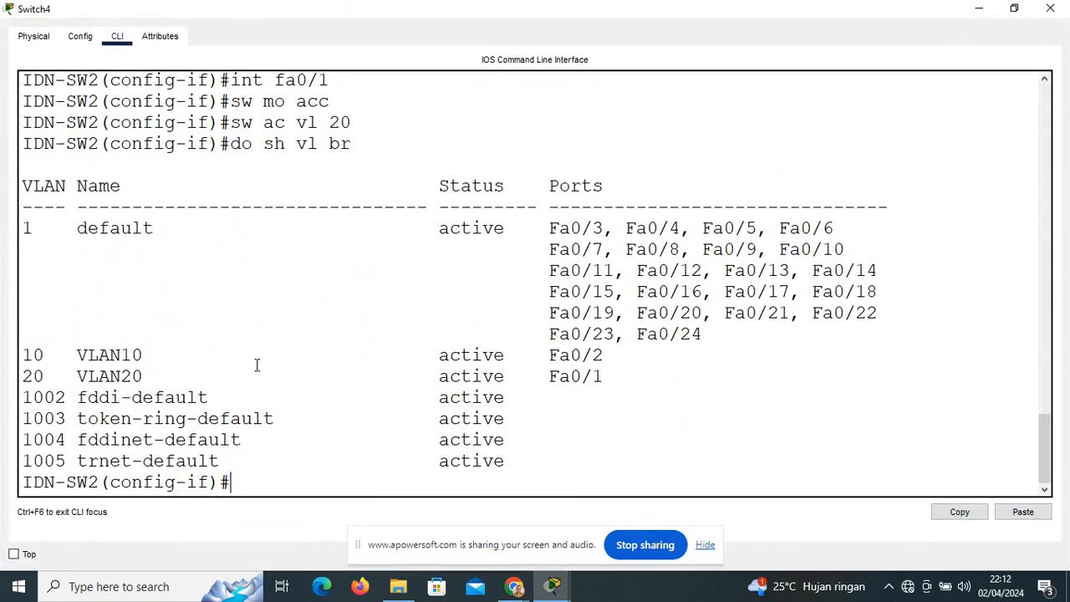
pyautogui.moveTo(23, 352); pyautogui.dragTo(644, 377)
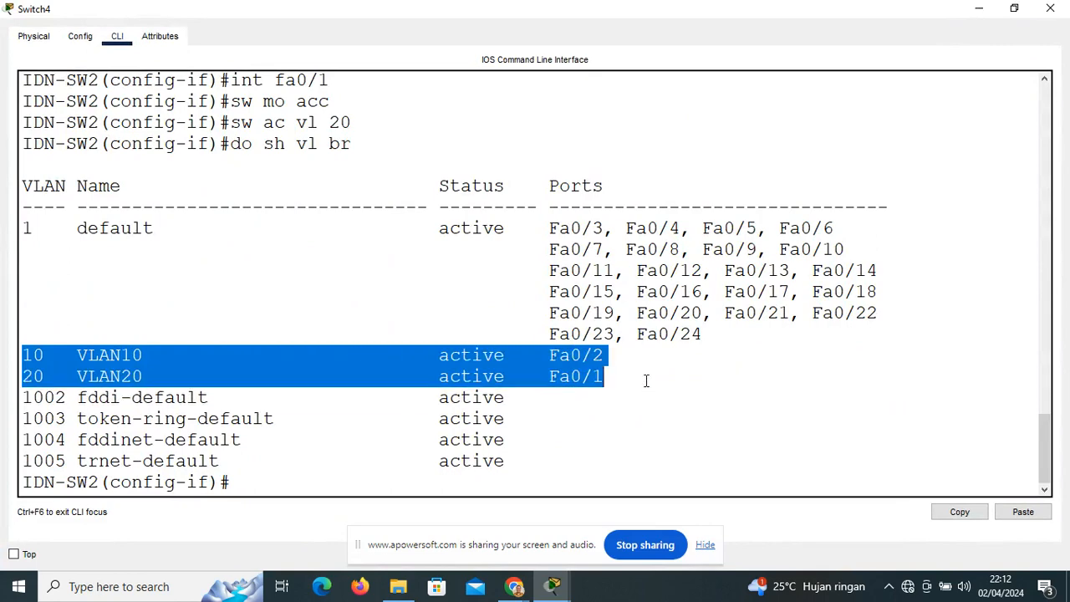
pyautogui.click(979, 9)
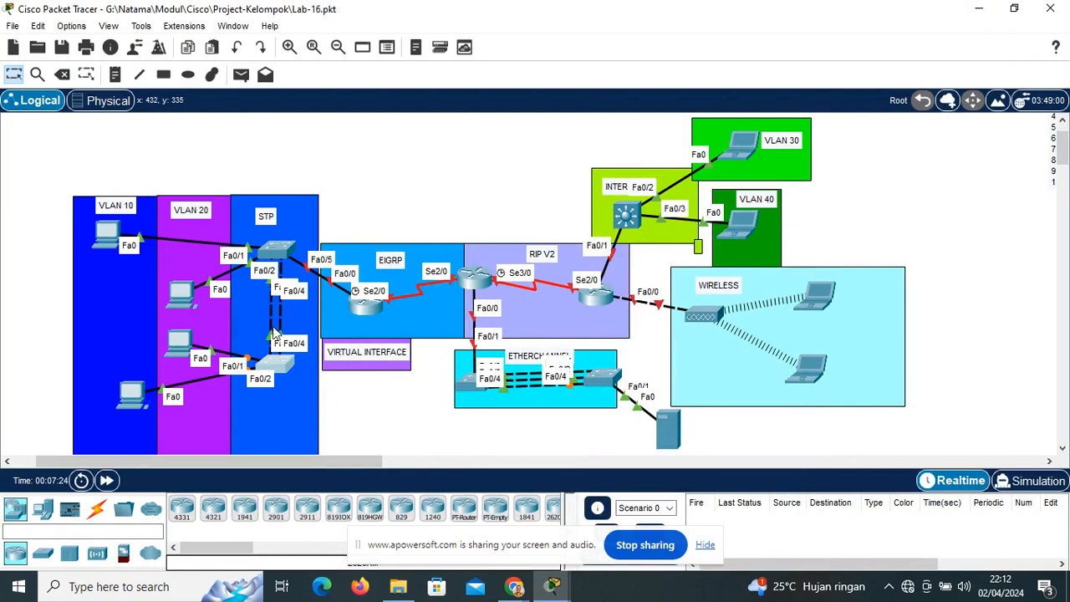
# Set interface Fa0/3 on IDN-SW1 to switchport trunk mode, repositioning the switch in the topology to reveal its port labels
pyautogui.click(282, 254)
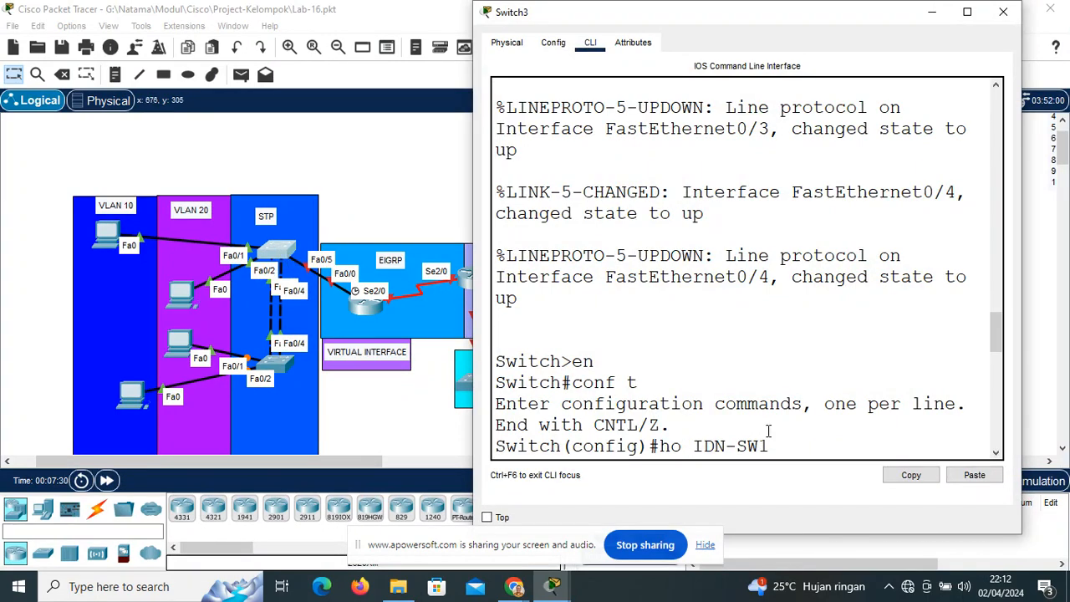
pyautogui.scroll(-12, 782, 436)
pyautogui.scroll(-3, 784, 438)
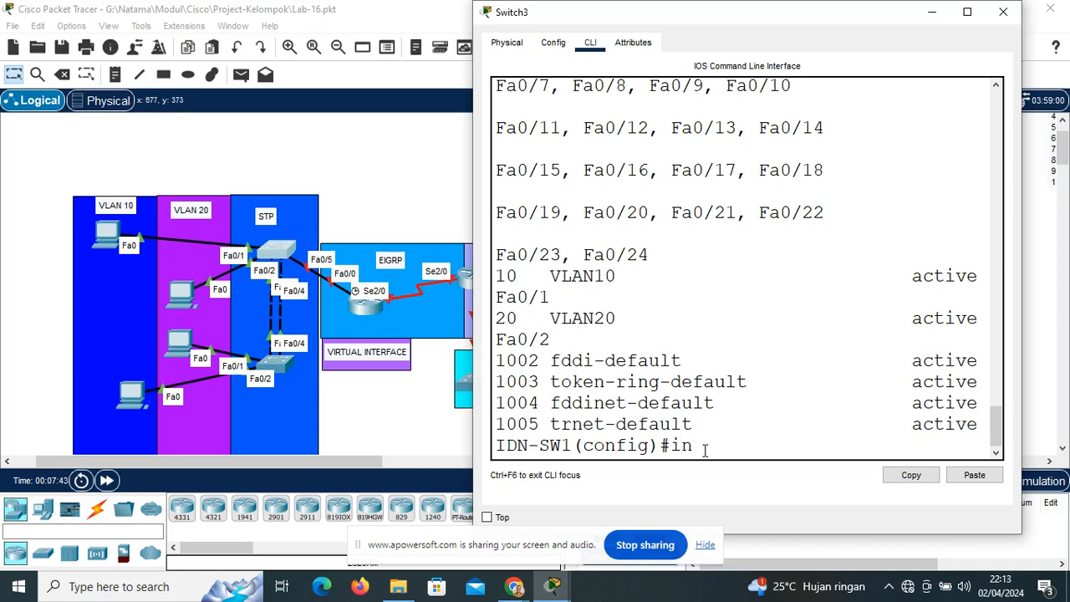
pyautogui.write('fa')
pyautogui.moveTo(272, 255)
pyautogui.mouseDown()
pyautogui.moveTo(269, 234)
pyautogui.moveTo(271, 259)
pyautogui.mouseUp()
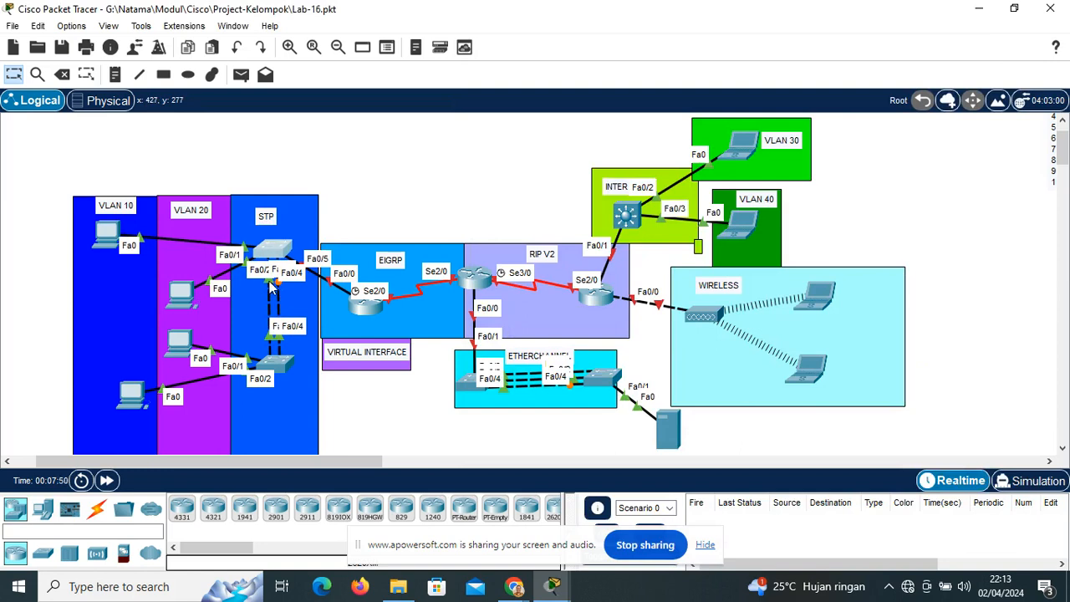
pyautogui.moveTo(274, 251); pyautogui.dragTo(280, 277)
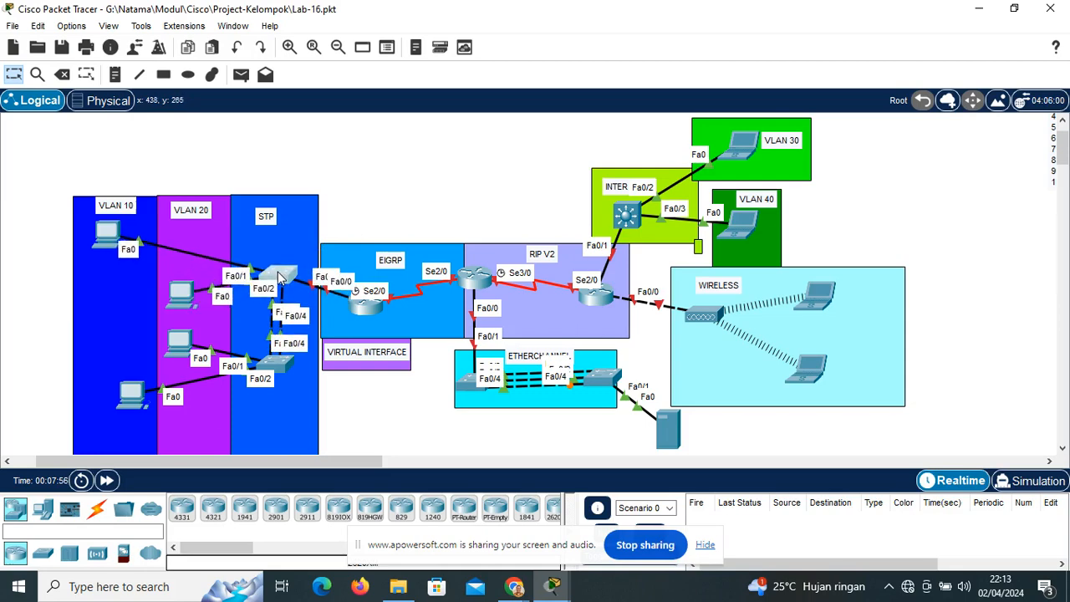
pyautogui.click(281, 278)
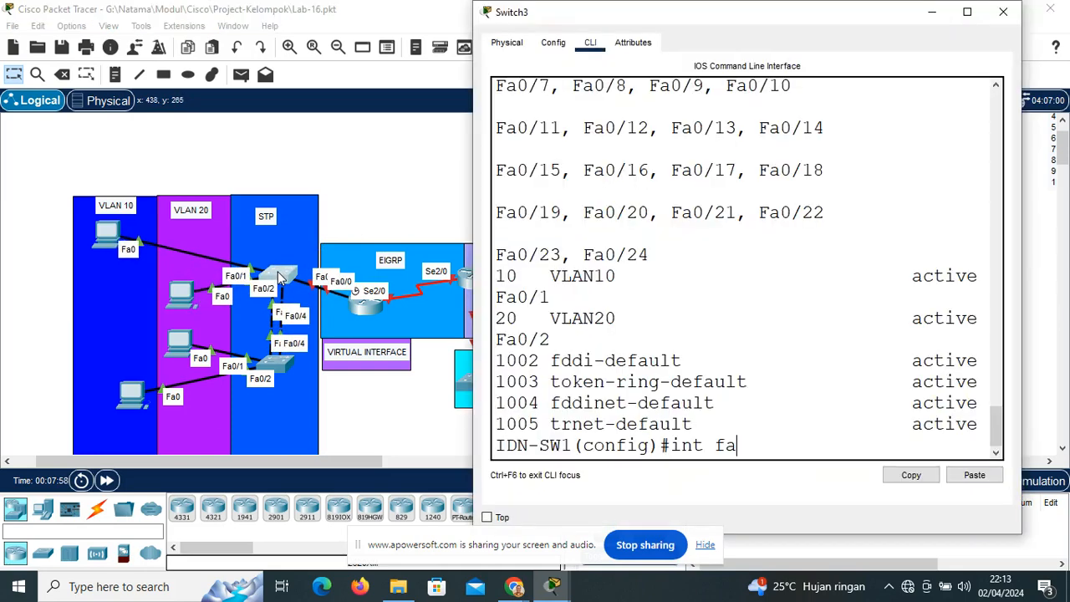
pyautogui.write('int fa0/3')
pyautogui.press('Return')
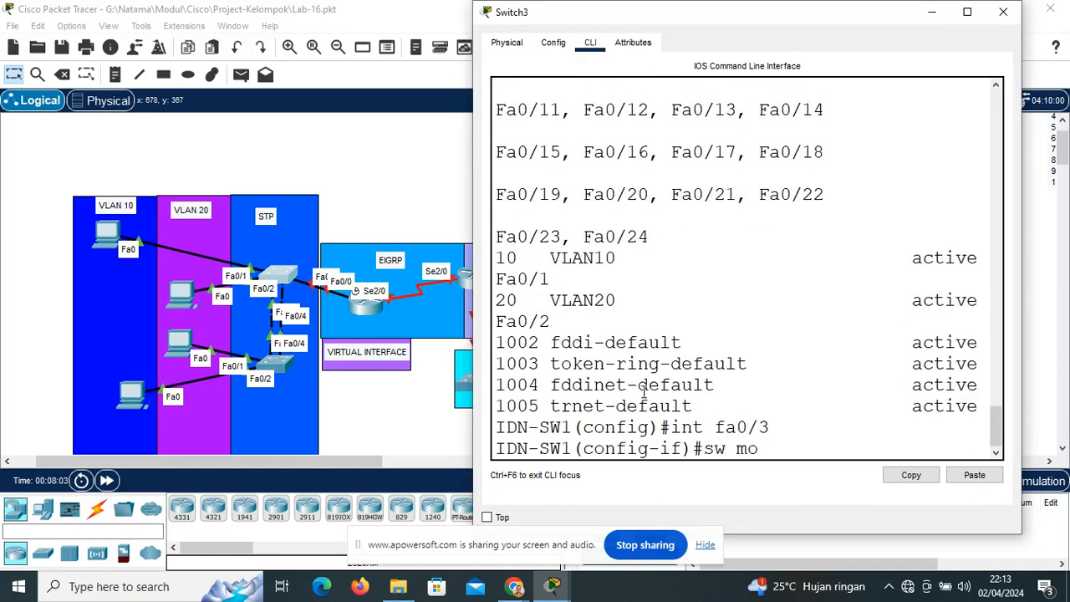
pyautogui.write('sw mo tr')
pyautogui.press('Tab')
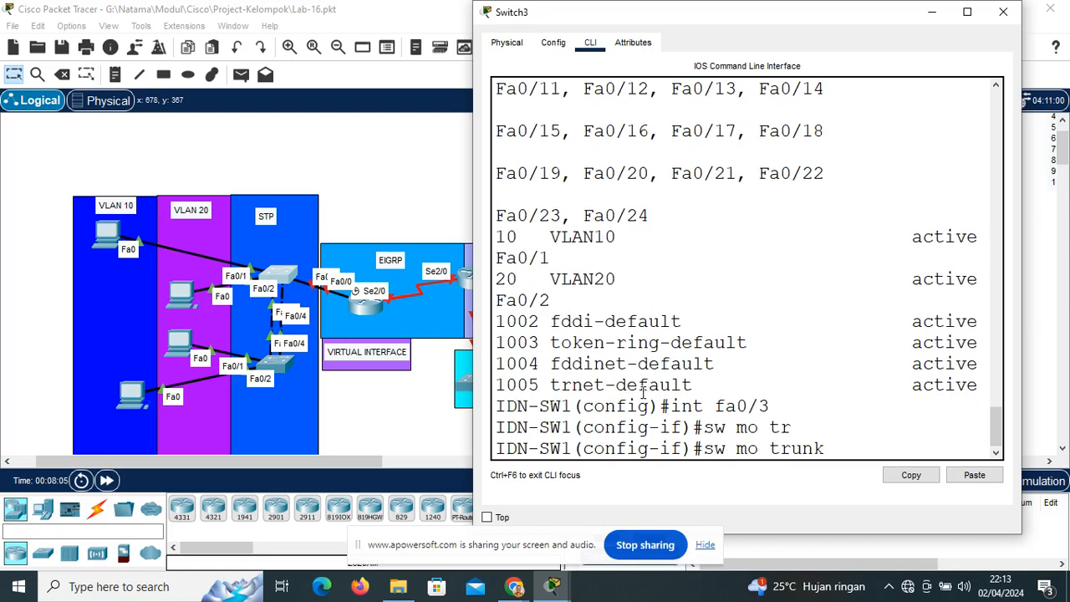
pyautogui.press('Return')
# Set interface Fa0/5 on IDN-SW1 to switchport trunk mode and return to global configuration mode
pyautogui.press('Up')
pyautogui.press('Up')
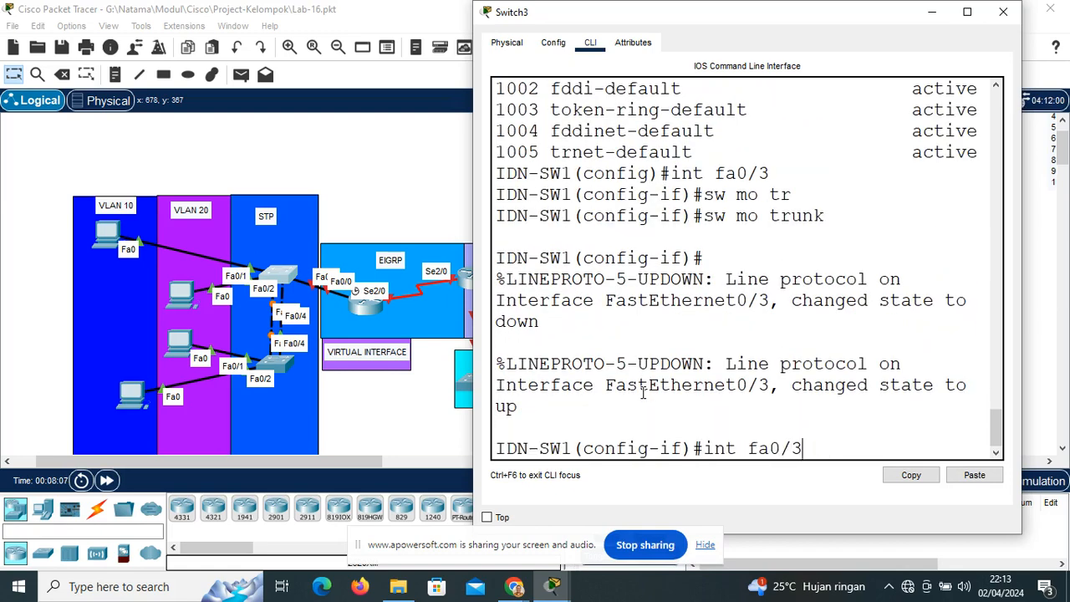
pyautogui.write('5')
pyautogui.press('Return')
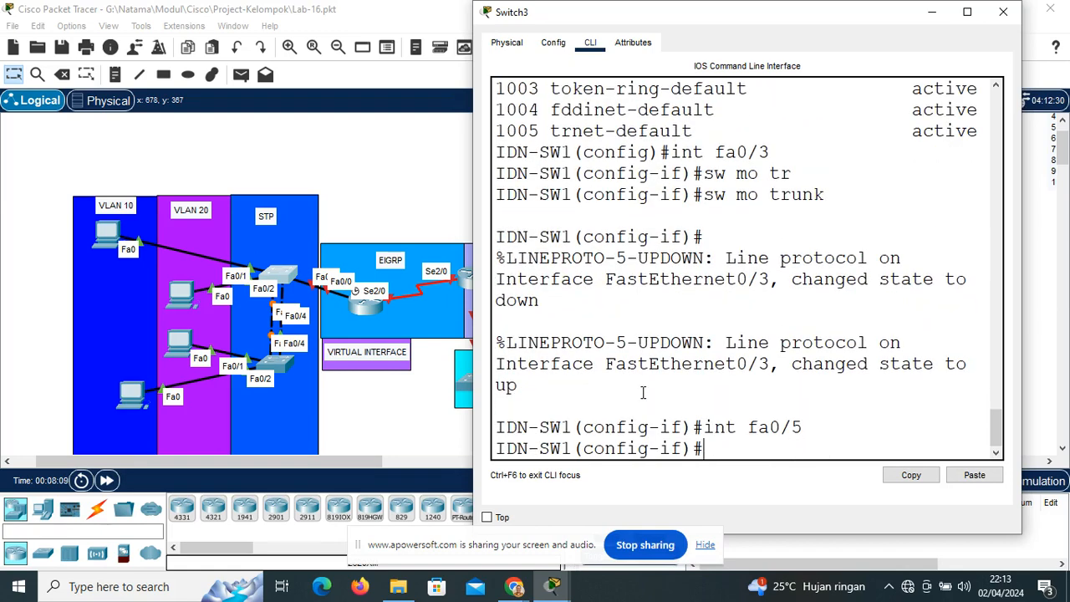
pyautogui.click(284, 280)
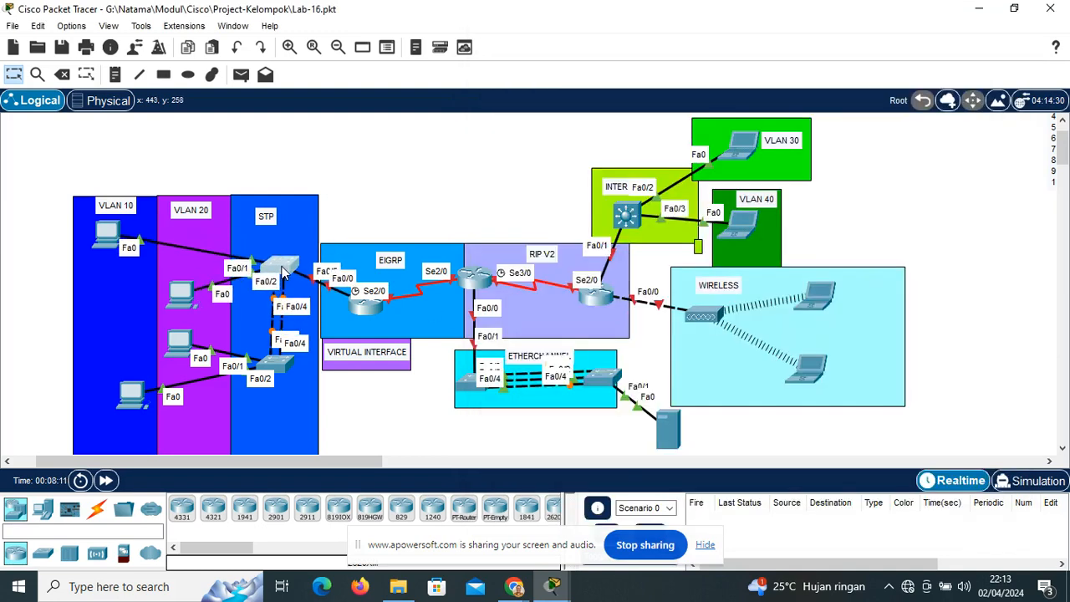
pyautogui.click(282, 275)
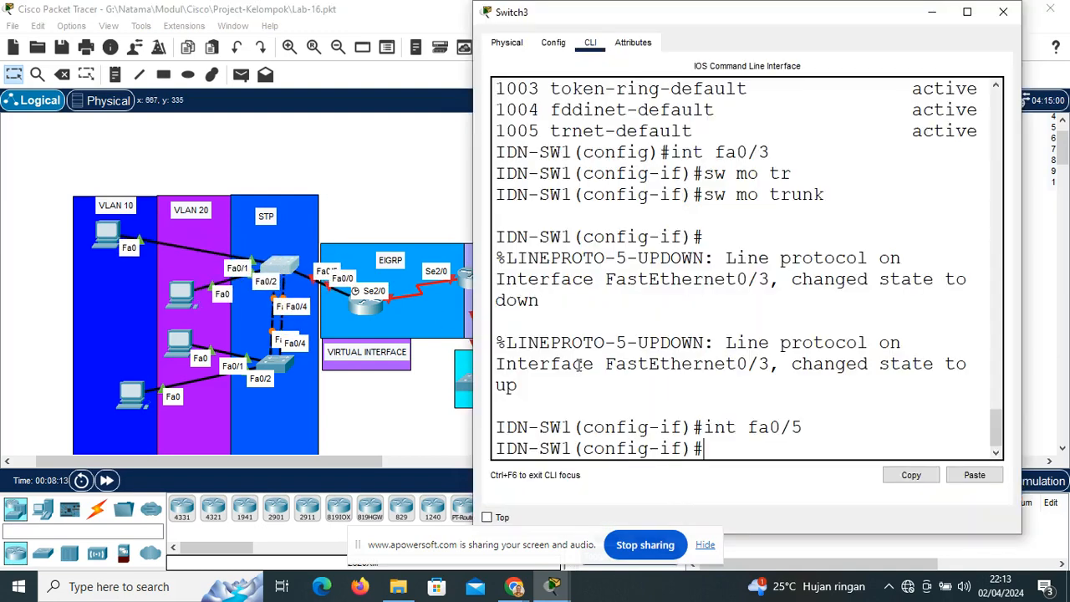
pyautogui.press('Up')
pyautogui.press('Up')
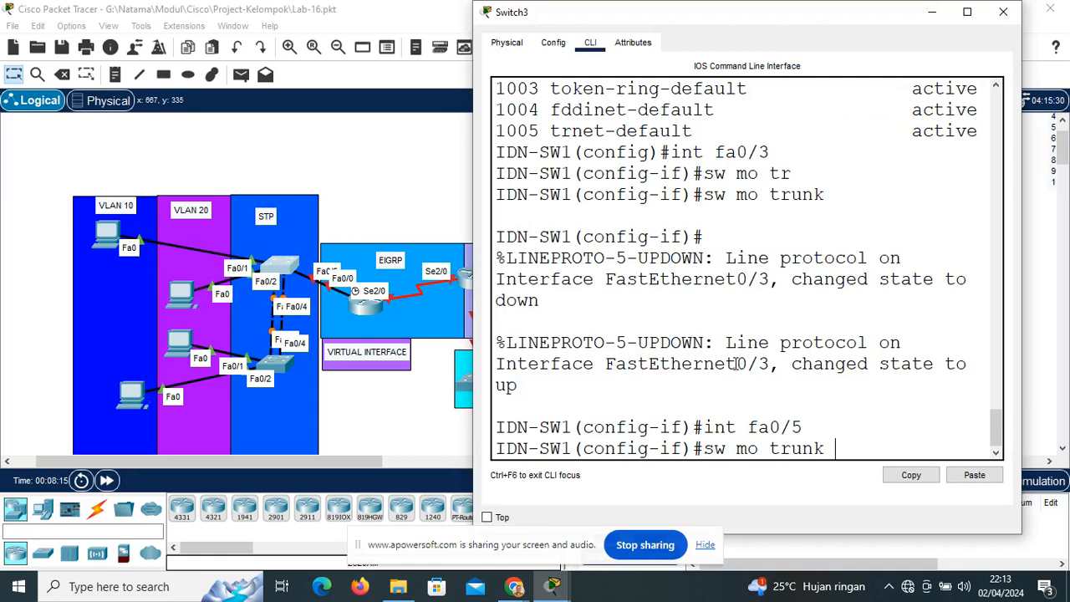
pyautogui.press('Return')
pyautogui.write('ex')
pyautogui.press('Return')
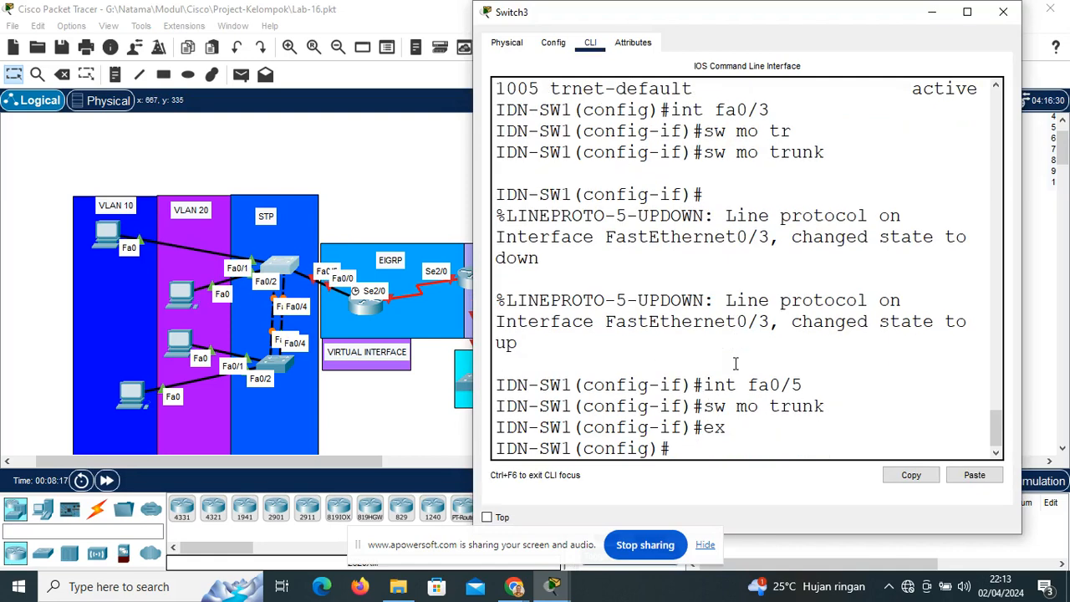
# Display the trunk interfaces on IDN-SW1 and check the mode, encapsulation and status of Fa0/3
pyautogui.write('do sh int br')
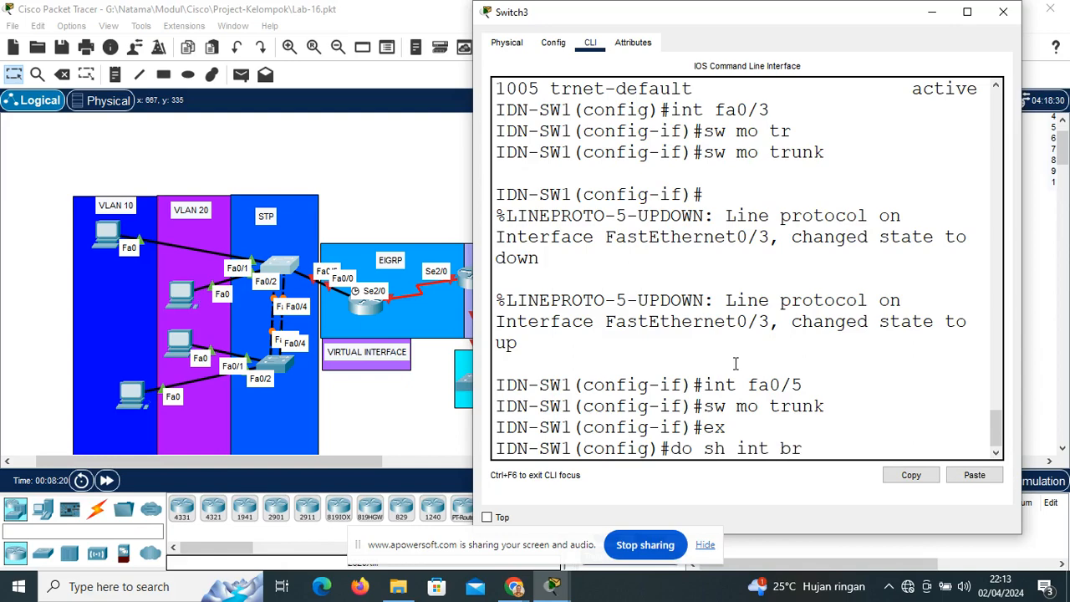
pyautogui.press('Return')
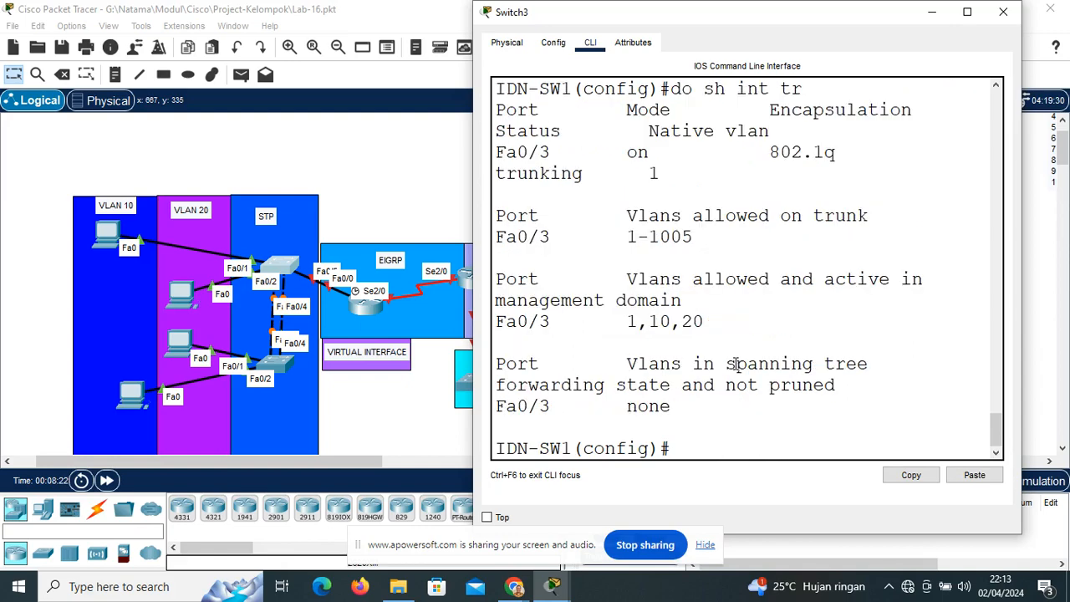
pyautogui.click(967, 14)
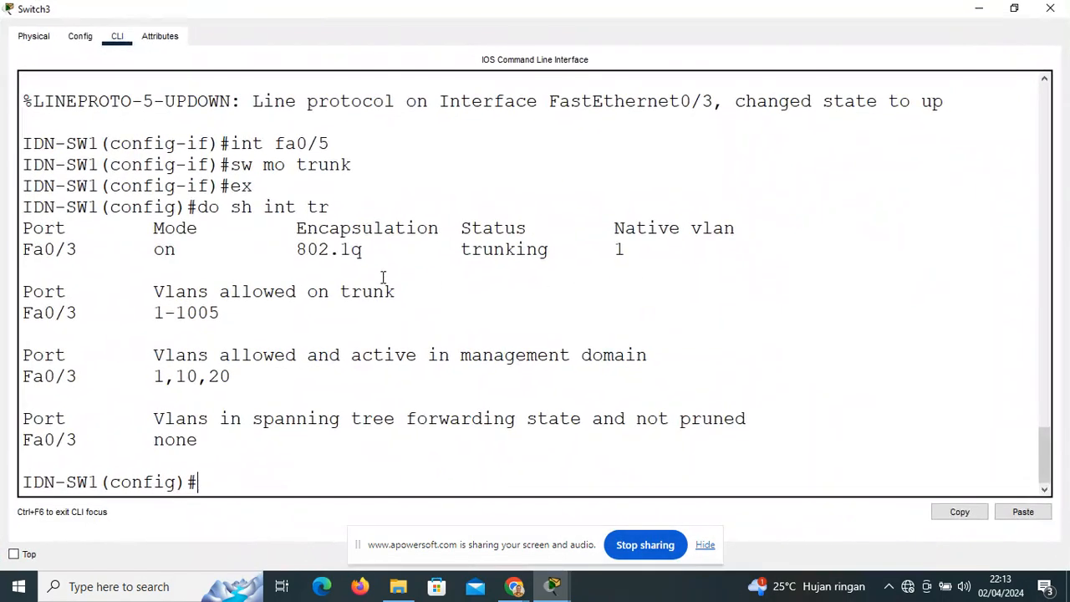
pyautogui.moveTo(23, 249); pyautogui.dragTo(648, 256)
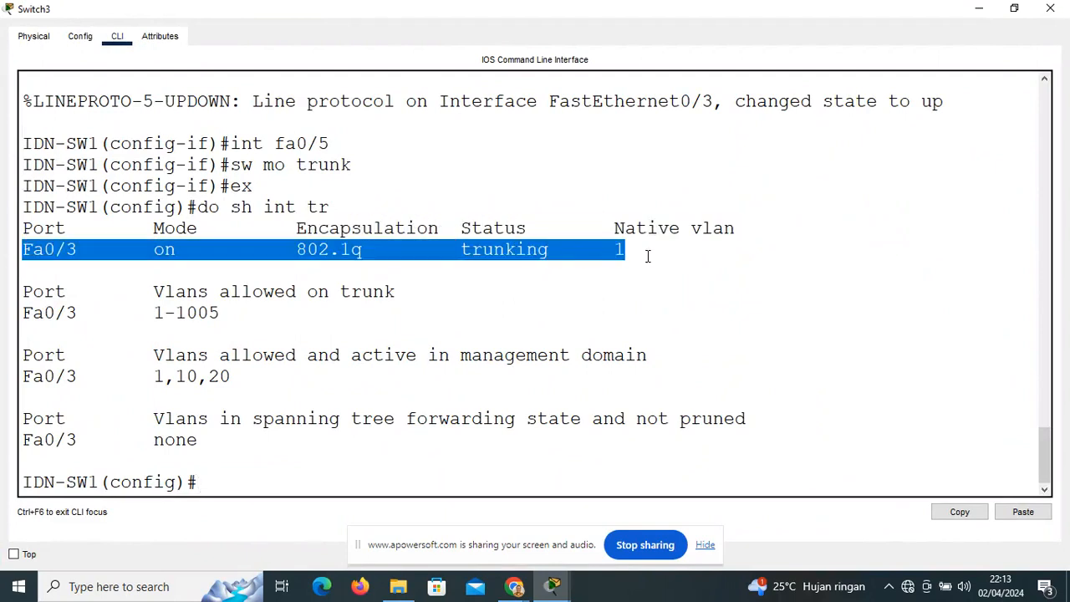
pyautogui.click(546, 245)
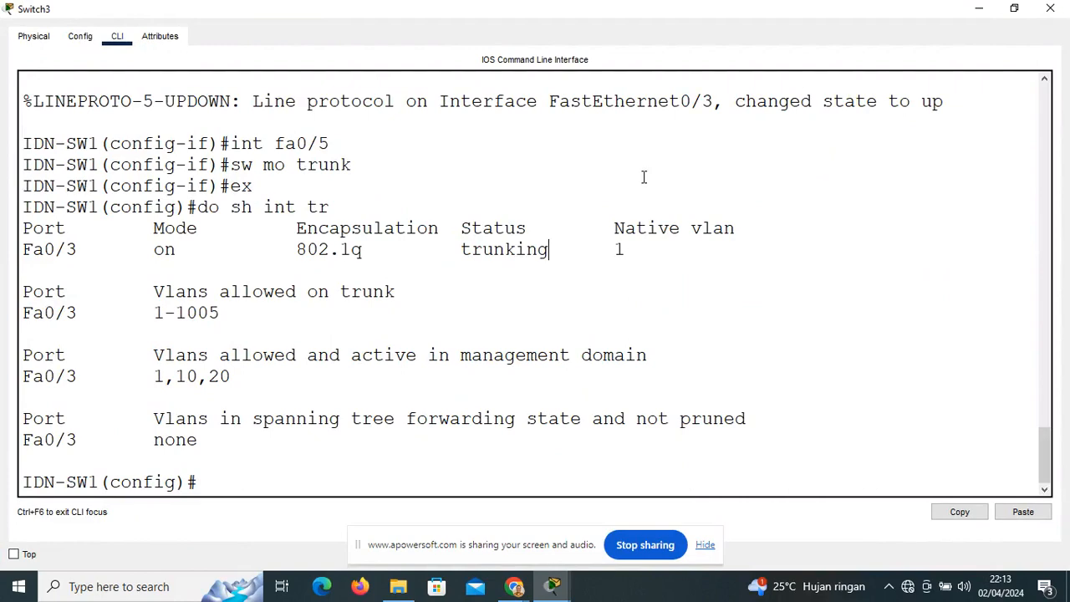
pyautogui.click(980, 10)
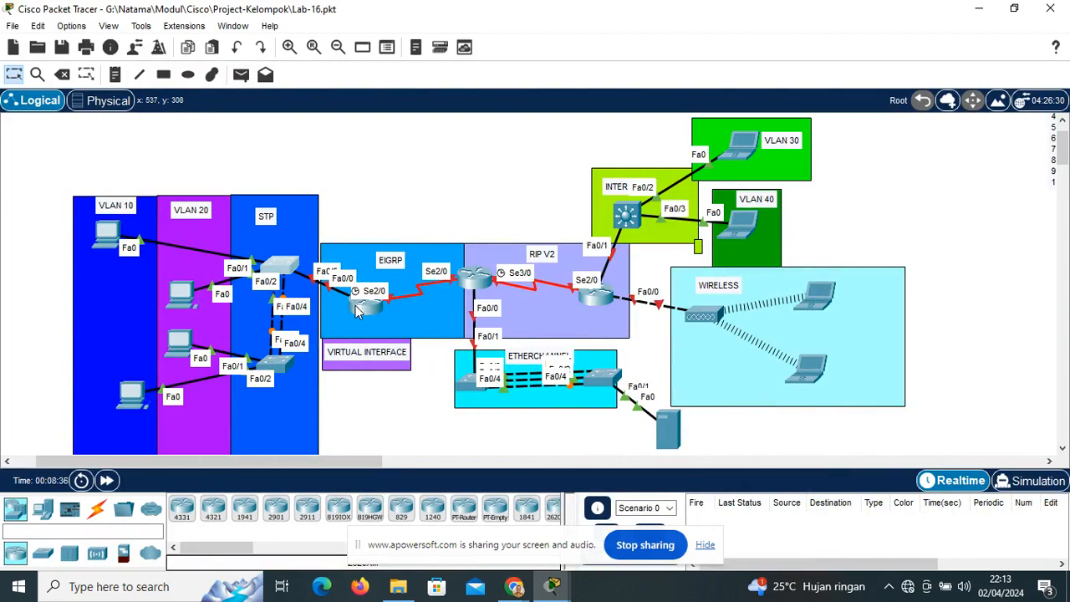
# Turn on interface FastEthernet0/0 on Router0, the router in the EIGRP area connected to IDN-SW1
pyautogui.click(357, 309)
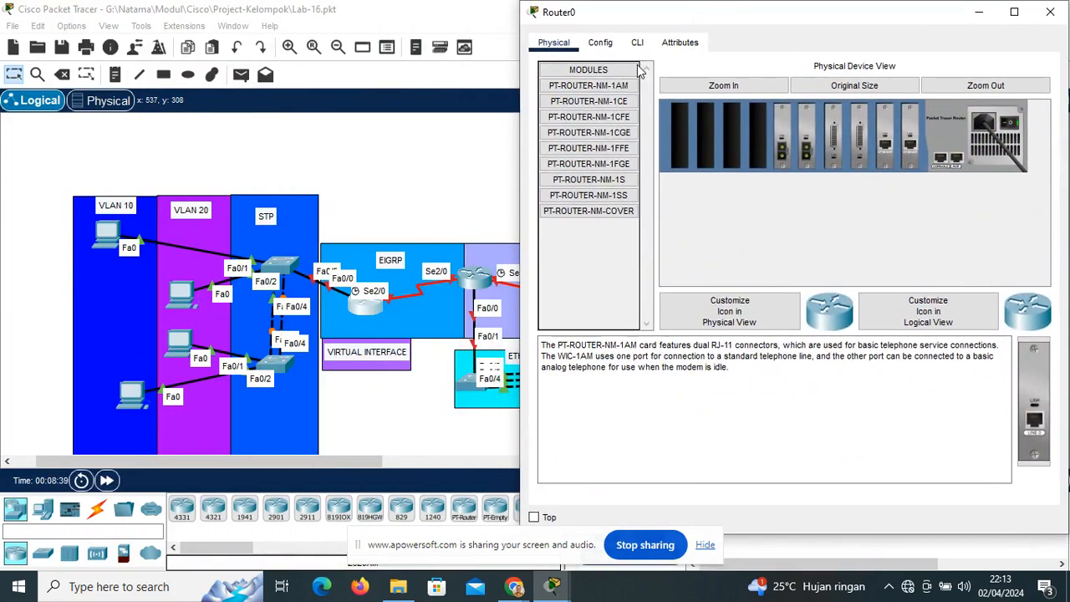
pyautogui.click(602, 46)
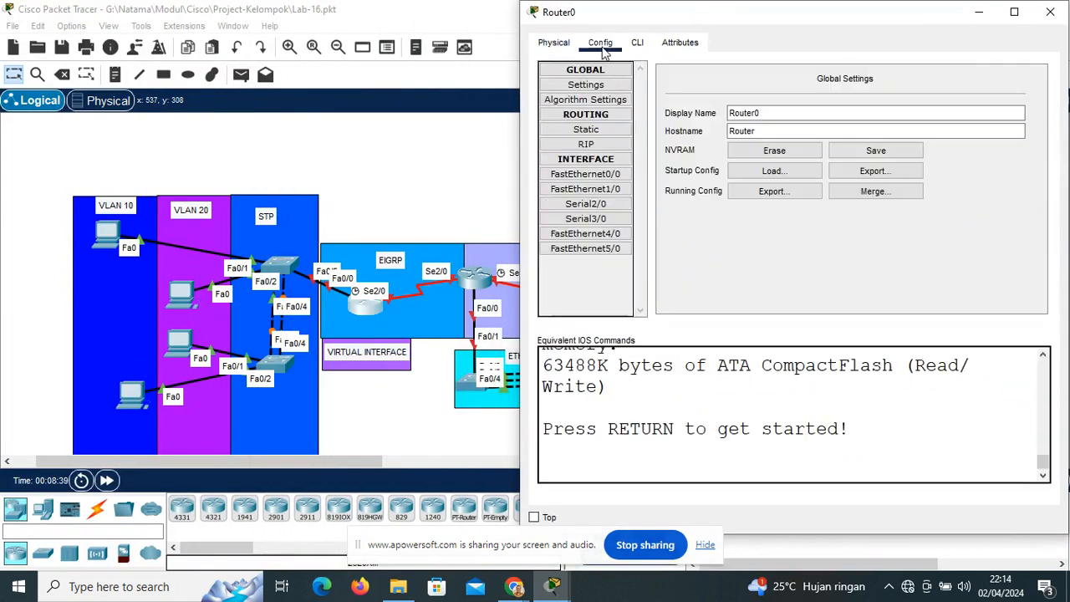
pyautogui.moveTo(365, 300)
pyautogui.mouseDown()
pyautogui.moveTo(379, 269)
pyautogui.moveTo(373, 290)
pyautogui.mouseUp()
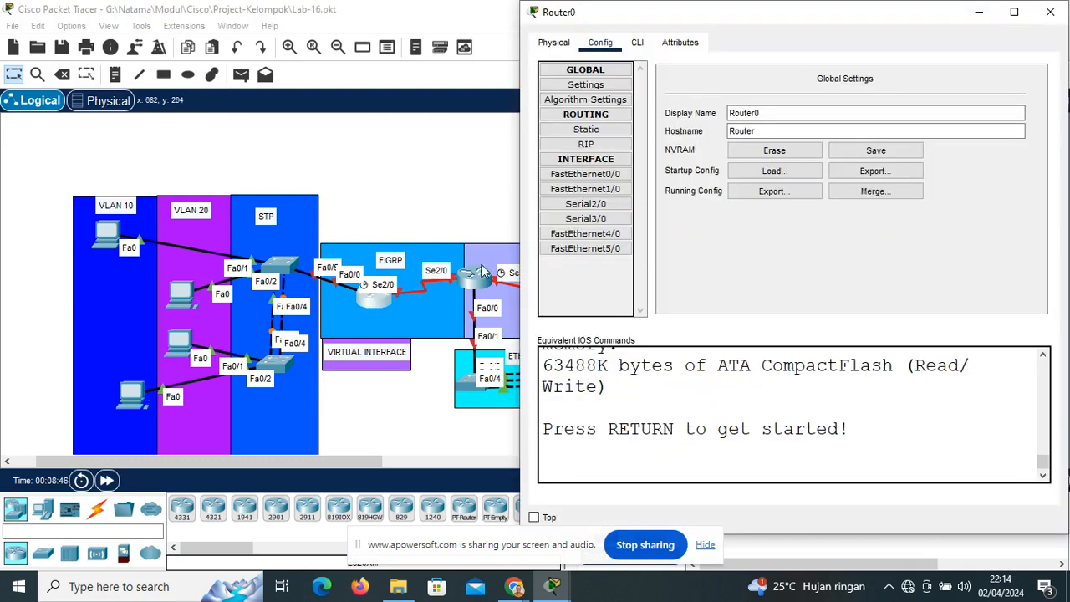
pyautogui.click(379, 299)
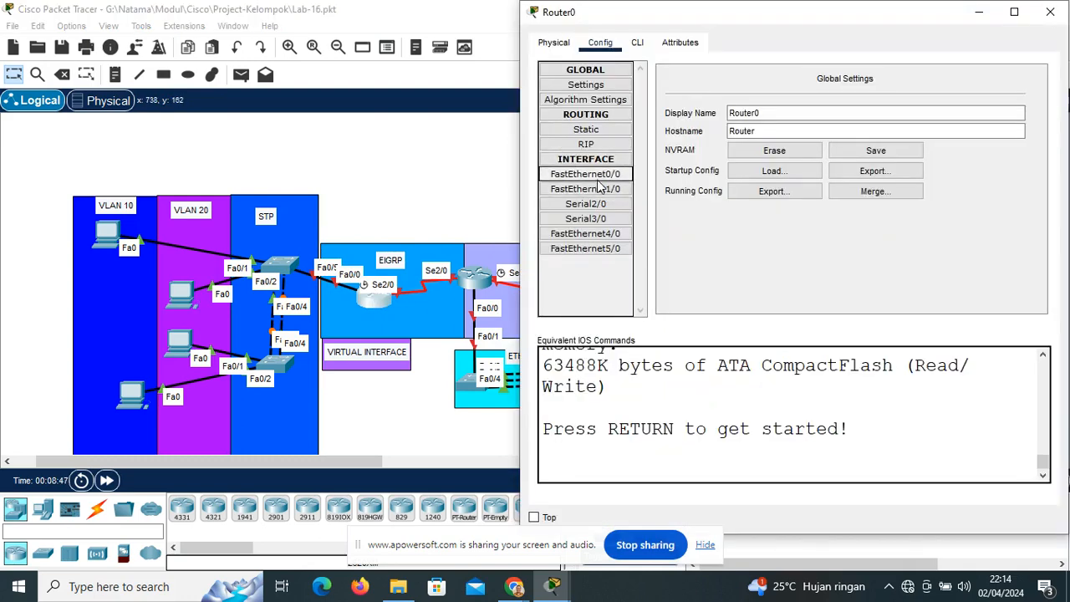
pyautogui.click(585, 174)
pyautogui.click(1026, 93)
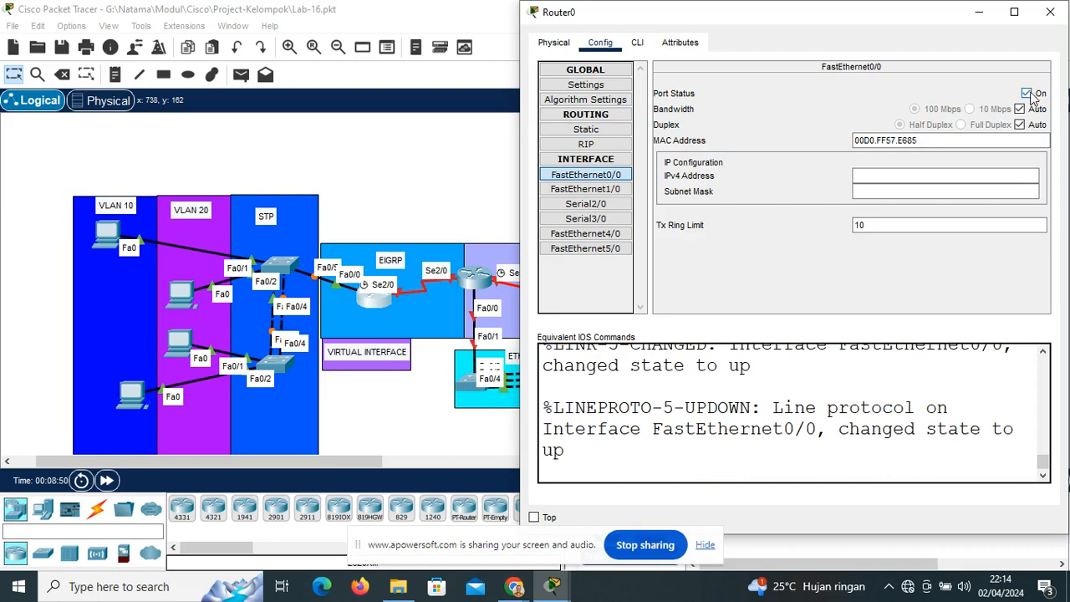
pyautogui.click(1050, 12)
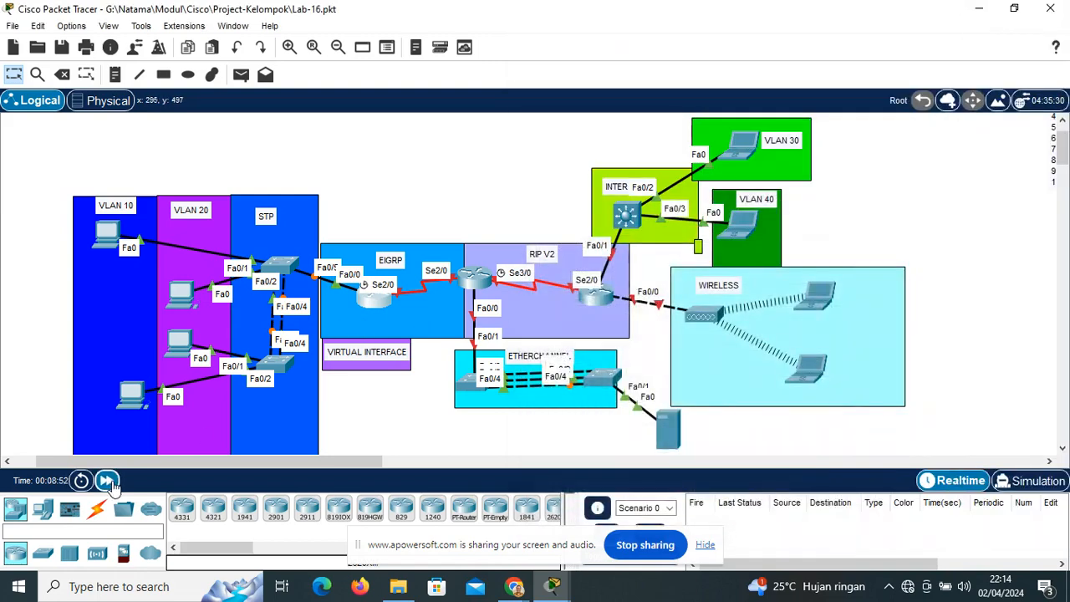
# Display the trunk interfaces on IDN-SW1 again and check the entry for Fa0/5
pyautogui.click(282, 272)
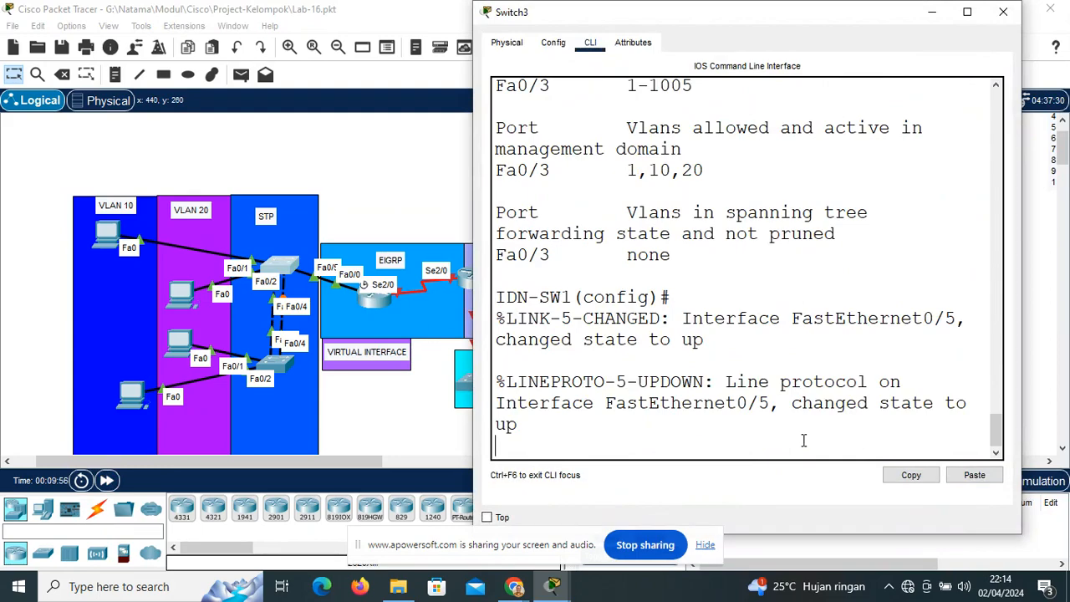
pyautogui.press('Return')
pyautogui.write('do sh int tr')
pyautogui.press('Return')
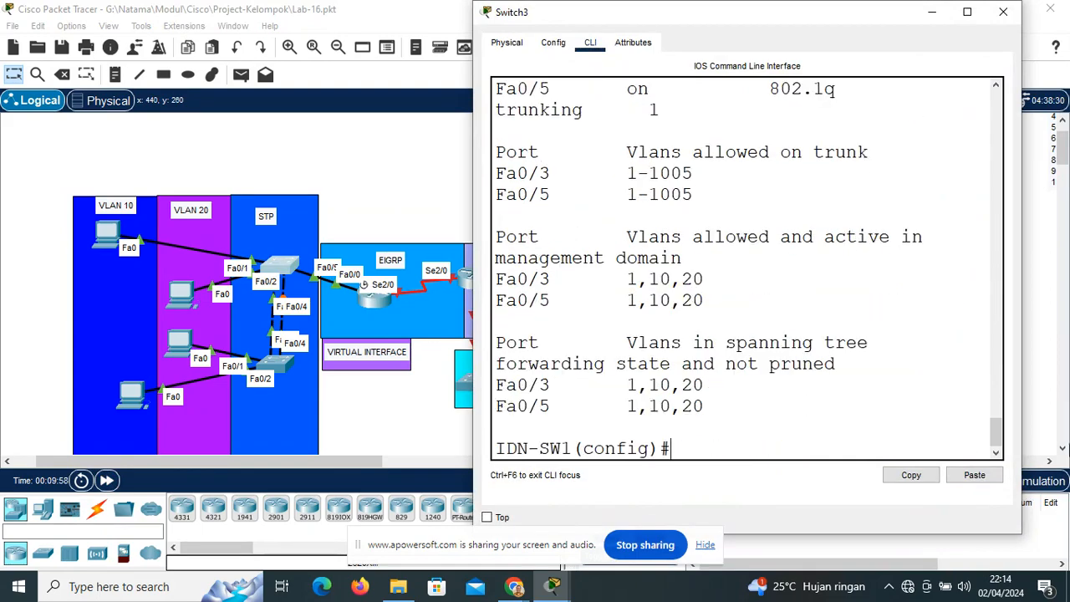
pyautogui.click(967, 12)
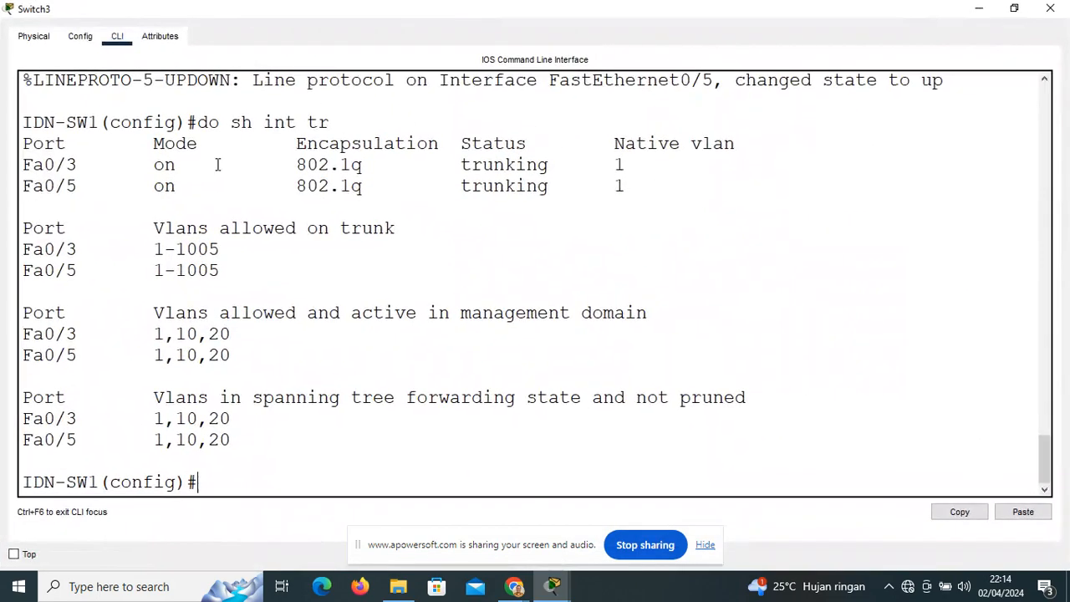
pyautogui.click(27, 184)
pyautogui.moveTo(27, 185); pyautogui.dragTo(659, 187)
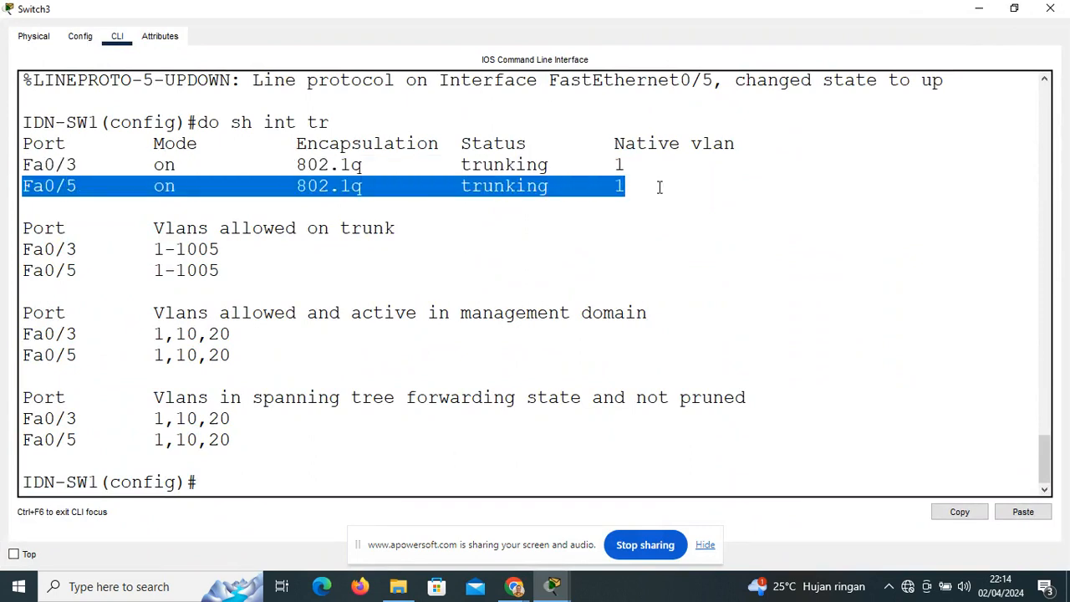
pyautogui.click(979, 8)
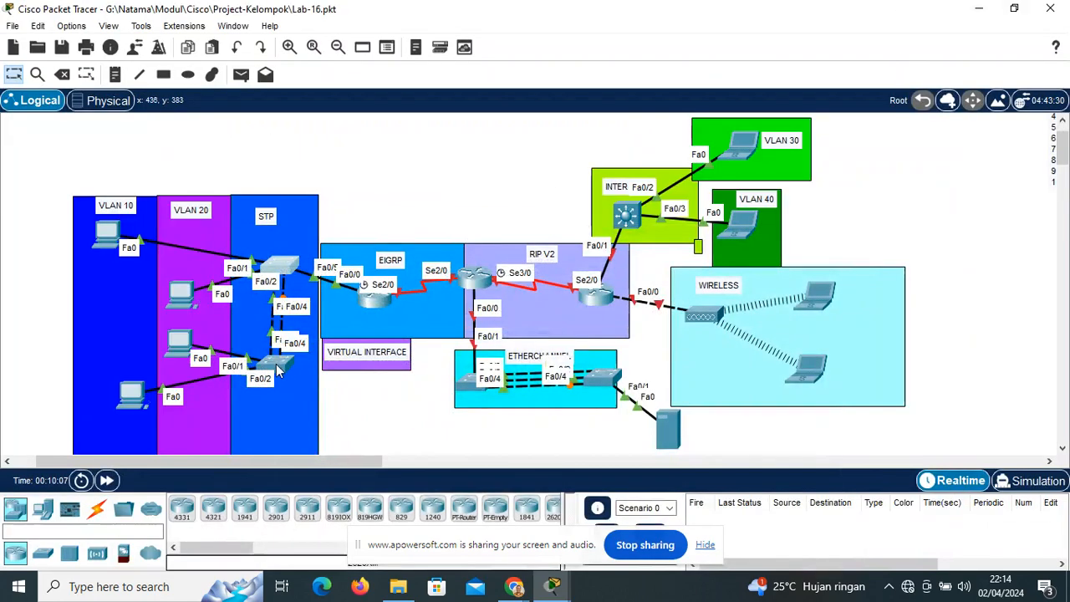
# Set interface Fa0/3 on IDN-SW2 to switchport trunk mode
pyautogui.click(280, 368)
pyautogui.moveTo(555, 41); pyautogui.dragTo(555, 24)
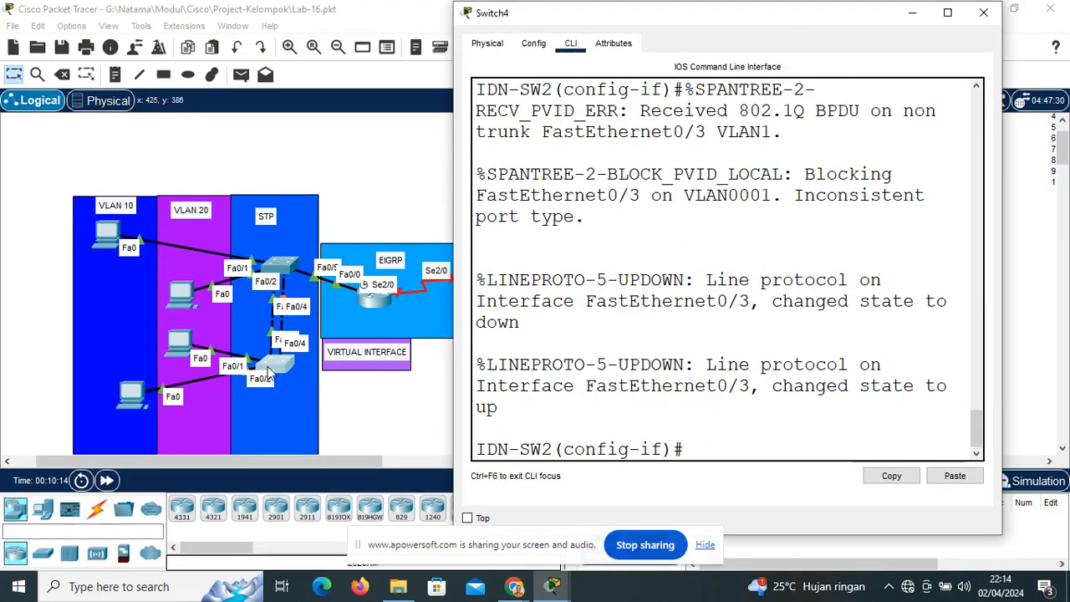
pyautogui.write('nt fa')
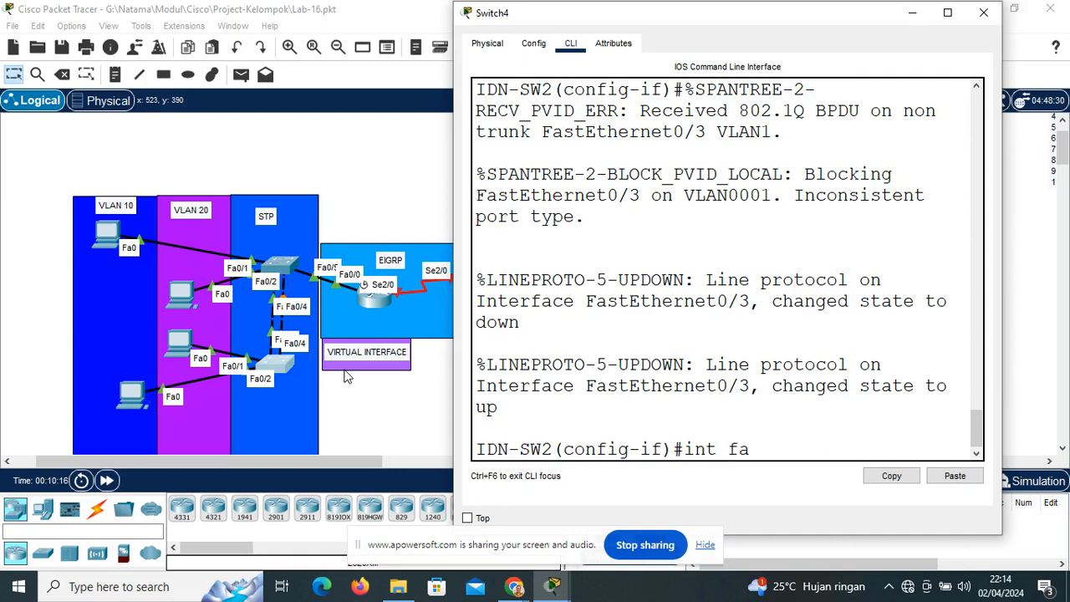
pyautogui.write('0/3')
pyautogui.press('Return')
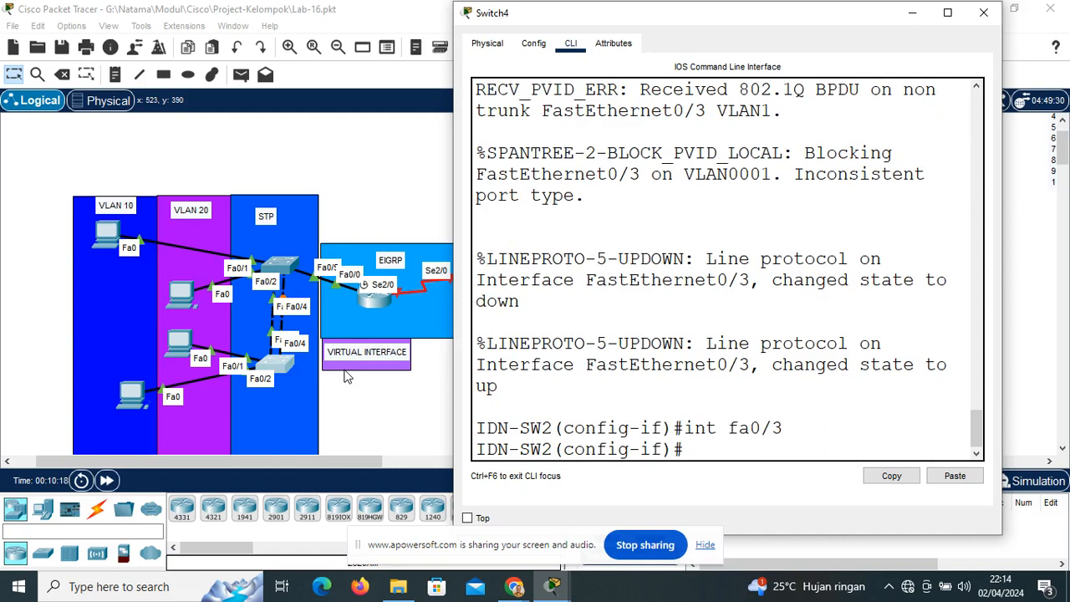
pyautogui.write('sw mo tr')
pyautogui.press('Return')
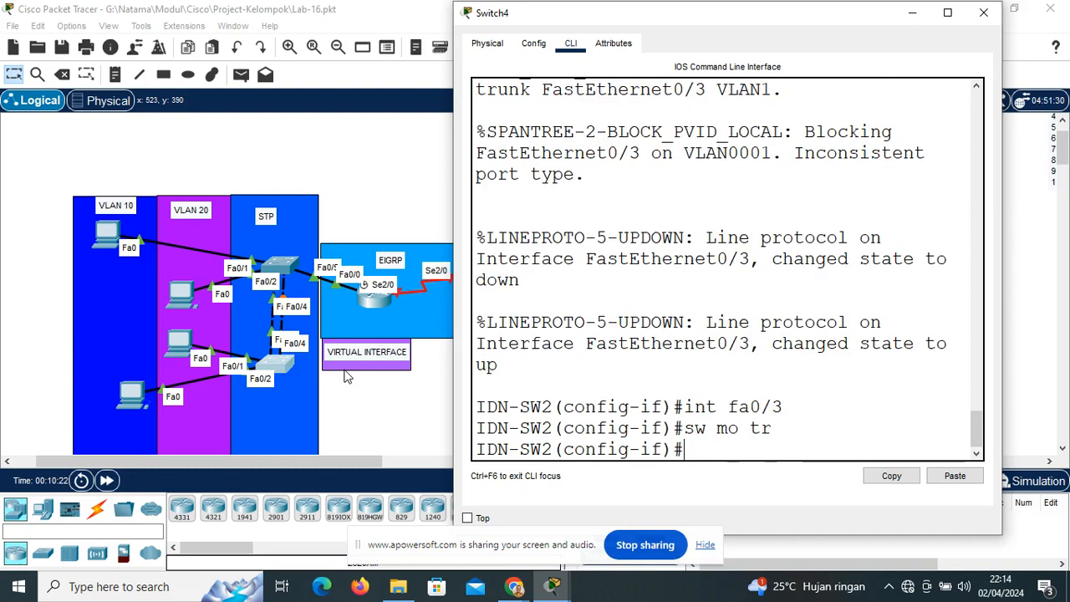
# Display the trunk interfaces on IDN-SW2 and check the mode, encapsulation and status of Fa0/3
pyautogui.write('do sh i')
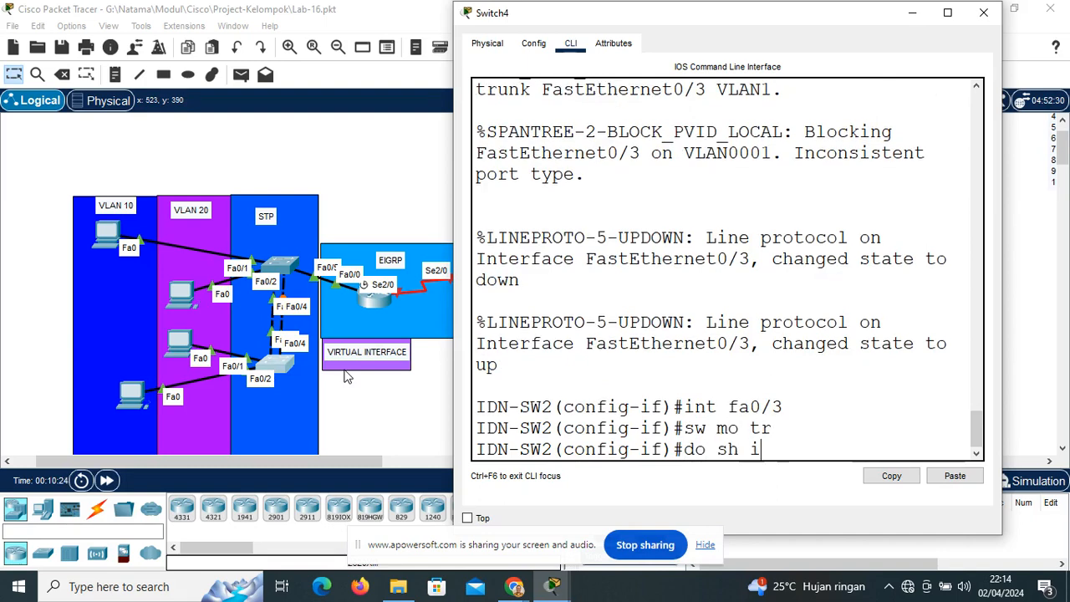
pyautogui.write('nt tr')
pyautogui.press('Return')
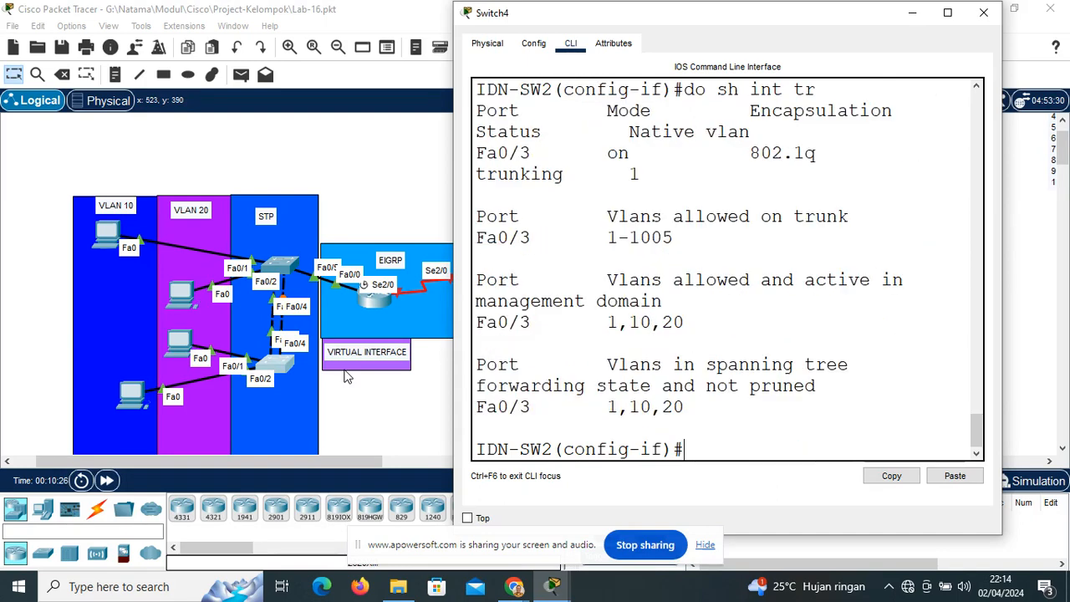
pyautogui.click(947, 12)
pyautogui.moveTo(25, 249); pyautogui.dragTo(665, 245)
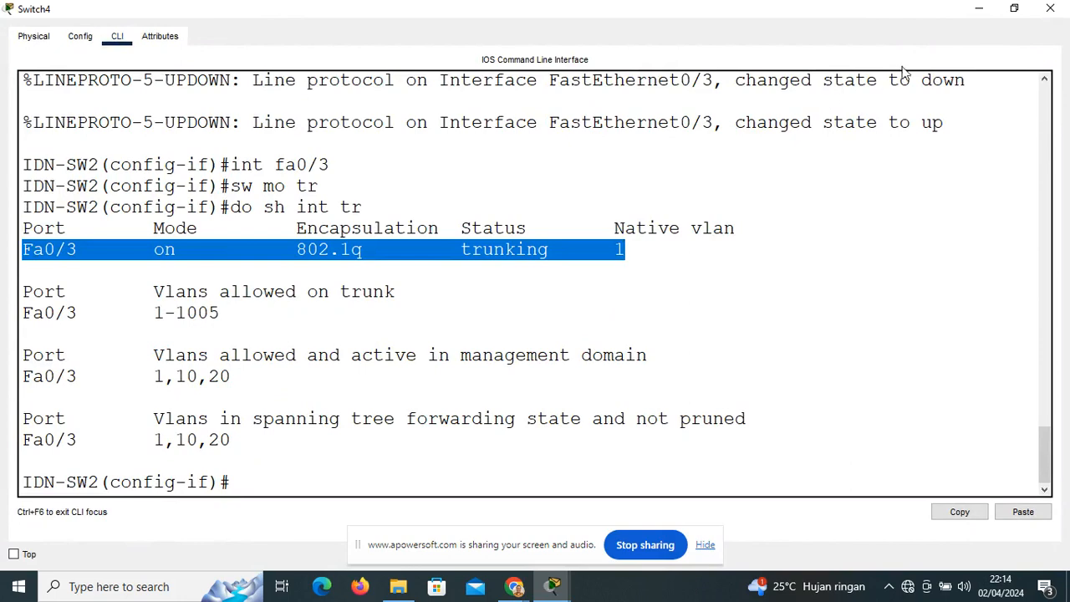
pyautogui.click(976, 10)
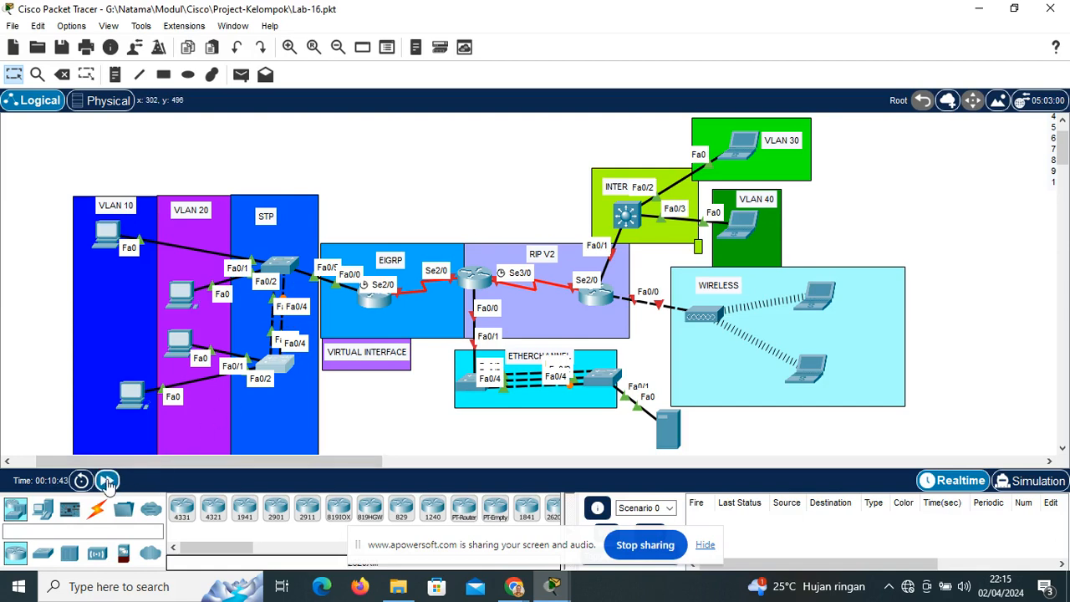
# Fast-forward the simulation time several times so the links in the topology can converge
pyautogui.click(115, 480)
pyautogui.click(115, 480)
pyautogui.click(117, 481)
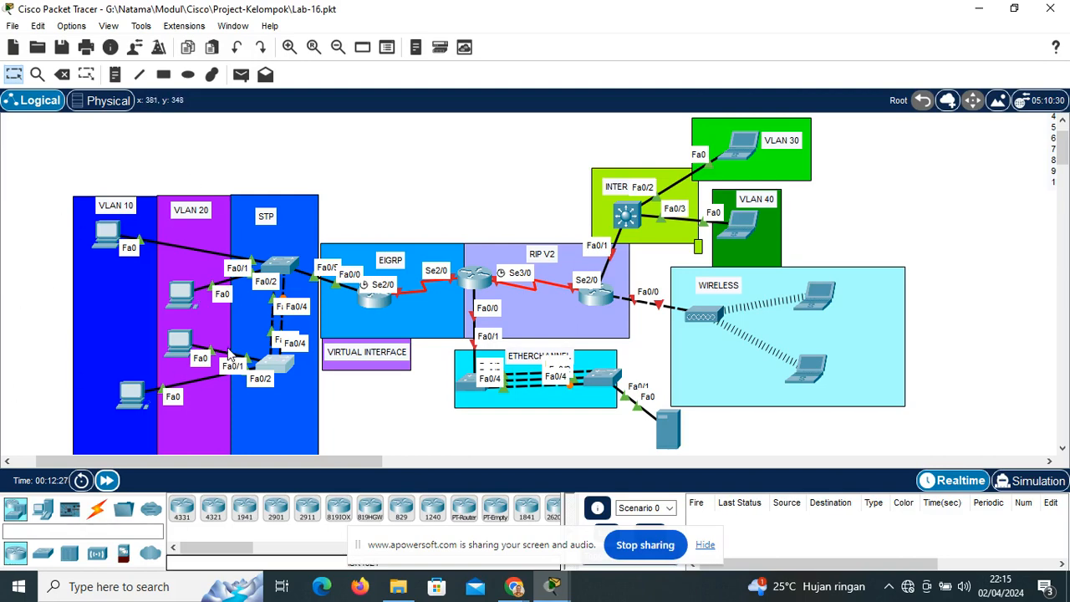
# Set the hostname of Router0, the router in the EIGRP area connected to IDN-SW1, to IDN-R1
pyautogui.scroll(-1, 192, 334)
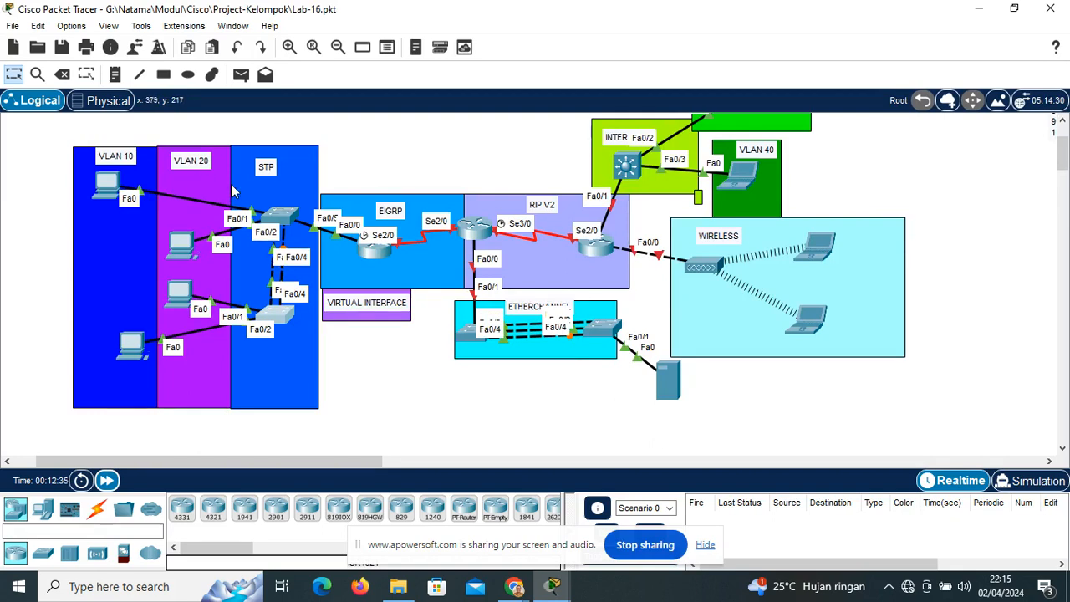
pyautogui.click(376, 250)
pyautogui.click(191, 462)
pyautogui.moveTo(191, 462); pyautogui.dragTo(222, 461)
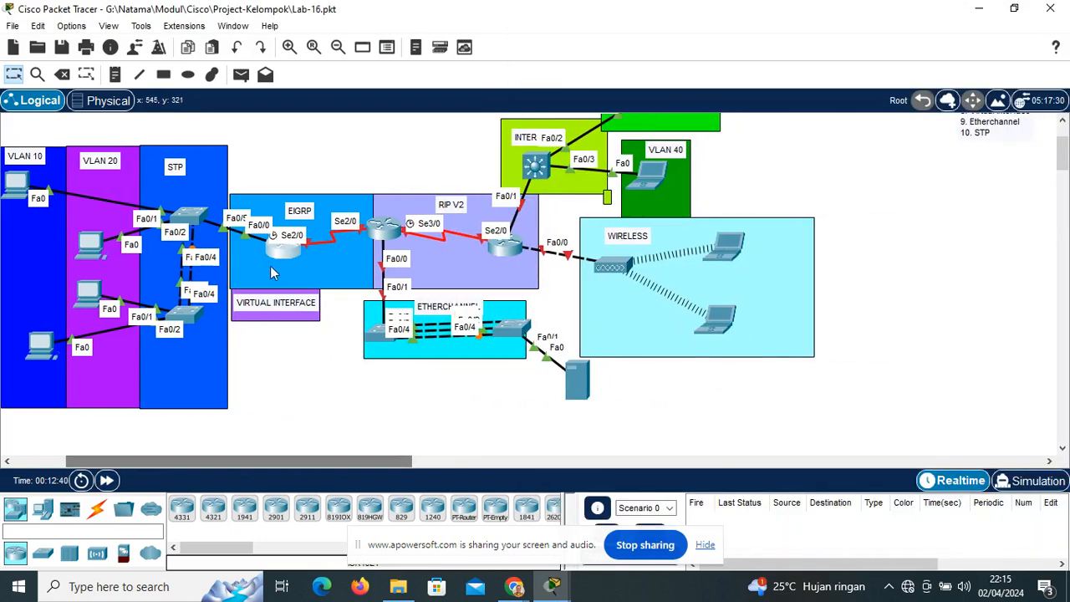
pyautogui.click(281, 260)
pyautogui.click(637, 42)
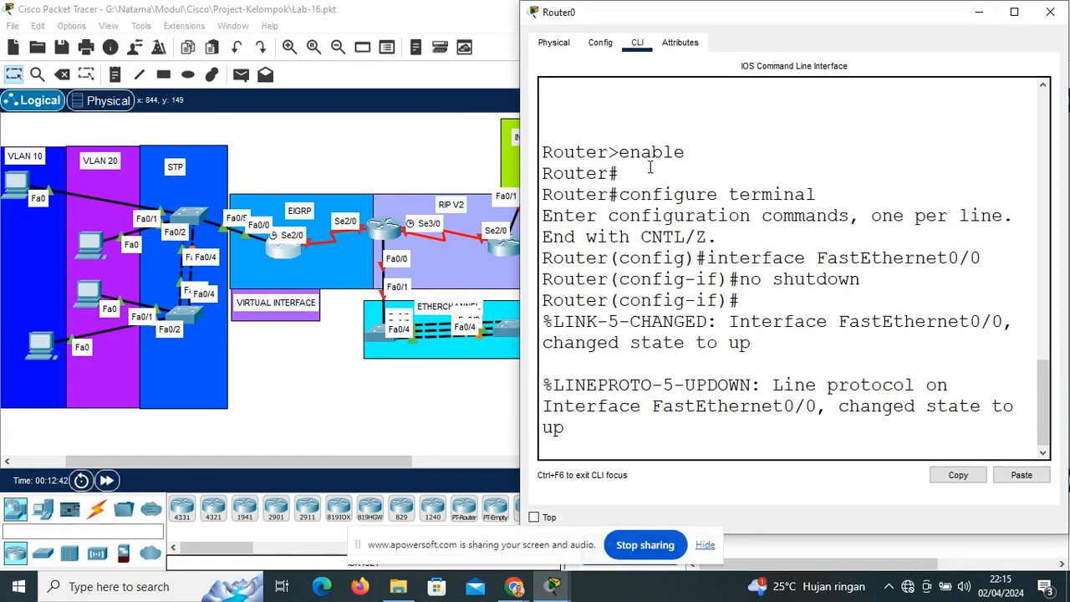
pyautogui.press('Return')
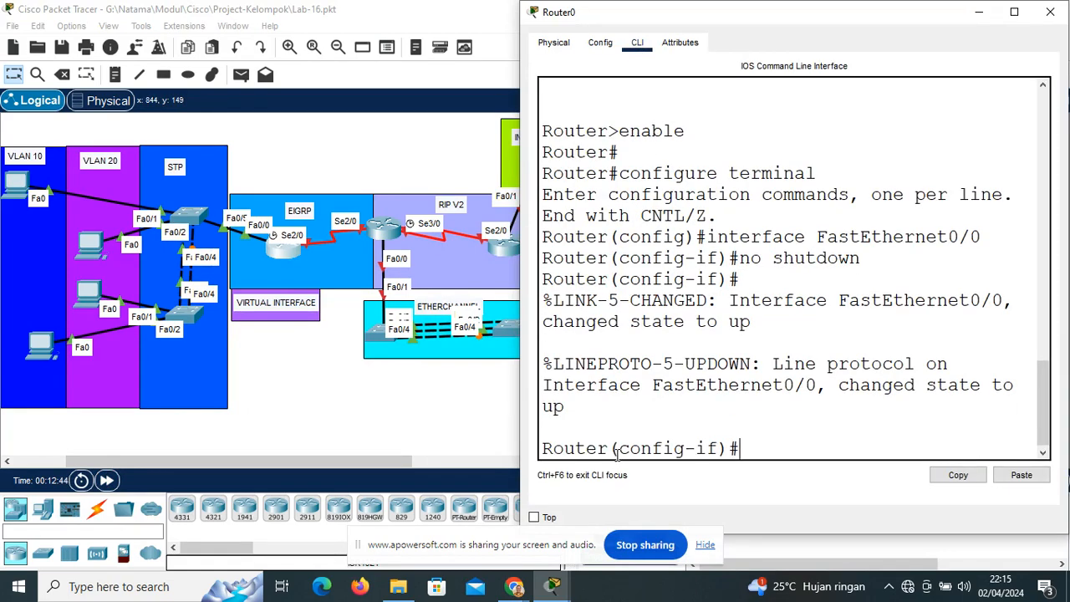
pyautogui.write('ex')
pyautogui.press('Return')
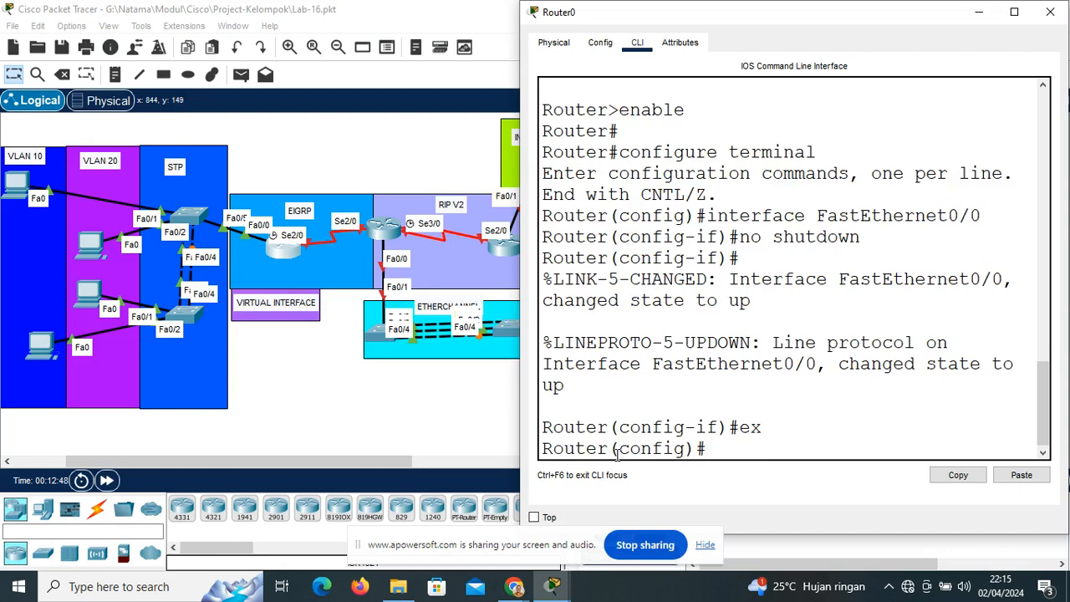
pyautogui.write('ho IDN-R1')
pyautogui.press('Return')
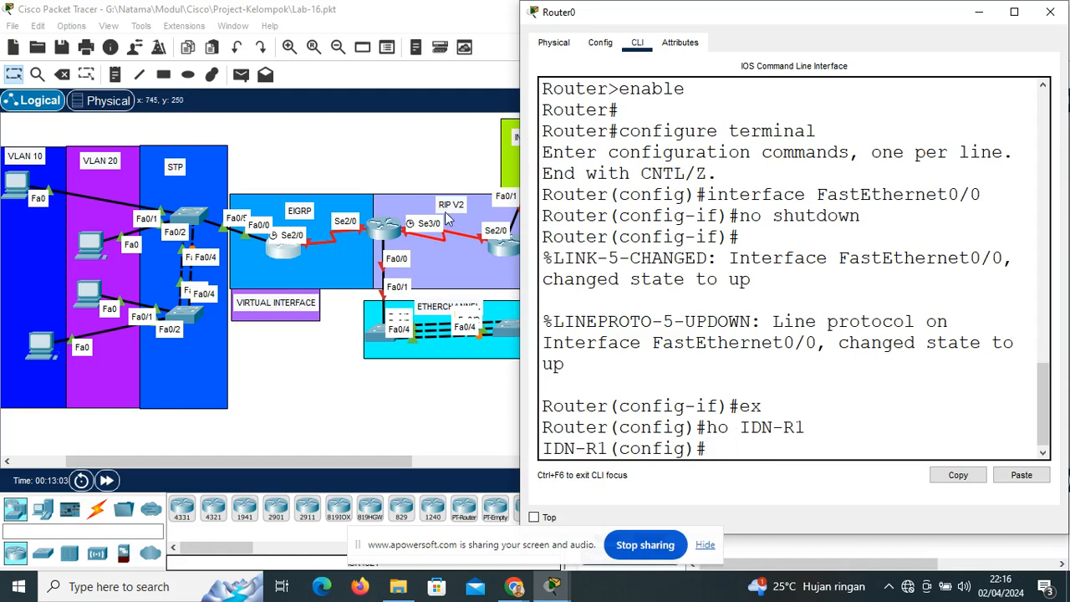
# Enable interface fa0/0 on IDN-R1 with the no shutdown command
pyautogui.write('int fa0/0')
pyautogui.press('Return')
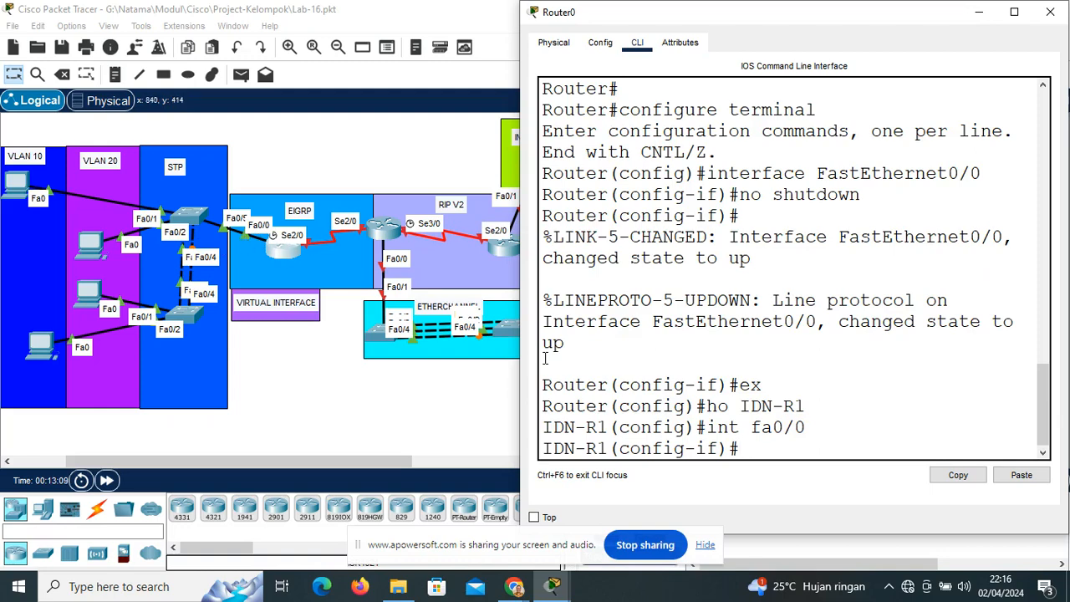
pyautogui.write('no sh')
pyautogui.press('Return')
pyautogui.press('Return')
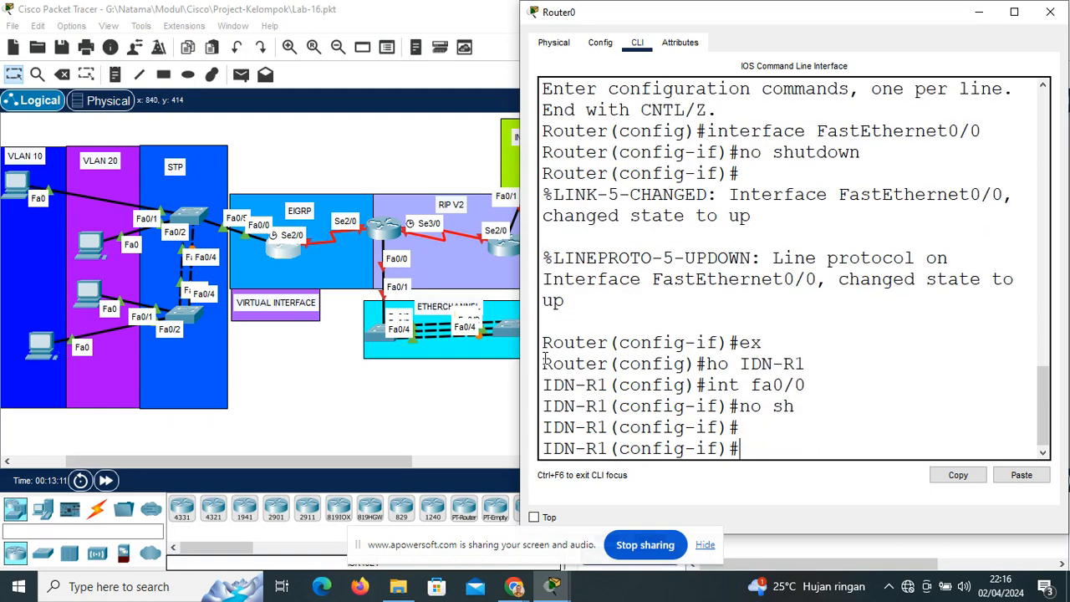
pyautogui.write('no sh')
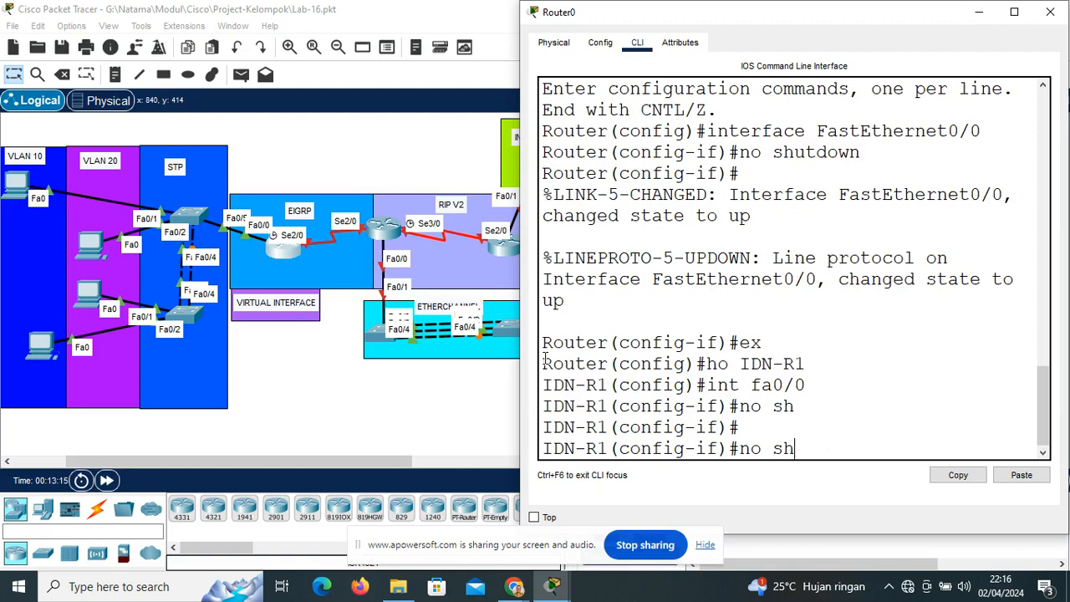
pyautogui.press('BackSpace')
pyautogui.press('BackSpace')
pyautogui.press('BackSpace')
pyautogui.press('BackSpace')
pyautogui.press('BackSpace')
# Leave the fa0/0 interface configuration on IDN-R1 and create subinterface fa0/0.10
pyautogui.click(238, 464)
pyautogui.moveTo(237, 463); pyautogui.dragTo(219, 464)
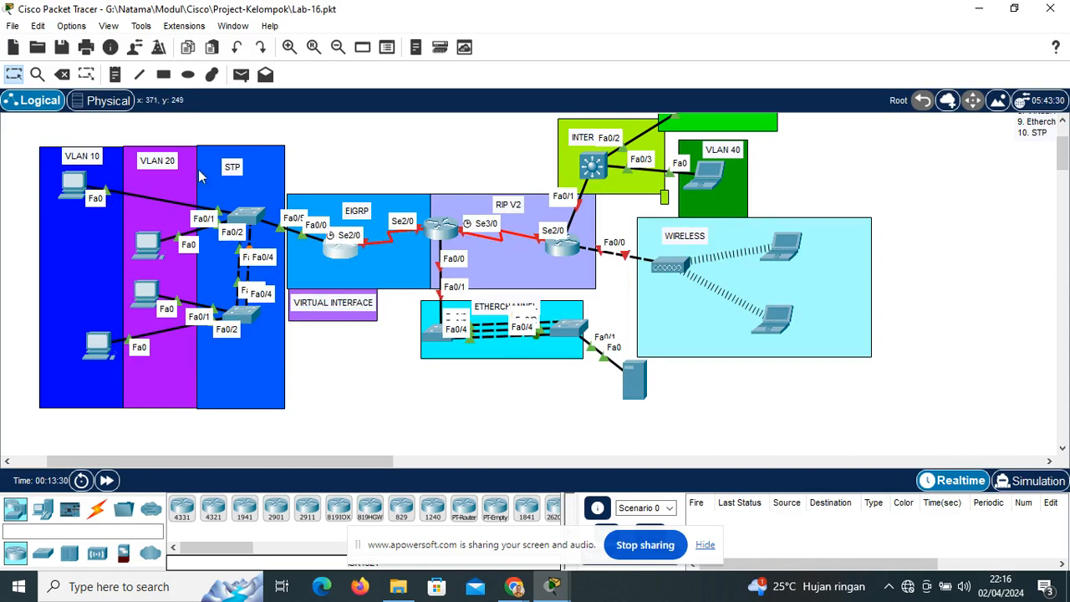
pyautogui.click(326, 255)
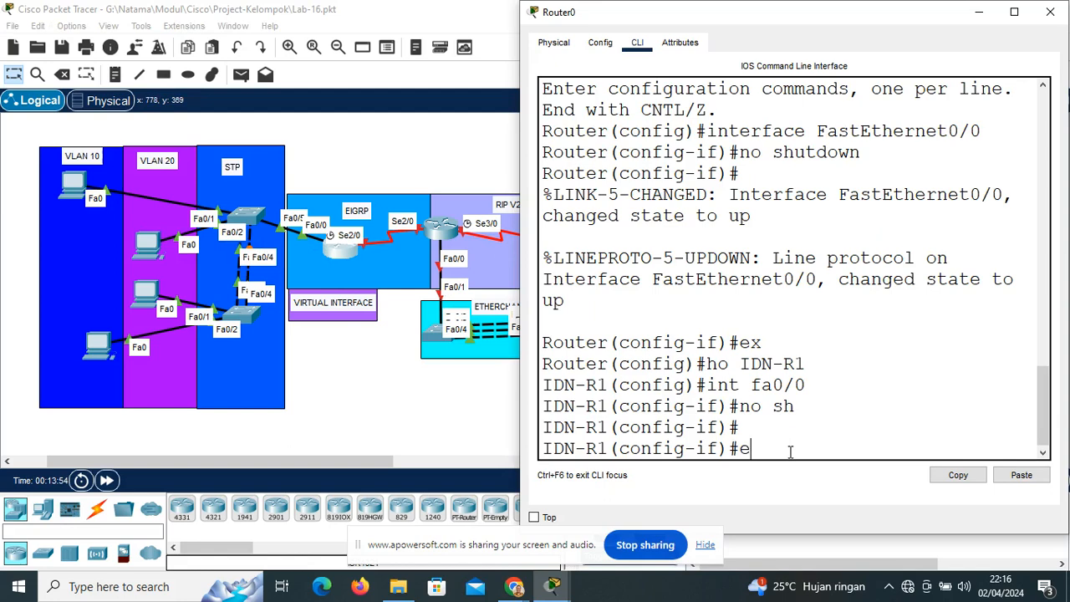
pyautogui.press('BackSpace')
pyautogui.write('ex')
pyautogui.press('Return')
pyautogui.write('int fa0/0')
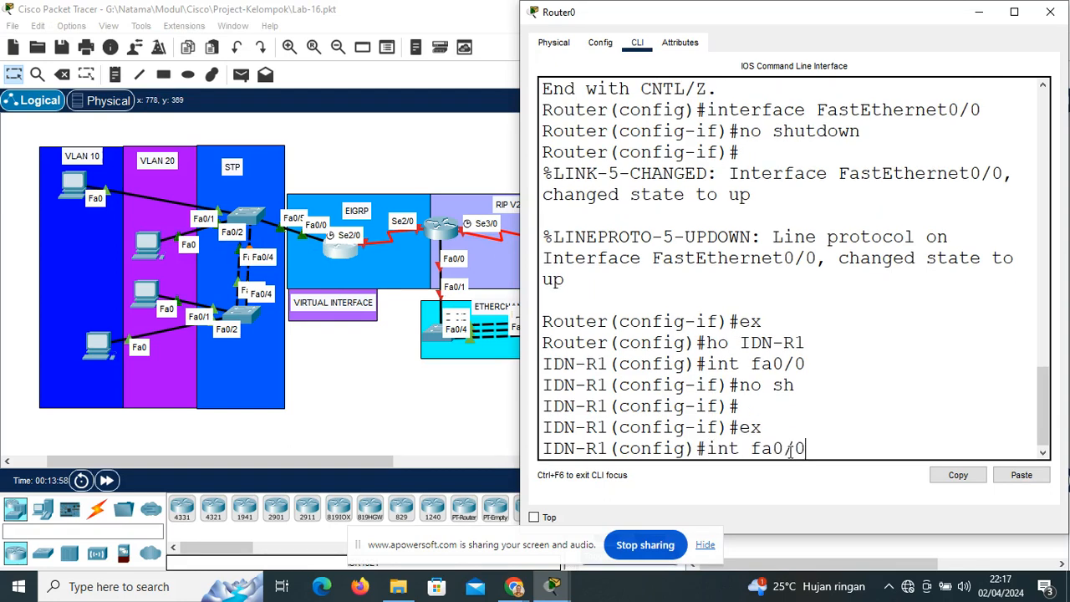
pyautogui.write('.10')
pyautogui.press('Return')
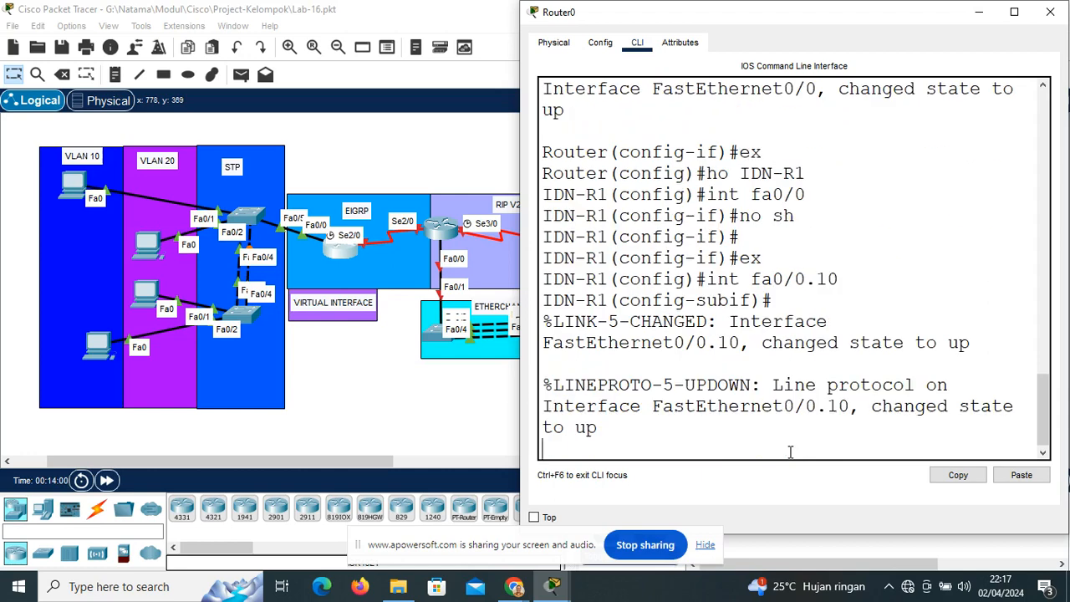
# Set dot1Q encapsulation for VLAN 10 on subinterface fa0/0.10 of IDN-R1
pyautogui.press('Return')
pyautogui.write('encapsulation d')
pyautogui.press('Tab')
pyautogui.write('do')
pyautogui.press('Tab')
pyautogui.write('10')
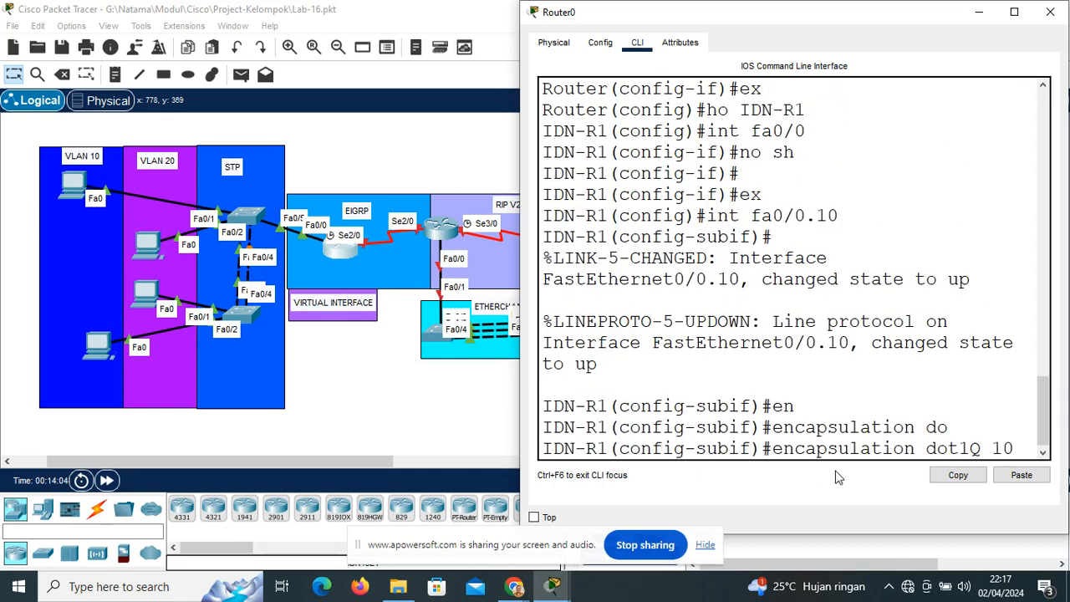
pyautogui.press('Return')
# Assign IP address 10.10.10.1 with mask 255.255.255.0 to subinterface fa0/0.10
pyautogui.write('ip add 10.10.10.')
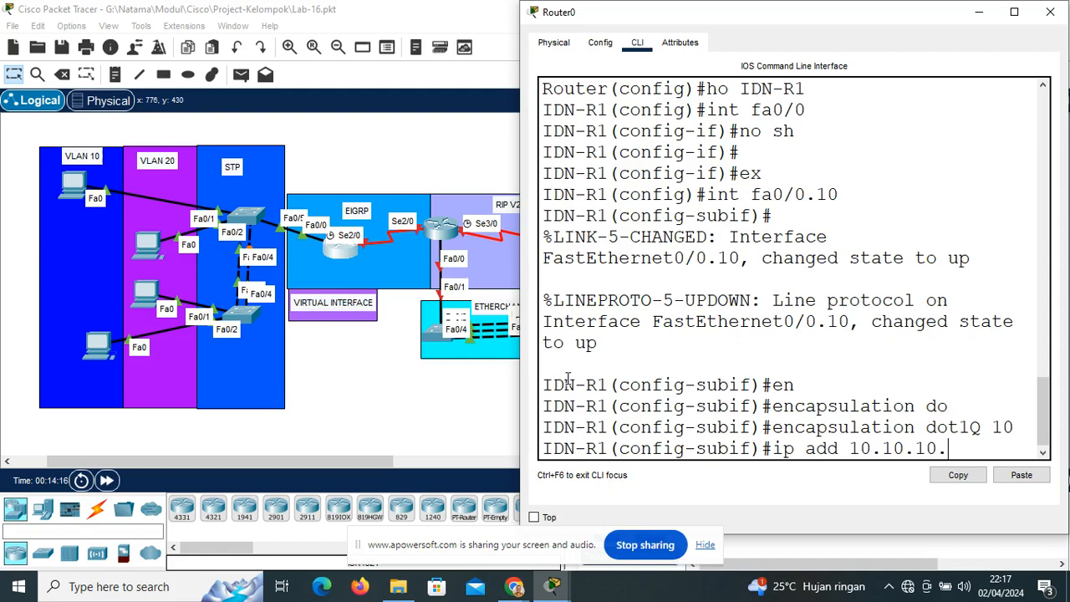
pyautogui.write('1 255.255.255.')
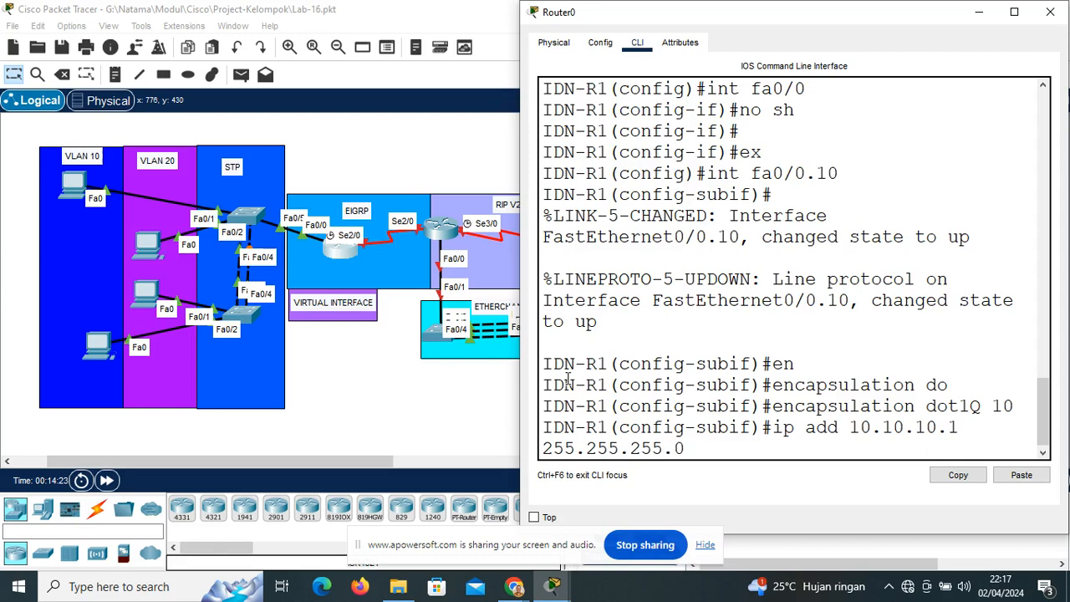
pyautogui.write('0')
pyautogui.press('Return')
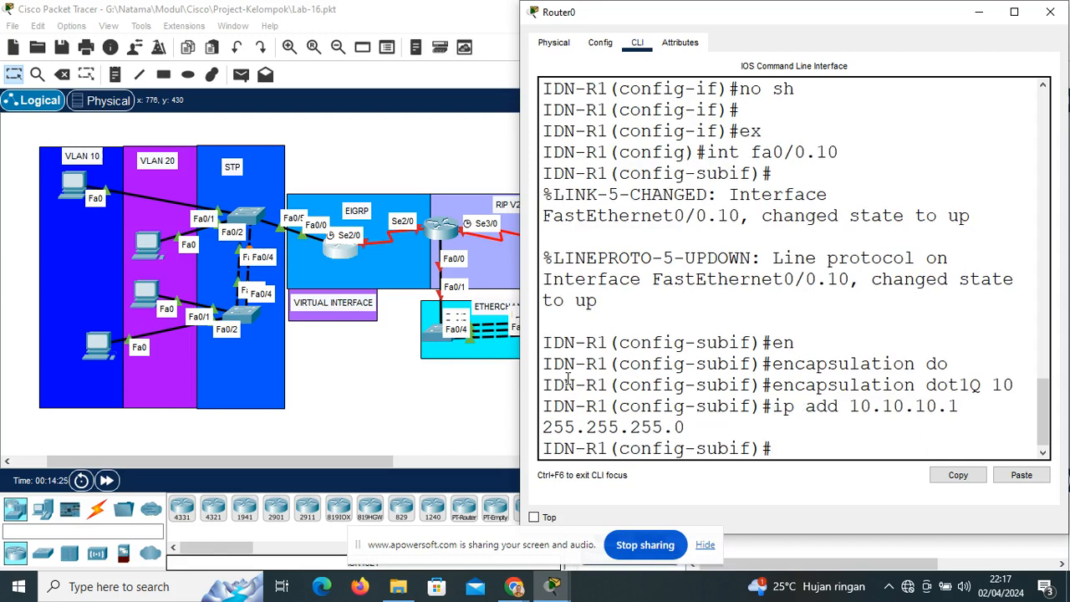
# Create subinterface fa0/0.20 on IDN-R1
pyautogui.press('Up')
pyautogui.press('Up')
pyautogui.press('Up')
pyautogui.press('Up')
pyautogui.press('Up')
pyautogui.press('BackSpace')
pyautogui.press('BackSpace')
pyautogui.write('20')
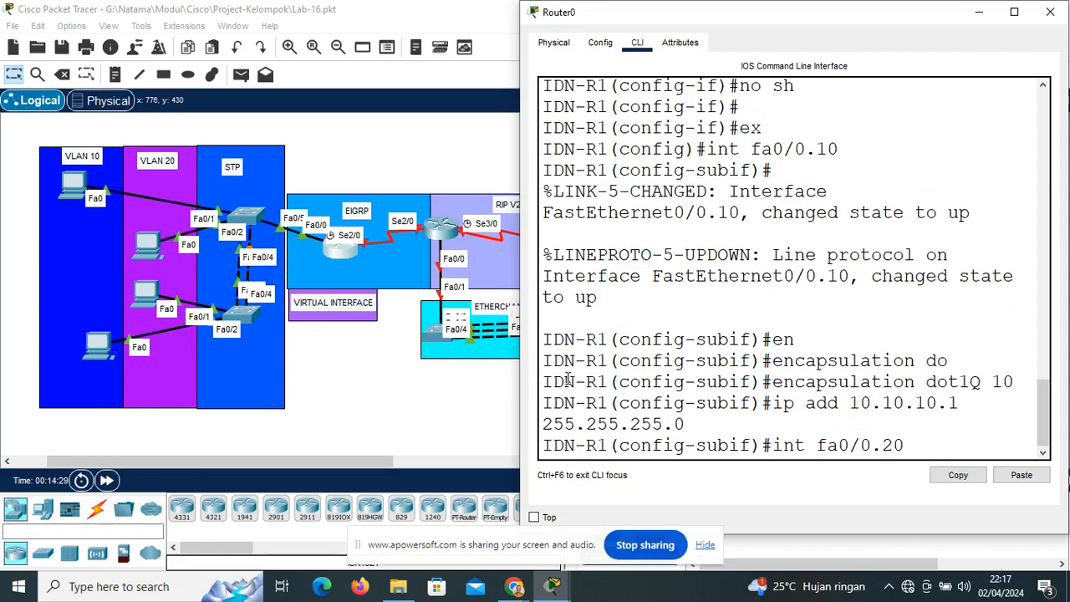
pyautogui.press('Return')
# Set dot1Q encapsulation for VLAN 20 on subinterface fa0/0.20 of IDN-R1
pyautogui.press('Up')
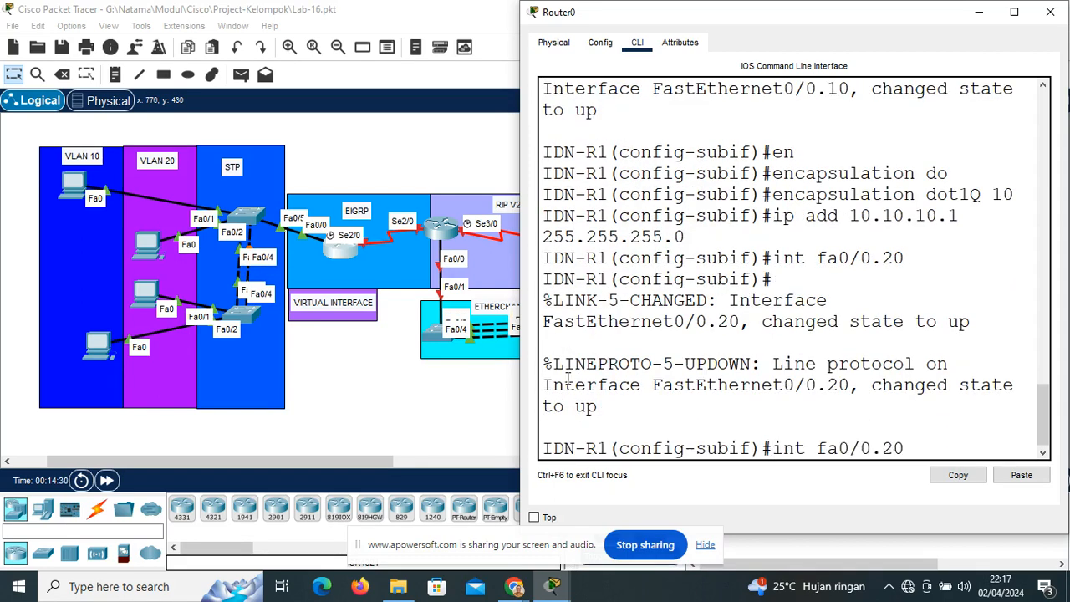
pyautogui.press('Up')
pyautogui.press('Up')
pyautogui.press('BackSpace')
pyautogui.press('BackSpace')
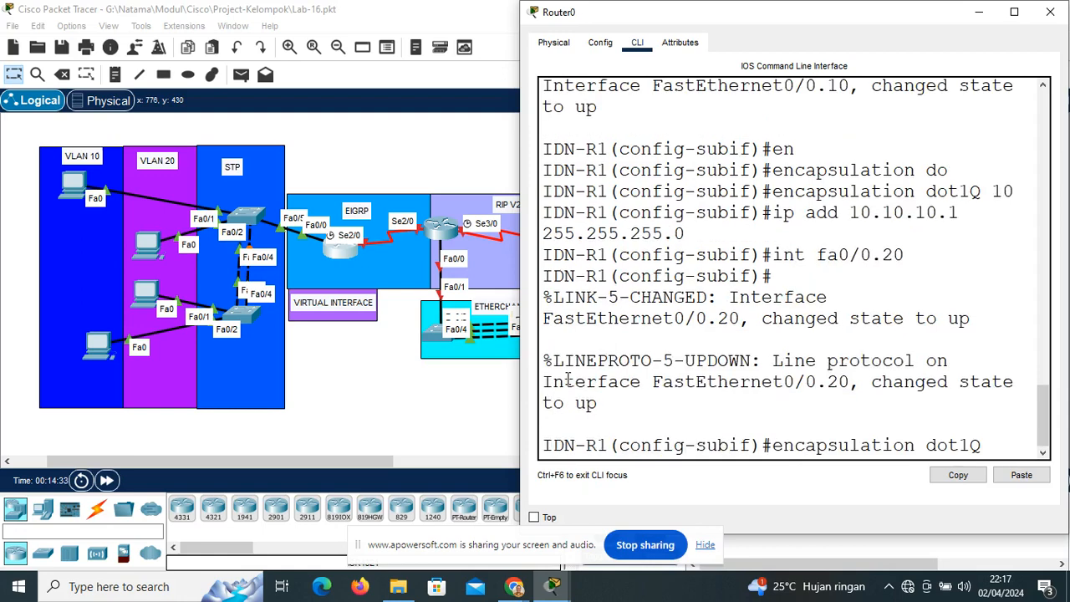
pyautogui.write('20')
pyautogui.press('Return')
pyautogui.press('Return')
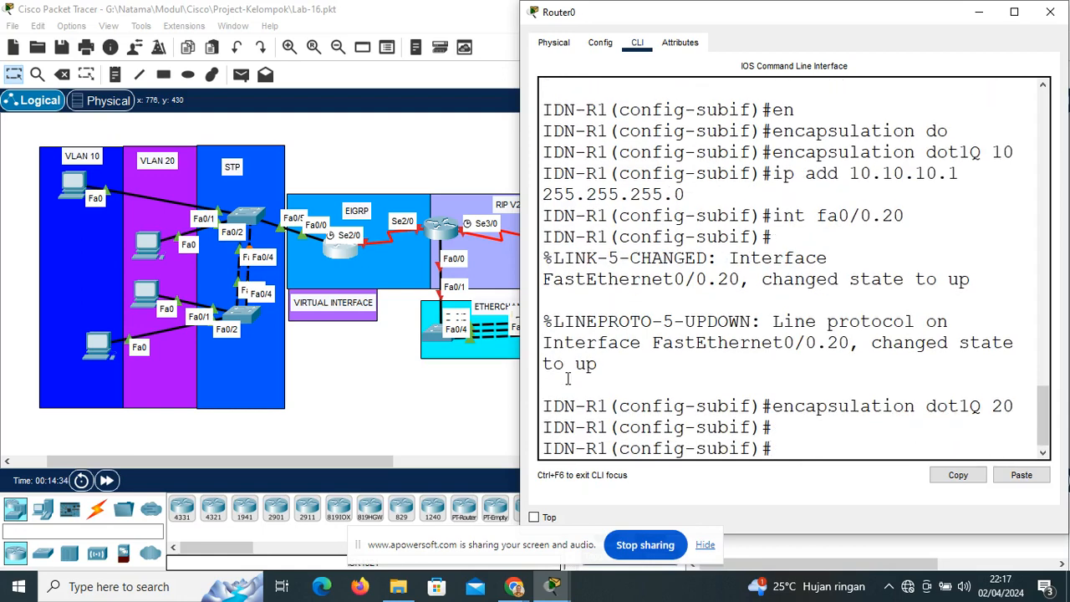
# Assign IP address 20.20.20.1 with mask 255.255.255.0 to subinterface fa0/0.20
pyautogui.write('int fa0/0.20')
pyautogui.press('Up')
pyautogui.press('Left')
pyautogui.press('Left')
pyautogui.press('Left')
pyautogui.press('Left')
pyautogui.press('Left')
pyautogui.press('Left')
pyautogui.press('Left')
pyautogui.press('Left')
pyautogui.press('Left')
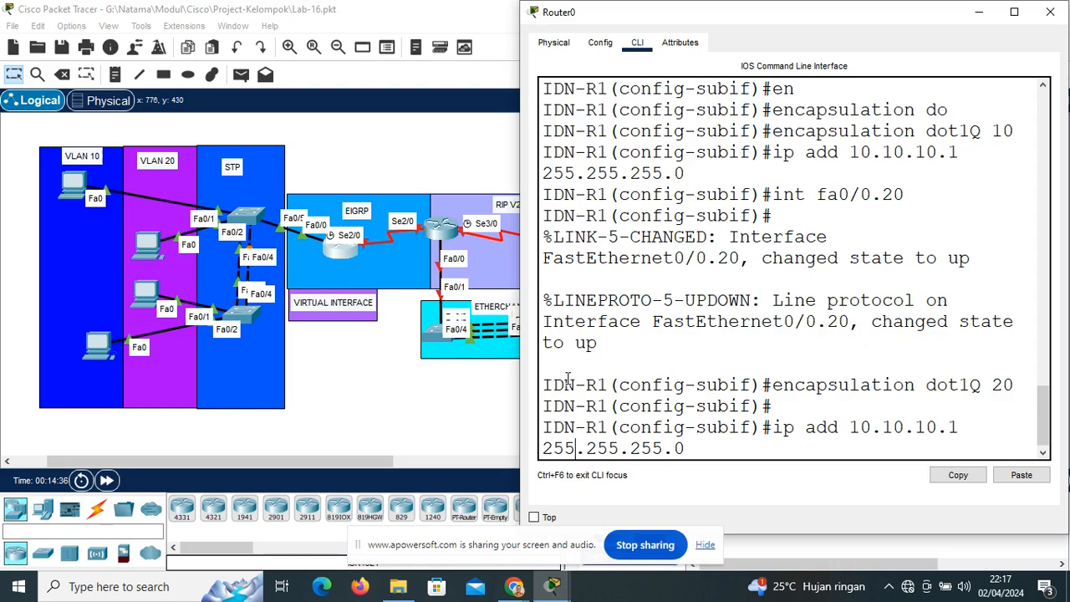
pyautogui.press('Right')
pyautogui.press('BackSpace')
pyautogui.press('BackSpace')
pyautogui.press('BackSpace')
pyautogui.press('BackSpace')
pyautogui.press('BackSpace')
pyautogui.press('BackSpace')
pyautogui.press('BackSpace')
pyautogui.press('BackSpace')
pyautogui.write('20.20.20.')
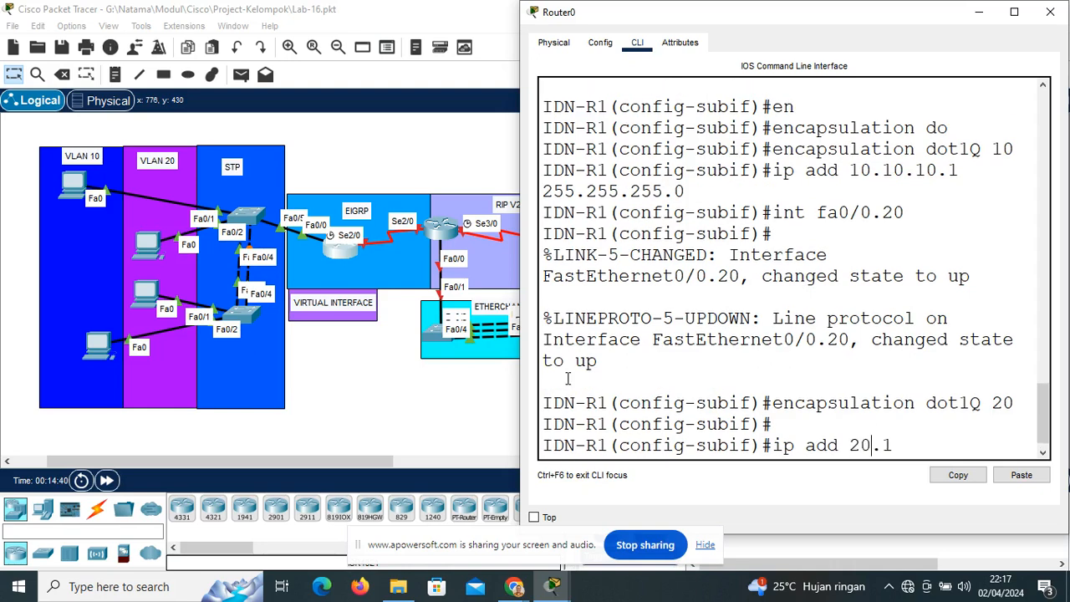
pyautogui.press('BackSpace')
pyautogui.press('Return')
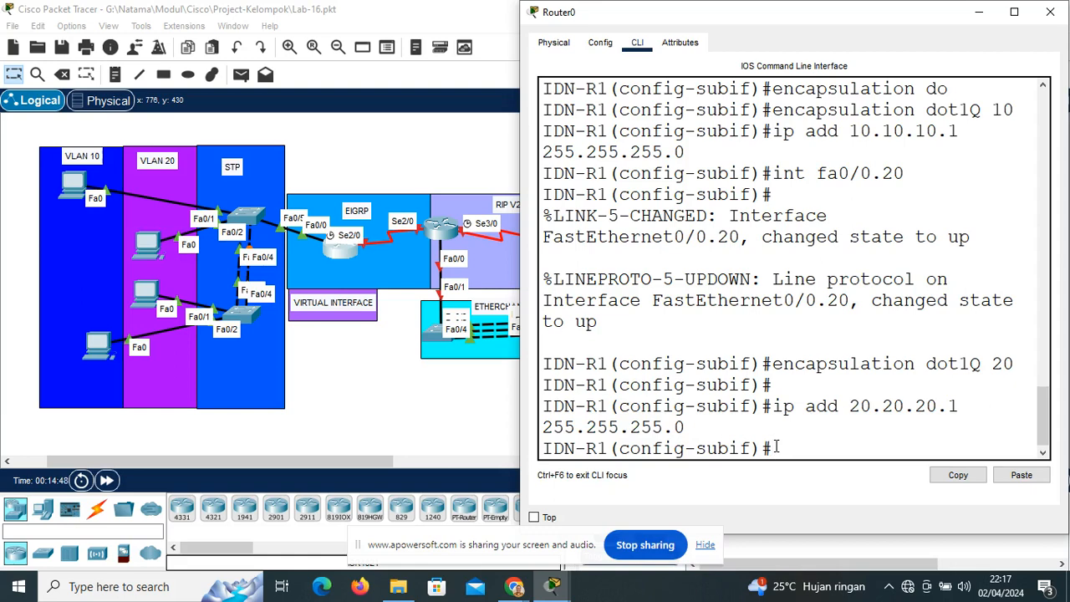
# Display the brief IP interface summary on IDN-R1 and check the addresses and status of FastEthernet0/0.10 and 0/0.20
pyautogui.write('do sh ip int br')
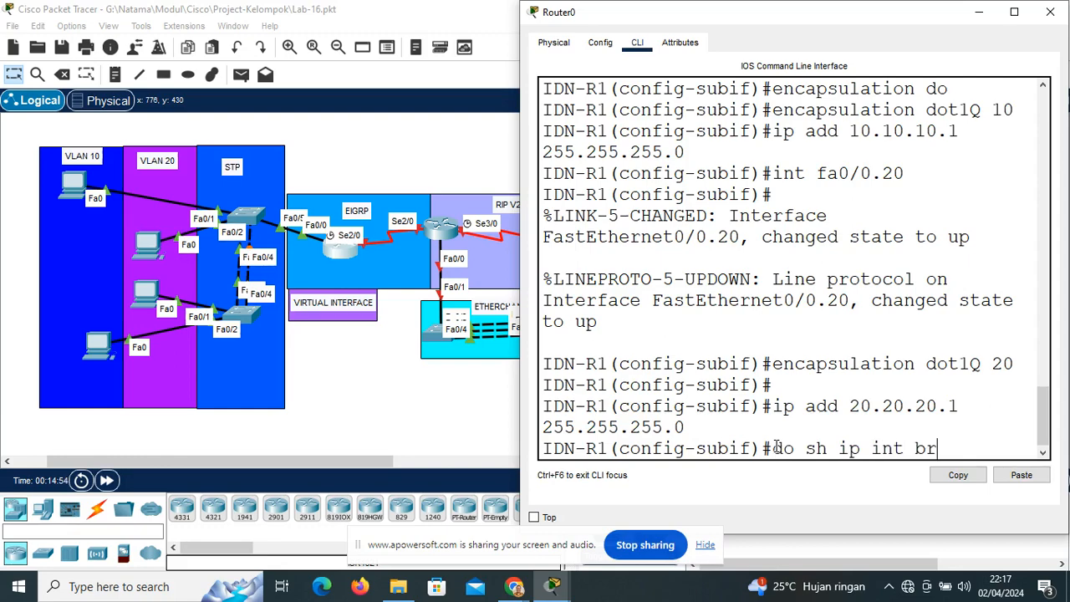
pyautogui.press('Return')
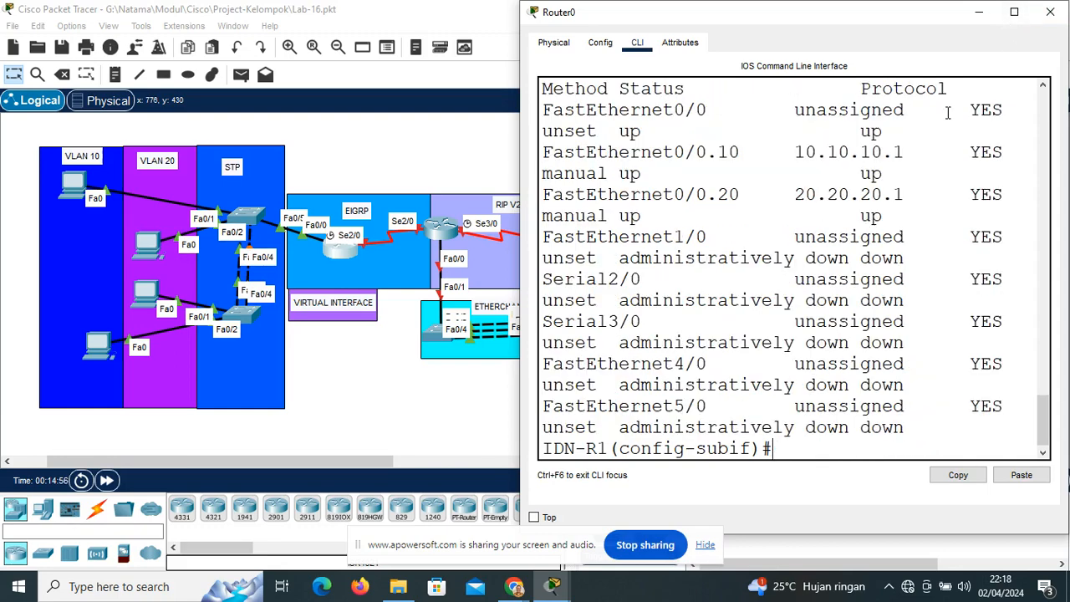
pyautogui.click(1014, 12)
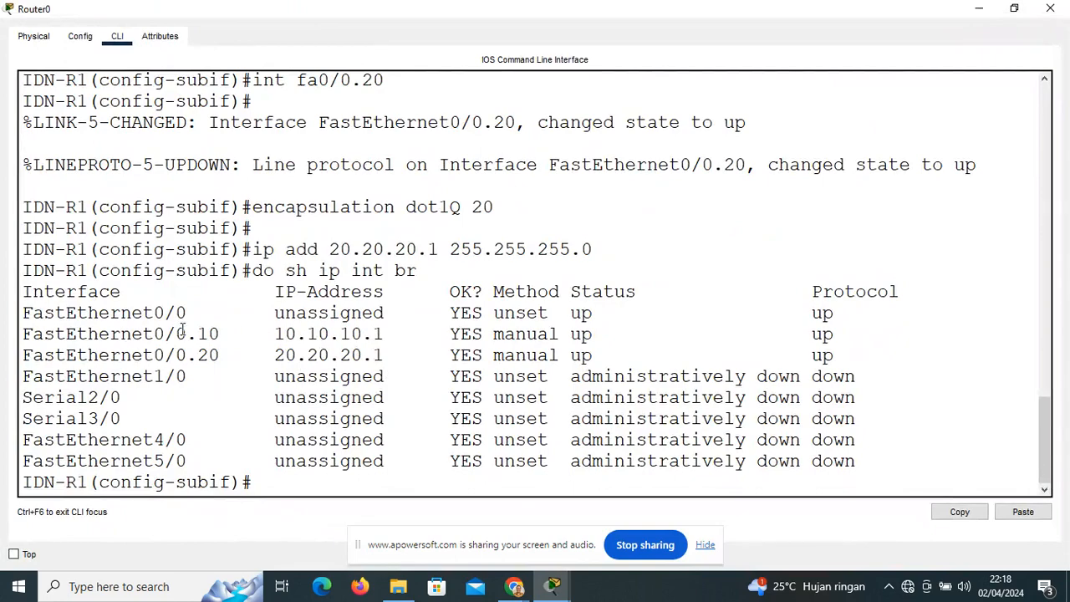
pyautogui.moveTo(32, 334); pyautogui.dragTo(846, 358)
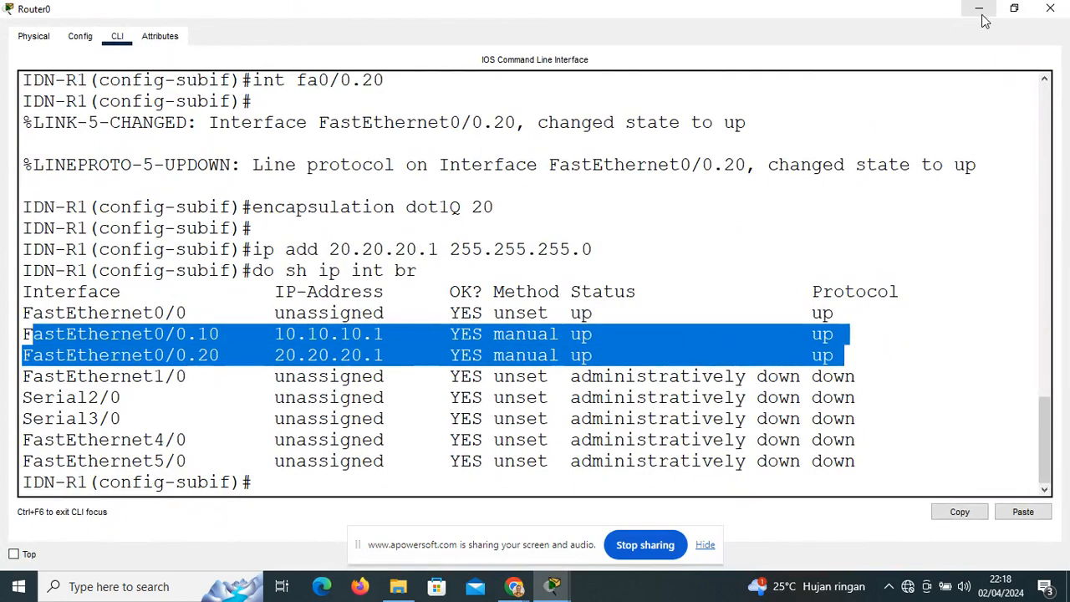
pyautogui.click(1014, 8)
pyautogui.scroll(-3, 778, 375)
pyautogui.click(781, 445)
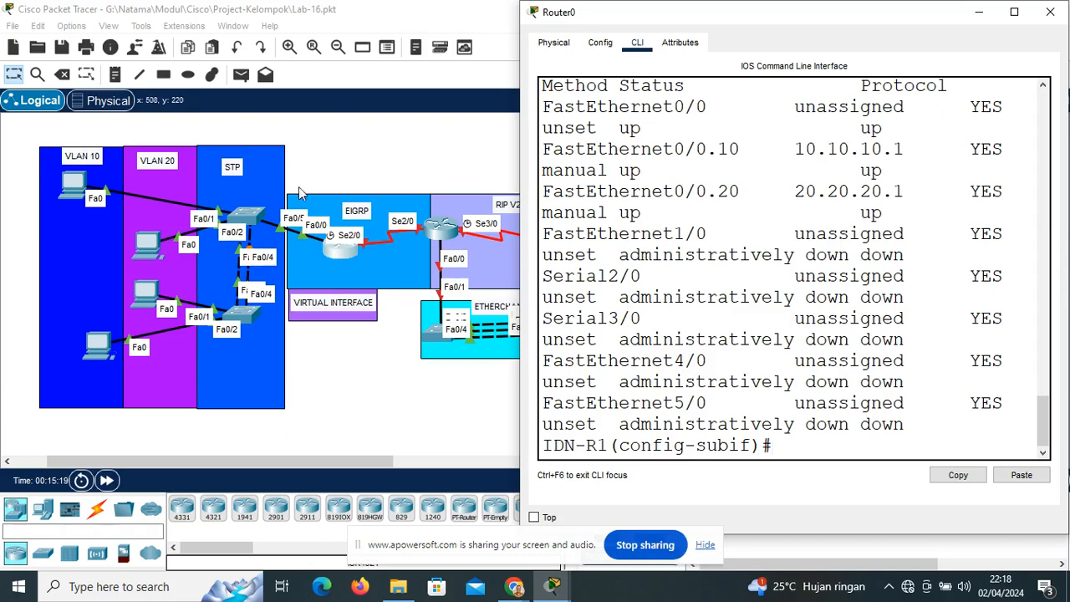
# Enable interface fa0/5 on switch IDN-SW1
pyautogui.moveTo(244, 224); pyautogui.dragTo(256, 217)
pyautogui.click(256, 217)
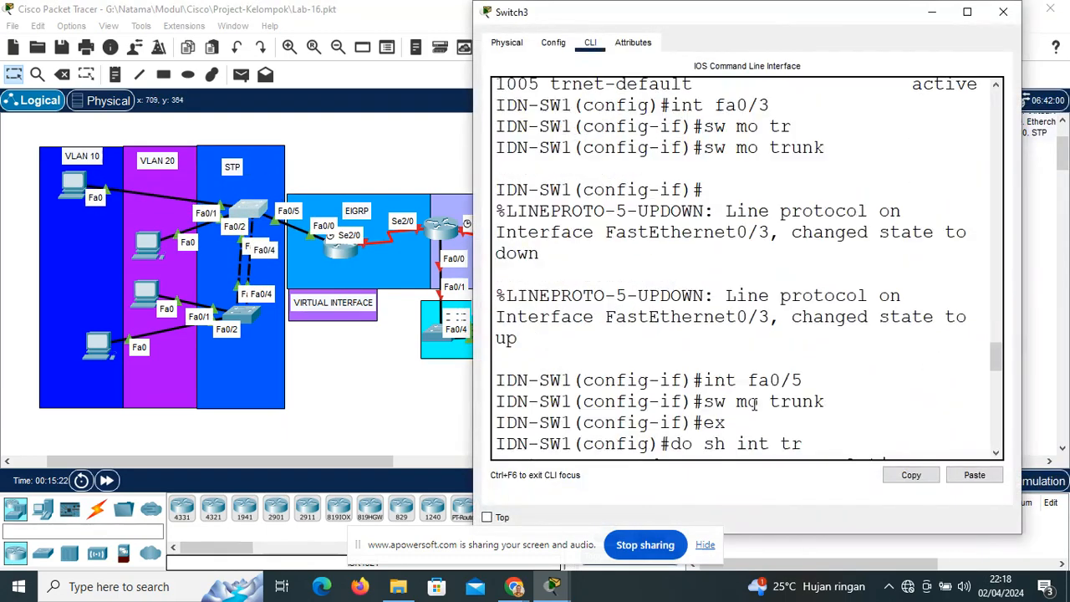
pyautogui.scroll(-12, 733, 451)
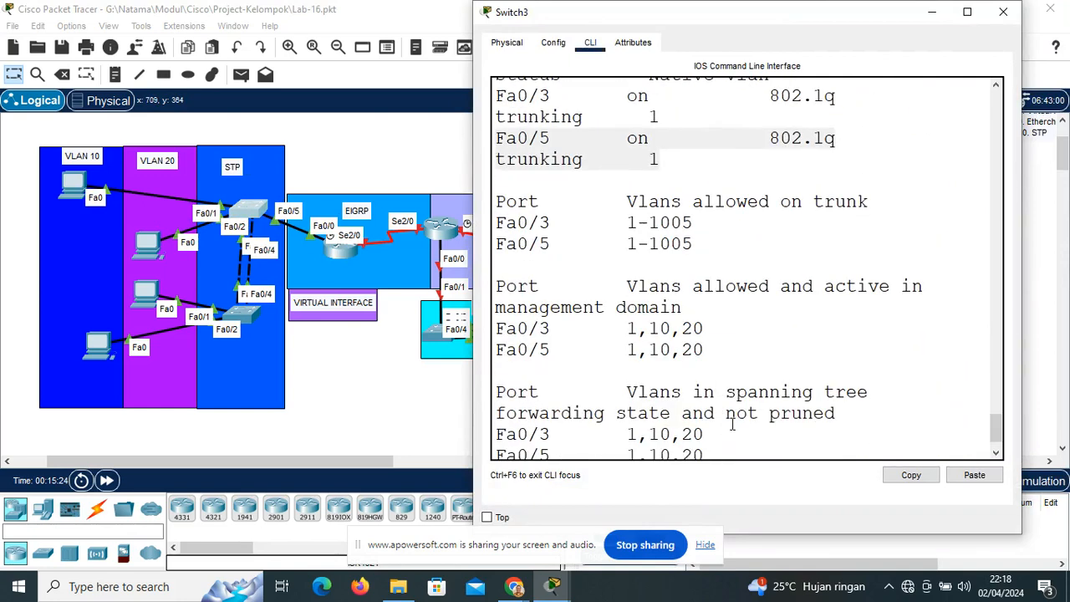
pyautogui.write('int')
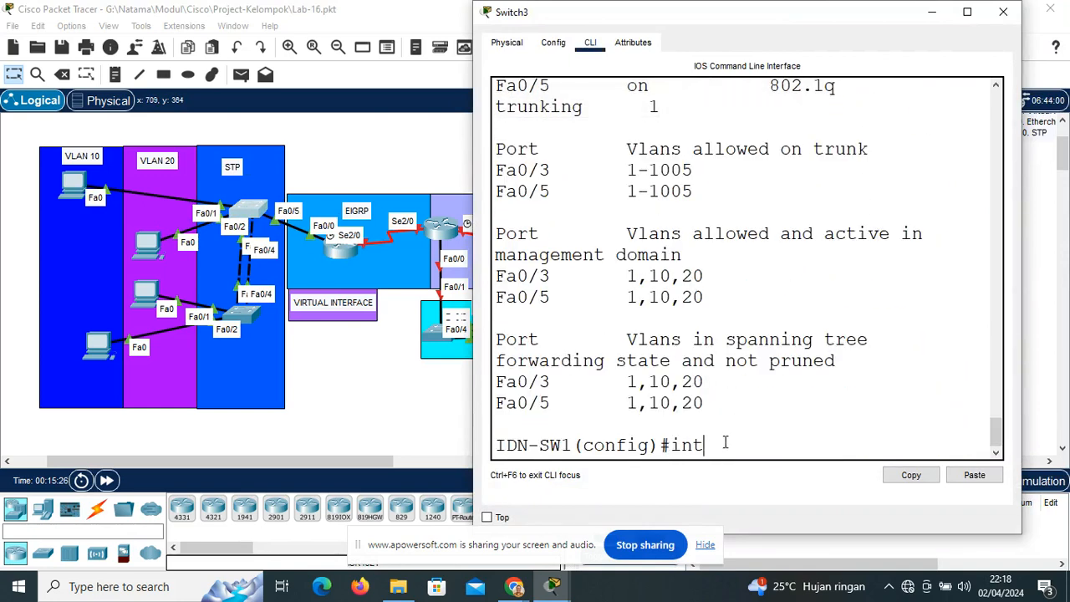
pyautogui.write(' fa0/5')
pyautogui.press('Return')
pyautogui.write('no sh')
pyautogui.press('Return')
# Try to assign IP address 12.12.12.1 with mask 255.255.255.0 to interface fa0/5 of IDN-SW1
pyautogui.write('ip add ')
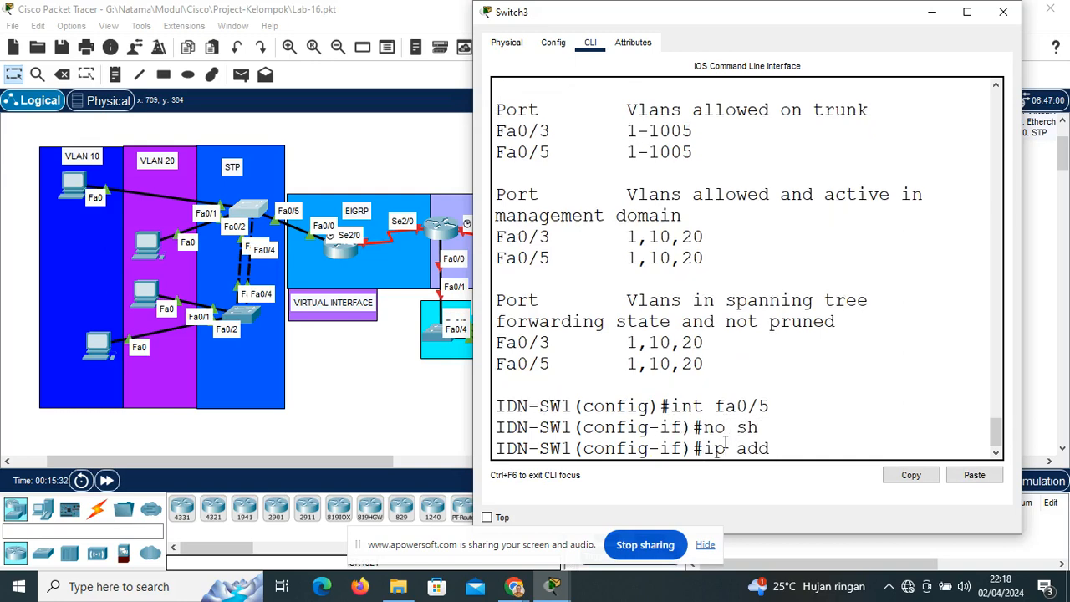
pyautogui.write('12.12.12.')
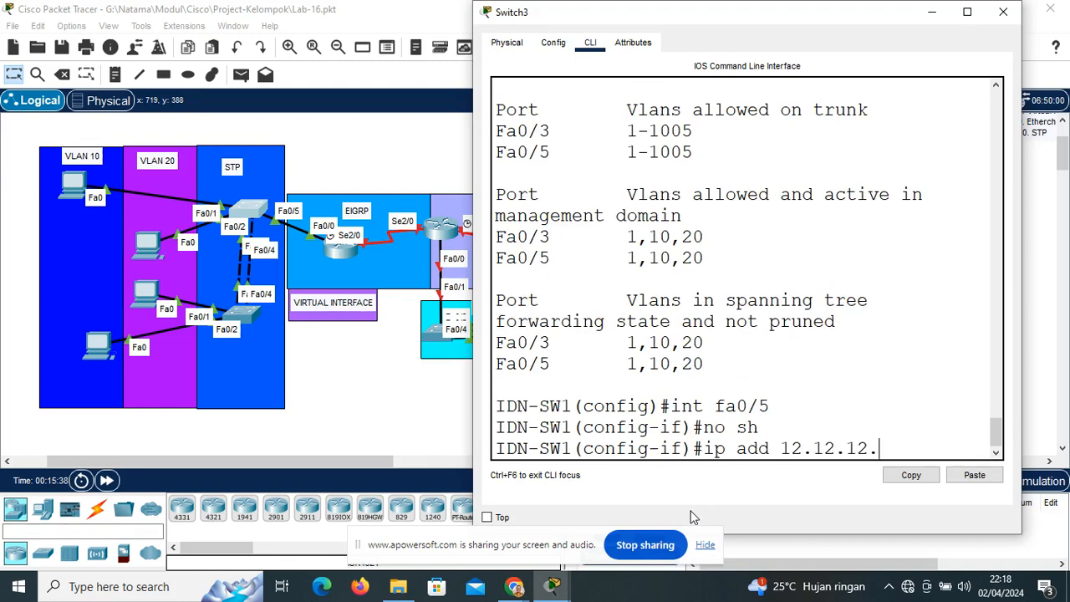
pyautogui.write('1 255.255.255.0')
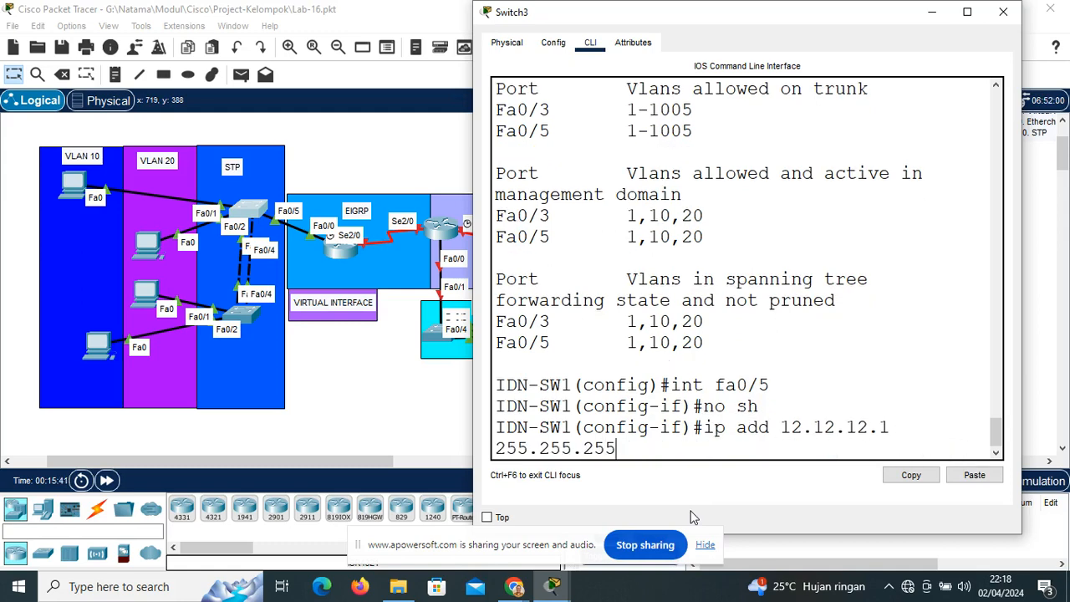
pyautogui.press('Return')
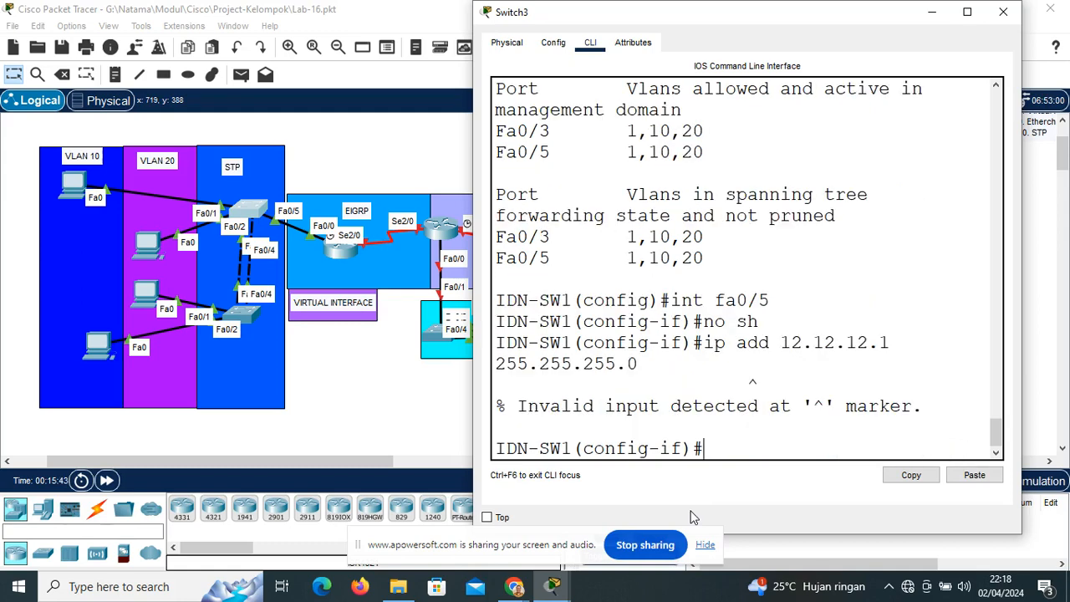
pyautogui.press('Up')
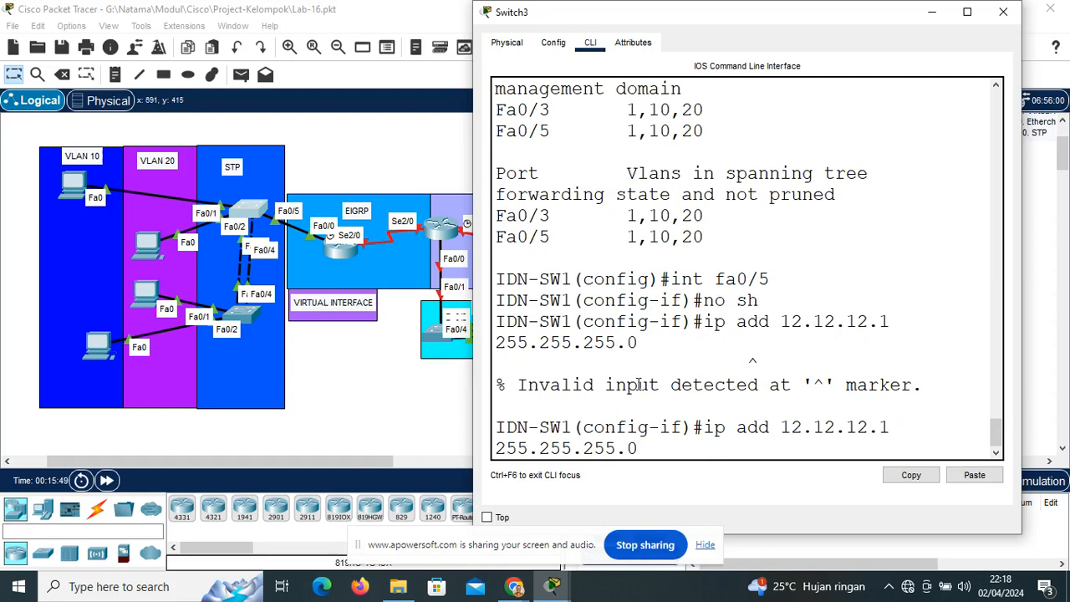
pyautogui.press('Down')
pyautogui.press('Up')
pyautogui.press('Up')
pyautogui.press('Up')
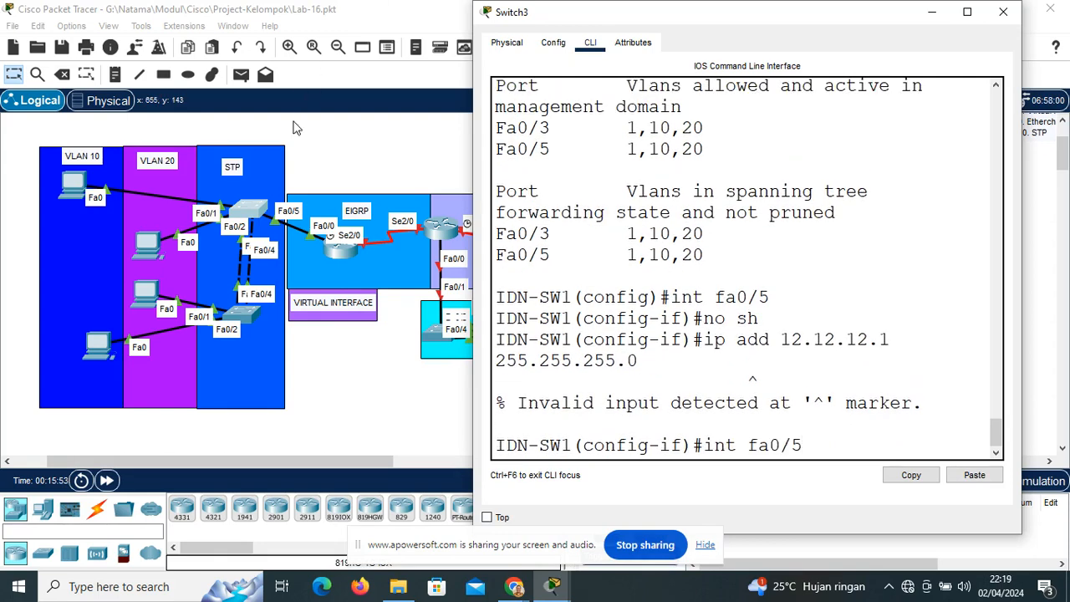
pyautogui.click(248, 227)
pyautogui.moveTo(248, 223); pyautogui.dragTo(245, 221)
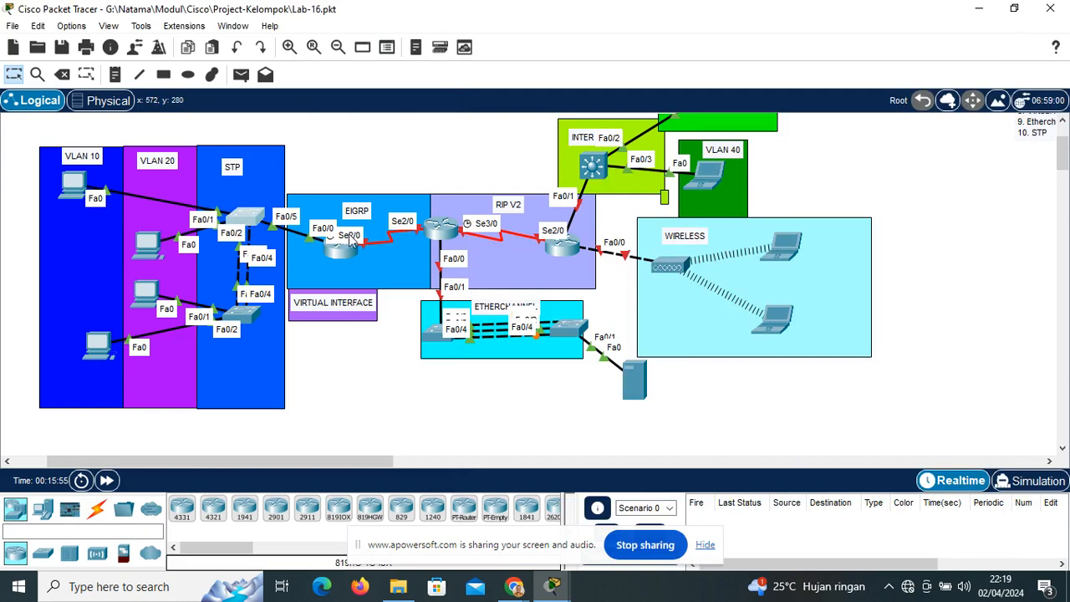
# Enable serial interface s2/0 on router IDN-R1
pyautogui.moveTo(339, 253); pyautogui.dragTo(343, 249)
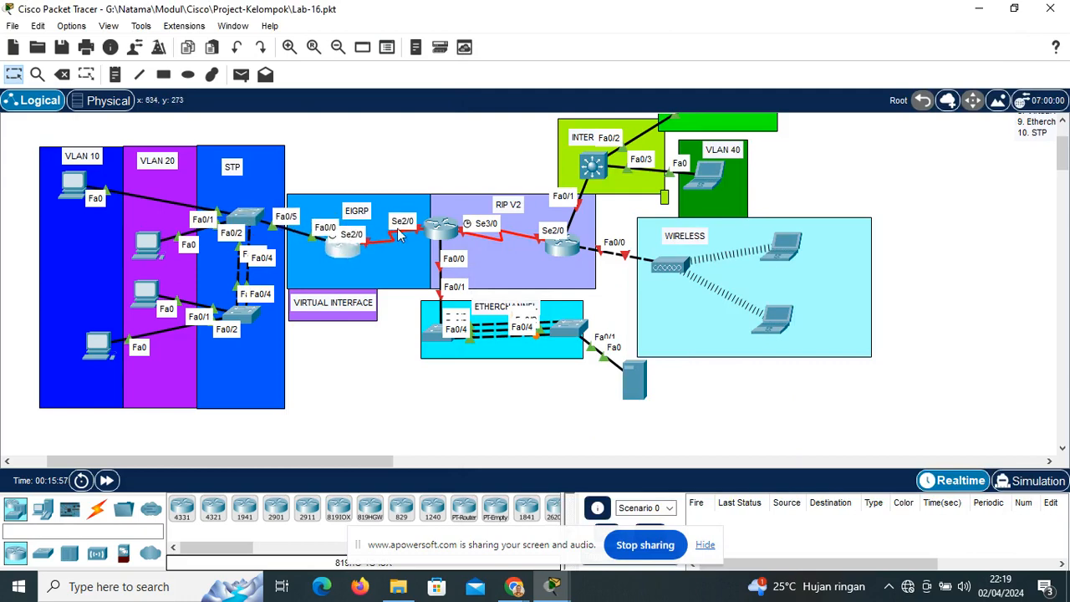
pyautogui.click(348, 252)
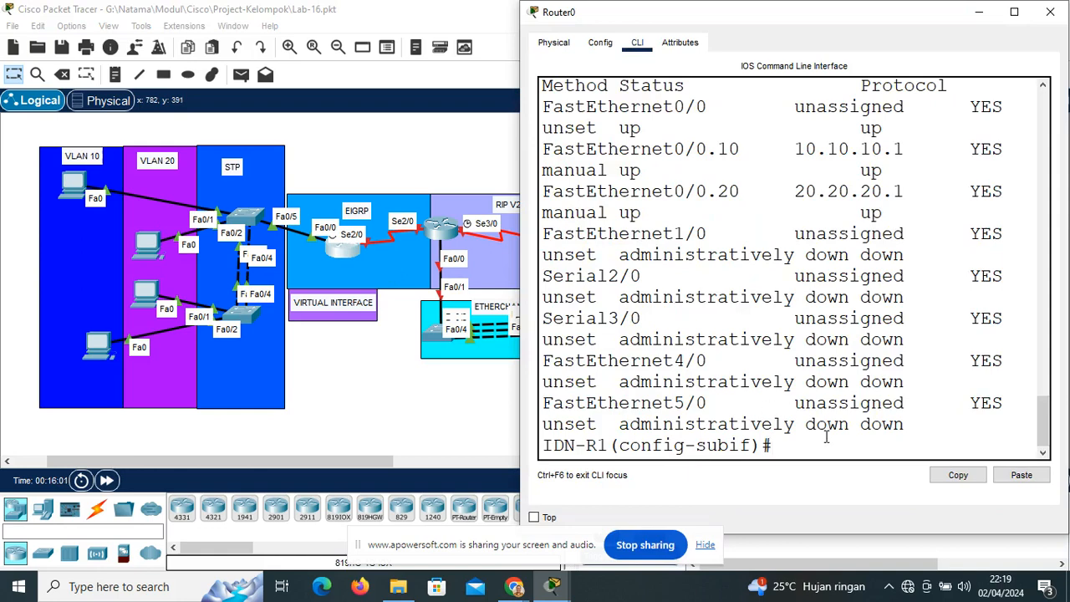
pyautogui.write('ip add 20.20.20.1 255.255.255.0')
pyautogui.press('Up')
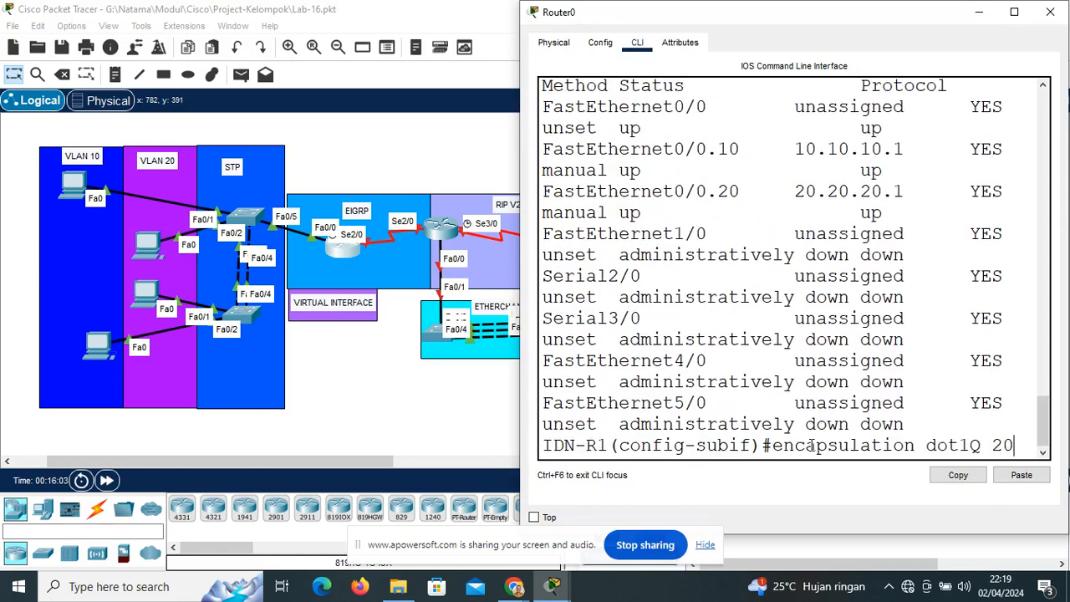
pyautogui.press('Up')
pyautogui.press('Down')
pyautogui.press('Down')
pyautogui.press('Down')
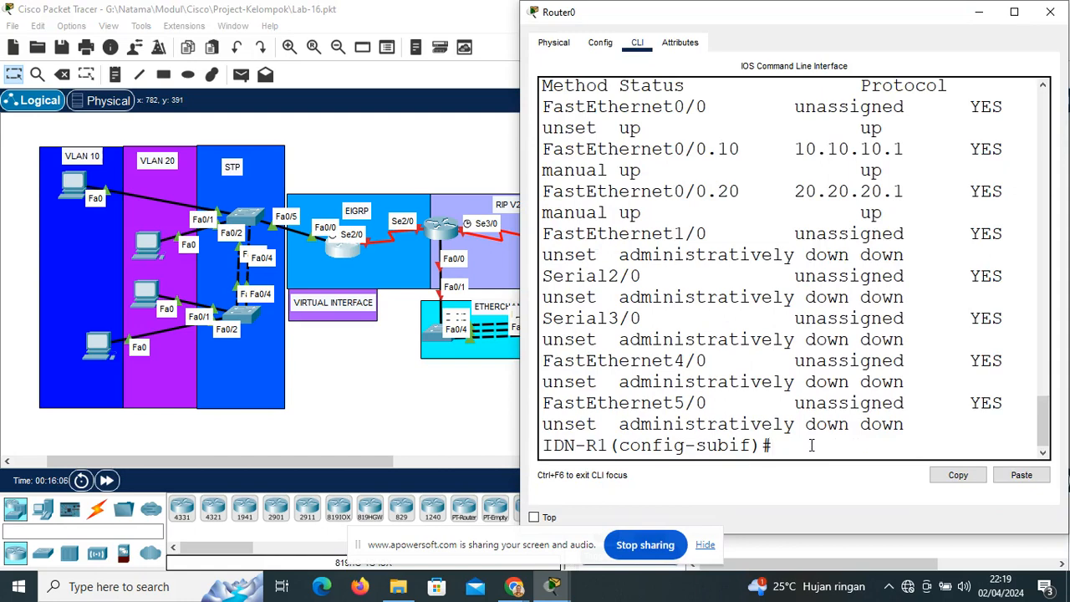
pyautogui.press('Up')
pyautogui.press('Down')
pyautogui.press('Up')
pyautogui.press('Up')
pyautogui.press('Up')
pyautogui.press('Up')
pyautogui.press('BackSpace')
pyautogui.press('BackSpace')
pyautogui.press('BackSpace')
pyautogui.press('BackSpace')
pyautogui.press('BackSpace')
pyautogui.press('BackSpace')
pyautogui.press('BackSpace')
pyautogui.press('BackSpace')
pyautogui.write('s2/0')
pyautogui.press('Return')
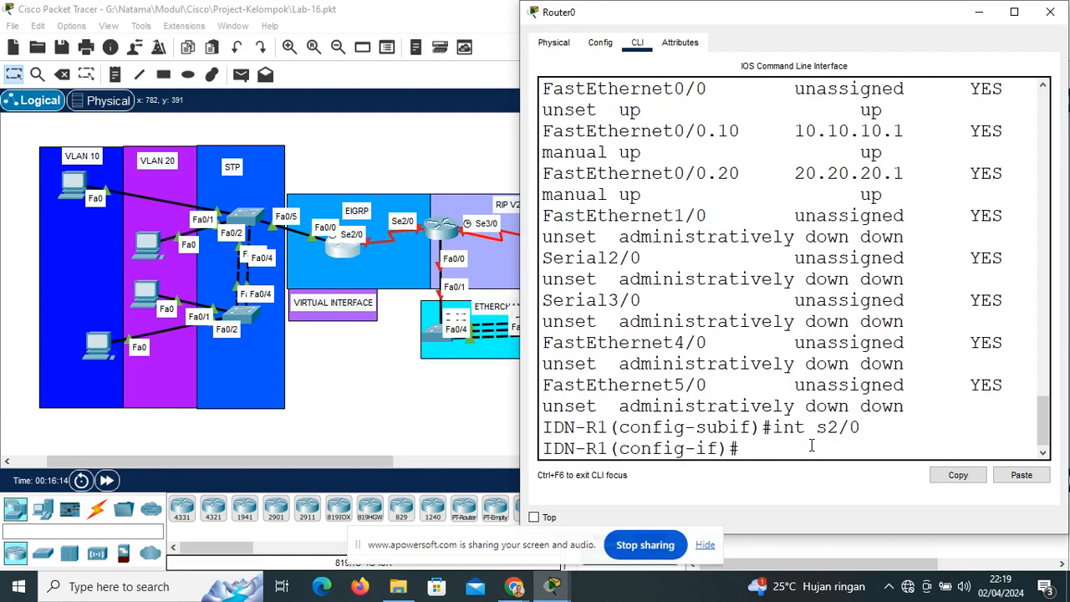
pyautogui.press('Up')
pyautogui.press('Down')
pyautogui.write('no sh')
pyautogui.press('Return')
# Assign IP address 12.12.12.1 with mask 255.255.255.0 to interface s2/0 of IDN-R1
pyautogui.write('ip ad')
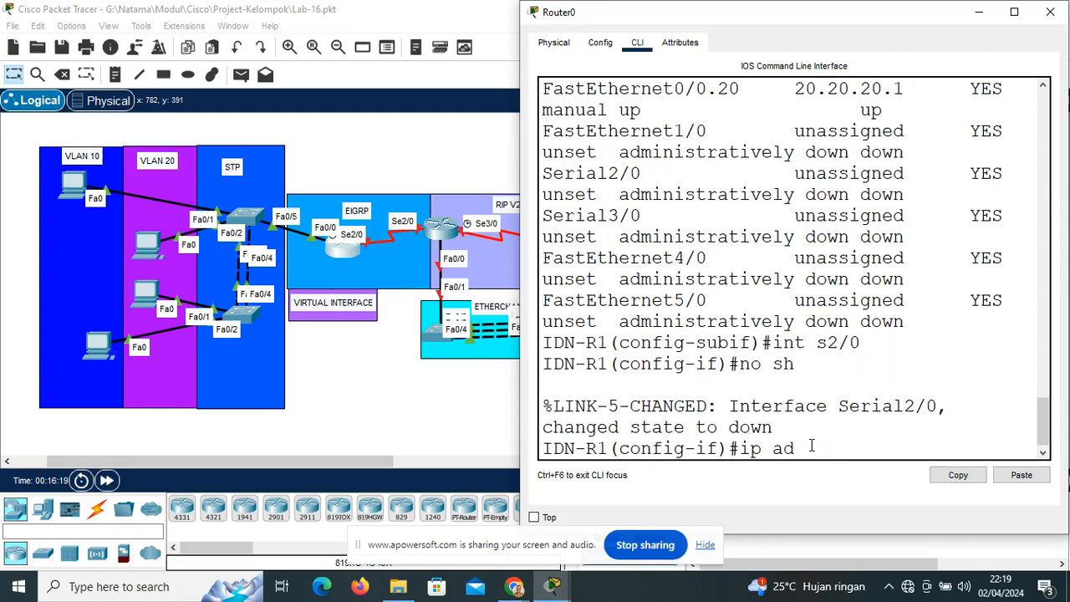
pyautogui.write('d 12.12.12.1 255.255')
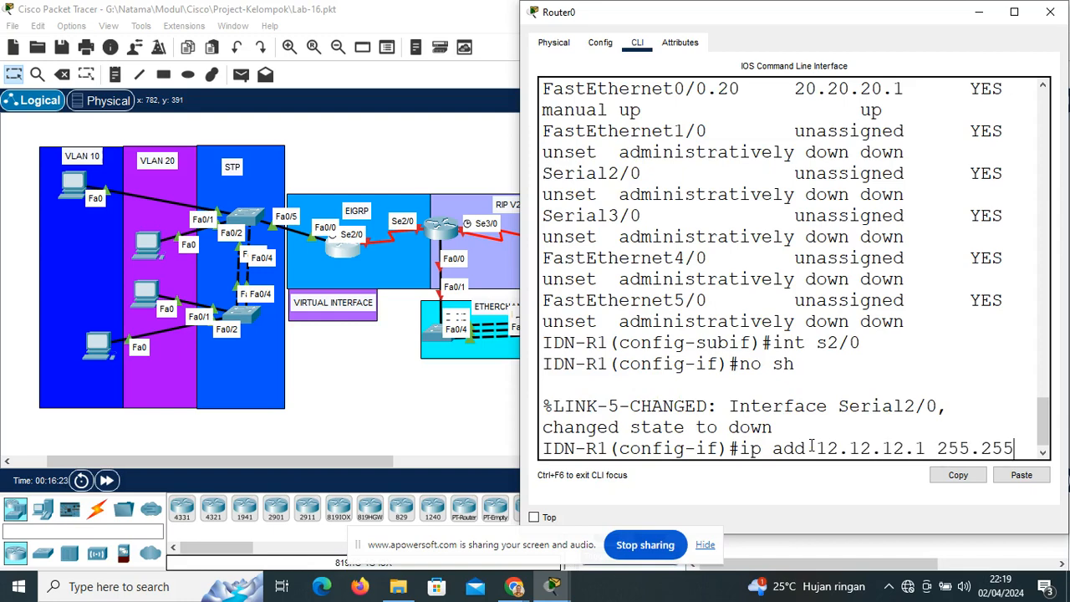
pyautogui.write('.255.0')
pyautogui.press('Return')
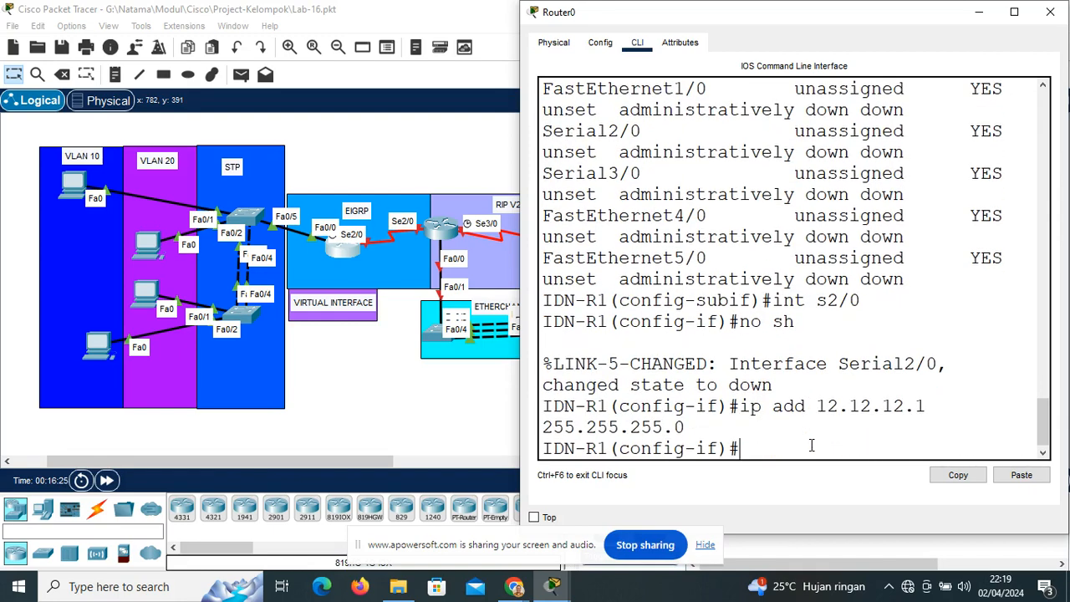
# Display the brief IP interface summary on IDN-R1 and check the address and status of Serial2/0
pyautogui.press('Up')
pyautogui.press('Up')
pyautogui.press('Up')
pyautogui.press('Up')
pyautogui.press('Up')
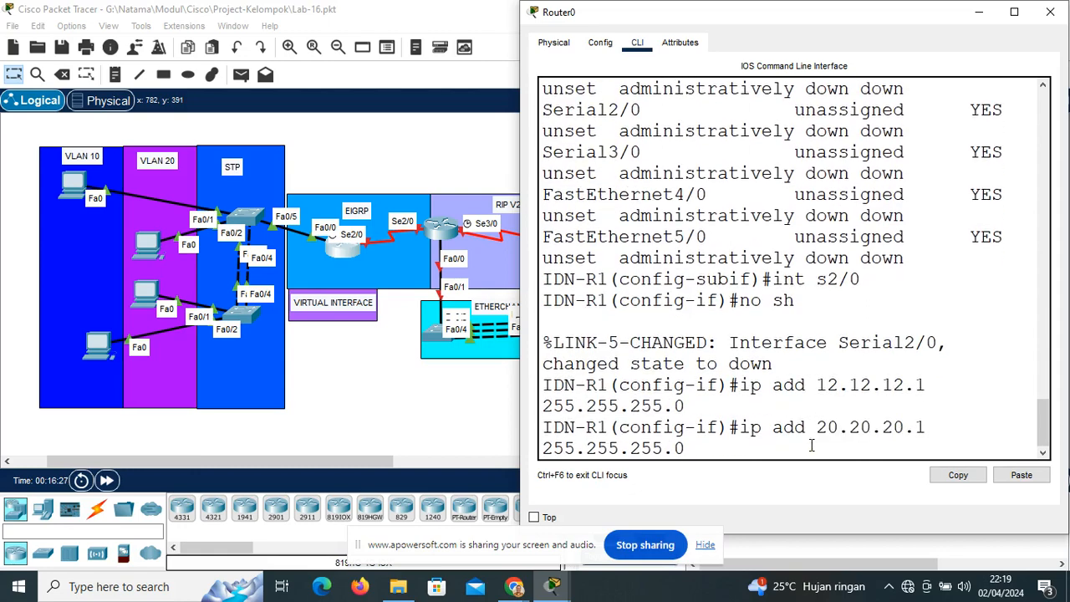
pyautogui.press('Up')
pyautogui.press('Return')
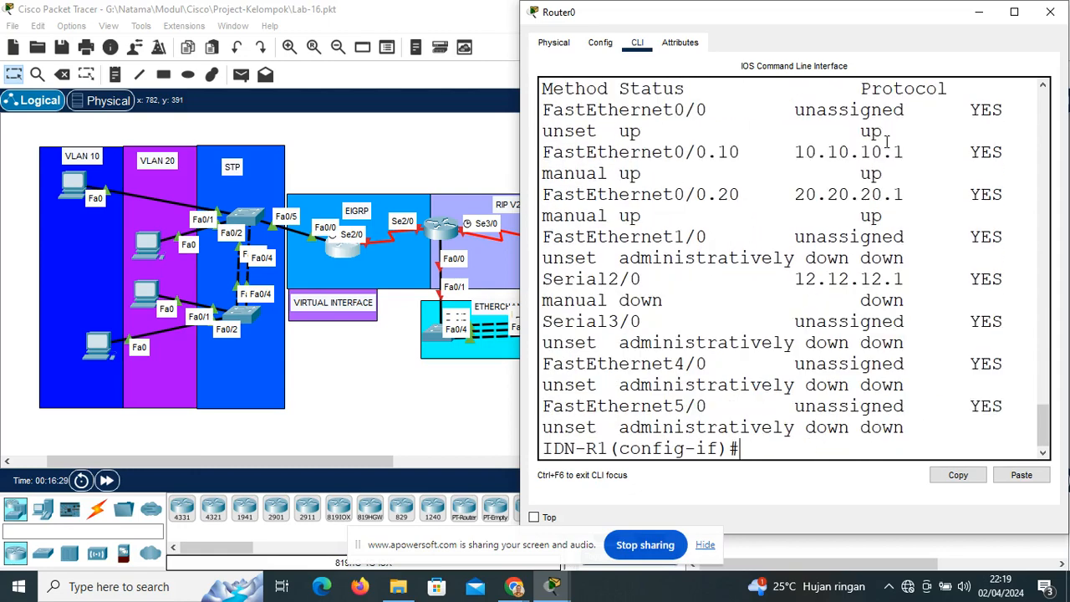
pyautogui.click(1014, 12)
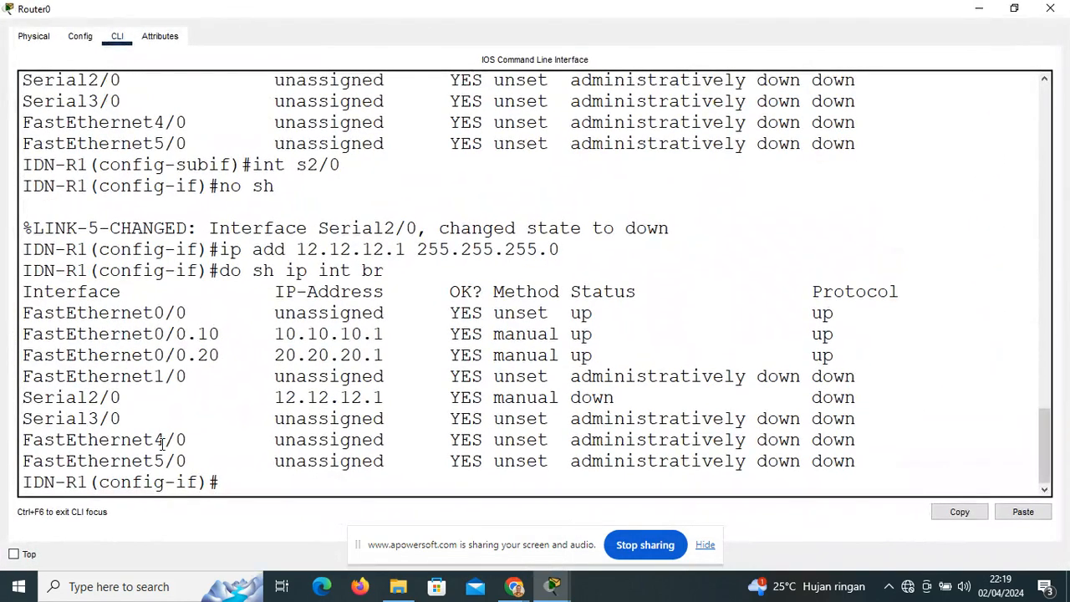
pyautogui.moveTo(28, 397); pyautogui.dragTo(813, 381)
pyautogui.click(979, 9)
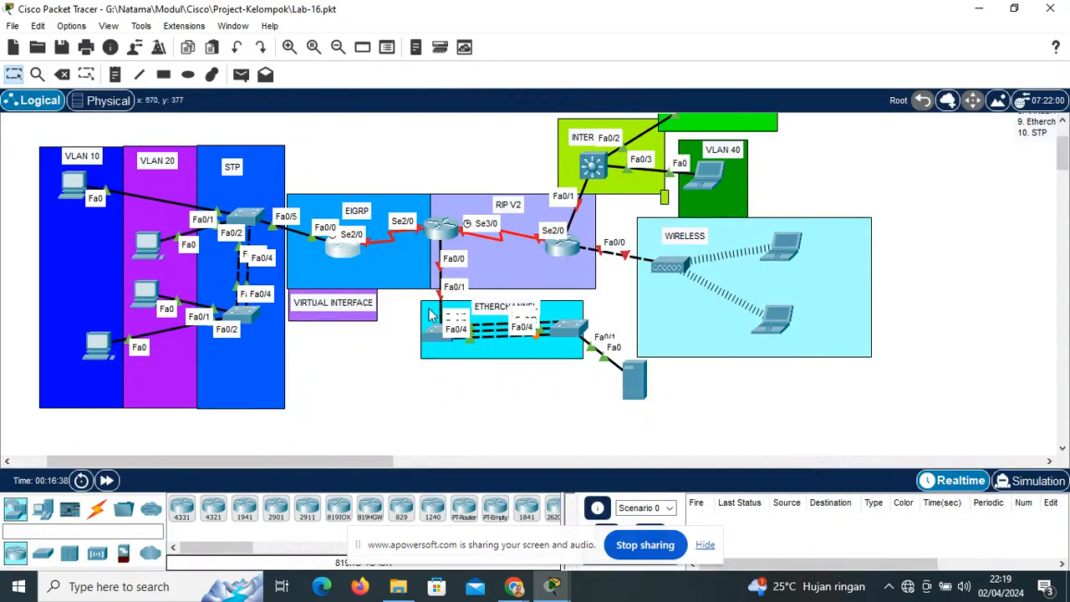
# Leave the s2/0 interface configuration on IDN-R1 and start EIGRP routing with autonomous system number 100
pyautogui.click(345, 259)
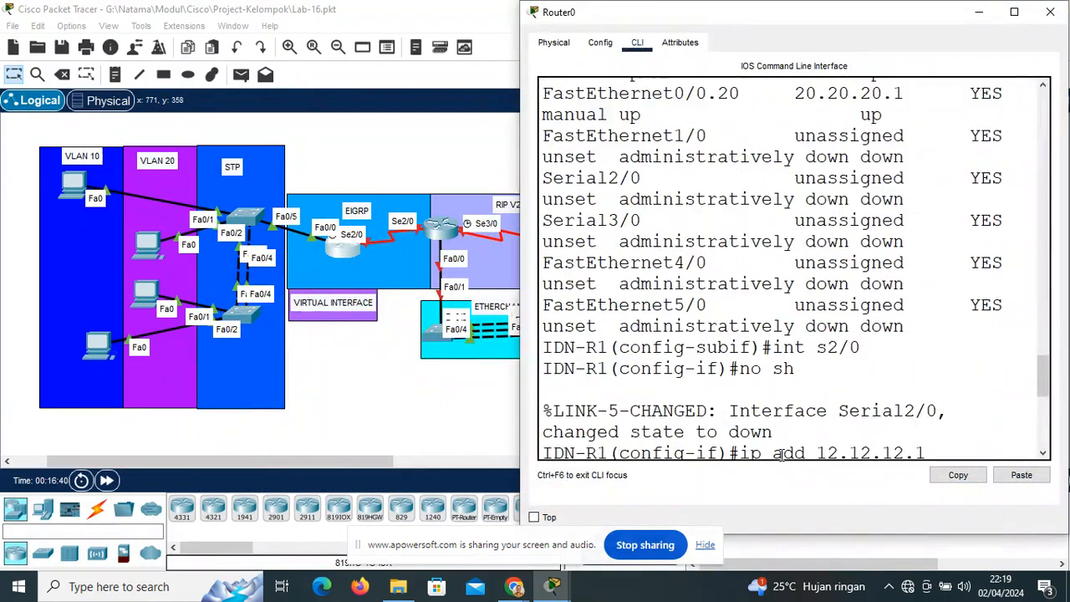
pyautogui.write('ex')
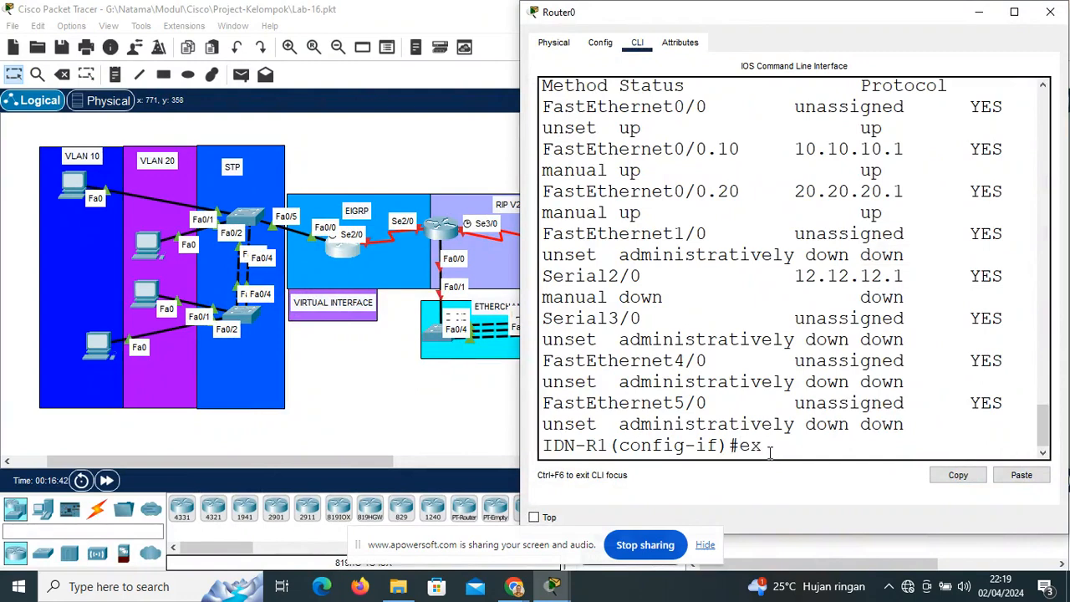
pyautogui.press('Return')
pyautogui.write('roue')
pyautogui.press('Tab')
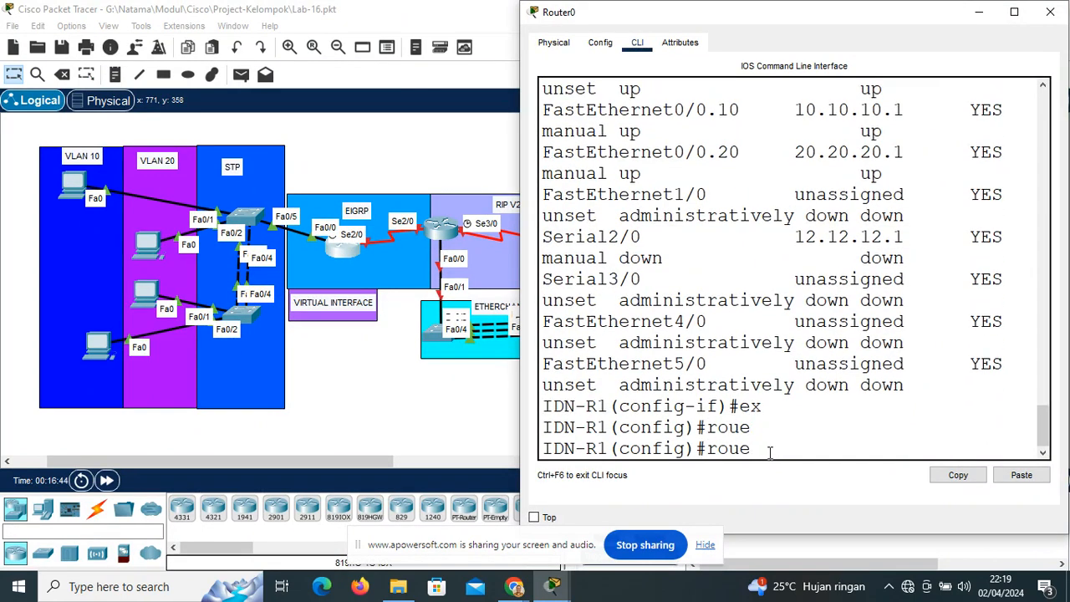
pyautogui.press('Tab')
pyautogui.write('eig')
pyautogui.press('Tab')
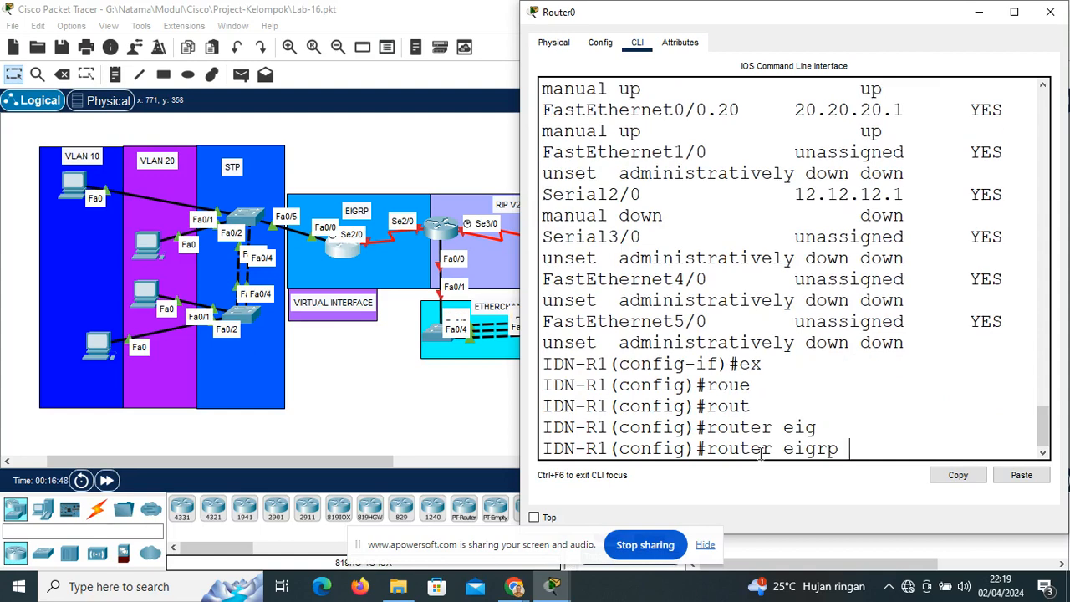
pyautogui.write('100')
pyautogui.press('Return')
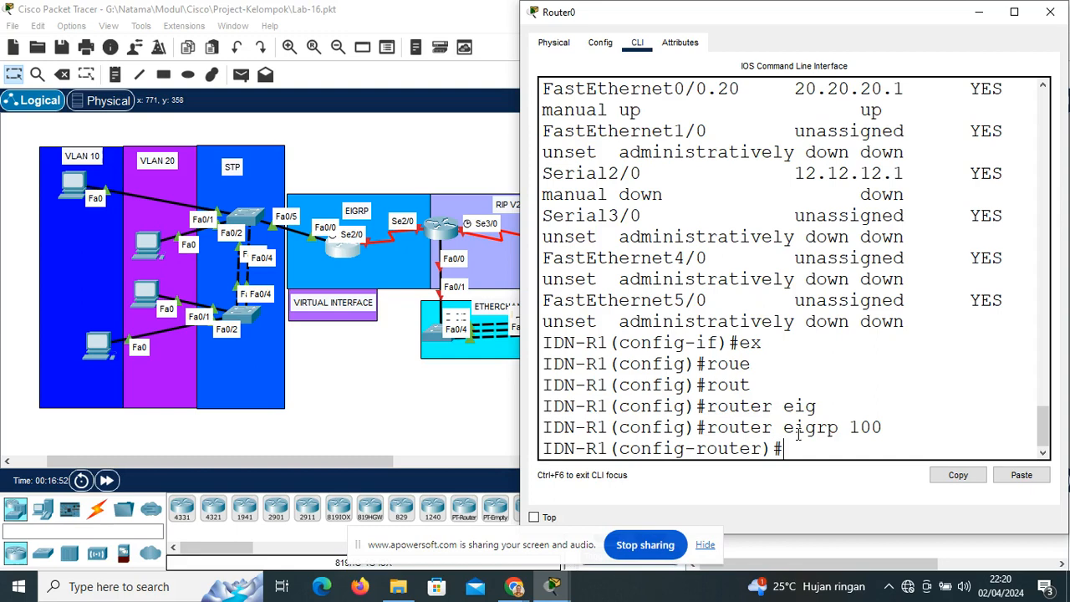
# Advertise networks 10.10.10.0, 20.20.20.0 and 12.12.12.0 in EIGRP 100 on IDN-R1
pyautogui.moveTo(912, 417); pyautogui.dragTo(837, 425)
pyautogui.click(852, 442)
pyautogui.write('net')
pyautogui.scroll(2, 808, 184)
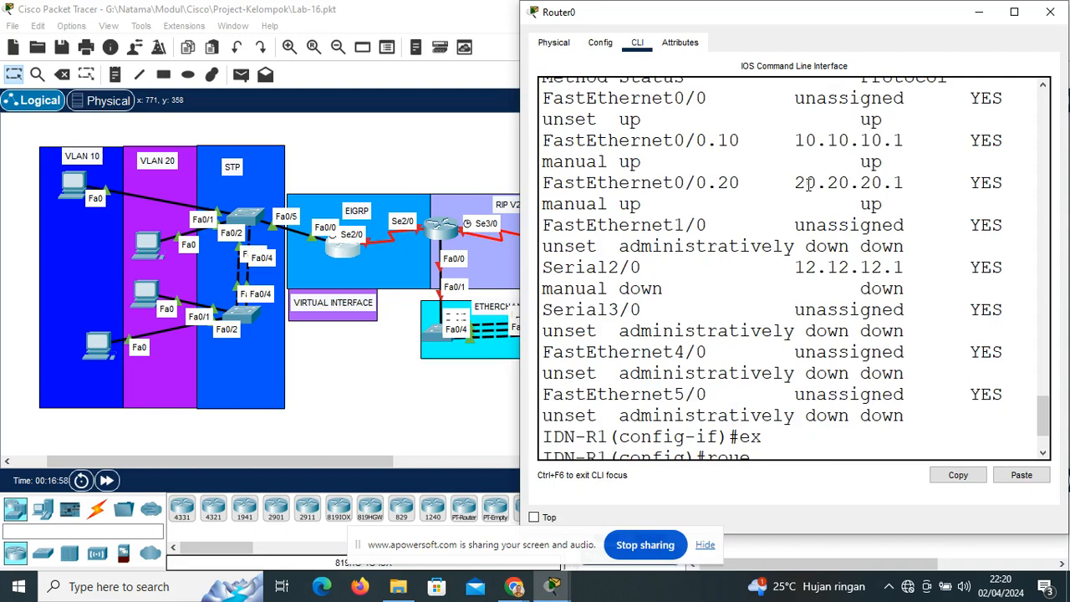
pyautogui.write('1(config-router)#net')
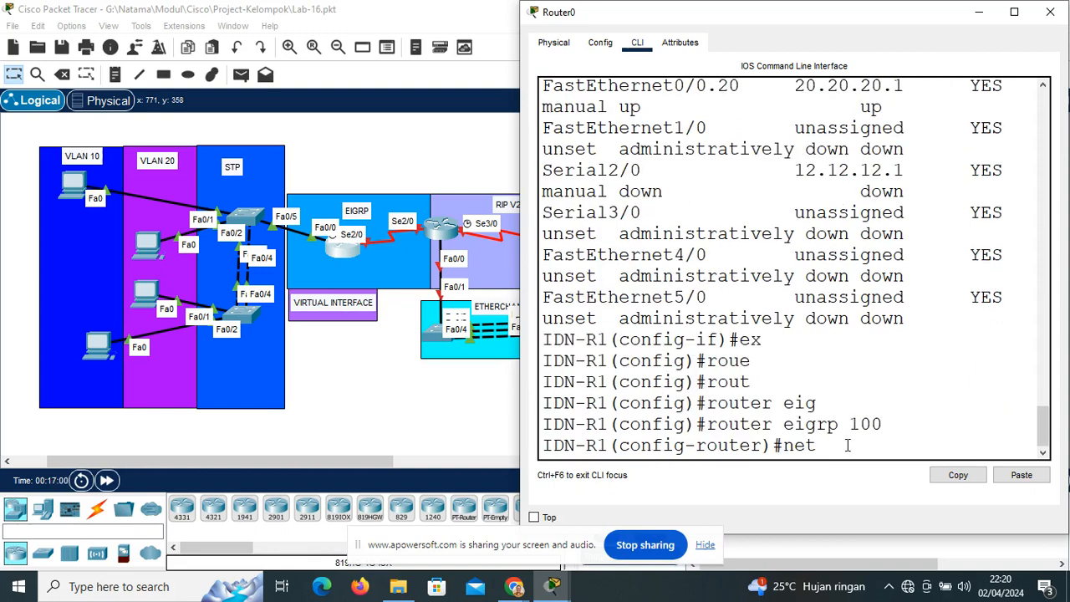
pyautogui.write('0.10.10.0')
pyautogui.press('Return')
pyautogui.write('net 20.20.20.0')
pyautogui.press('Return')
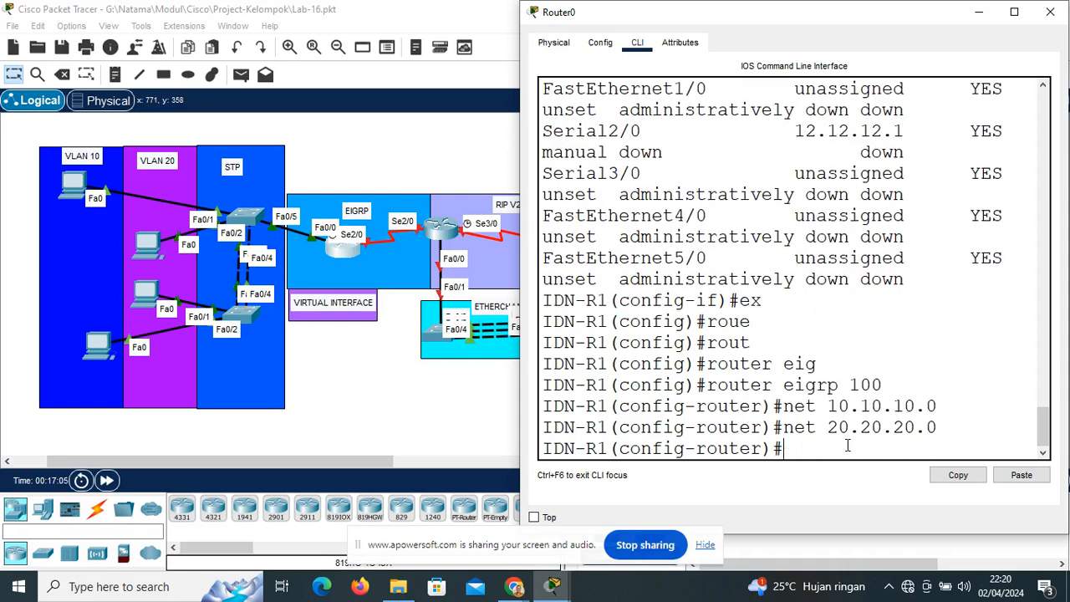
pyautogui.write('net 12.12')
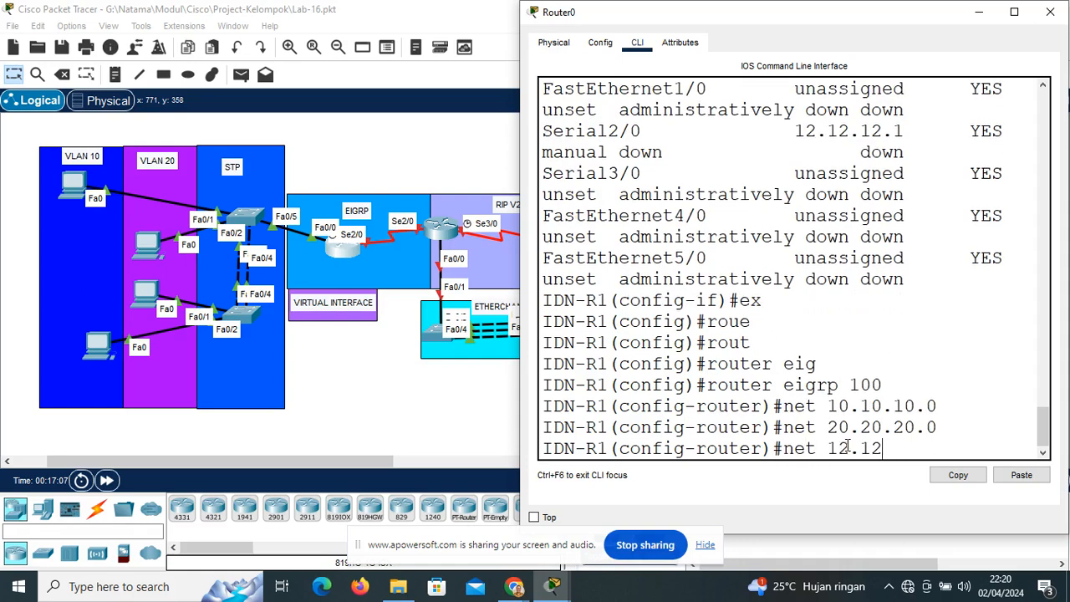
pyautogui.write('.12.0')
pyautogui.press('Return')
# Disable automatic summarization for EIGRP 100 on IDN-R1 and return to global configuration mode
pyautogui.write('no auto-summary')
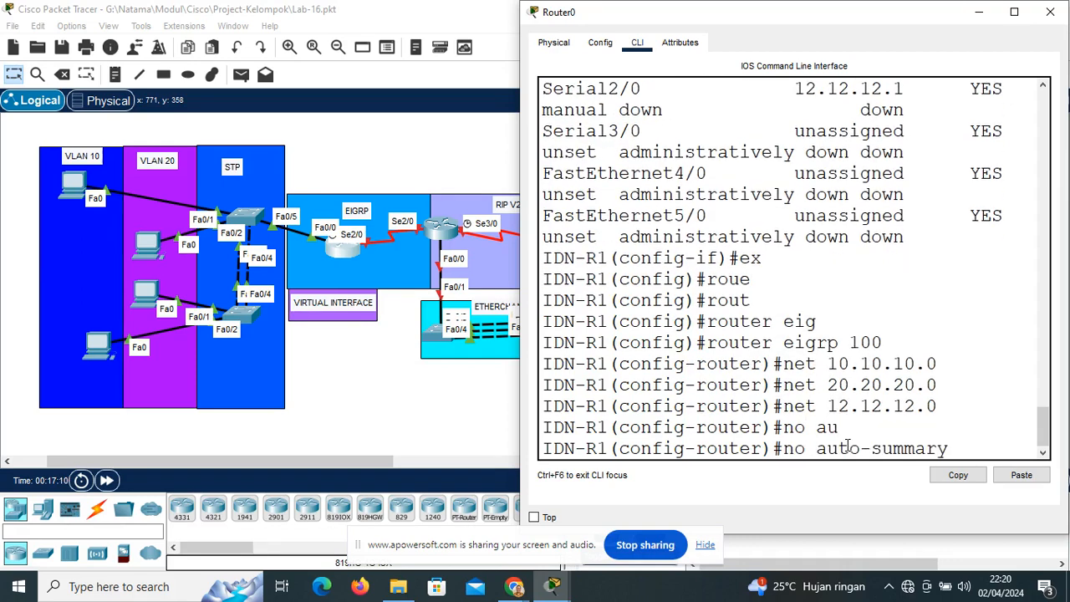
pyautogui.press('Return')
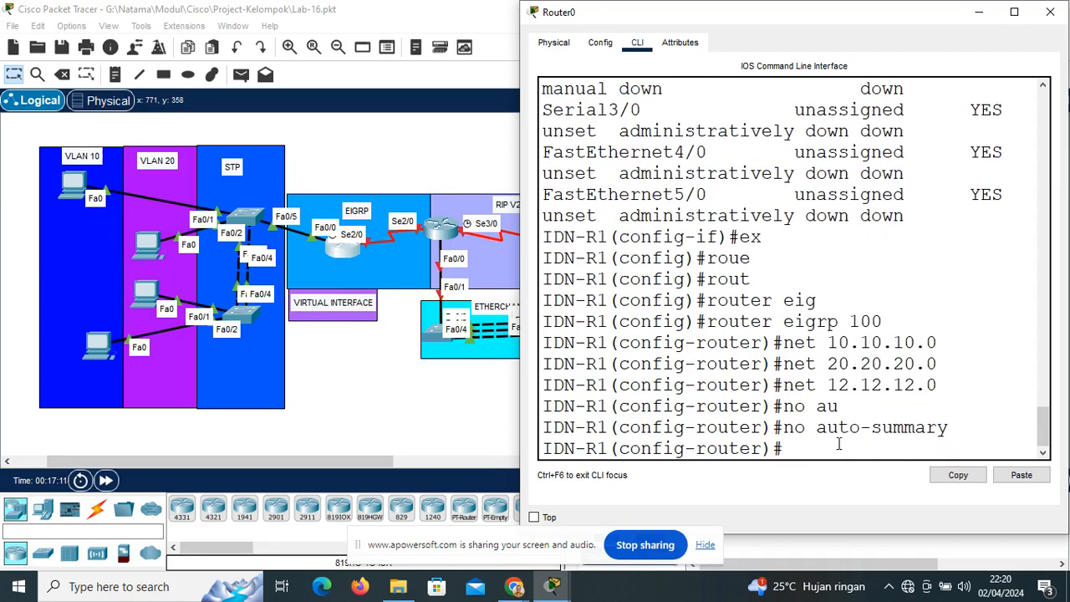
pyautogui.write('ex')
pyautogui.press('Return')
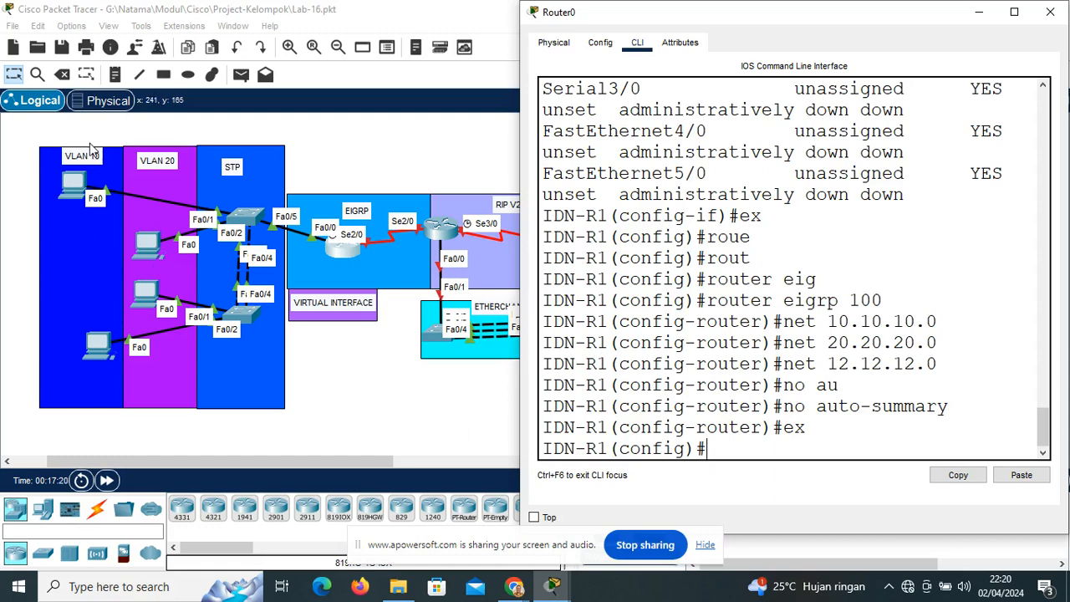
# Open the IP configuration of PC0, the upper VLAN 10 computer, and assign it the static IPv4 address 10.10.10.10
pyautogui.click(81, 195)
pyautogui.click(387, 49)
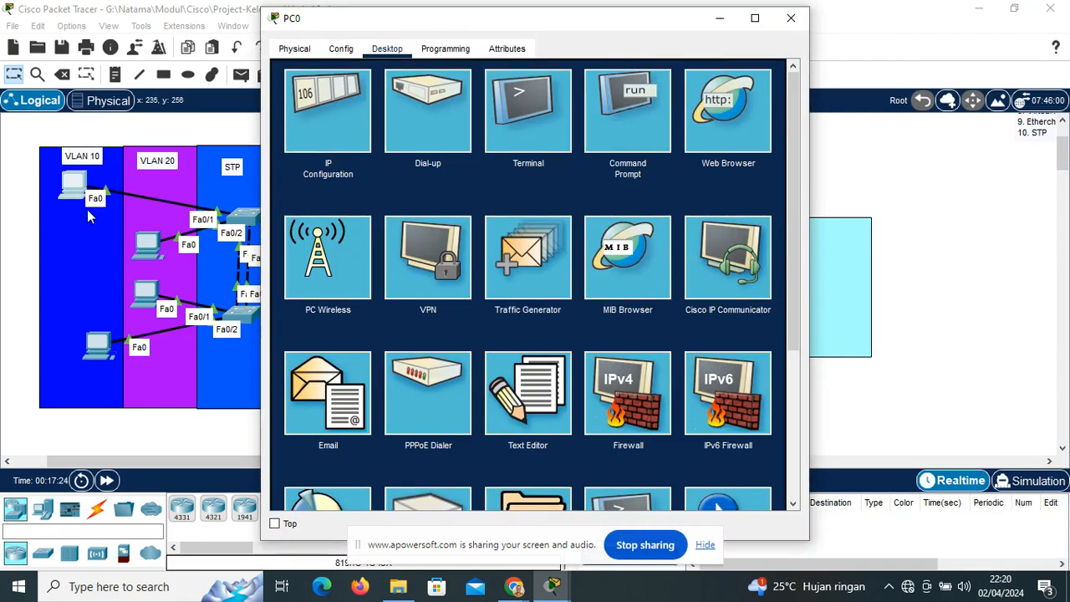
pyautogui.click(342, 107)
pyautogui.click(494, 158)
pyautogui.write('10.10.10.')
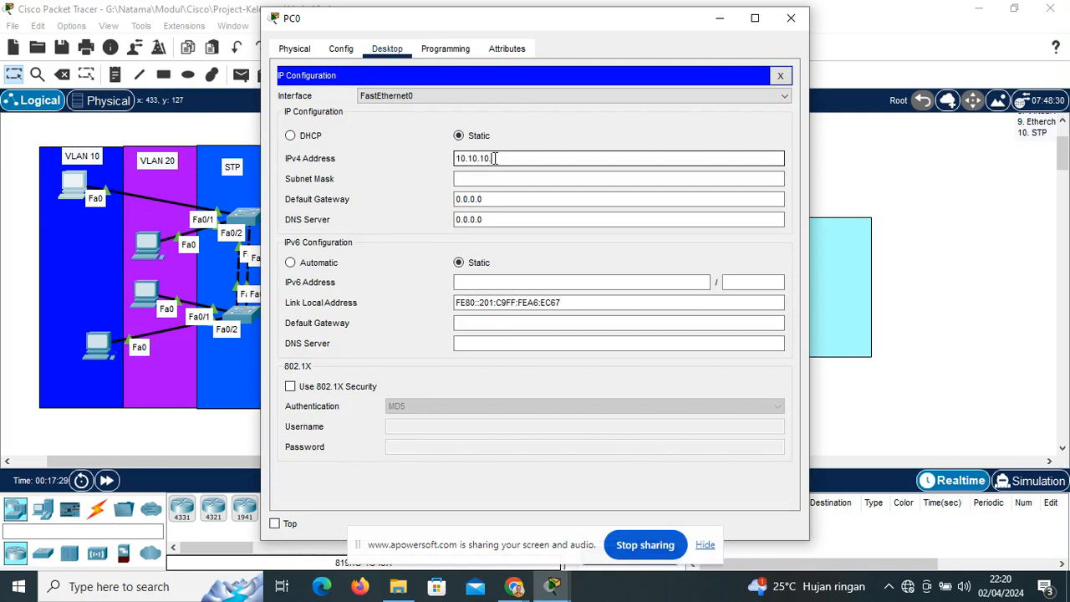
pyautogui.write('10')
# Set PC0's subnet mask to 255.255.255.0 and default gateway to 10.10.10.1, and close its window
pyautogui.press('Tab')
pyautogui.press('BackSpace')
pyautogui.press('BackSpace')
pyautogui.press('BackSpace')
pyautogui.press('BackSpace')
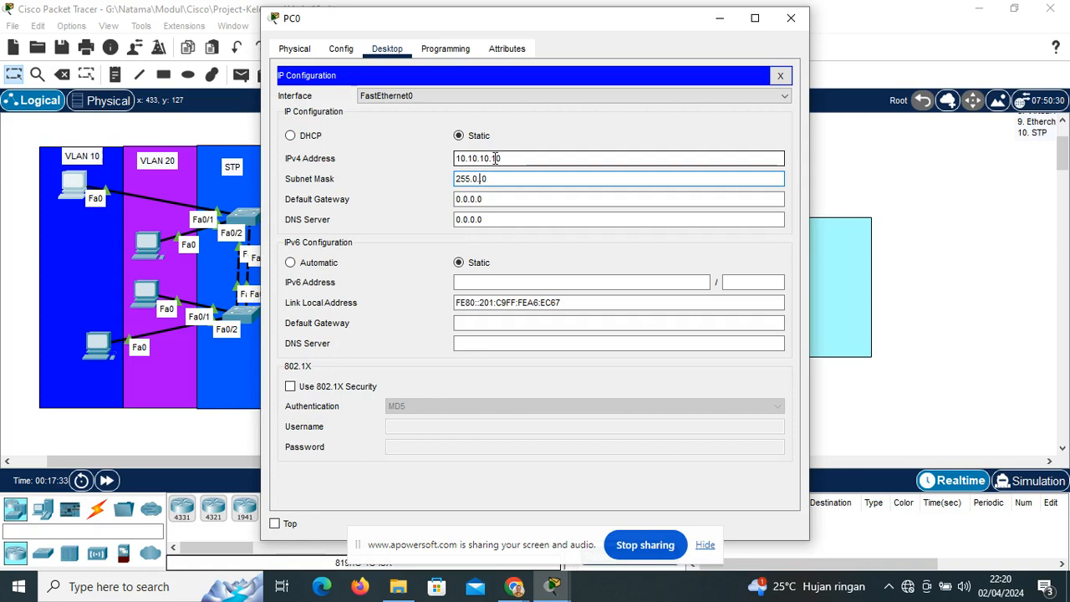
pyautogui.write('255.255.')
pyautogui.press('Tab')
pyautogui.write('1')
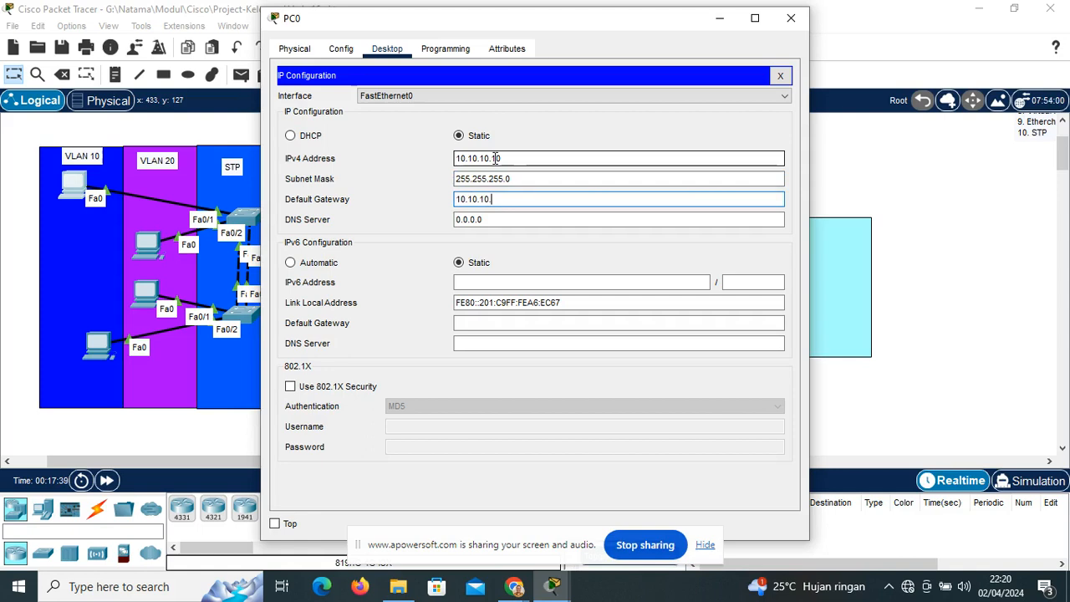
pyautogui.moveTo(443, 23); pyautogui.dragTo(586, 32)
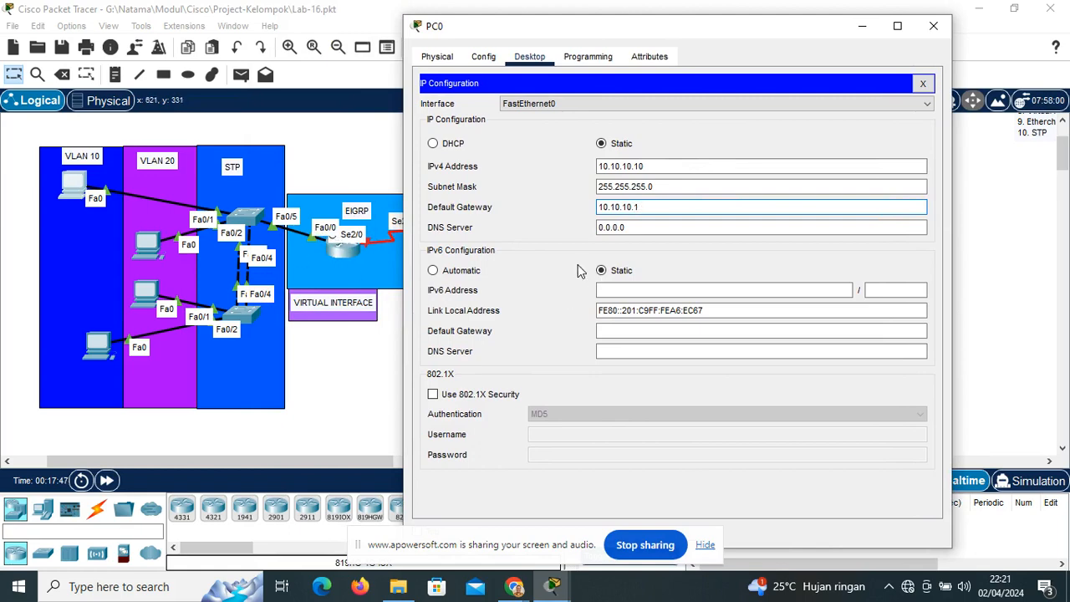
pyautogui.click(940, 28)
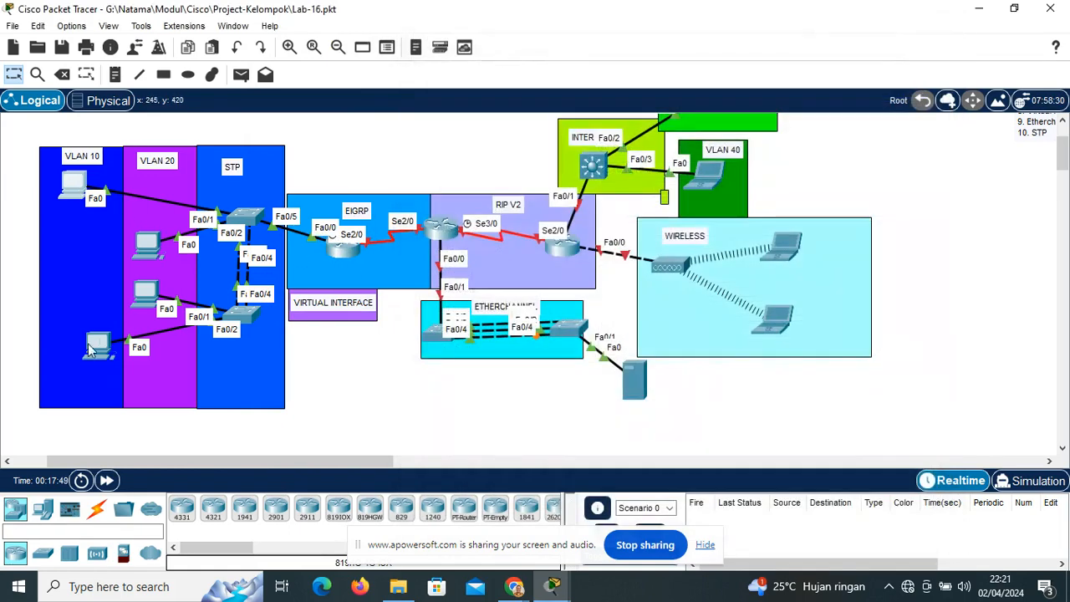
# Open the IP configuration of PC3, the lower VLAN 10 computer, and assign it the static IPv4 address 10.10.10.20
pyautogui.click(94, 349)
pyautogui.moveTo(372, 30); pyautogui.dragTo(477, 24)
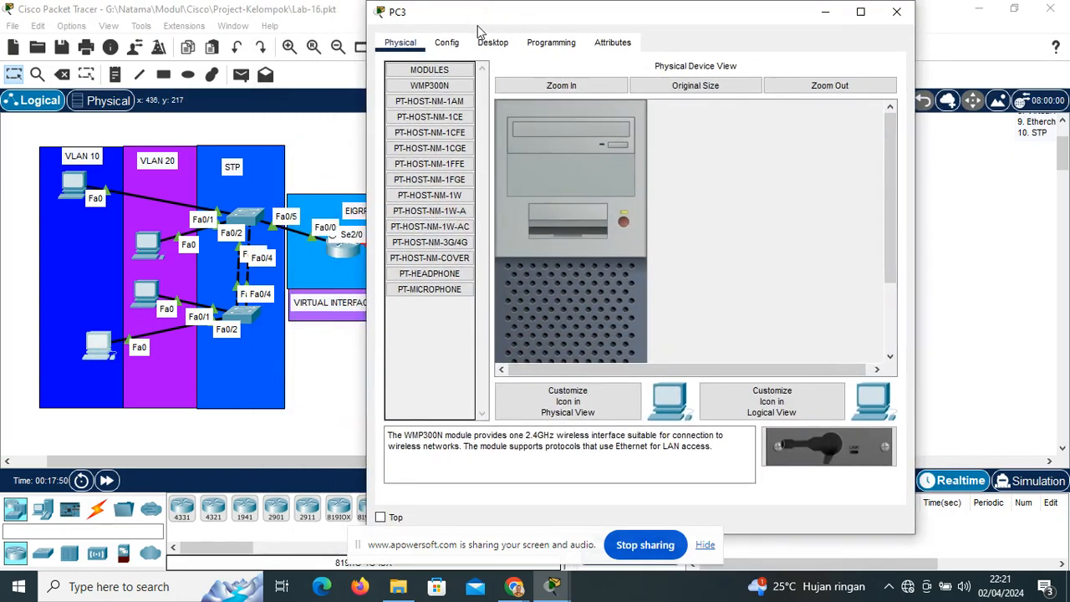
pyautogui.click(492, 42)
pyautogui.click(422, 99)
pyautogui.click(584, 152)
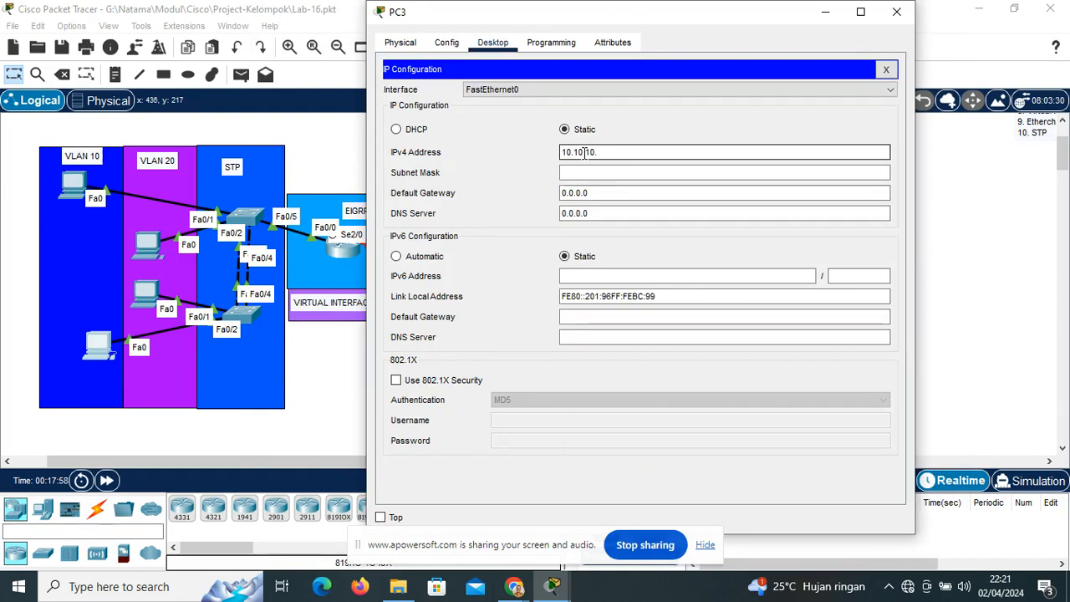
pyautogui.write('10.10.10.20')
# Set PC3's subnet mask to 255.255.255.0 and default gateway to 10.10.10.1, and close its window
pyautogui.press('Tab')
pyautogui.press('BackSpace')
pyautogui.press('BackSpace')
pyautogui.write('2')
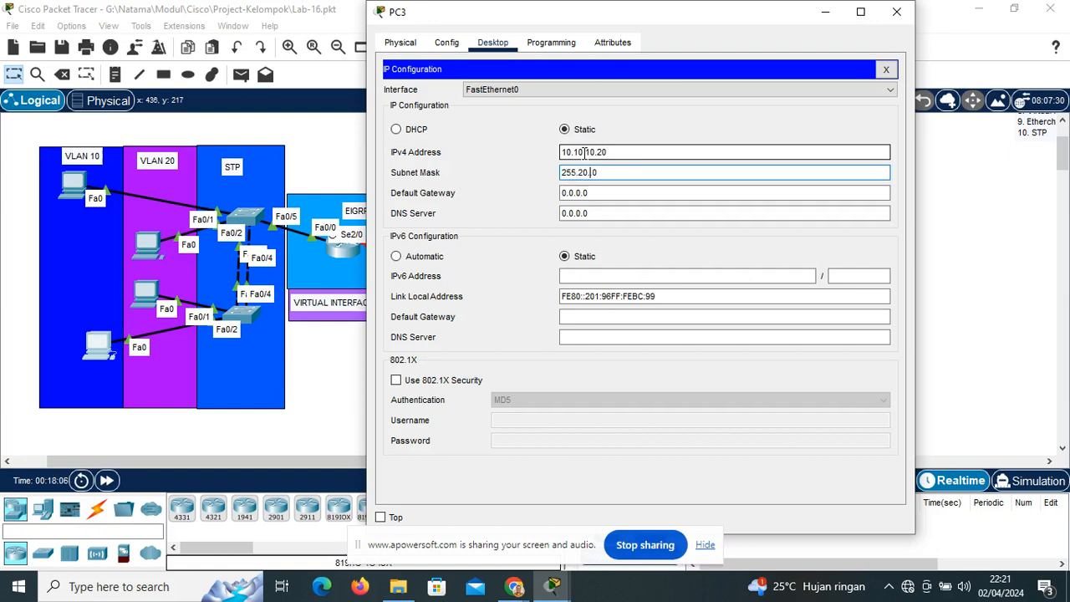
pyautogui.write('55.255')
pyautogui.press('Tab')
pyautogui.write('10.10.10.1')
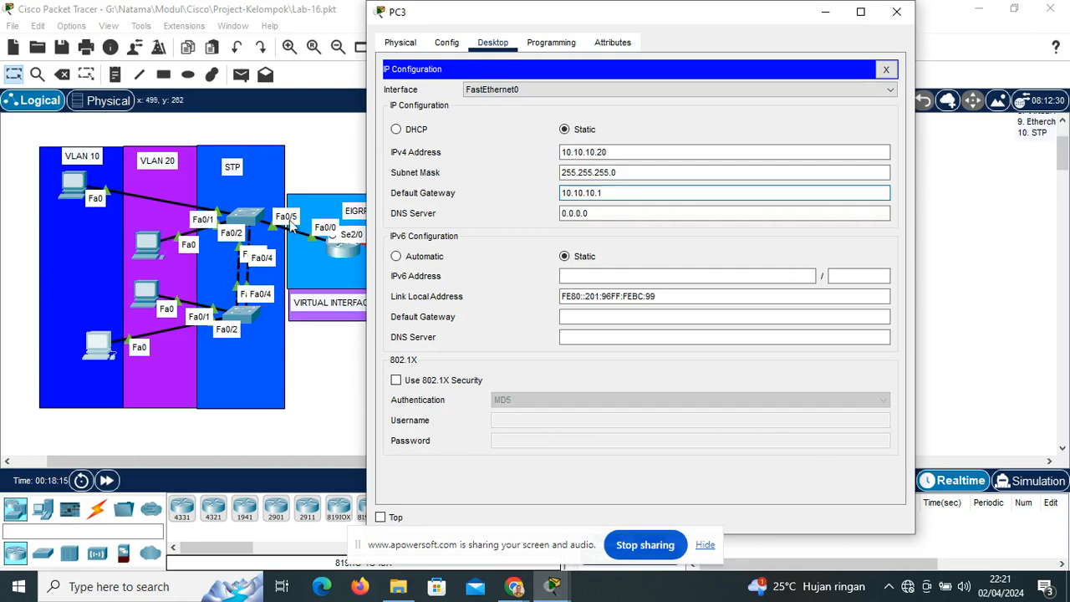
pyautogui.click(895, 13)
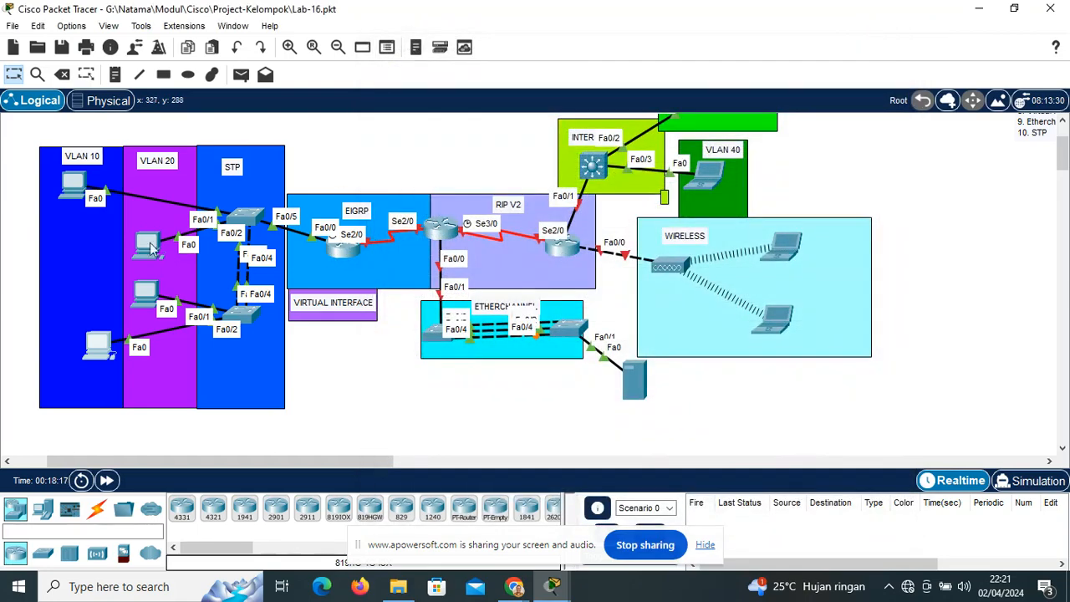
# Open the IP configuration of PC1, the upper VLAN 20 computer, and assign it the static IPv4 address 20.20.20.20
pyautogui.click(147, 242)
pyautogui.click(387, 49)
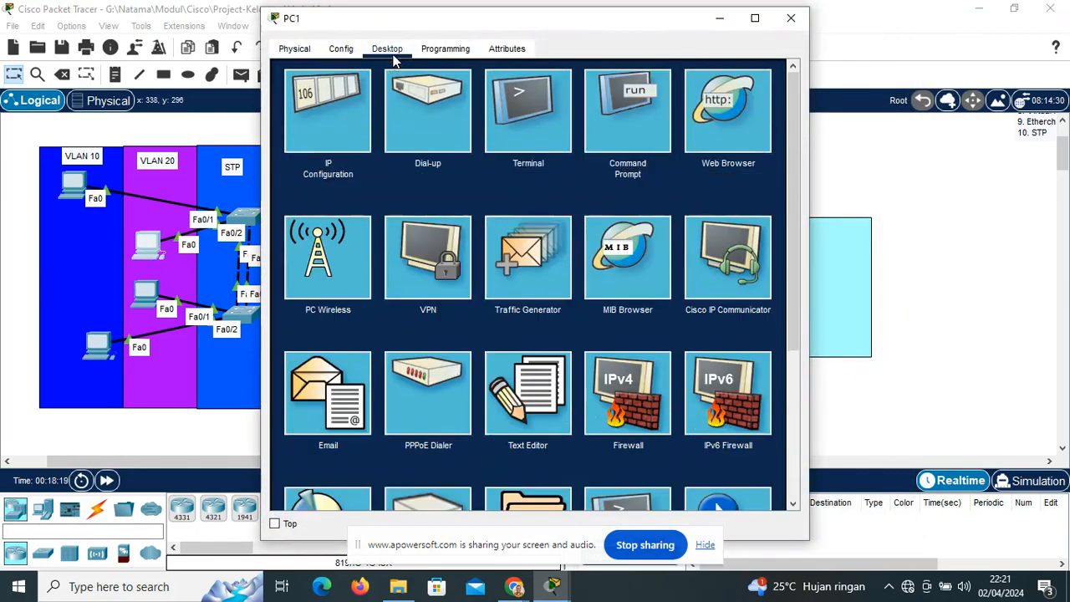
pyautogui.click(357, 120)
pyautogui.click(496, 159)
pyautogui.write('20.20.20.')
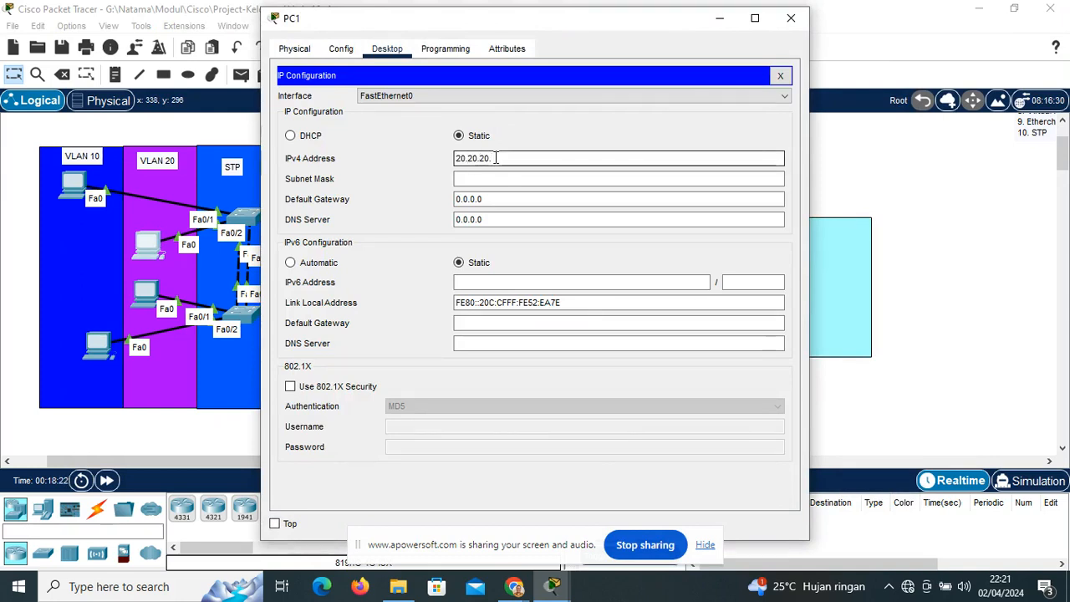
pyautogui.write('20')
# Set PC1's subnet mask to 255.255.255.0 and default gateway to 20.20.20.1, and close its window
pyautogui.press('Tab')
pyautogui.press('End')
pyautogui.press('BackSpace')
pyautogui.press('BackSpace')
pyautogui.press('BackSpace')
pyautogui.write('25')
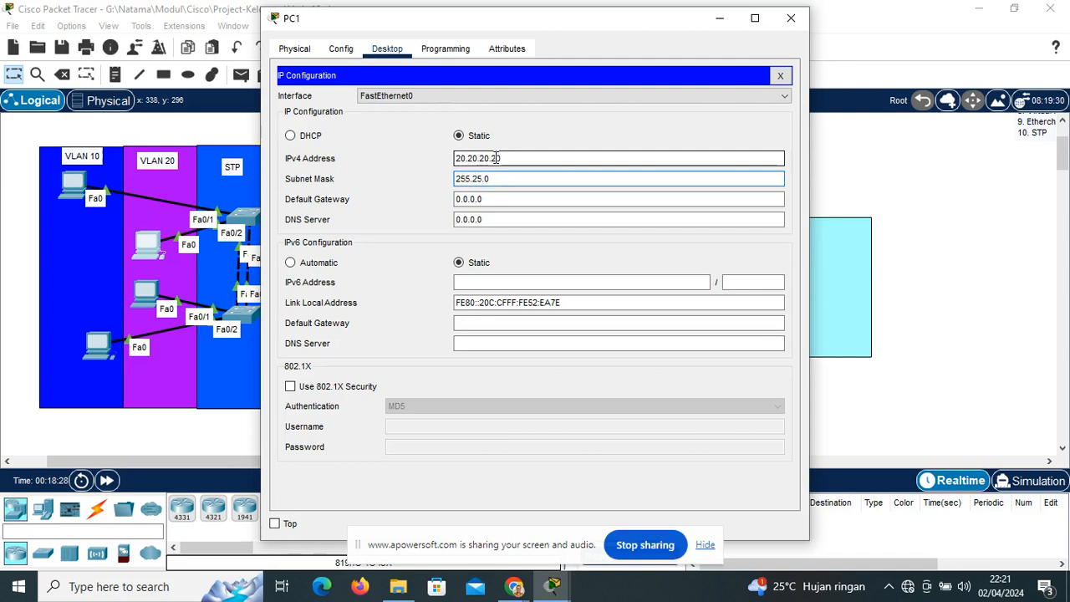
pyautogui.write('5.255')
pyautogui.click(489, 198)
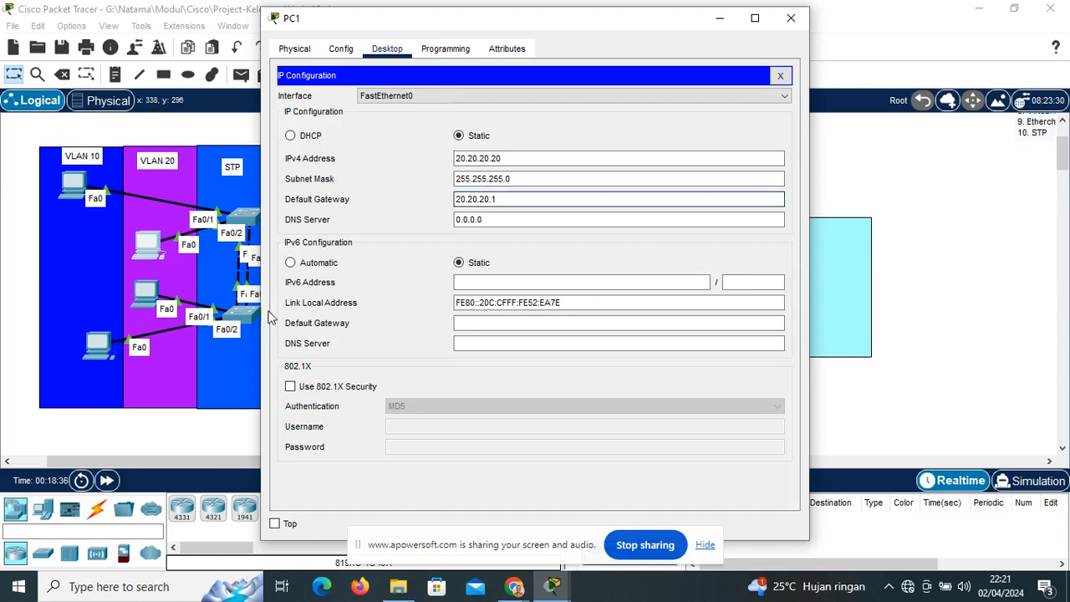
pyautogui.moveTo(394, 25); pyautogui.dragTo(453, 26)
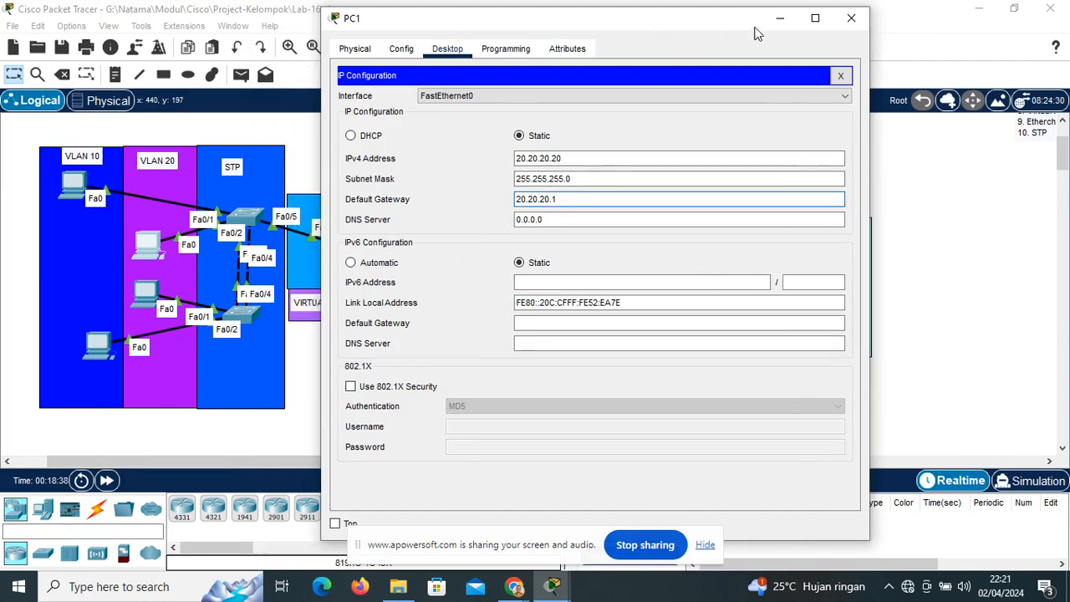
pyautogui.click(851, 17)
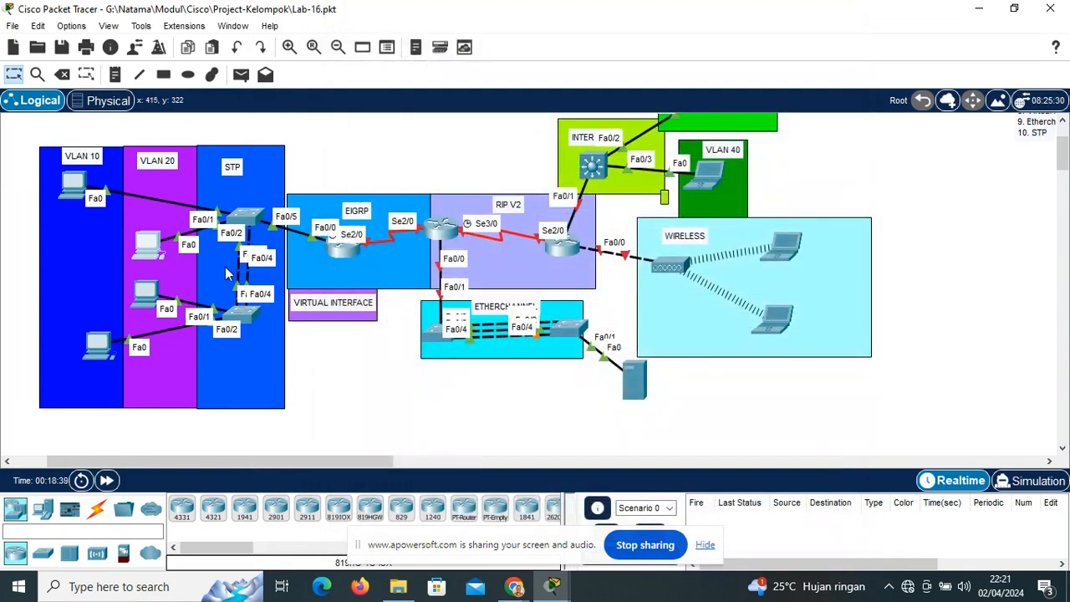
# Open the IP configuration of PC2, the lower VLAN 20 computer, and assign it the static IPv4 address 20.20.20.10
pyautogui.click(146, 290)
pyautogui.click(395, 52)
pyautogui.click(327, 115)
pyautogui.click(495, 158)
pyautogui.write('20.20.20.3')
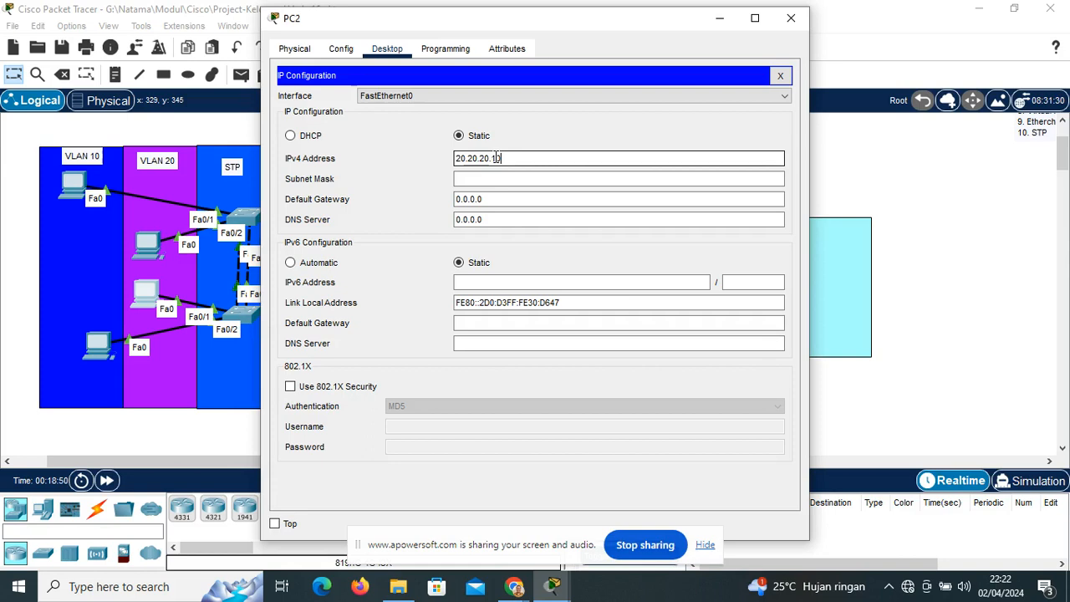
# Set PC2's subnet mask to 255.255.255.0 and default gateway to 20.20.20.1, and close its window
pyautogui.click(500, 173)
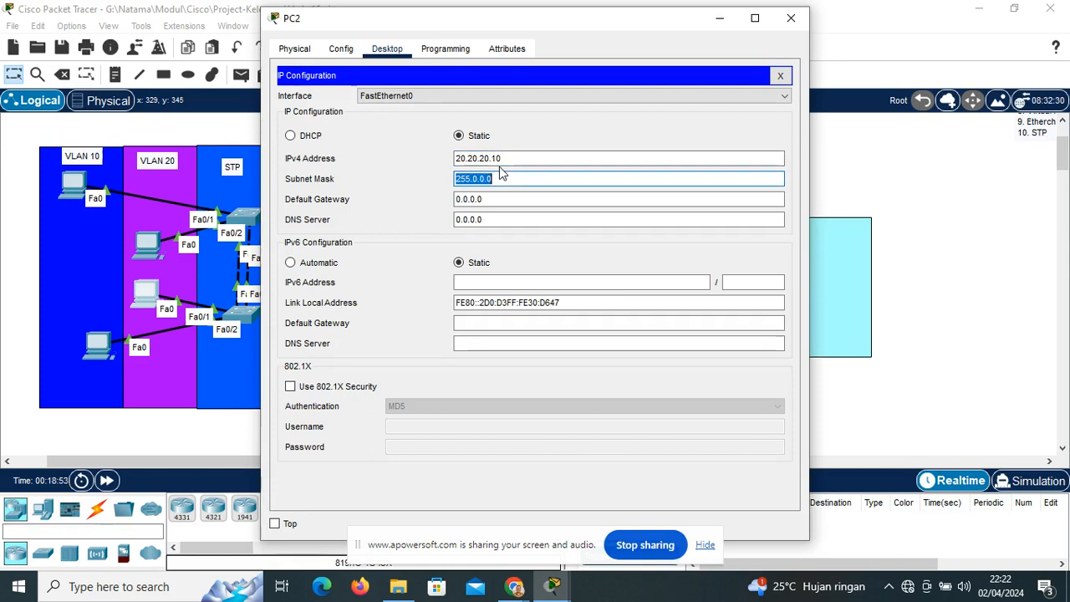
pyautogui.click(500, 173)
pyautogui.press('BackSpace')
pyautogui.press('BackSpace')
pyautogui.write('255.255.')
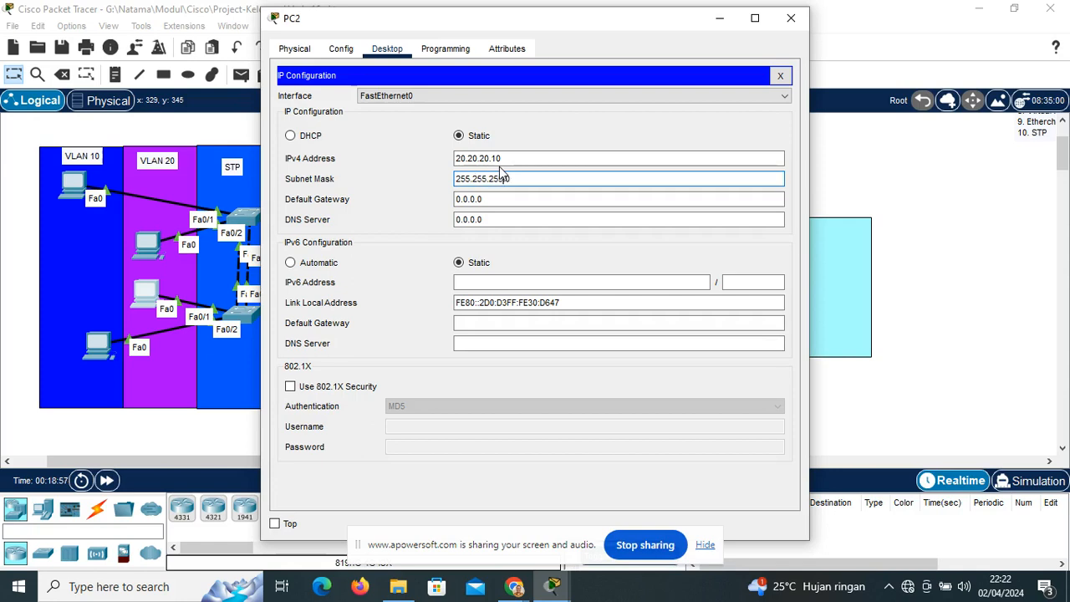
pyautogui.press('Tab')
pyautogui.write('20')
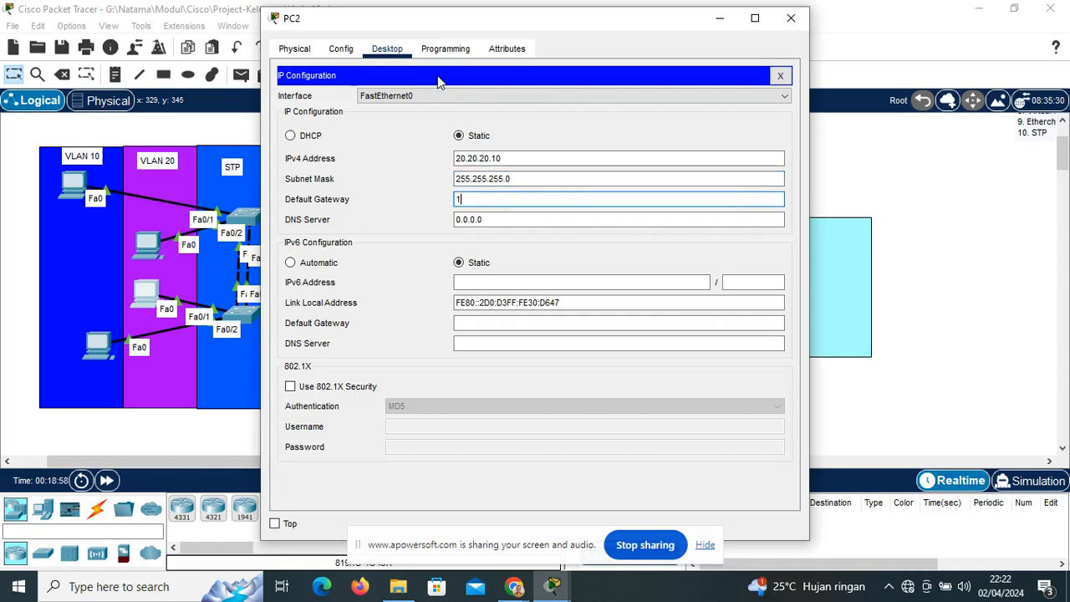
pyautogui.write('.20.20.1')
pyautogui.moveTo(494, 22); pyautogui.dragTo(510, 22)
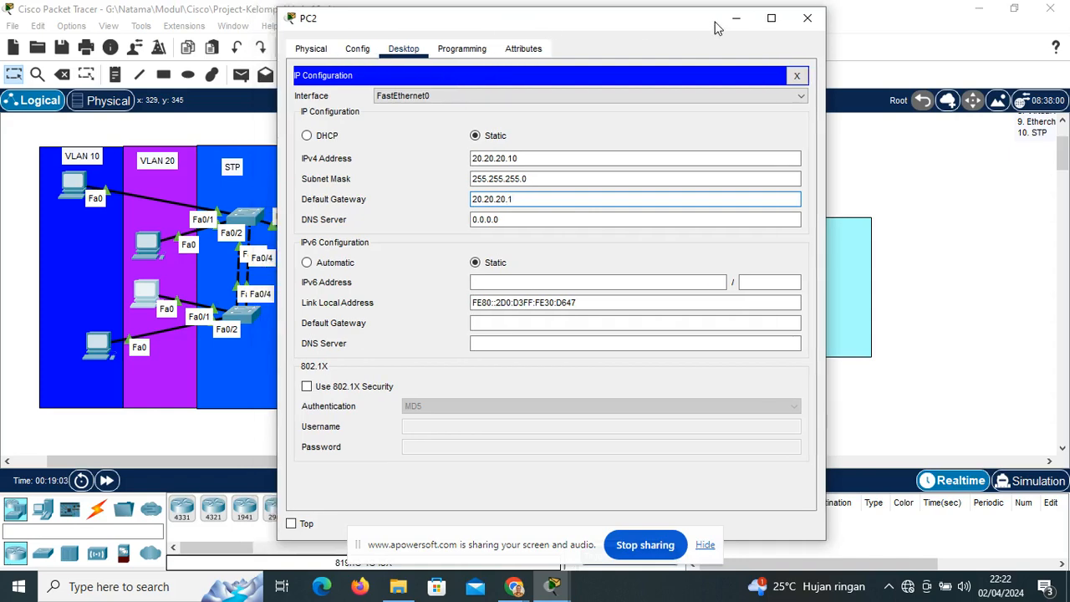
pyautogui.click(807, 18)
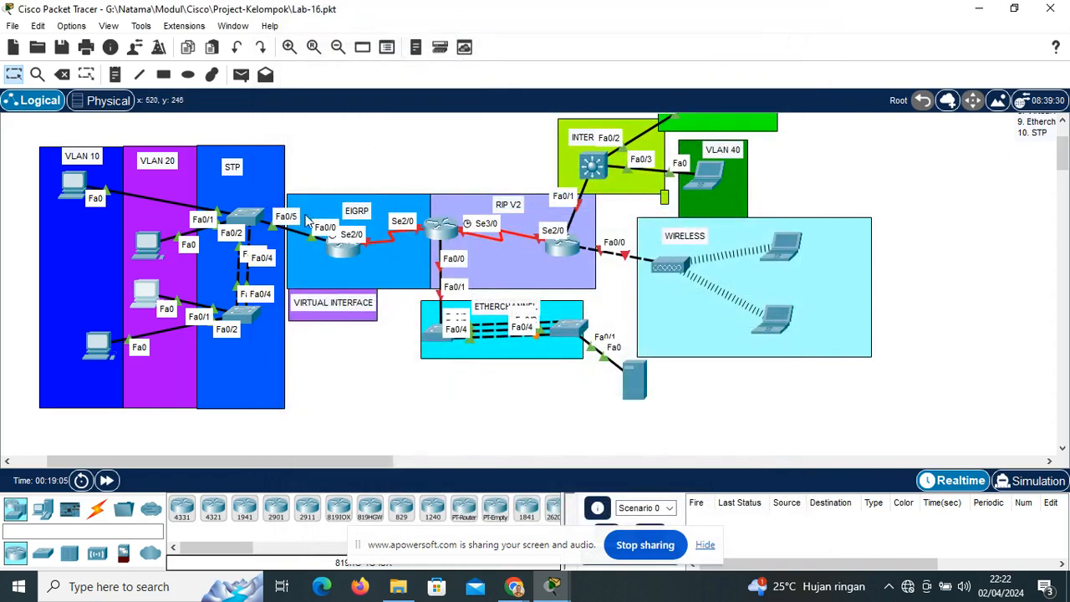
# Fast-forward the simulation time and test inter-VLAN connectivity by pinging 20.20.20.10 from PC0's command prompt
pyautogui.click(107, 480)
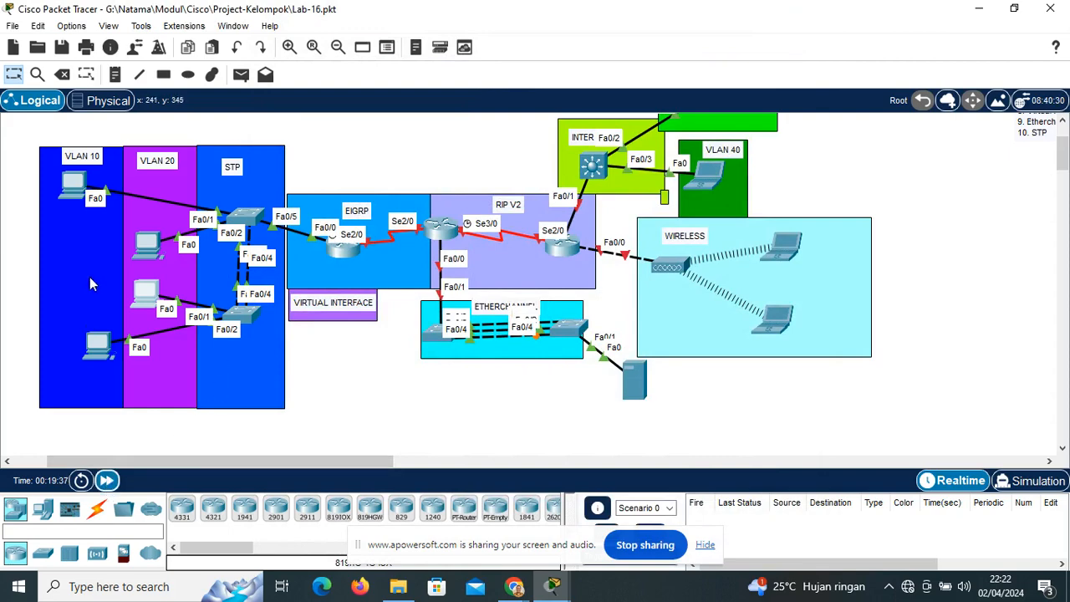
pyautogui.click(71, 182)
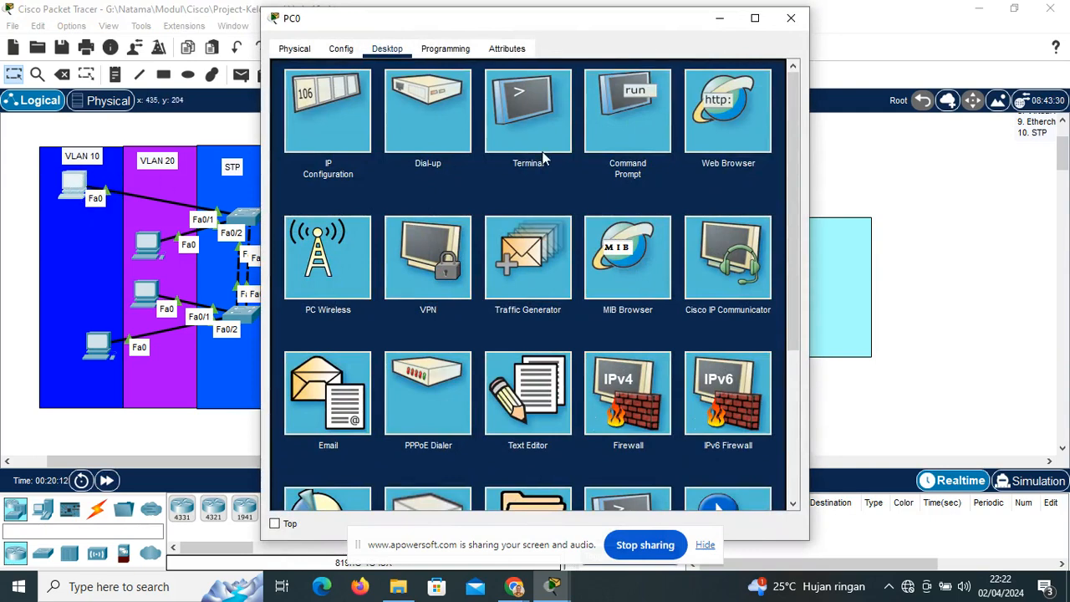
pyautogui.click(620, 123)
pyautogui.write('ping ')
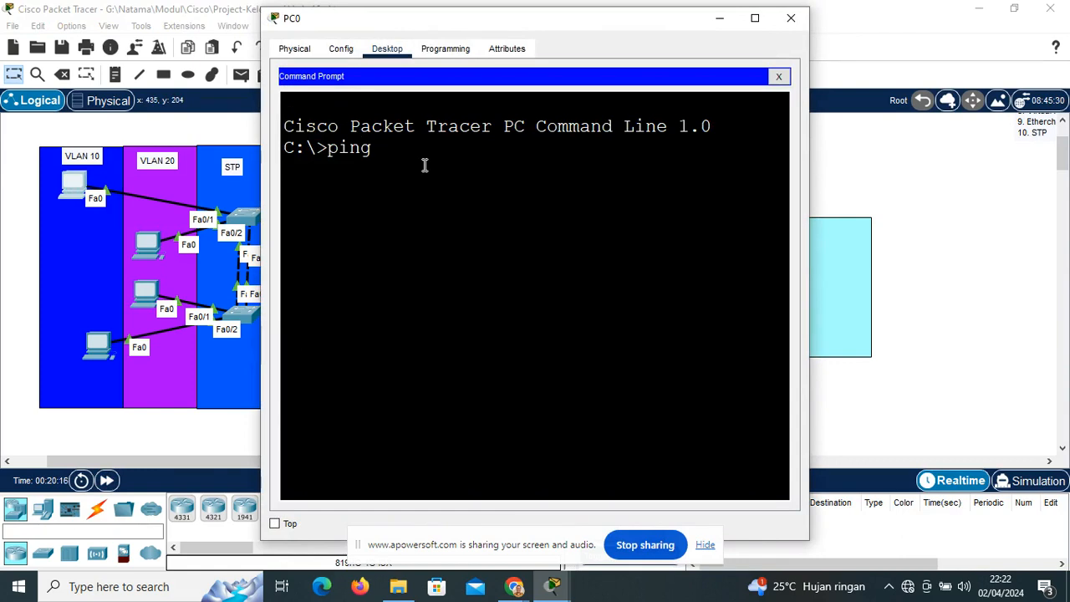
pyautogui.write('20.20.20.')
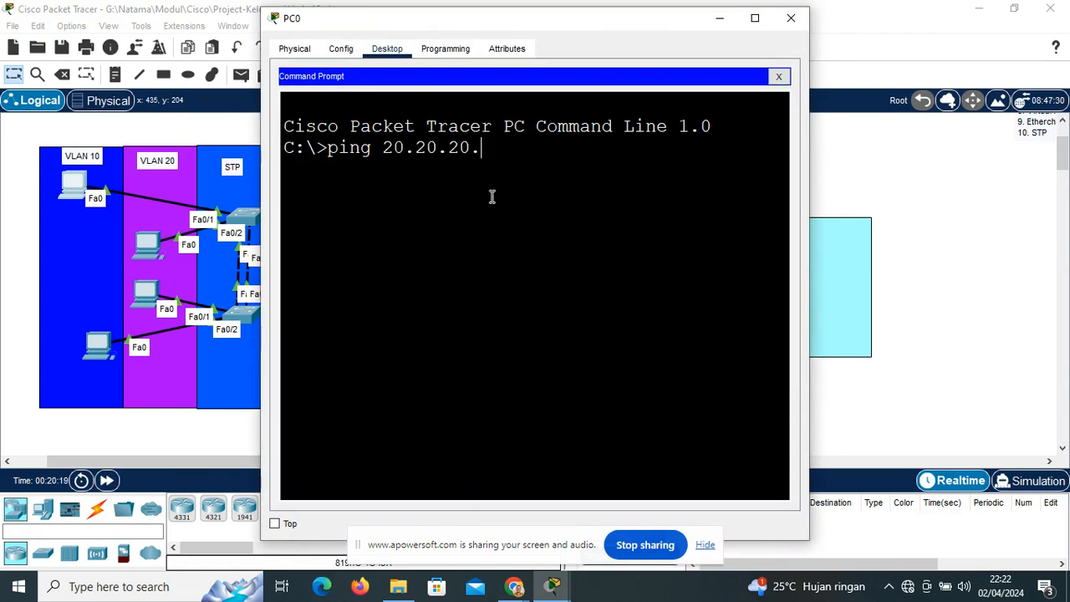
pyautogui.write('10')
pyautogui.press('Return')
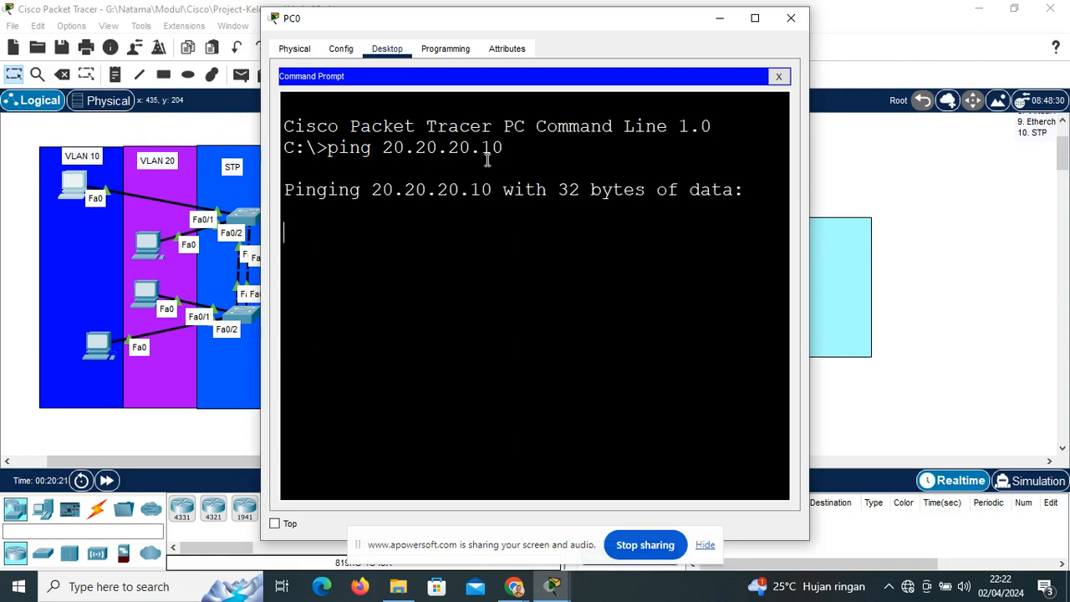
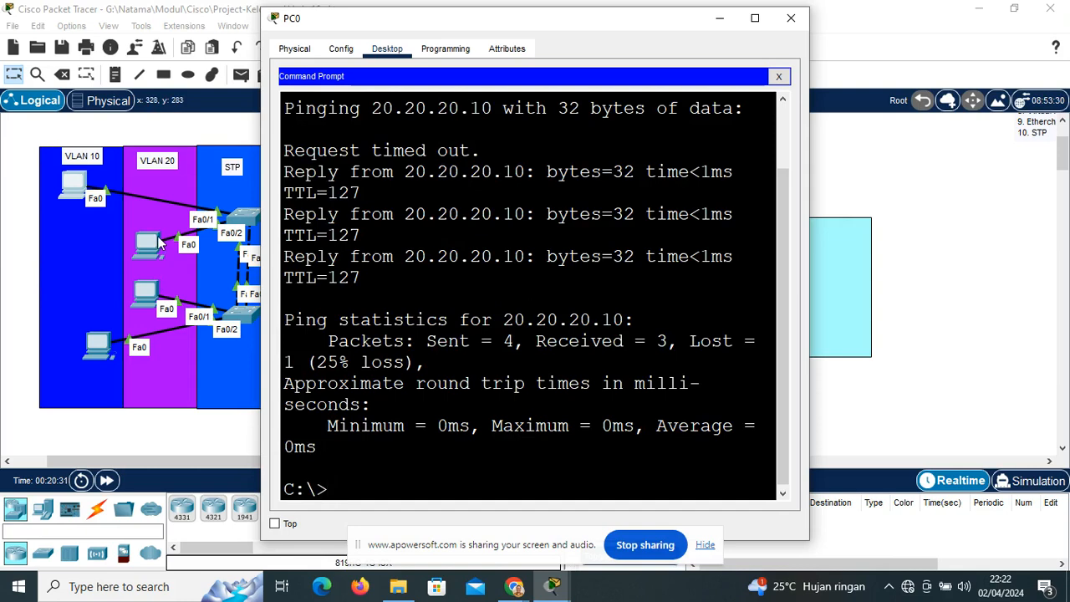
pyautogui.click(721, 25)
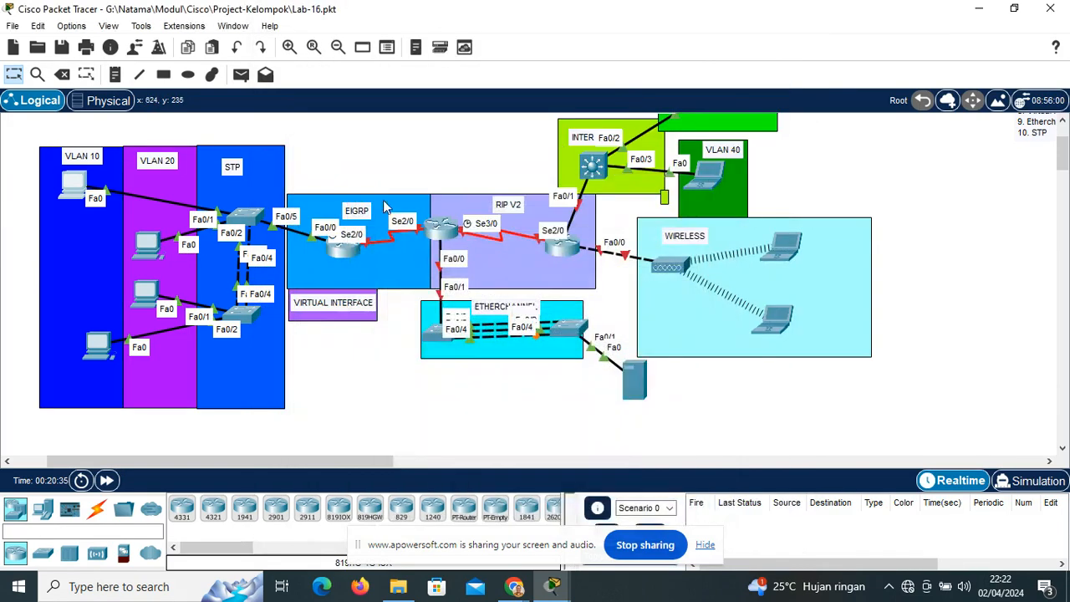
# Ping 10.10.10.10 from PC1's command prompt to test the path from VLAN 20 to VLAN 10
pyautogui.click(151, 251)
pyautogui.click(619, 115)
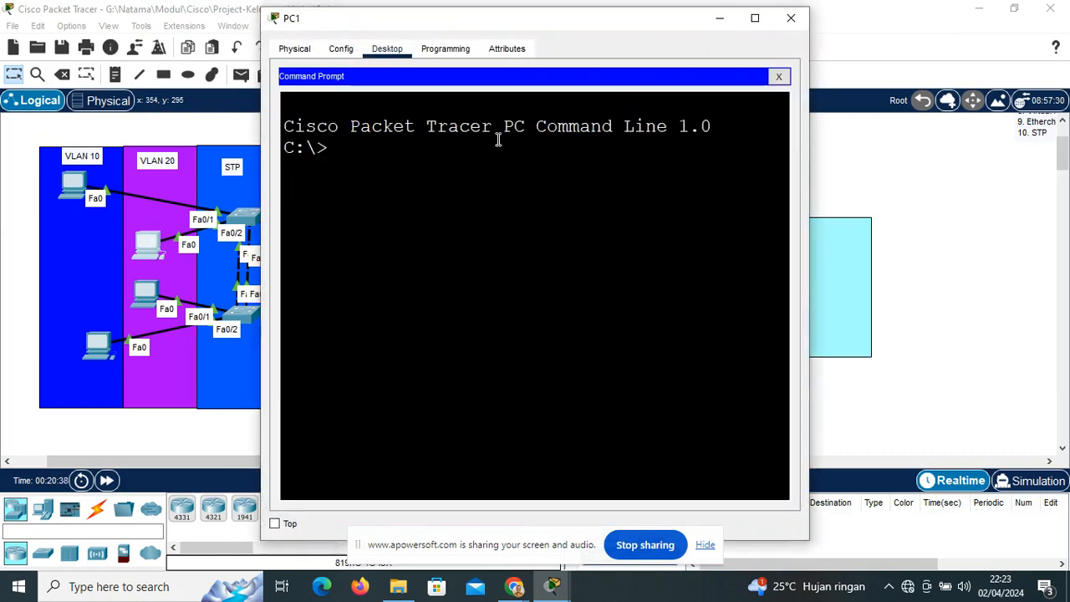
pyautogui.write('ping 10.10.10.10')
pyautogui.press('Return')
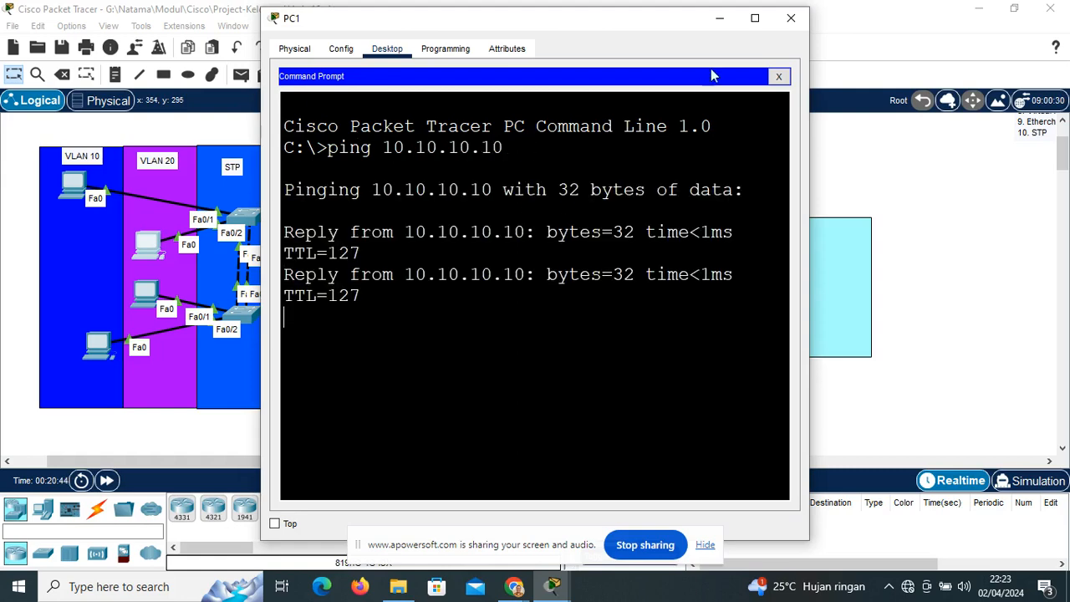
pyautogui.click(791, 18)
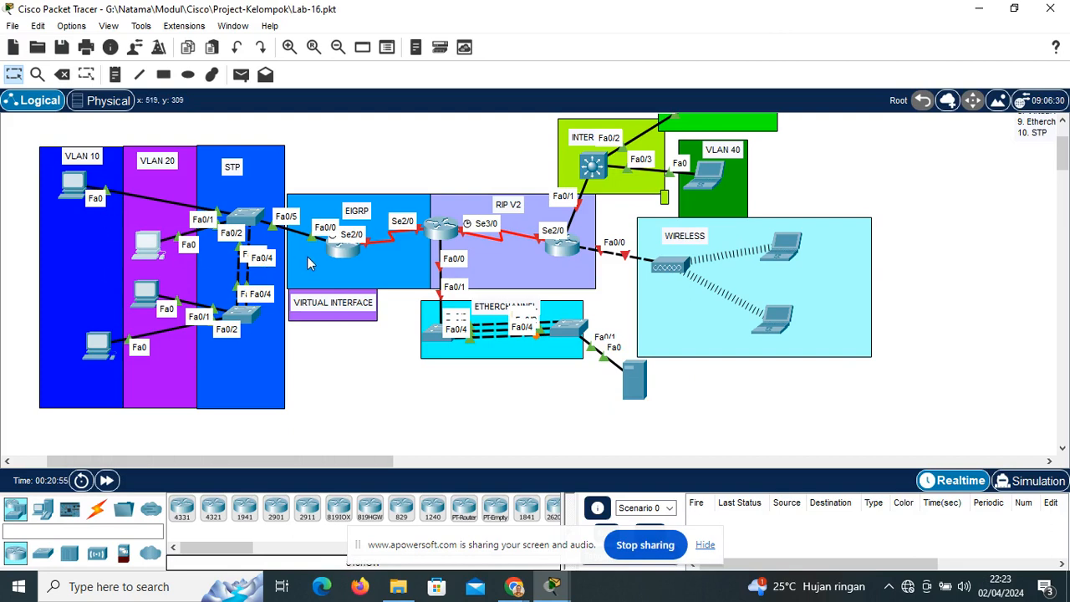
# Open the command-line interface of Router1, the router between the EIGRP and RIP V2 areas
pyautogui.click(445, 231)
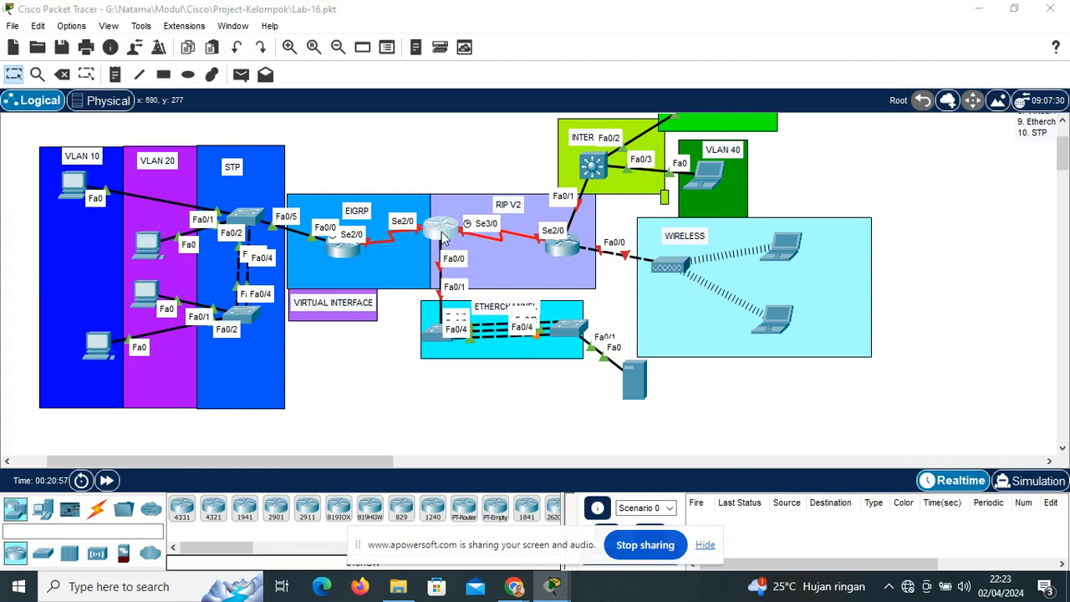
pyautogui.moveTo(449, 17); pyautogui.dragTo(621, 11)
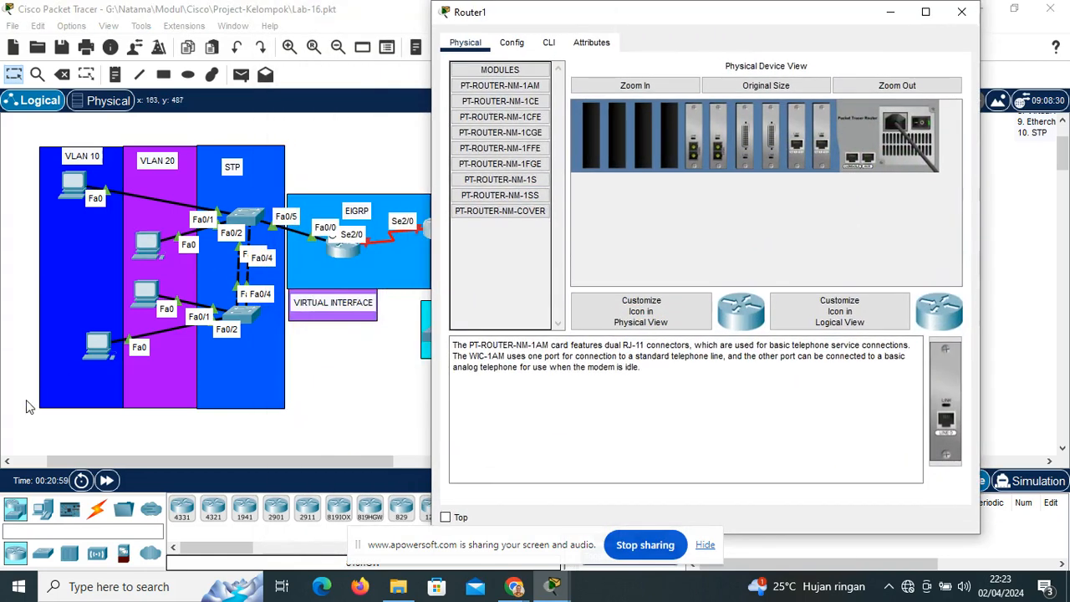
pyautogui.moveTo(94, 468); pyautogui.dragTo(117, 468)
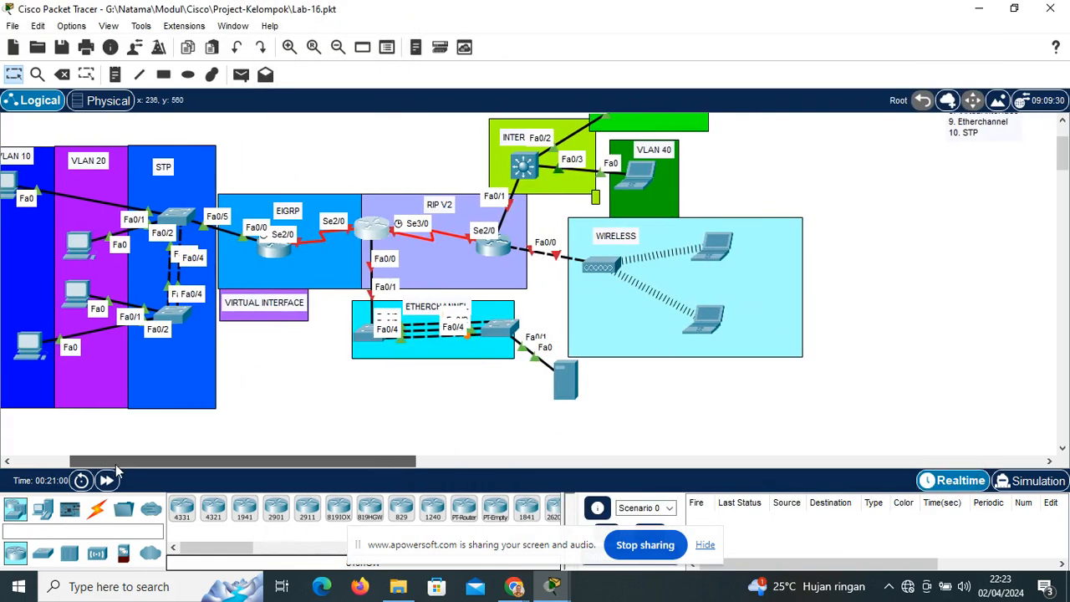
pyautogui.click(374, 237)
pyautogui.click(549, 42)
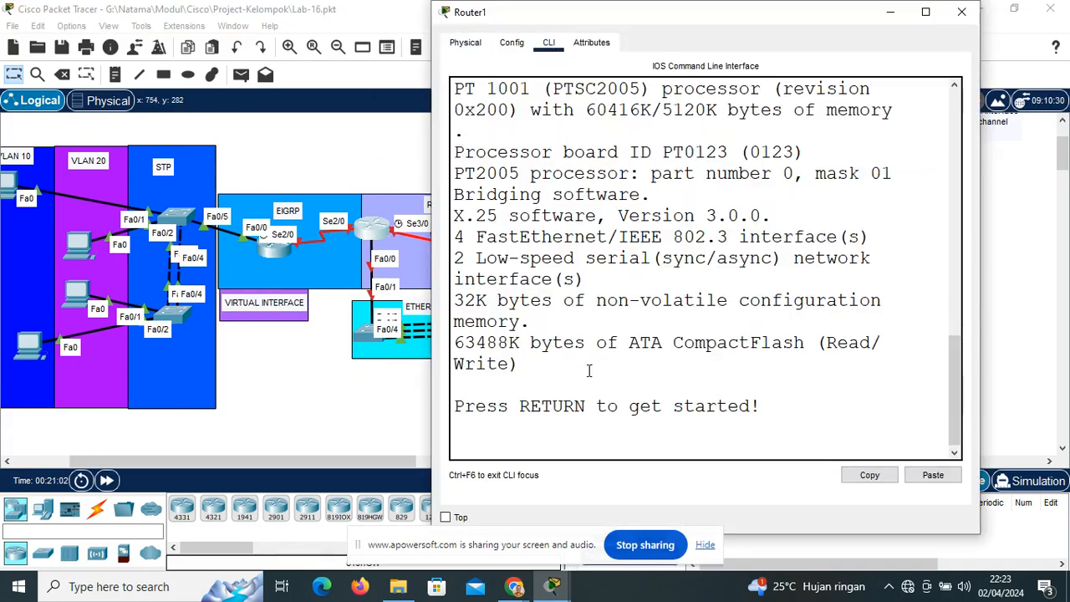
# Enter global configuration mode on Router1 and set its hostname to IDN-R2
pyautogui.press('Return')
pyautogui.write('en')
pyautogui.press('Return')
pyautogui.write('conf t')
pyautogui.press('Return')
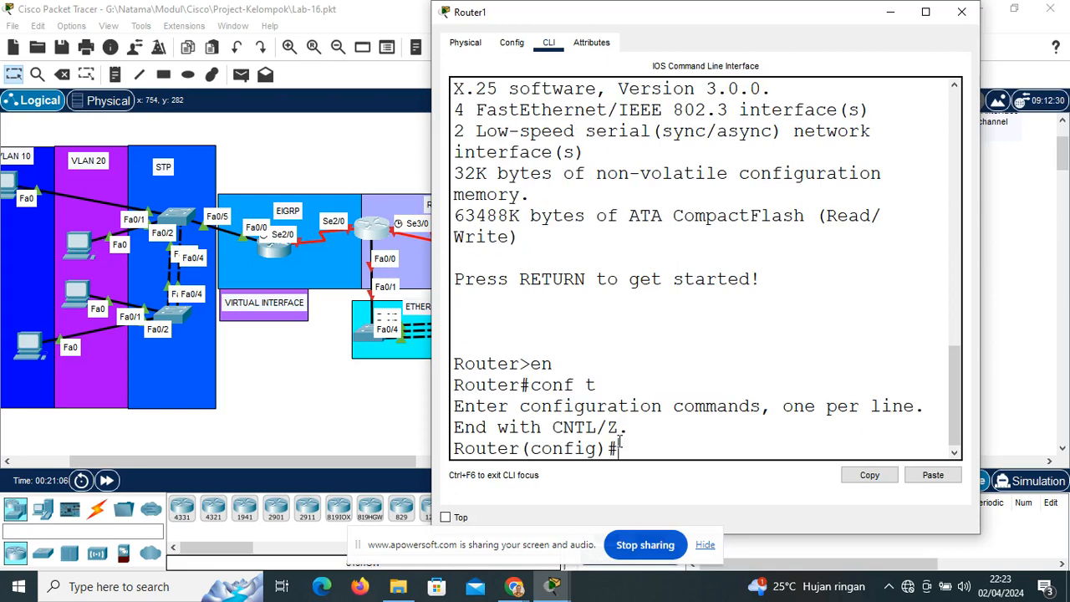
pyautogui.write('nfig)#ho IDN-R2')
pyautogui.press('Return')
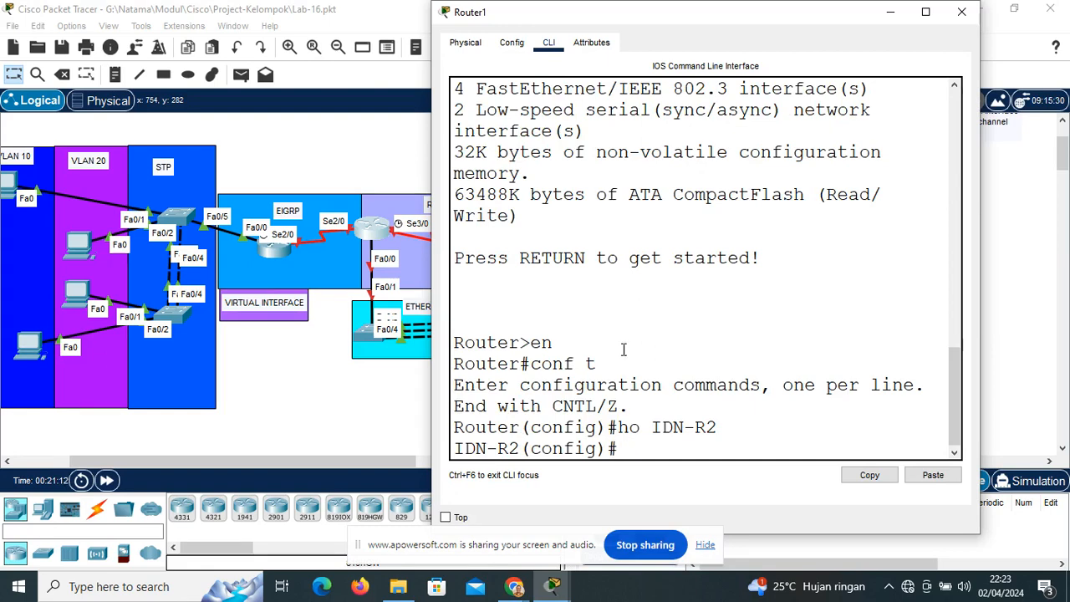
pyautogui.moveTo(627, 16); pyautogui.dragTo(671, 15)
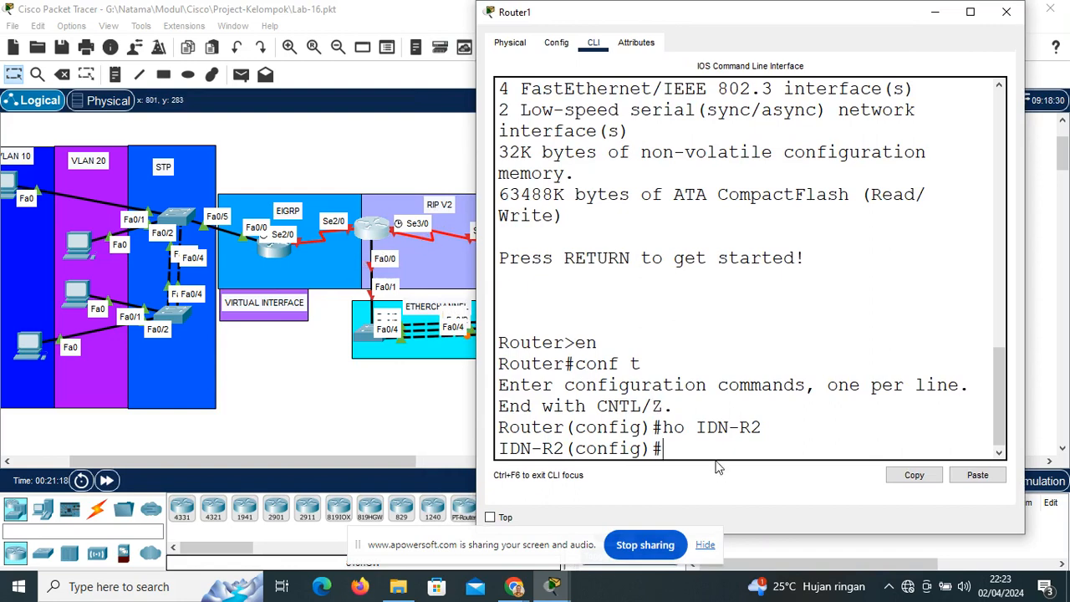
# Enable interface Serial2/0 on IDN-R2 and assign it 12.12.12.2 with mask 255.255.255.0
pyautogui.write('int s2/0')
pyautogui.press('Return')
pyautogui.write('no sh')
pyautogui.press('Return')
pyautogui.press('Return')
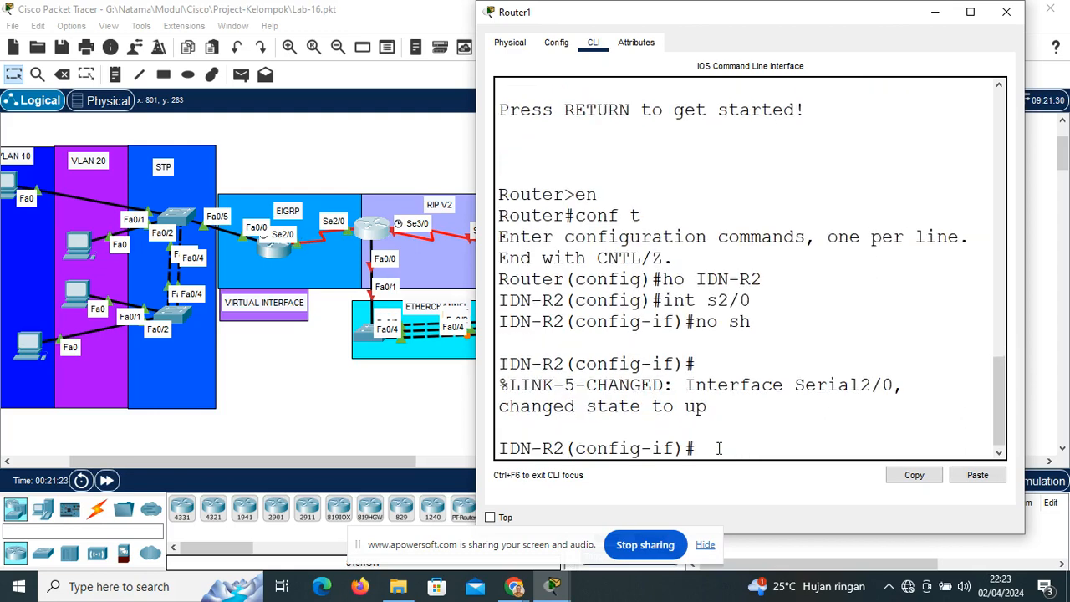
pyautogui.write('ip add 12.12.12.2 ')
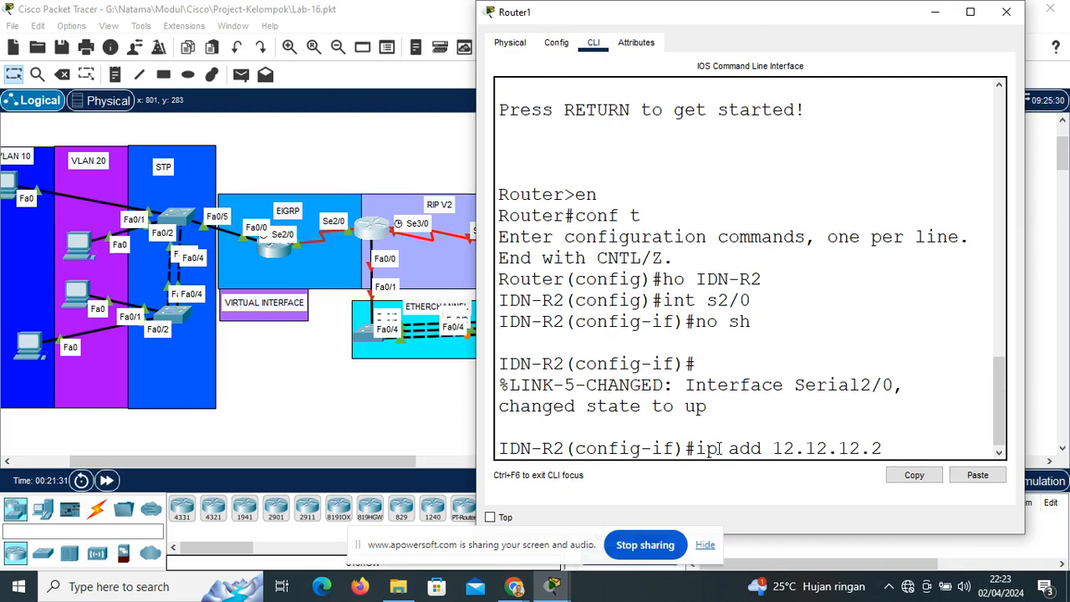
pyautogui.write('255.255.255.')
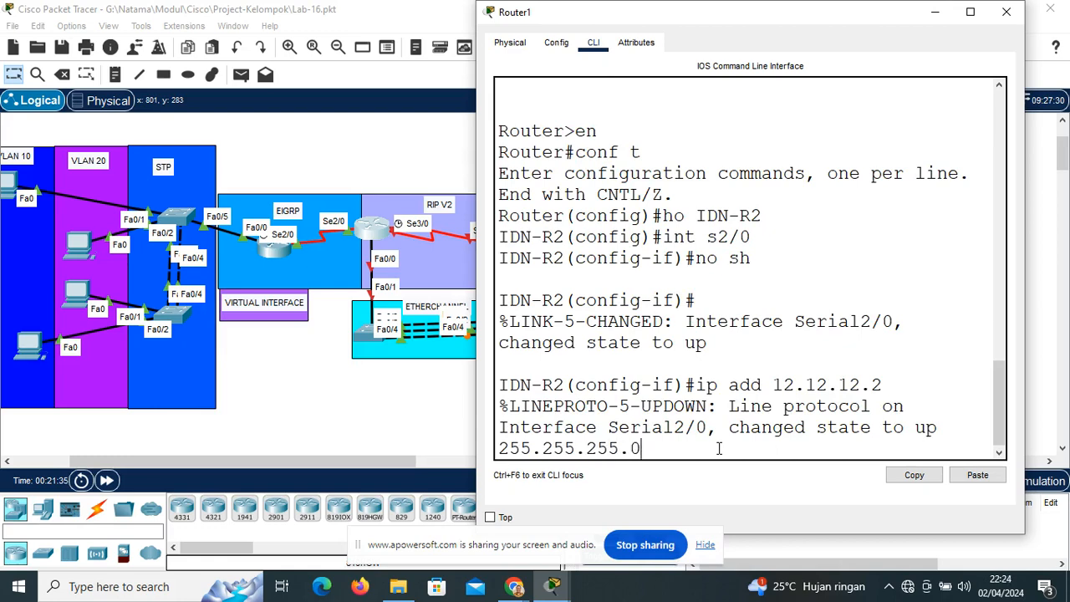
pyautogui.write('0')
pyautogui.press('Return')
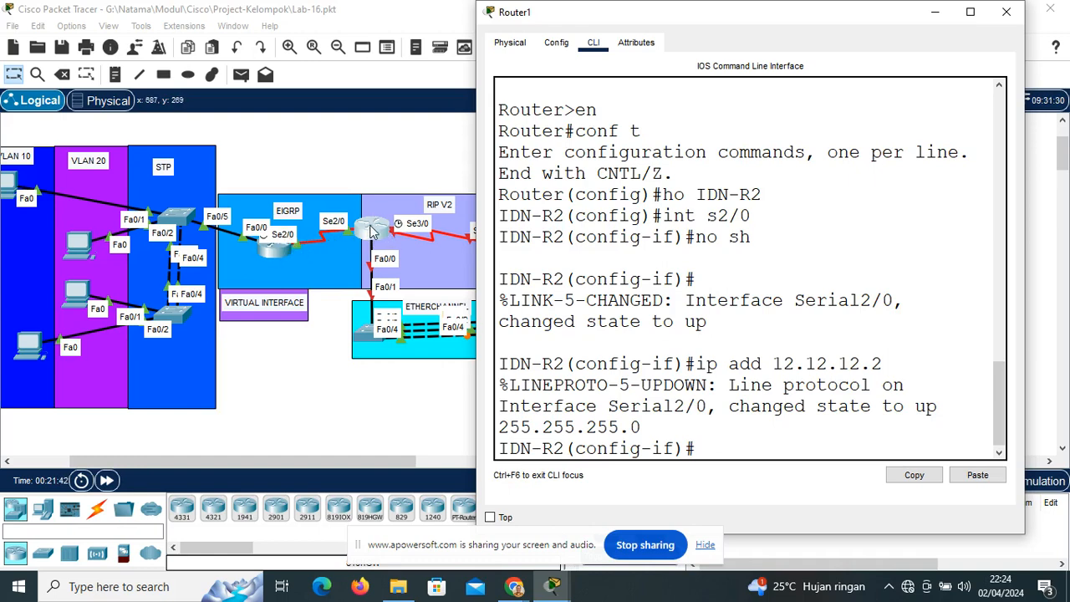
pyautogui.moveTo(895, 365); pyautogui.dragTo(872, 365)
pyautogui.click(894, 366)
# Enable interface Serial3/0 on IDN-R2 and assign it 23.23.23.2 with mask 255.255.255.0
pyautogui.click(746, 446)
pyautogui.write('int s3/0')
pyautogui.press('Return')
pyautogui.write('no sh')
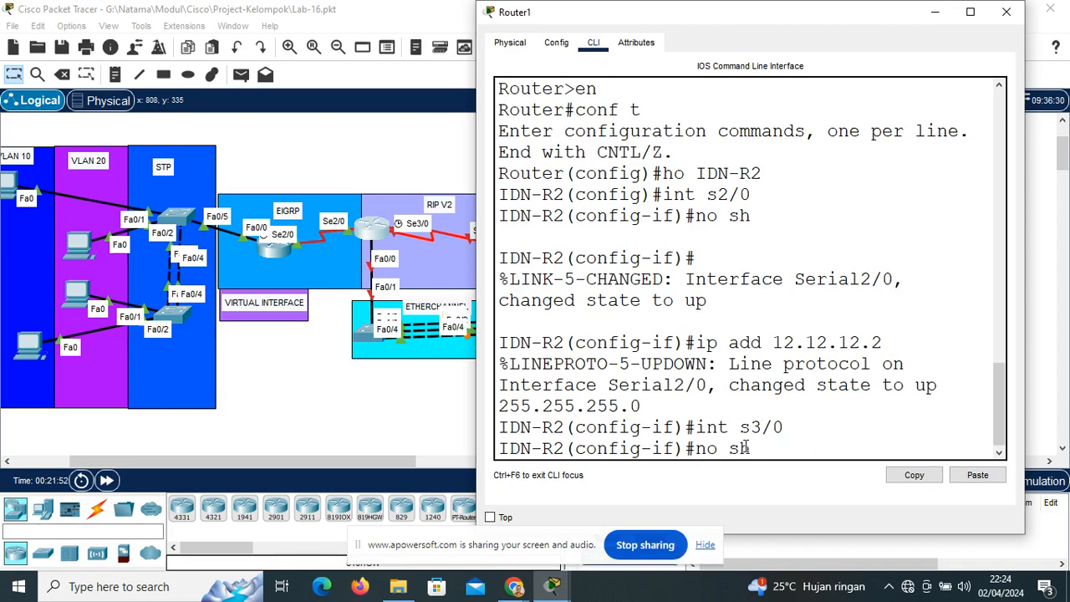
pyautogui.press('Return')
pyautogui.write('ip add ')
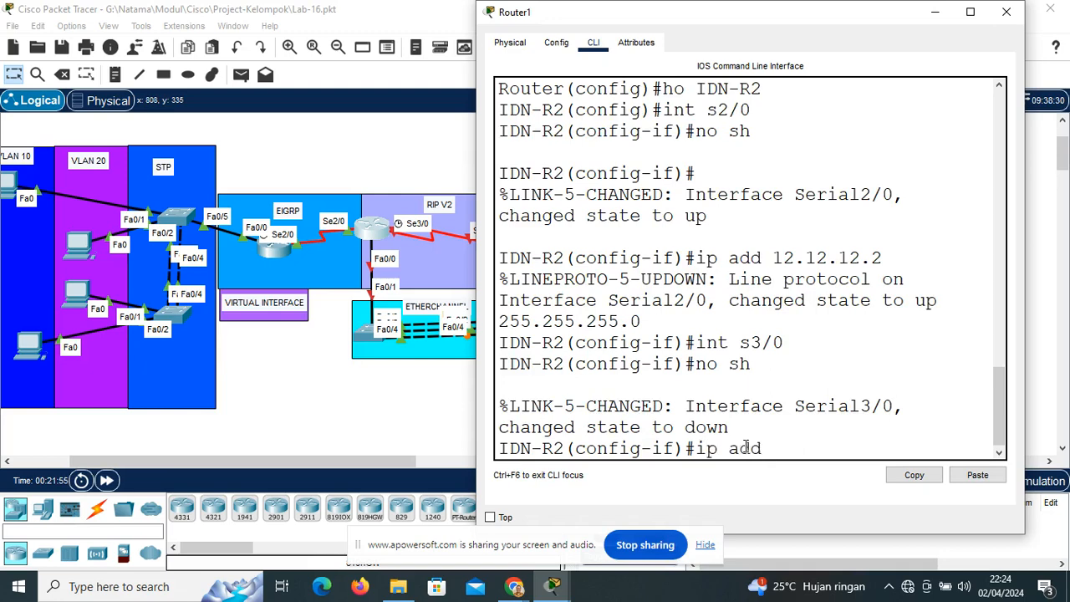
pyautogui.write('23.23.')
pyautogui.write('23.2 255')
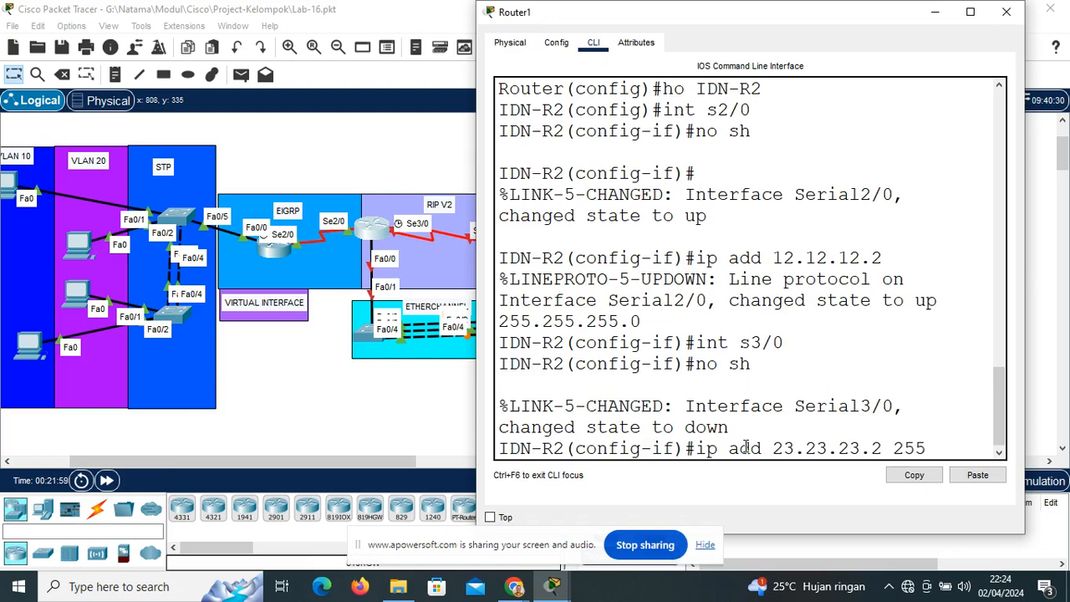
pyautogui.write('.255.255.0')
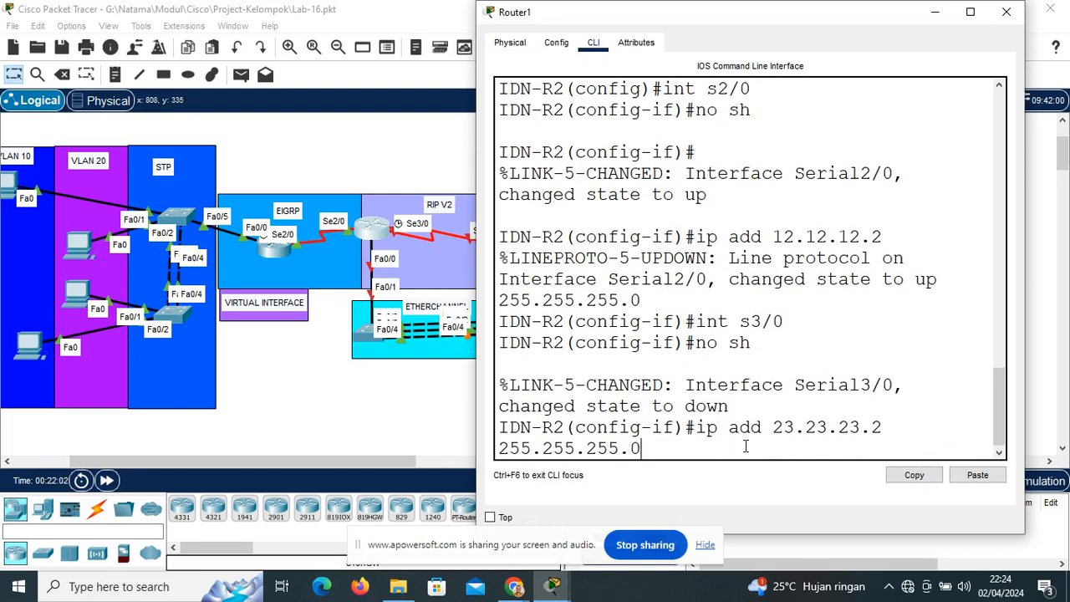
pyautogui.press('Return')
# Enable interface FastEthernet0/0 on IDN-R2 and assign it 22.22.22.2 with mask 255.255.255.0
pyautogui.write('int ')
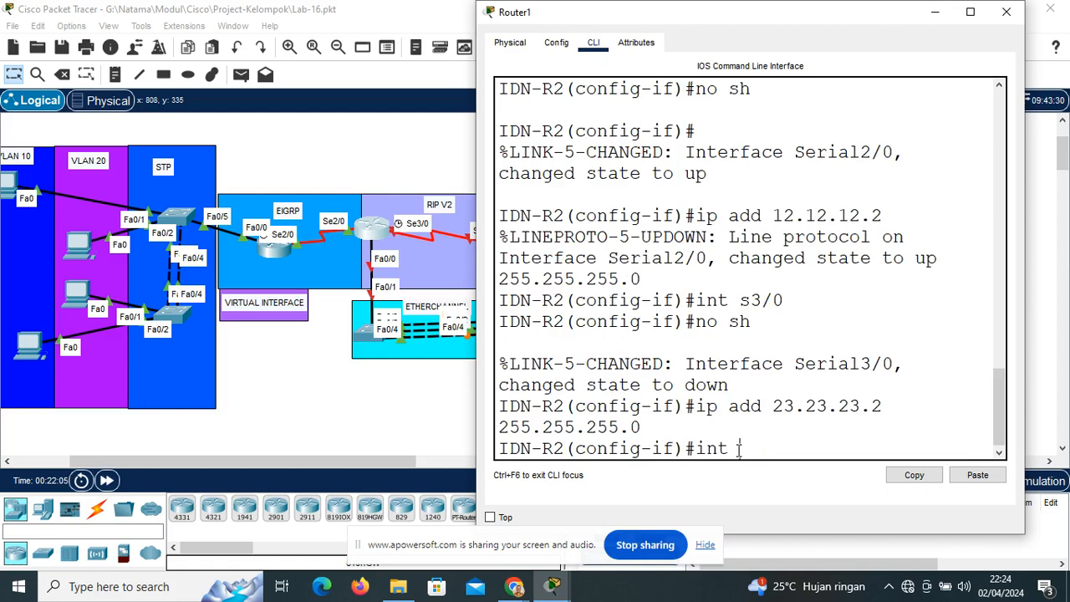
pyautogui.write('fa0/0/')
pyautogui.press('Return')
pyautogui.write('no sh')
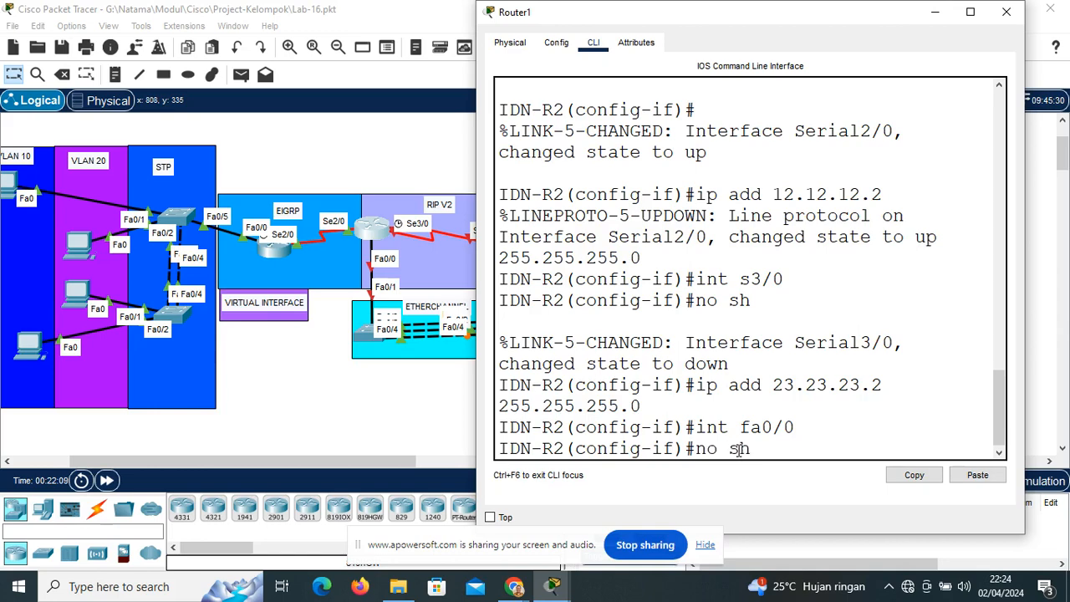
pyautogui.press('Return')
pyautogui.press('Return')
pyautogui.write('ip add')
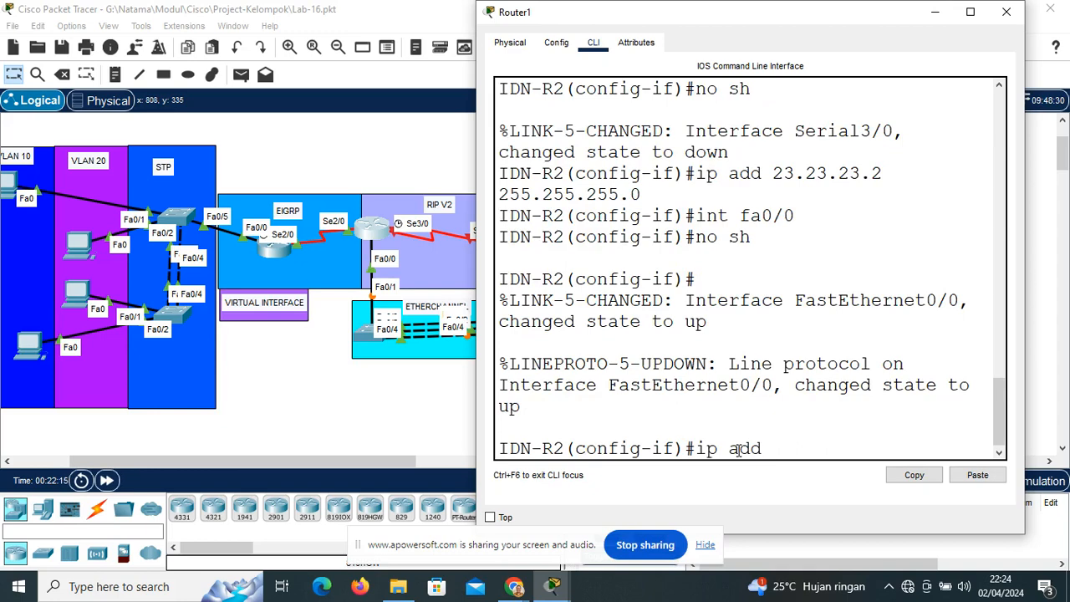
pyautogui.write('22.22.22.2')
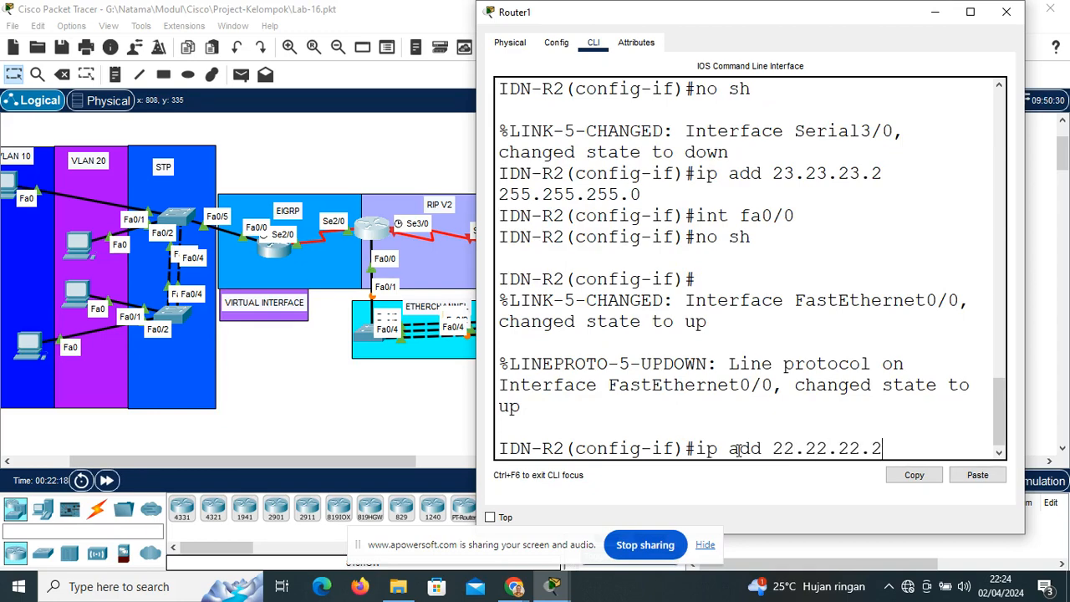
pyautogui.write(' 255.255.')
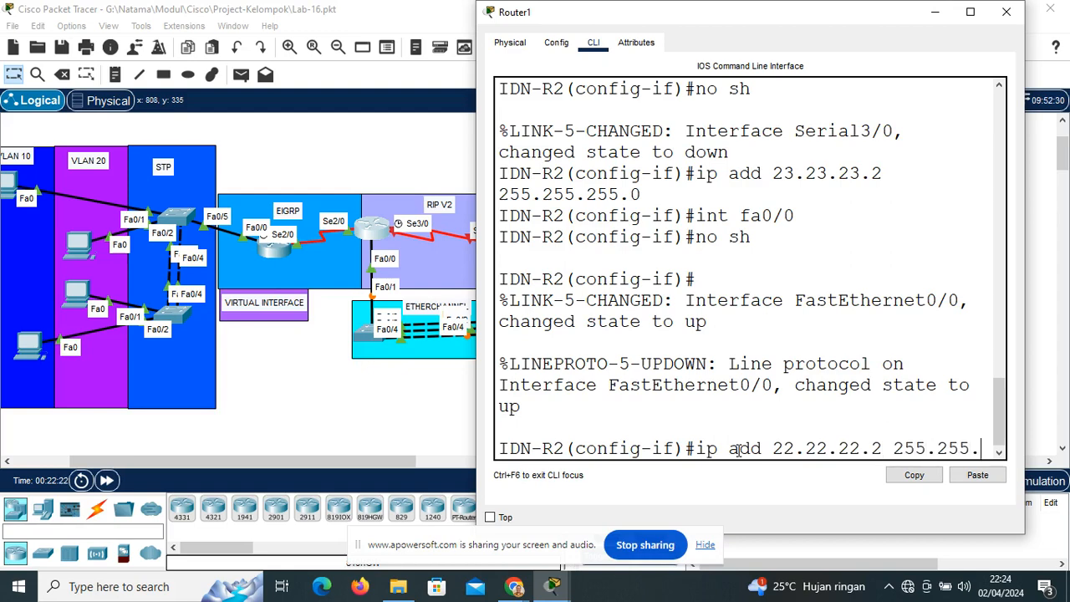
pyautogui.write('255.0')
pyautogui.press('Return')
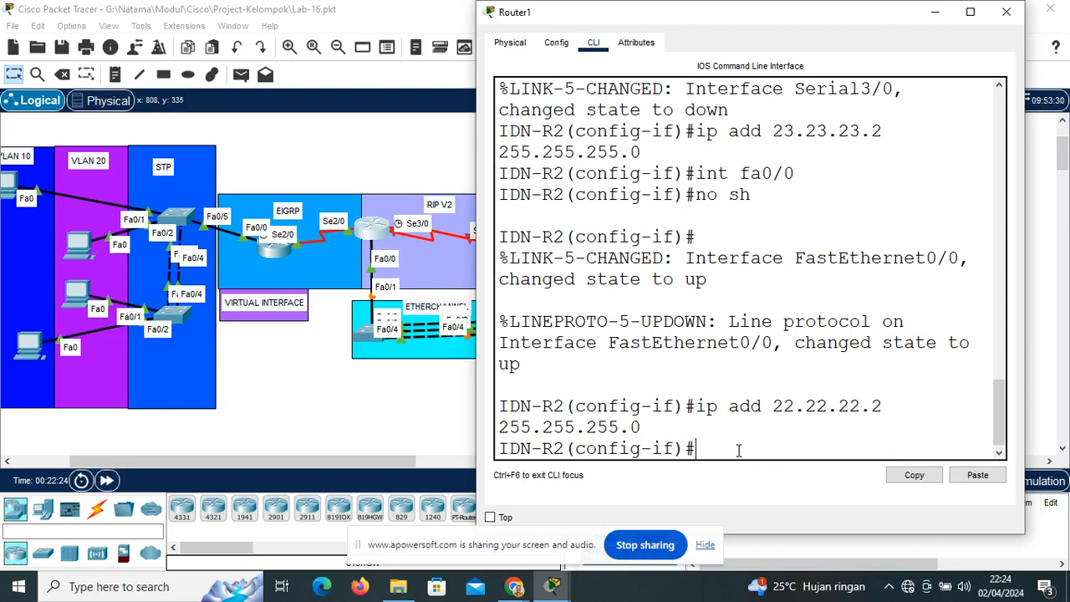
# Display the brief IP interface summary of IDN-R2 and check the addresses and status of FastEthernet0/0 and the serial interfaces
pyautogui.write('do sh ip int br')
pyautogui.press('Return')
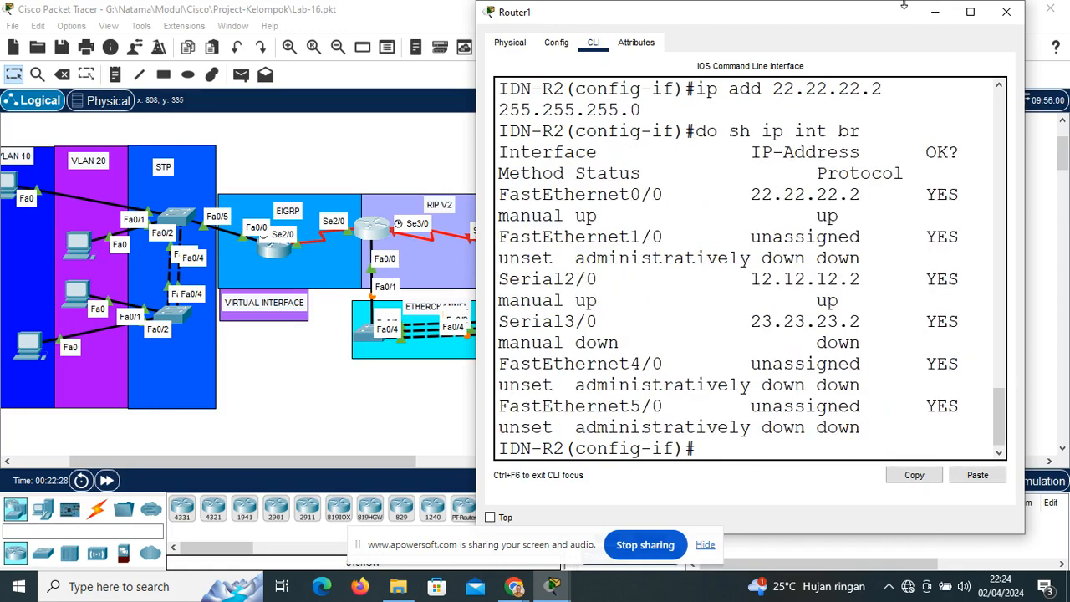
pyautogui.click(970, 12)
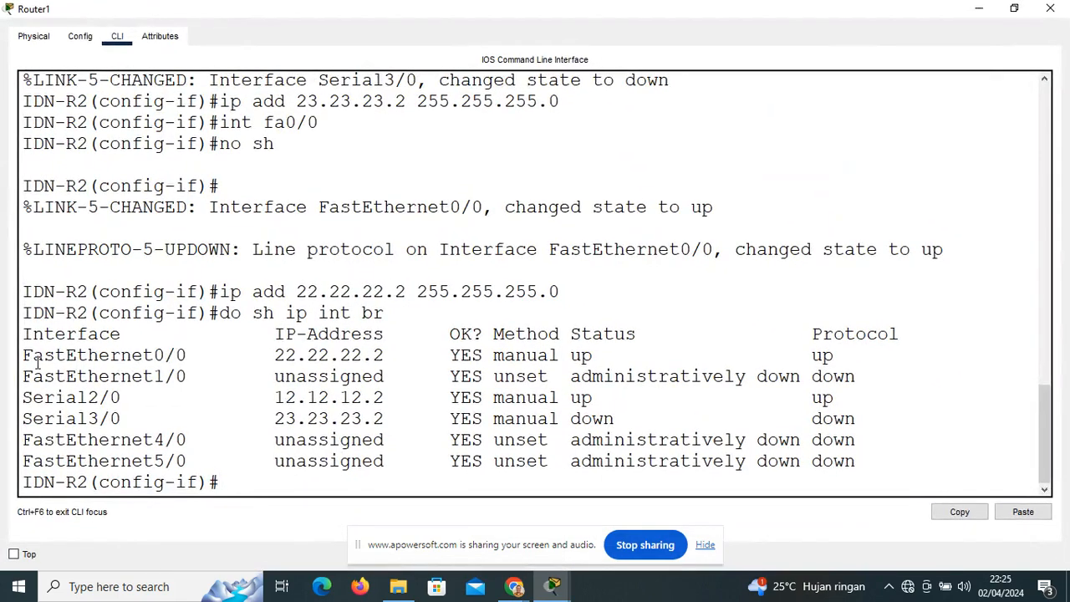
pyautogui.moveTo(32, 357); pyautogui.dragTo(862, 358)
pyautogui.click(32, 418)
pyautogui.moveTo(23, 418); pyautogui.dragTo(86, 421)
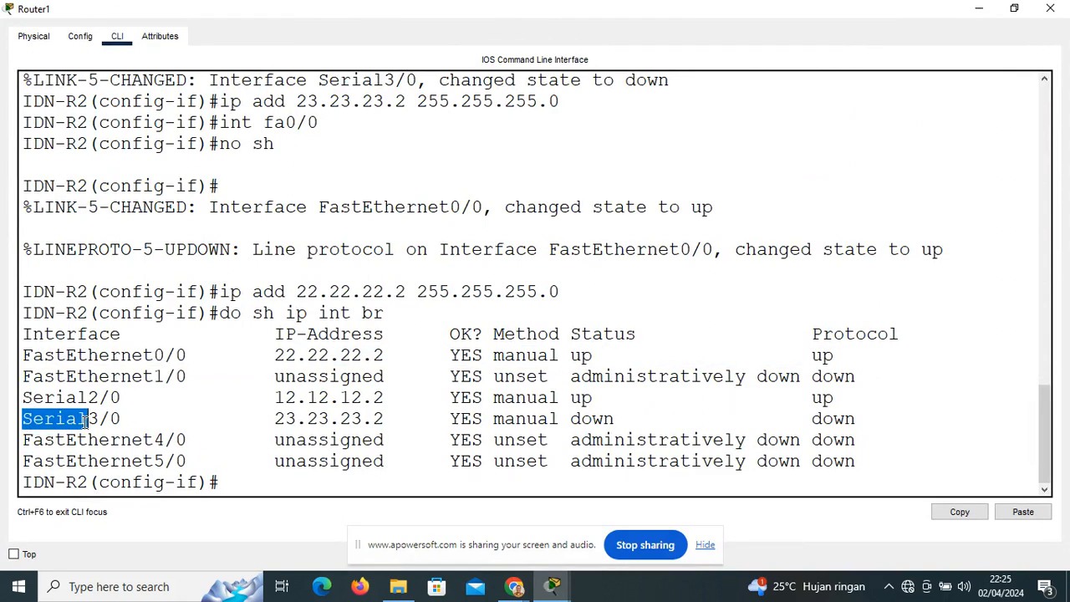
pyautogui.click(627, 418)
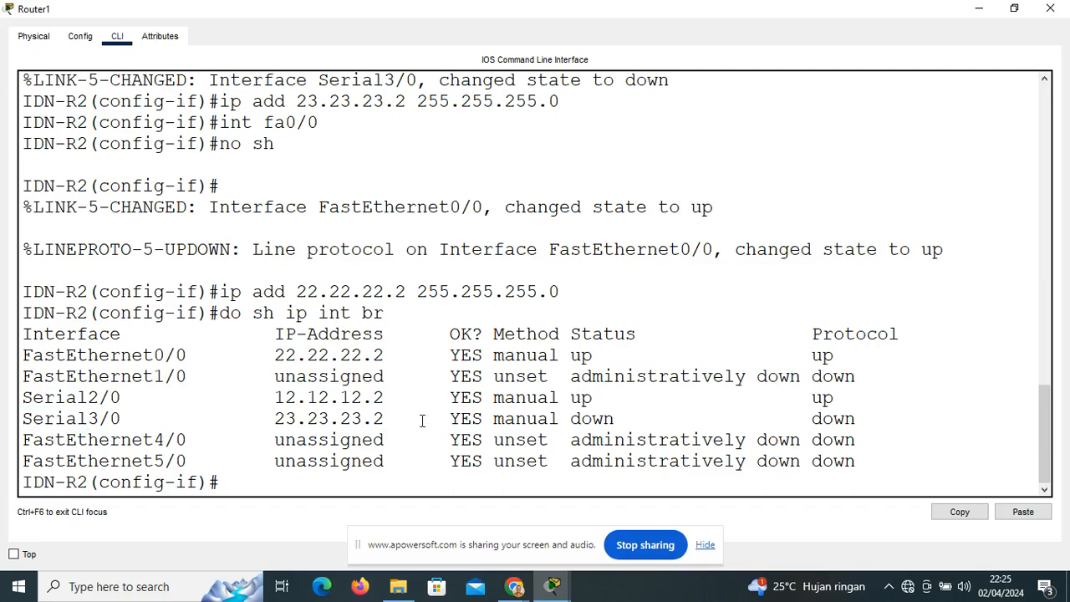
pyautogui.moveTo(615, 421); pyautogui.dragTo(574, 420)
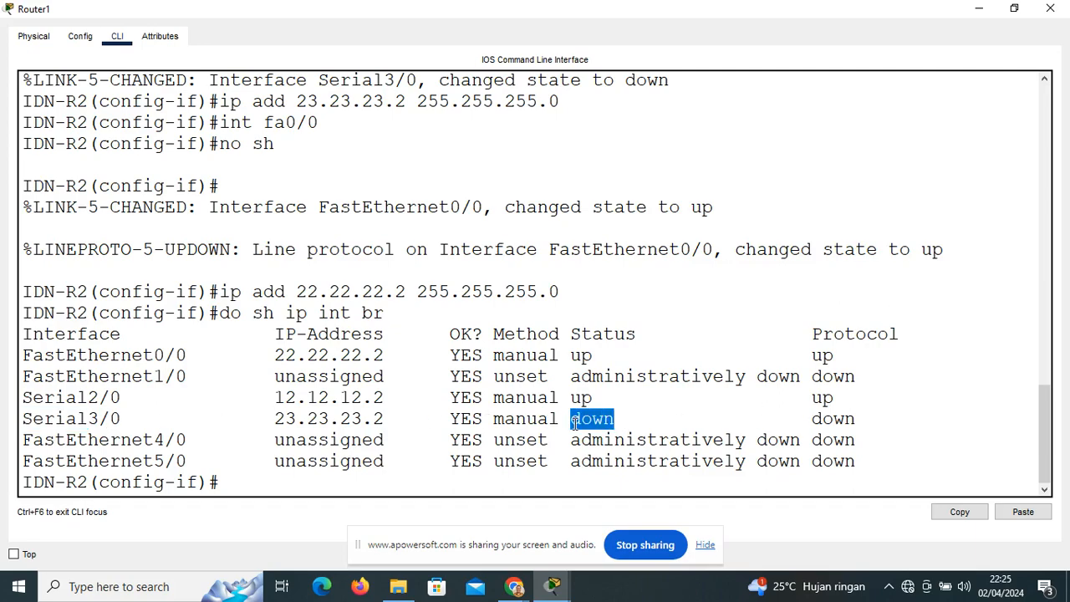
pyautogui.click(1014, 7)
# Leave interface configuration, start EIGRP process 100 on IDN-R2 and advertise network 12.12.12.0
pyautogui.click(706, 448)
pyautogui.write('ex')
pyautogui.press('Return')
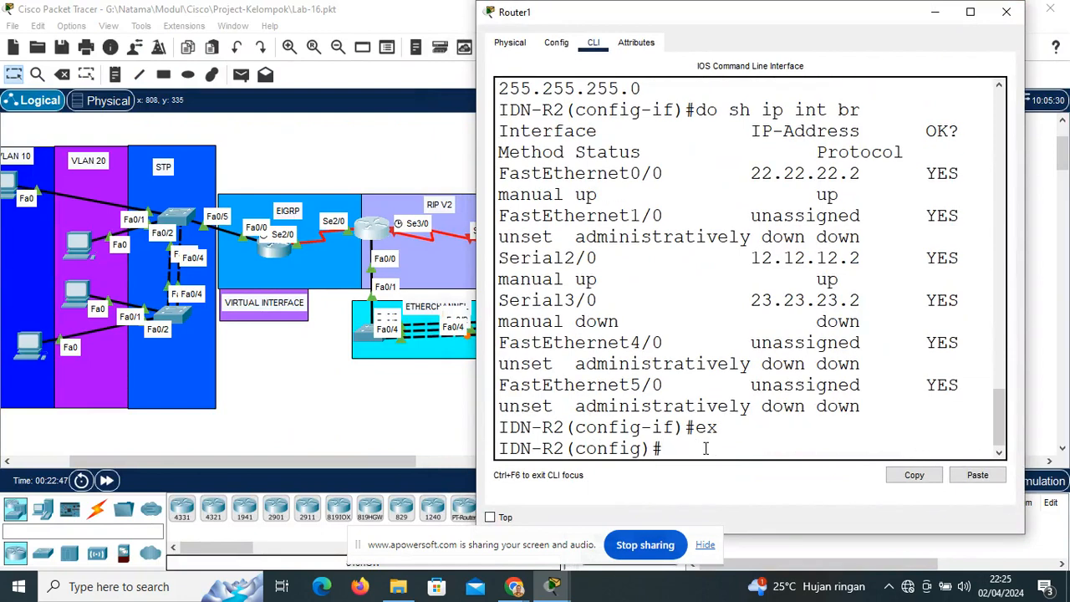
pyautogui.write('rou')
pyautogui.press('Tab')
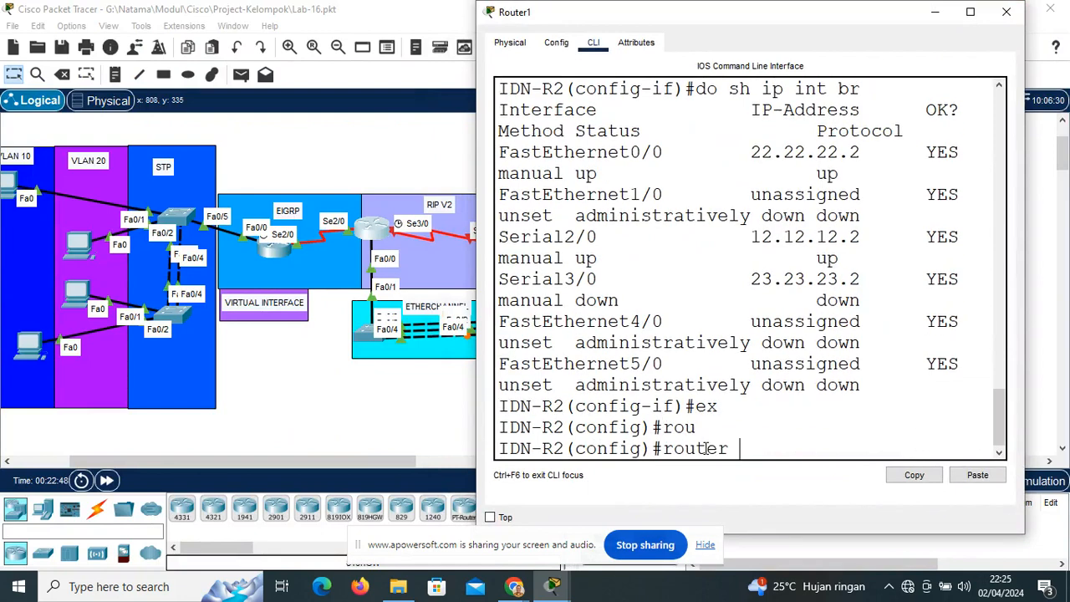
pyautogui.write('ei')
pyautogui.press('Tab')
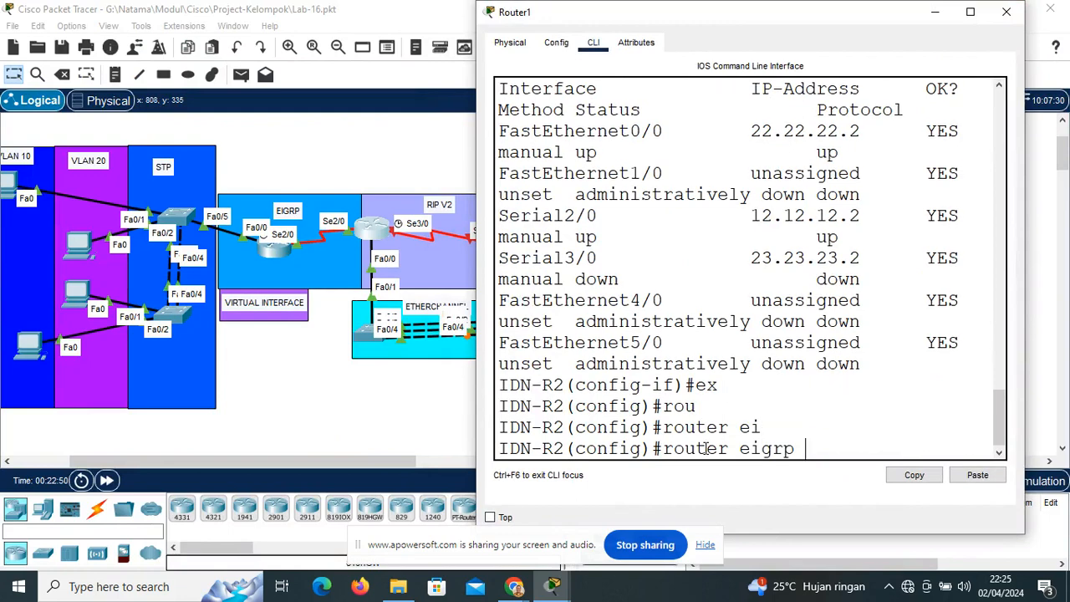
pyautogui.write('100')
pyautogui.press('Return')
pyautogui.write('net')
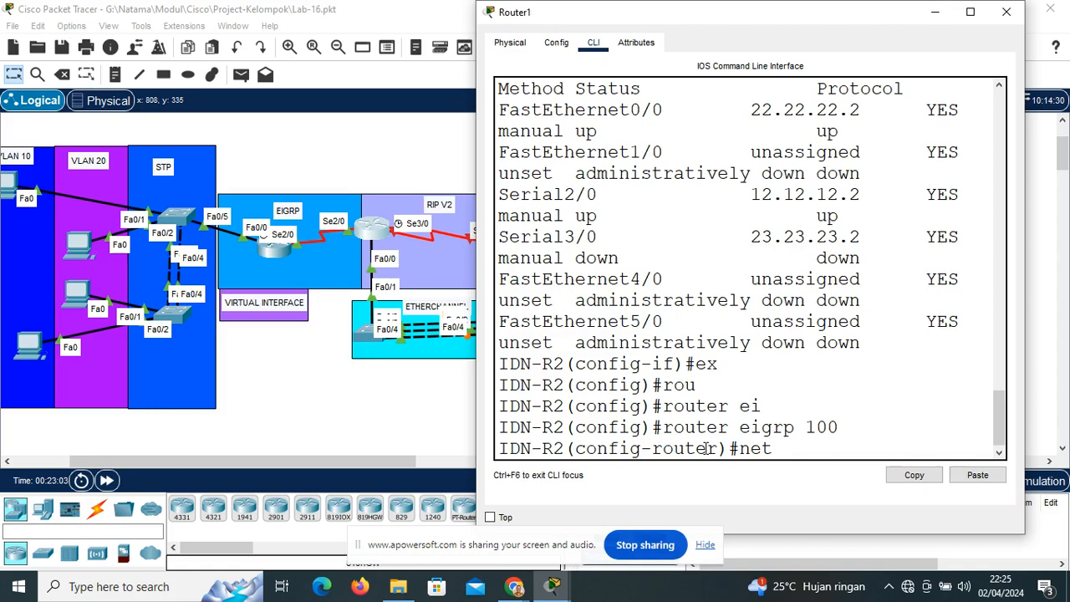
pyautogui.write('12.12.12.0')
pyautogui.press('Return')
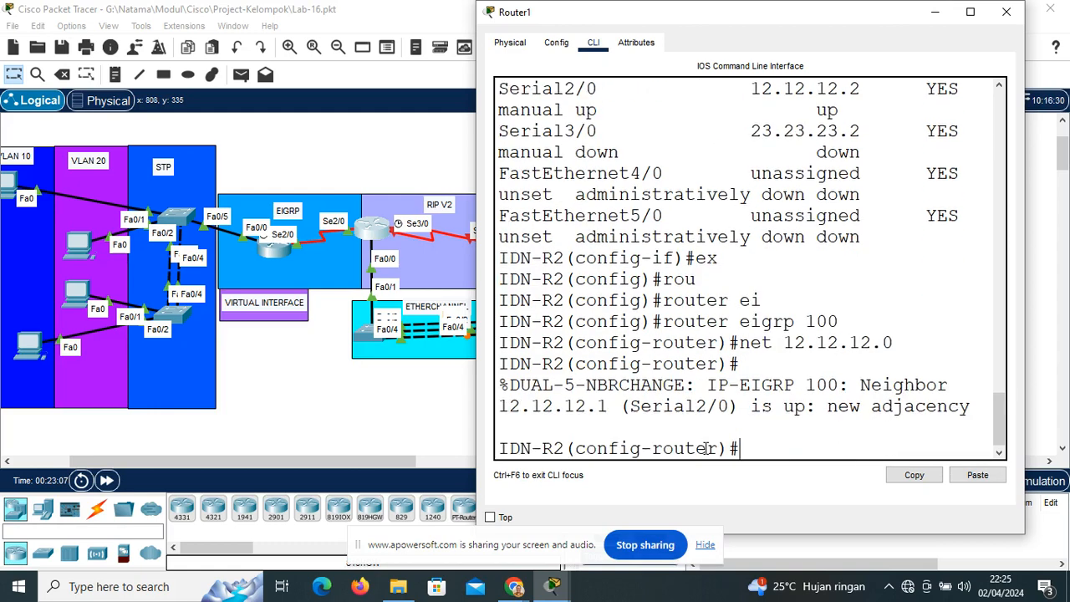
# Disable automatic route summarization for EIGRP 100 on IDN-R2
pyautogui.write('no aut')
pyautogui.press('Tab')
pyautogui.press('Return')
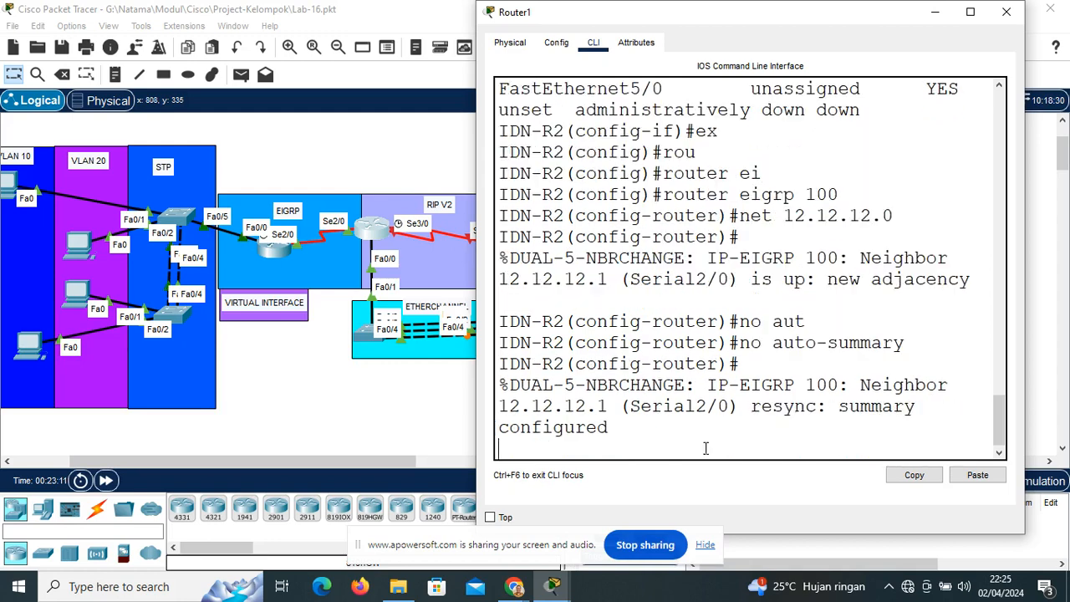
pyautogui.press('Return')
# Redistribute RIP into EIGRP 100 on IDN-R2 with metric 1 1 1 1 1 and leave the EIGRP configuration
pyautogui.write('red')
pyautogui.press('Tab')
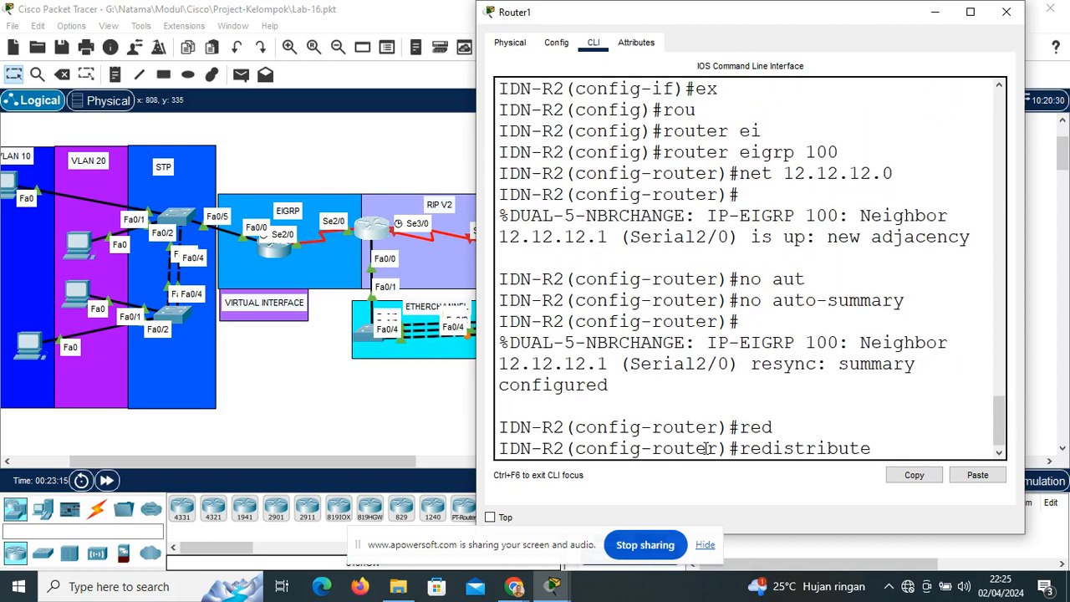
pyautogui.write('ri')
pyautogui.press('Tab')
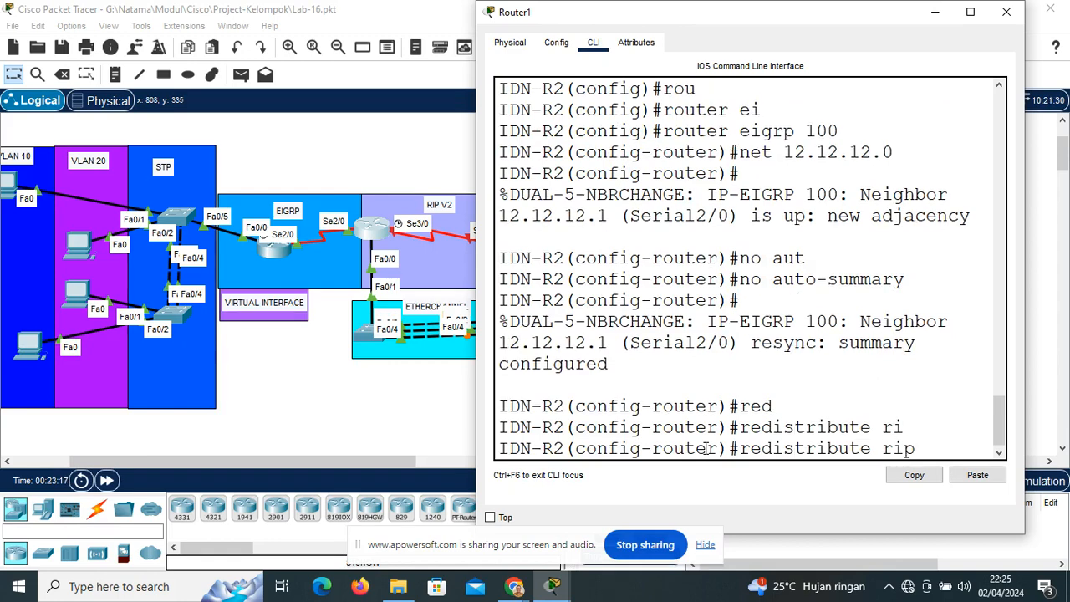
pyautogui.write('met')
pyautogui.press('Tab')
pyautogui.write('1 1 1 1 1')
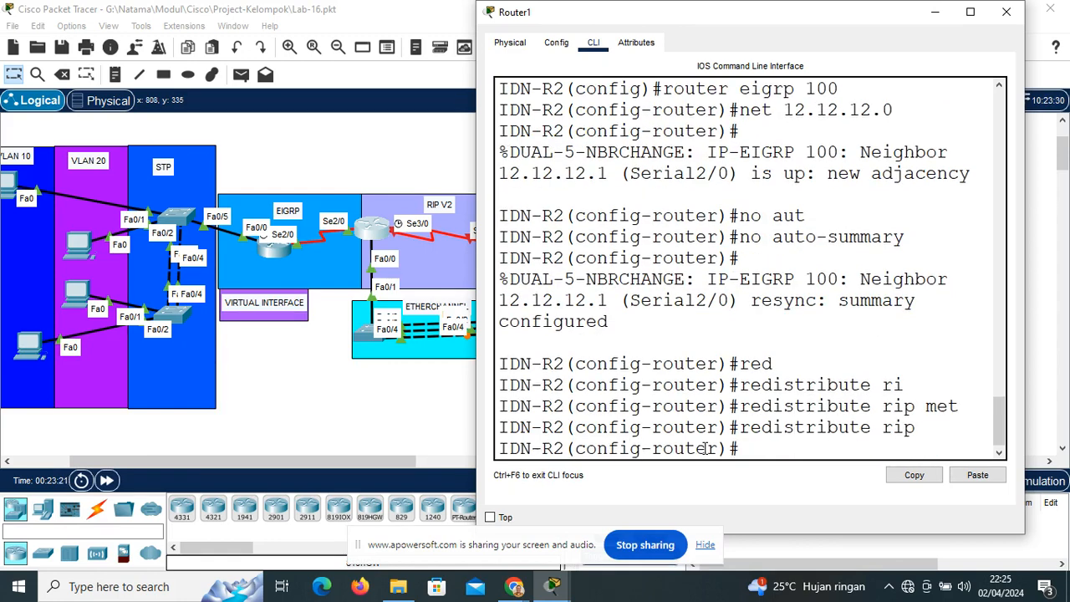
pyautogui.press('Return')
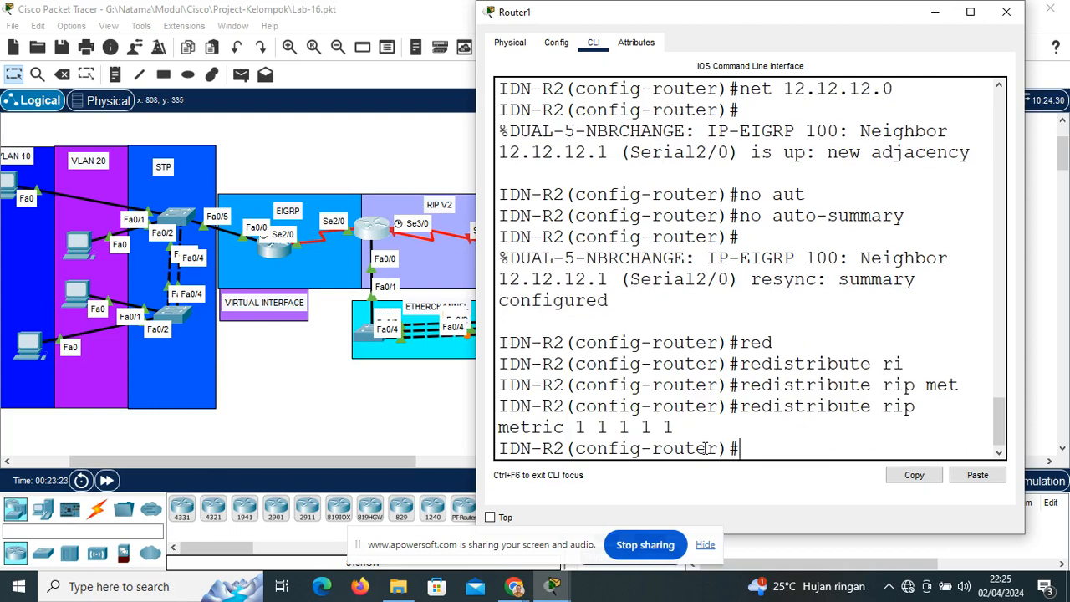
pyautogui.write('ex')
pyautogui.press('Return')
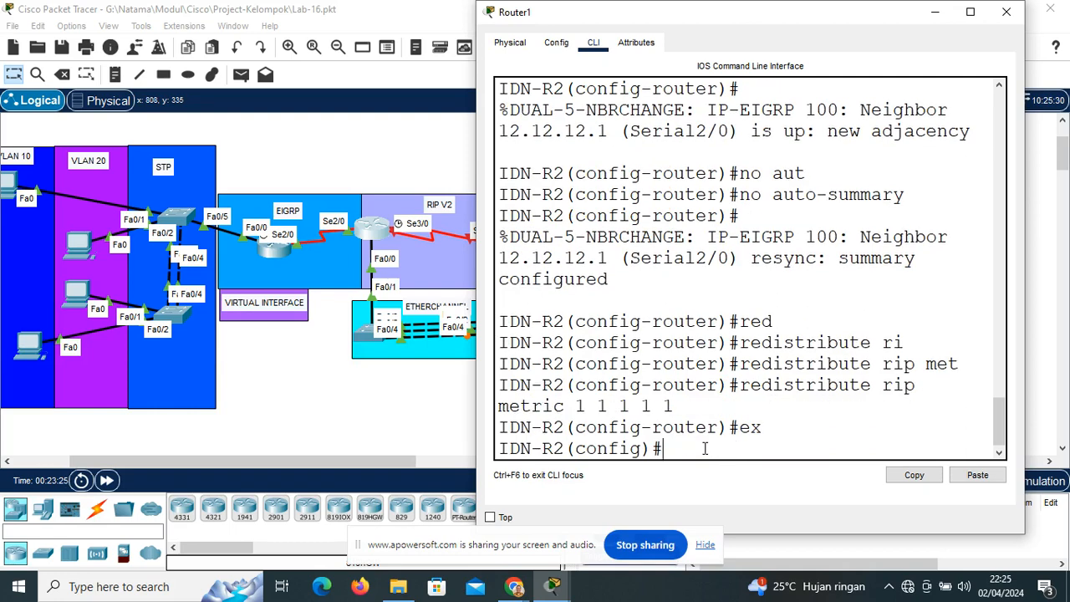
# Start the RIP routing process on IDN-R2 and set it to version 2
pyautogui.write('rou')
pyautogui.press('Tab')
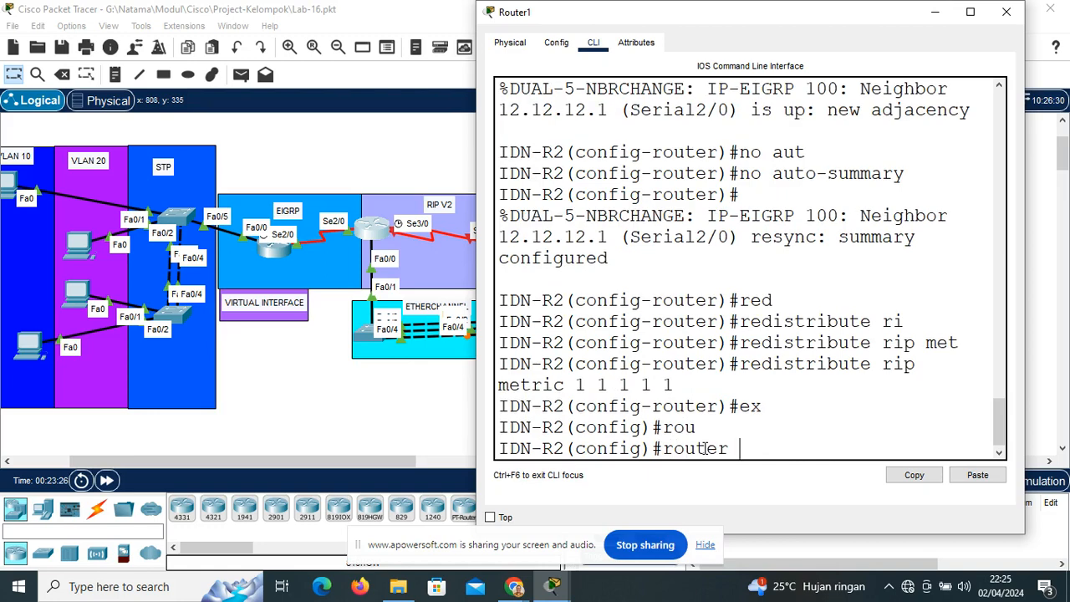
pyautogui.write('ri')
pyautogui.press('Tab')
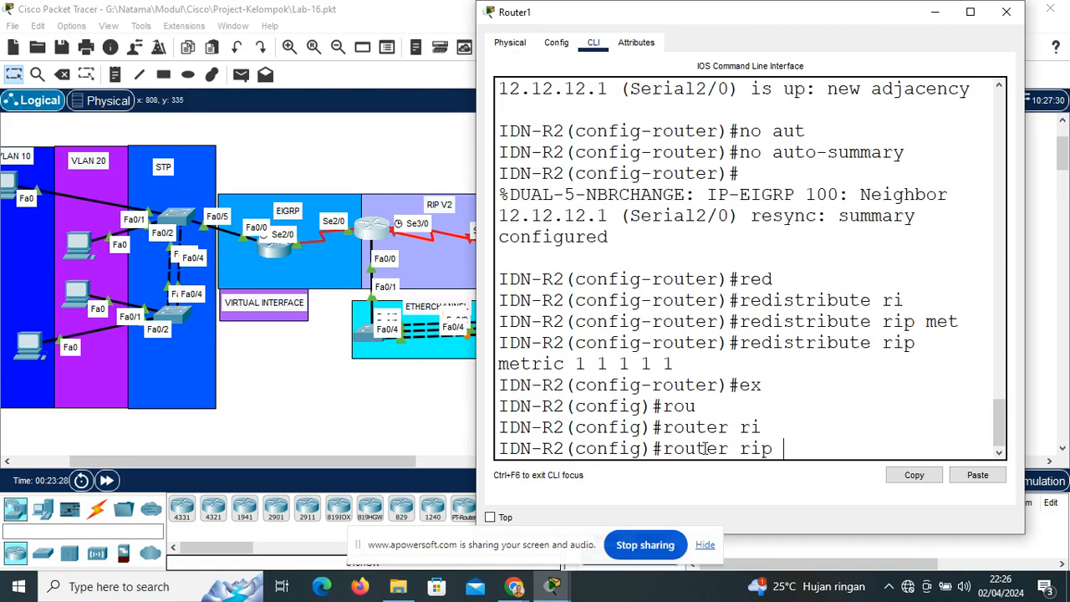
pyautogui.press('Return')
pyautogui.write('ver 2')
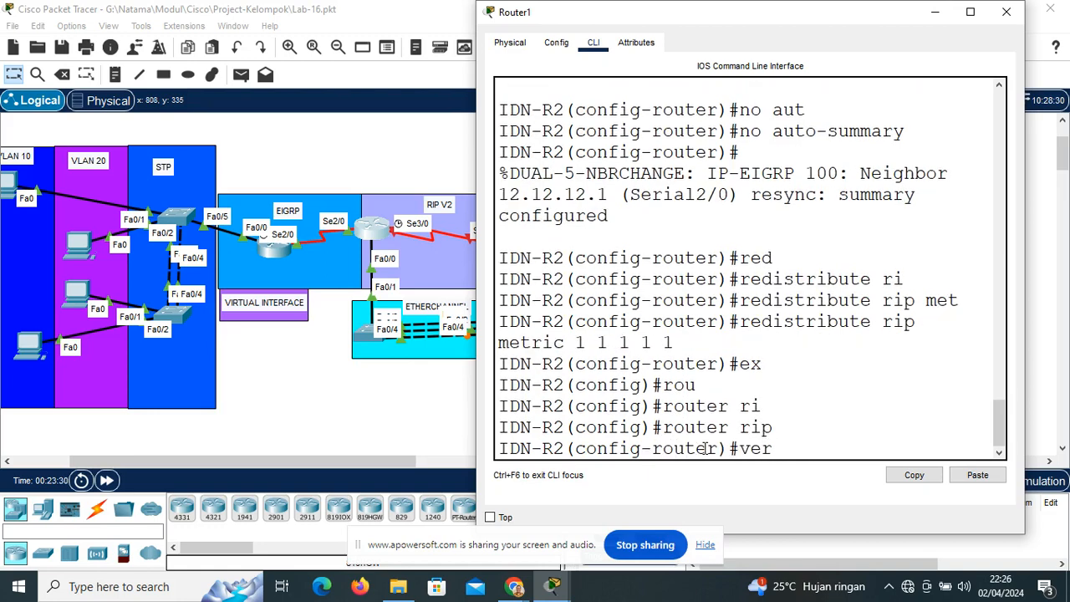
pyautogui.press('Return')
# Advertise networks 22.22.22.0 and 23.23.23.0 in RIP on IDN-R2
pyautogui.write('net')
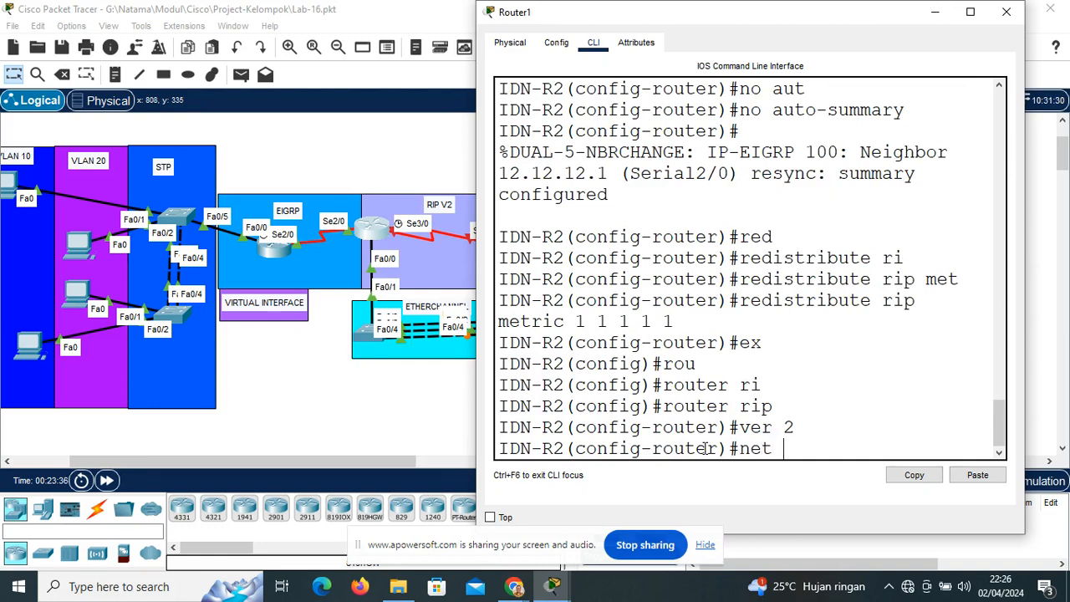
pyautogui.write('22.22.22.0')
pyautogui.press('Return')
pyautogui.write('net 23.23.23.0')
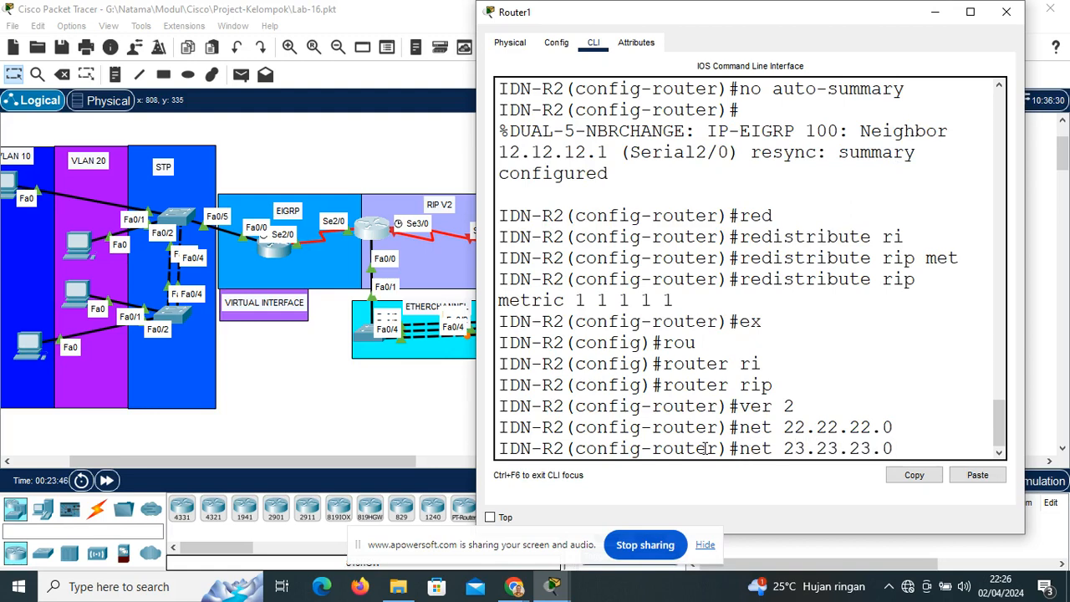
pyautogui.press('Return')
# Redistribute EIGRP 100 into RIP on IDN-R2 with metric 1 and leave the RIP configuration
pyautogui.write('res')
pyautogui.press('Tab')
pyautogui.press('BackSpace')
pyautogui.write('d')
pyautogui.press('Tab')
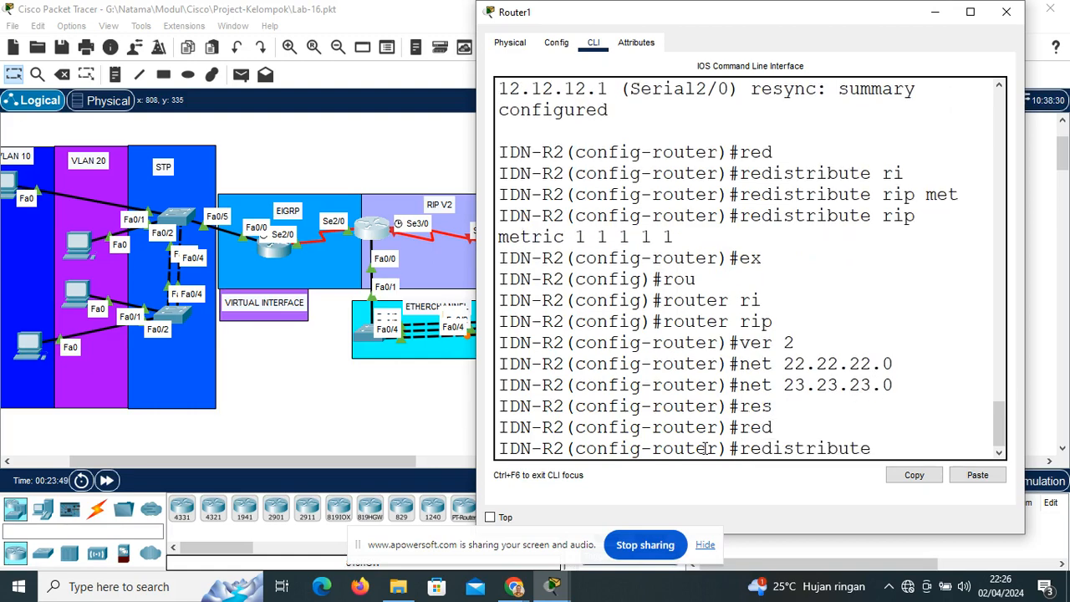
pyautogui.write('ei')
pyautogui.press('Tab')
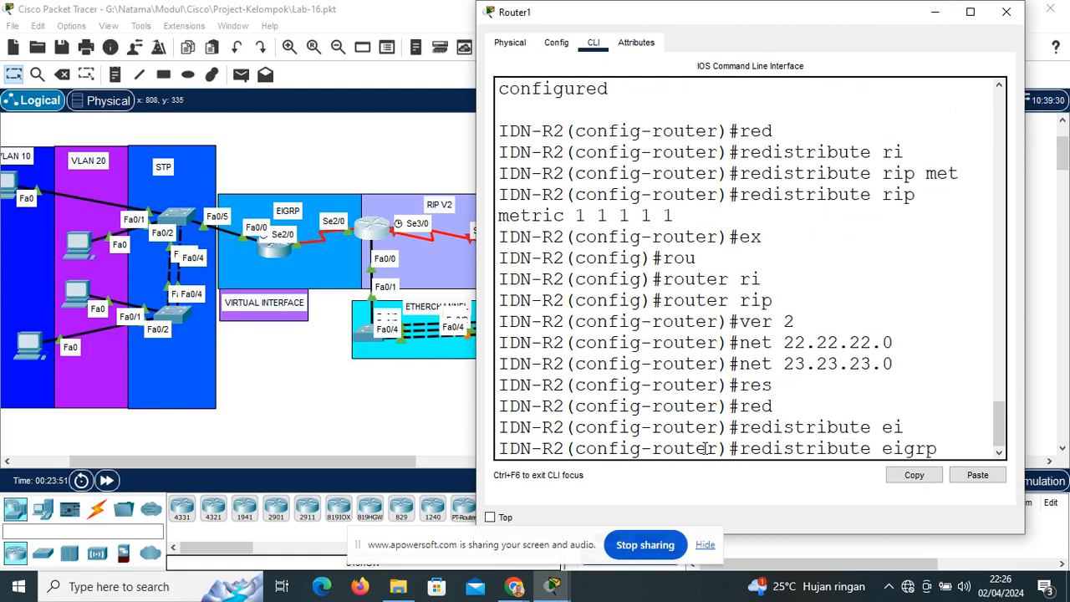
pyautogui.write('100 met')
pyautogui.press('Tab')
pyautogui.write('1')
pyautogui.press('Return')
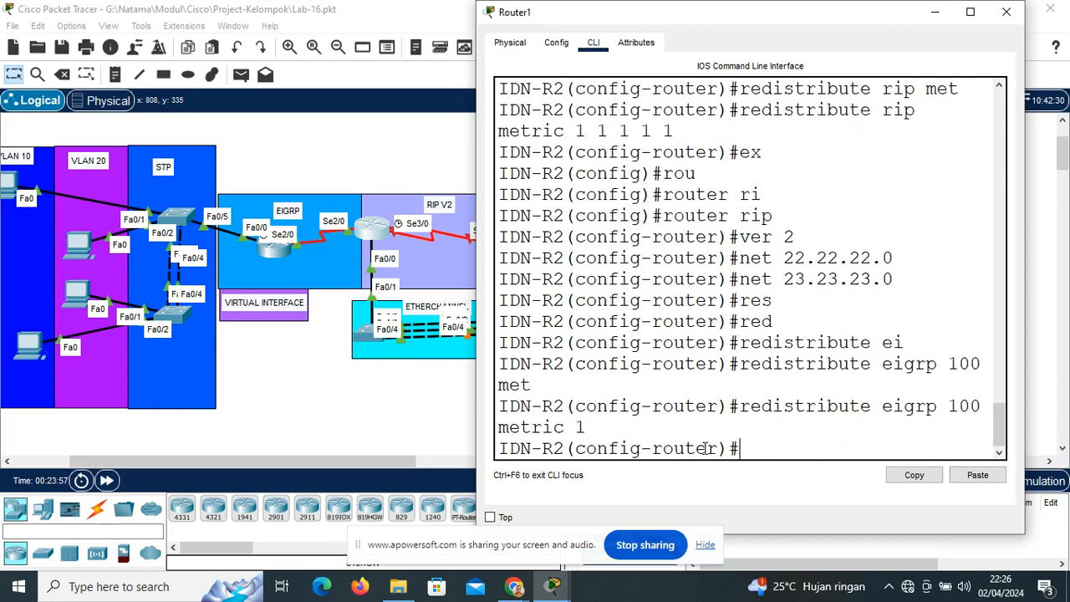
pyautogui.write('ex')
pyautogui.press('Return')
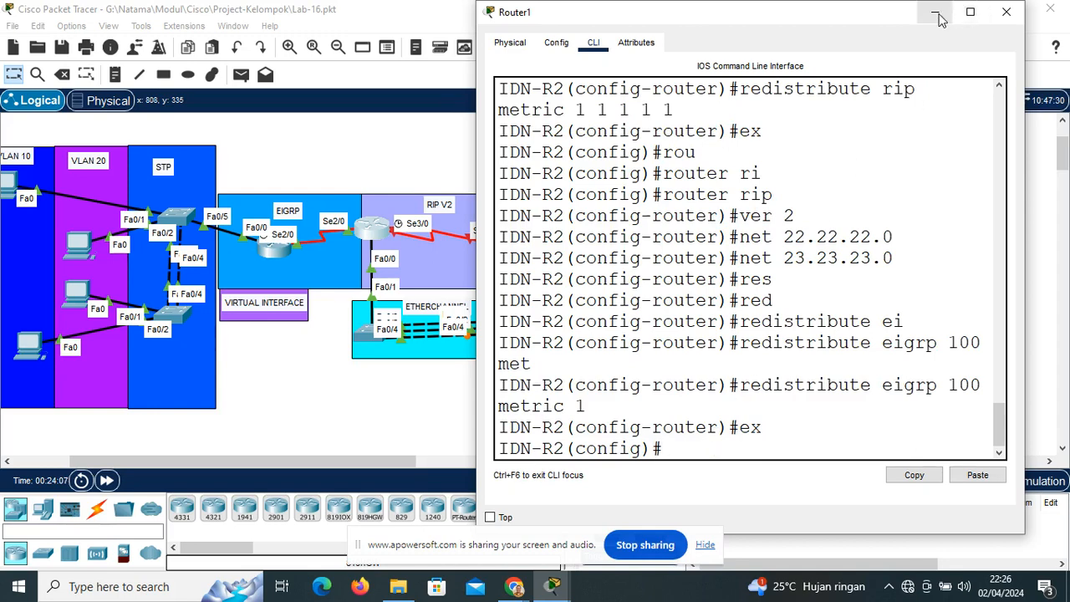
# Save the running configuration on IDN-R2 and on IDN-R1
pyautogui.write('do wr')
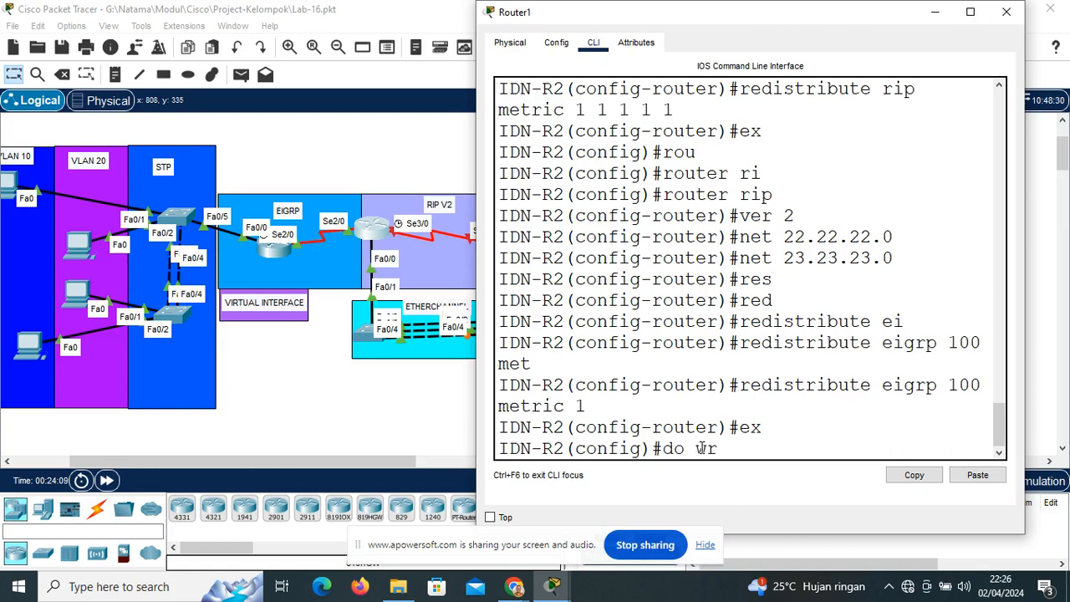
pyautogui.press('Return')
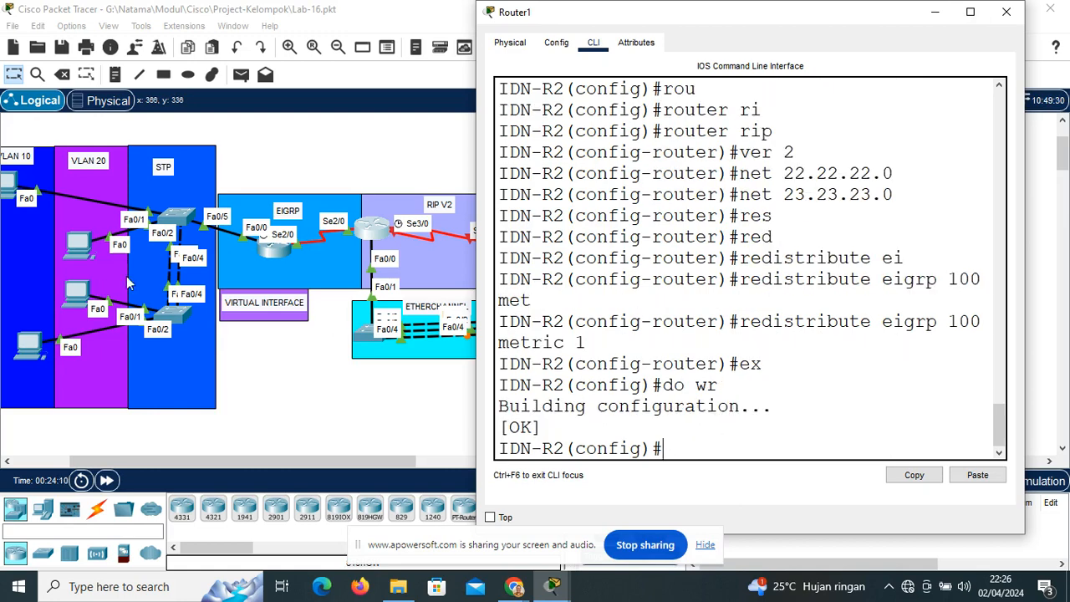
pyautogui.click(288, 261)
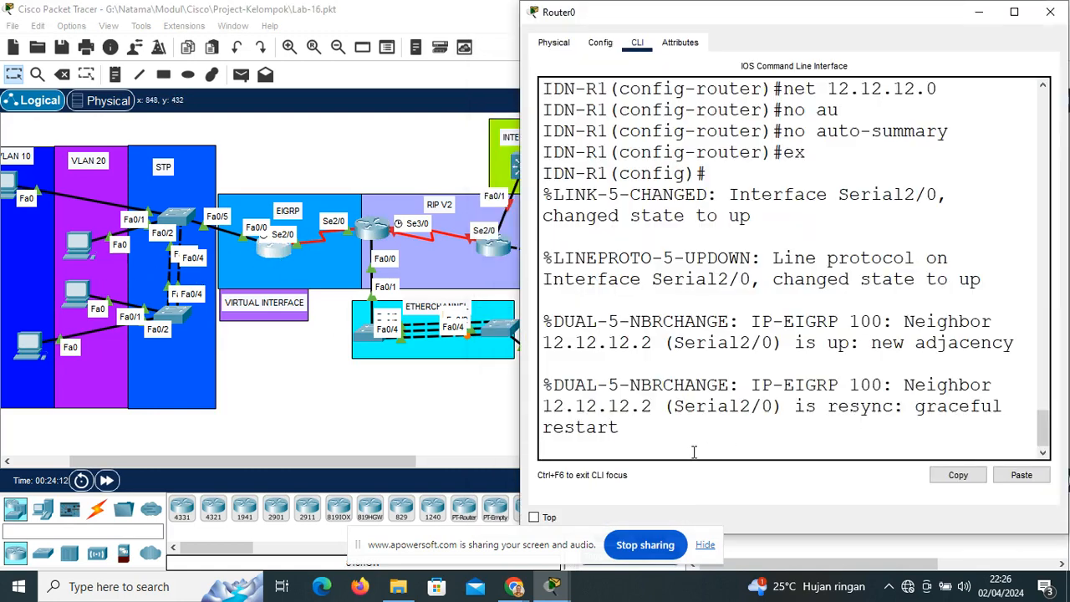
pyautogui.press('Return')
pyautogui.write('do wr')
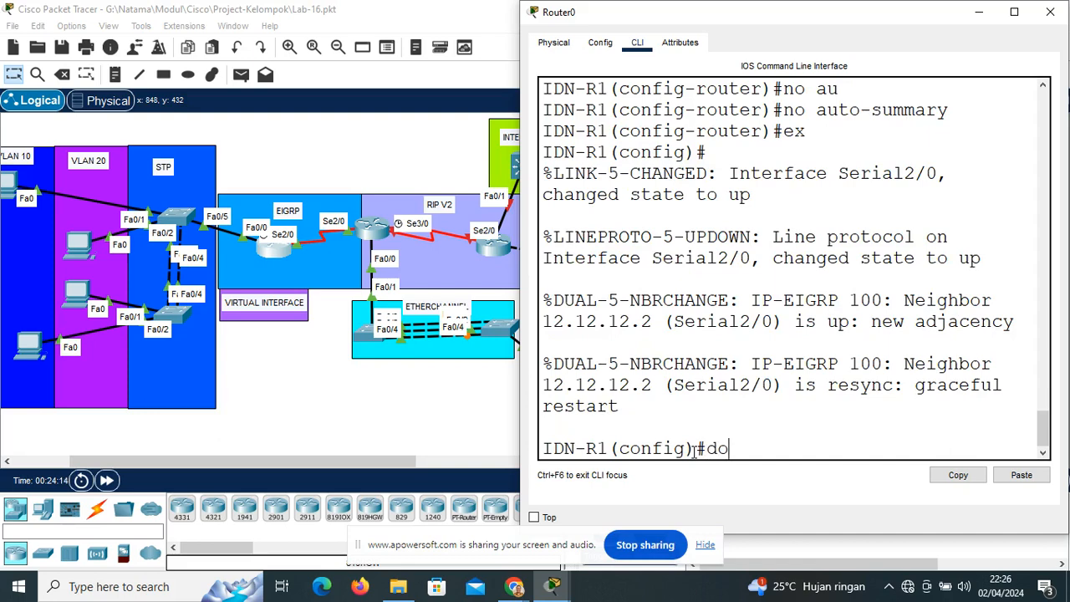
pyautogui.press('Return')
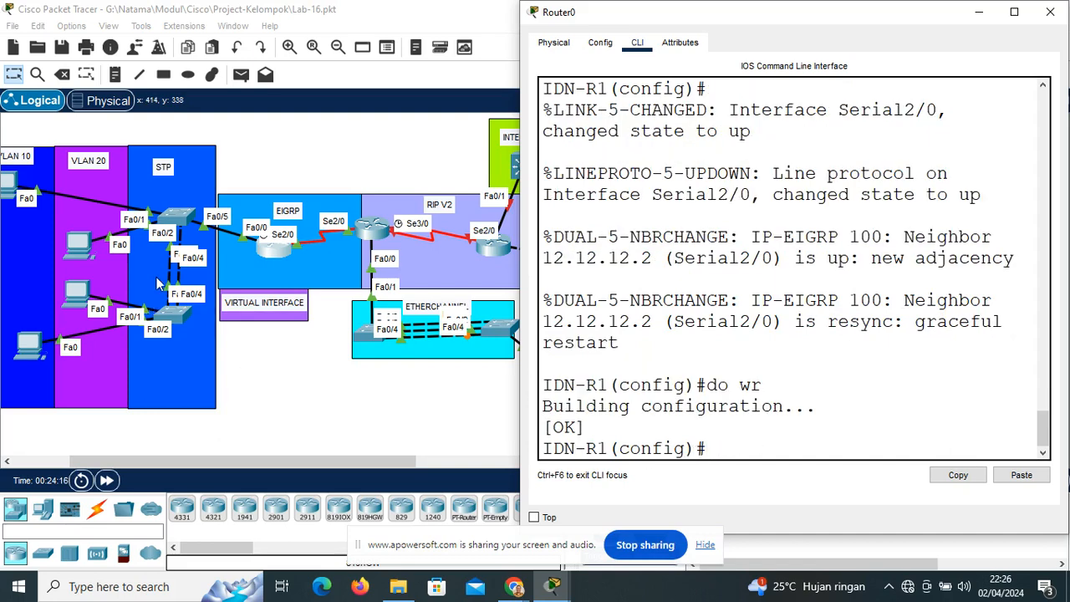
# Save the running configuration on IDN-SW1, leave its interface configuration and put its window away
pyautogui.click(178, 221)
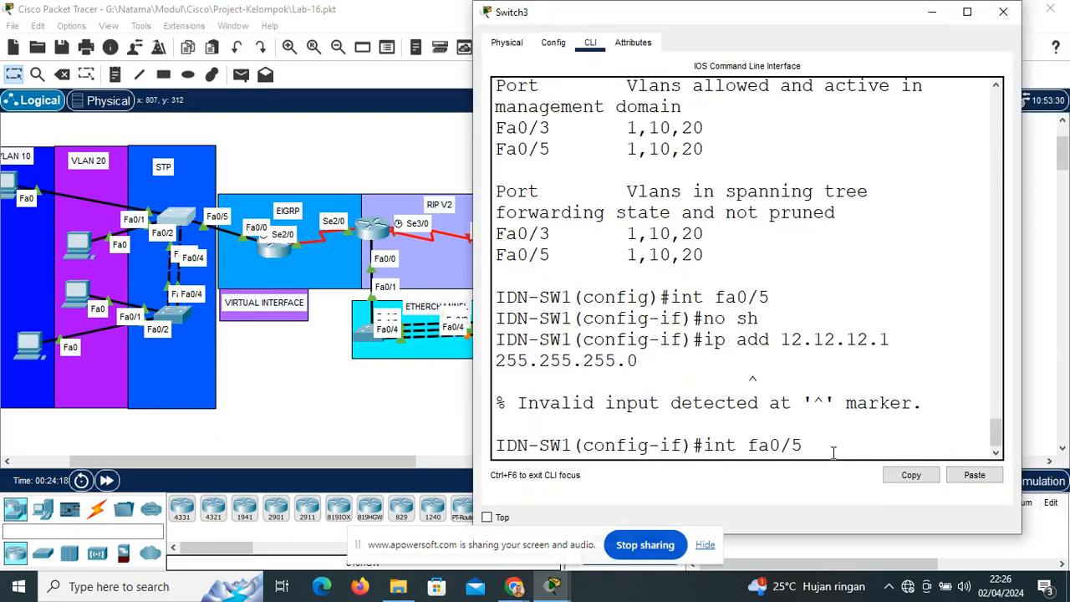
pyautogui.press('Return')
pyautogui.write('do wr')
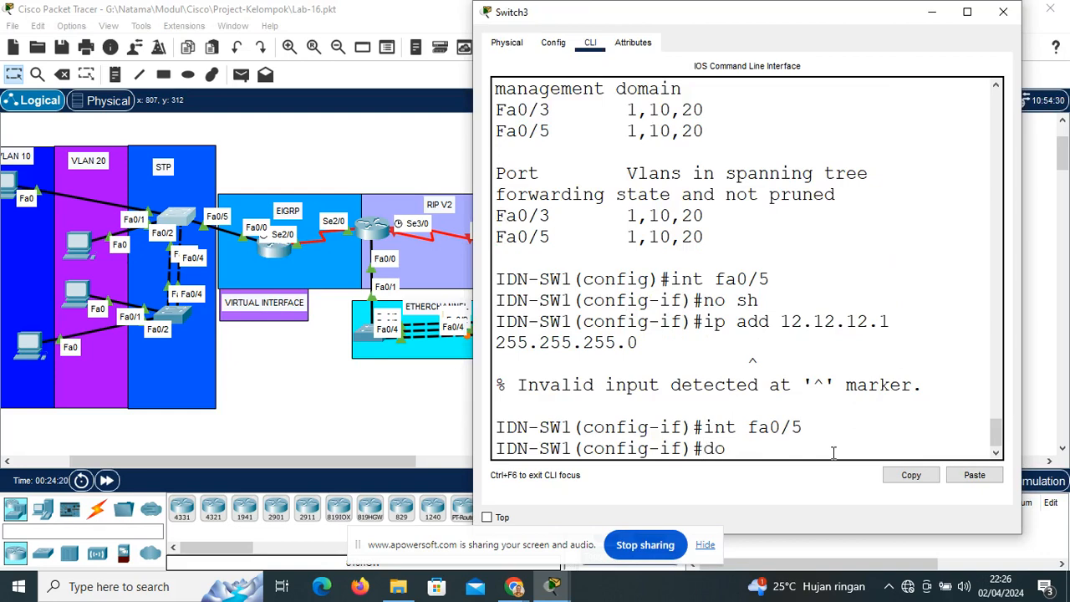
pyautogui.press('Return')
pyautogui.write('ex')
pyautogui.press('Return')
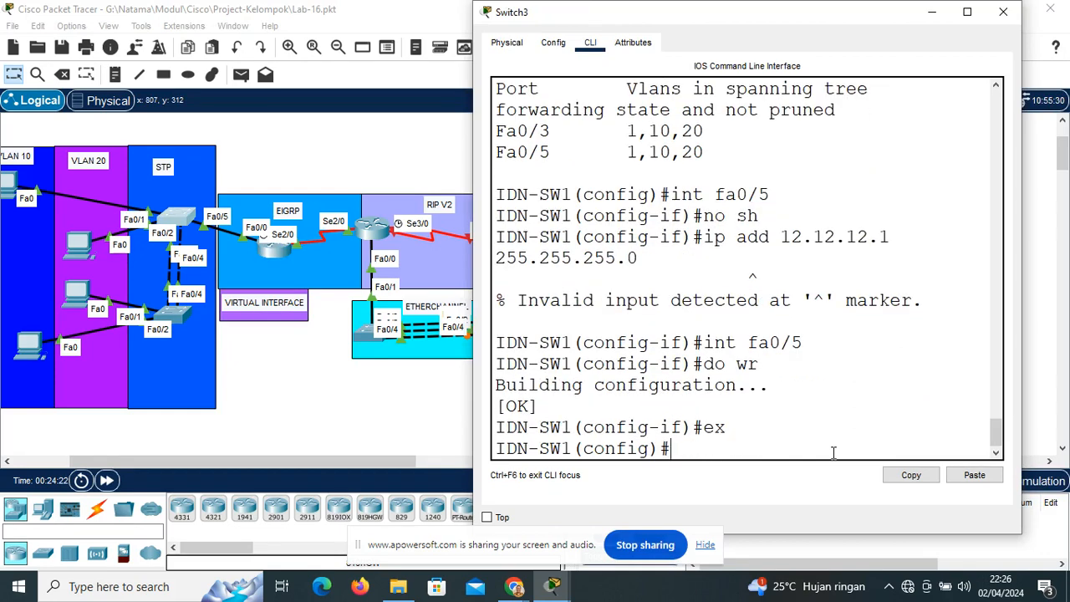
pyautogui.click(920, 13)
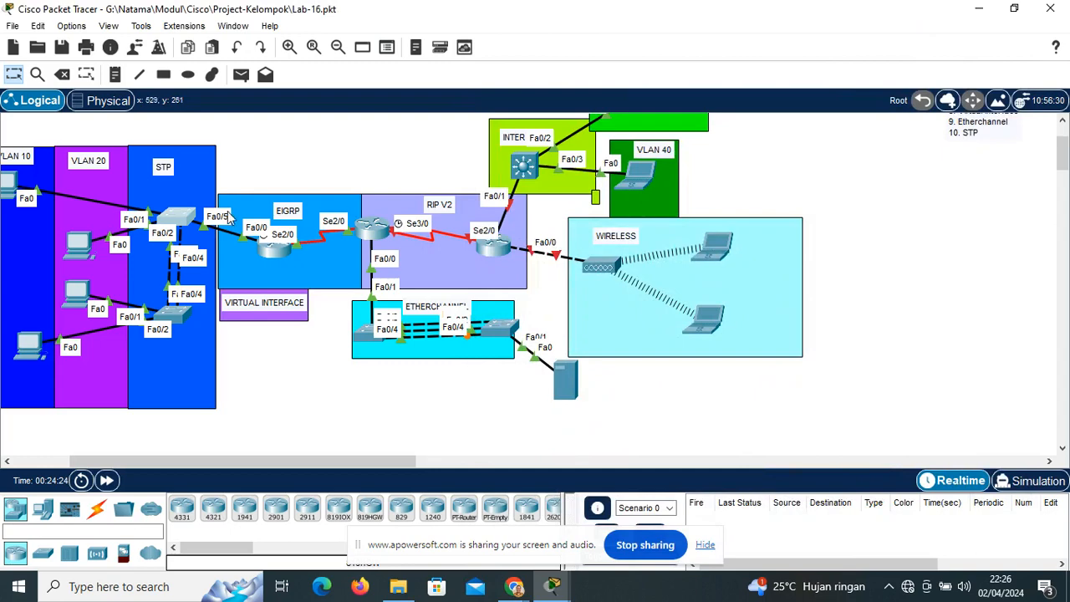
# Open the command line of Router2, which links the RIP V2 area to the wireless network, and start its console session
pyautogui.click(493, 244)
pyautogui.moveTo(203, 460); pyautogui.dragTo(214, 461)
pyautogui.doubleClick(460, 261)
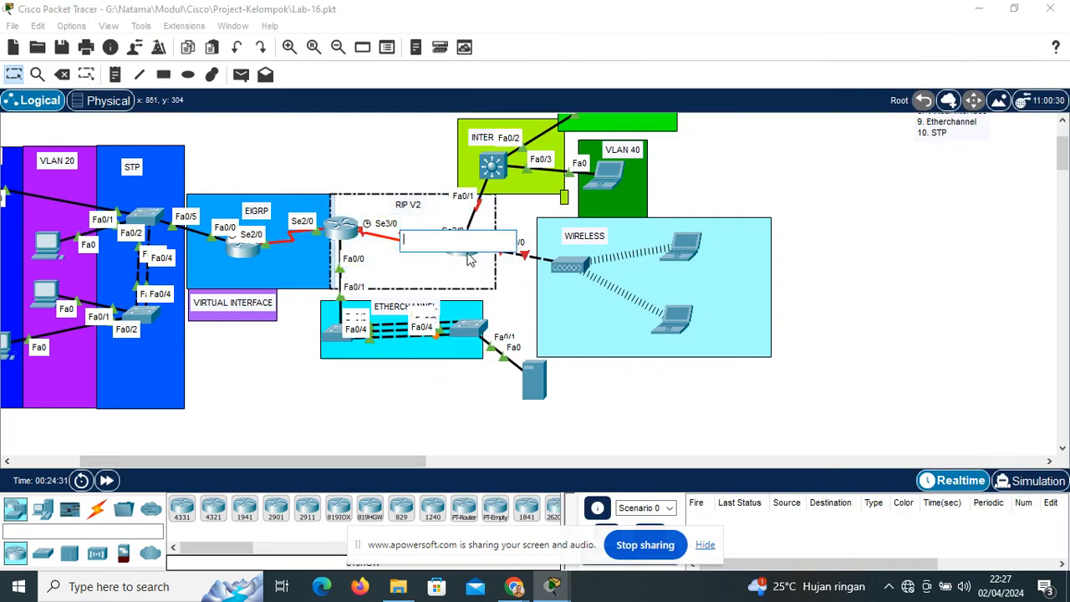
pyautogui.click(470, 255)
pyautogui.moveTo(433, 21); pyautogui.dragTo(741, 20)
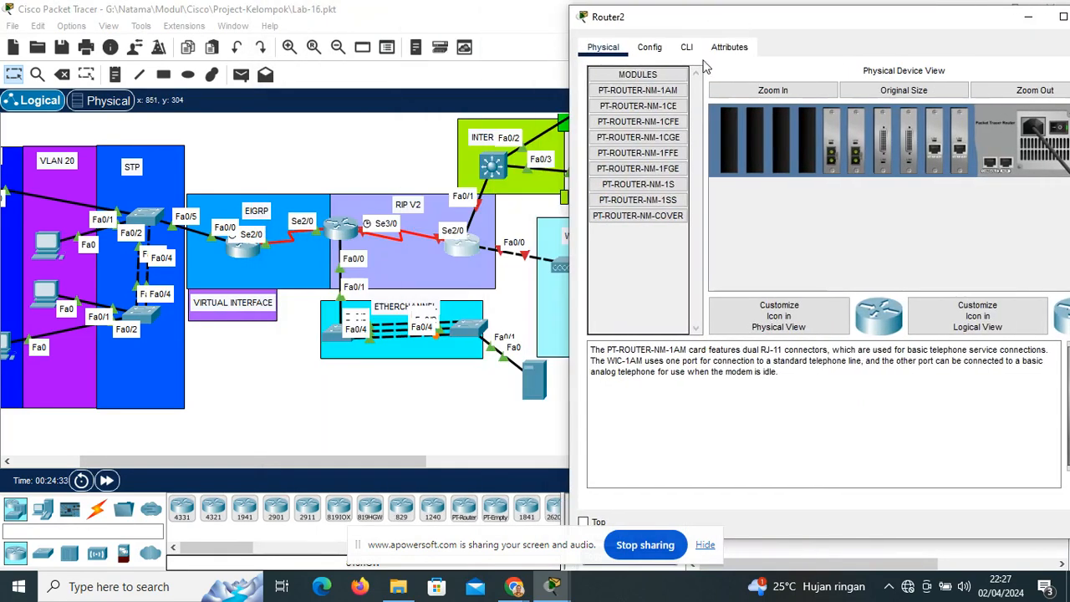
pyautogui.click(686, 49)
pyautogui.click(700, 447)
pyautogui.press('Return')
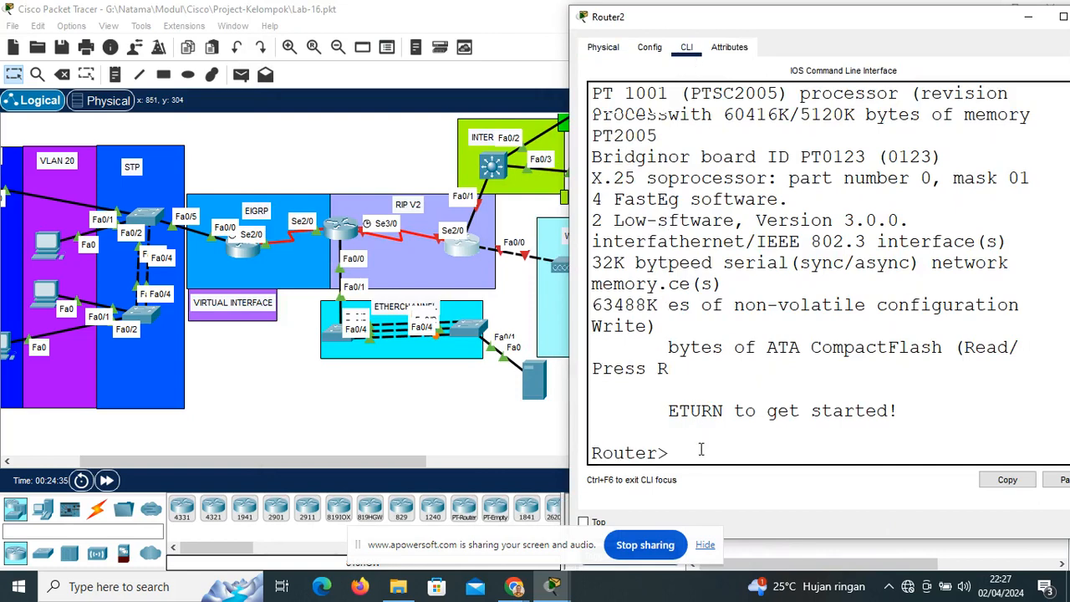
# Enter global configuration mode on Router2 and set its hostname to IDN-R3
pyautogui.write('en')
pyautogui.press('Return')
pyautogui.write('conf t')
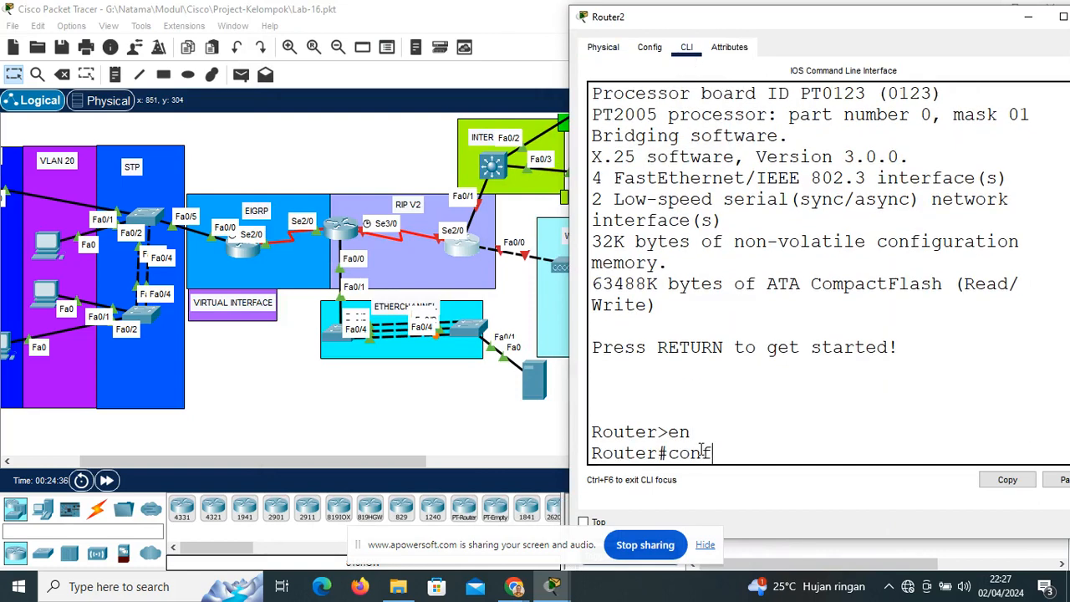
pyautogui.press('Return')
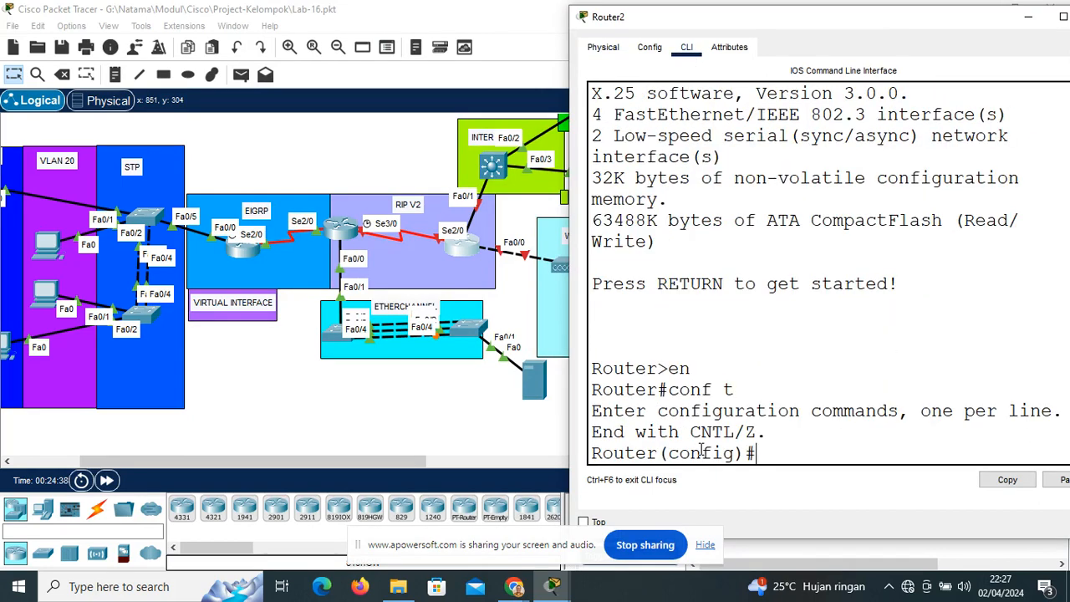
pyautogui.write('ho IDN-R3')
pyautogui.press('Return')
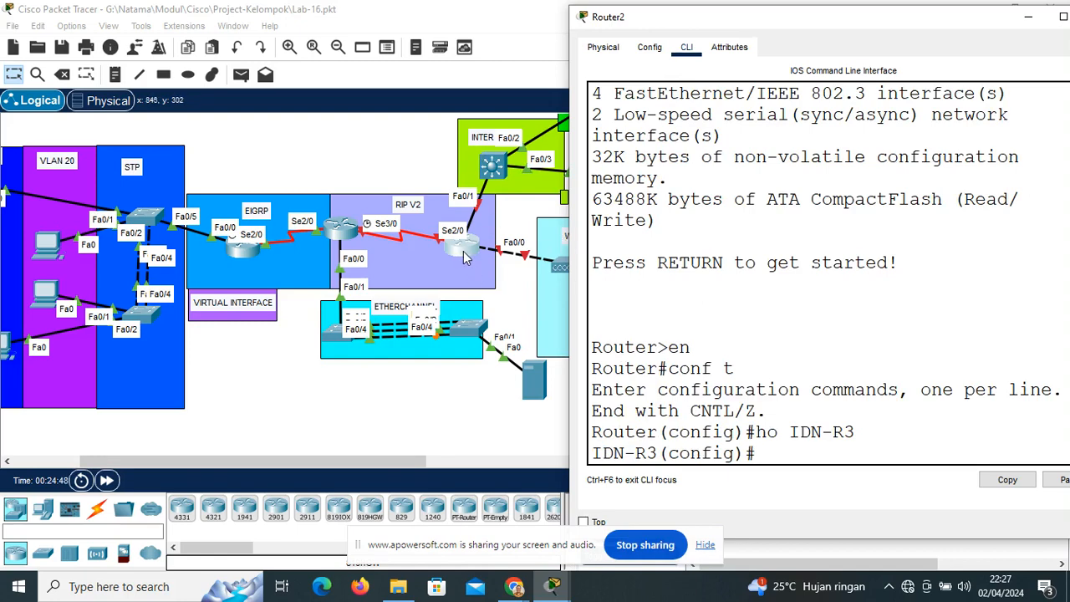
# Enable interface FastEthernet0/0 on IDN-R3 and assign it 44.44.44.3 with mask 255.255.255.0
pyautogui.write('int fa0/0')
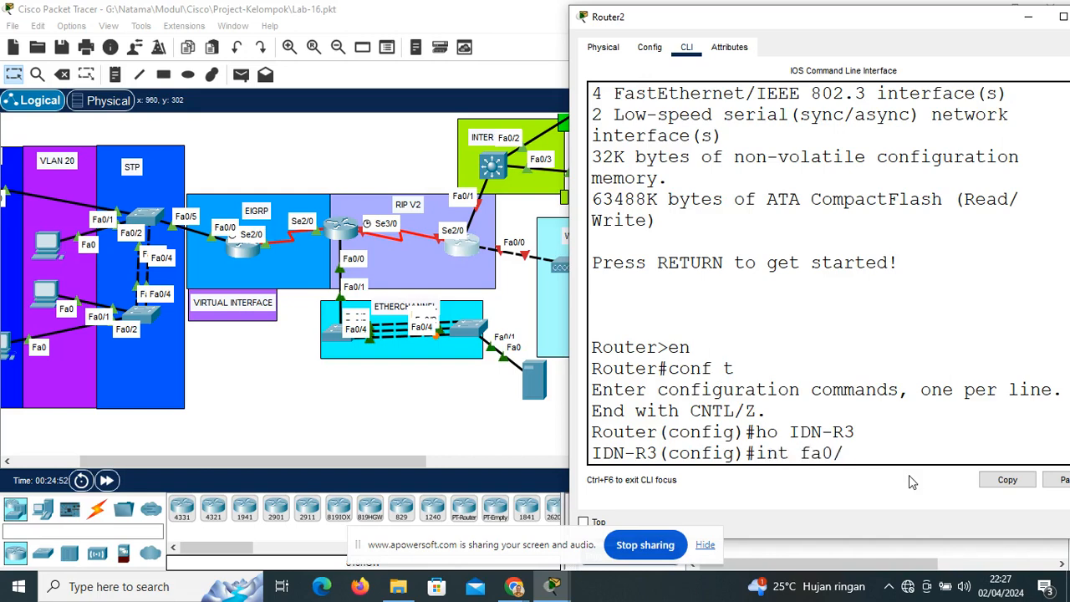
pyautogui.press('Return')
pyautogui.write('no sh')
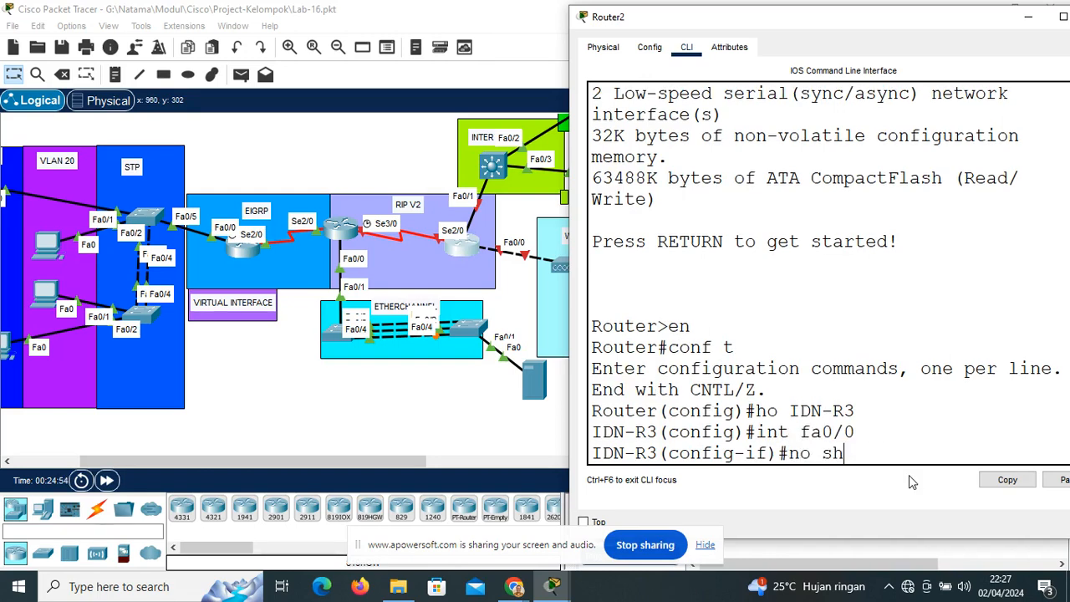
pyautogui.press('Return')
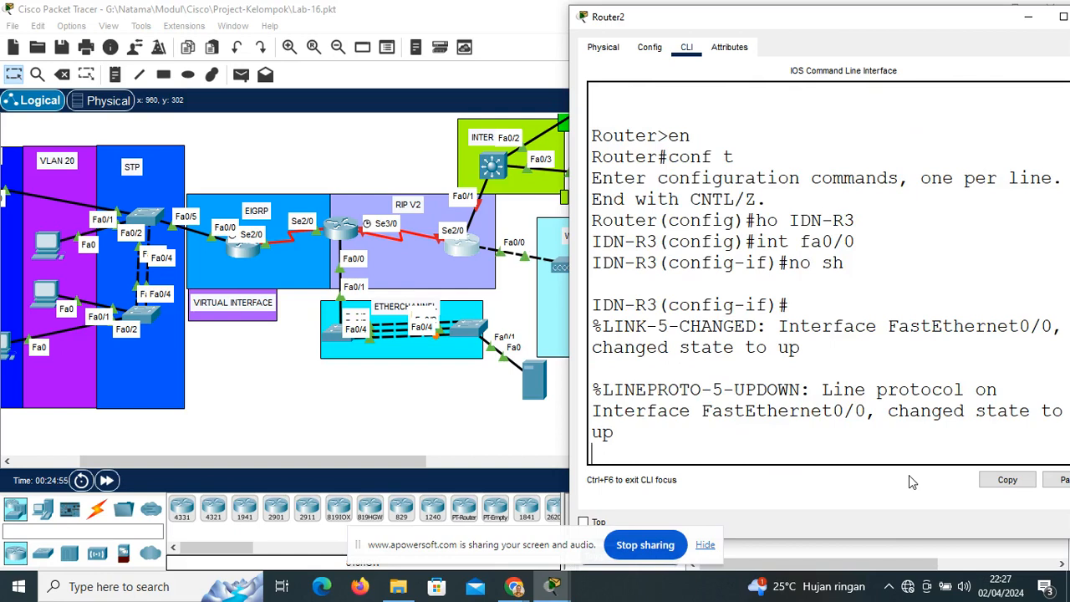
pyautogui.press('Return')
pyautogui.write('ip a')
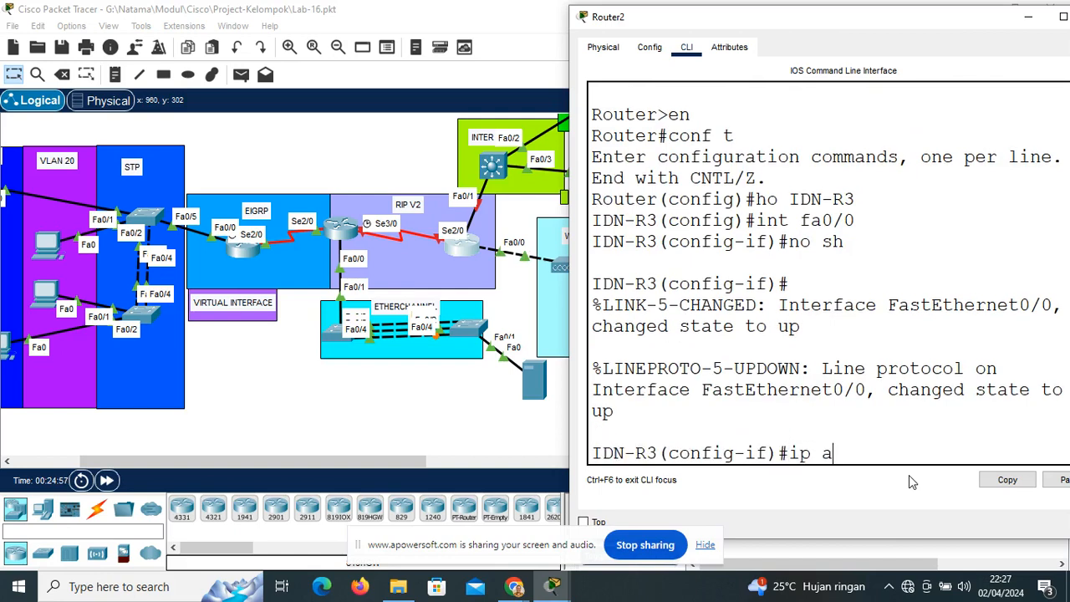
pyautogui.write('dd 44.44.44.')
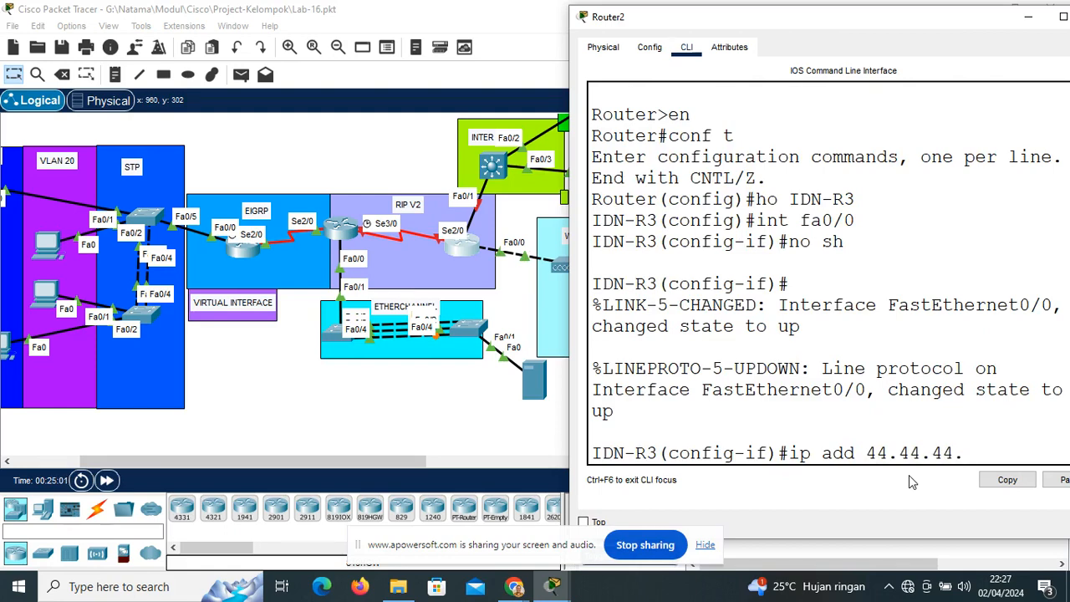
pyautogui.write('3 255.255.255.')
pyautogui.write('0')
pyautogui.press('Return')
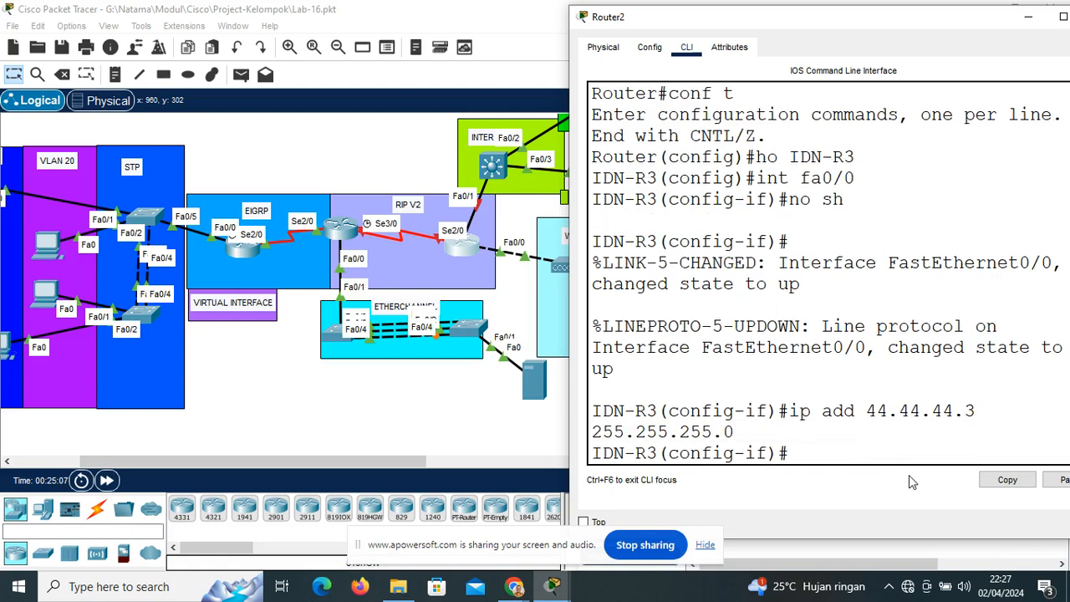
# Enable interface Serial2/0 on IDN-R3 and assign it 23.23.23.3 with mask 255.255.255.0
pyautogui.write('int s2/0')
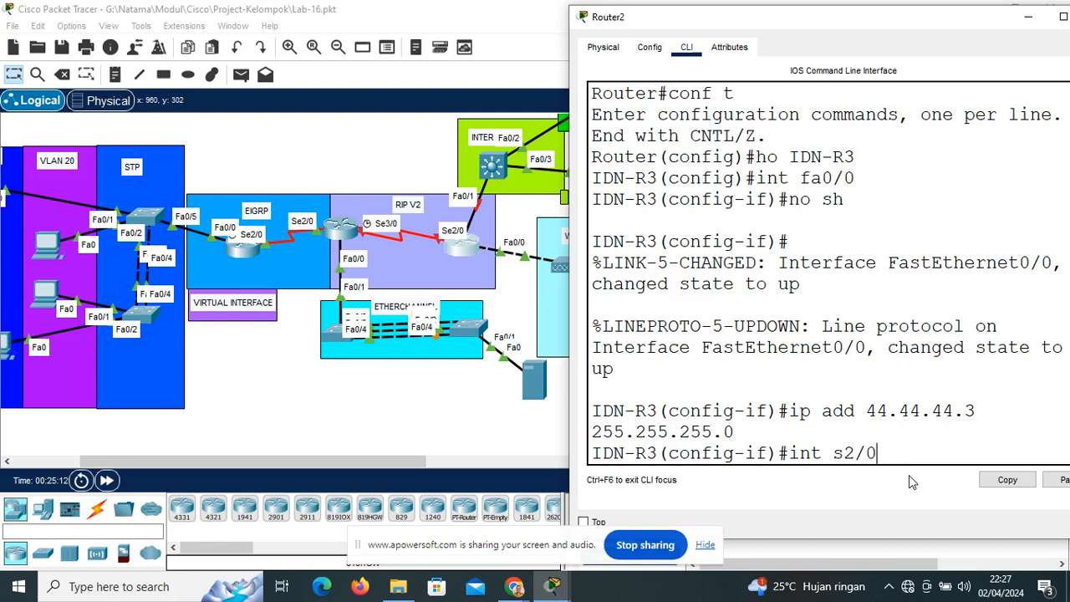
pyautogui.press('Return')
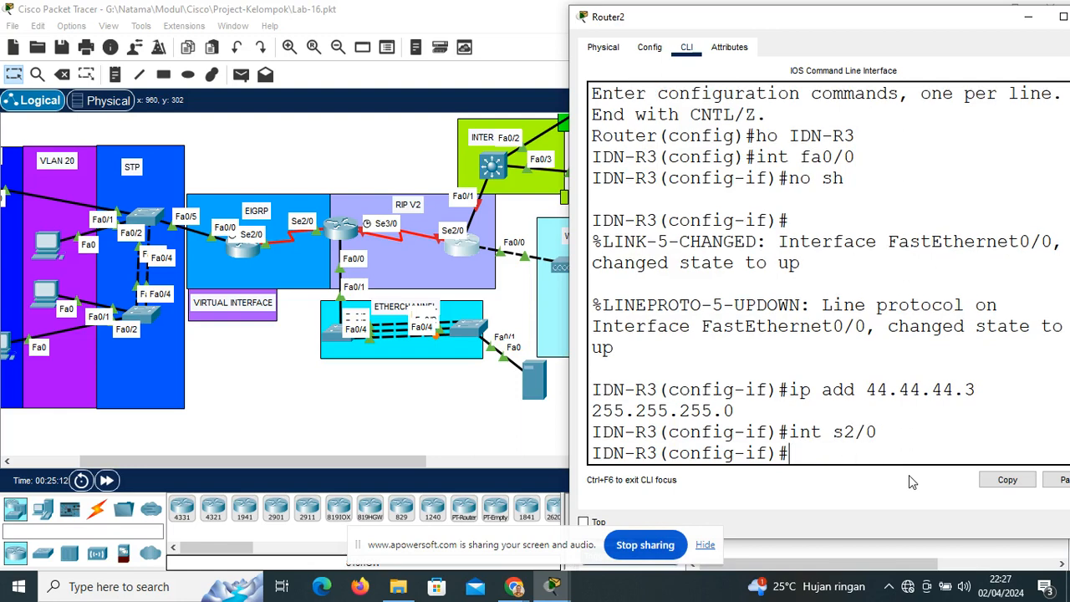
pyautogui.write('no sh')
pyautogui.press('Return')
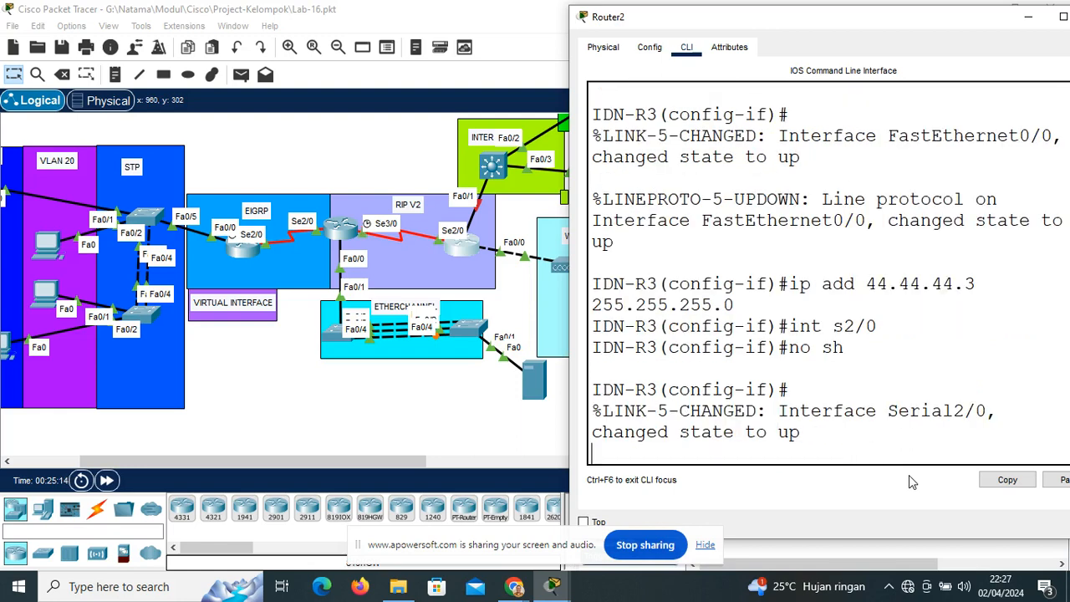
pyautogui.press('Return')
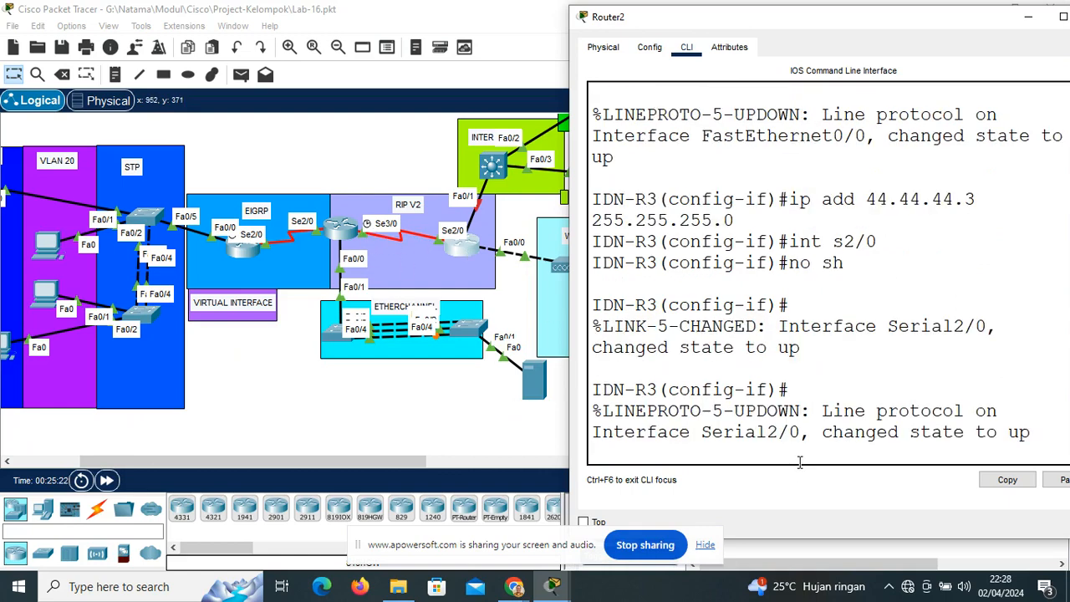
pyautogui.press('Return')
pyautogui.write('ip add ')
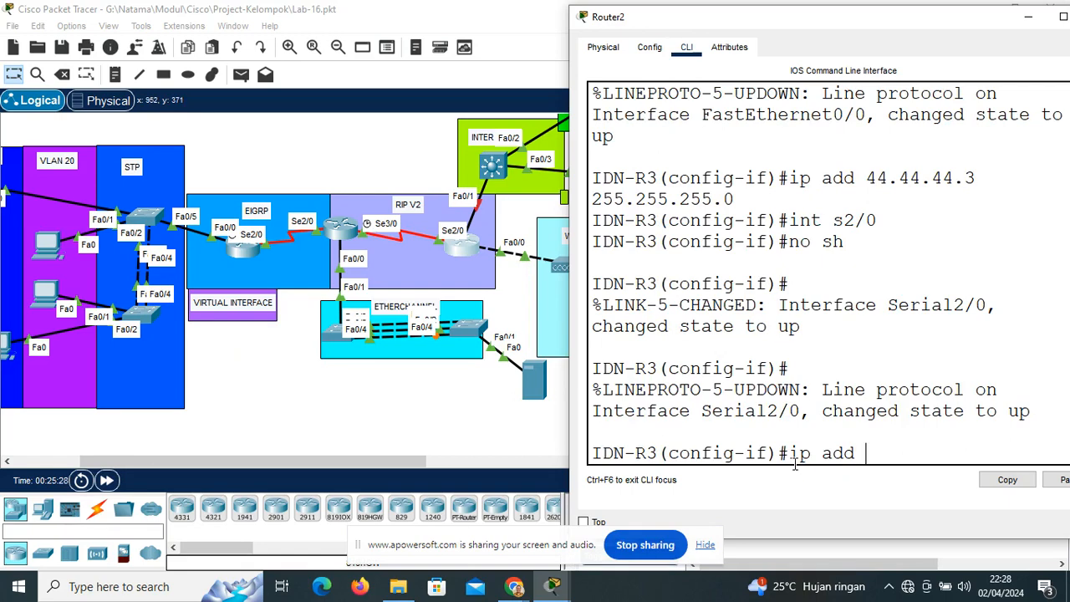
pyautogui.write('23.23.23.3')
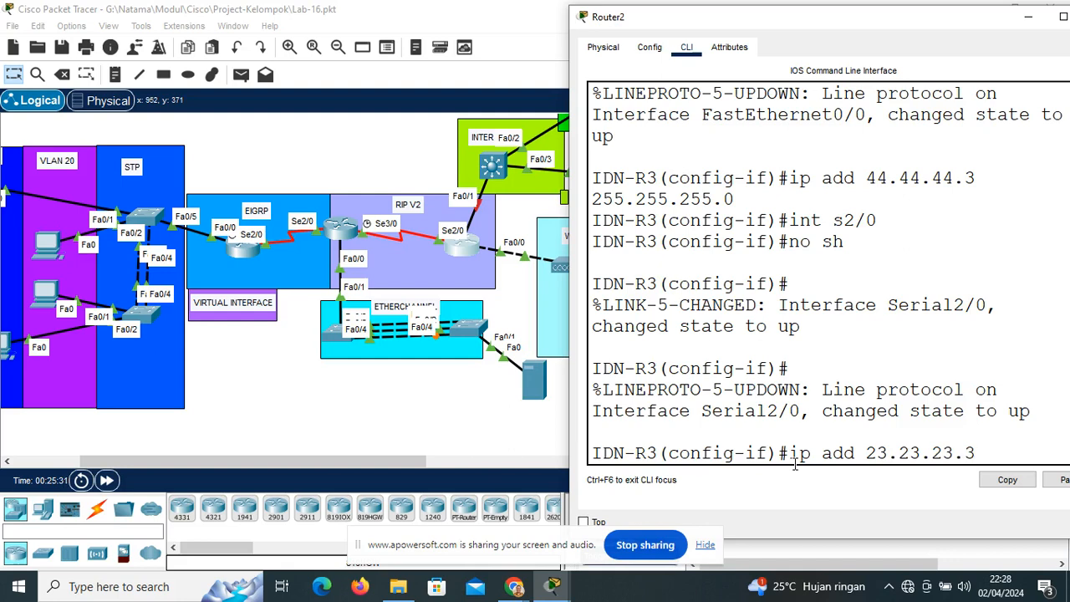
pyautogui.write(' 255.255.255.25')
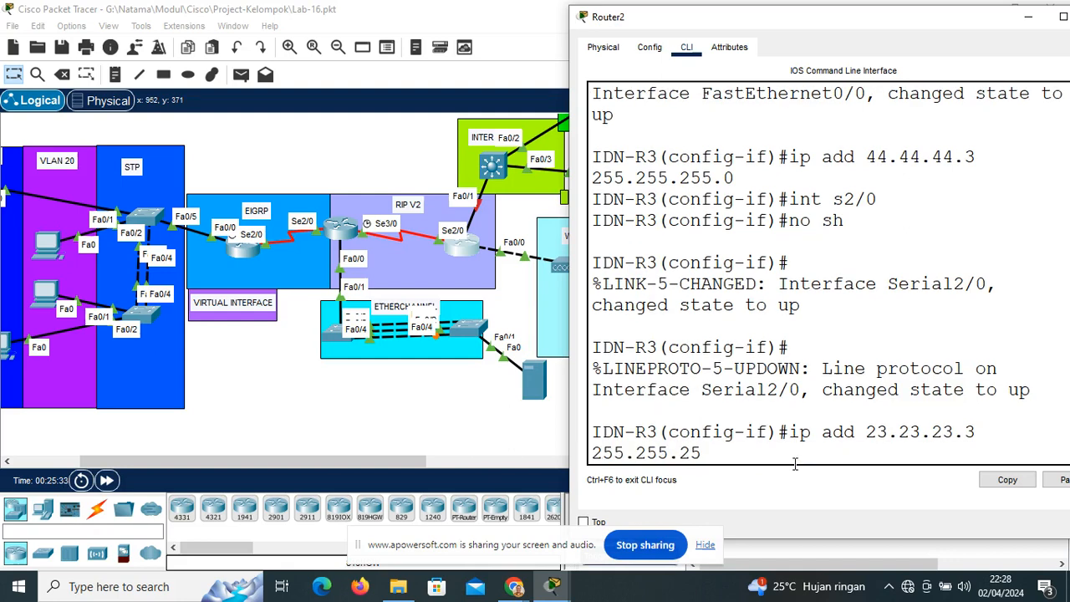
pyautogui.write('0')
pyautogui.press('Return')
# Check which IDN-R3 port links to the inter-VLAN multilayer switch and enable that interface, FastEthernet1/0
pyautogui.write('int')
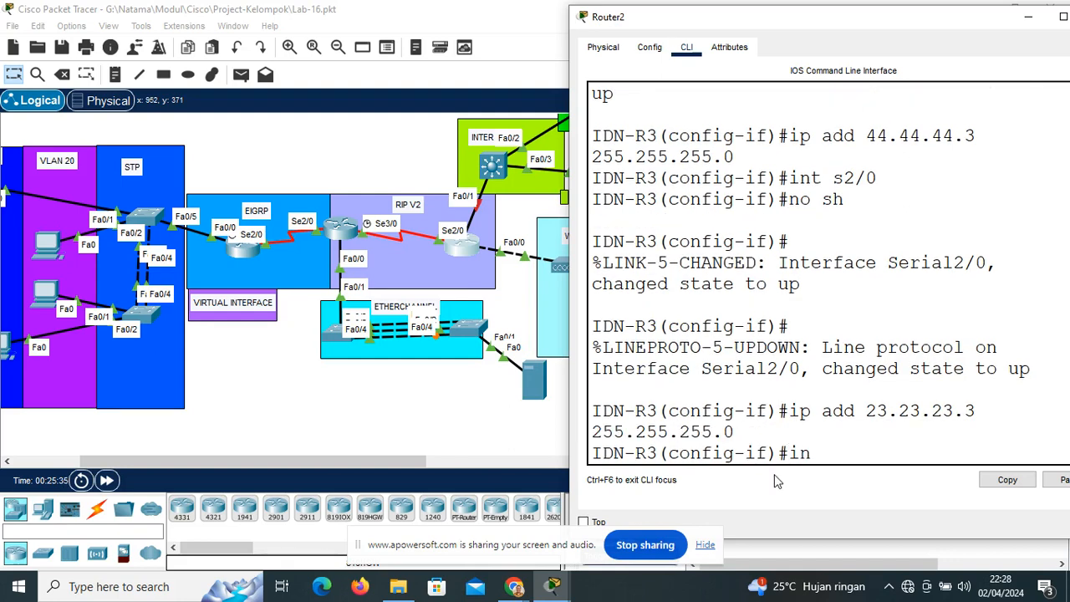
pyautogui.click(461, 252)
pyautogui.moveTo(461, 257); pyautogui.dragTo(464, 269)
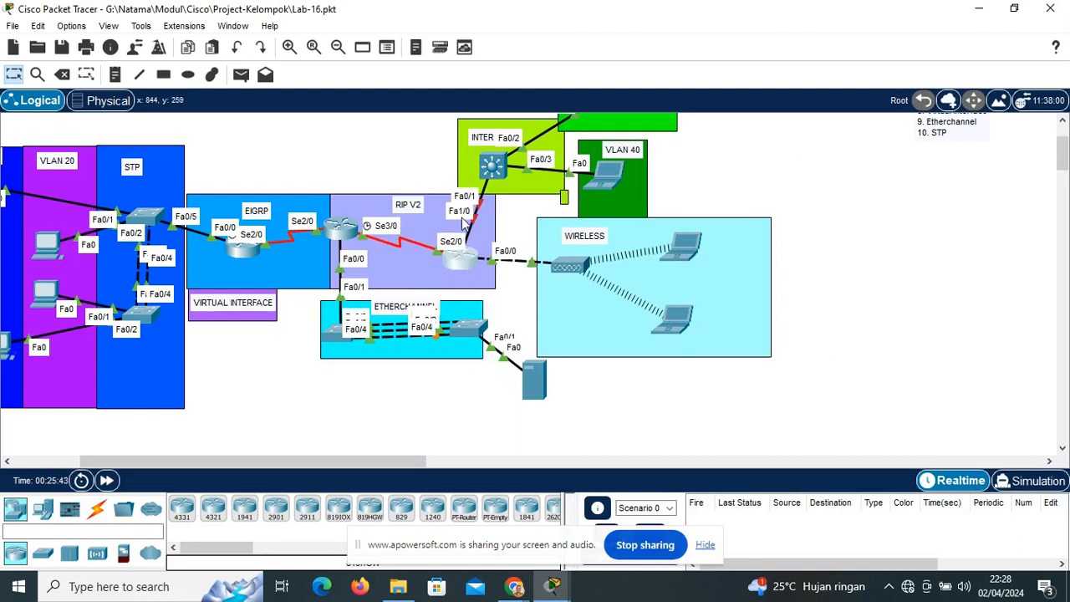
pyautogui.click(464, 269)
pyautogui.write('fa1/0')
pyautogui.press('Return')
pyautogui.write('no sh')
pyautogui.press('Return')
# Assign 33.33.33.3 with mask 255.255.255.0 to FastEthernet1/0 on IDN-R3 and return to global configuration mode
pyautogui.write('ip add')
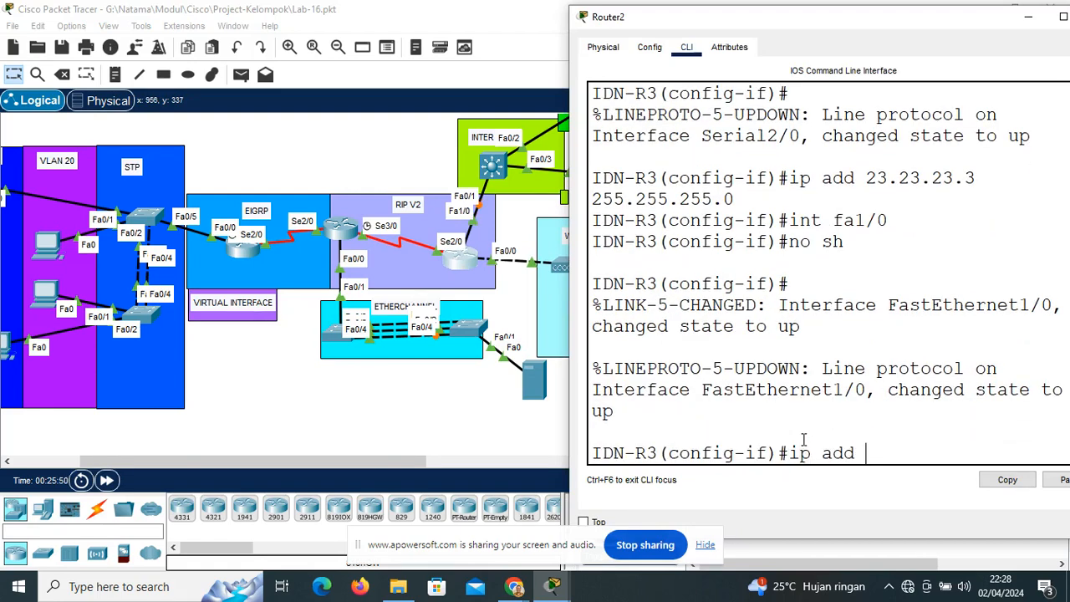
pyautogui.write(' 33.33.33.3 255.255')
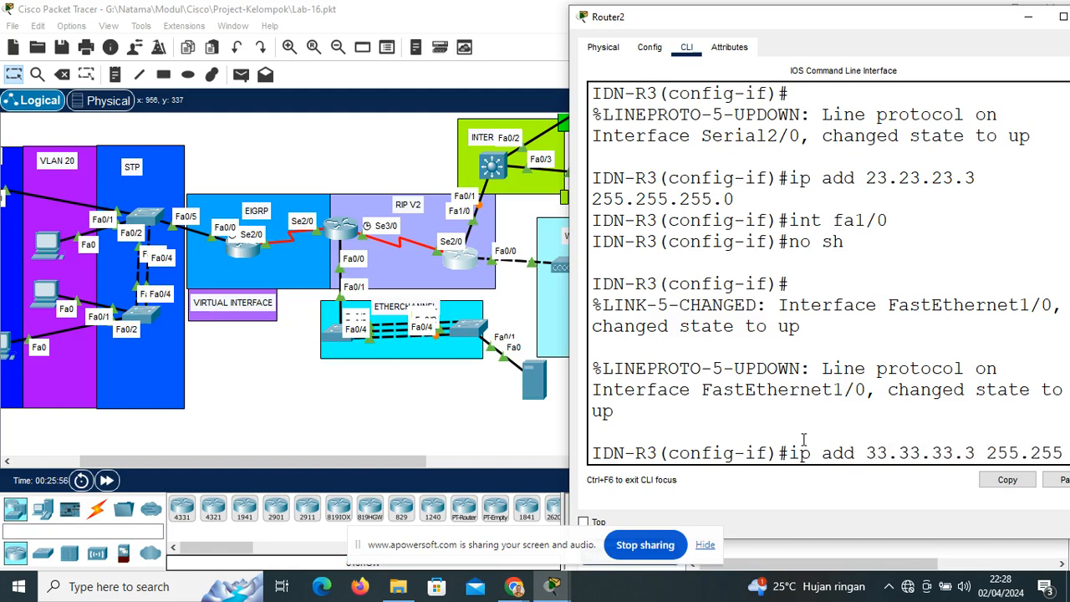
pyautogui.write('.55')
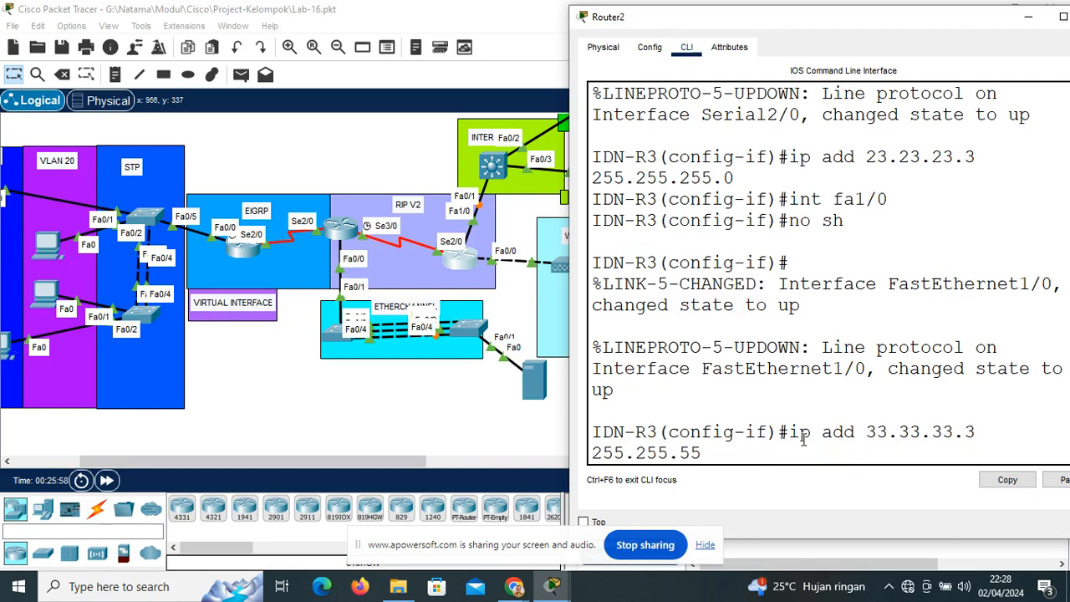
pyautogui.write('55')
pyautogui.press('Return')
pyautogui.write('ex')
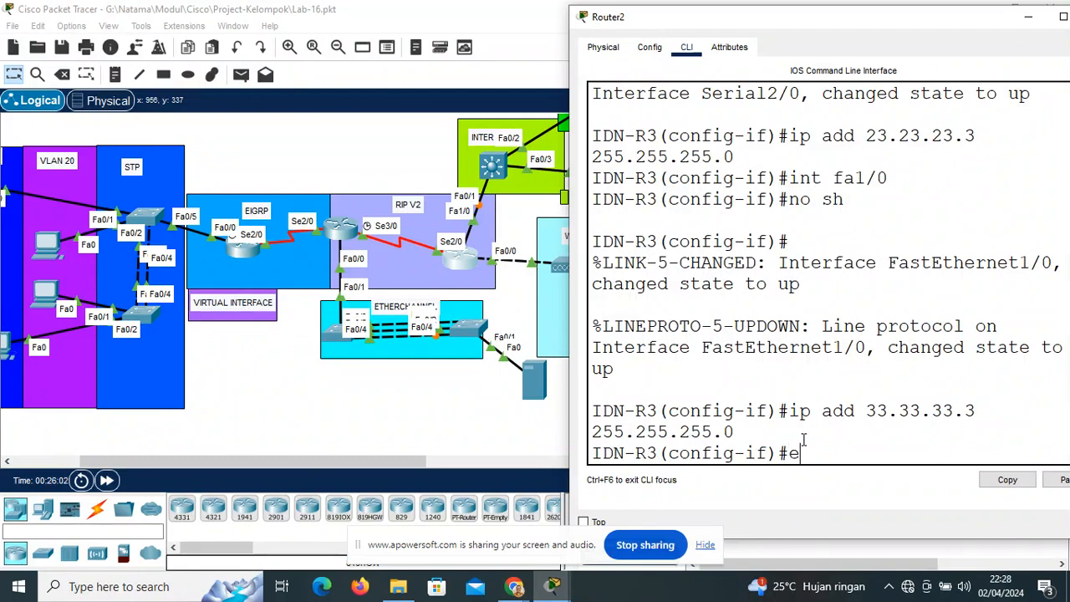
pyautogui.press('Return')
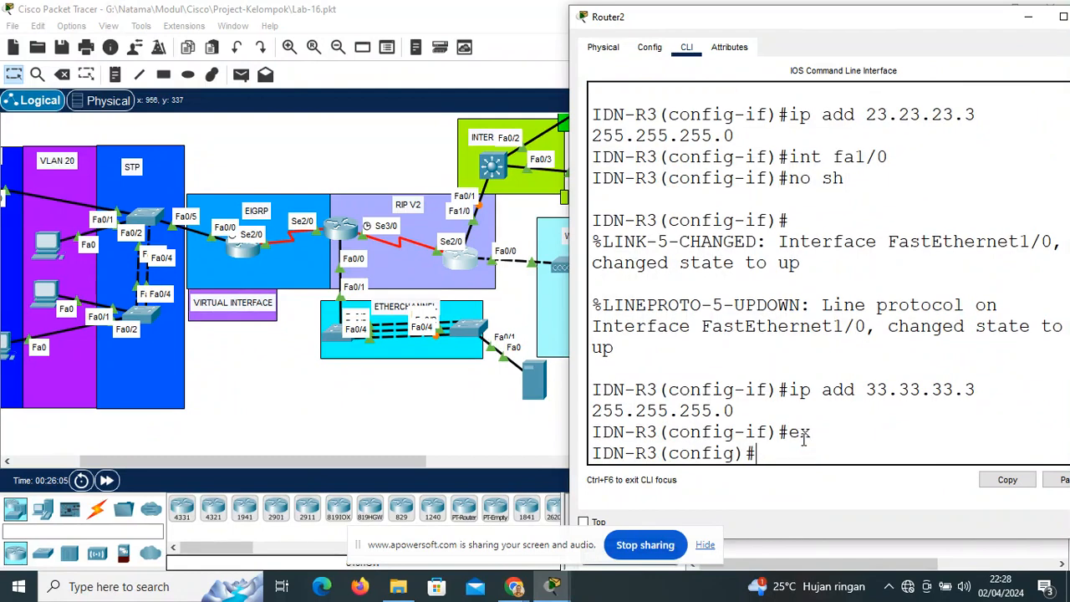
# Display the brief IP interface summary on IDN-R3 and check the addresses and status of the configured interfaces
pyautogui.write('do sh ip i')
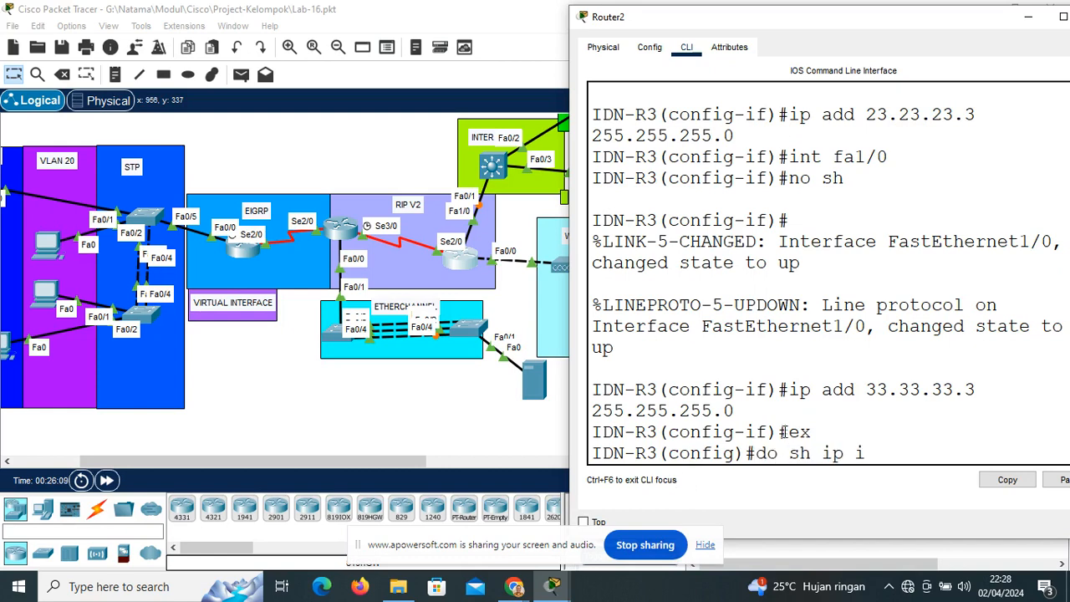
pyautogui.write('nt br')
pyautogui.press('Return')
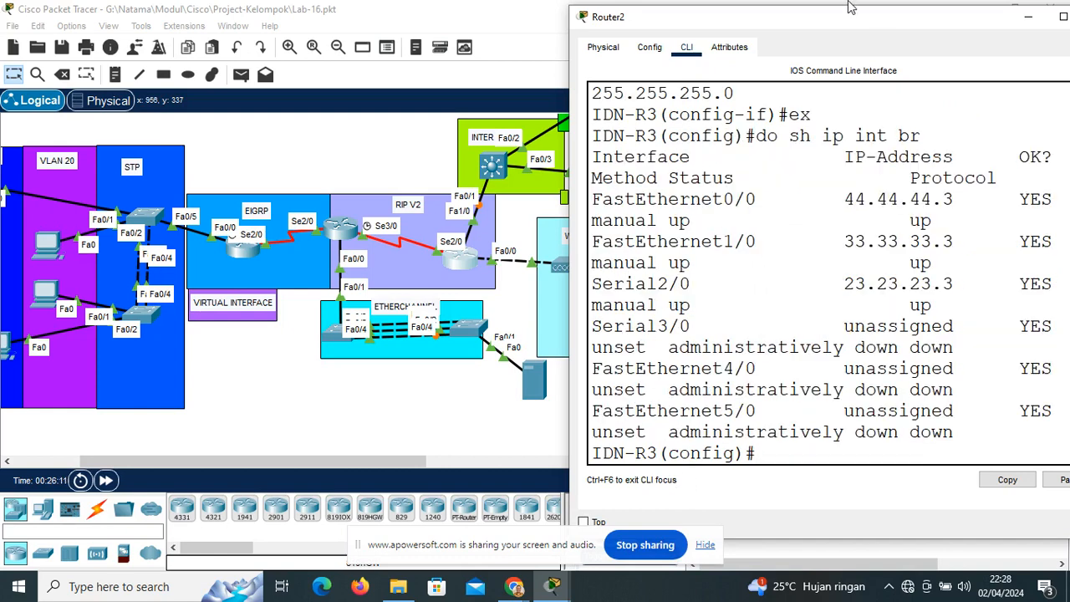
pyautogui.moveTo(852, 28); pyautogui.dragTo(629, 25)
pyautogui.click(833, 18)
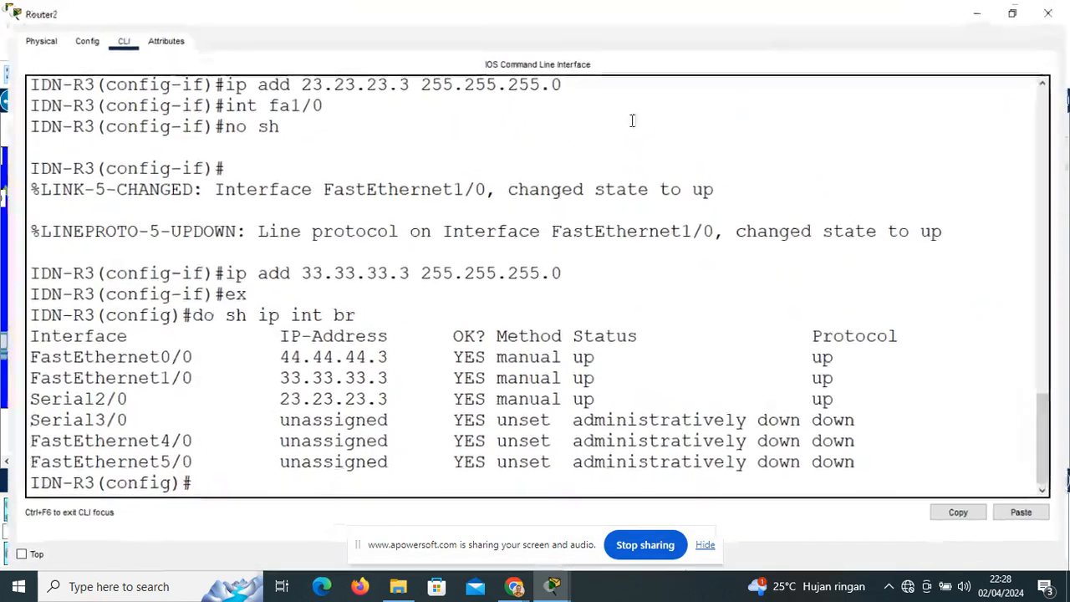
pyautogui.moveTo(275, 356); pyautogui.dragTo(844, 397)
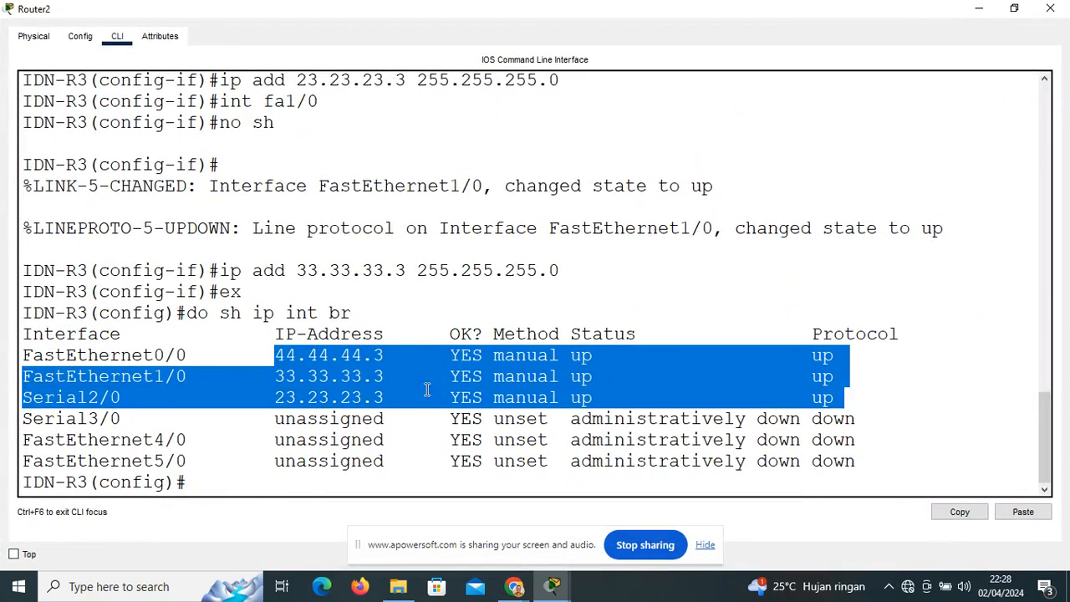
pyautogui.click(1012, 12)
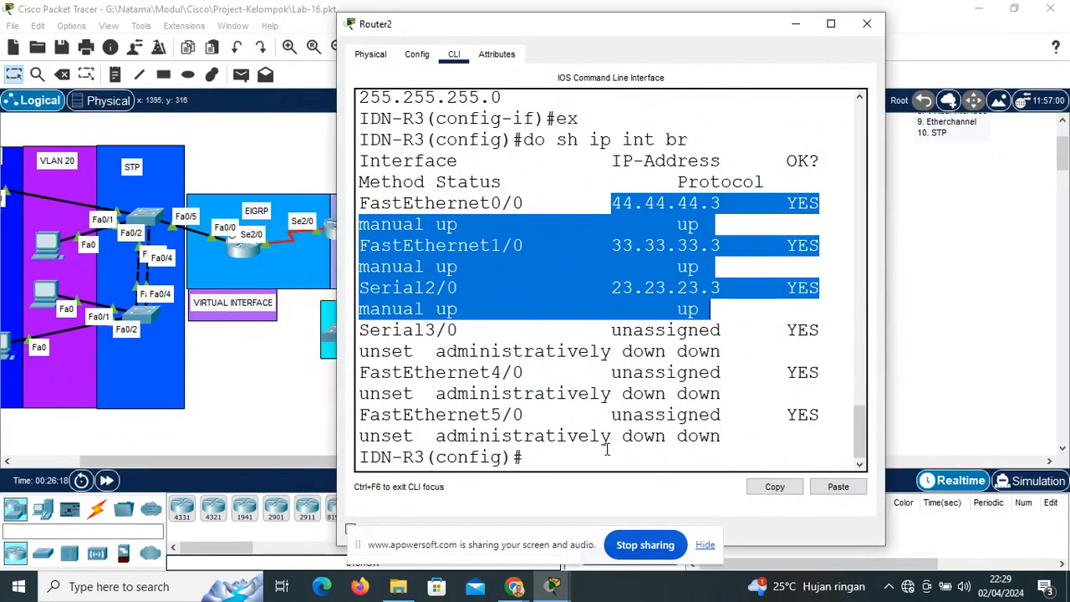
# Enter the RIP routing process on IDN-R3 and set it to version 2
pyautogui.click(602, 451)
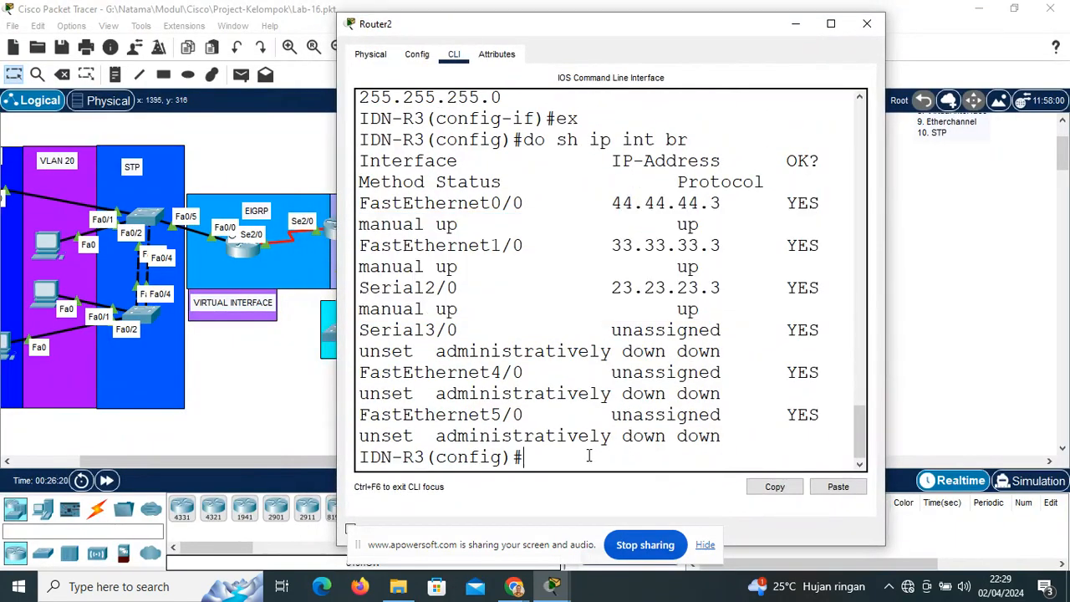
pyautogui.write('rou')
pyautogui.press('Tab')
pyautogui.write('ter rip')
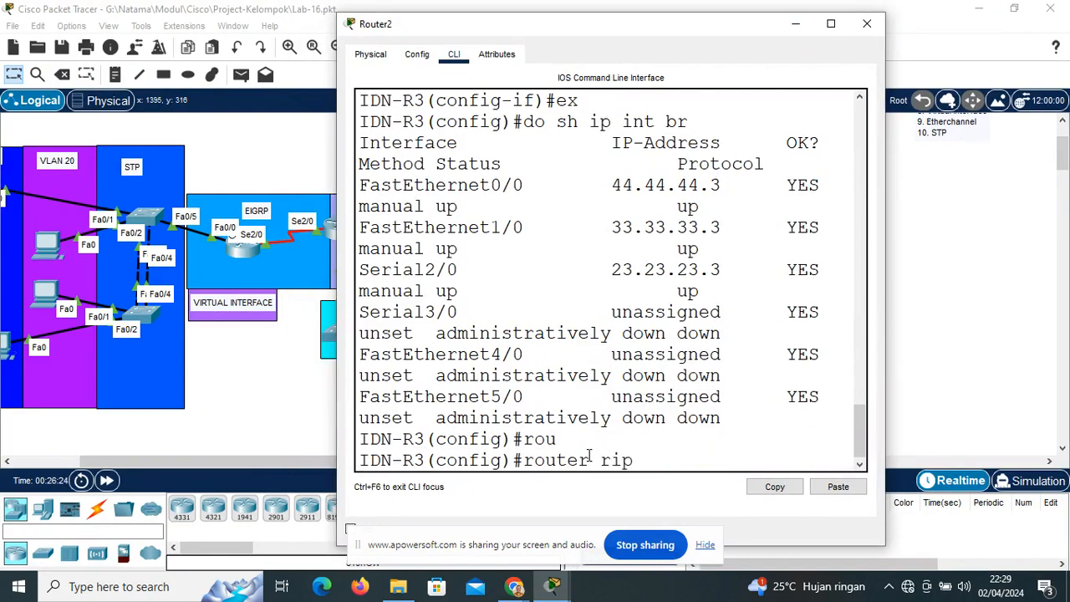
pyautogui.press('Return')
pyautogui.write('ver 2')
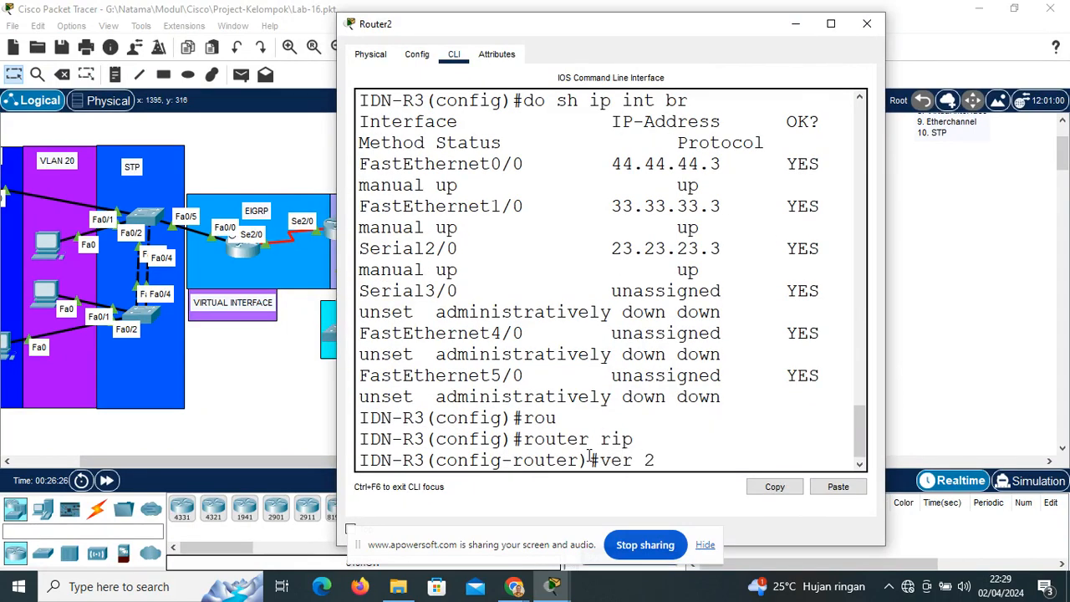
pyautogui.press('Return')
# Disable automatic route summarization for RIP on IDN-R3
pyautogui.write('net')
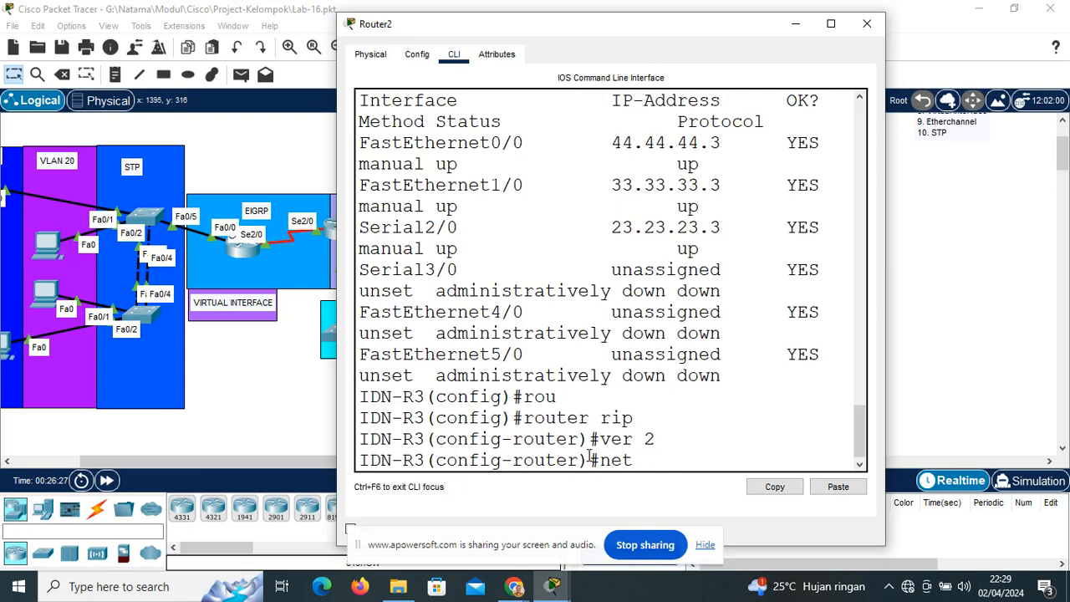
pyautogui.press('BackSpace')
pyautogui.press('BackSpace')
pyautogui.press('BackSpace')
pyautogui.write('no au')
pyautogui.press('Tab')
pyautogui.press('Return')
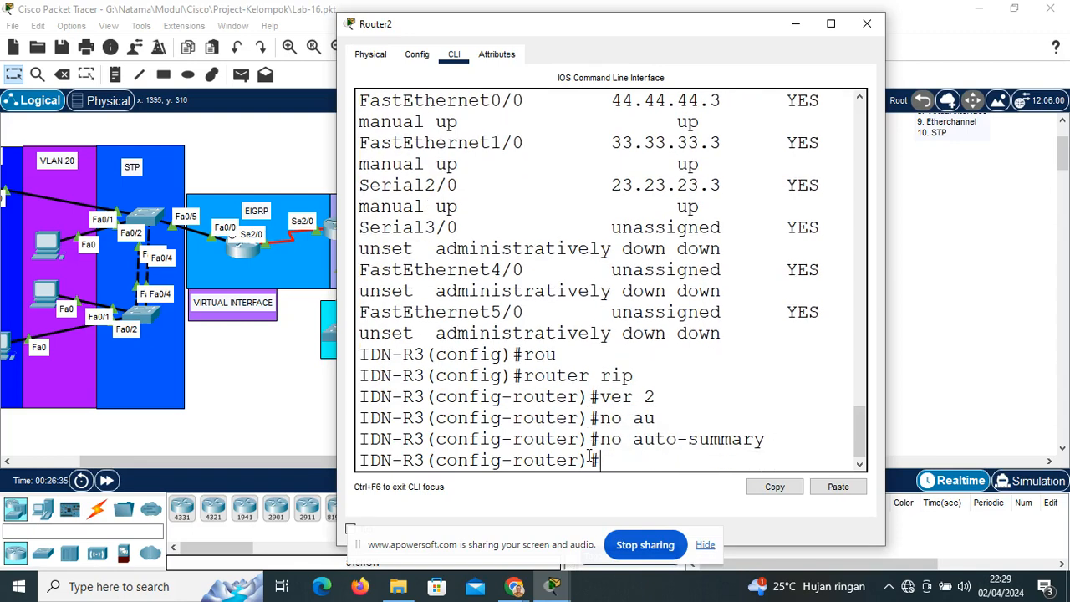
# Advertise network 23.23.23.0 through RIP on IDN-R3 and begin another network statement
pyautogui.write('net 23.23.23.0')
pyautogui.press('Return')
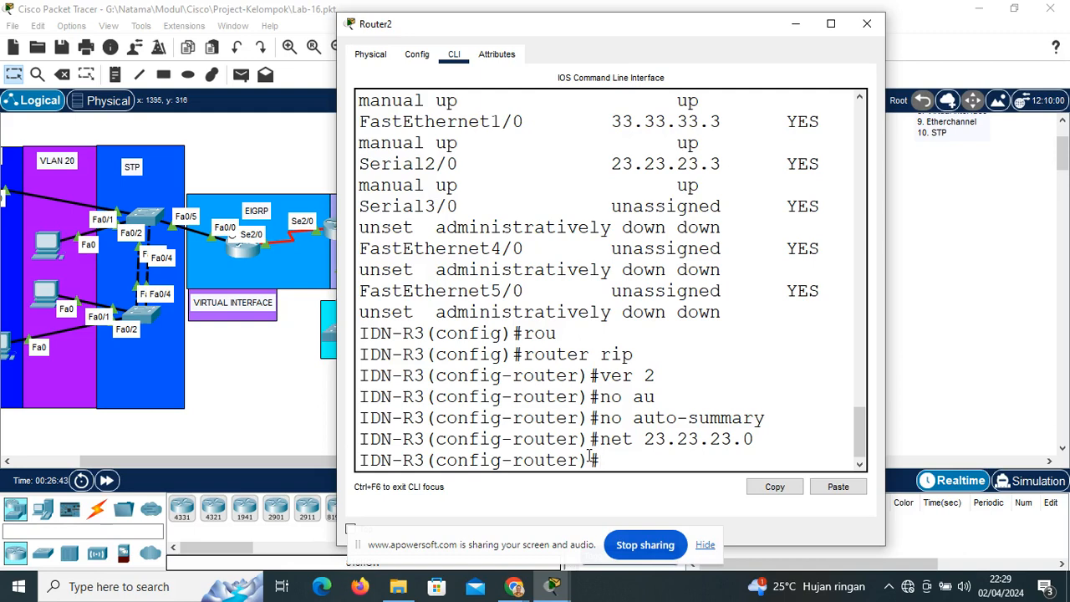
pyautogui.write('net')
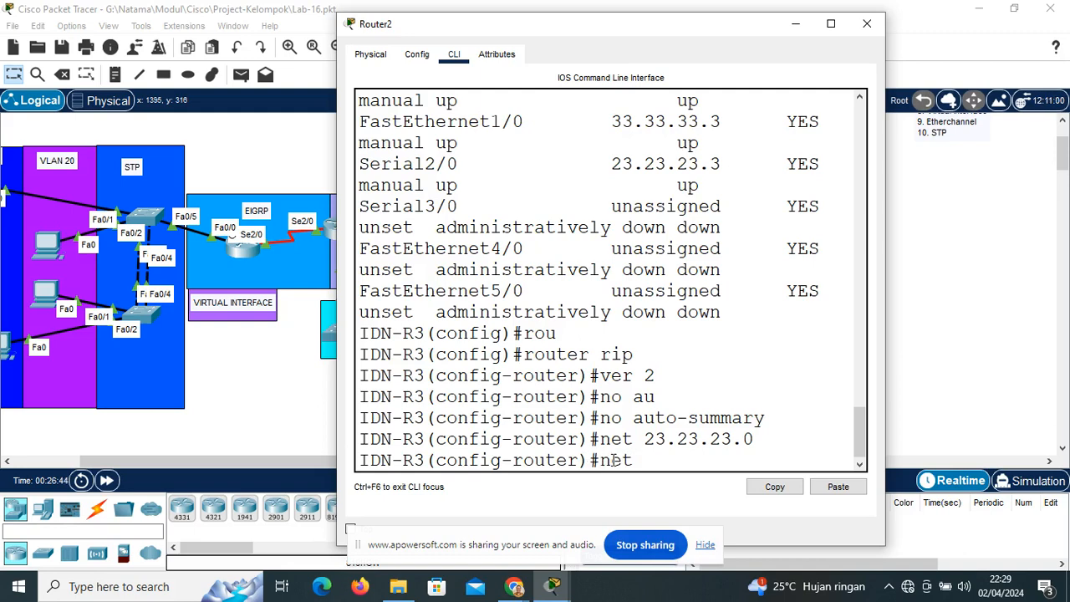
# Advertise network 44.44.44.0 in IDN-R3's RIP process and redistribute EIGRP 200 into RIP with metric 1
pyautogui.write(' 44.44.44.0')
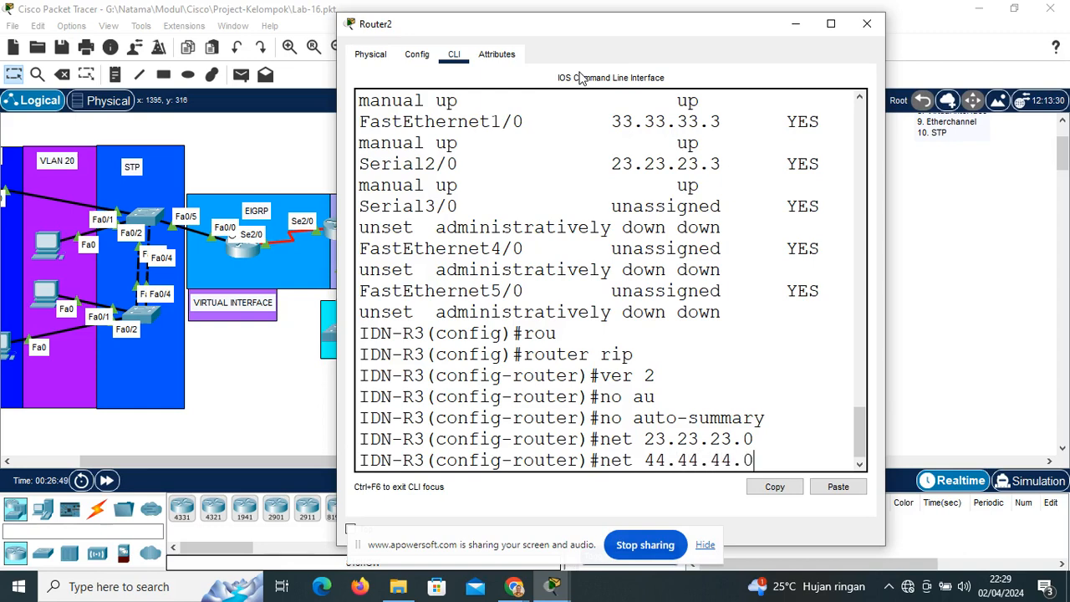
pyautogui.press('Return')
pyautogui.write('red')
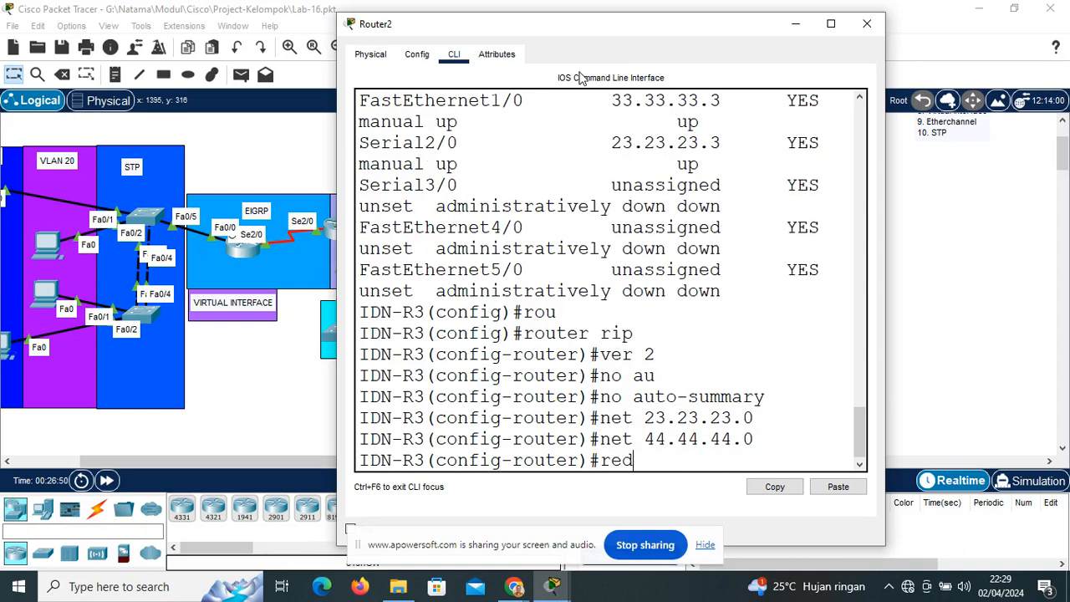
pyautogui.press('Tab')
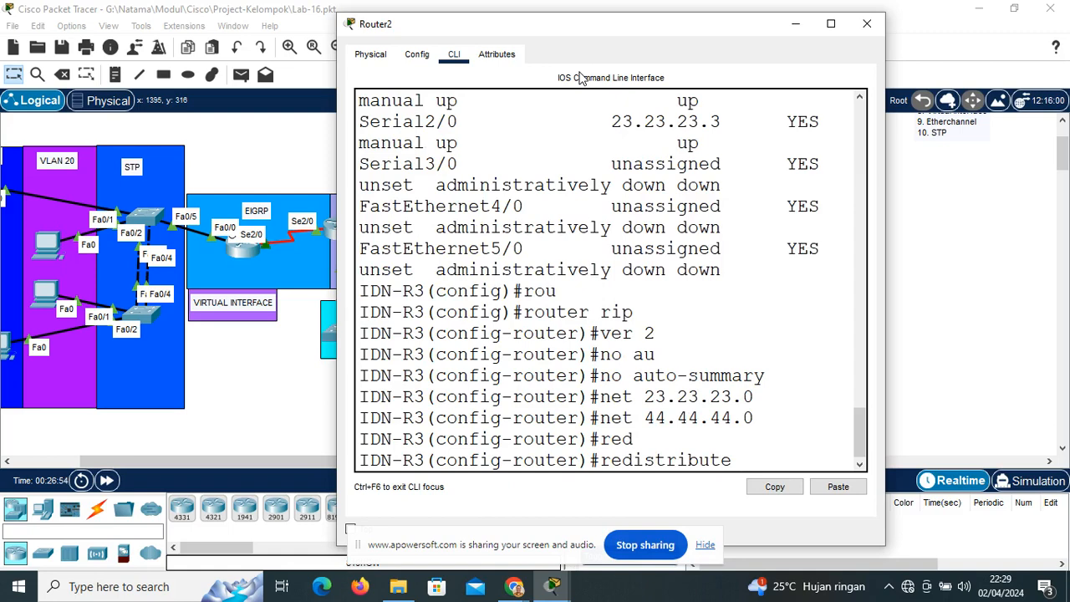
pyautogui.write('eig')
pyautogui.press('Tab')
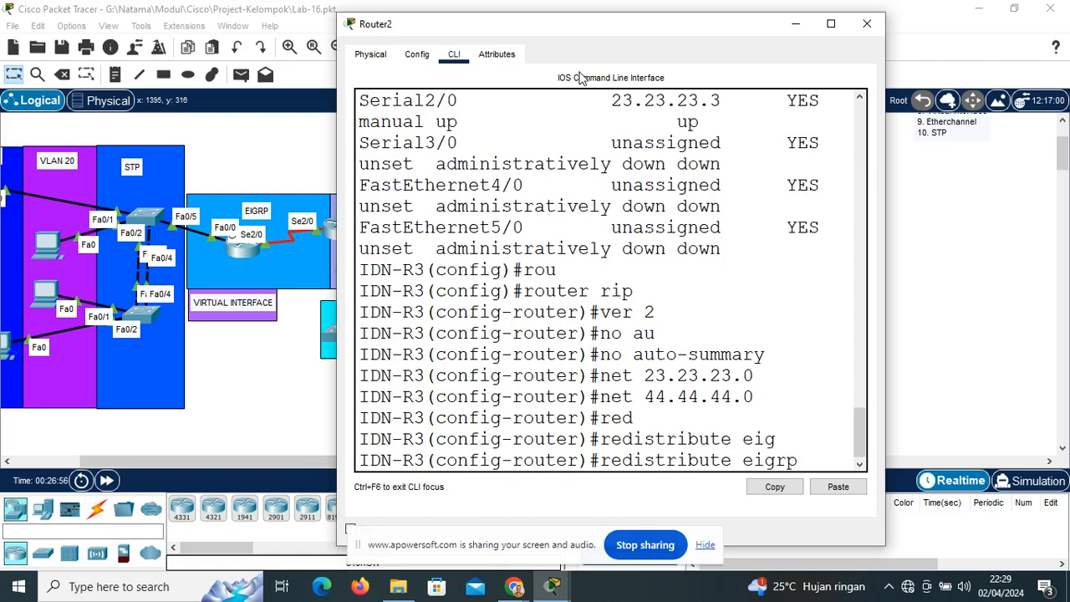
pyautogui.write('200 met')
pyautogui.press('Tab')
pyautogui.write('1')
pyautogui.press('Return')
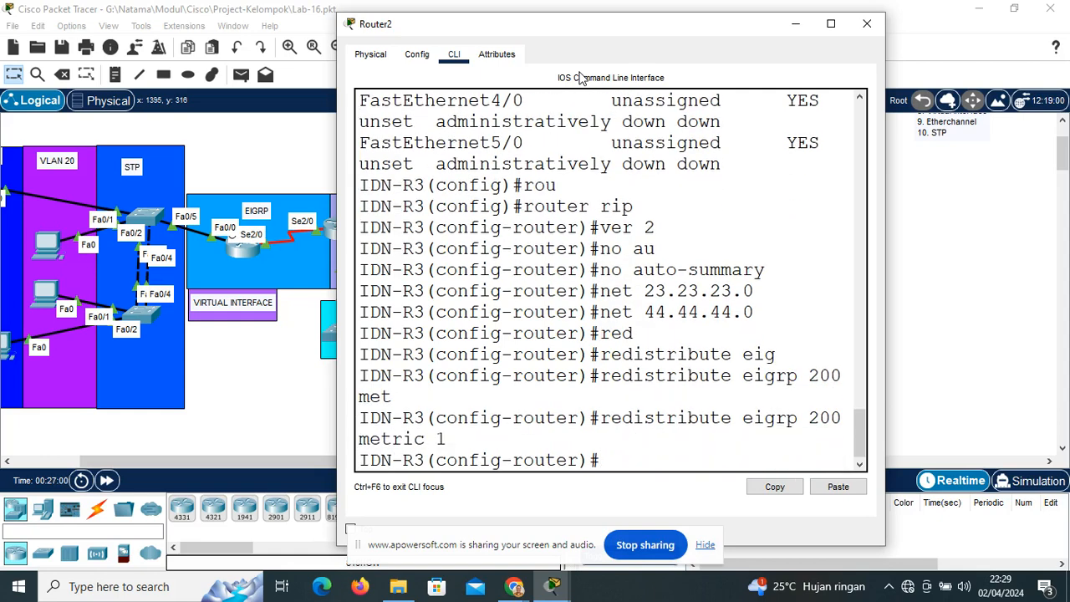
pyautogui.write('ex')
pyautogui.press('Return')
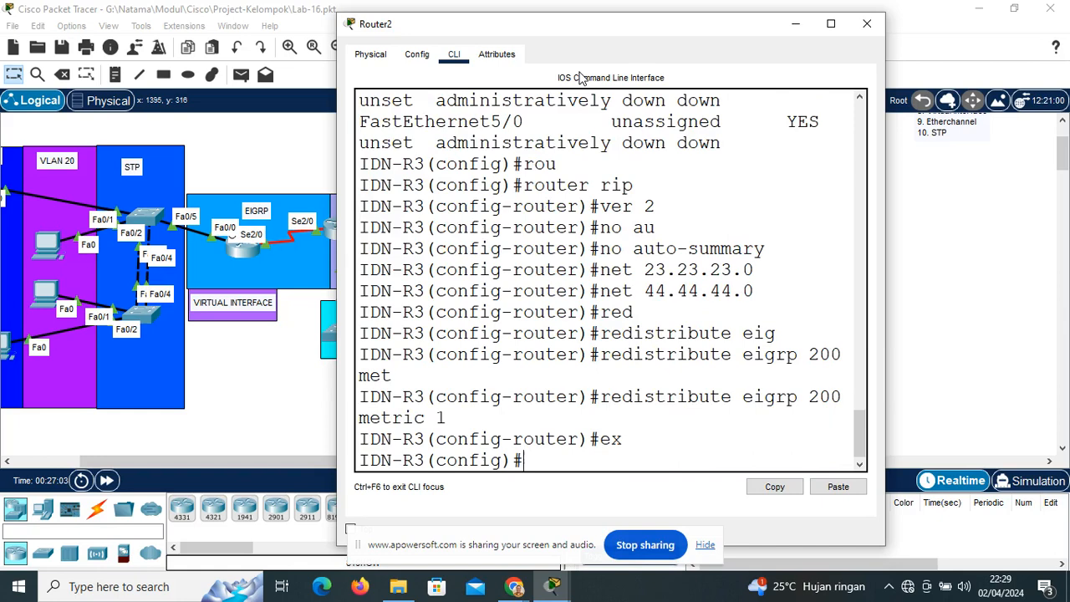
# Configure EIGRP process 200 on IDN-R3 and advertise network 33.33.33.0 in it
pyautogui.write('rou')
pyautogui.press('Tab')
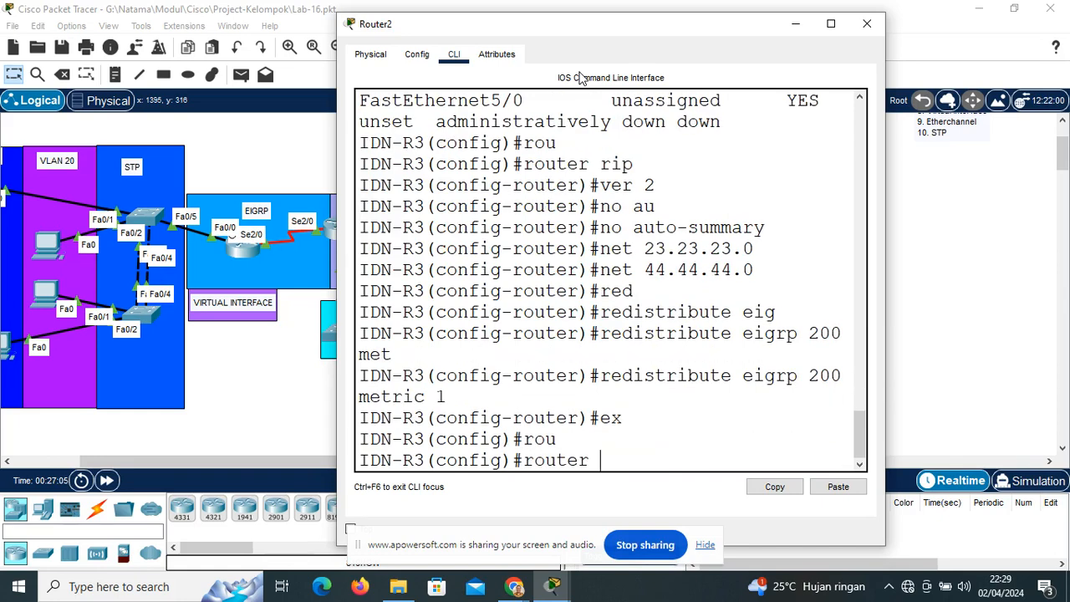
pyautogui.write('eig')
pyautogui.press('Tab')
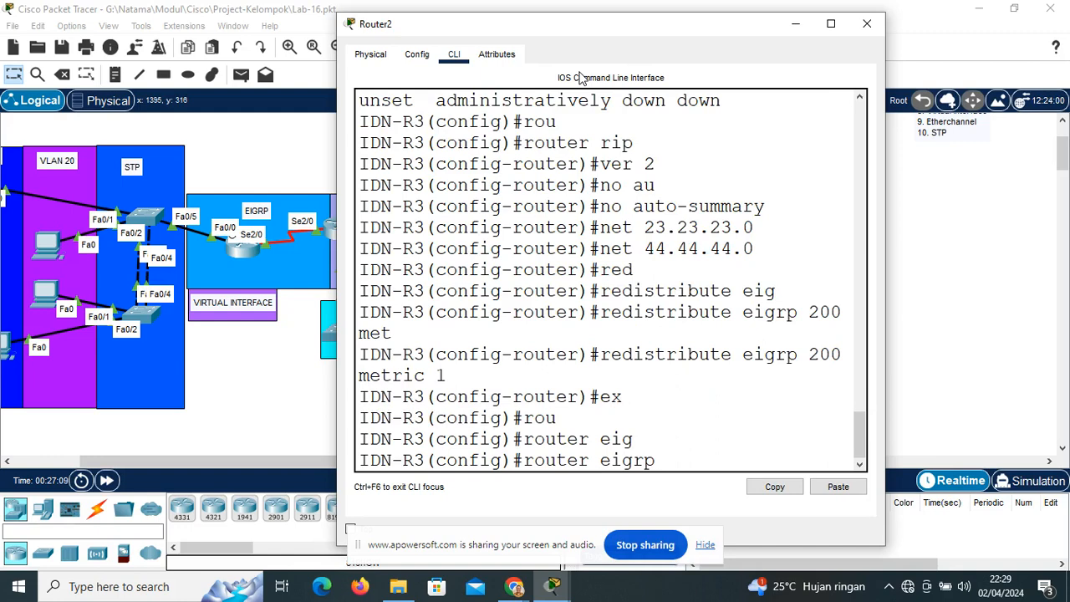
pyautogui.write('200')
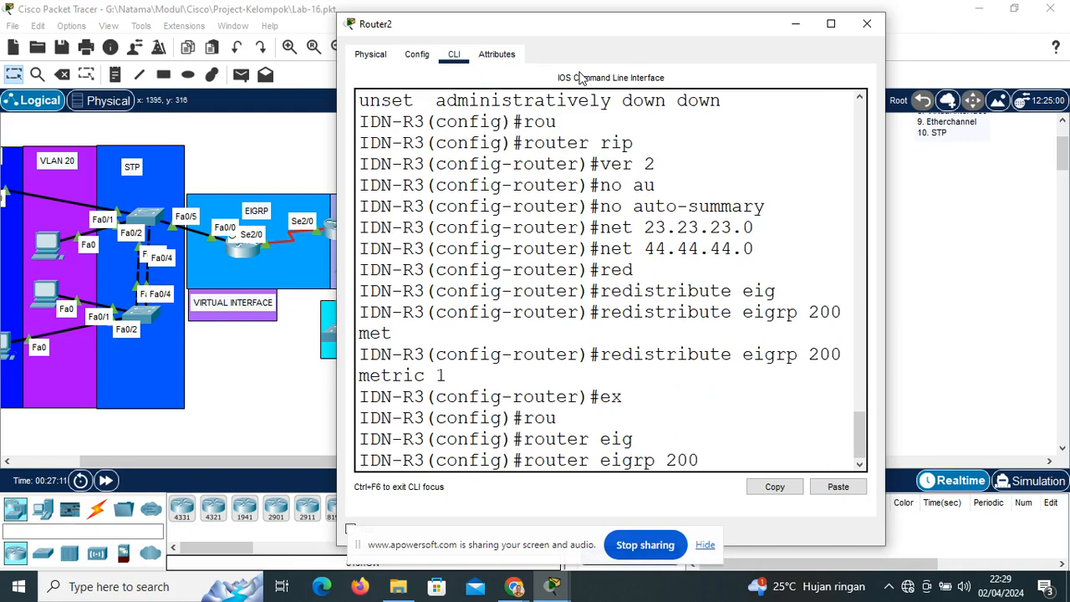
pyautogui.press('Return')
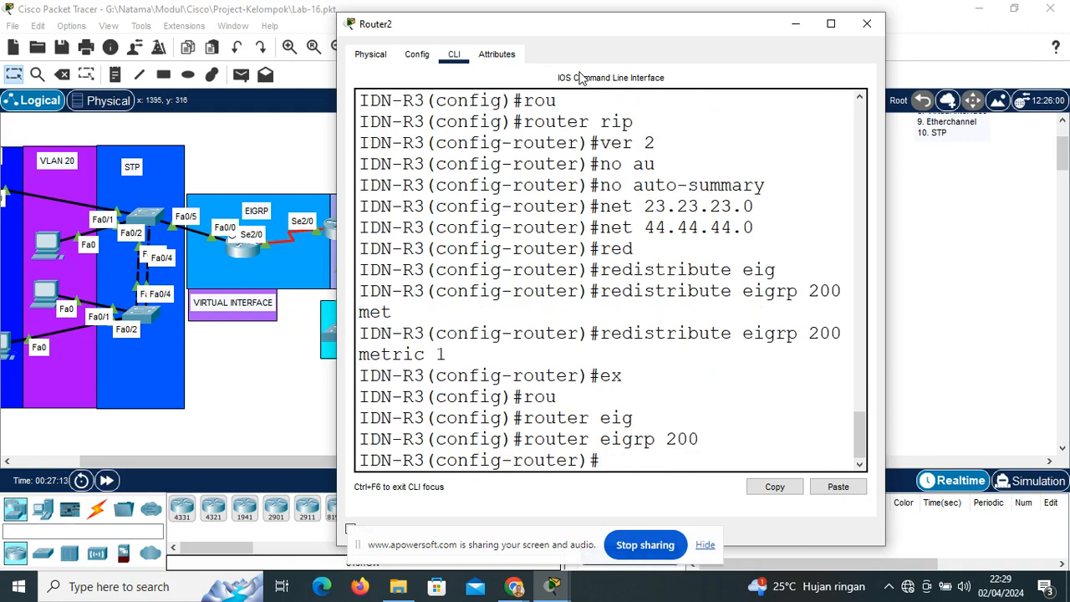
pyautogui.write('net 33.33.33.0')
pyautogui.press('Return')
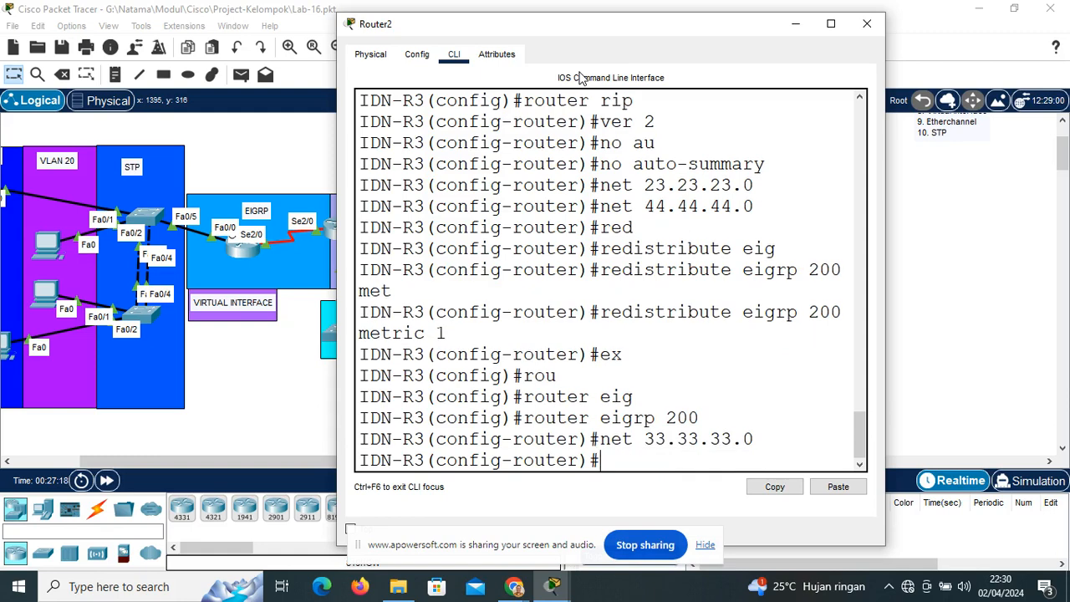
# Redistribute RIP into EIGRP 200 on IDN-R3 with metric 1 1 1 1 1
pyautogui.write('red')
pyautogui.press('Tab')
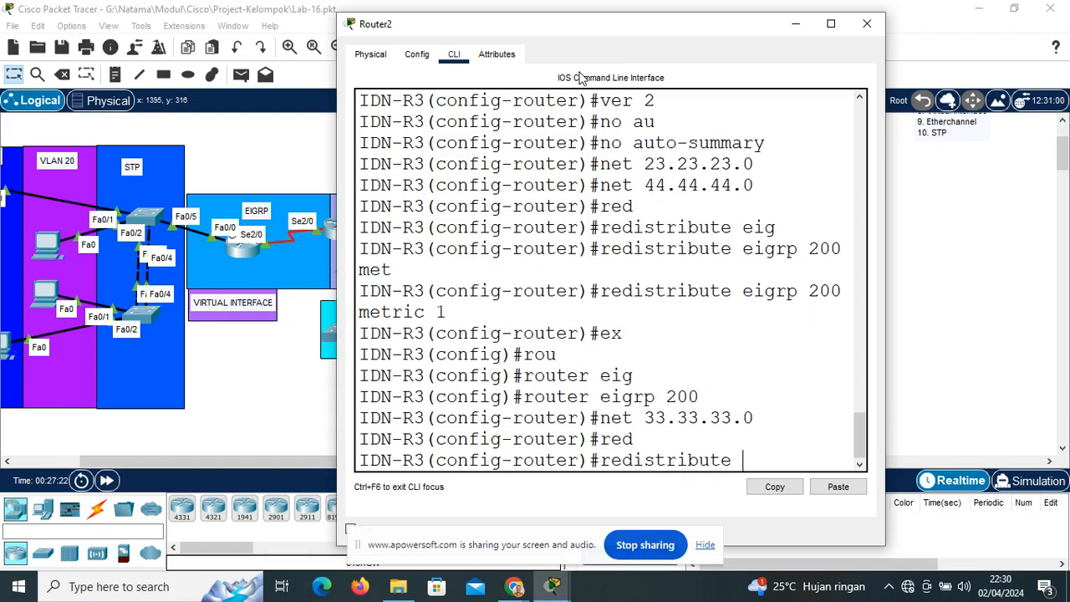
pyautogui.write('ri')
pyautogui.press('Tab')
pyautogui.write('met')
pyautogui.press('Tab')
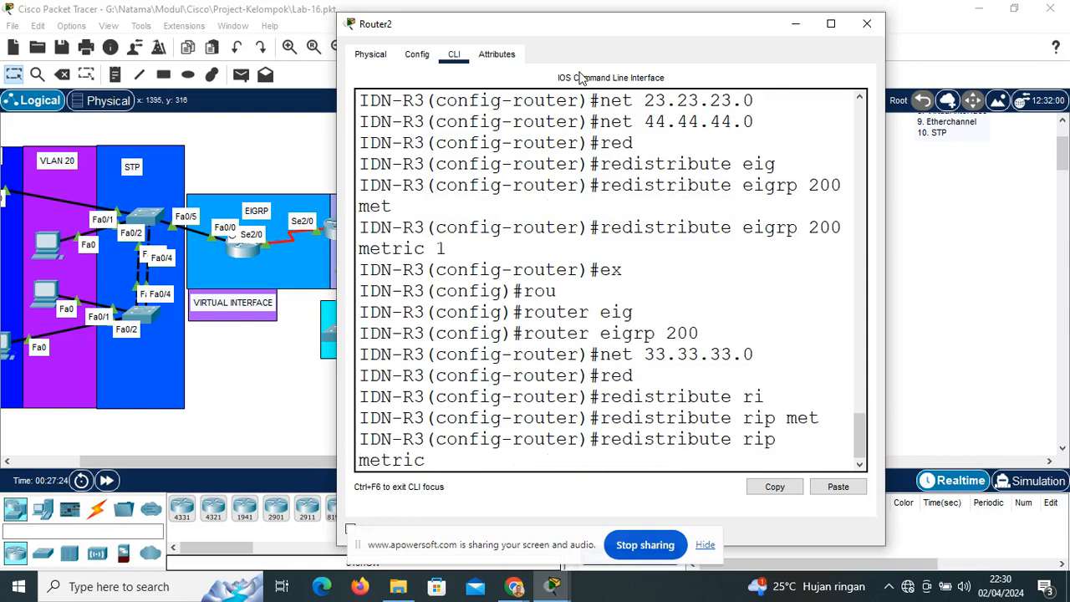
pyautogui.write('1 1 1 1 1')
pyautogui.press('Return')
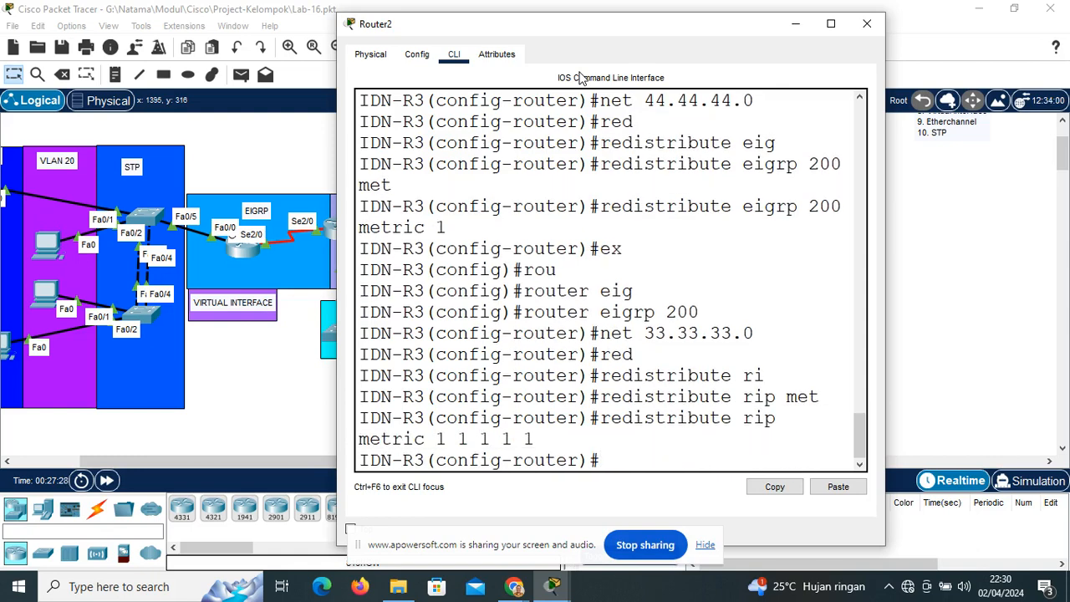
# Disable automatic summarization for EIGRP 200 on IDN-R3 and return to global configuration mode
pyautogui.write('e')
pyautogui.press('BackSpace')
pyautogui.press('BackSpace')
pyautogui.write('no auto-summary')
pyautogui.press('Tab')
pyautogui.press('Return')
pyautogui.write('er)#e')
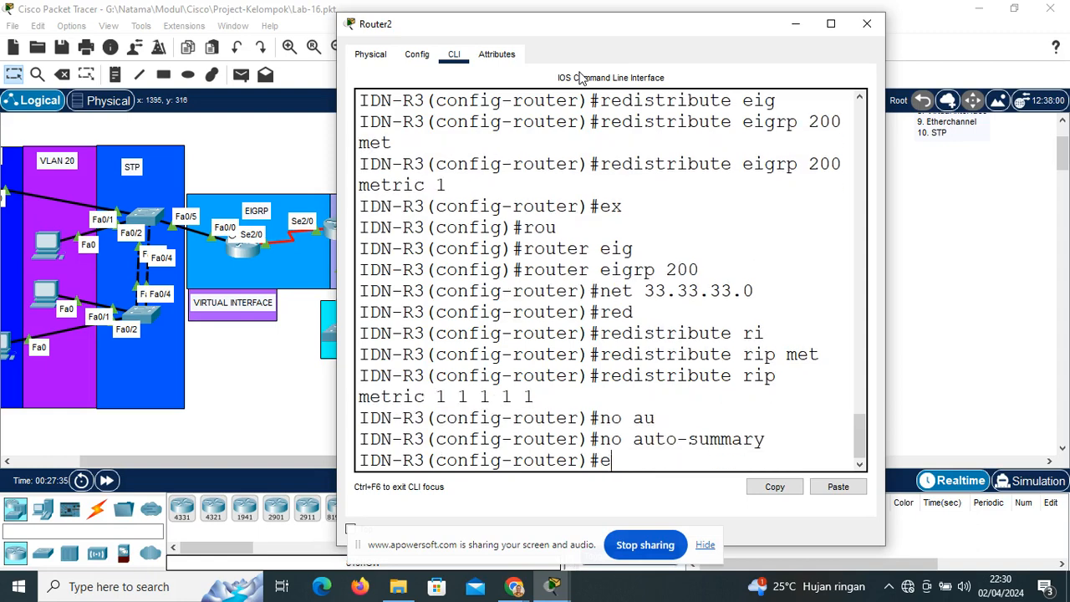
pyautogui.write('x')
pyautogui.press('Return')
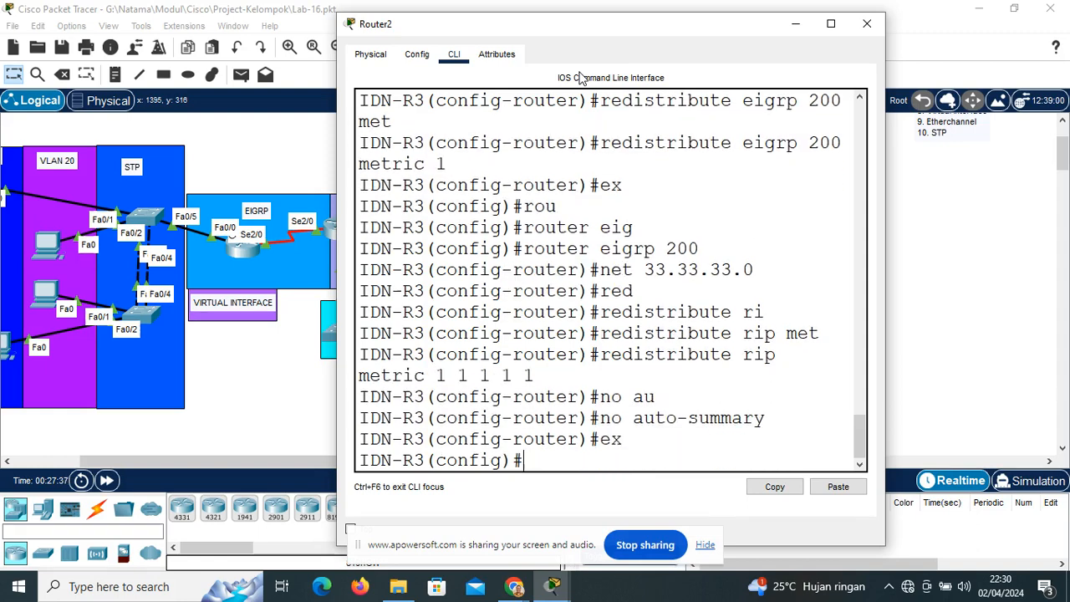
# Ping 23.23.23.3 from IDN-R1, the router in the EIGRP area, and fast-forward the simulation time
pyautogui.click(798, 25)
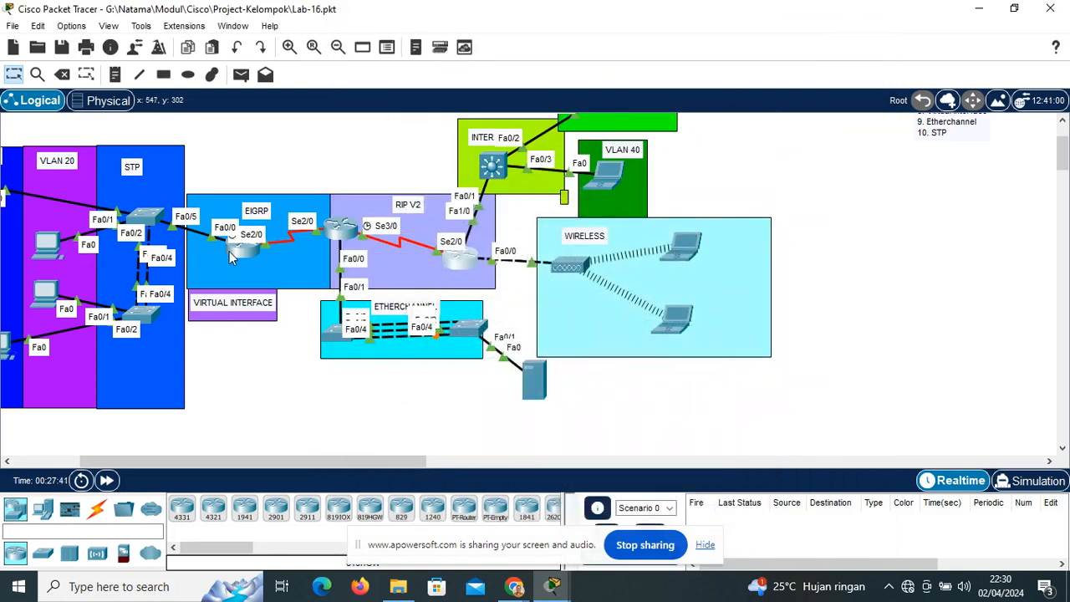
pyautogui.click(231, 253)
pyautogui.write('do ping ')
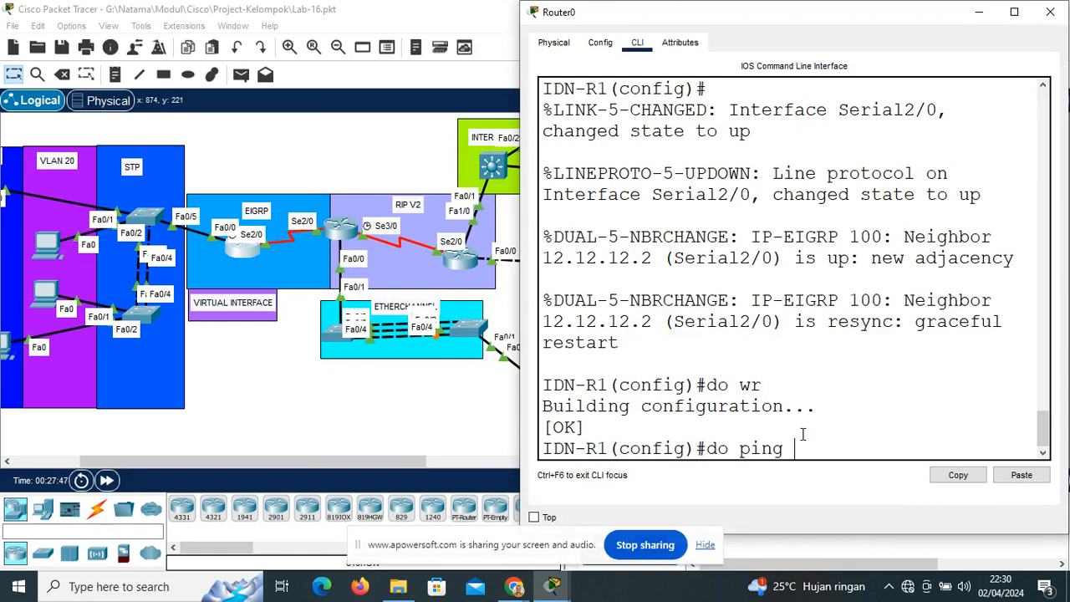
pyautogui.write('23.23.23.3')
pyautogui.press('Return')
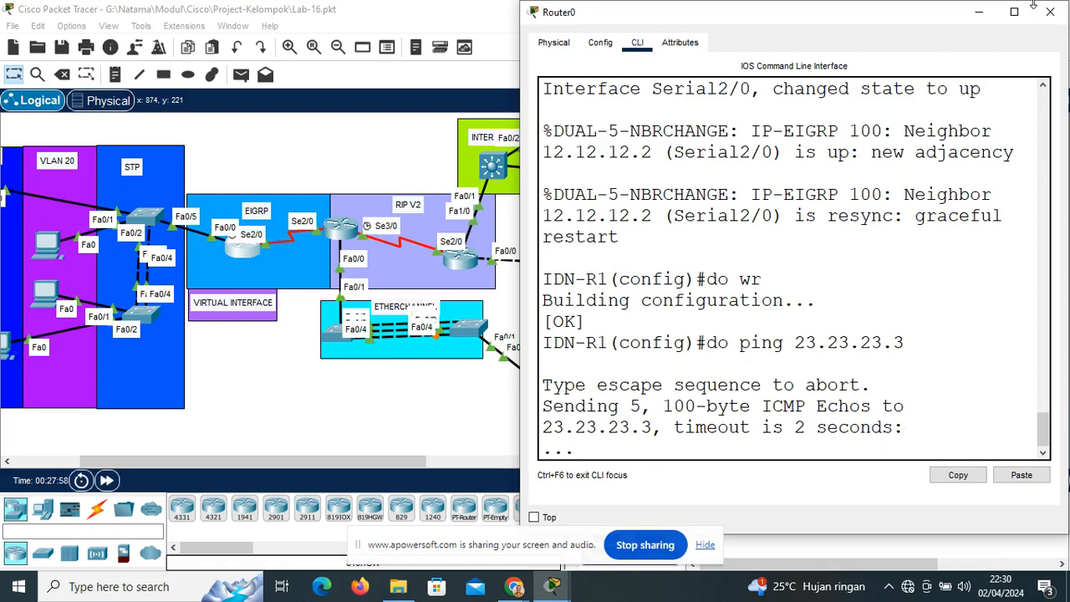
pyautogui.click(106, 480)
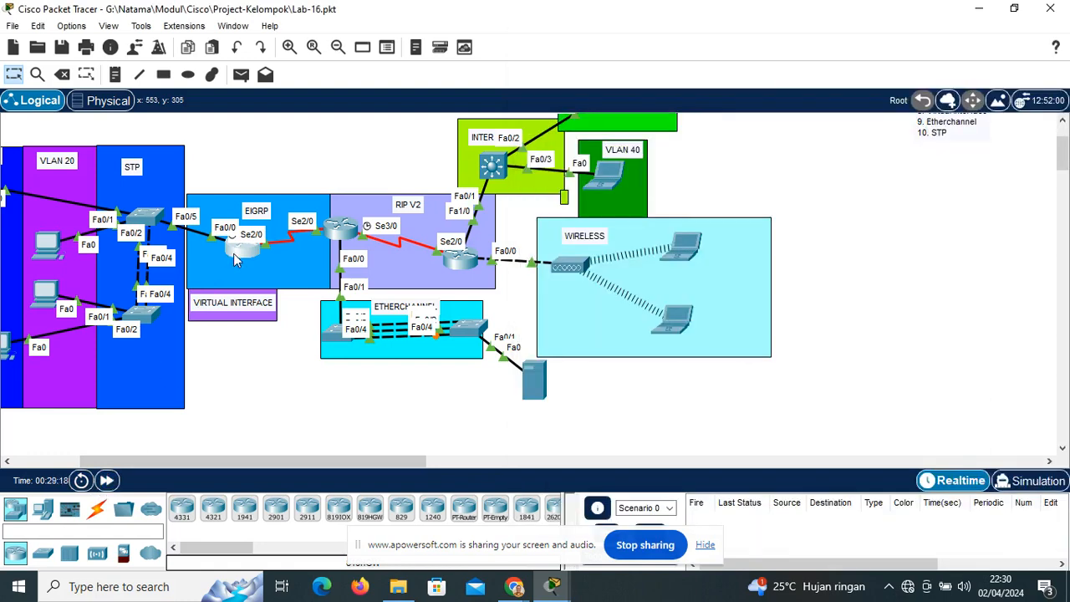
# Repeat the ping to 23.23.23.3 from IDN-R1 and fast-forward the simulation time again
pyautogui.click(234, 253)
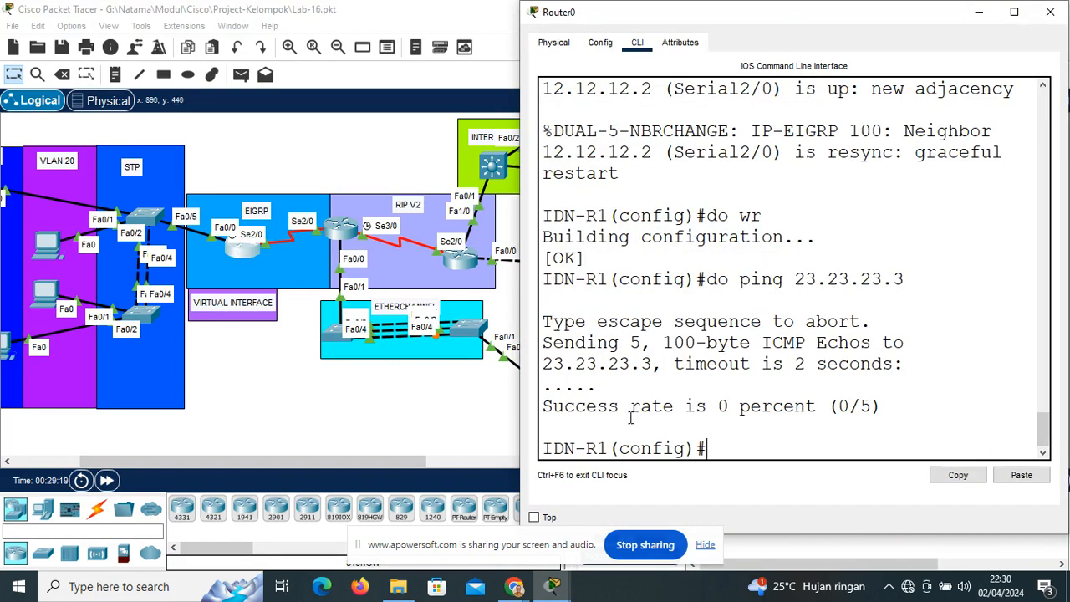
pyautogui.press('Up')
pyautogui.press('Return')
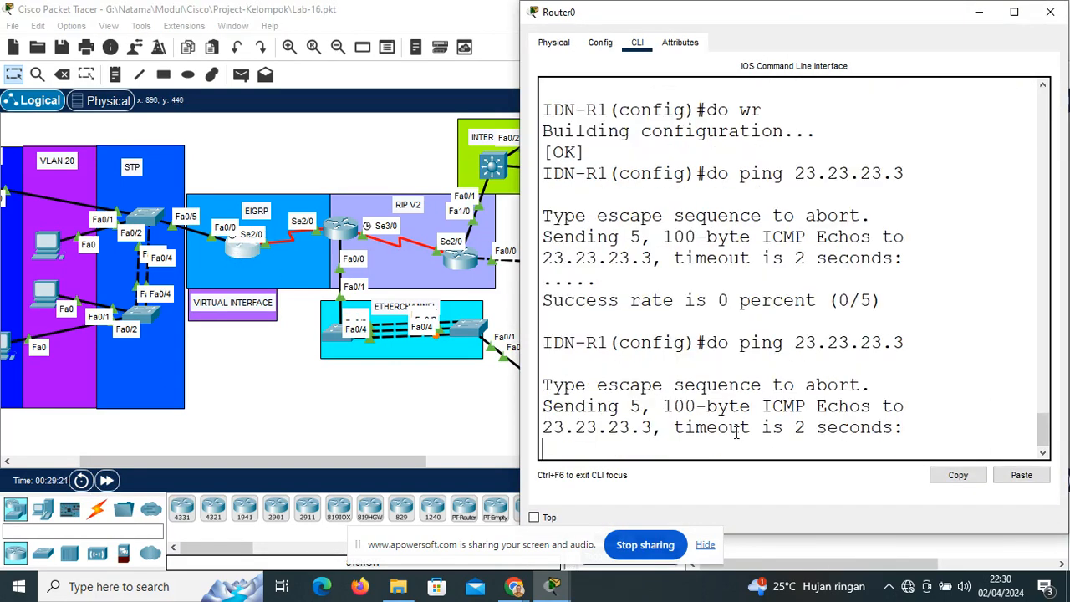
pyautogui.moveTo(708, 301); pyautogui.dragTo(725, 303)
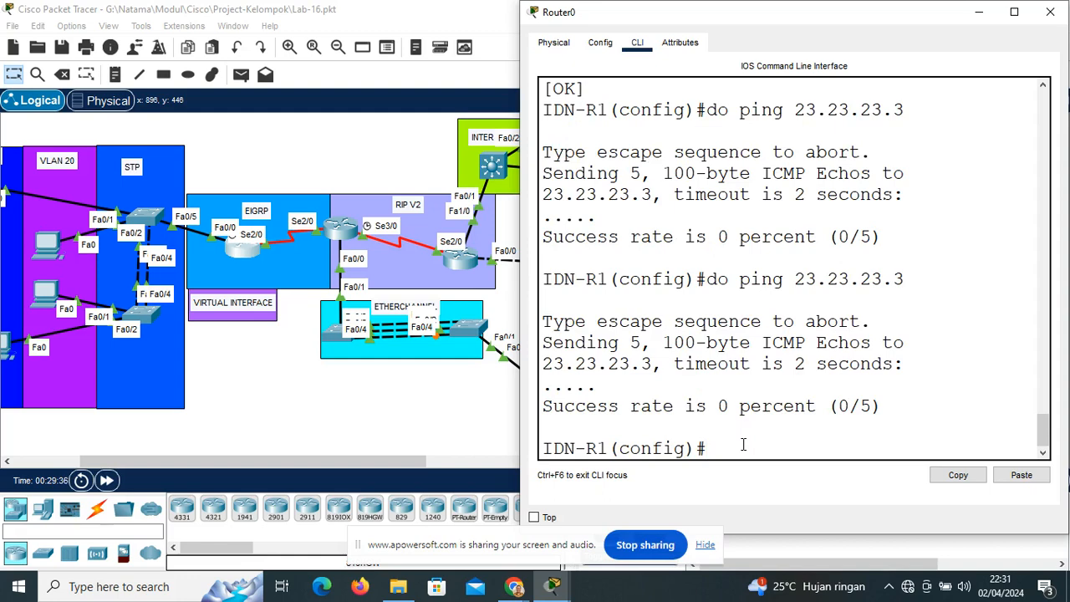
pyautogui.press('Up')
pyautogui.press('Return')
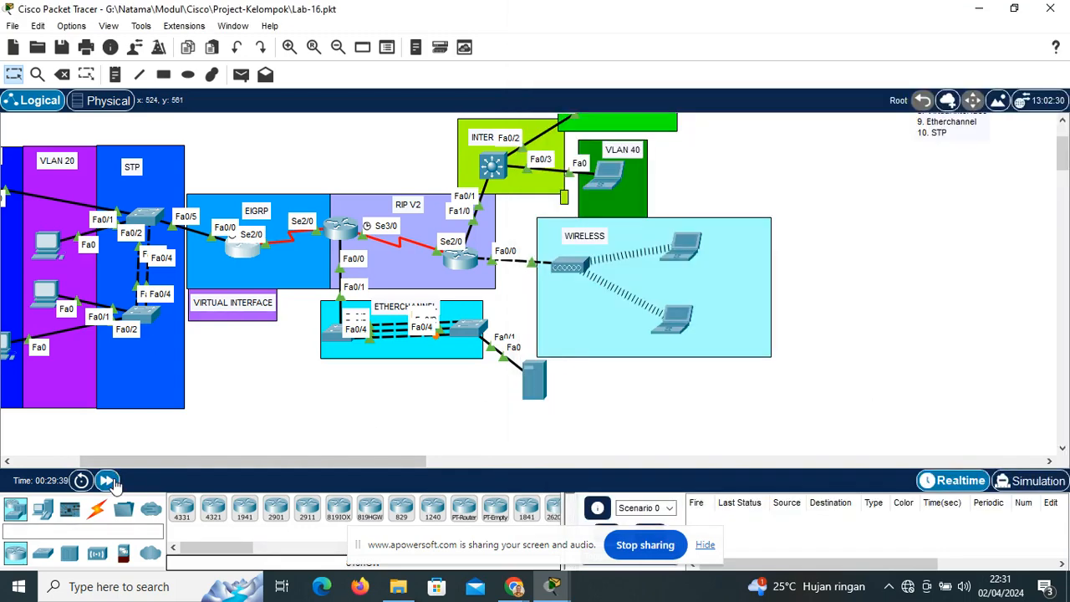
pyautogui.click(107, 481)
pyautogui.click(107, 480)
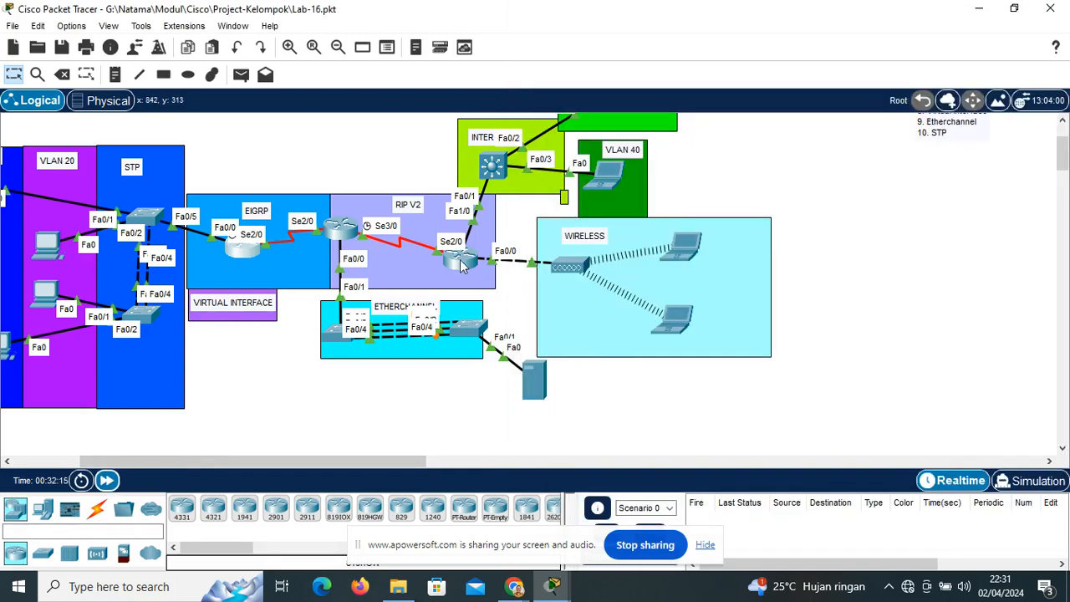
# Check the routing commands entered on IDN-R3 and the latest ping success rate on IDN-R1
pyautogui.click(460, 261)
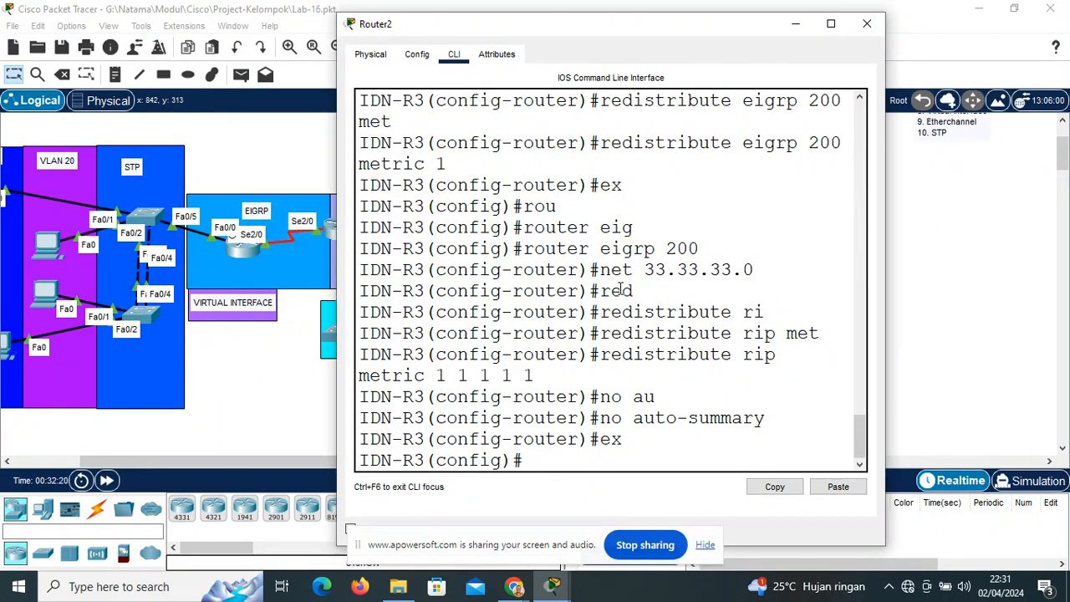
pyautogui.click(831, 24)
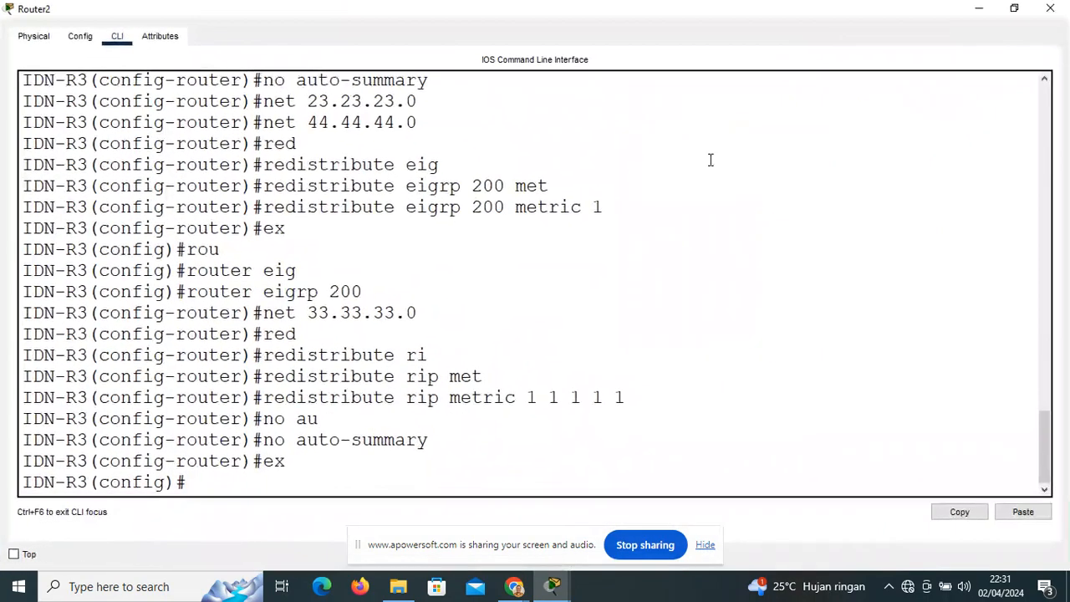
pyautogui.click(978, 11)
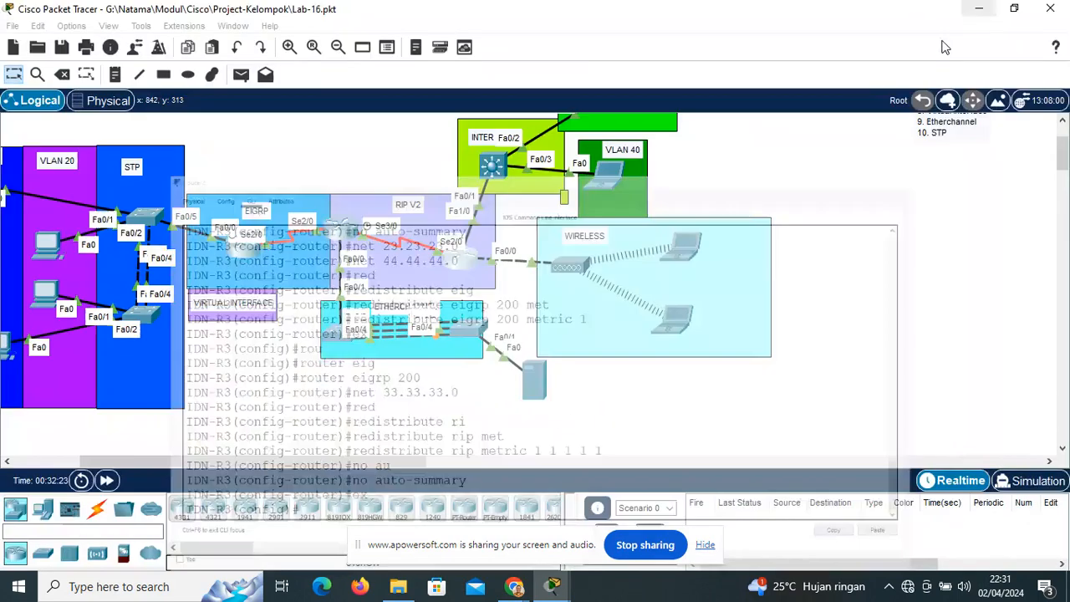
pyautogui.click(229, 255)
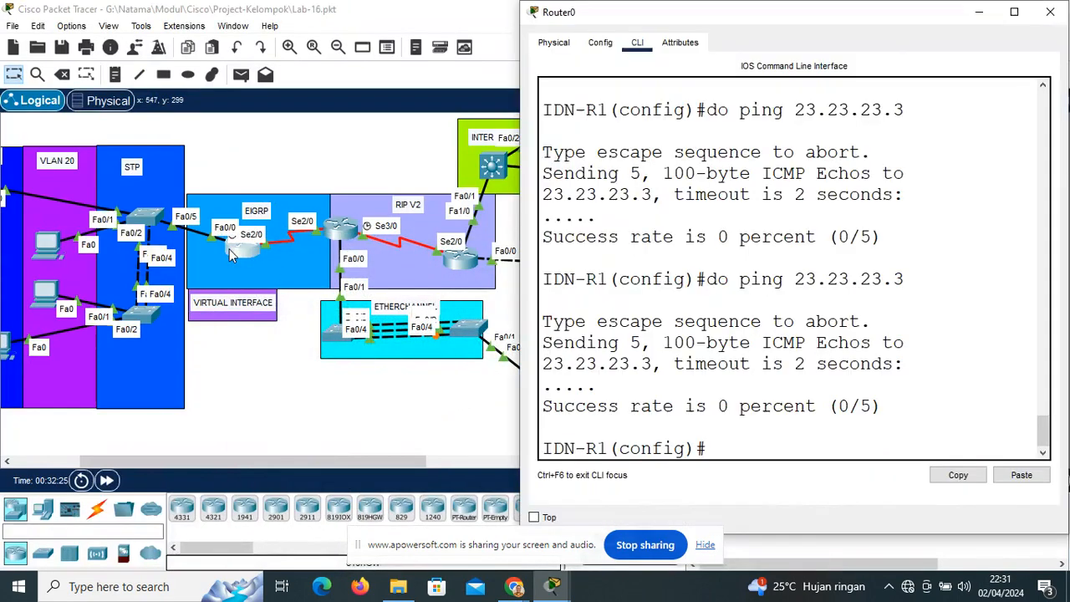
pyautogui.moveTo(726, 411)
pyautogui.mouseDown()
pyautogui.moveTo(715, 420)
pyautogui.moveTo(717, 412)
pyautogui.mouseUp()
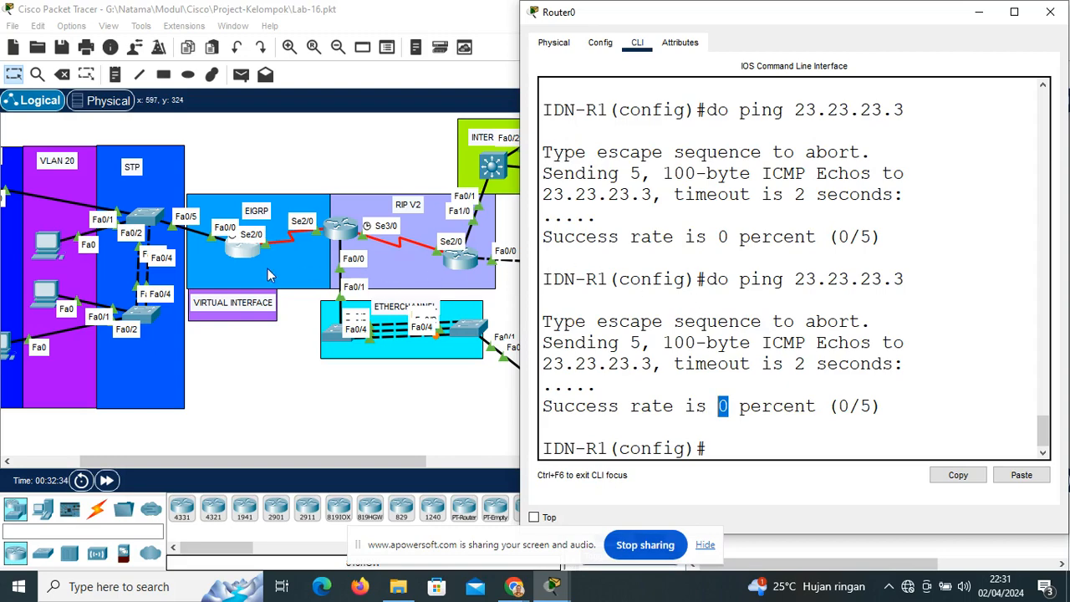
# Examine IDN-R3's interface addresses against the networks advertised in its RIP and EIGRP 200 configuration
pyautogui.click(453, 261)
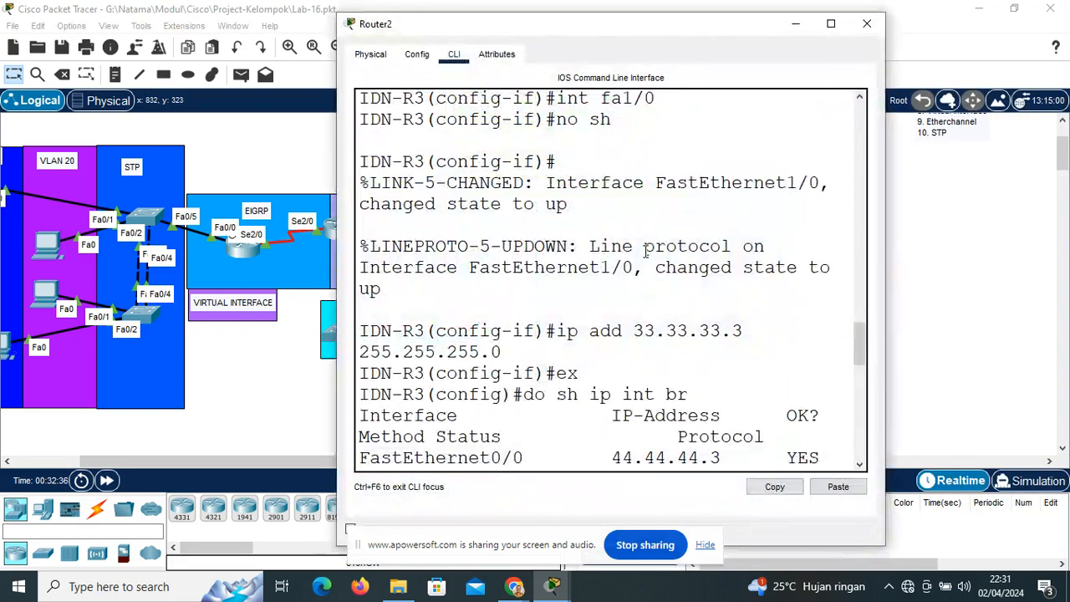
pyautogui.scroll(3, 645, 240)
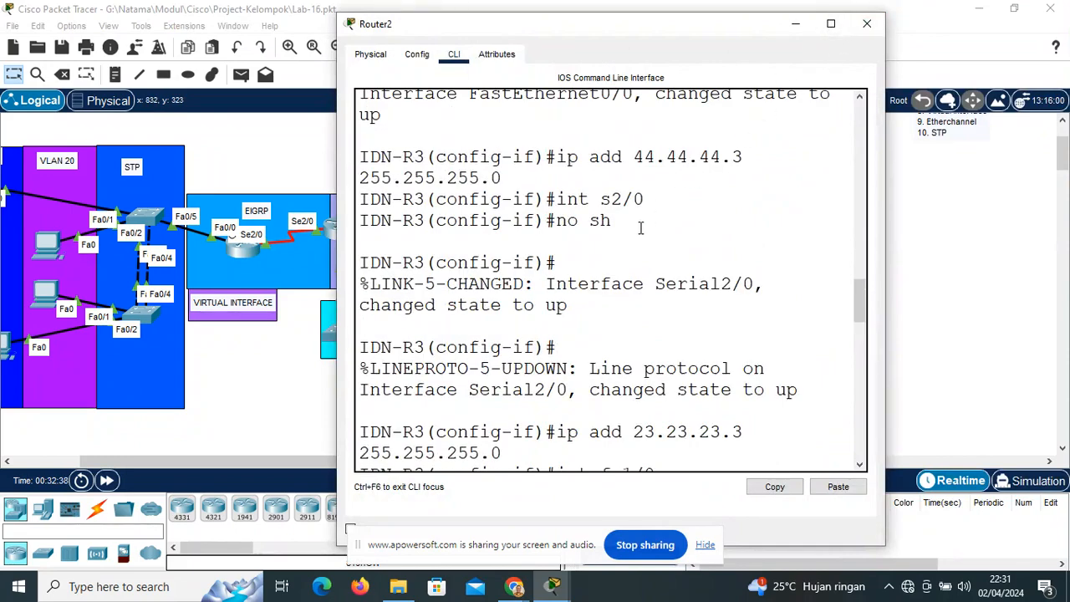
pyautogui.click(831, 24)
pyautogui.scroll(1, 494, 349)
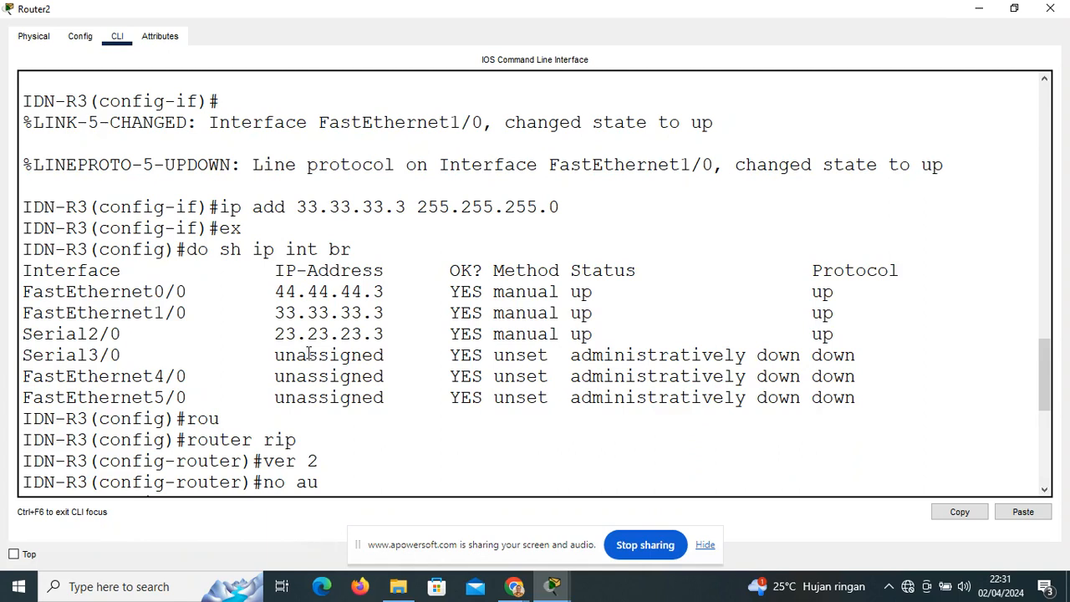
pyautogui.moveTo(275, 312); pyautogui.dragTo(407, 313)
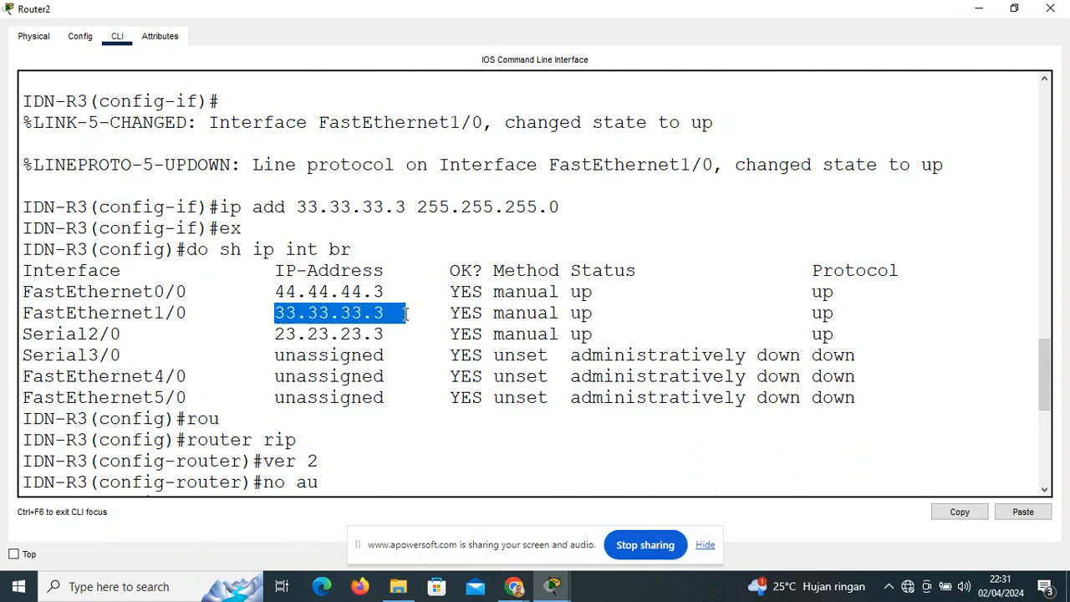
pyautogui.moveTo(394, 291); pyautogui.dragTo(280, 292)
pyautogui.scroll(-6, 661, 248)
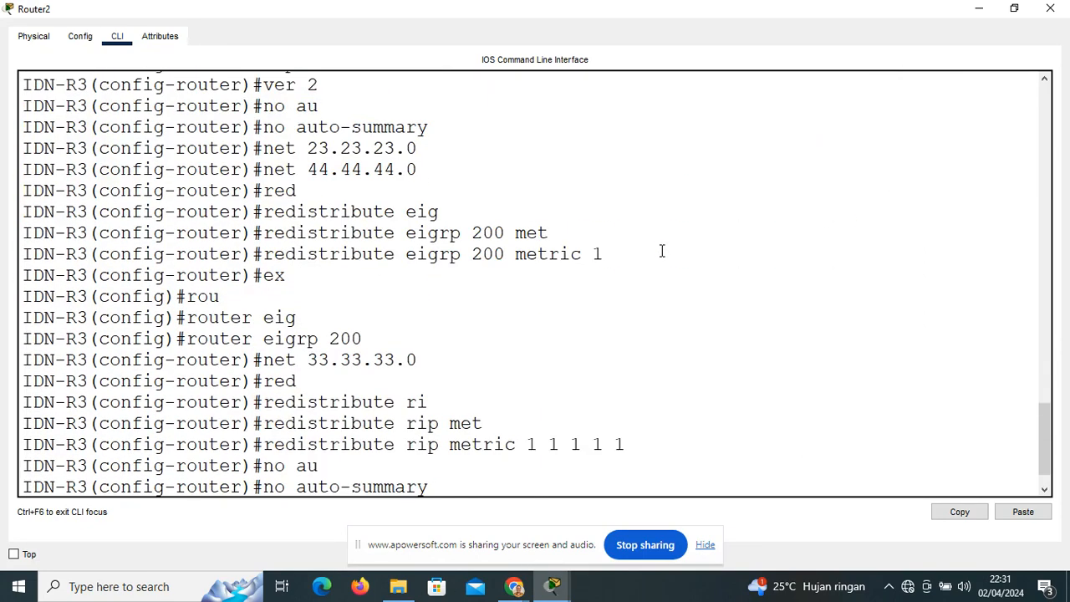
# Review the RIP and EIGRP 200 redistribution commands entered on IDN-R3
pyautogui.scroll(1, 380, 174)
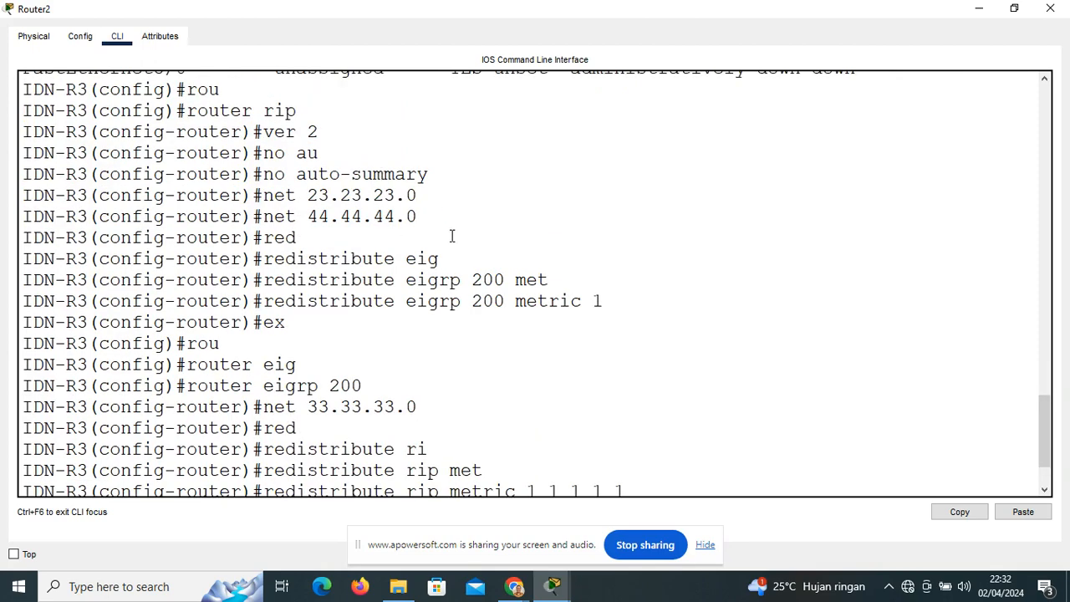
pyautogui.scroll(-2, 391, 237)
pyautogui.scroll(1, 316, 113)
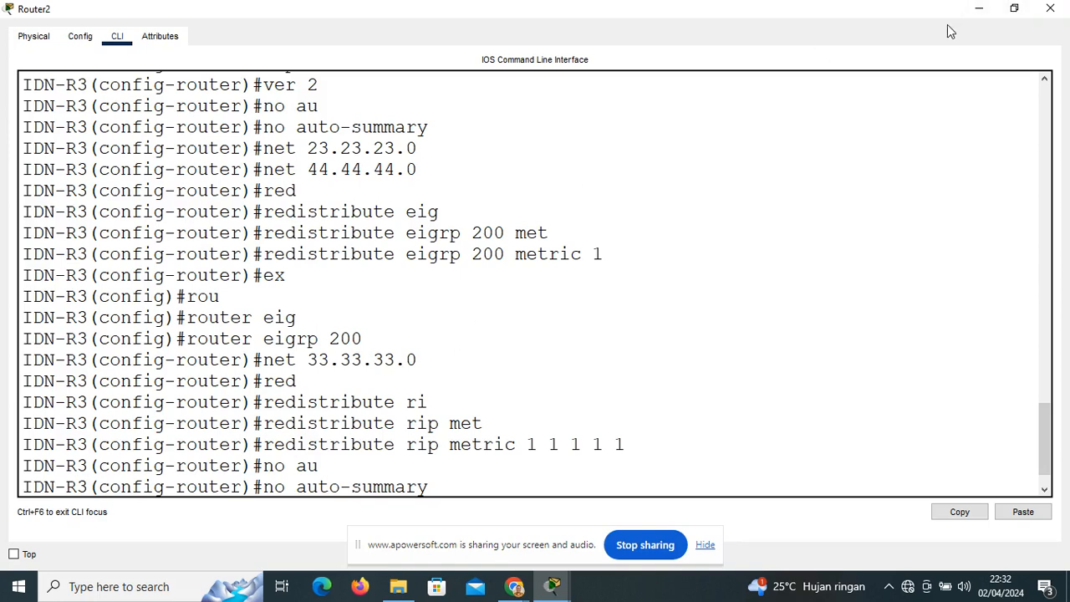
pyautogui.click(978, 8)
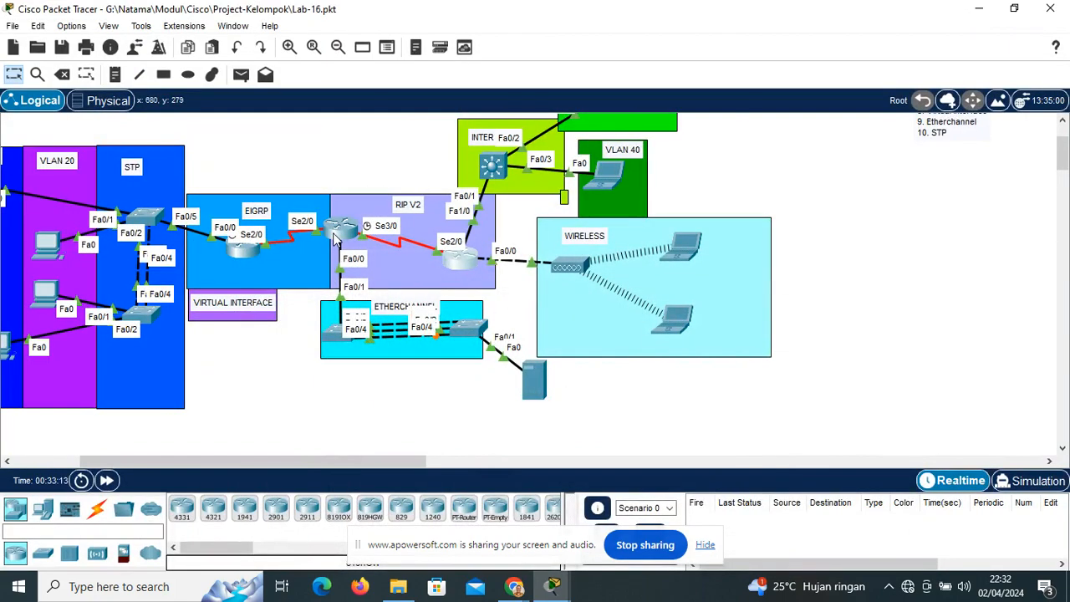
# Examine the interface IP addresses of IDN-R2, the router between the EIGRP and RIP V2 areas, including Serial2/0 and Serial3/0
pyautogui.click(458, 258)
pyautogui.scroll(3, 690, 235)
pyautogui.scroll(10, 690, 235)
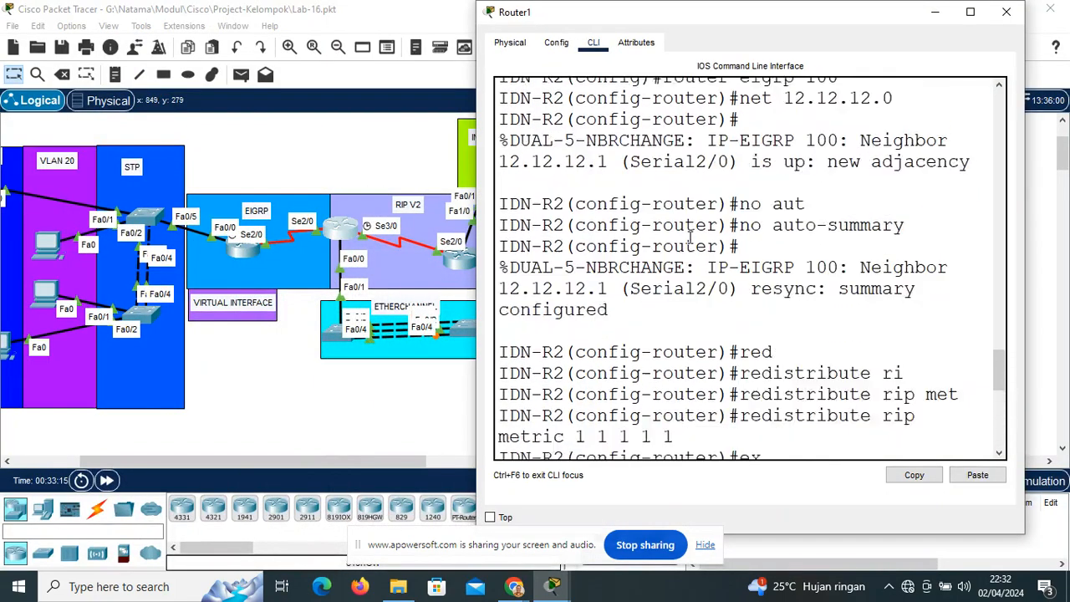
pyautogui.scroll(1, 690, 237)
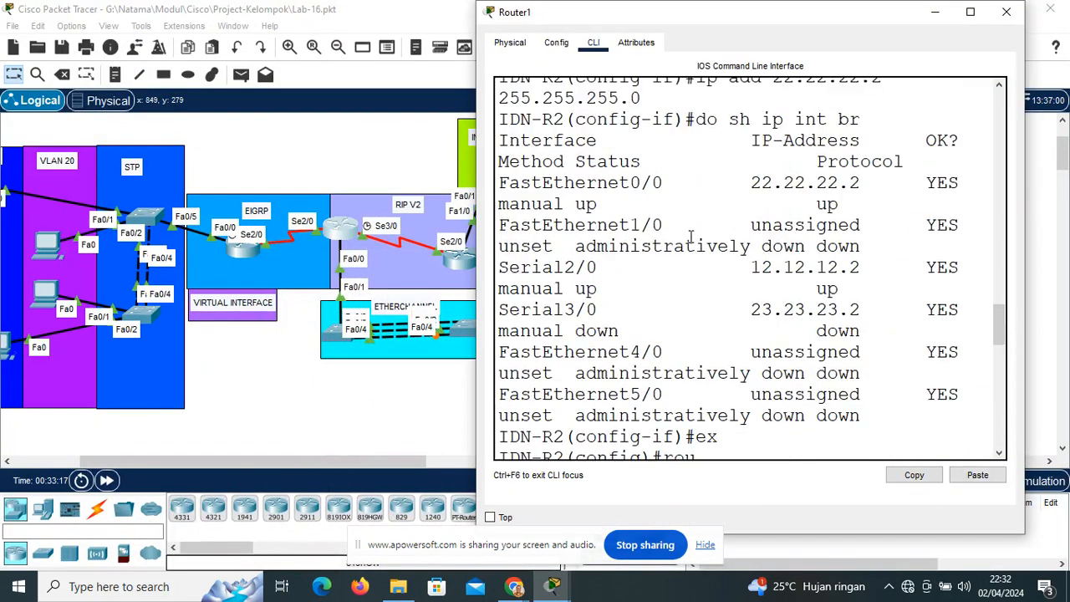
pyautogui.click(970, 12)
pyautogui.scroll(10, 326, 284)
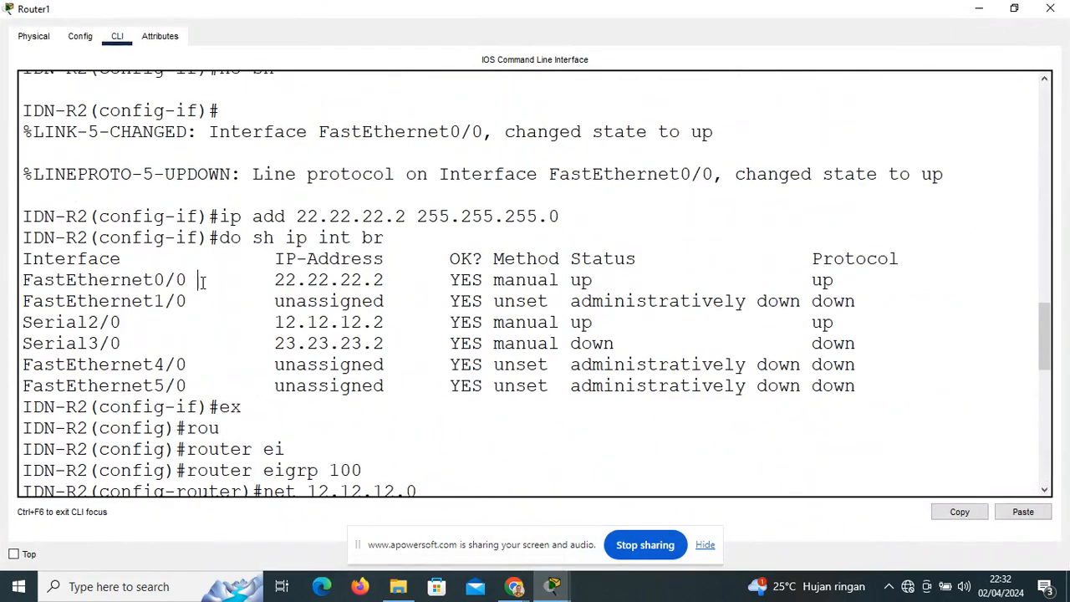
pyautogui.moveTo(202, 282); pyautogui.dragTo(156, 283)
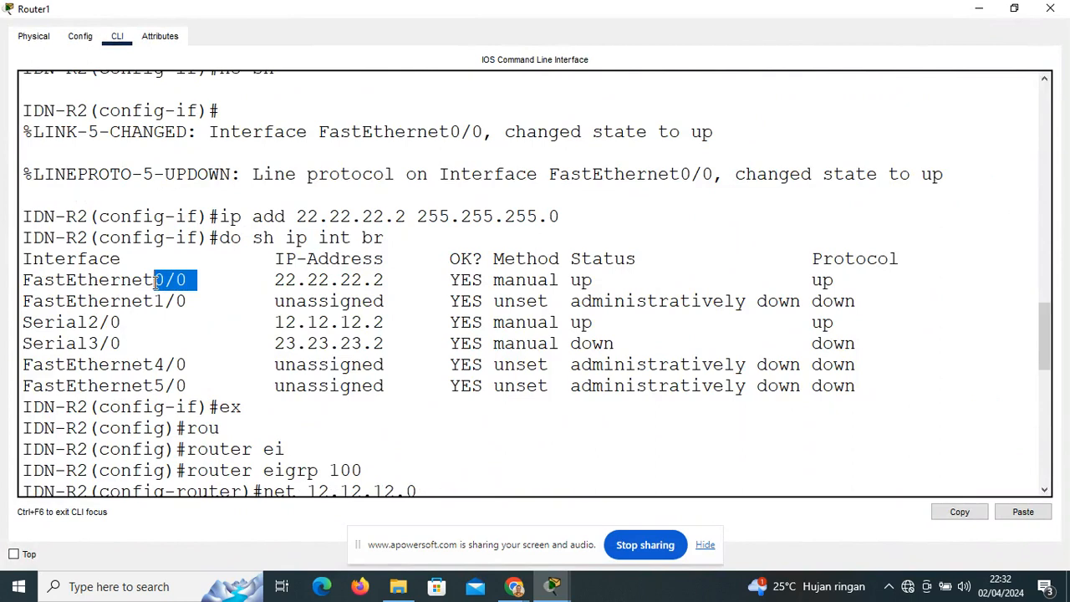
pyautogui.click(281, 287)
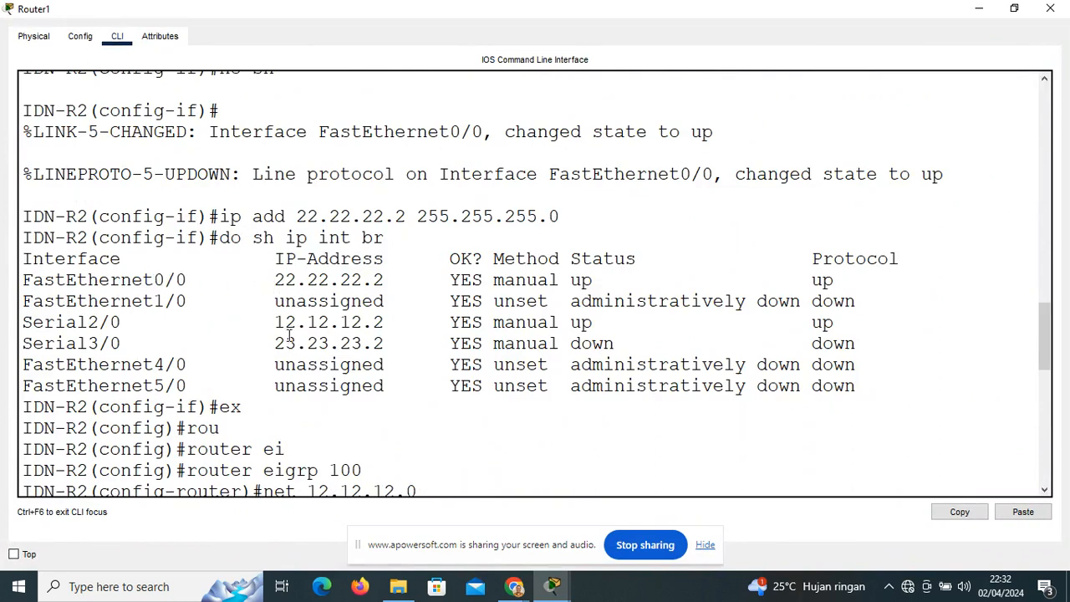
pyautogui.moveTo(275, 322); pyautogui.dragTo(385, 320)
pyautogui.moveTo(275, 345); pyautogui.dragTo(395, 345)
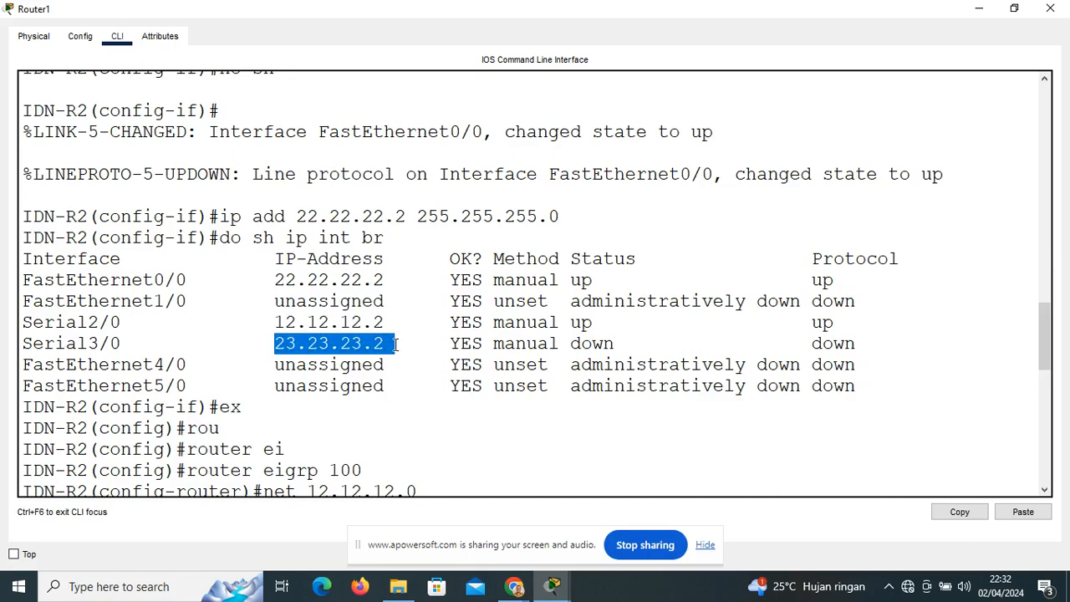
# Check IDN-R2's advertised networks and redistribution commands under EIGRP 100 and RIP against its interface addresses
pyautogui.scroll(-10, 395, 344)
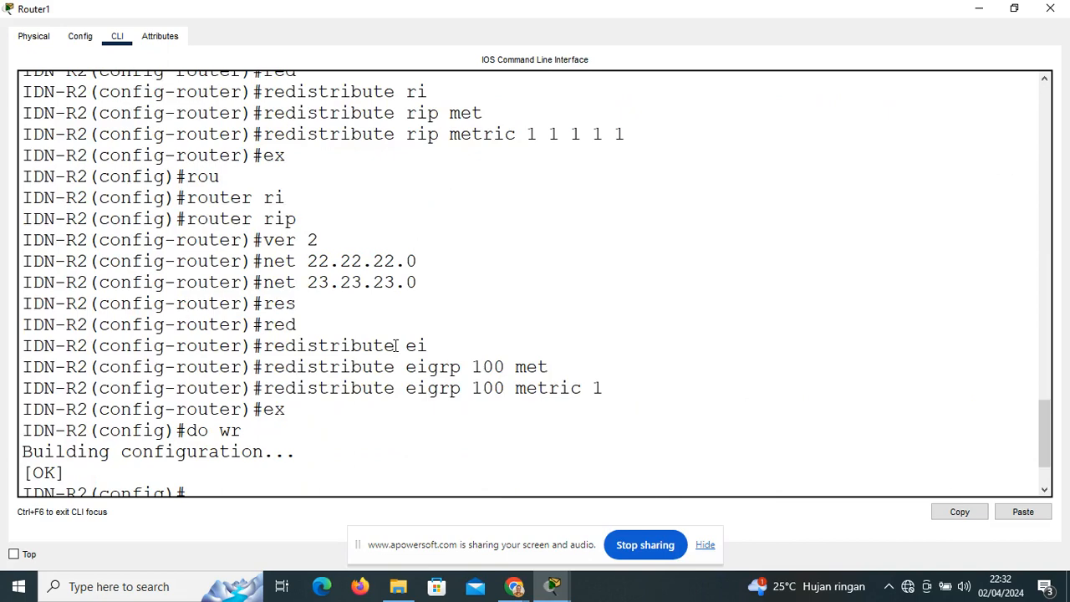
pyautogui.scroll(3, 327, 329)
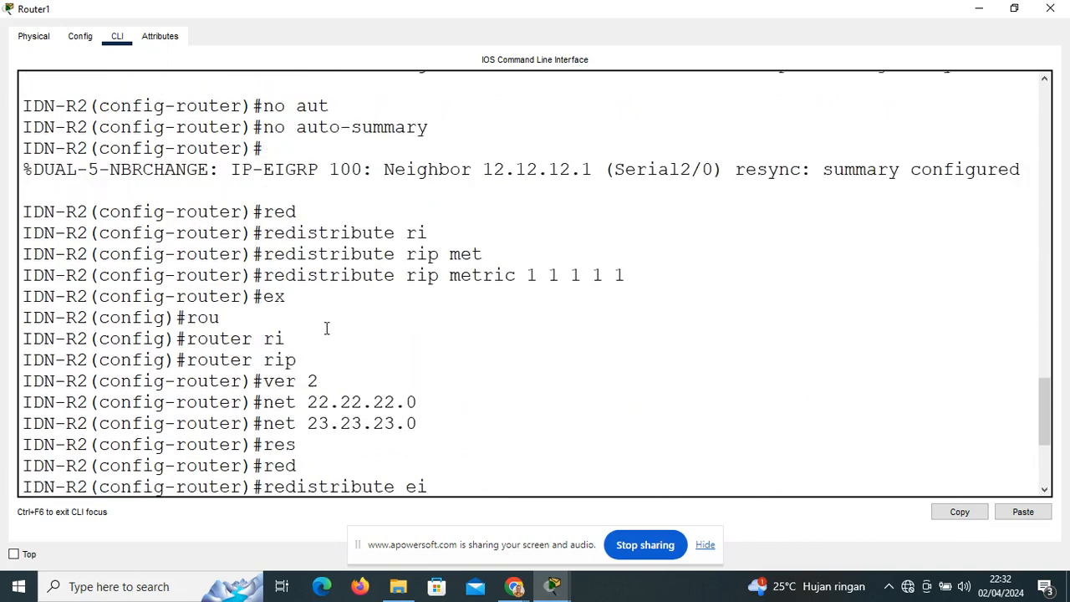
pyautogui.scroll(2, 327, 326)
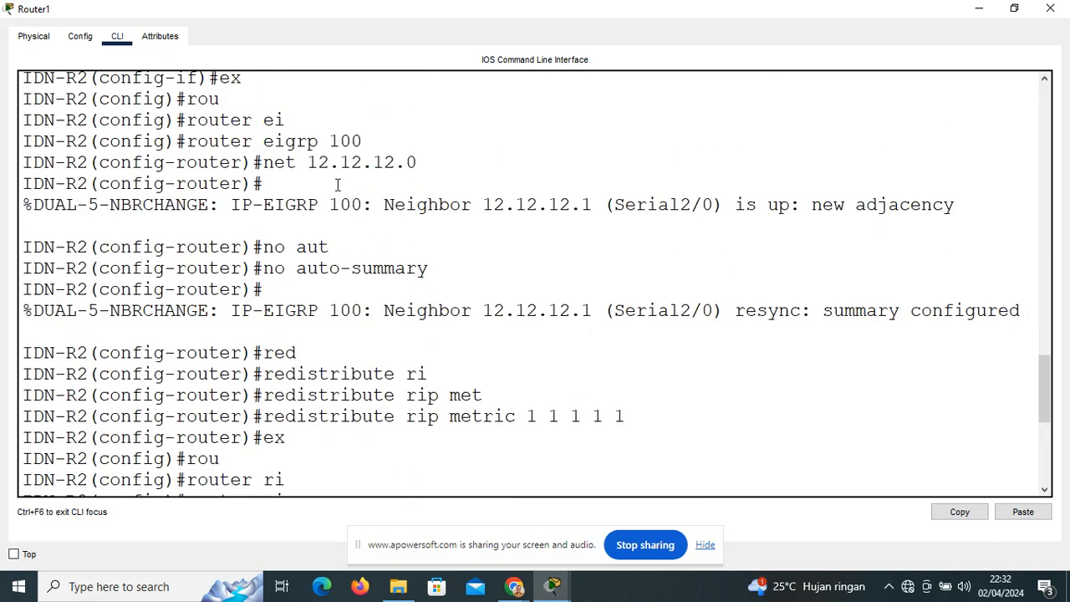
pyautogui.click(436, 163)
pyautogui.moveTo(436, 164); pyautogui.dragTo(351, 164)
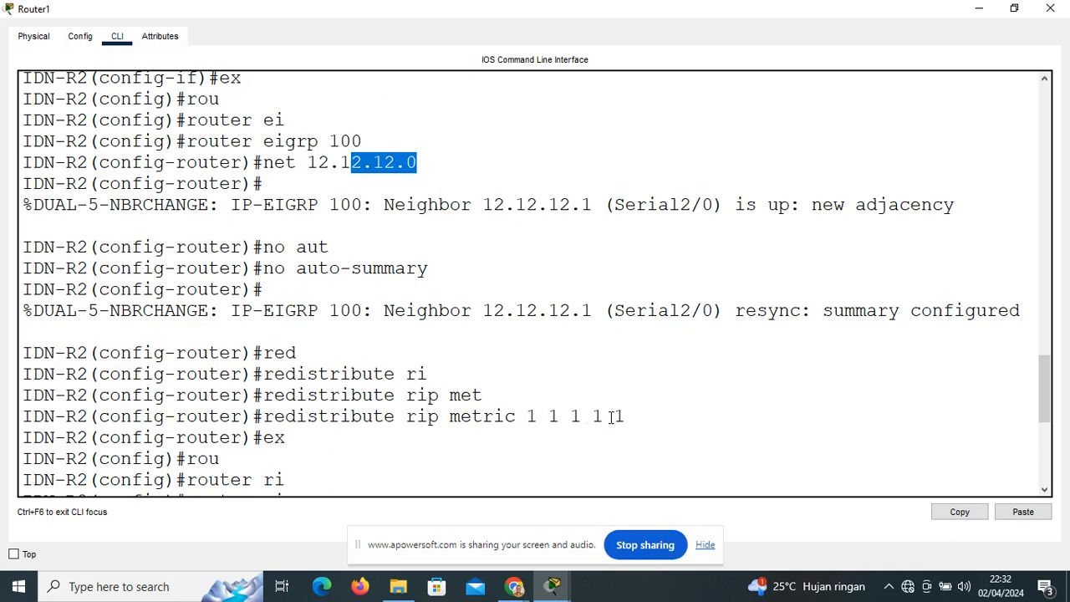
pyautogui.scroll(-2, 465, 435)
pyautogui.scroll(-3, 464, 435)
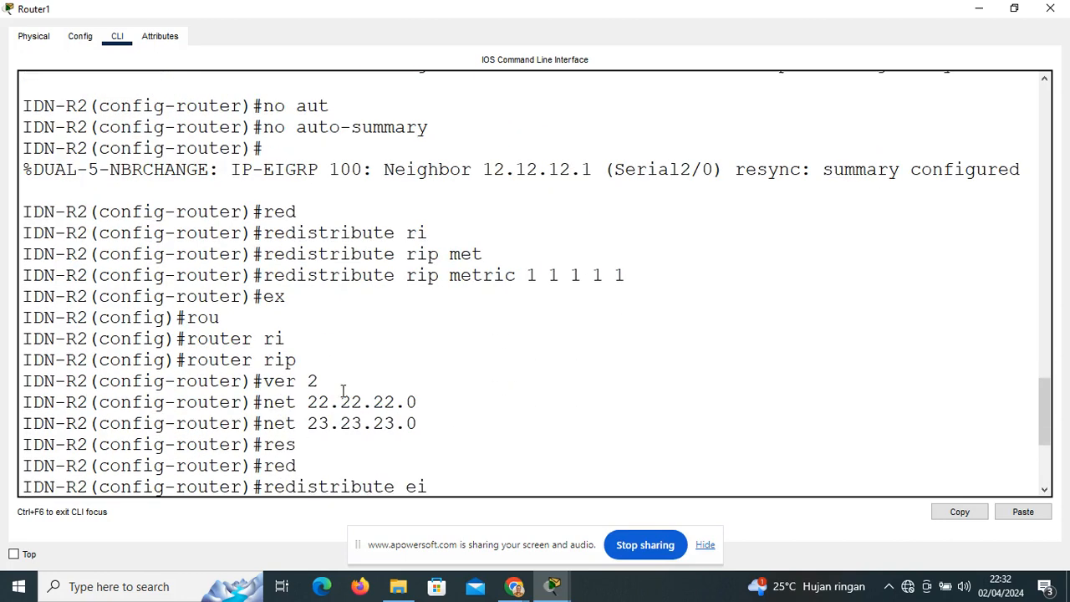
pyautogui.moveTo(313, 362); pyautogui.dragTo(302, 361)
pyautogui.click(351, 403)
pyautogui.click(386, 439)
pyautogui.scroll(-3, 395, 429)
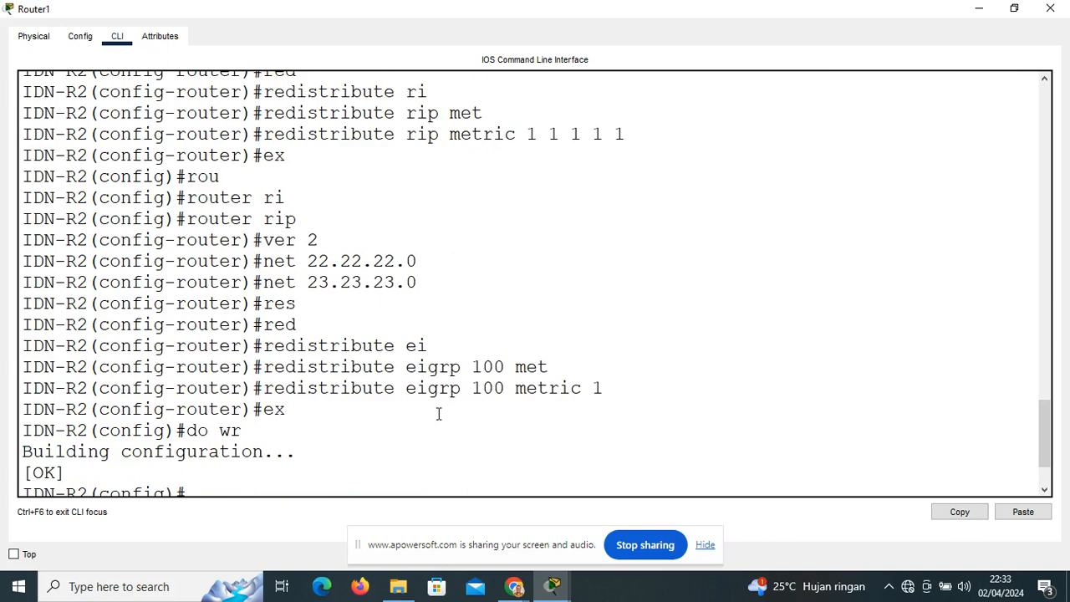
pyautogui.click(979, 10)
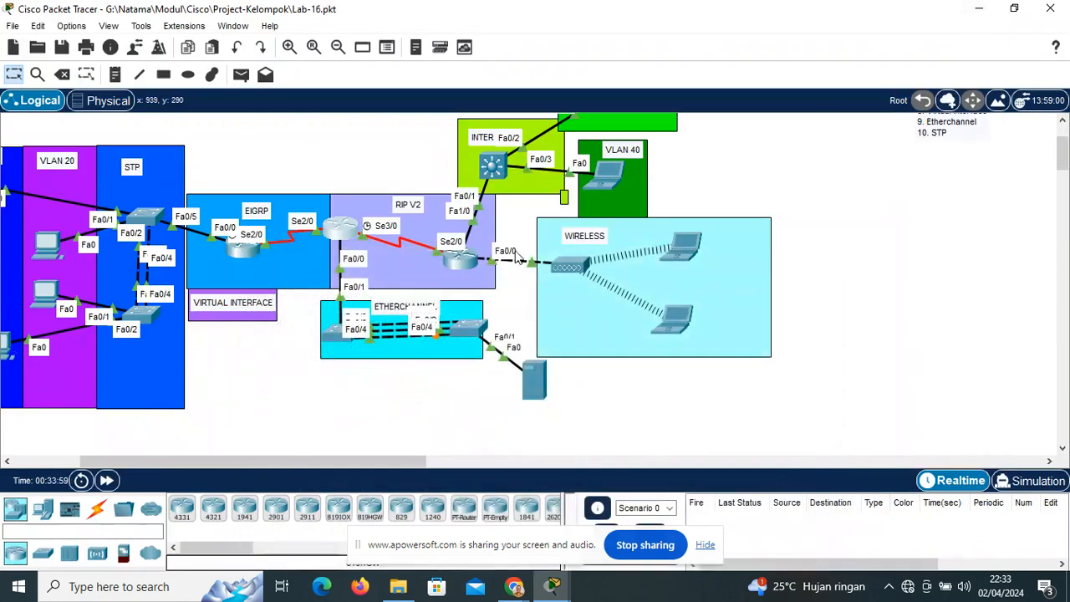
# Compare IDN-R1's interface addresses with the networks advertised in its EIGRP 100 configuration
pyautogui.click(243, 253)
pyautogui.scroll(10, 680, 312)
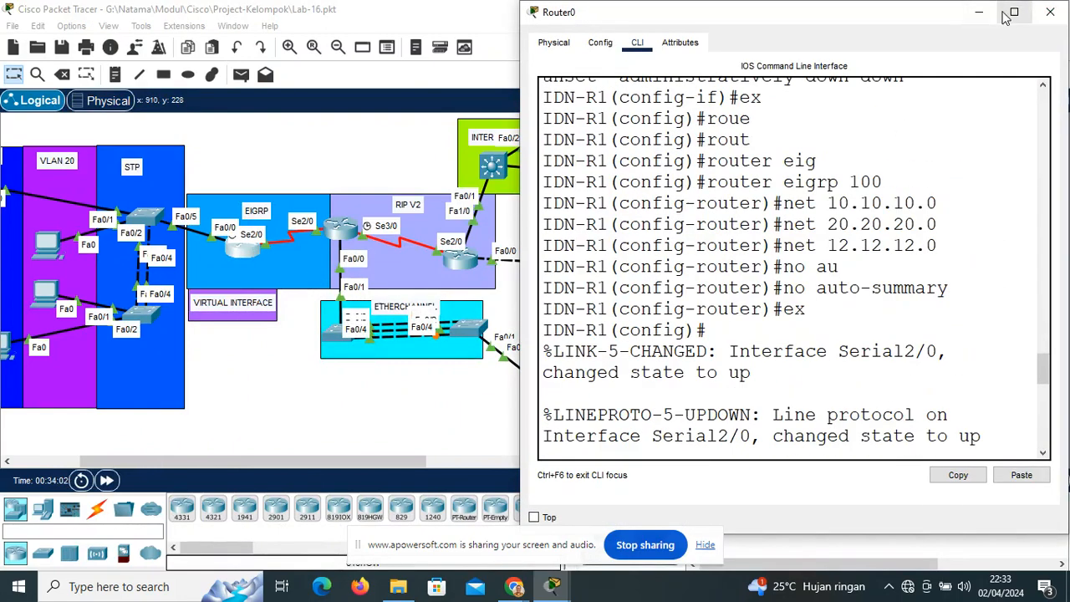
pyautogui.click(1012, 13)
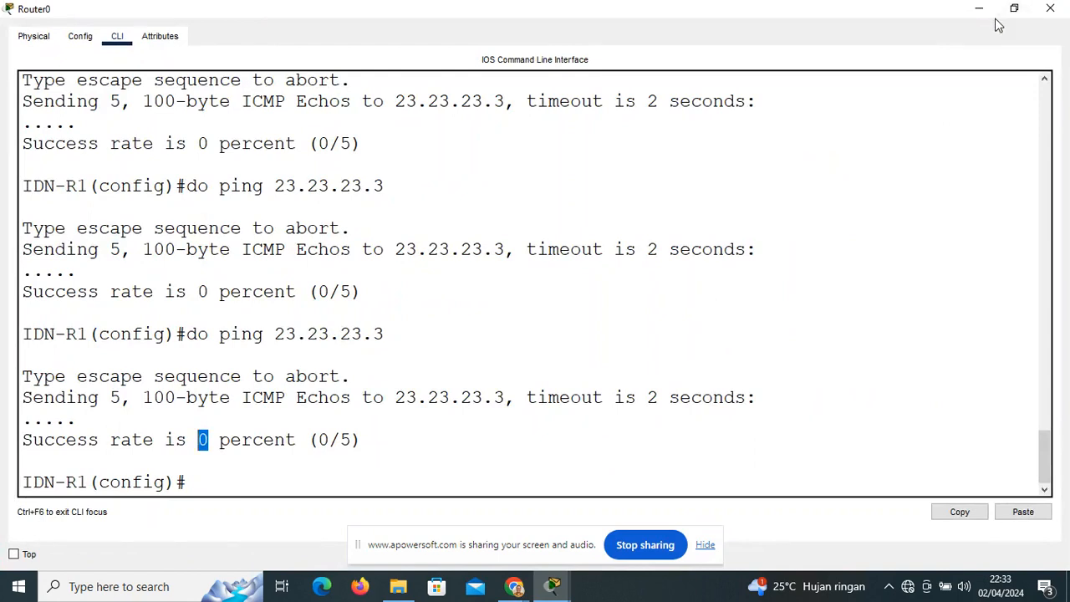
pyautogui.scroll(2, 524, 227)
pyautogui.scroll(10, 524, 227)
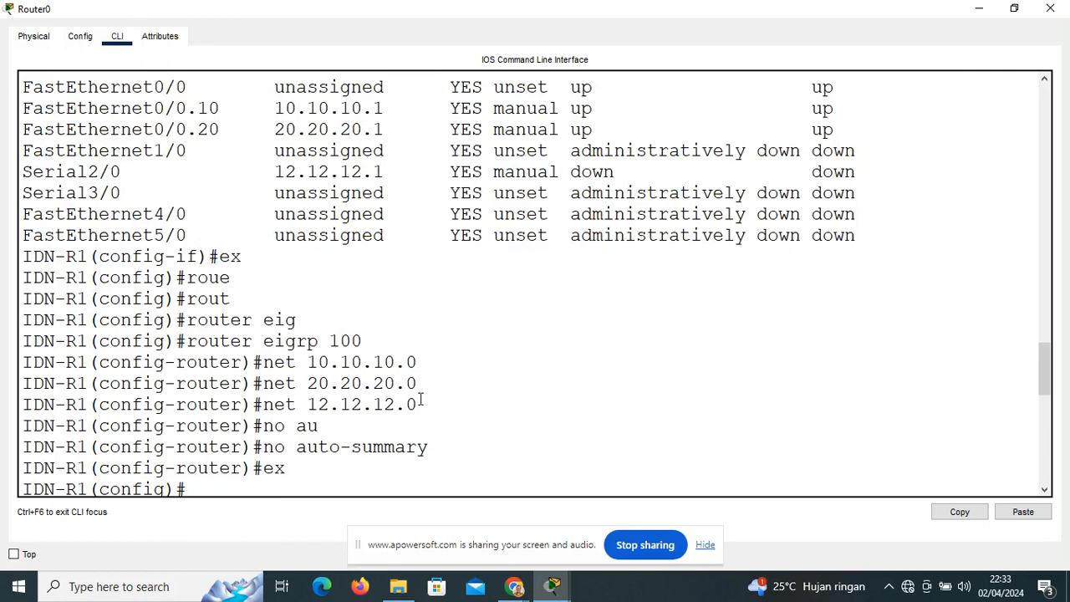
pyautogui.scroll(2, 438, 261)
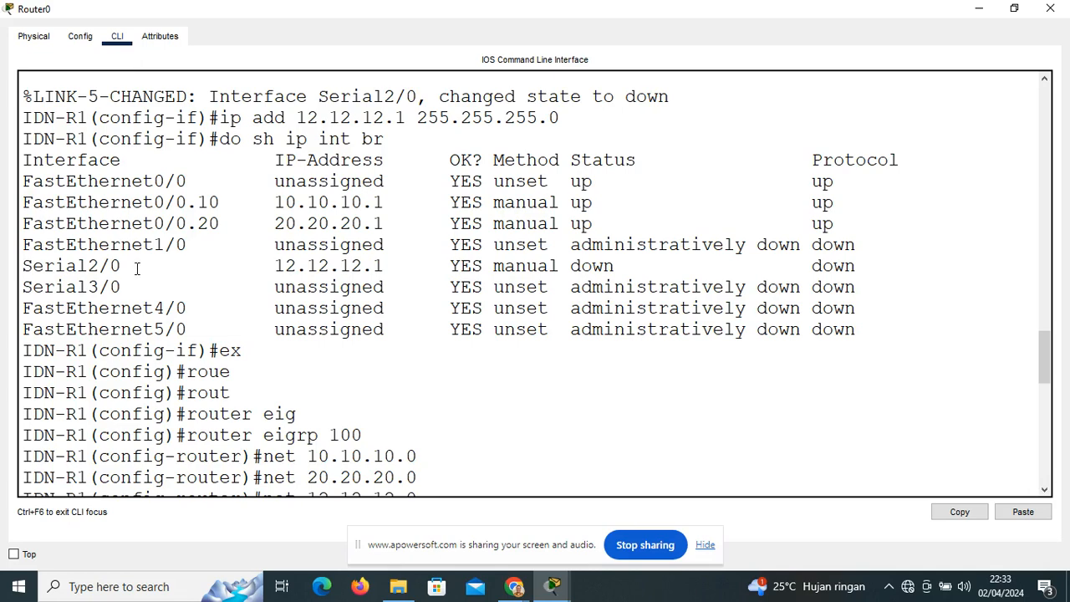
pyautogui.moveTo(132, 266); pyautogui.dragTo(111, 266)
pyautogui.click(978, 8)
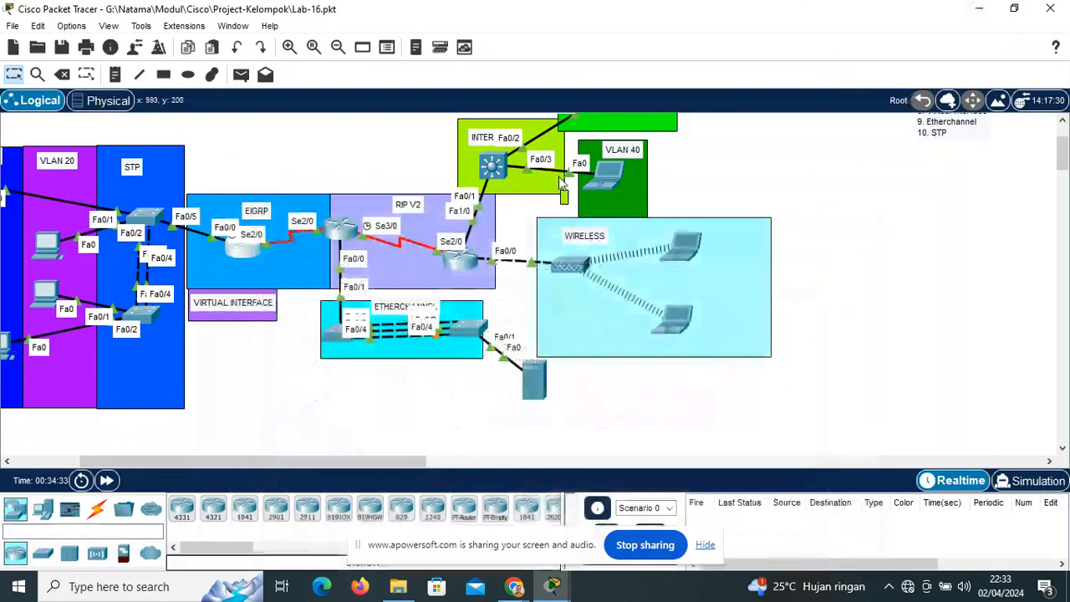
# Ping 23.23.23.3 from IDN-R1 twice more to retest reachability
pyautogui.moveTo(239, 253)
pyautogui.mouseDown()
pyautogui.moveTo(239, 269)
pyautogui.moveTo(243, 252)
pyautogui.mouseUp()
pyautogui.click(244, 254)
pyautogui.scroll(-18, 774, 375)
pyautogui.scroll(-8, 779, 428)
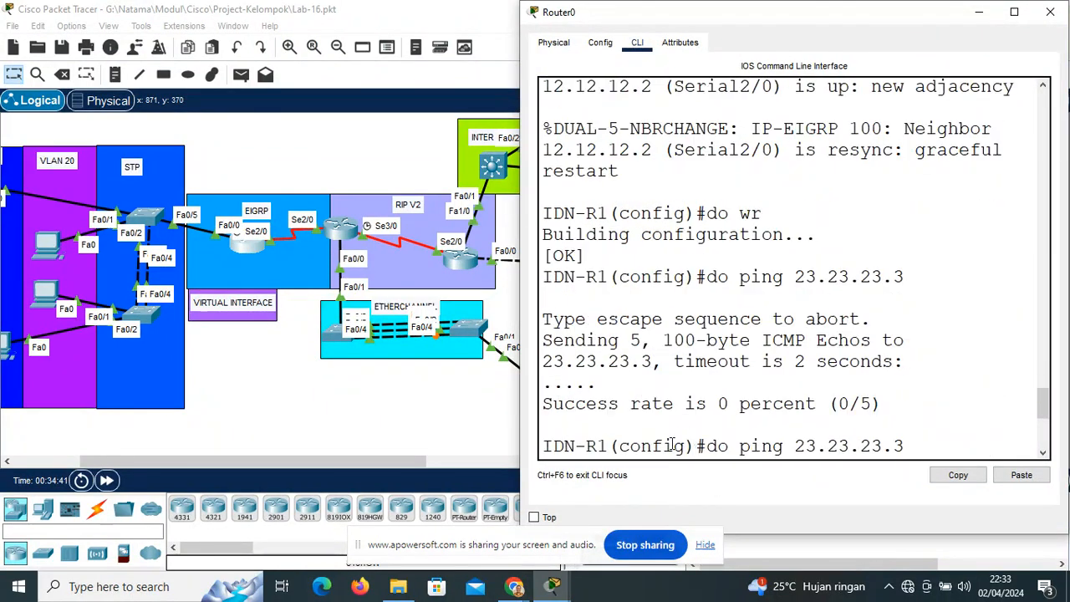
pyautogui.press('Up')
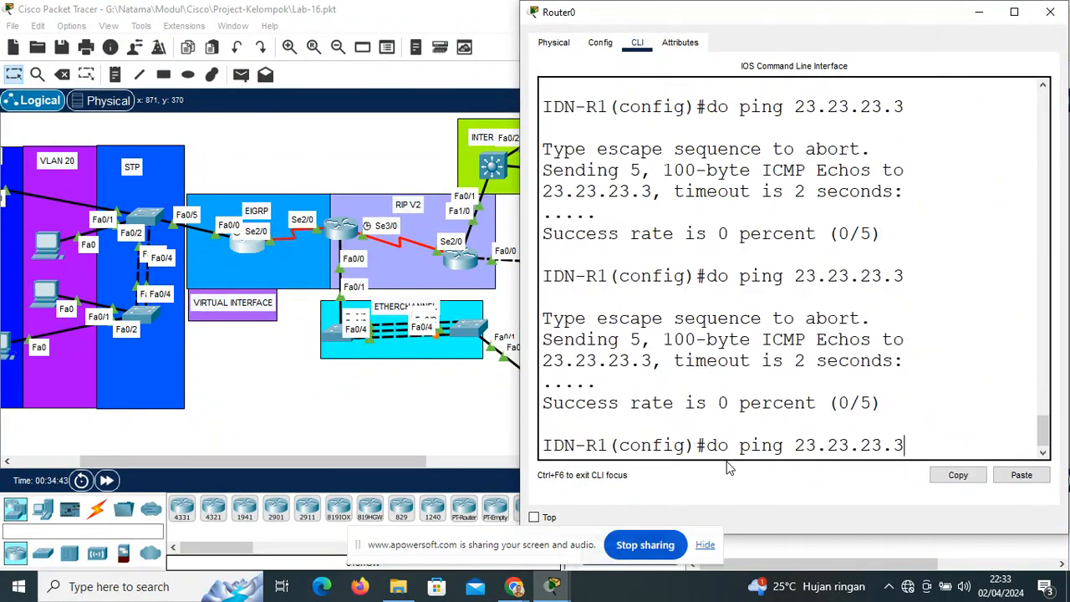
pyautogui.press('Return')
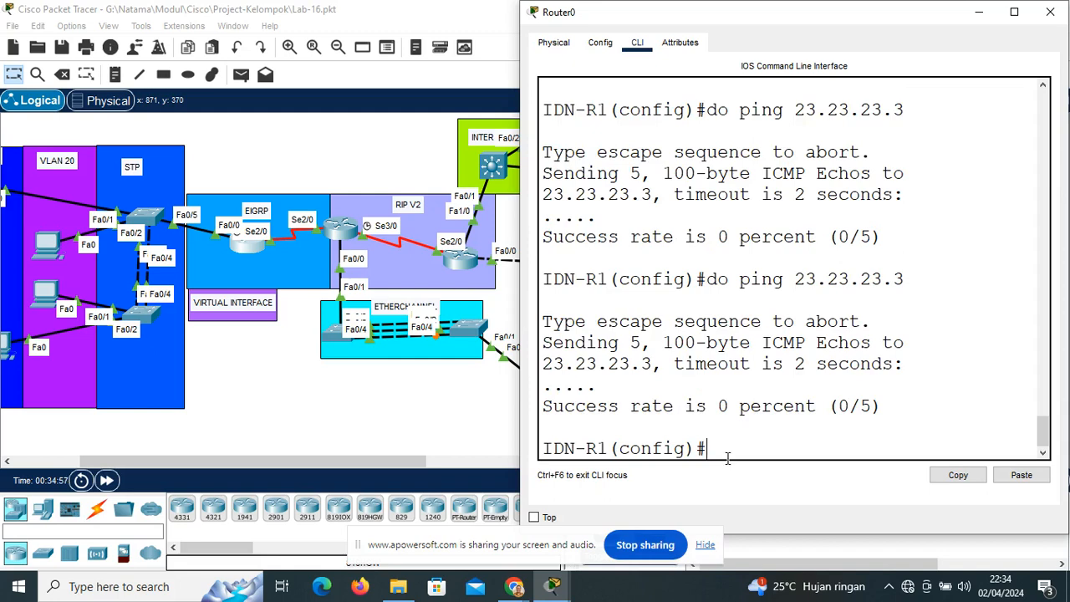
pyautogui.press('Up')
pyautogui.press('Return')
pyautogui.moveTo(871, 17); pyautogui.dragTo(799, 54)
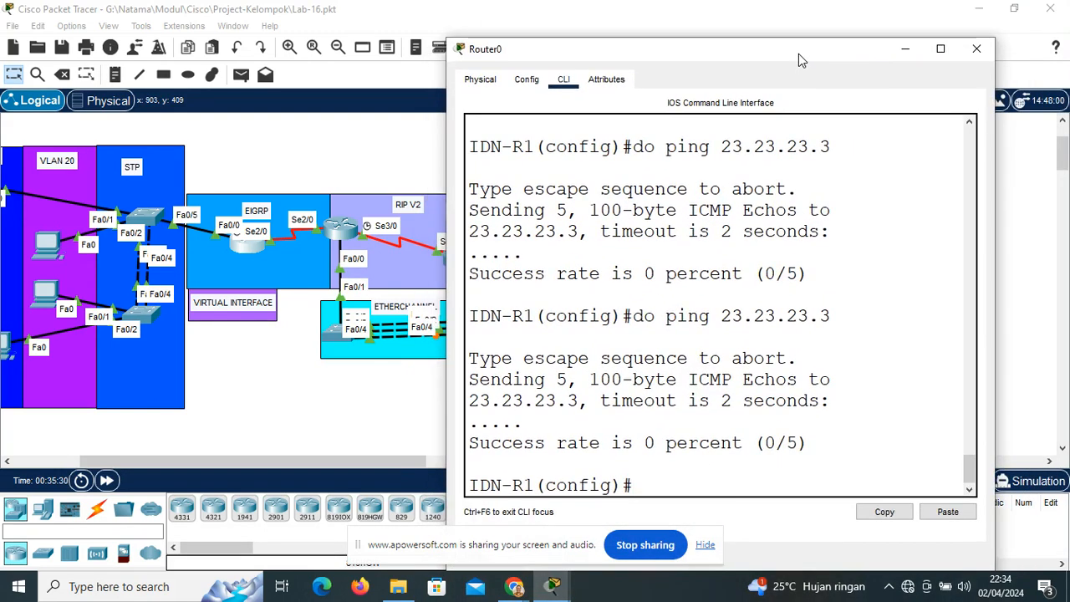
pyautogui.click(903, 52)
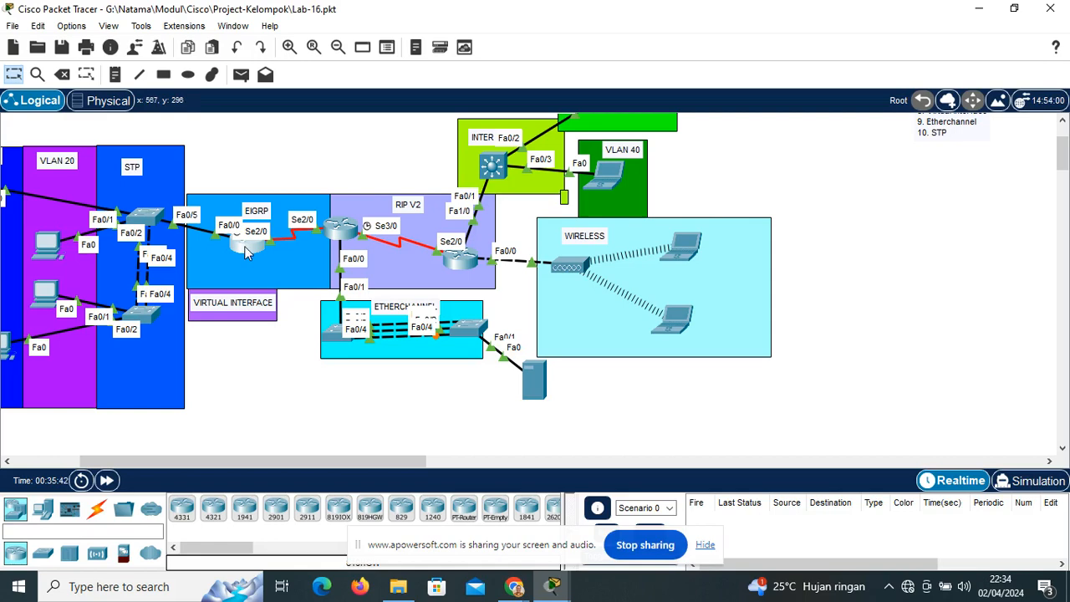
# Check the latest ping results on IDN-R1 and the RIP and EIGRP commands on IDN-R3 again
pyautogui.click(459, 258)
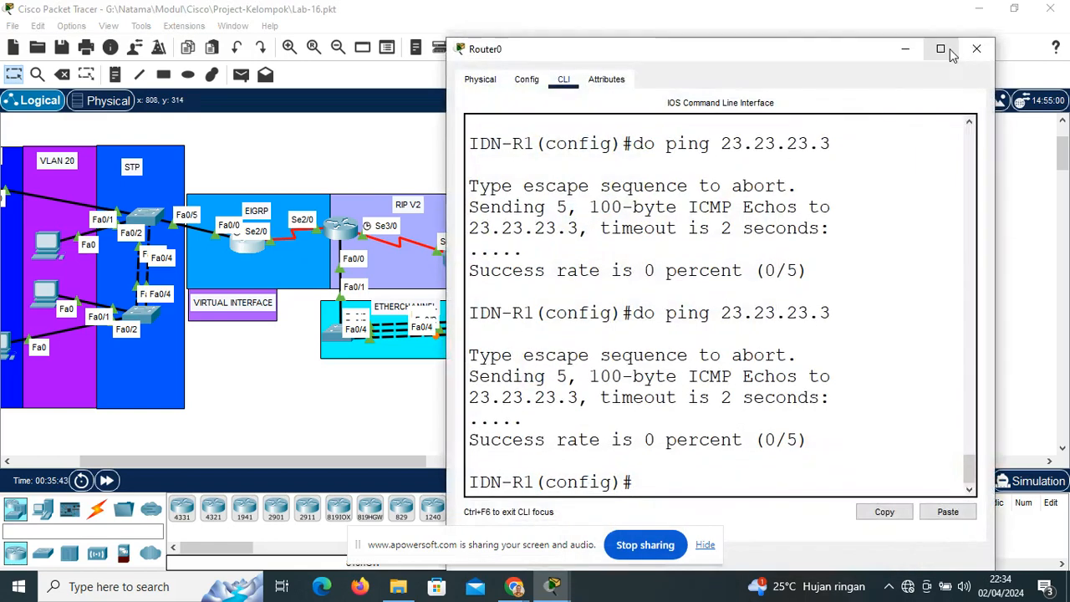
pyautogui.click(940, 49)
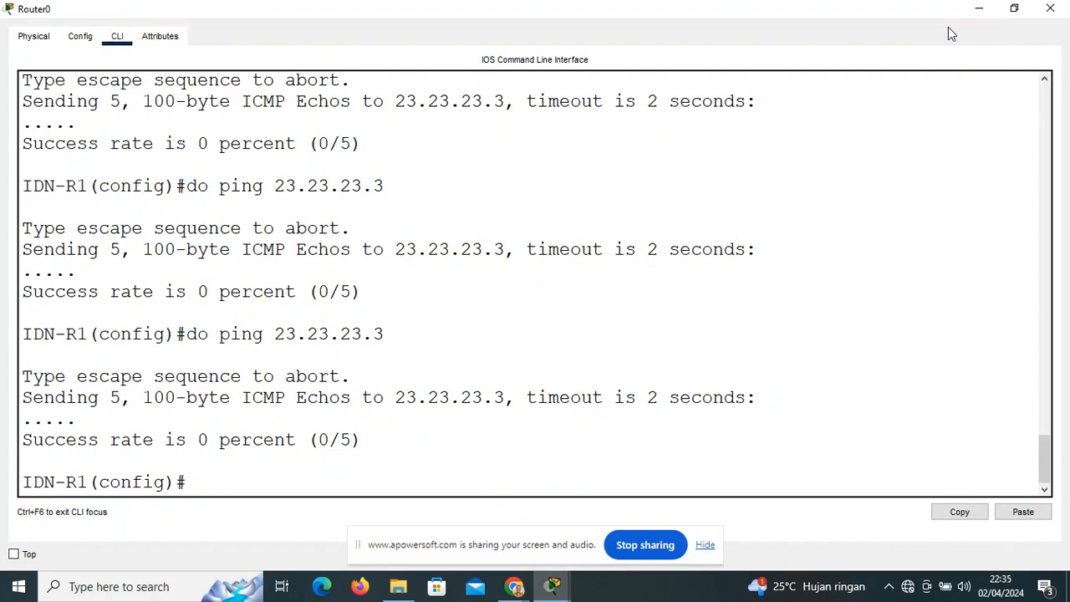
pyautogui.click(979, 7)
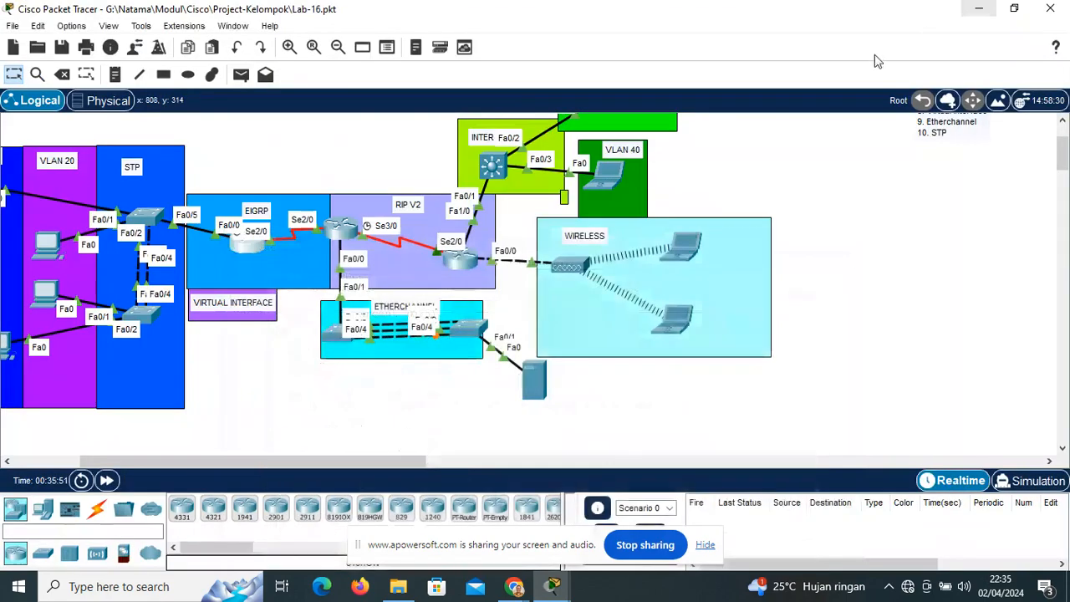
pyautogui.click(470, 268)
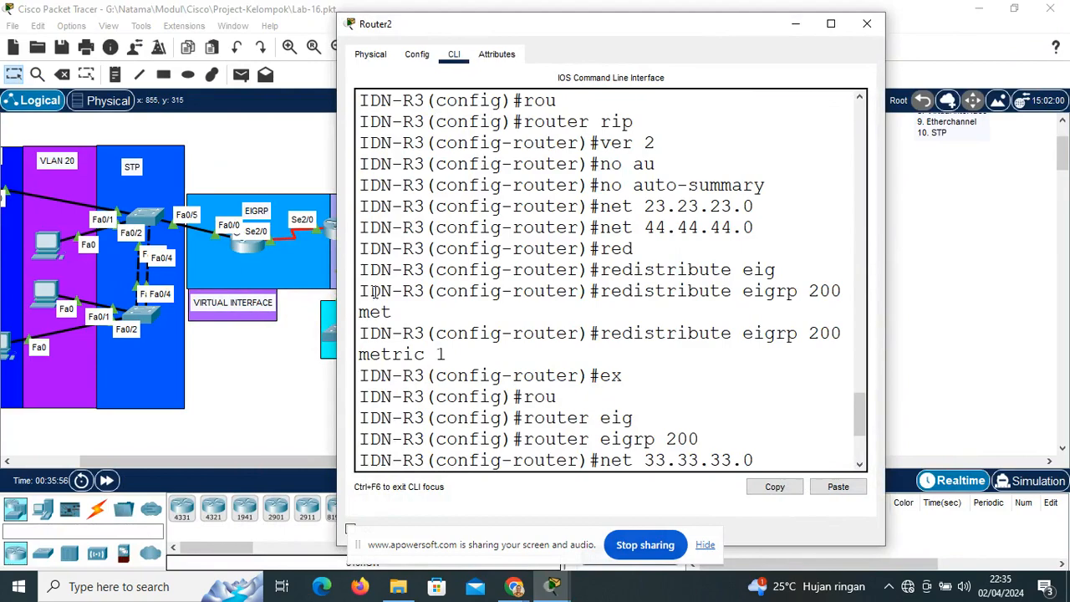
pyautogui.click(796, 23)
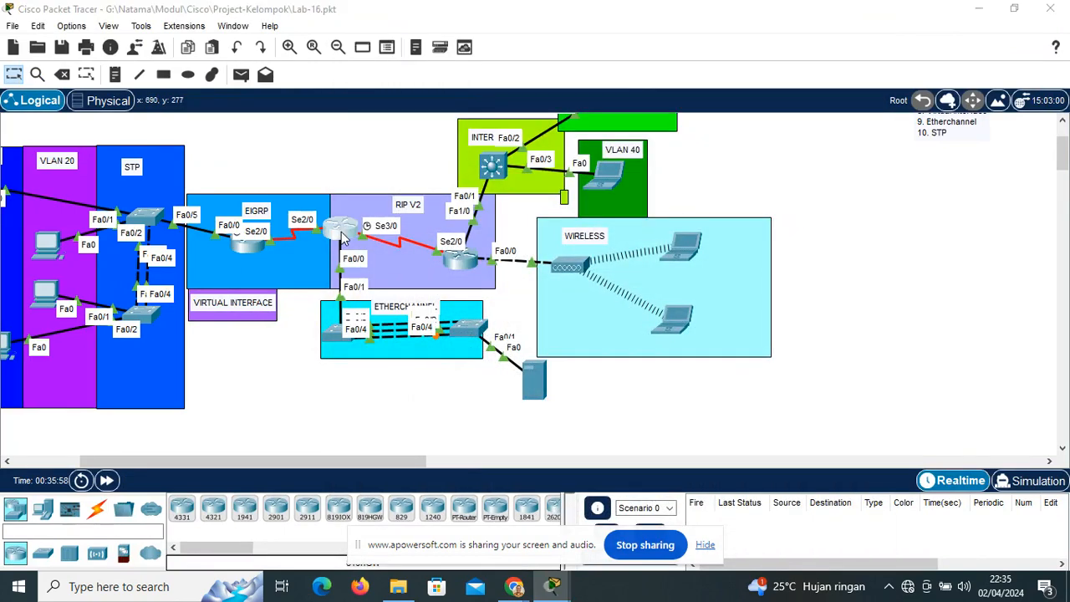
# Recheck IDN-R2's interface summary and the routing commands that follow it in the console history
pyautogui.click(353, 234)
pyautogui.click(970, 11)
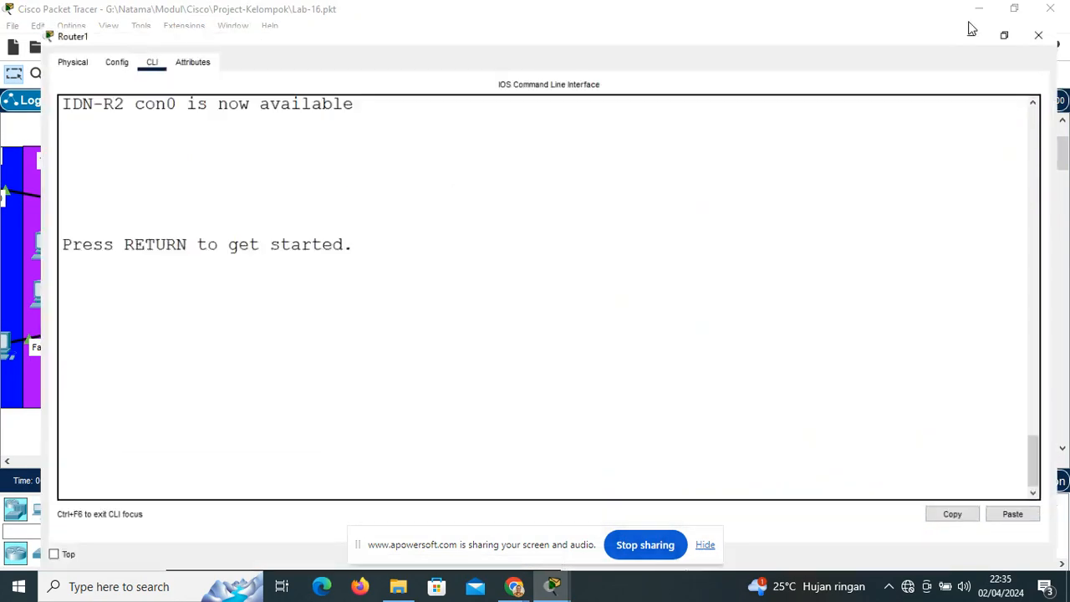
pyautogui.scroll(5, 560, 288)
pyautogui.scroll(5, 562, 290)
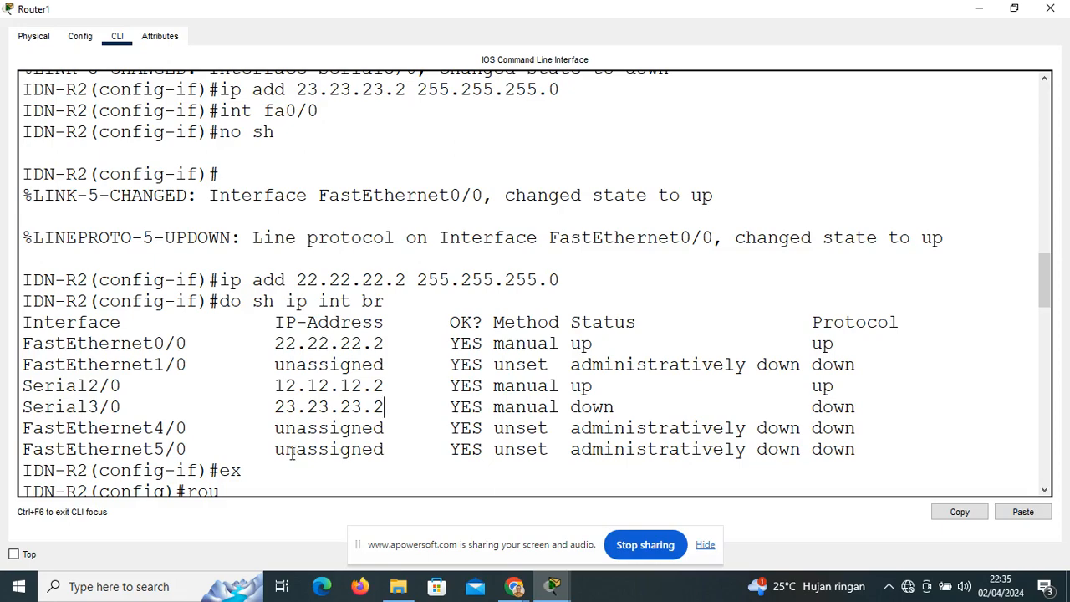
pyautogui.scroll(-3, 268, 478)
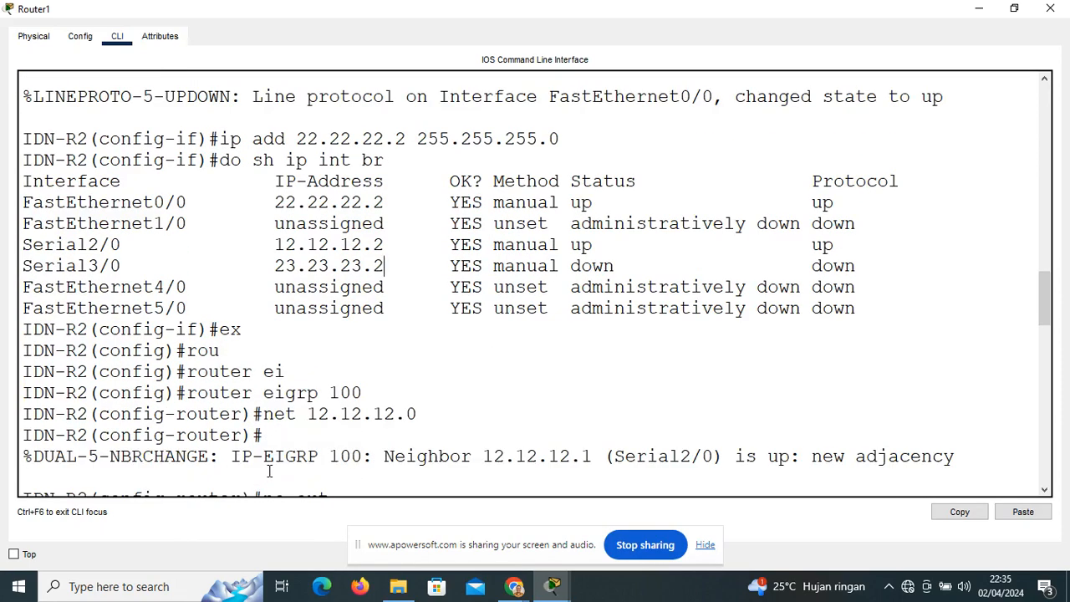
pyautogui.scroll(-15, 269, 470)
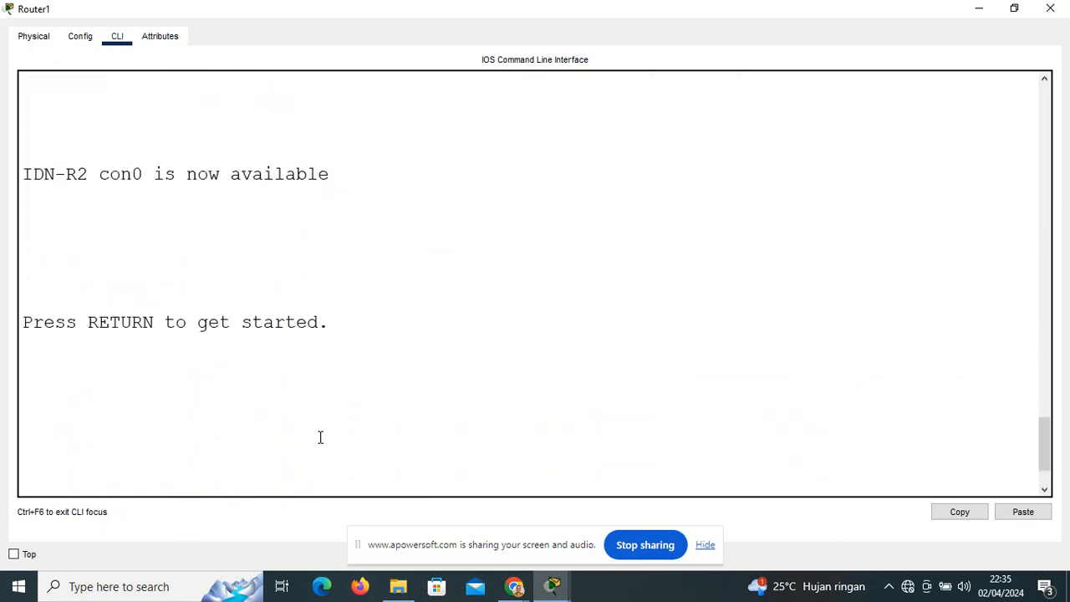
# Enter privileged mode on IDN-R2 and display its brief IP interface summary
pyautogui.press('Return')
pyautogui.write('en')
pyautogui.press('Return')
pyautogui.write('sh ip int')
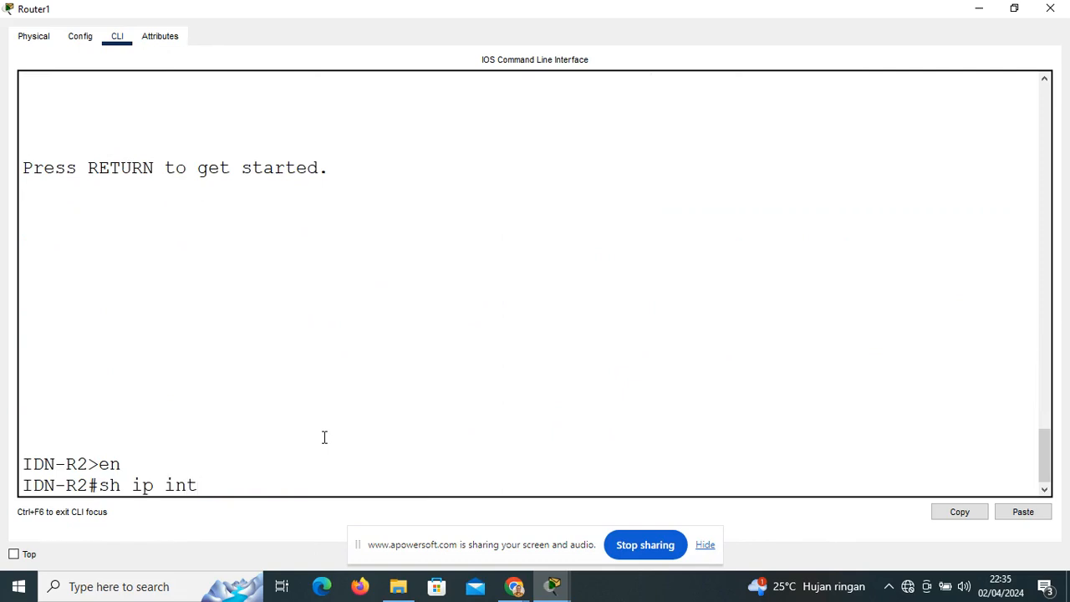
pyautogui.write(' br')
pyautogui.press('Return')
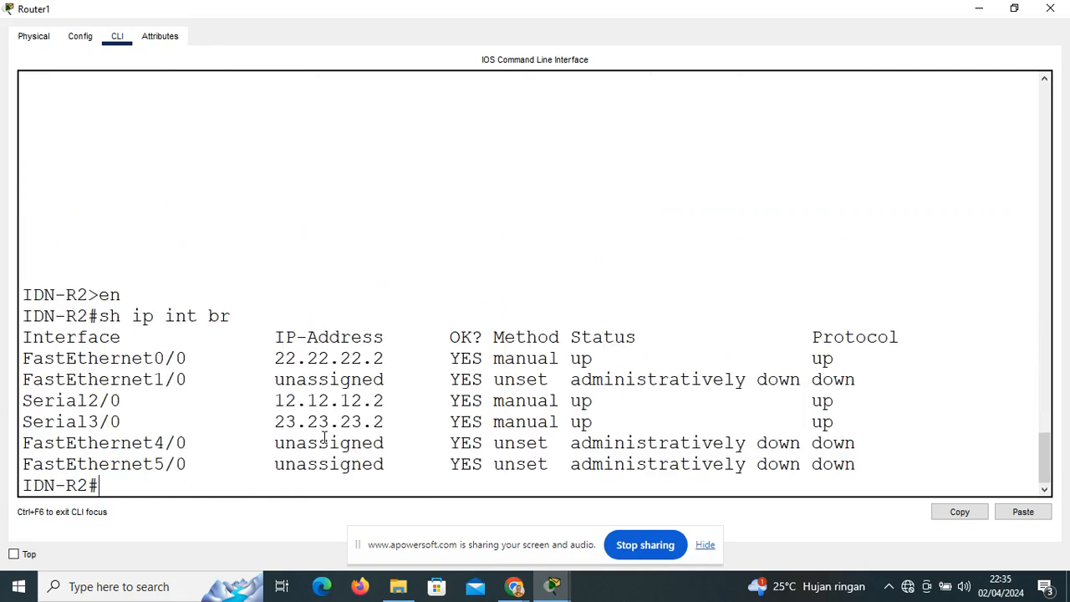
pyautogui.press('Up')
pyautogui.press('Up')
pyautogui.press('Down')
pyautogui.press('Down')
pyautogui.write('int b')
pyautogui.press('BackSpace')
pyautogui.press('BackSpace')
pyautogui.press('BackSpace')
pyautogui.press('BackSpace')
pyautogui.press('BackSpace')
# Enter global configuration on IDN-R2 and enable interface Serial3/0 with no shutdown
pyautogui.write('conf t')
pyautogui.press('Return')
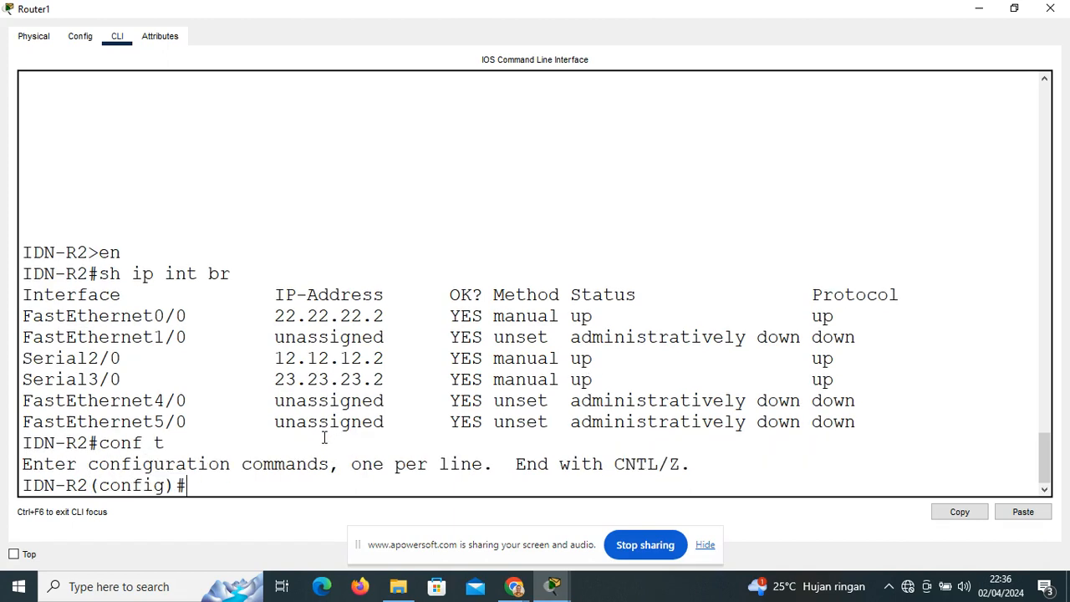
pyautogui.write('int s3/0')
pyautogui.press('Return')
pyautogui.write('no sh')
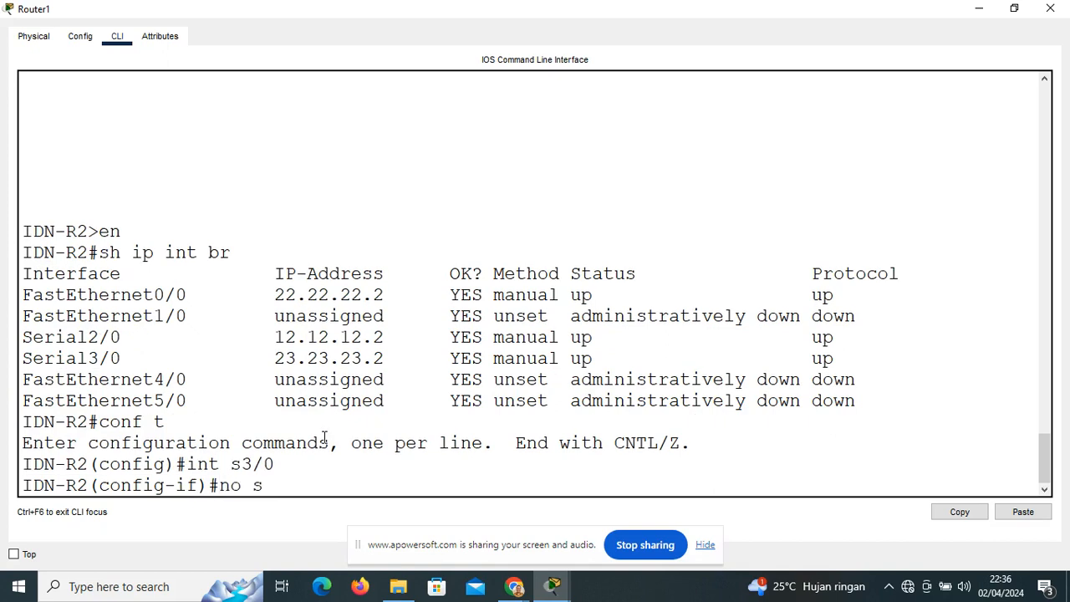
pyautogui.press('Return')
pyautogui.press('Return')
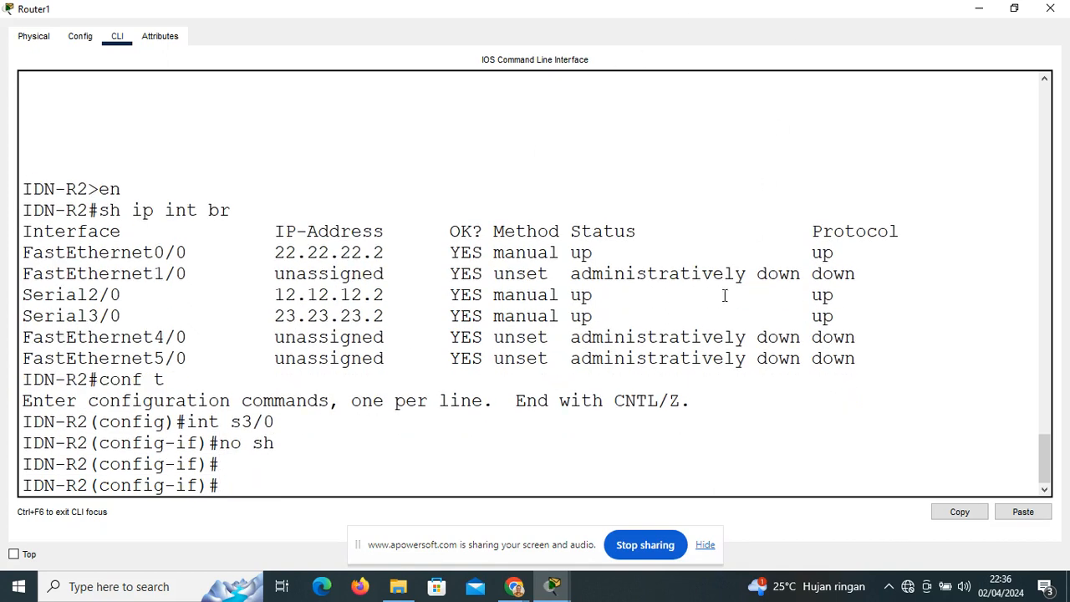
# Review IDN-R2's earlier EIGRP 100 and RIP commands, including networks, auto-summary and redistribution, in the console history
pyautogui.scroll(15, 702, 318)
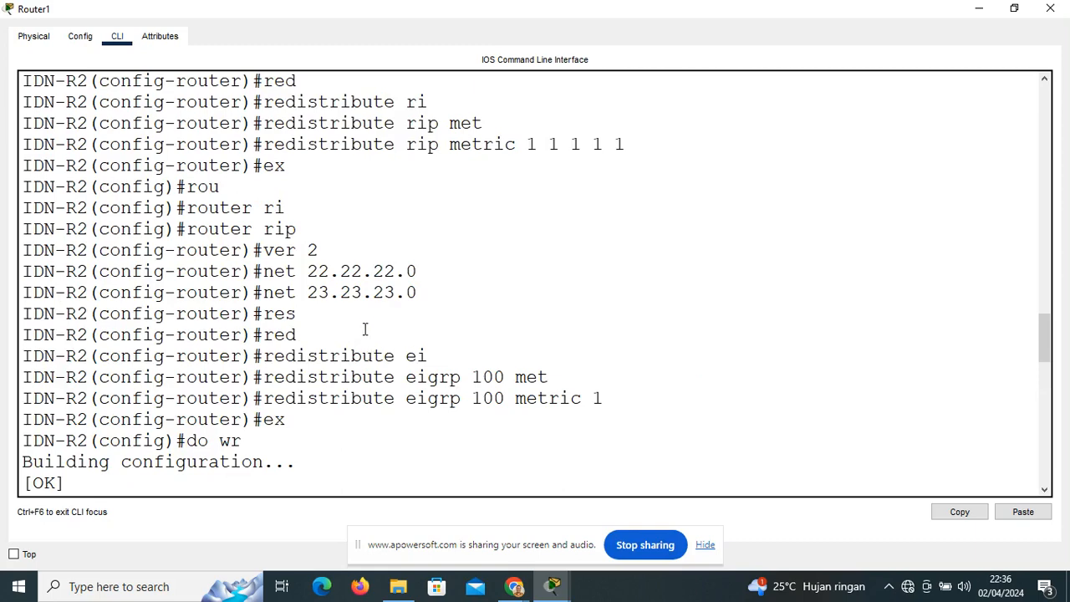
pyautogui.scroll(5, 362, 259)
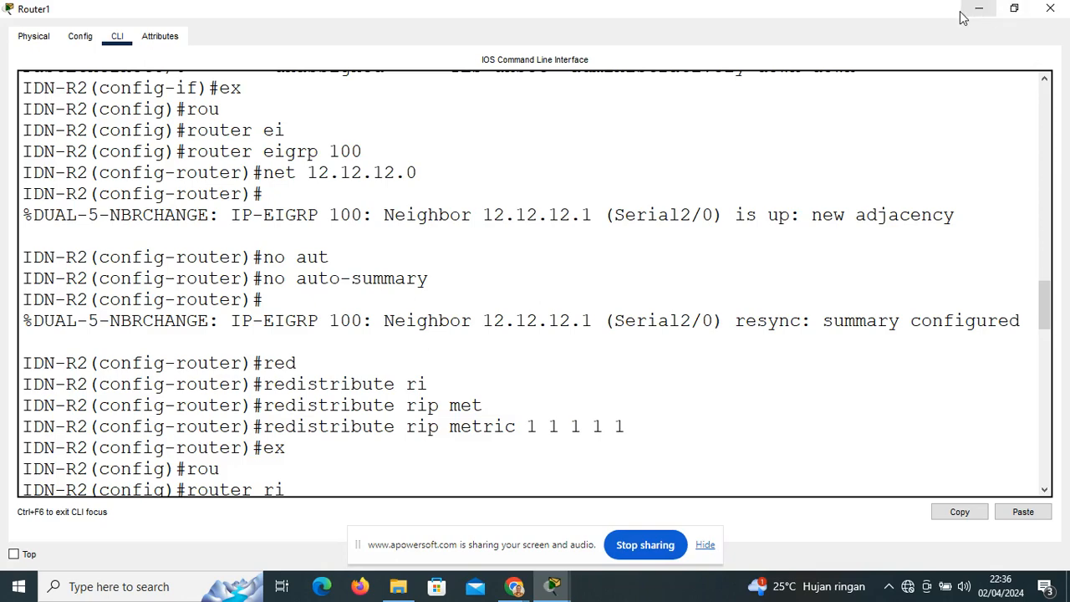
pyautogui.scroll(-15, 618, 323)
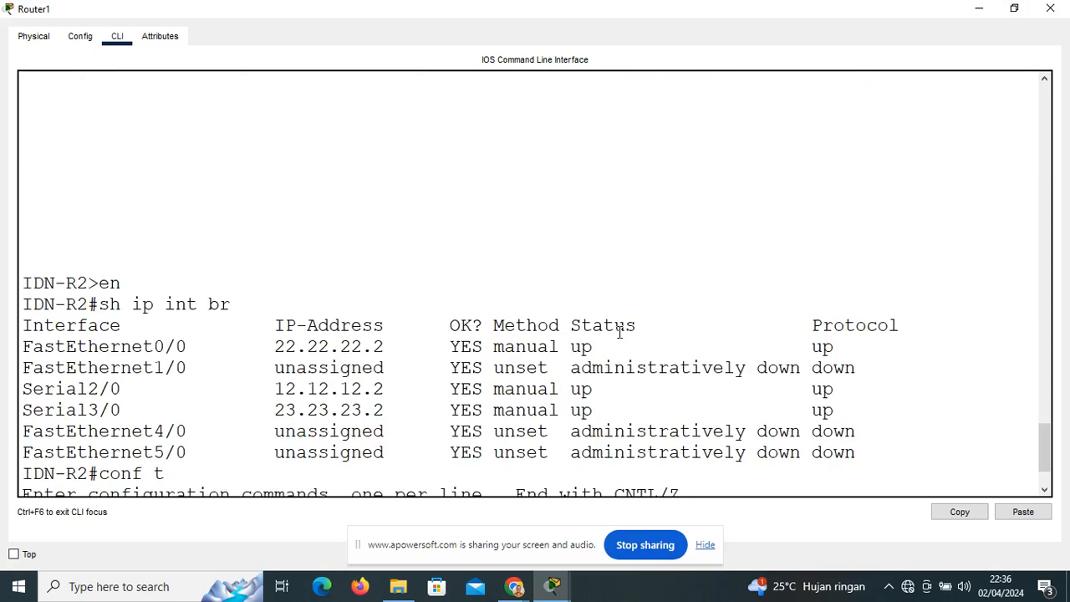
pyautogui.scroll(10, 671, 357)
pyautogui.scroll(-10, 671, 358)
pyautogui.scroll(8, 594, 374)
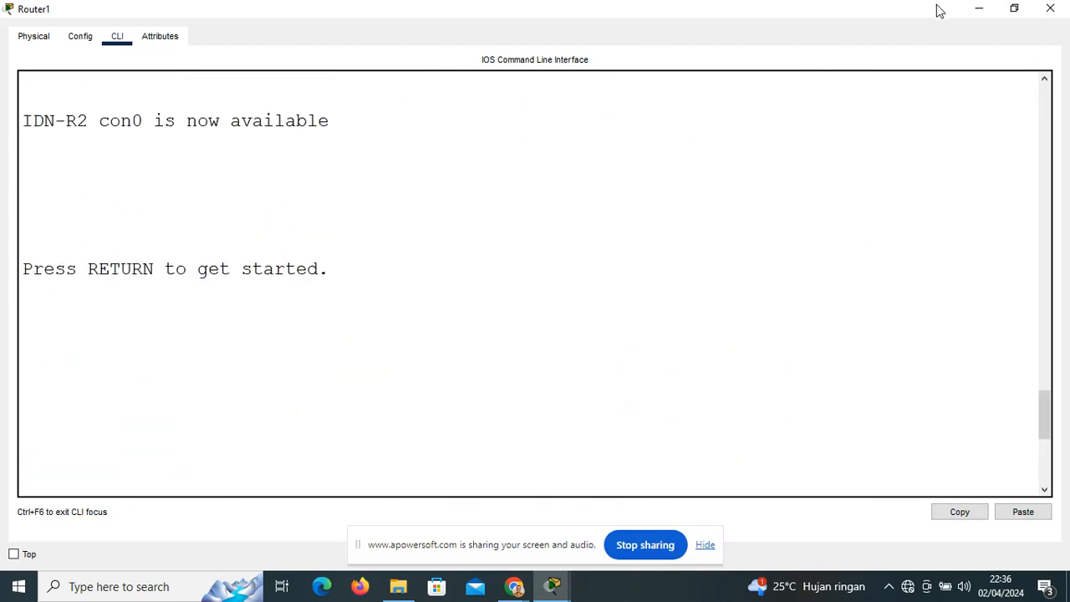
pyautogui.scroll(3, 629, 235)
pyautogui.scroll(6, 629, 236)
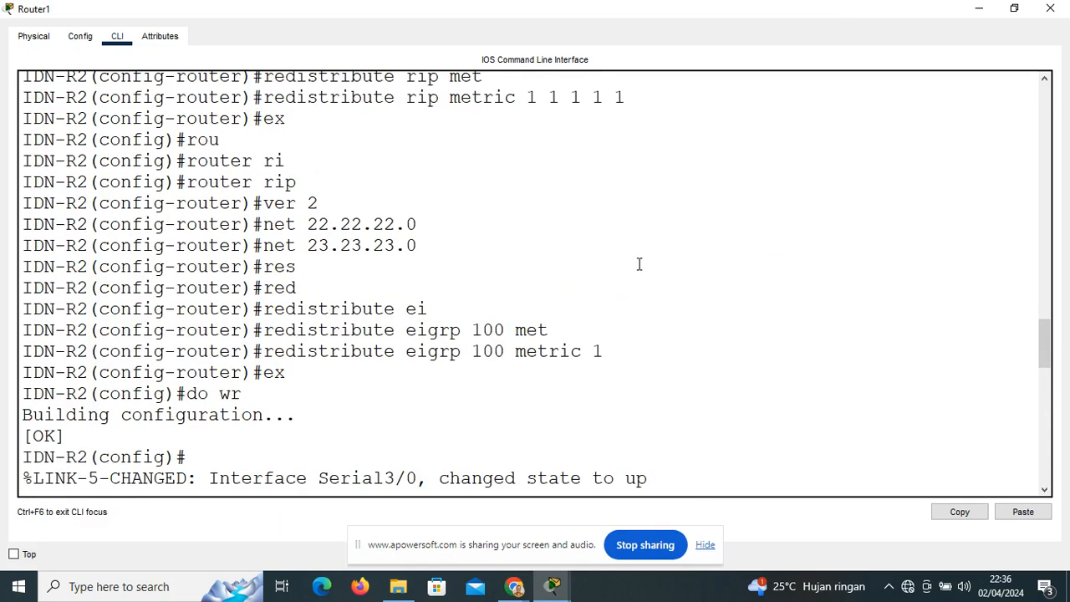
pyautogui.scroll(6, 639, 264)
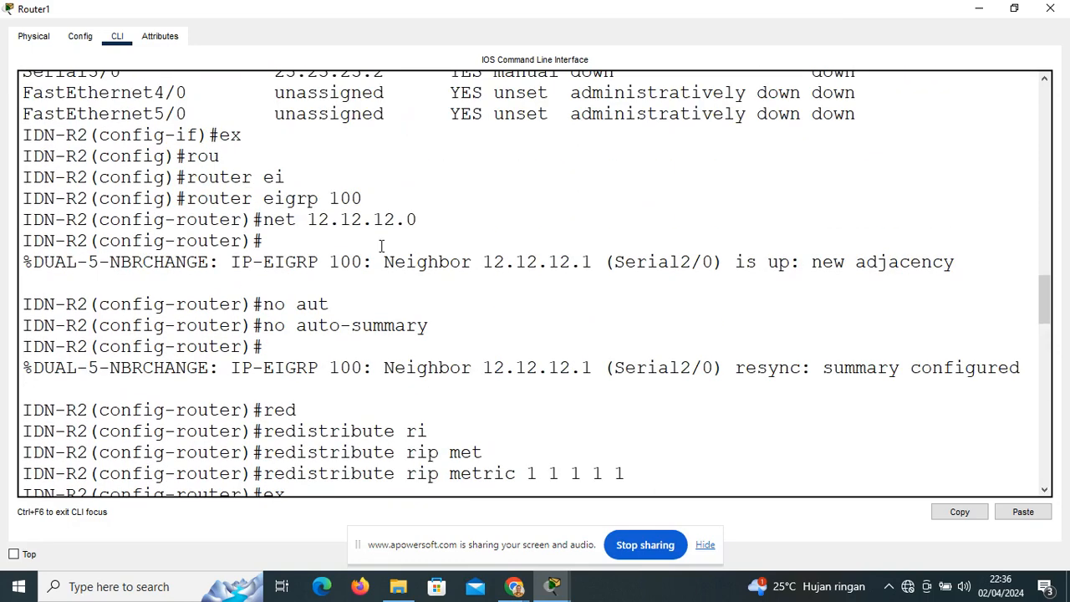
pyautogui.scroll(-4, 381, 246)
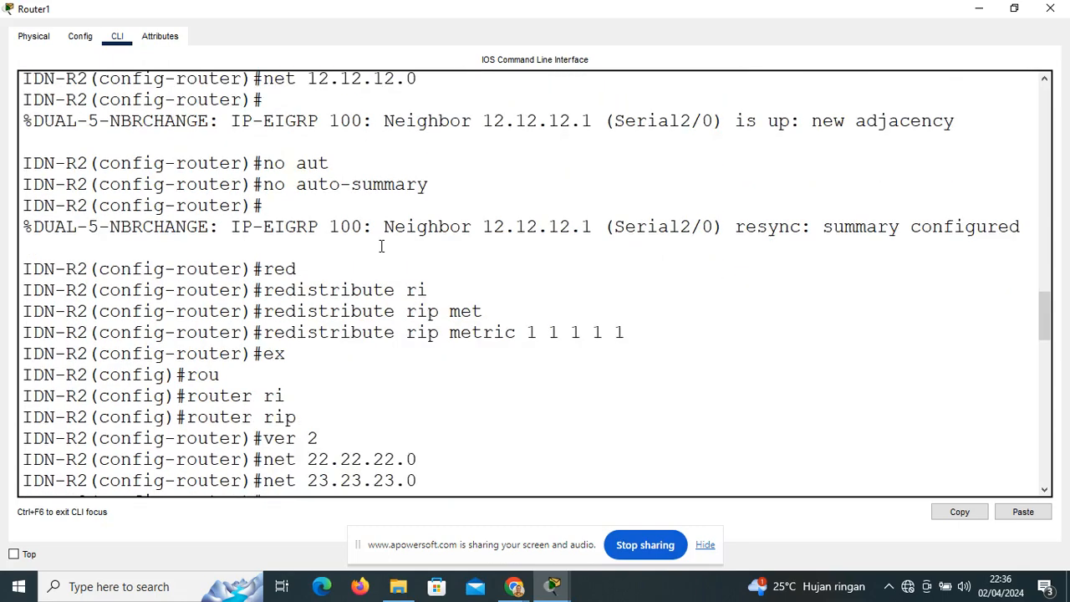
pyautogui.scroll(-2, 381, 246)
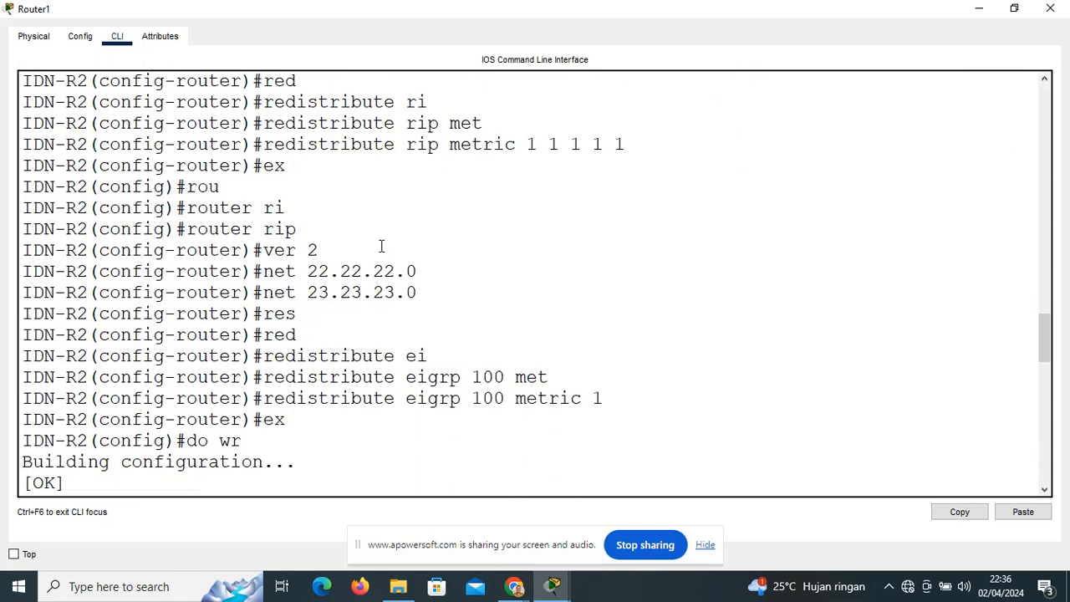
pyautogui.scroll(-4, 381, 246)
pyautogui.scroll(-4, 381, 245)
pyautogui.scroll(6, 381, 246)
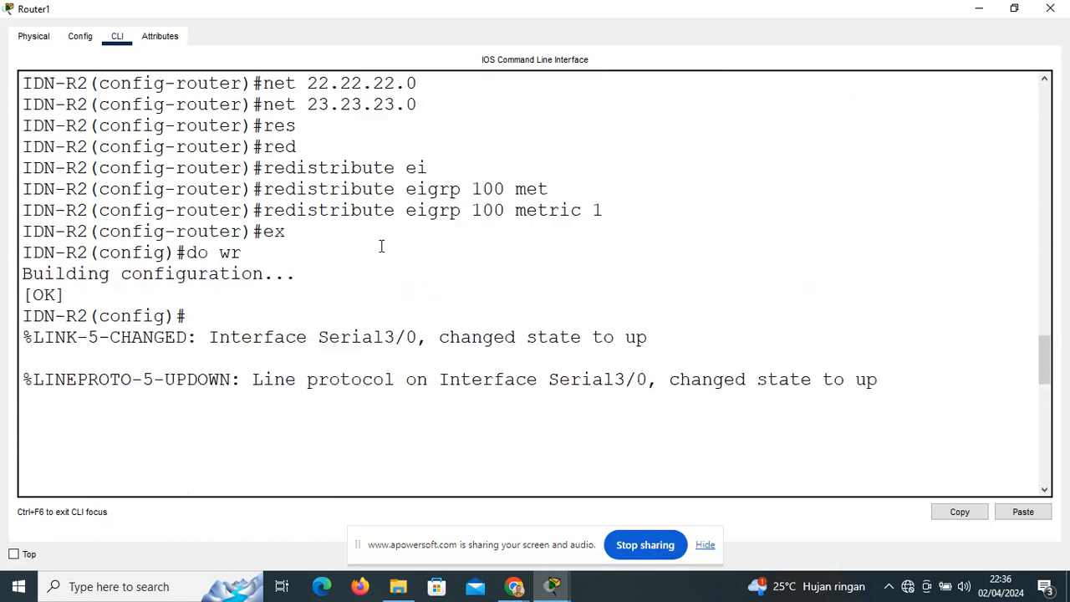
pyautogui.scroll(-10, 458, 354)
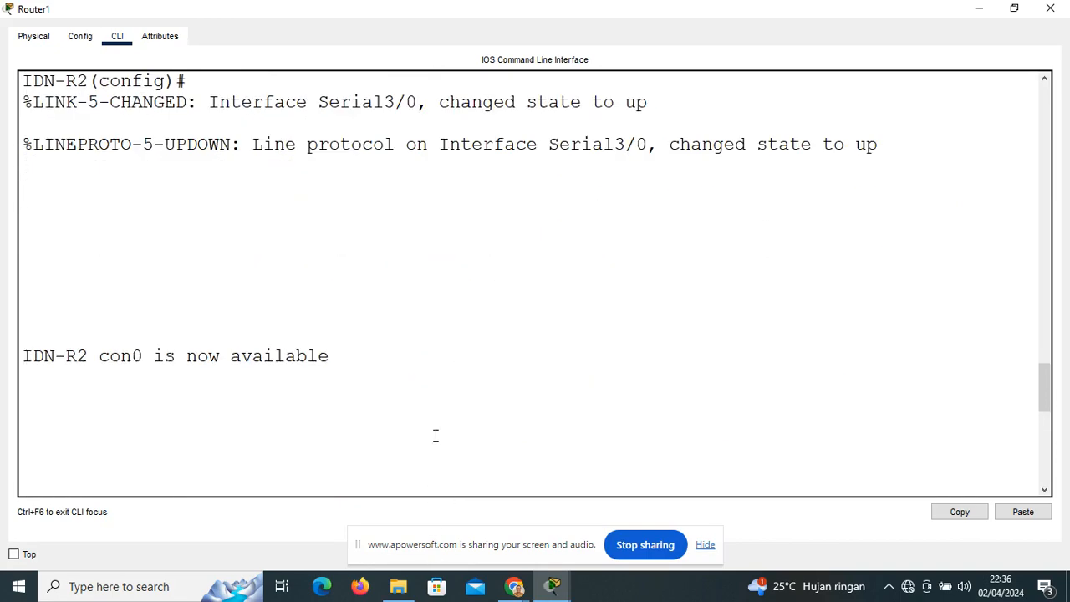
# Configure EIGRP 100 on IDN-R2 to advertise network 12.12.12.0 with automatic summarization disabled
pyautogui.write('ex')
pyautogui.press('Return')
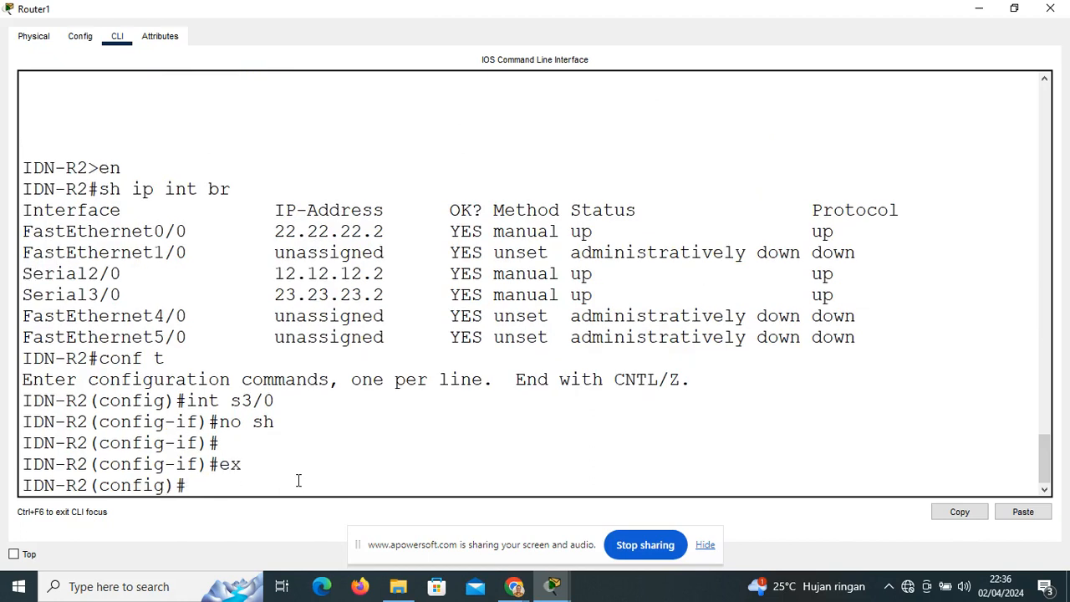
pyautogui.write('rou')
pyautogui.press('Tab')
pyautogui.write('eigrp 100')
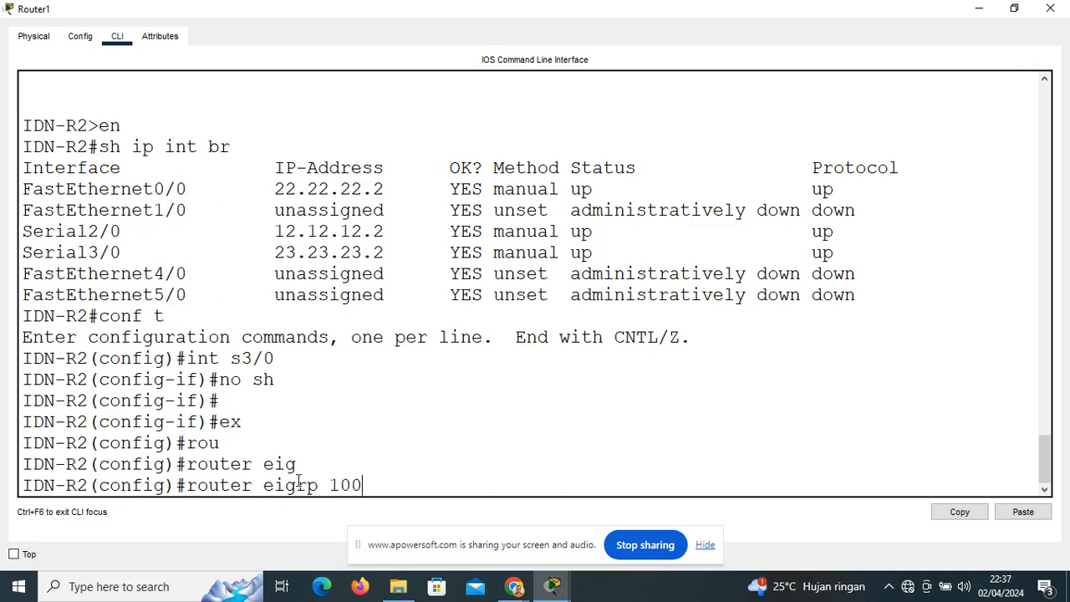
pyautogui.press('Return')
pyautogui.write('nte')
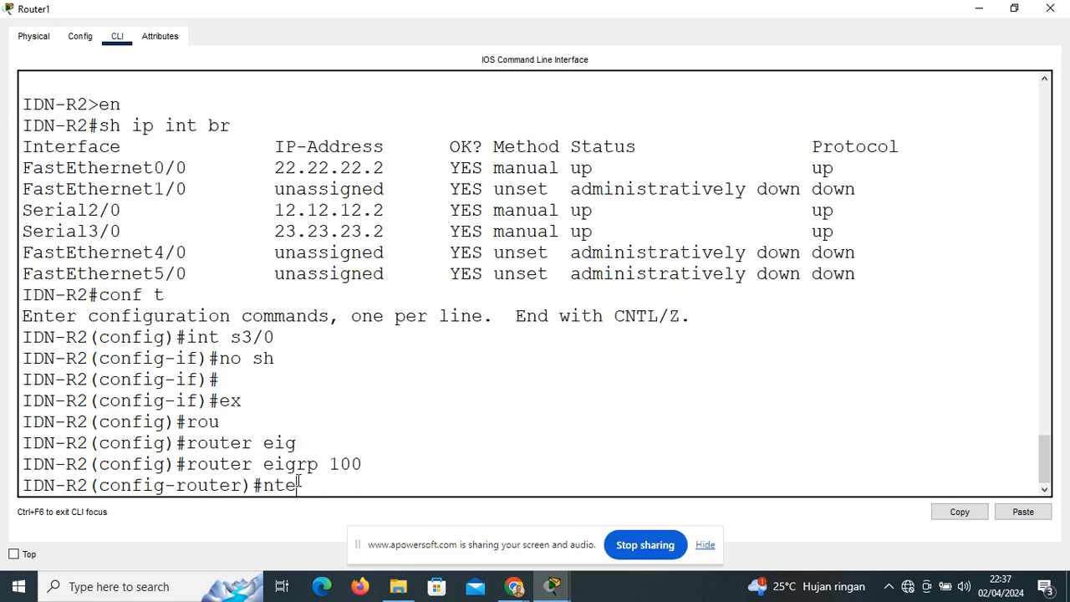
pyautogui.press('BackSpace')
pyautogui.press('BackSpace')
pyautogui.write('et 12.12.12.0')
pyautogui.press('Return')
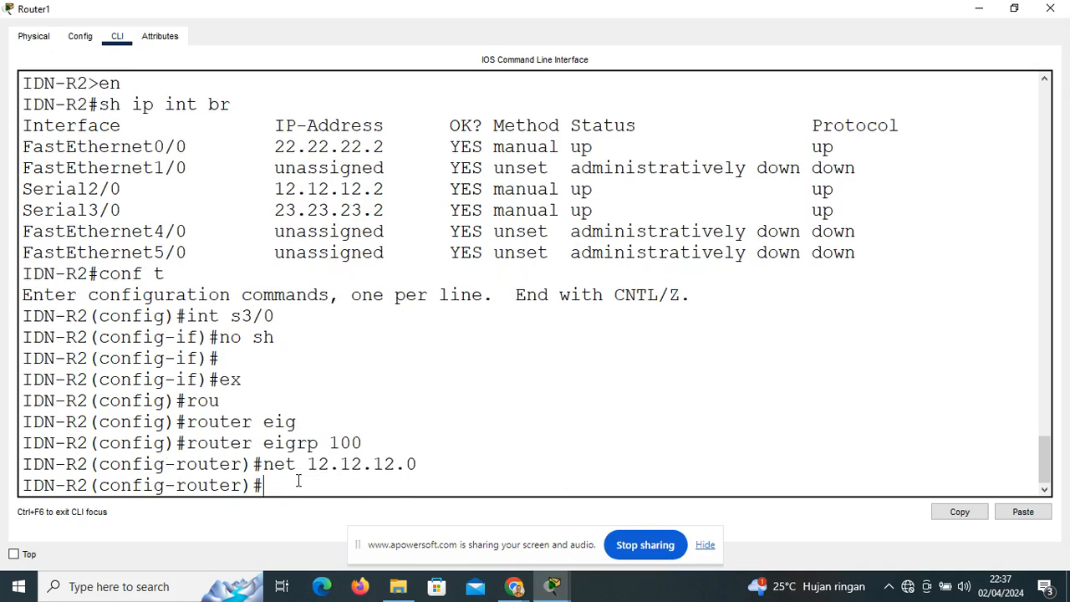
pyautogui.write('no aut')
pyautogui.press('Tab')
pyautogui.press('Return')
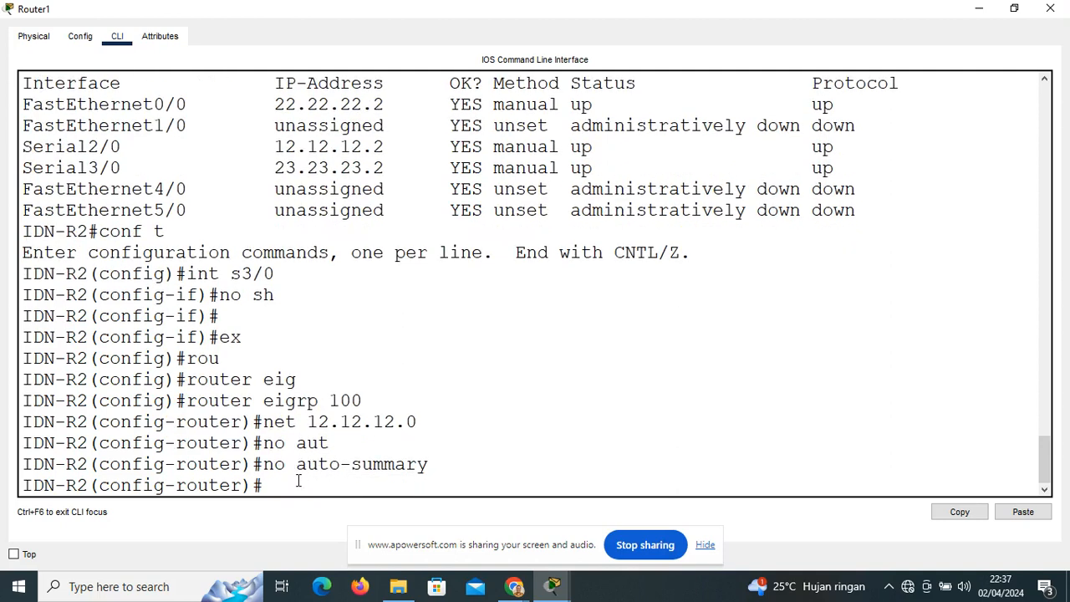
# Redistribute RIP into EIGRP 100 on IDN-R2 with metric 1 1 1 1 1, and return to global configuration
pyautogui.write('red')
pyautogui.press('Tab')
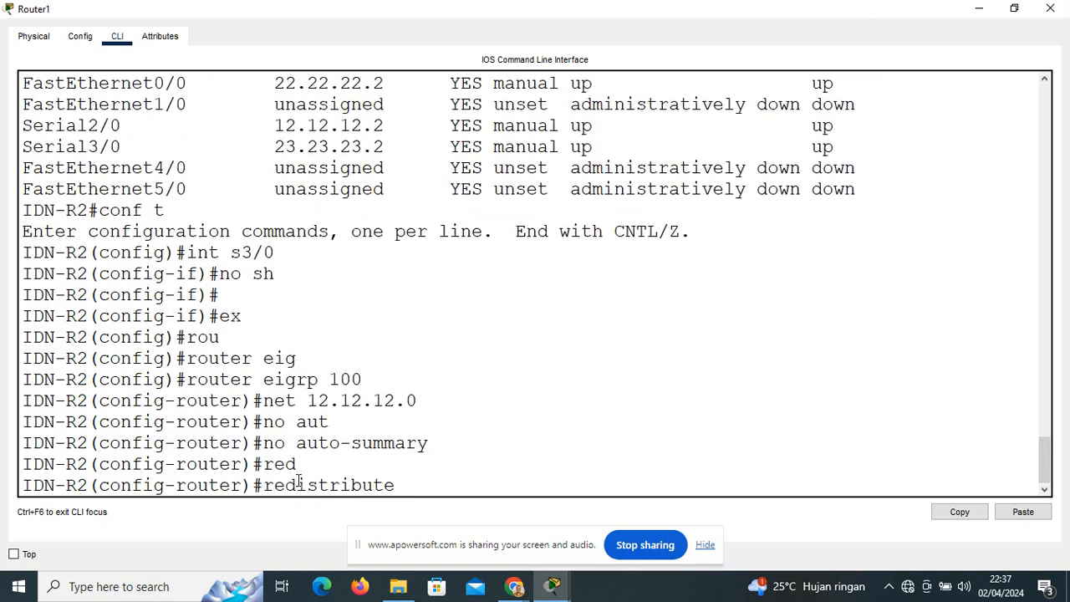
pyautogui.write('ri')
pyautogui.press('Tab')
pyautogui.write('met')
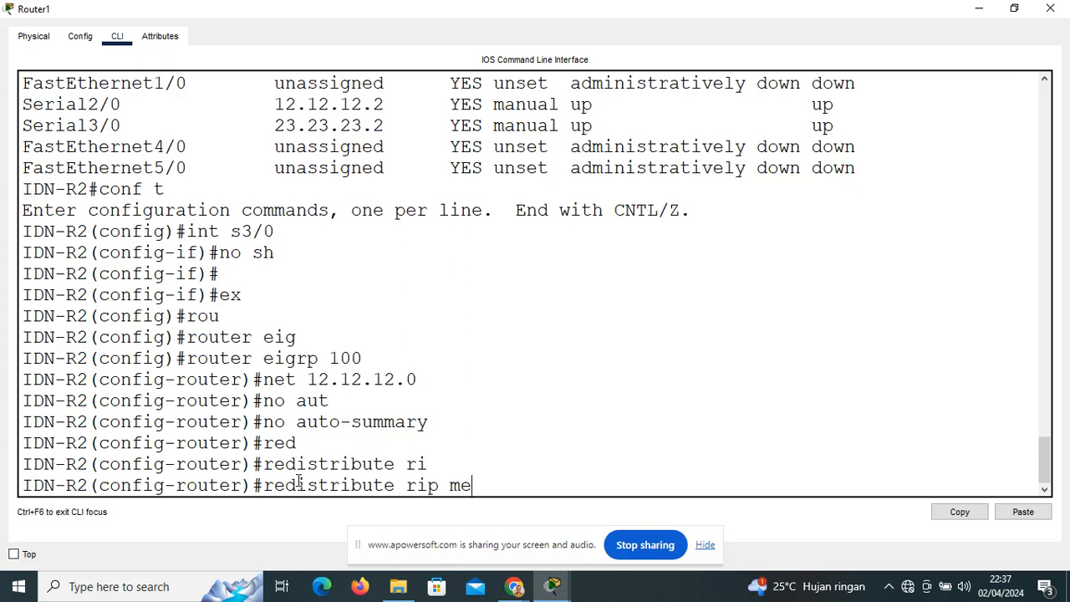
pyautogui.press('Tab')
pyautogui.write('1')
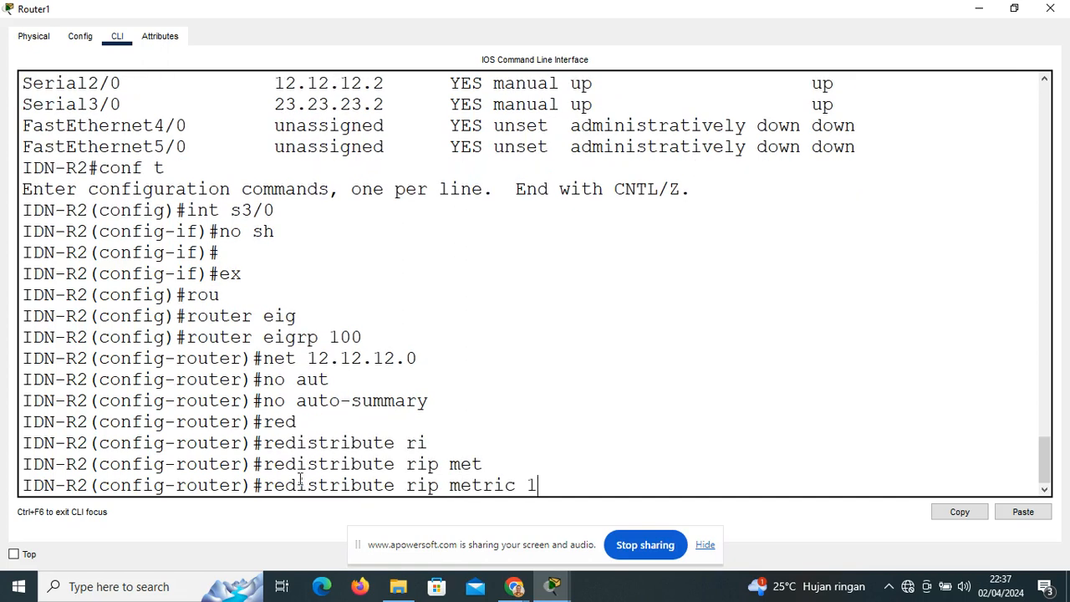
pyautogui.write(' 1 1 1 1')
pyautogui.press('Return')
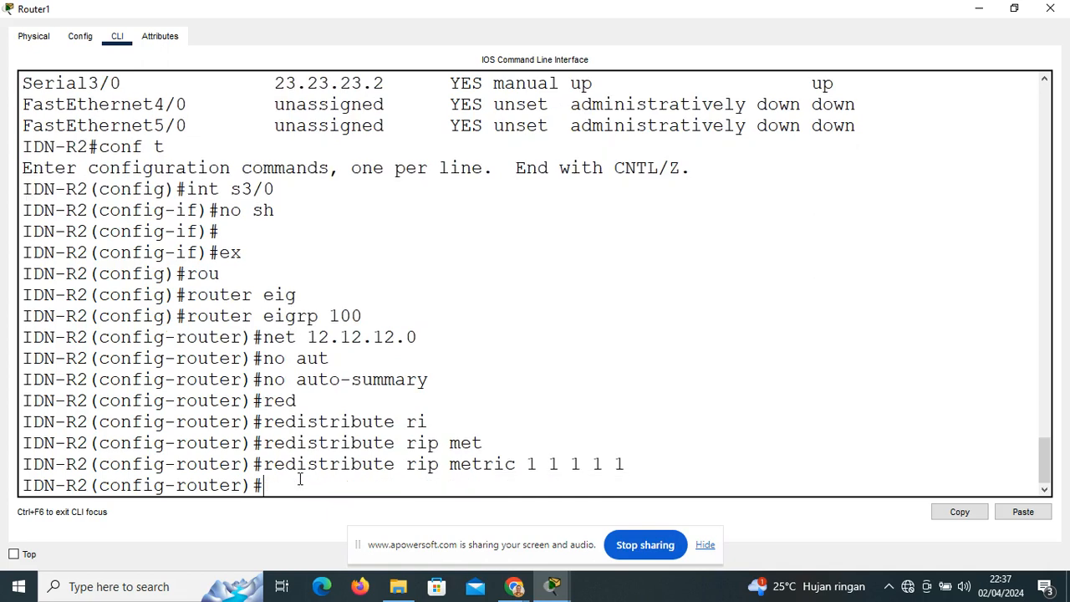
pyautogui.write('ex')
pyautogui.press('Return')
# Configure RIP on IDN-R2 as version 2 with automatic summarization disabled
pyautogui.write('r')
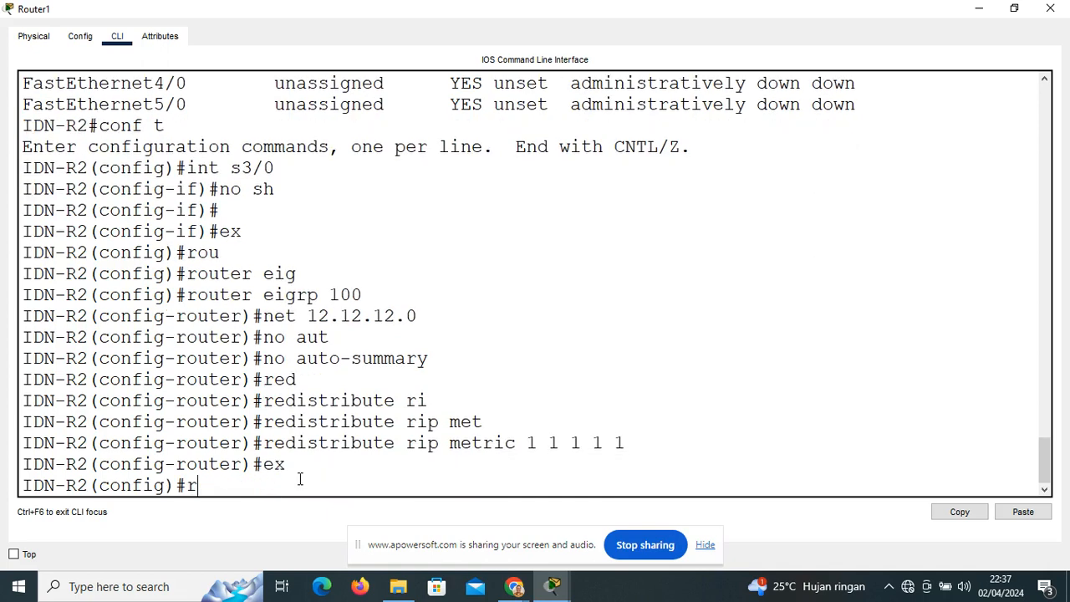
pyautogui.write('ou')
pyautogui.press('Tab')
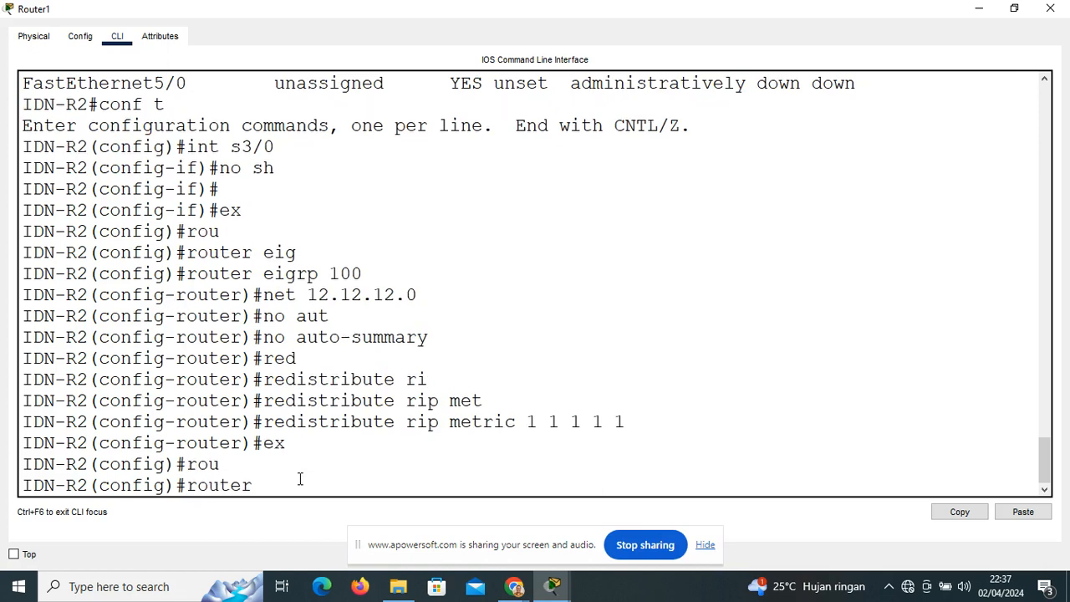
pyautogui.write('r')
pyautogui.press('Tab')
pyautogui.press('Return')
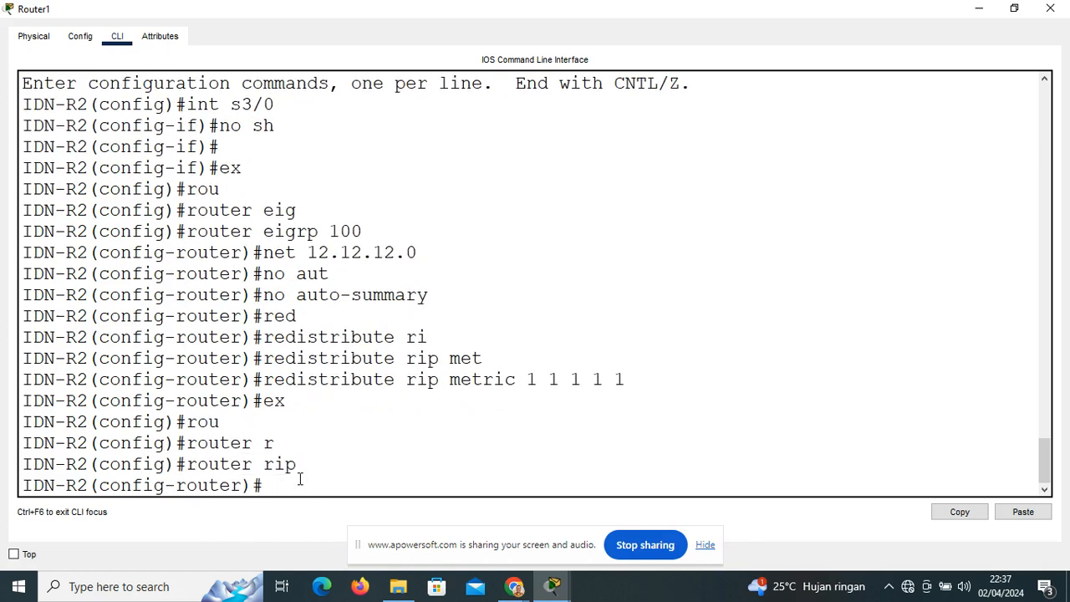
pyautogui.write('ver 2')
pyautogui.press('Return')
pyautogui.write('no aut')
pyautogui.press('Tab')
pyautogui.press('Return')
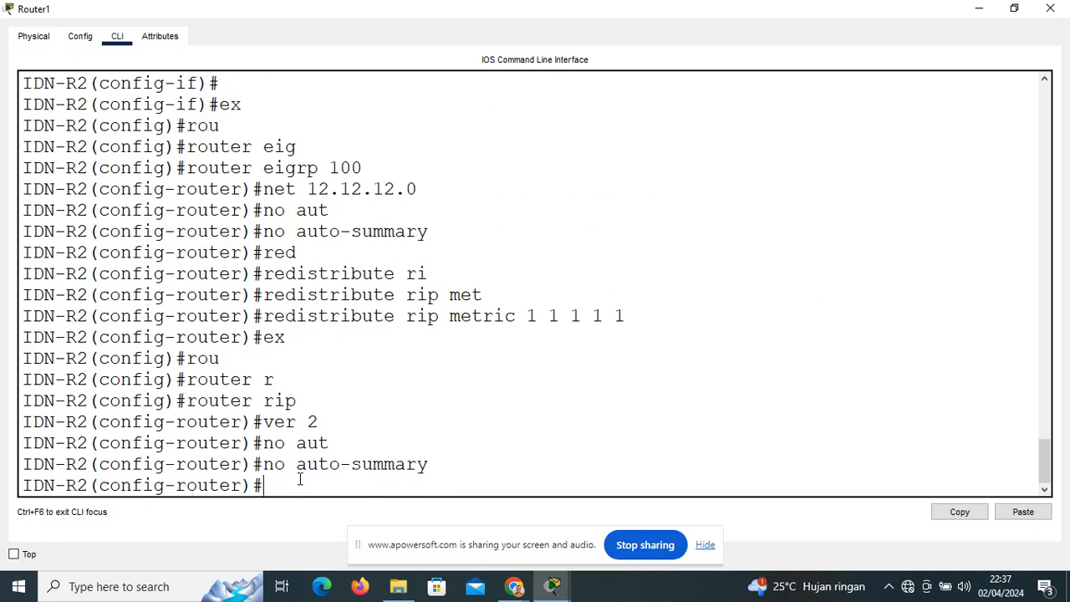
# Advertise networks 22.22.22.0 and 23.23.23.0 in IDN-R2's RIP configuration
pyautogui.write('net')
pyautogui.write('22.22.22.0')
pyautogui.press('Return')
pyautogui.write('net')
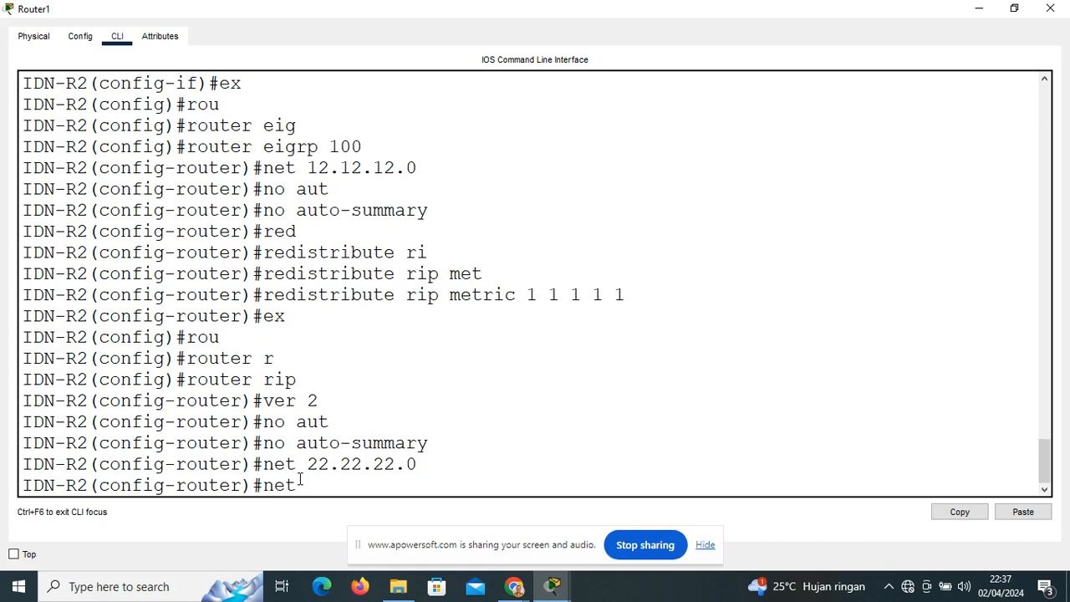
pyautogui.write(' 23.23.23.0')
pyautogui.press('Return')
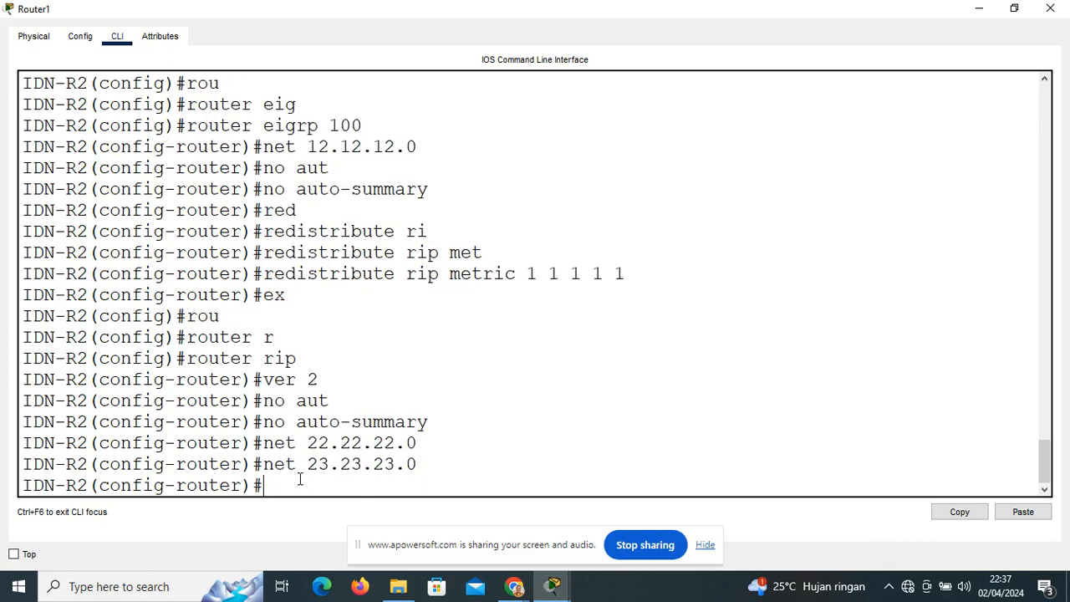
# Redistribute EIGRP 100 into RIP on IDN-R2 with metric 1, and return to global configuration
pyautogui.write('red')
pyautogui.press('Tab')
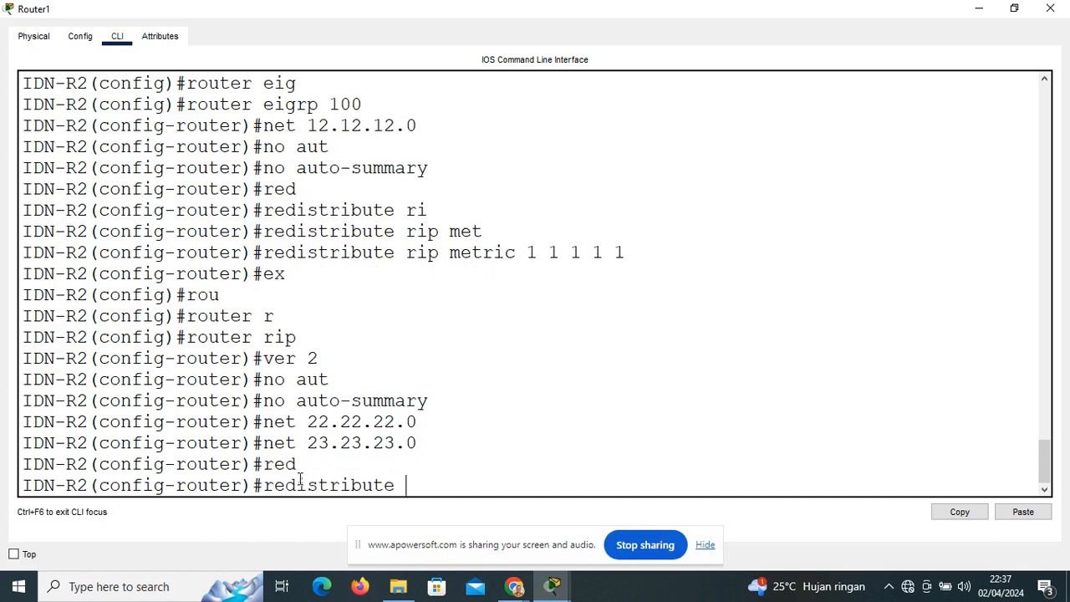
pyautogui.write('eig')
pyautogui.press('Tab')
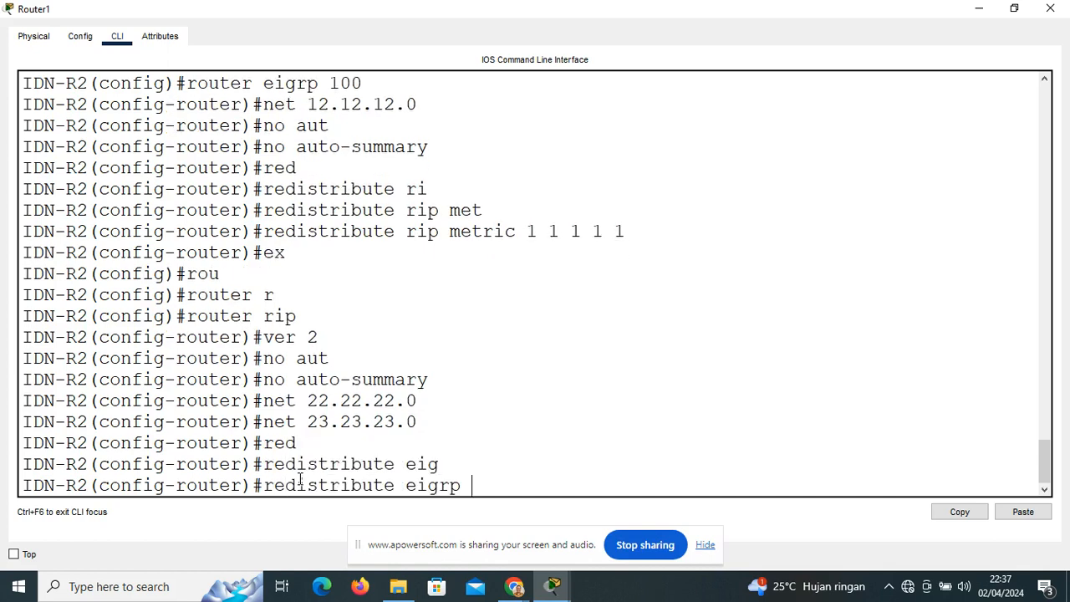
pyautogui.write('100 met')
pyautogui.press('Tab')
pyautogui.write('1')
pyautogui.press('Return')
pyautogui.write('ex')
pyautogui.press('Return')
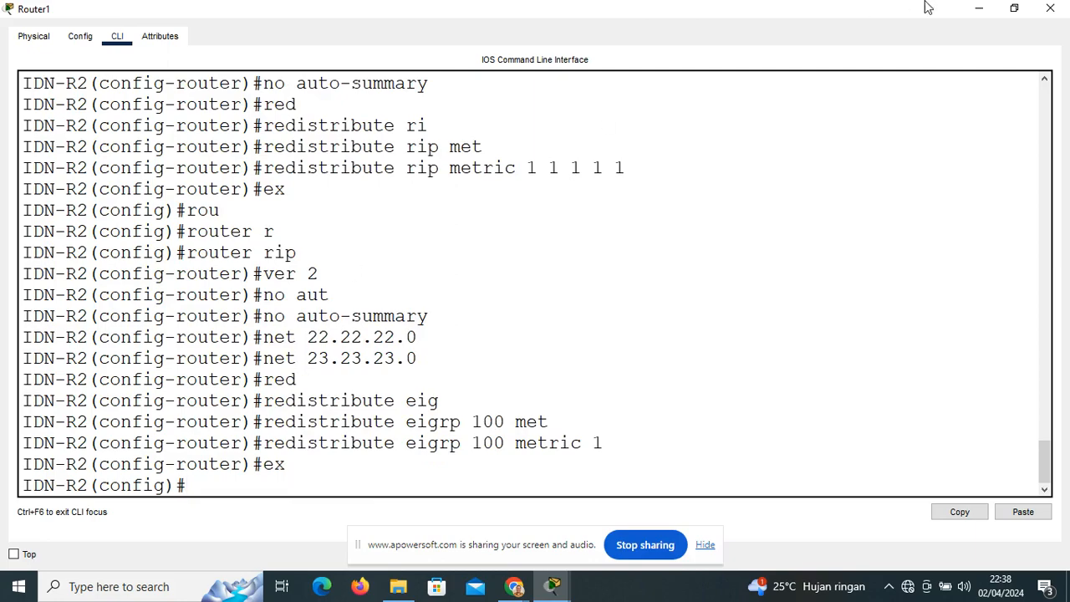
# Ping 23.23.23.3 from IDN-R1 three times and check the success rate of the replies
pyautogui.click(979, 9)
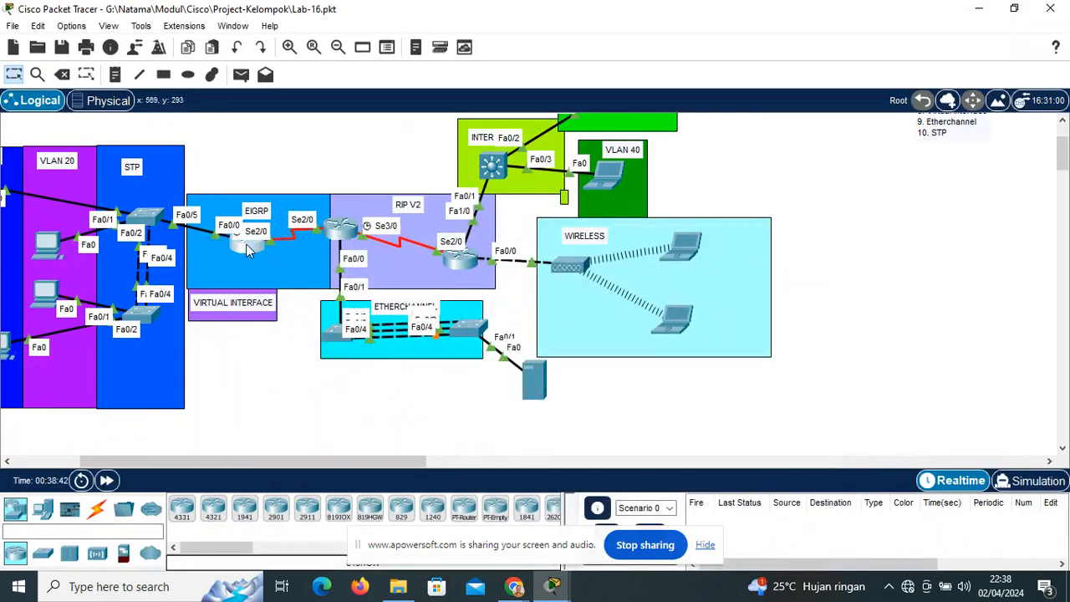
pyautogui.click(336, 232)
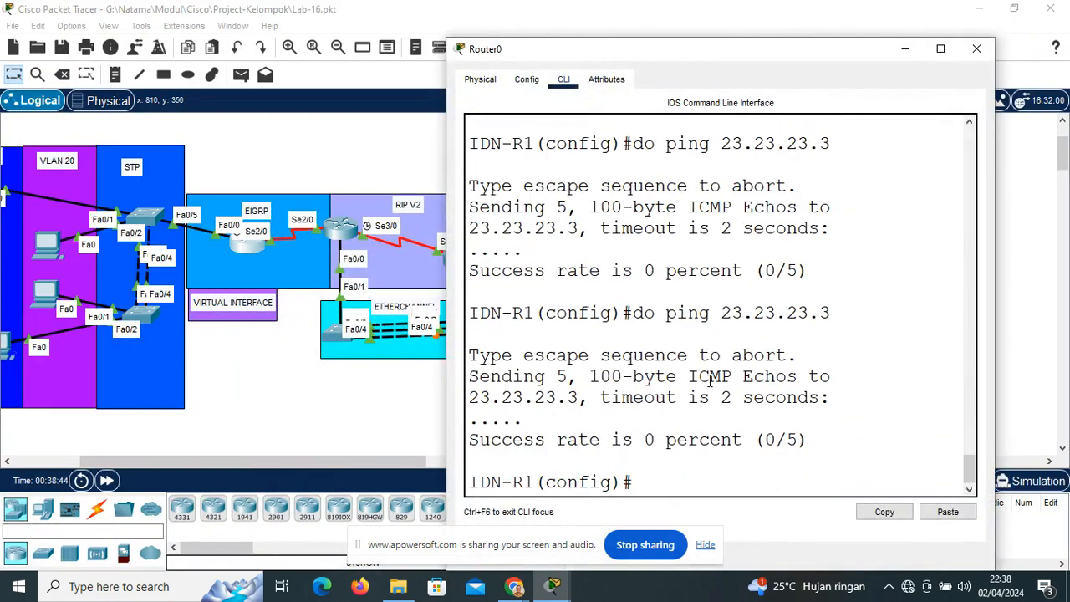
pyautogui.press('Up')
pyautogui.press('Return')
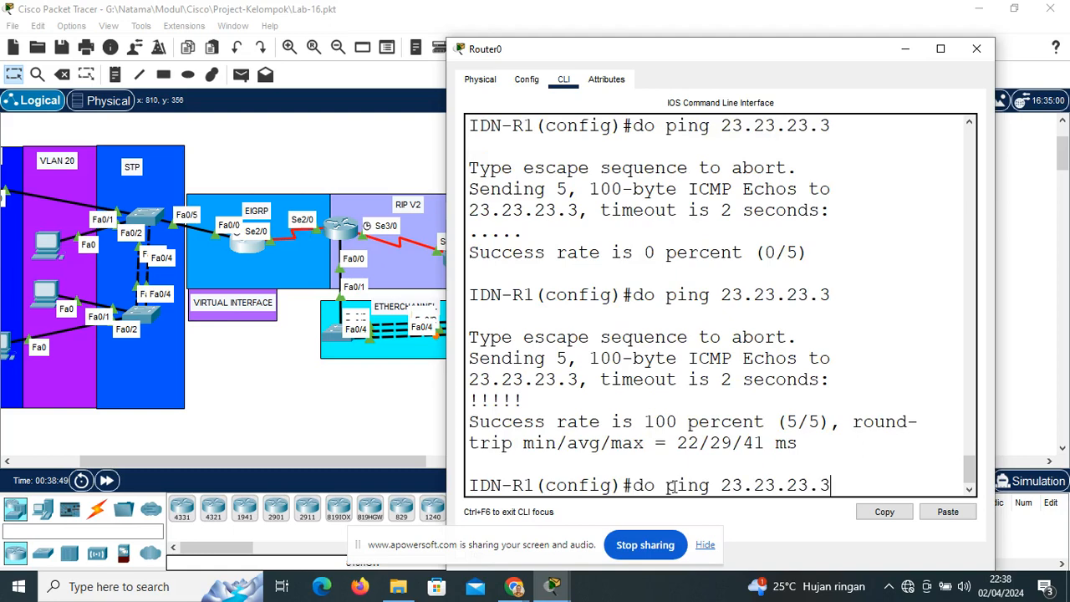
pyautogui.press('Up')
pyautogui.press('Return')
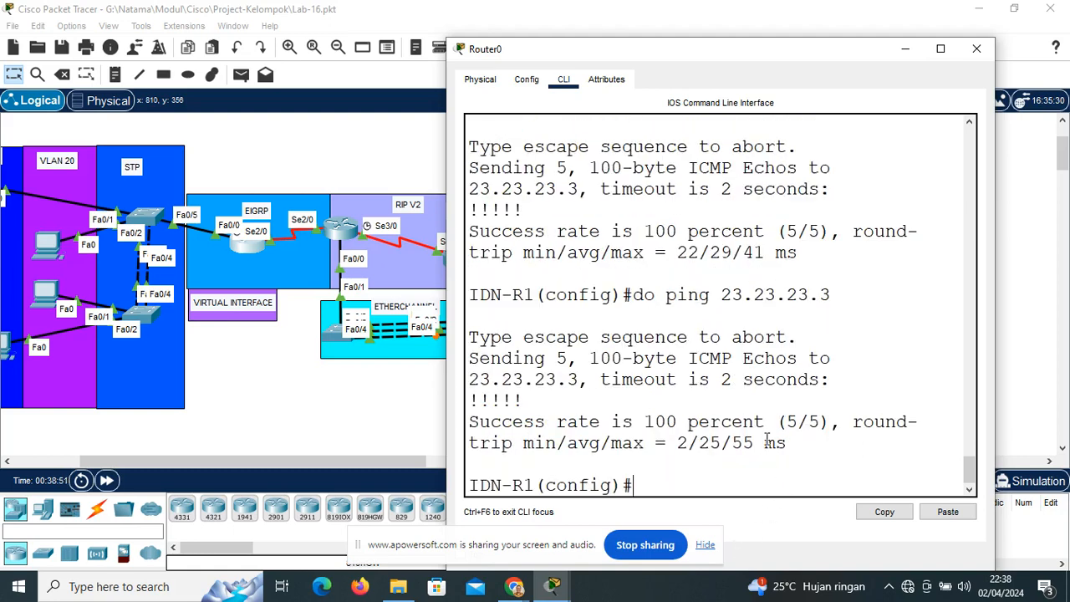
pyautogui.press('Up')
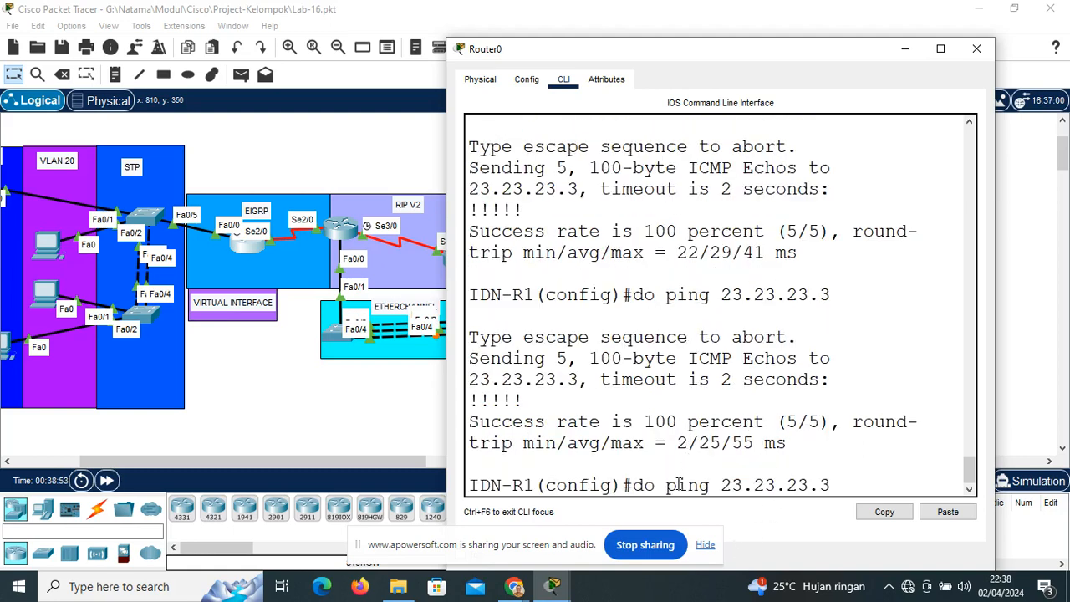
pyautogui.press('Return')
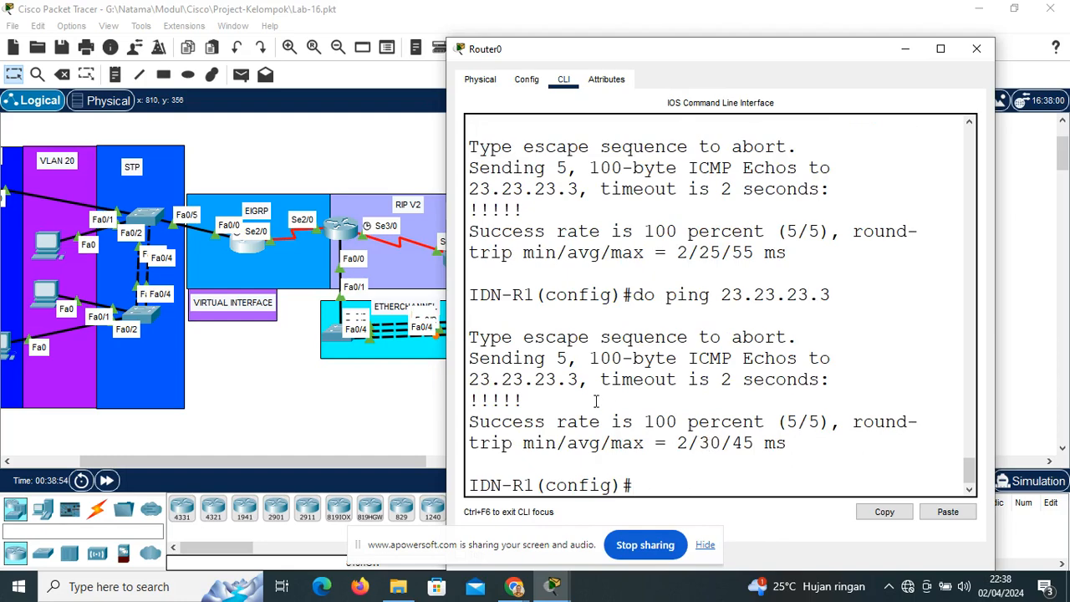
pyautogui.moveTo(690, 55); pyautogui.dragTo(726, 119)
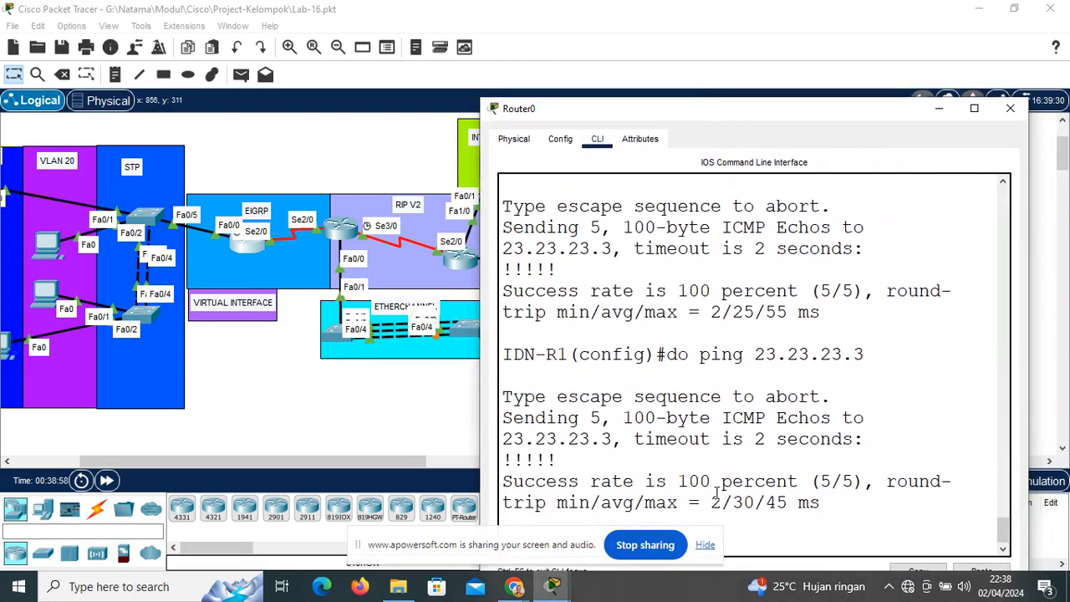
pyautogui.moveTo(803, 115); pyautogui.dragTo(790, 58)
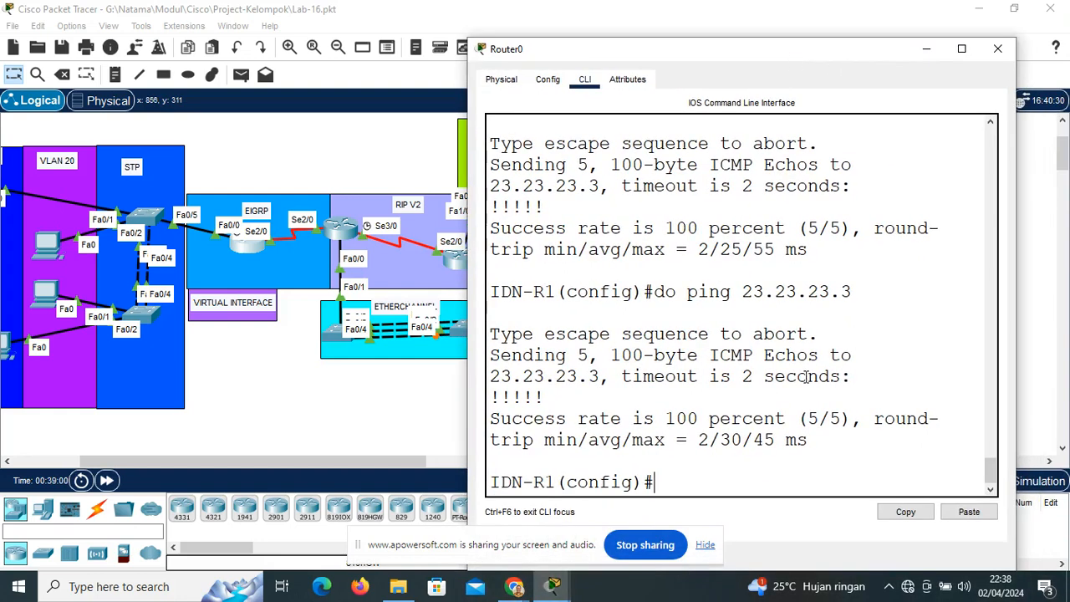
pyautogui.moveTo(687, 420)
pyautogui.mouseDown()
pyautogui.moveTo(657, 420)
pyautogui.moveTo(674, 419)
pyautogui.mouseUp()
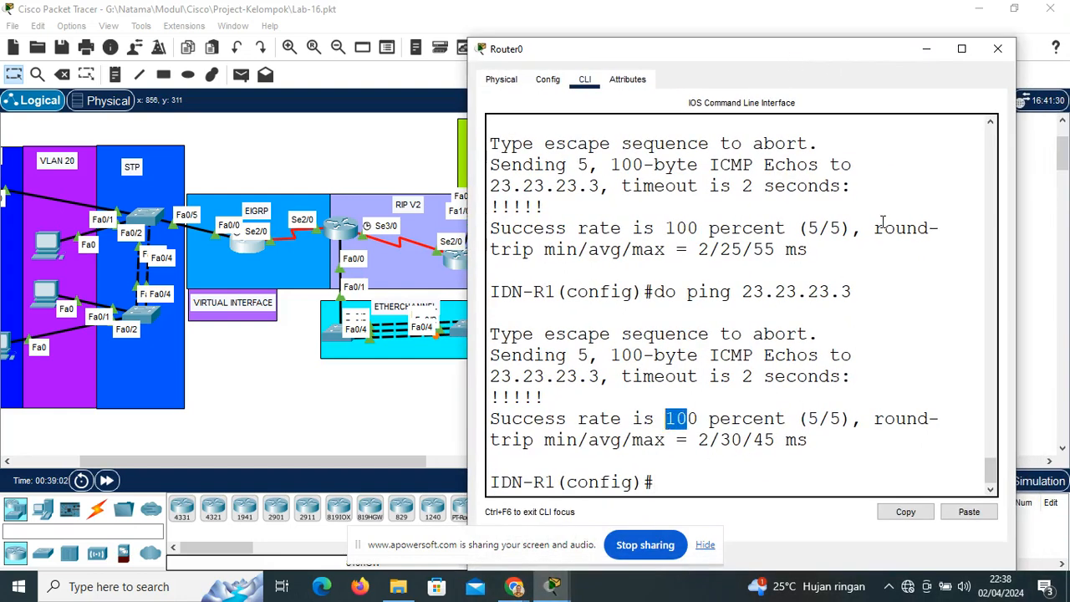
pyautogui.click(926, 48)
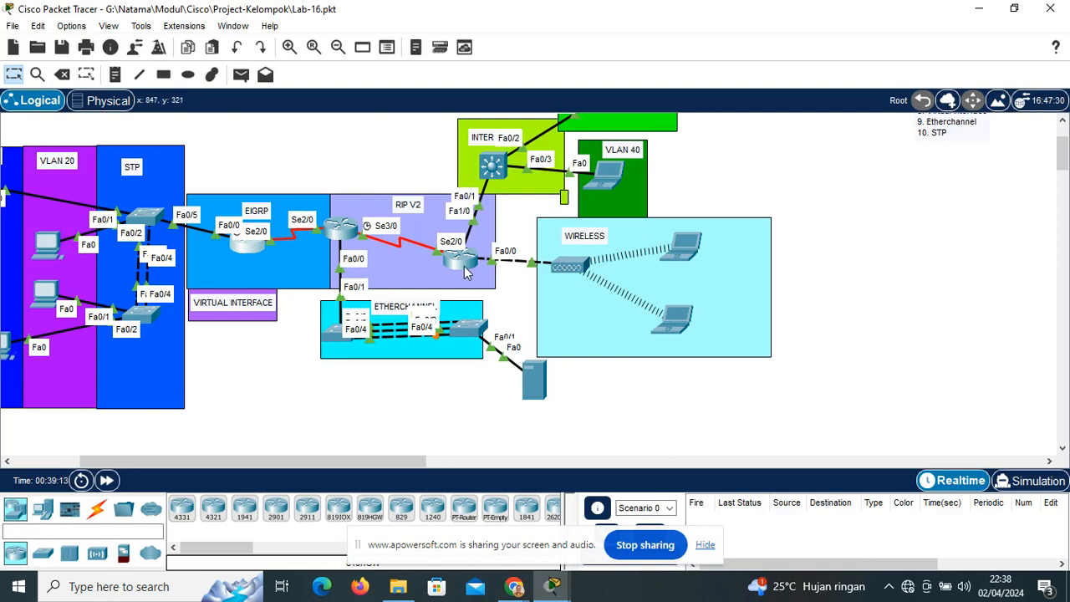
# Open the command line of the EtherChannel switch connected to IDN-R2 and enter global configuration mode
pyautogui.moveTo(467, 273)
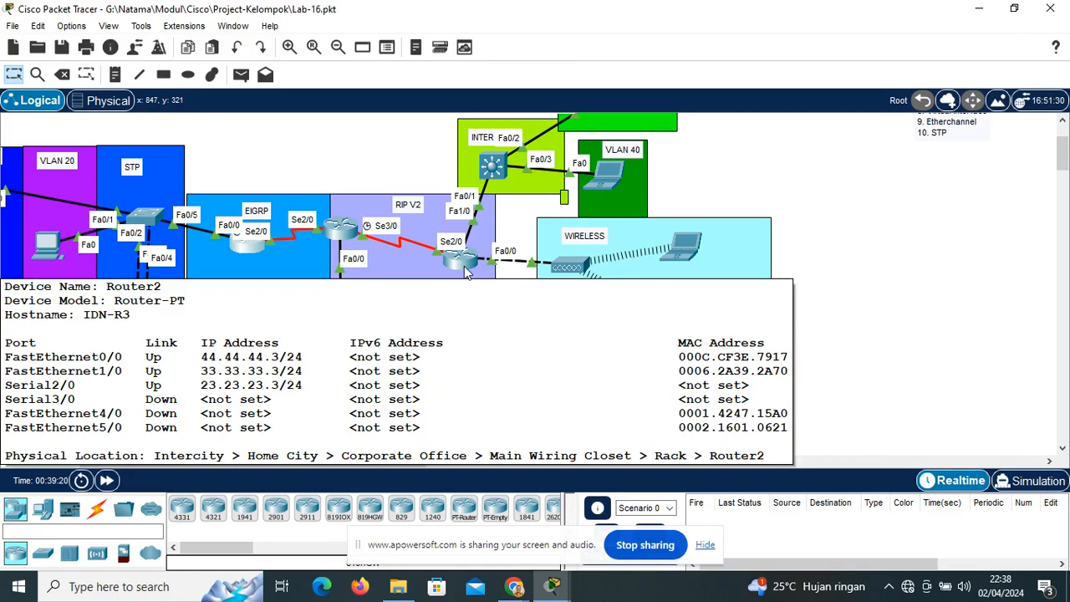
pyautogui.scroll(-3, 420, 339)
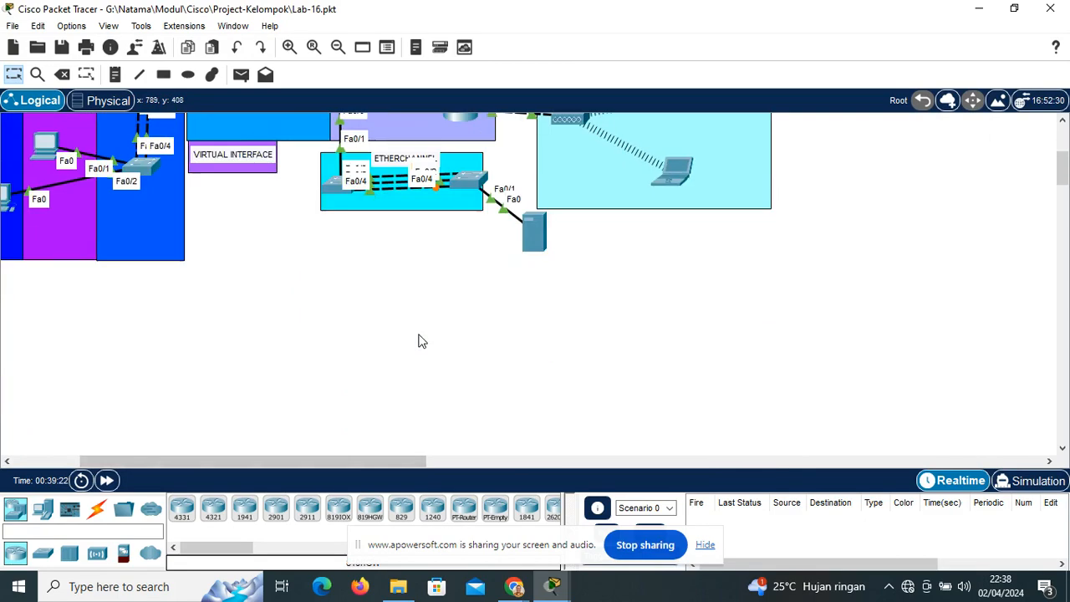
pyautogui.click(327, 186)
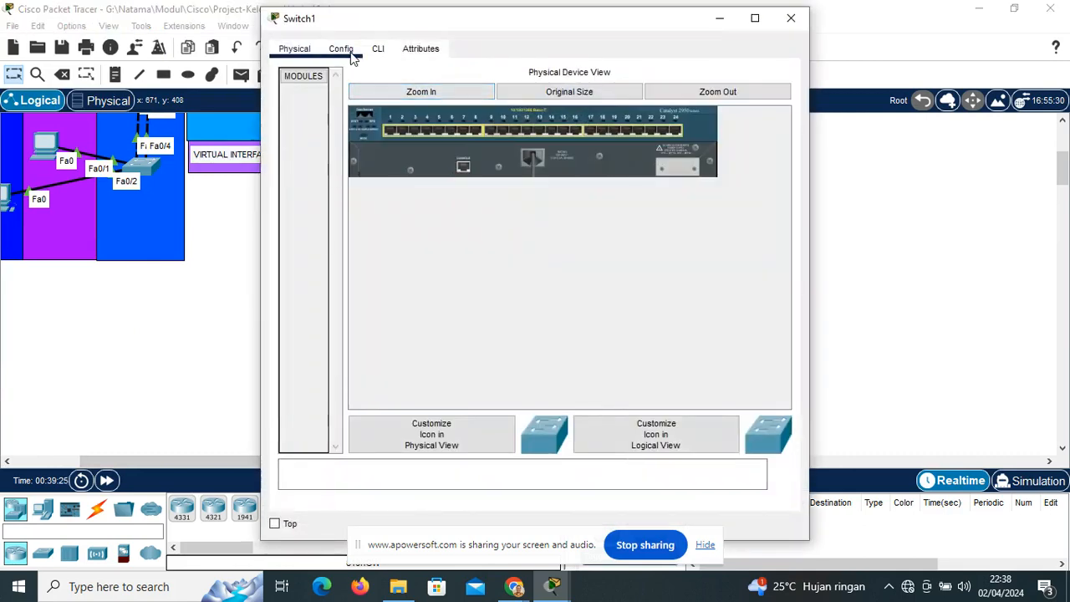
pyautogui.click(378, 49)
pyautogui.press('Return')
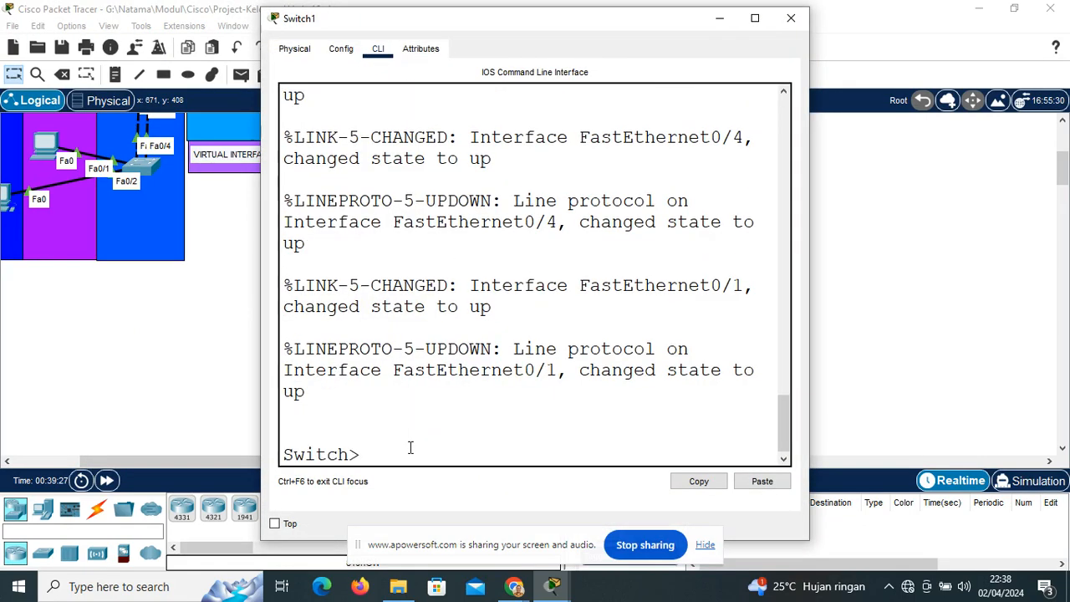
pyautogui.write('en')
pyautogui.press('Return')
pyautogui.write('conf t')
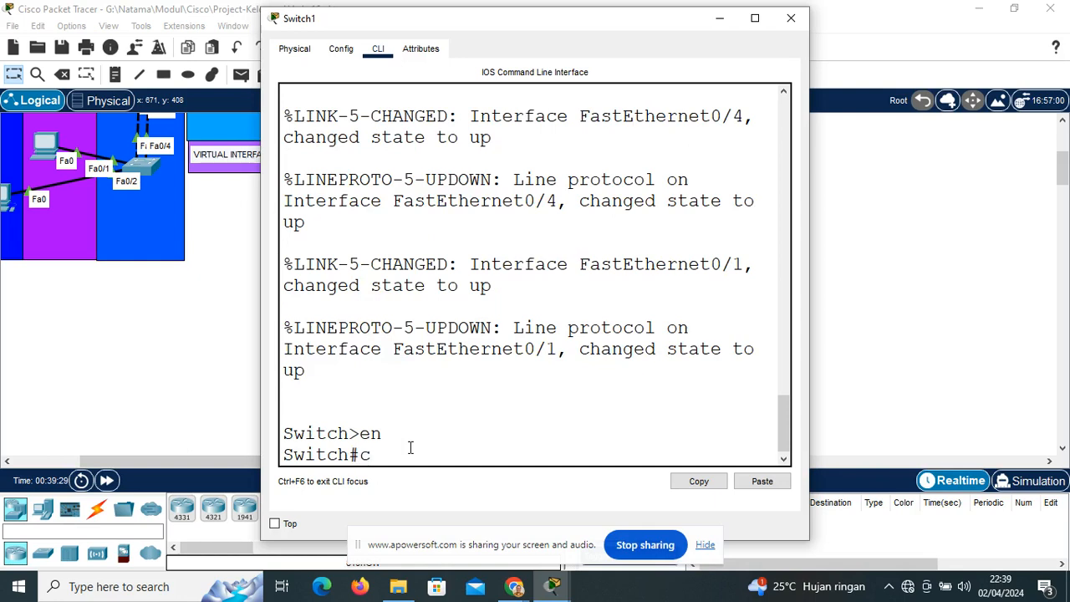
pyautogui.press('Return')
# Set the EtherChannel switch's hostname to IDN-SW3
pyautogui.write('h')
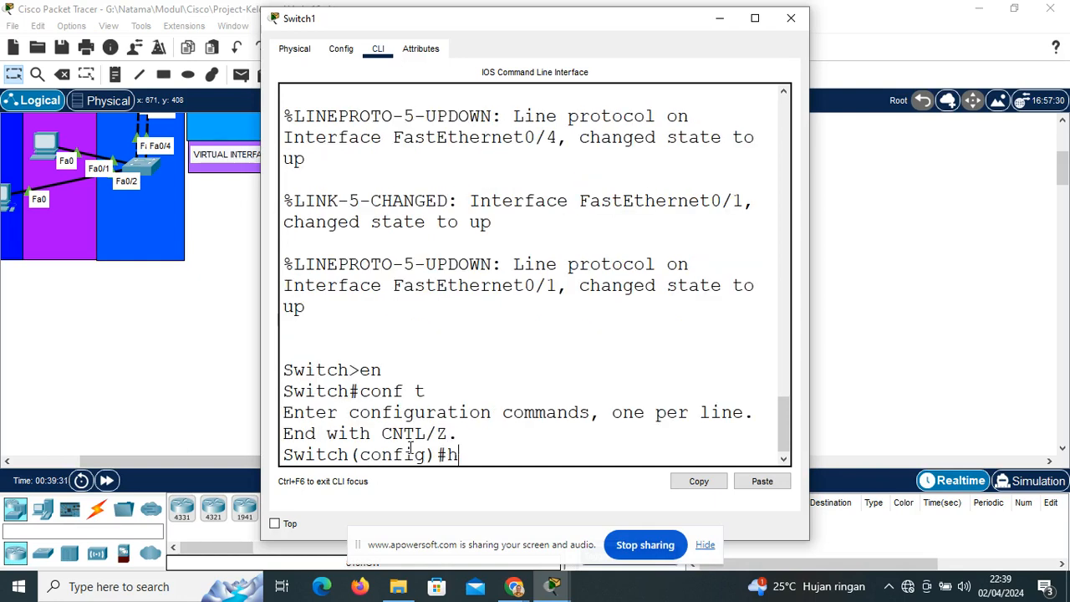
pyautogui.write('o IDN-SW')
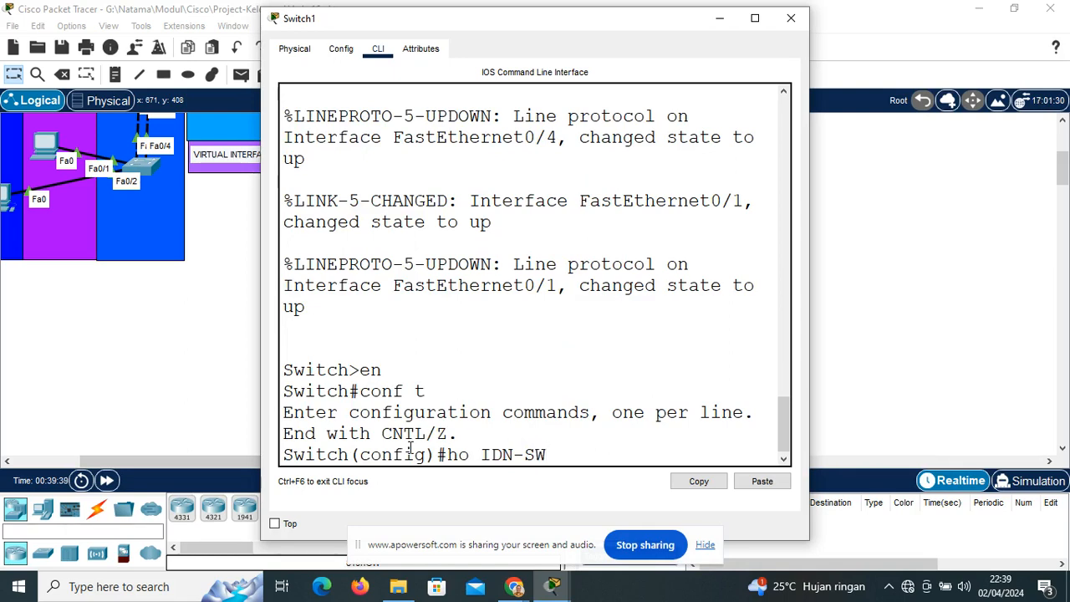
pyautogui.write('3')
pyautogui.press('Return')
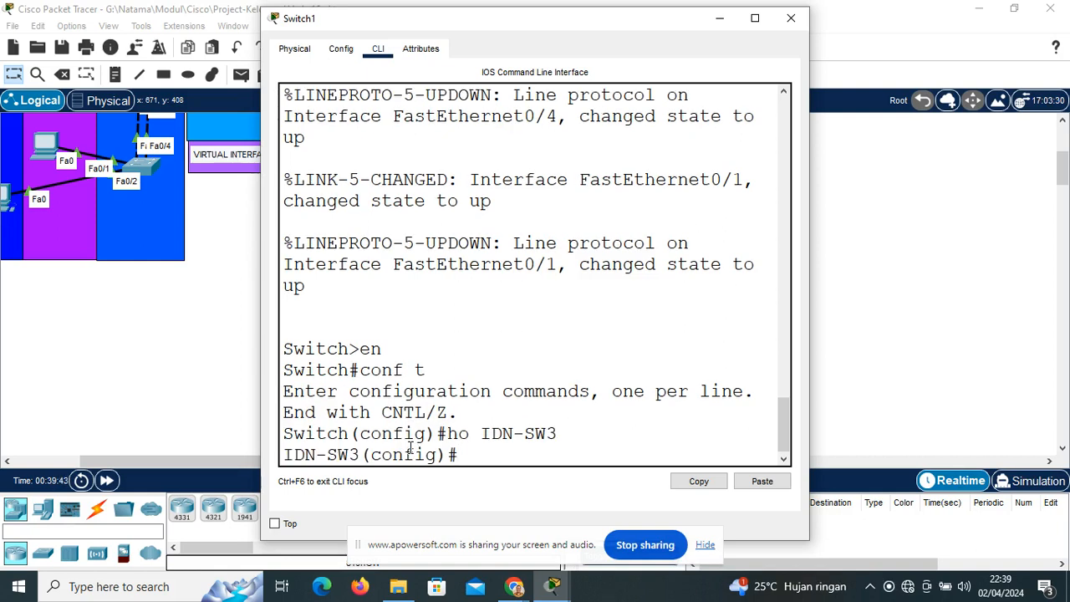
# Enter interface range configuration for fa0/2-4 on IDN-SW3, keeping the EtherChannel links in view beside the command line
pyautogui.write('int ra fa0')
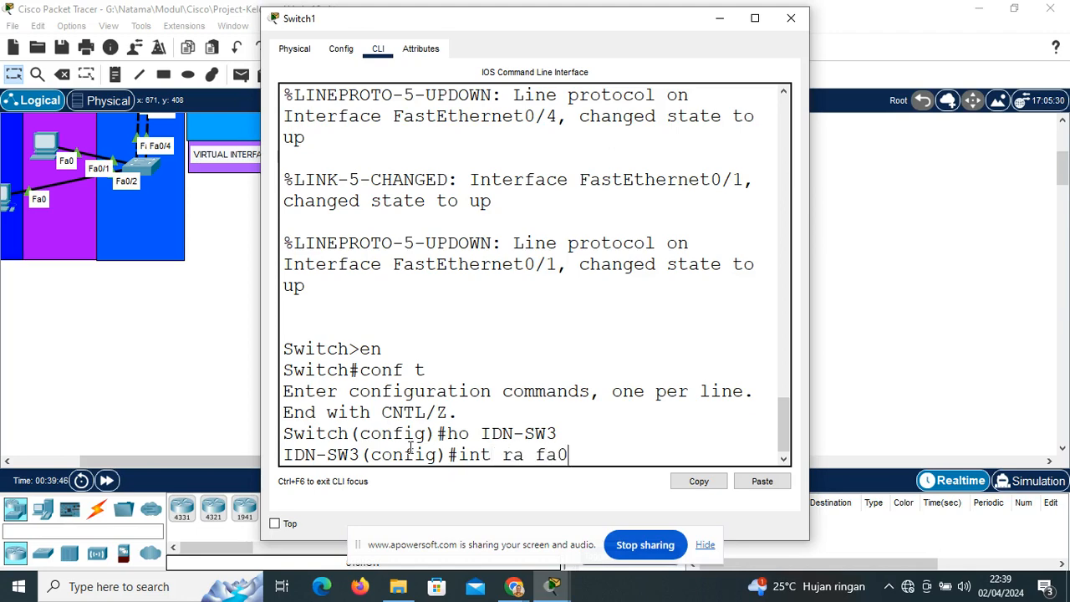
pyautogui.write('/2-4')
pyautogui.press('Return')
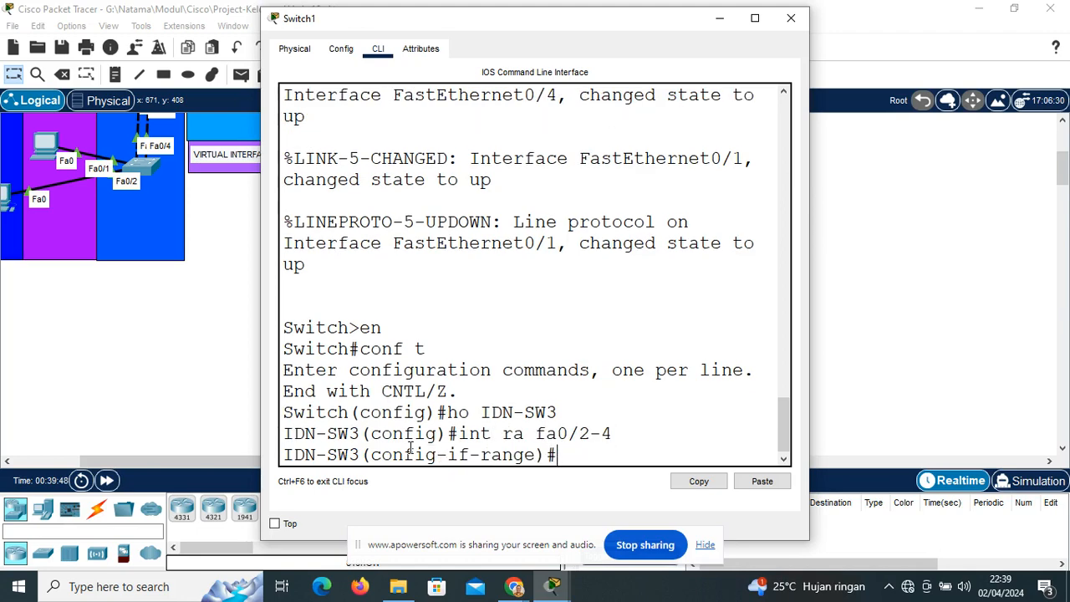
pyautogui.moveTo(471, 28); pyautogui.dragTo(781, 44)
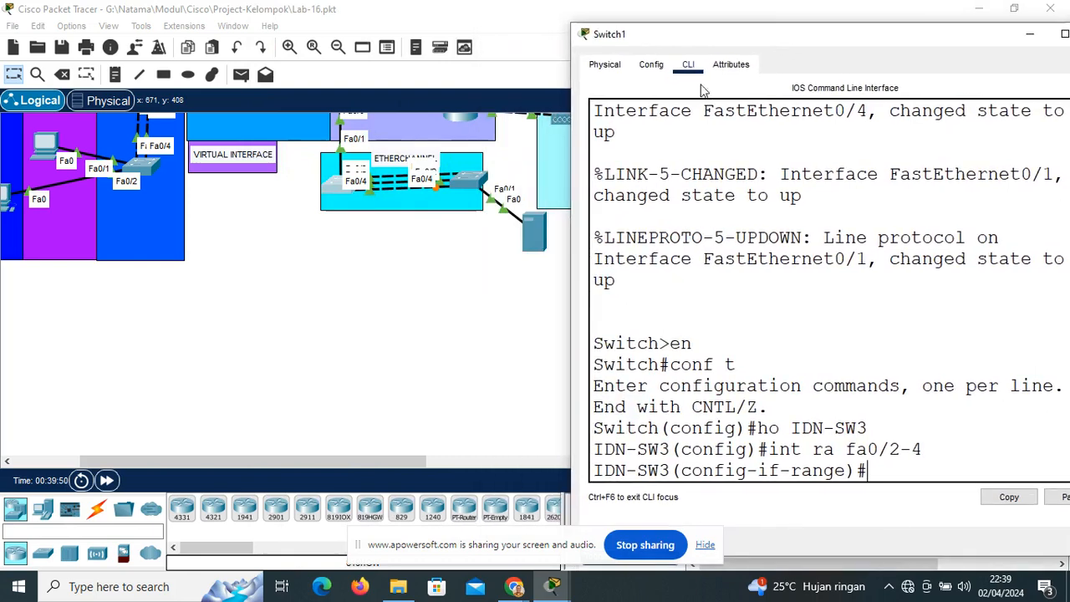
pyautogui.scroll(3, 330, 313)
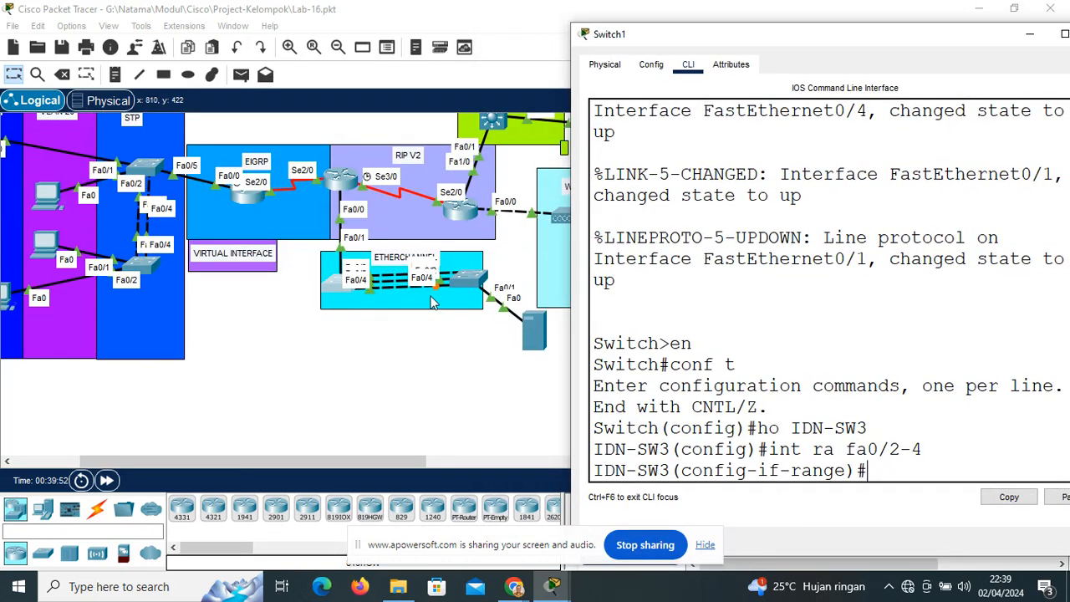
pyautogui.click(338, 294)
pyautogui.moveTo(333, 276)
pyautogui.mouseDown()
pyautogui.moveTo(316, 279)
pyautogui.moveTo(337, 278)
pyautogui.mouseUp()
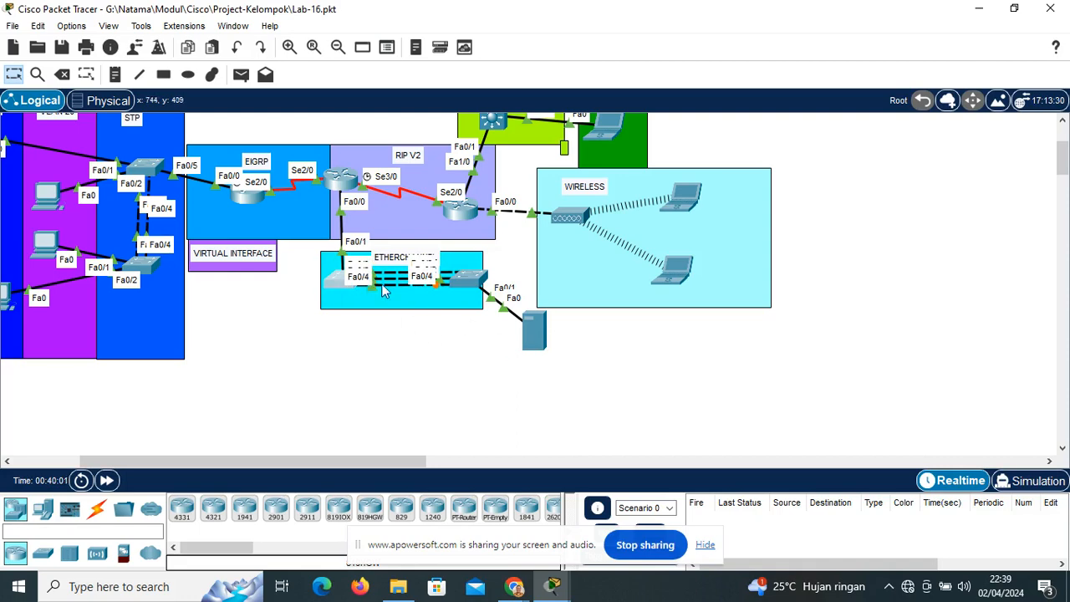
pyautogui.click(343, 282)
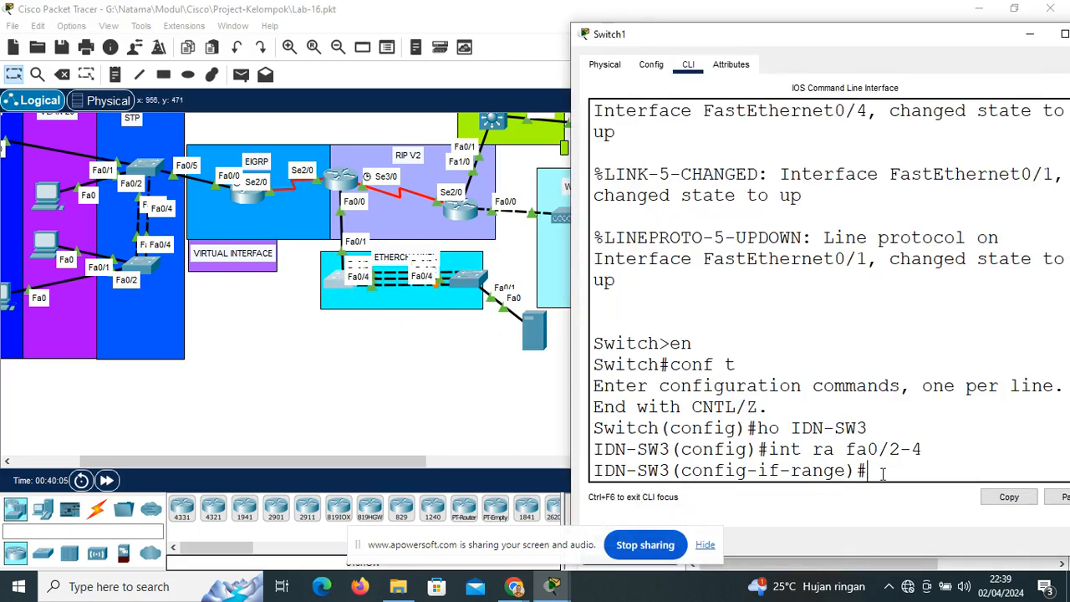
# Assign IDN-SW3's interfaces fa0/2-4 to channel group 1 in active mode
pyautogui.write('chann')
pyautogui.press('Tab')
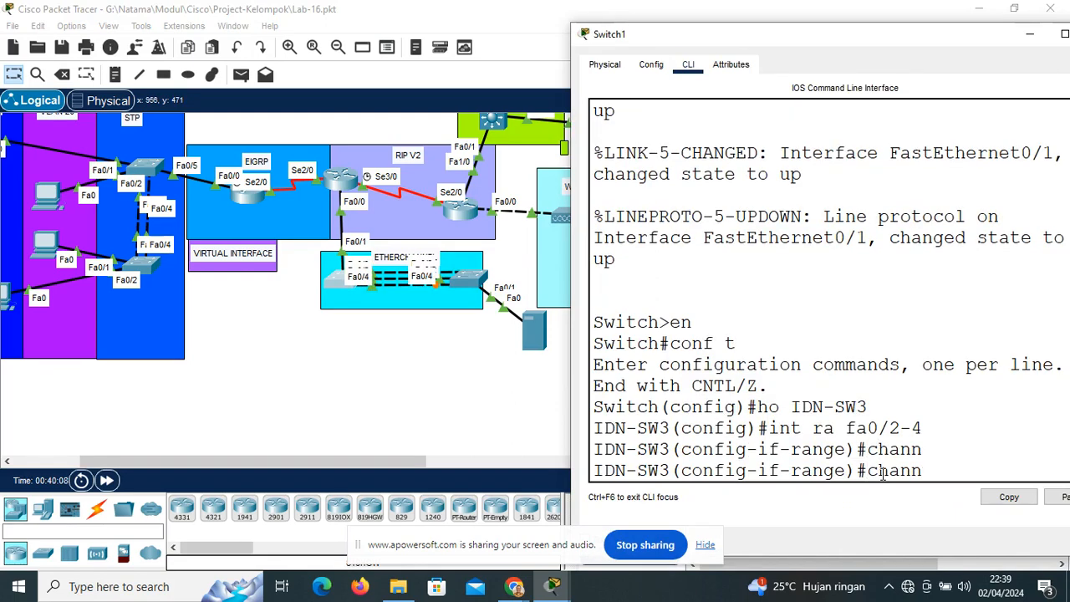
pyautogui.write('e')
pyautogui.press('Tab')
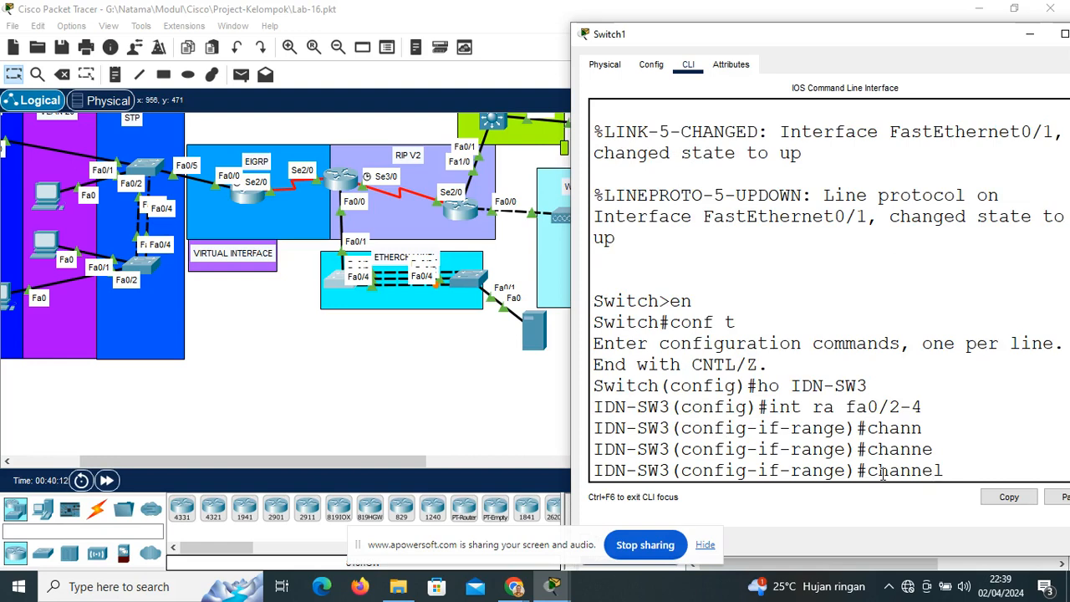
pyautogui.write('-g')
pyautogui.press('Tab')
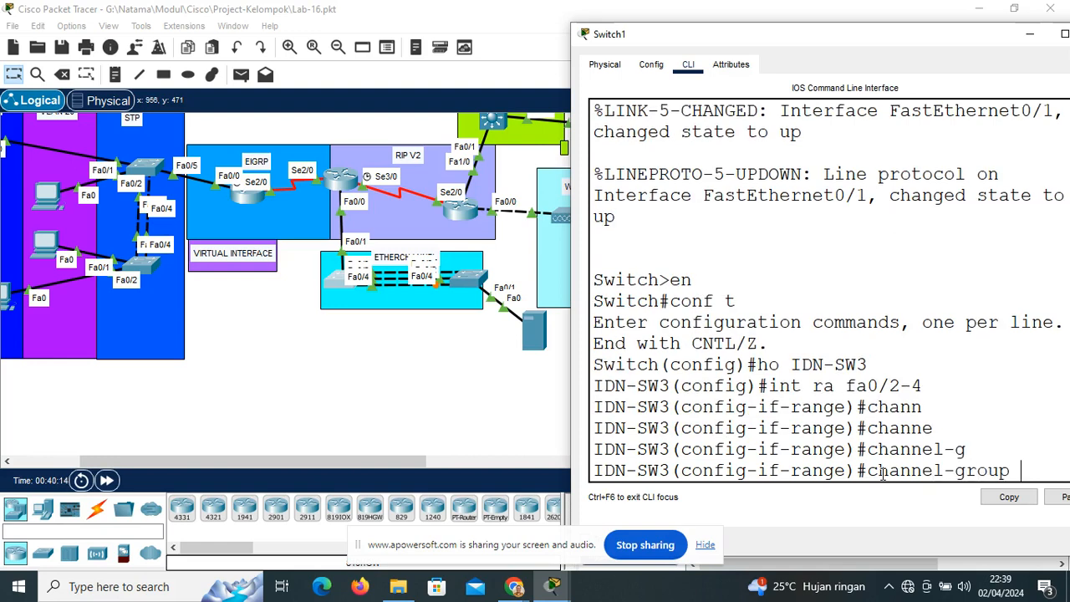
pyautogui.write('1 mo')
pyautogui.press('Tab')
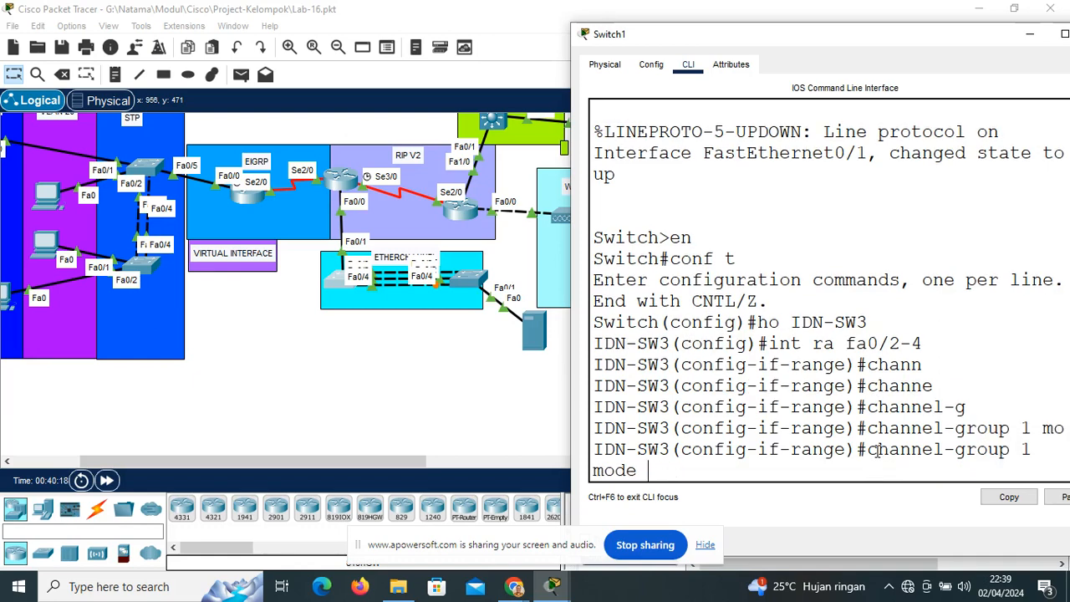
pyautogui.moveTo(807, 44); pyautogui.dragTo(721, 47)
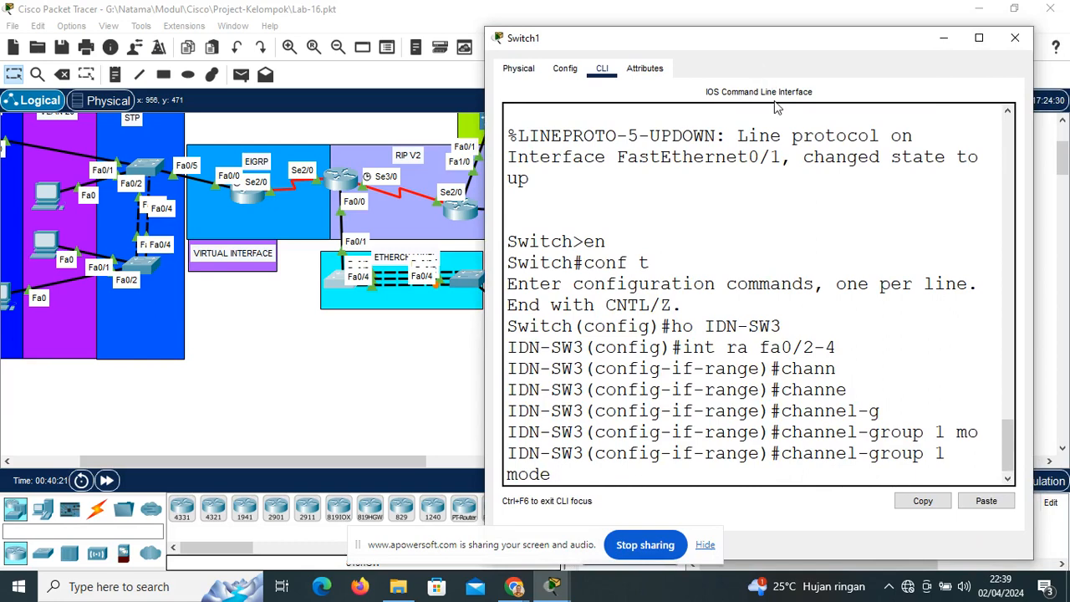
pyautogui.write('ac')
pyautogui.press('Tab')
pyautogui.press('Return')
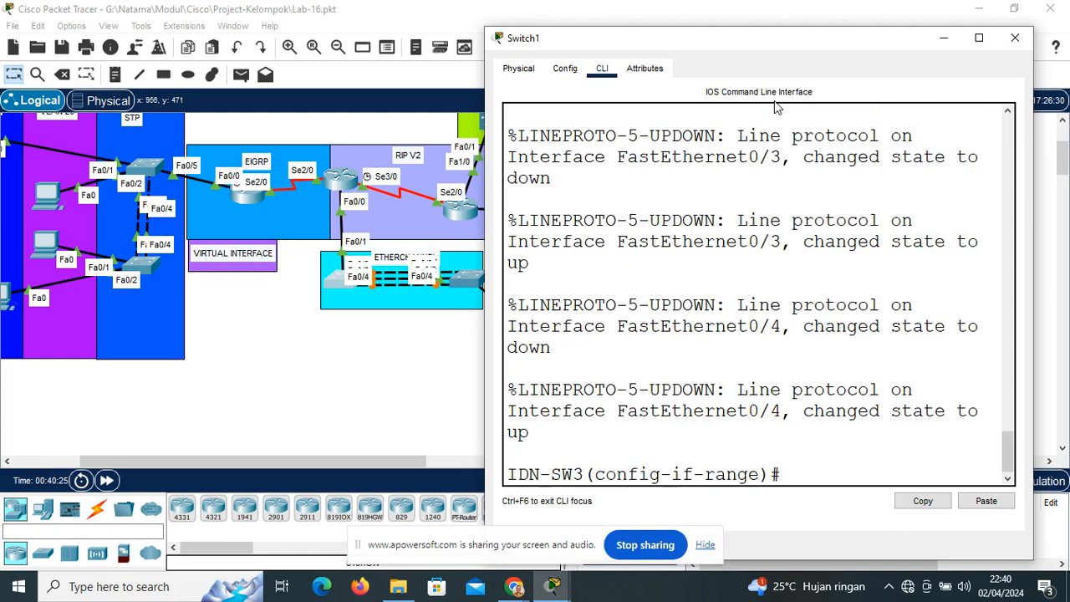
# Set interface port-channel 1 on IDN-SW3 to switchport trunk mode and return to global configuration mode
pyautogui.write('int port')
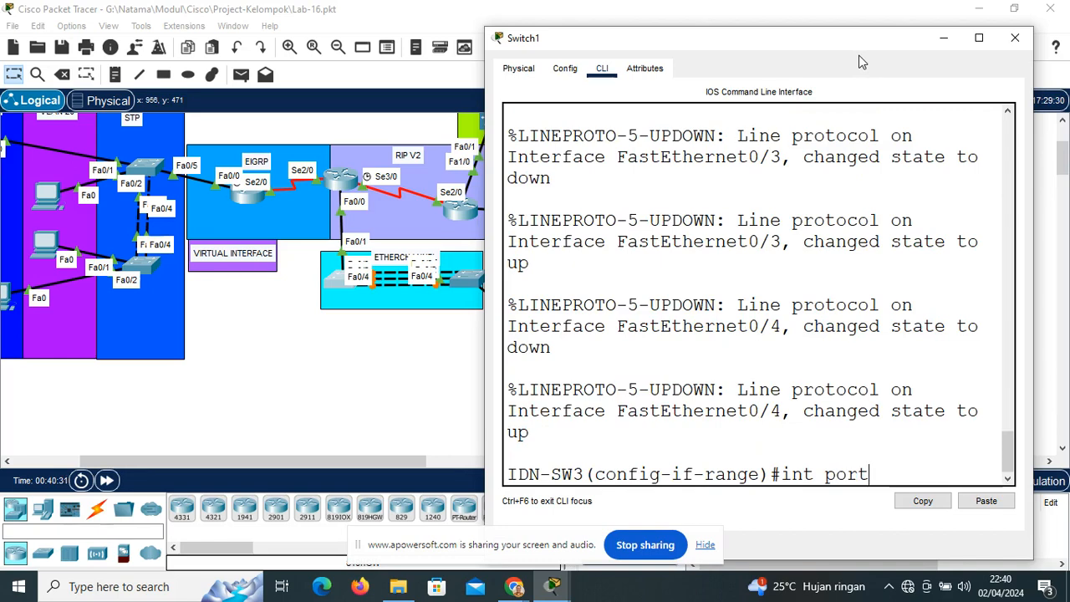
pyautogui.write('-channel ')
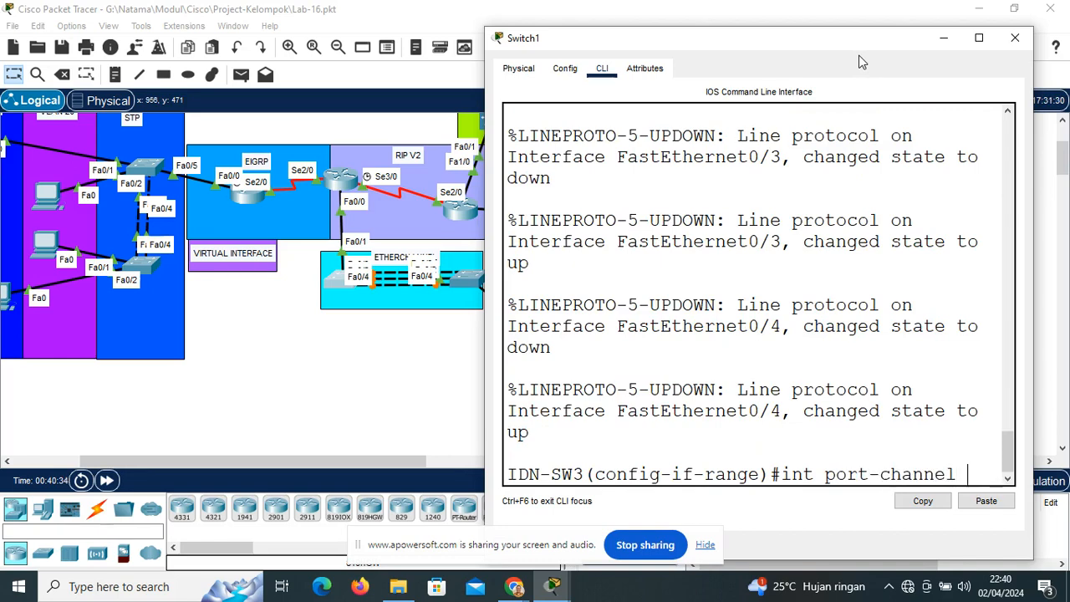
pyautogui.write('1')
pyautogui.press('Return')
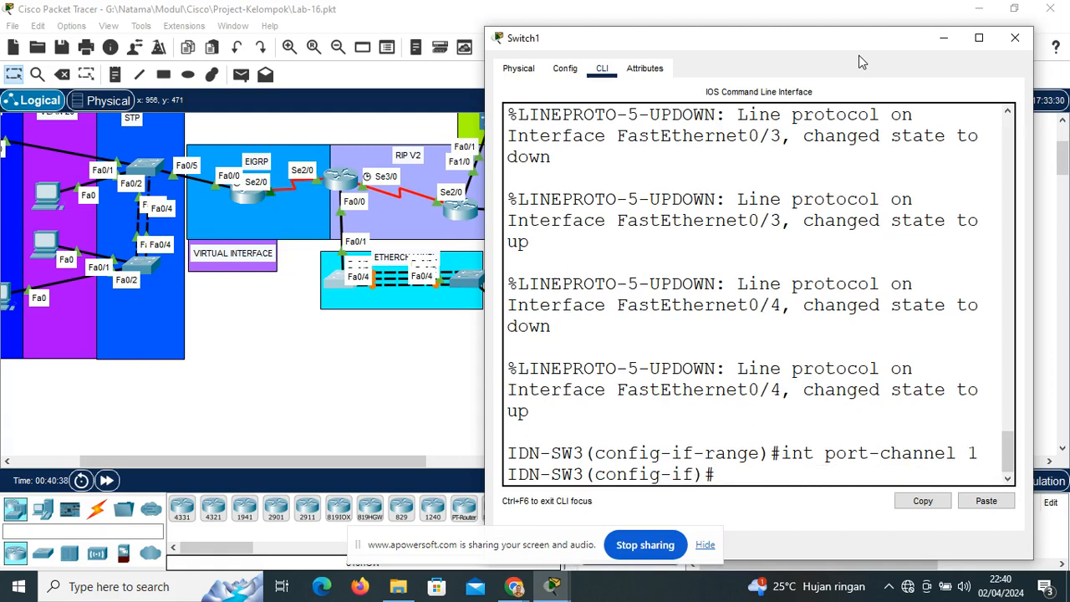
pyautogui.write('sw')
pyautogui.press('Tab')
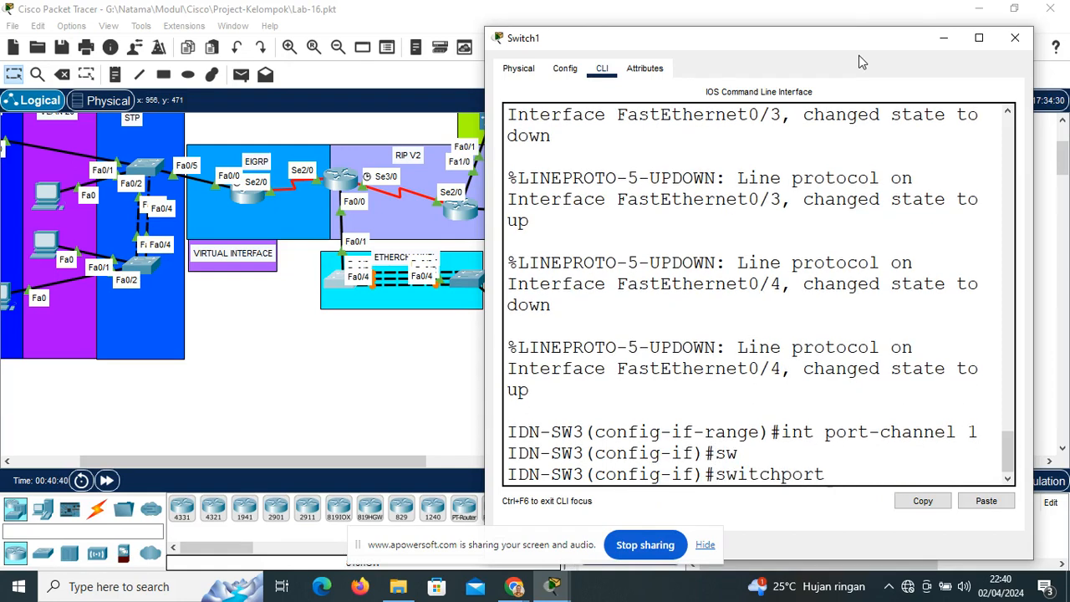
pyautogui.write('mo')
pyautogui.press('Tab')
pyautogui.write('tr')
pyautogui.press('Tab')
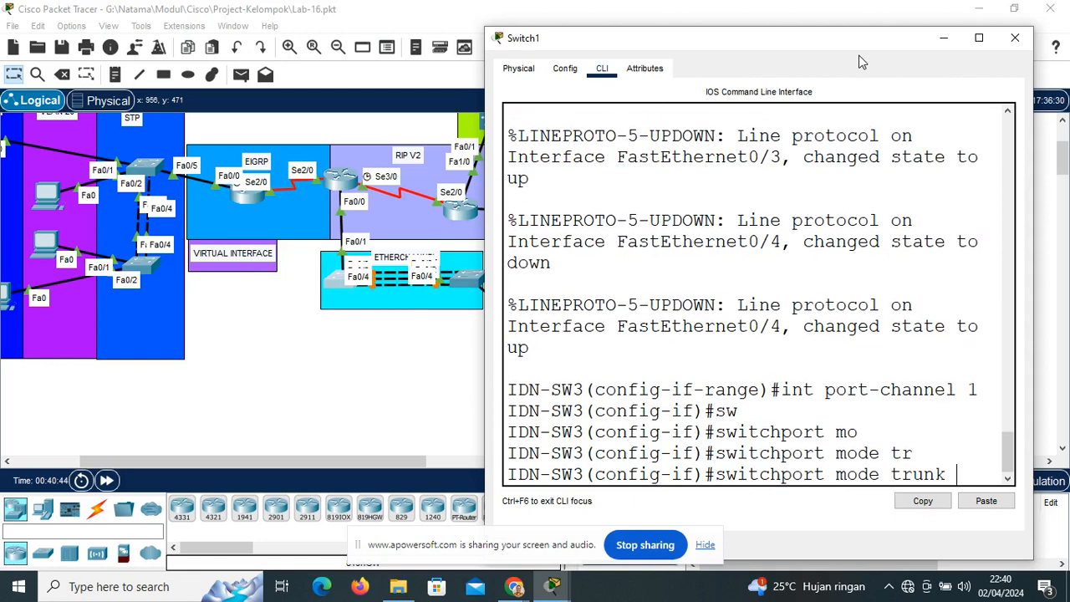
pyautogui.press('Return')
pyautogui.write('ex')
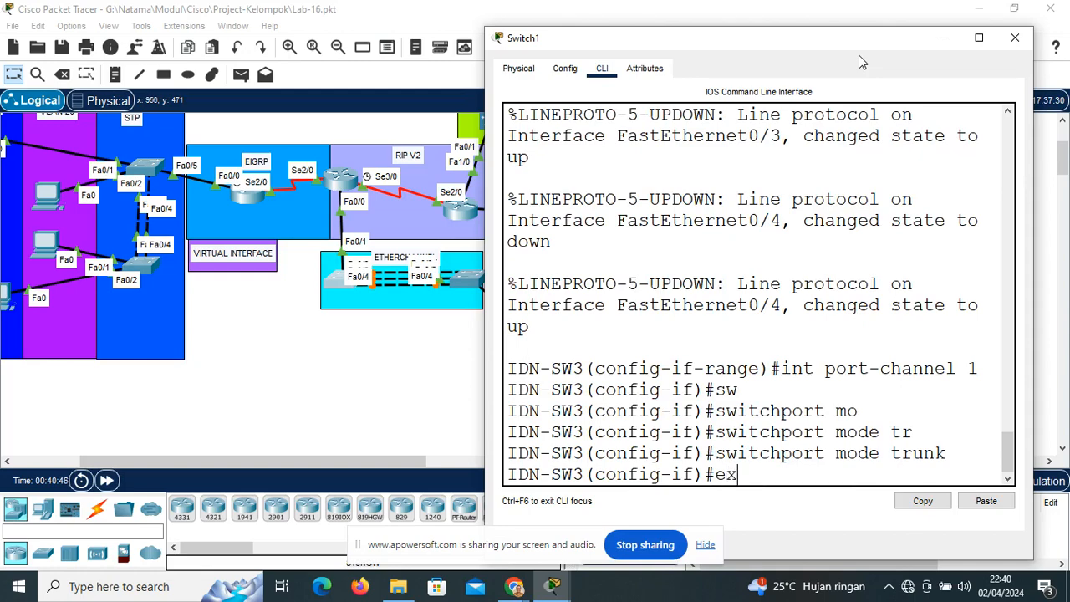
pyautogui.press('Return')
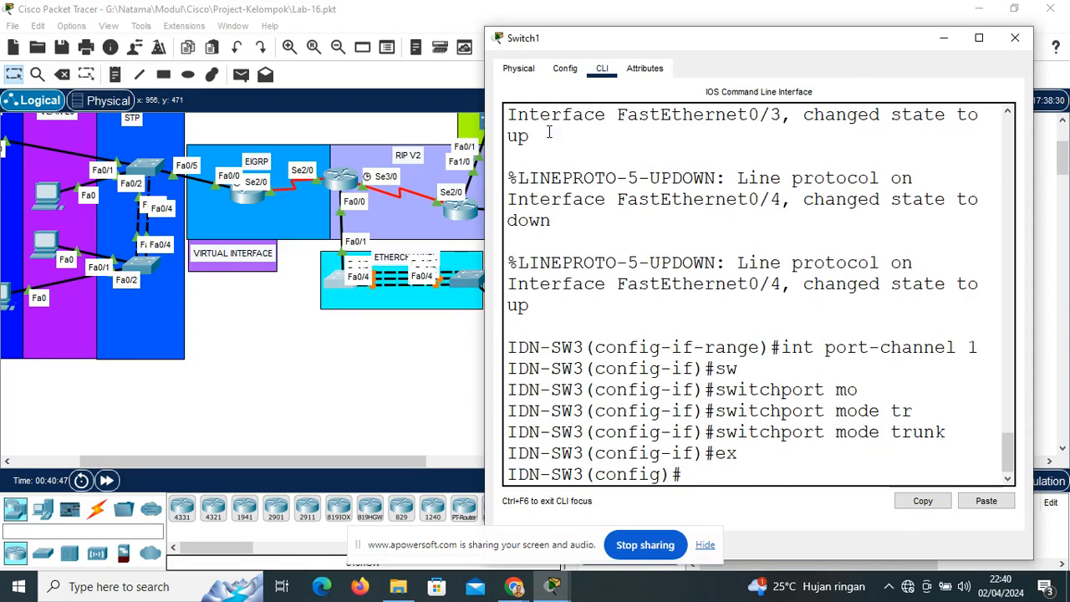
# Open the command line of the EtherChannel switch connected to the server and enter global configuration mode, keeping the topology in view
pyautogui.click(463, 286)
pyautogui.moveTo(480, 27); pyautogui.dragTo(809, 22)
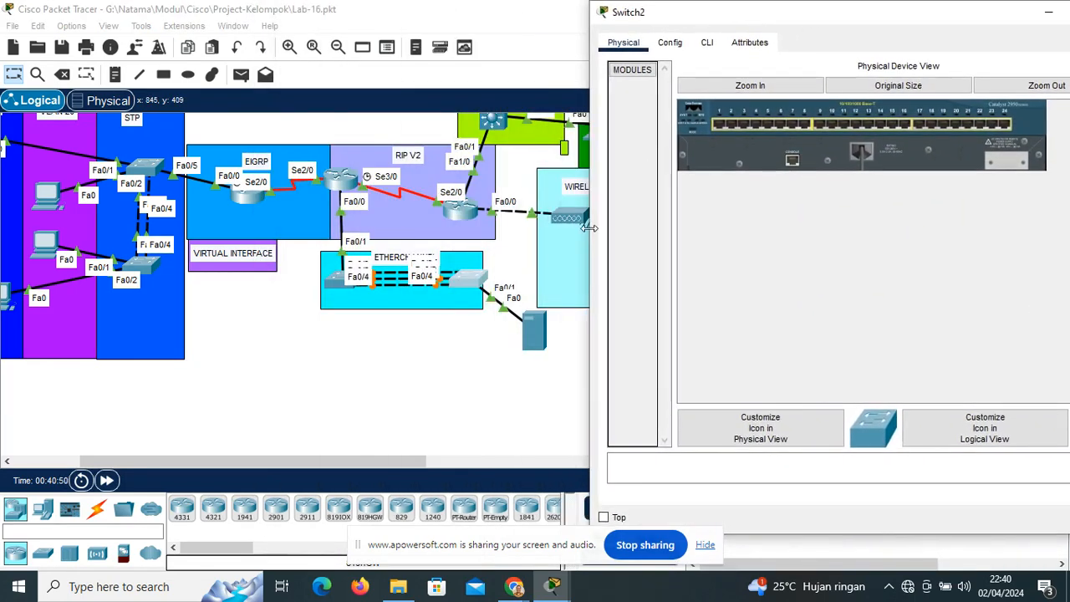
pyautogui.click(707, 42)
pyautogui.press('Return')
pyautogui.write('en')
pyautogui.press('Return')
pyautogui.write('conf t')
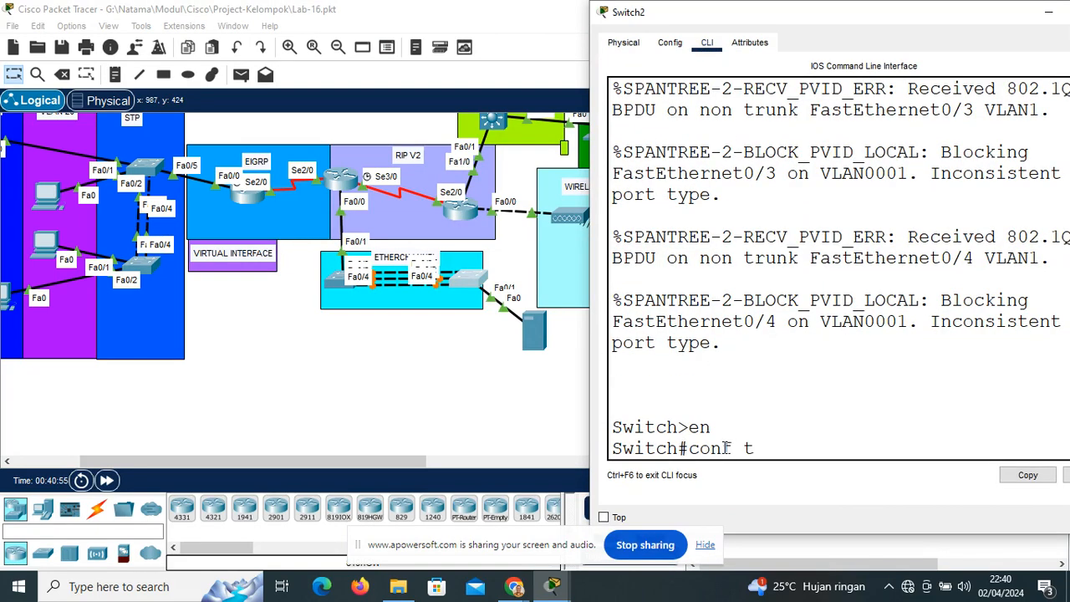
pyautogui.press('Return')
# Set the hostname of the server-side EtherChannel switch to IDN-SW4
pyautogui.write('ho IDN=')
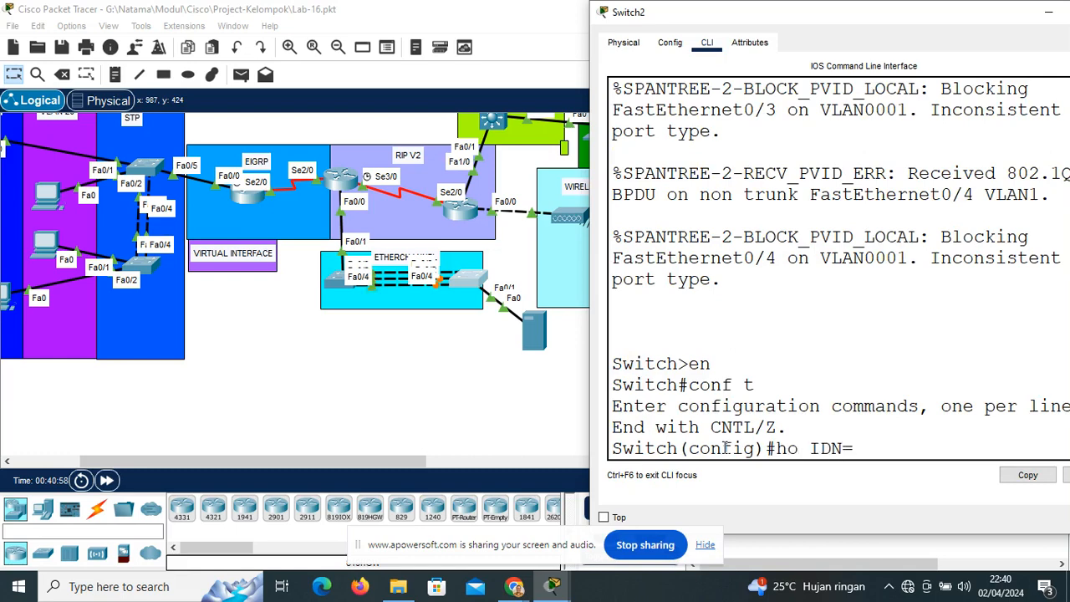
pyautogui.press('BackSpace')
pyautogui.write('-SW2')
pyautogui.press('BackSpace')
pyautogui.write('4')
pyautogui.press('Return')
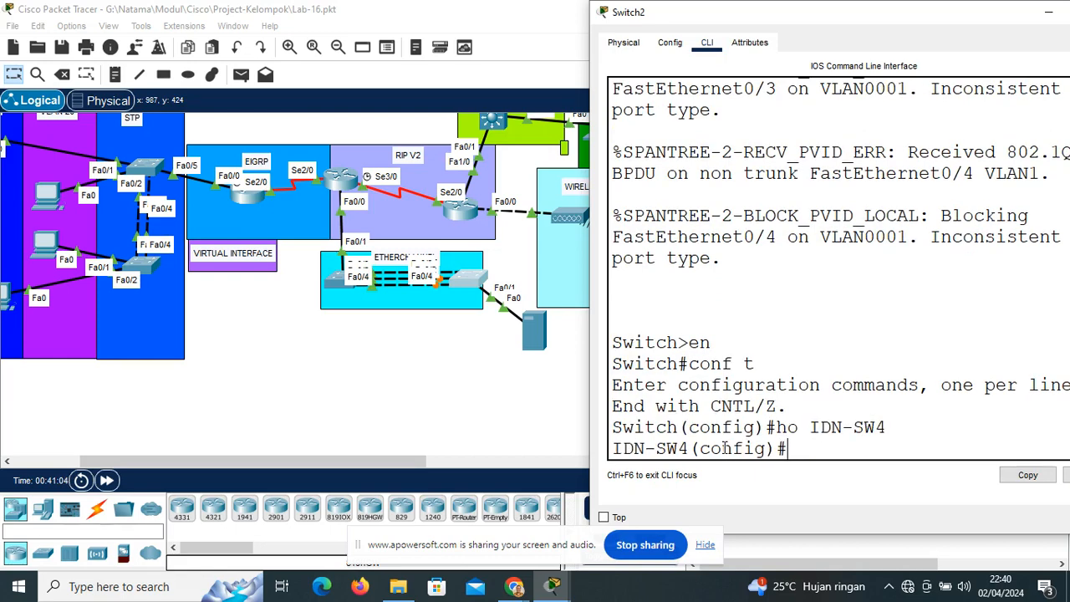
# Enter interface range configuration for fa0/2-4 on IDN-SW4, checking the port labels of the EtherChannel links in the topology
pyautogui.write('int ra fa0/2')
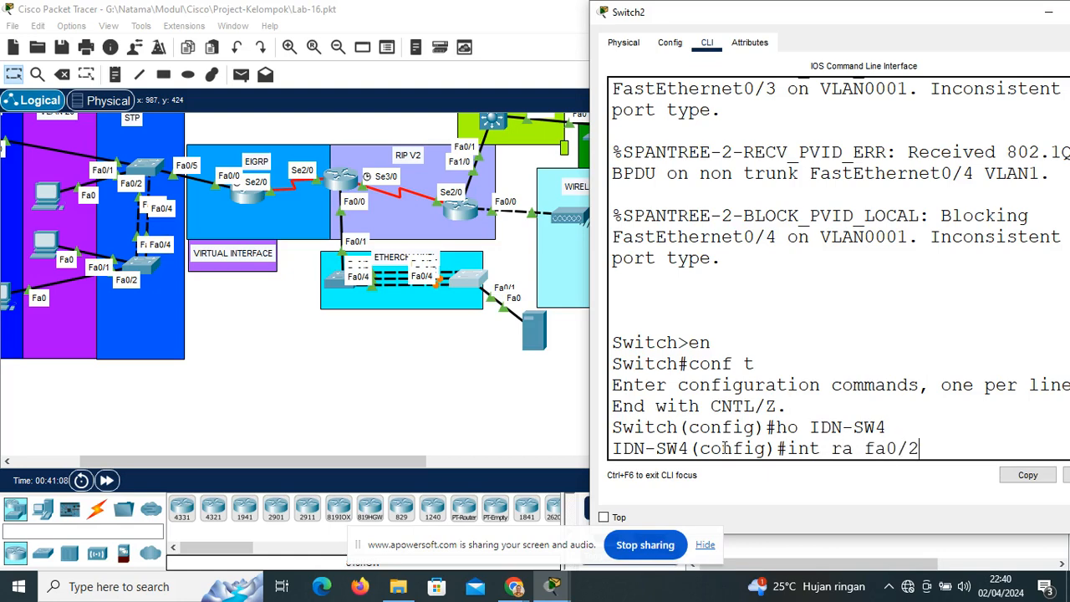
pyautogui.write('-4')
pyautogui.click(465, 296)
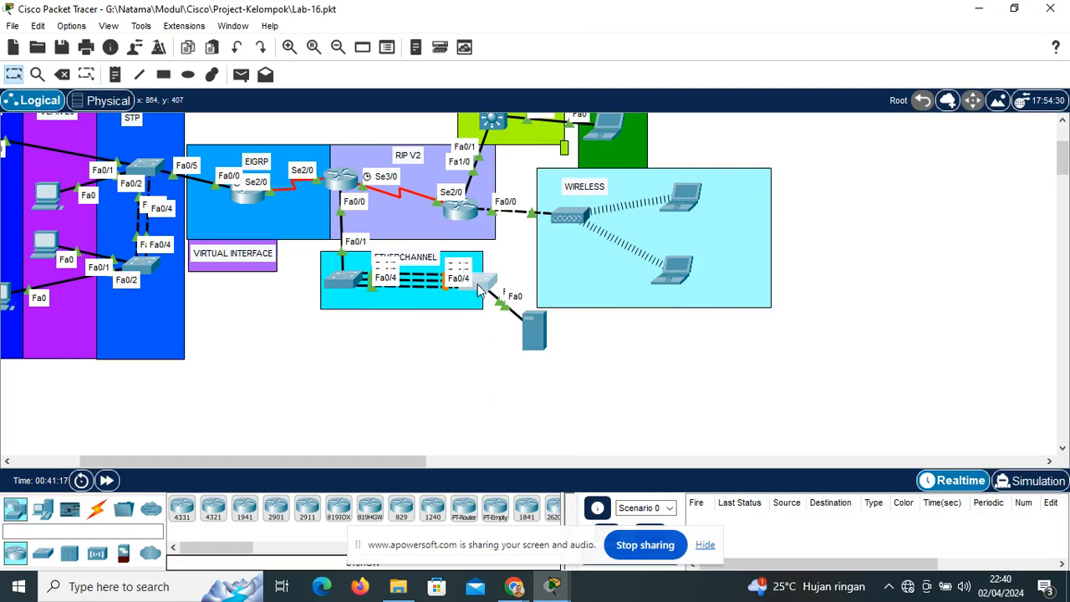
pyautogui.click(478, 286)
pyautogui.press('Return')
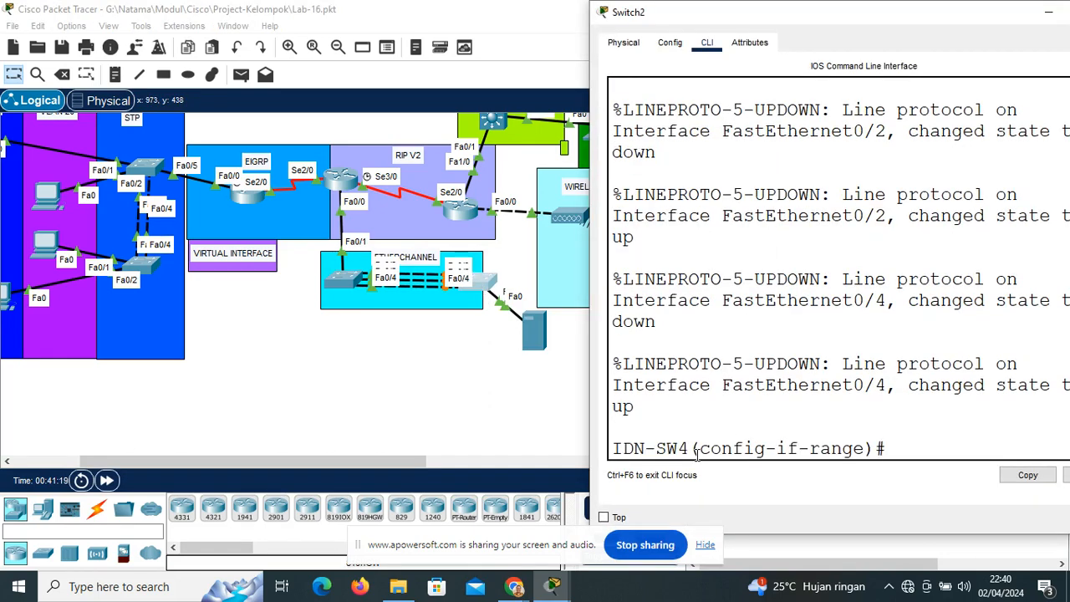
# Assign IDN-SW4's interfaces fa0/2-4 to channel group 1 in active mode
pyautogui.write('chann')
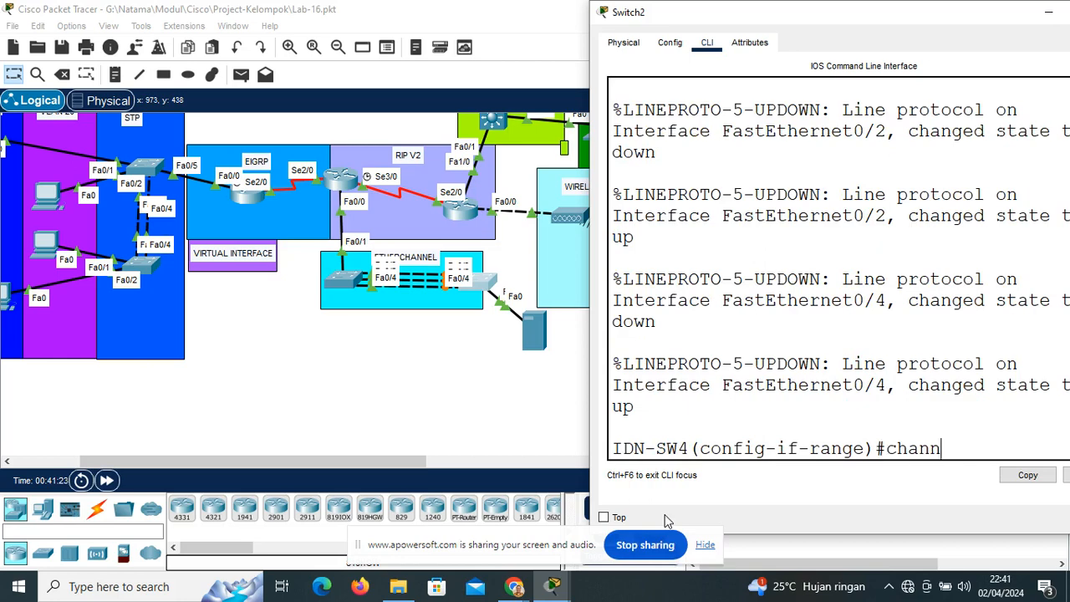
pyautogui.write('el-')
pyautogui.write('gr')
pyautogui.press('Tab')
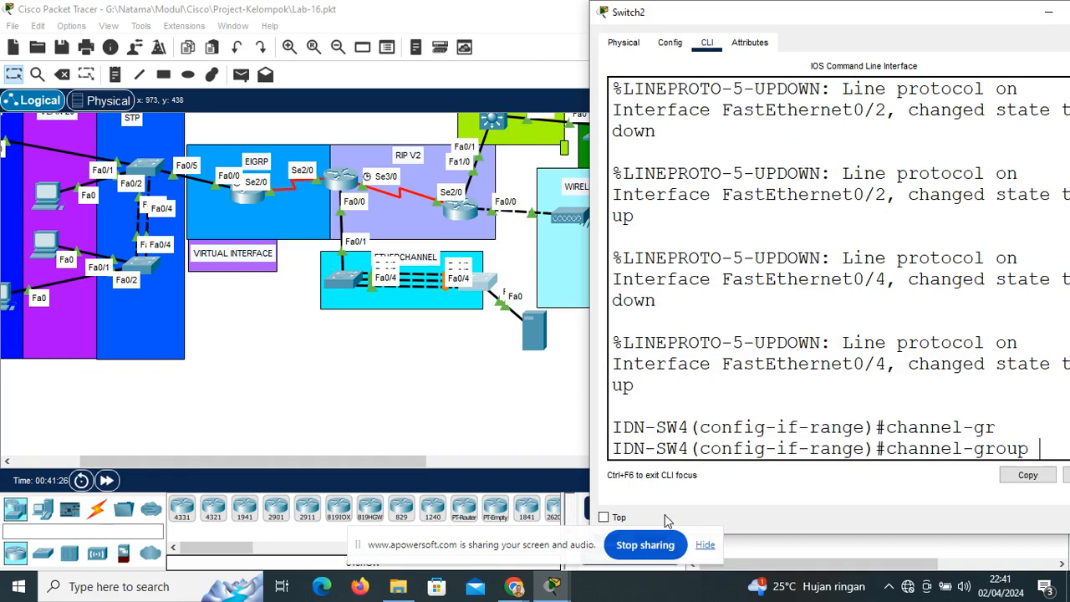
pyautogui.write('1')
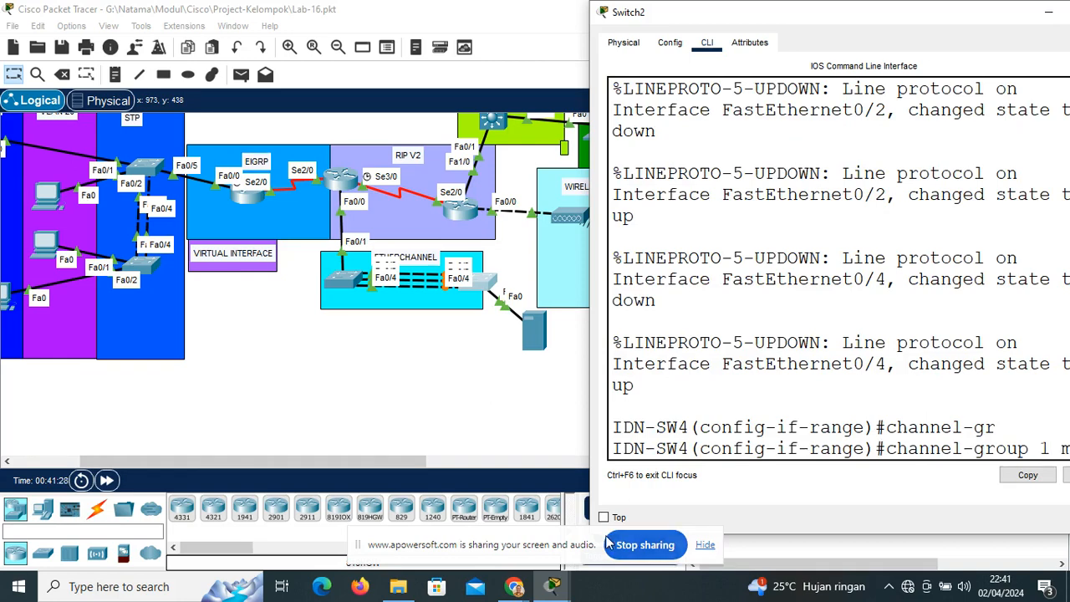
pyautogui.write(' m')
pyautogui.press('Tab')
pyautogui.write('ac')
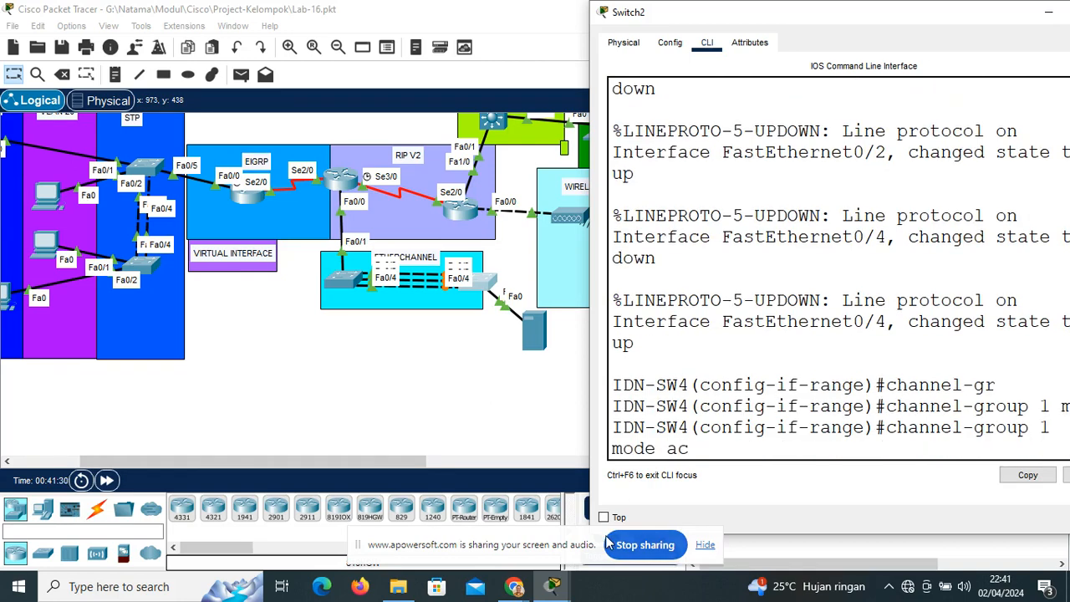
pyautogui.press('Tab')
pyautogui.press('Return')
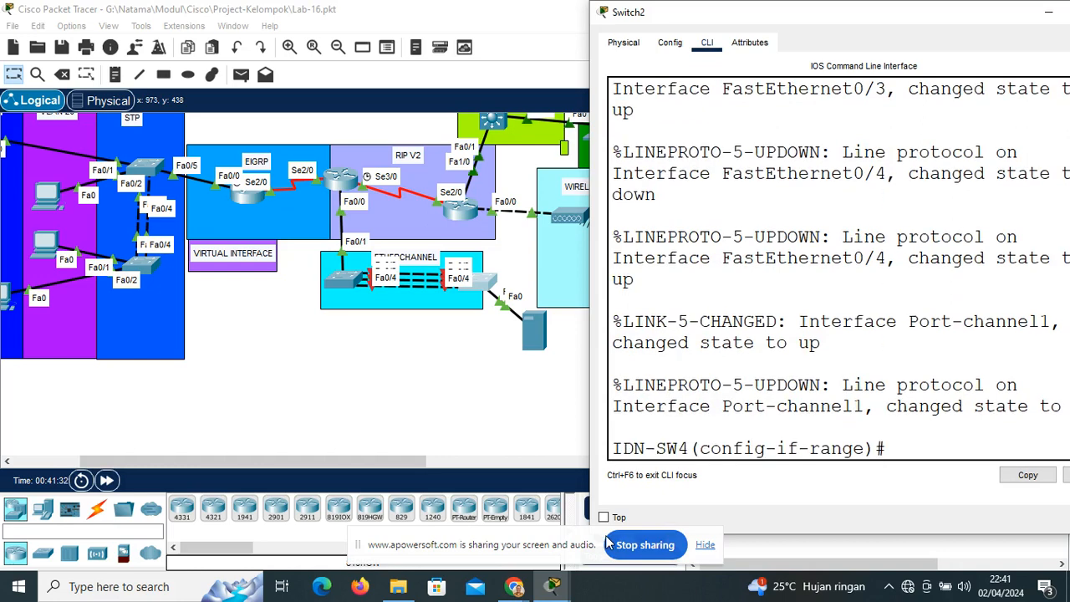
# Set interface port-channel 1 on IDN-SW4 to switchport trunk mode and return to global configuration mode
pyautogui.write('int')
pyautogui.press('Tab')
pyautogui.write('port')
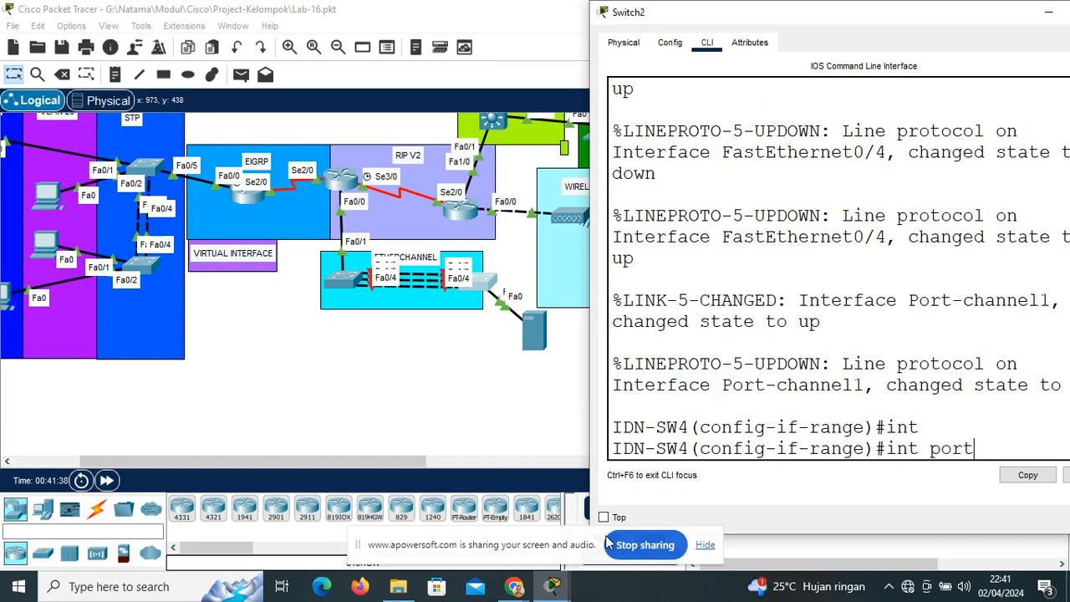
pyautogui.write('-channe')
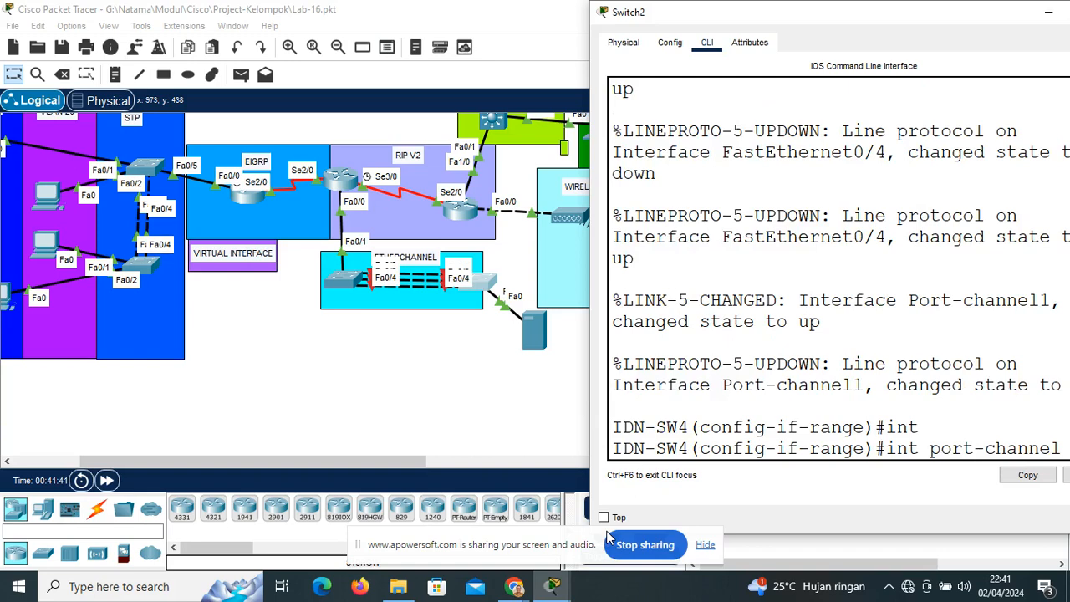
pyautogui.write('l')
pyautogui.press('Return')
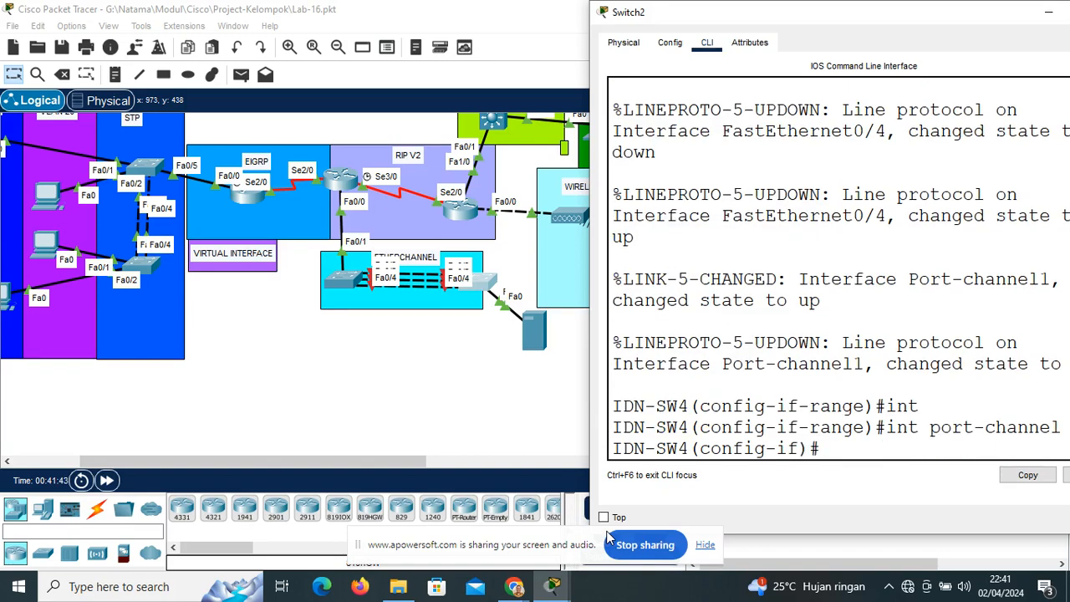
pyautogui.write('sw')
pyautogui.press('Tab')
pyautogui.write('mo tr')
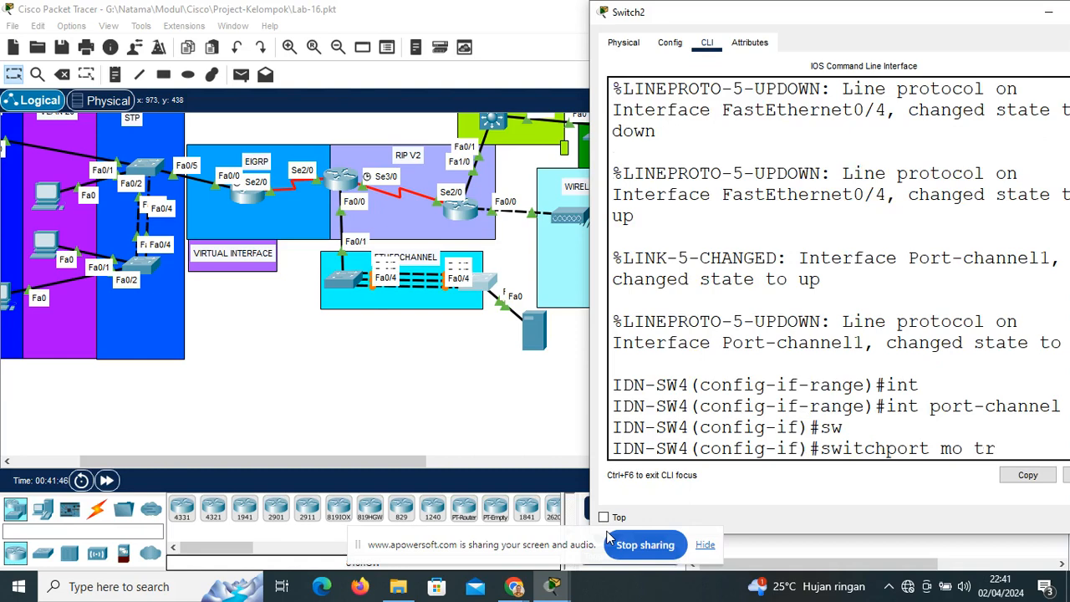
pyautogui.press('Return')
pyautogui.write('ex')
pyautogui.press('Return')
# Save IDN-SW4's running configuration with do wr
pyautogui.write('do tr')
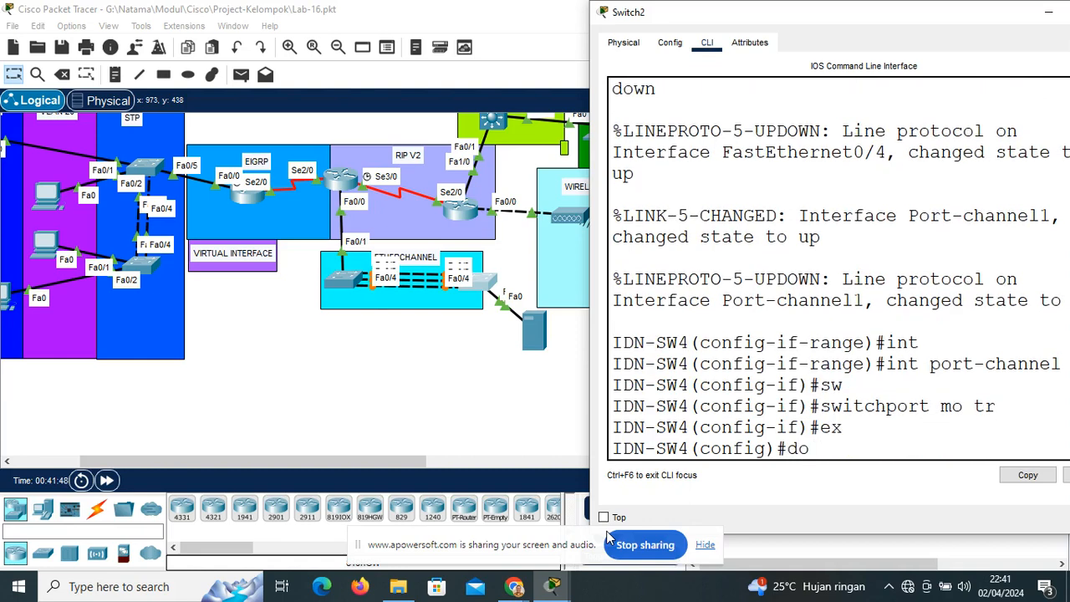
pyautogui.press('BackSpace')
pyautogui.press('BackSpace')
pyautogui.write('wr')
pyautogui.press('Return')
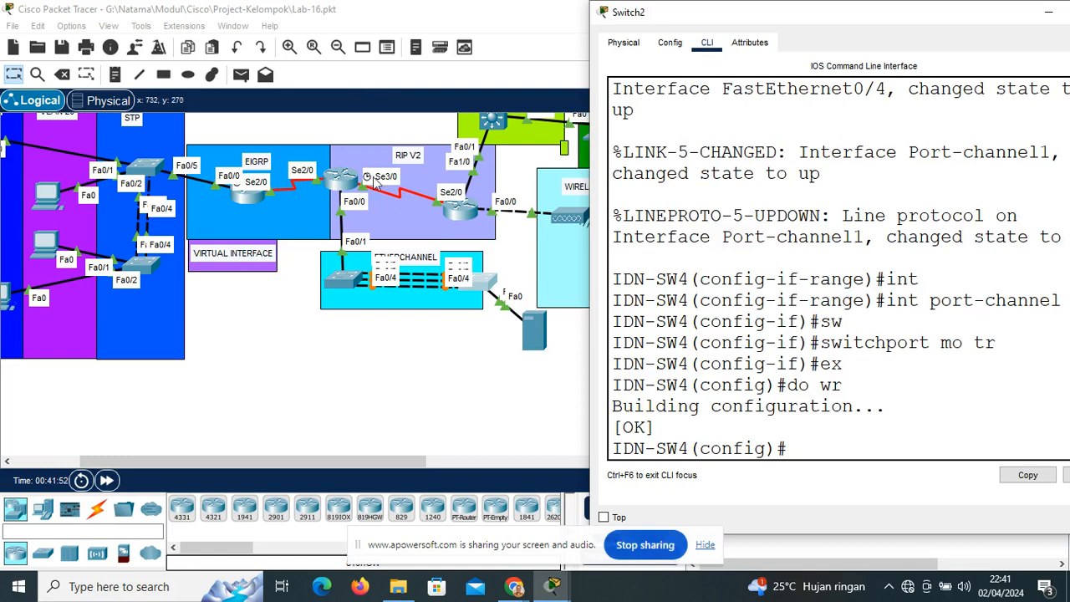
# Return to IDN-SW3's command line, save its configuration with do wr, and put its window away
pyautogui.click(353, 284)
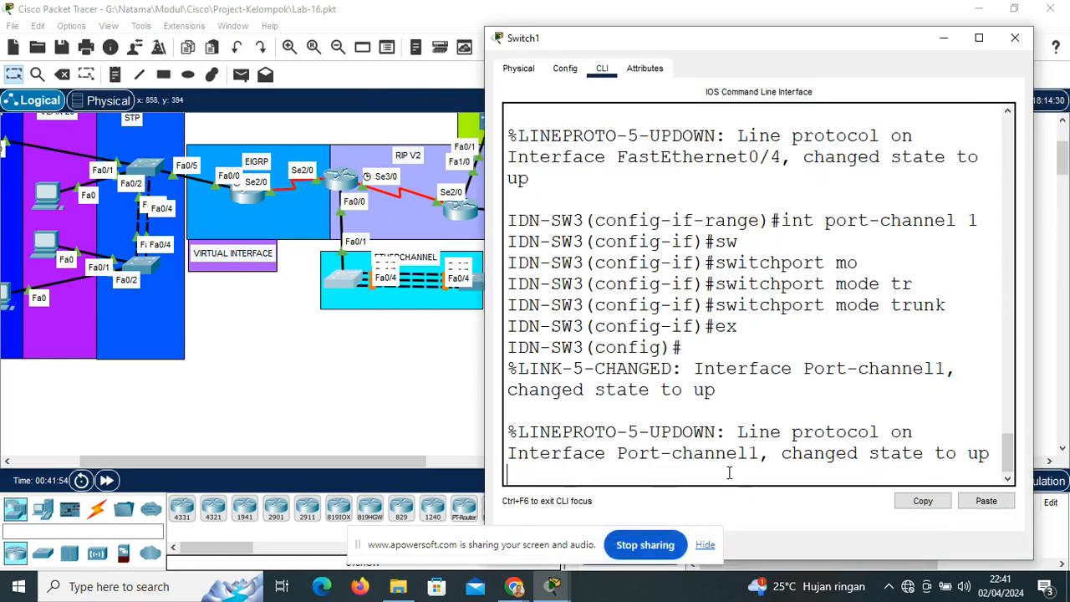
pyautogui.press('Return')
pyautogui.write('do wr')
pyautogui.press('Return')
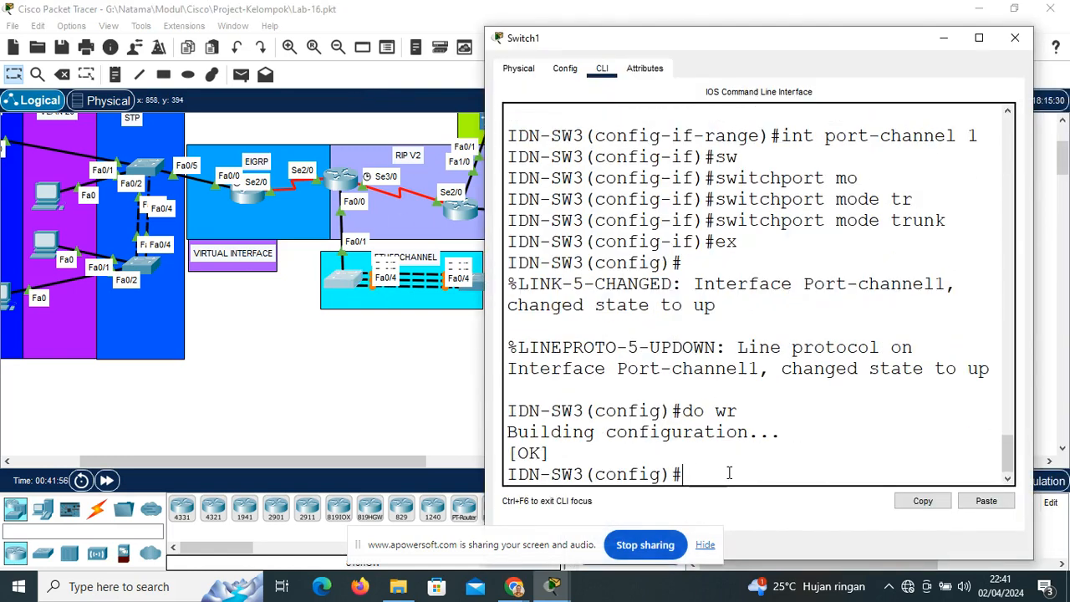
pyautogui.click(943, 37)
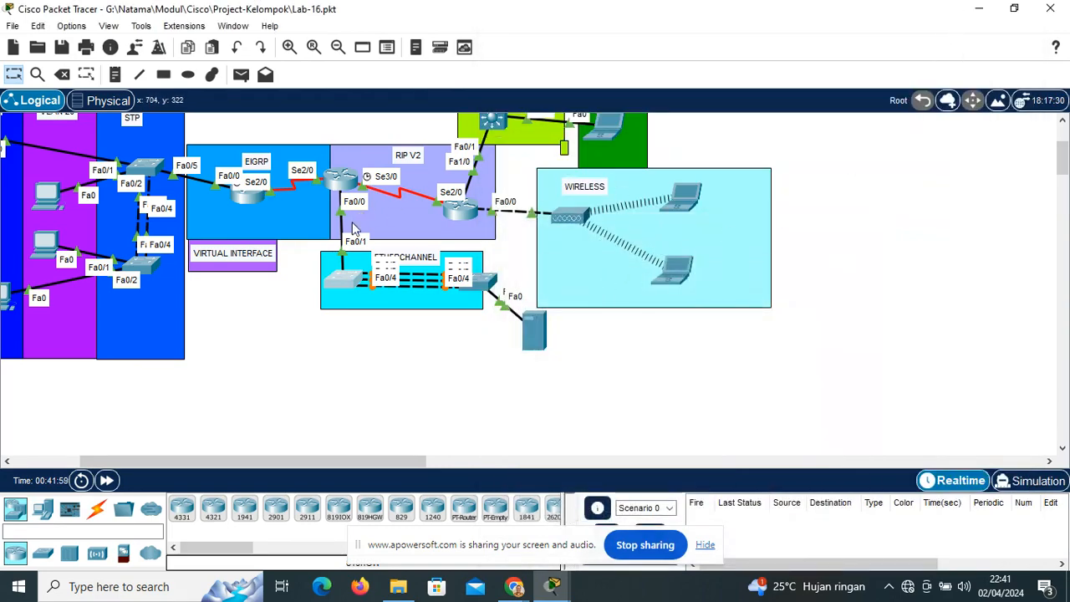
# Reopen IDN-SW3's command line and show its EtherChannel summary from configuration mode
pyautogui.click(354, 285)
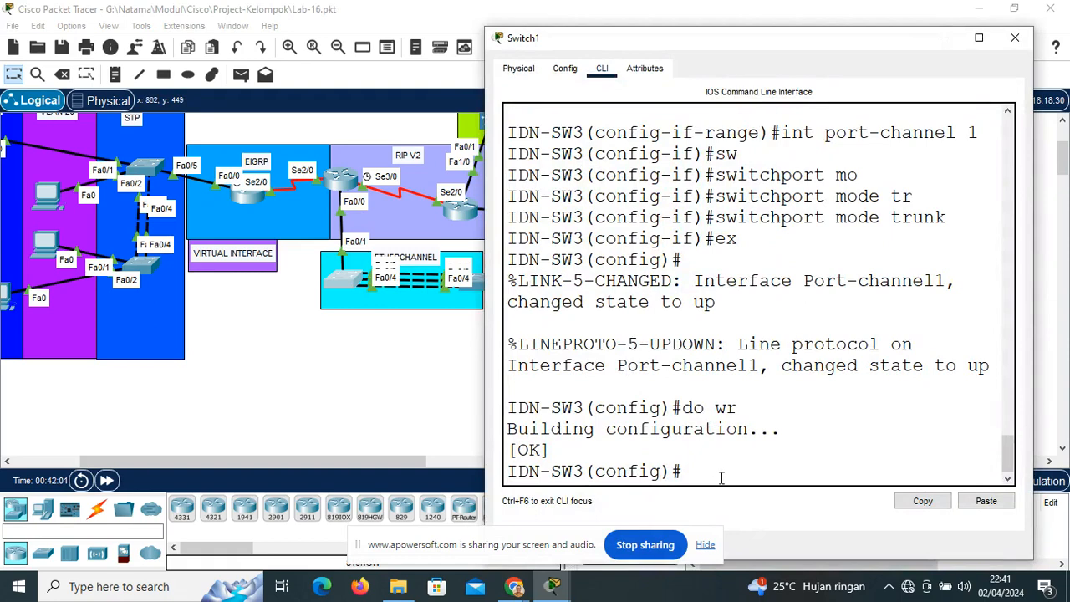
pyautogui.write('do')
pyautogui.write('sh eth')
pyautogui.press('Tab')
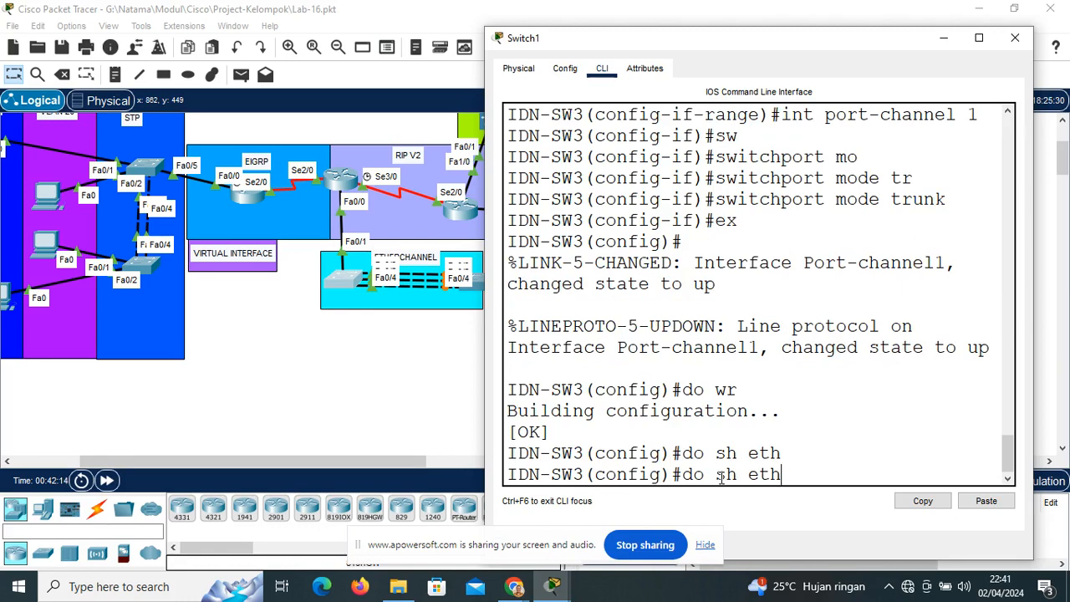
pyautogui.write('e')
pyautogui.press('Tab')
pyautogui.write('rchan')
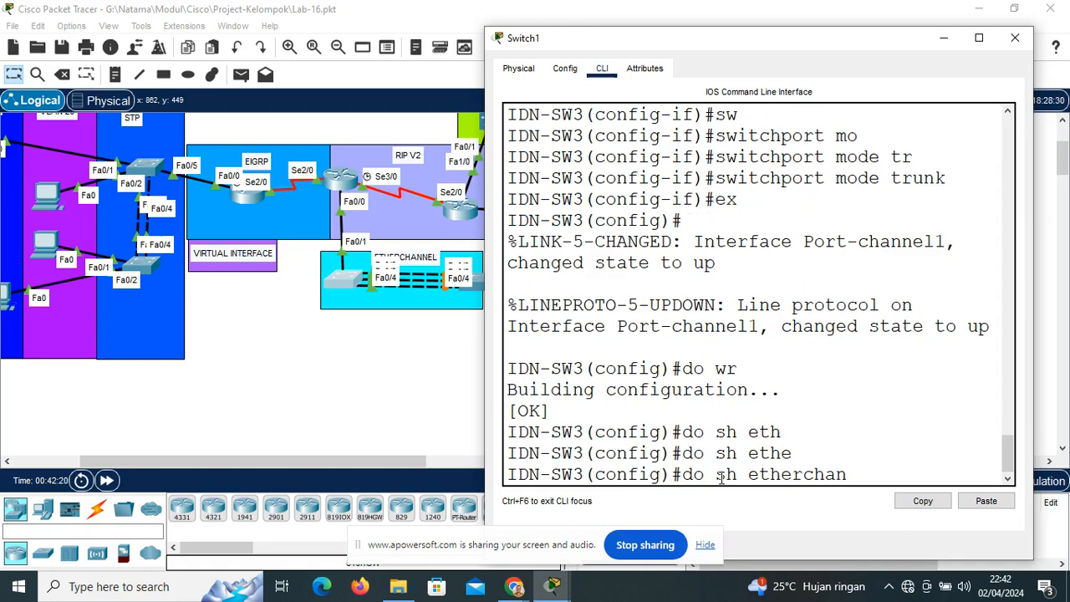
pyautogui.press('Tab')
pyautogui.write('n')
pyautogui.press('Tab')
pyautogui.write('el')
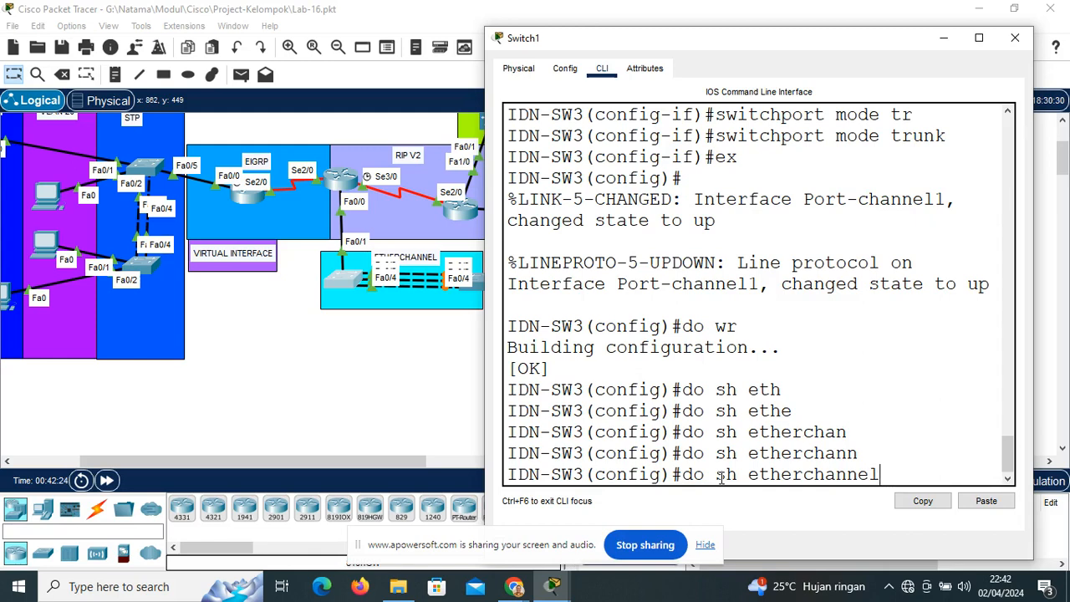
pyautogui.write(' sum')
pyautogui.press('Tab')
pyautogui.press('Return')
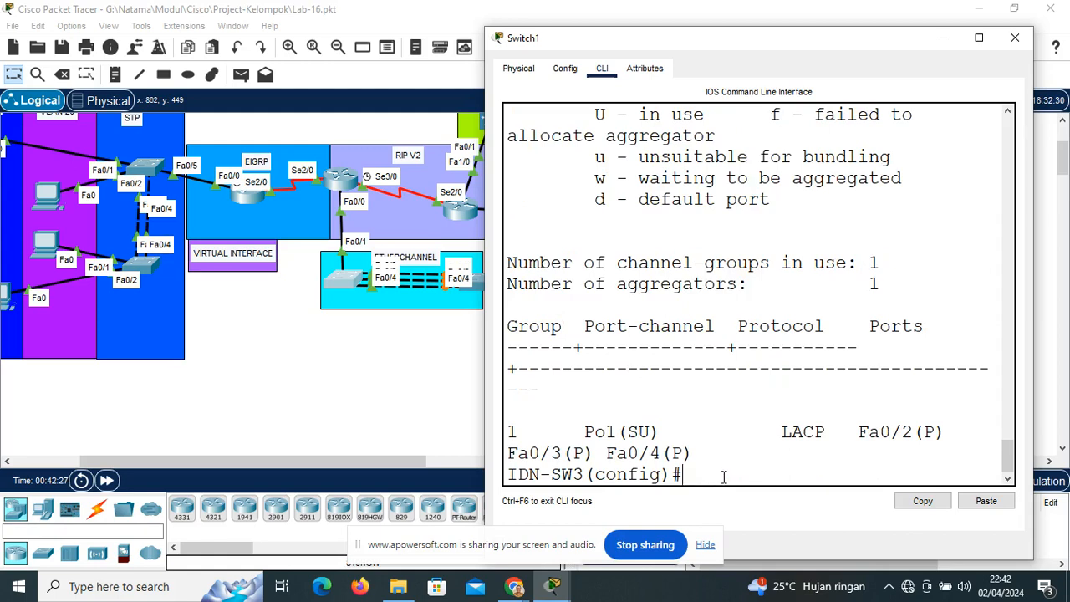
# Rerun the EtherChannel check on IDN-SW3 with the full command do sh etherchannel summary
pyautogui.press('Up')
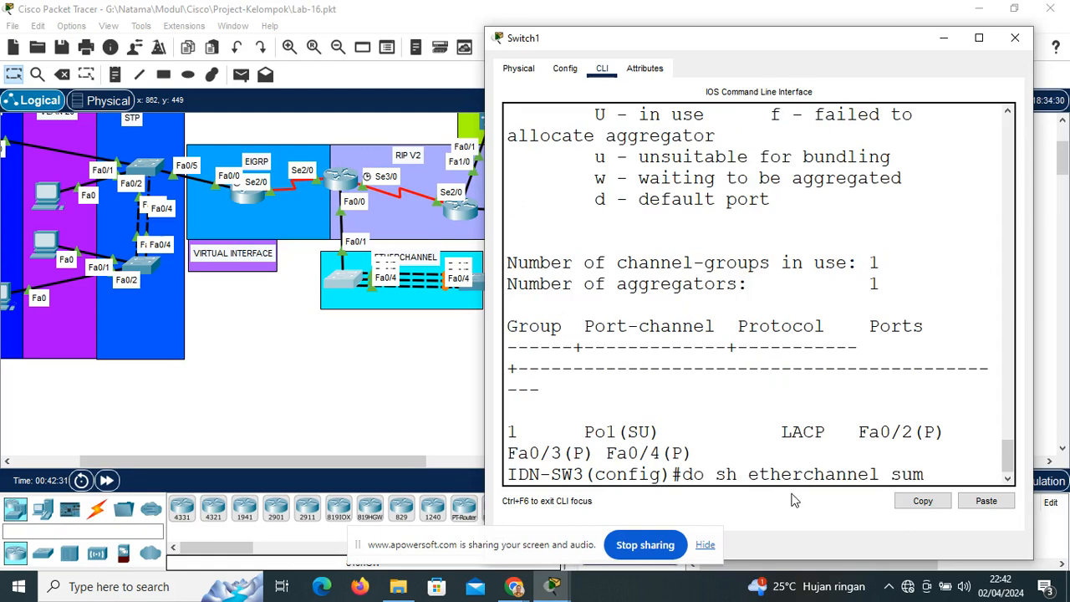
pyautogui.write('mary')
pyautogui.press('Return')
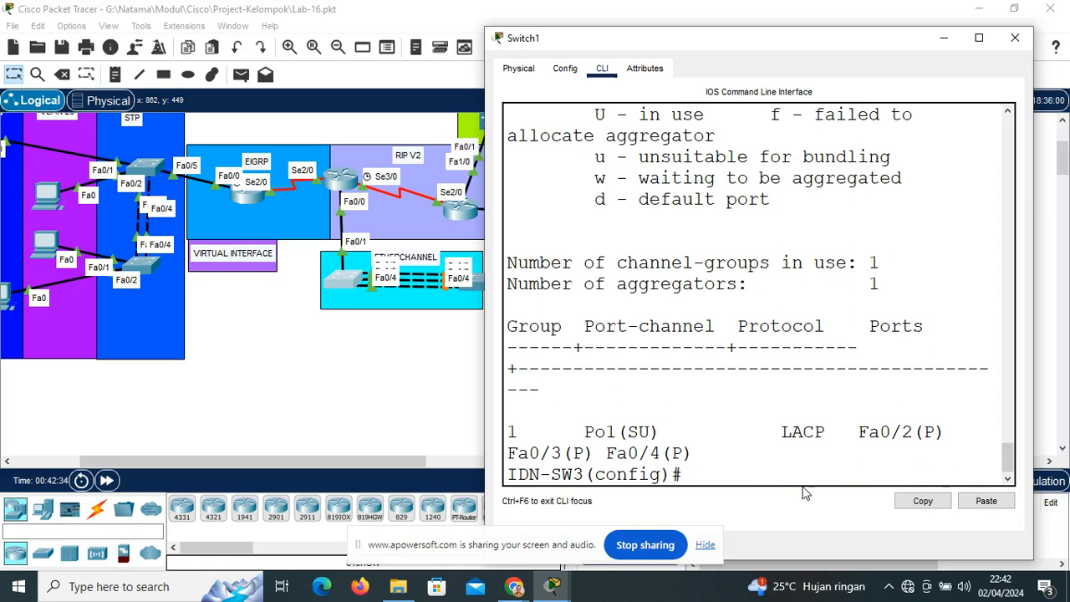
# Enlarge IDN-SW3's command line, examine the port-channel 1 entry and its member ports, and put the window away
pyautogui.click(979, 38)
pyautogui.moveTo(21, 459); pyautogui.dragTo(702, 470)
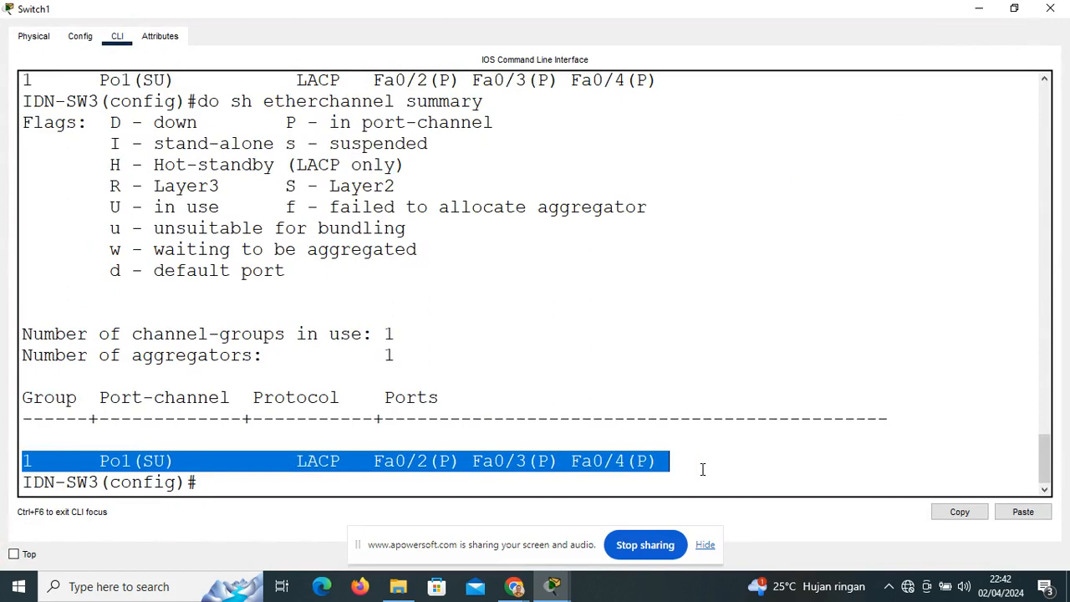
pyautogui.click(415, 459)
pyautogui.moveTo(482, 461); pyautogui.dragTo(670, 461)
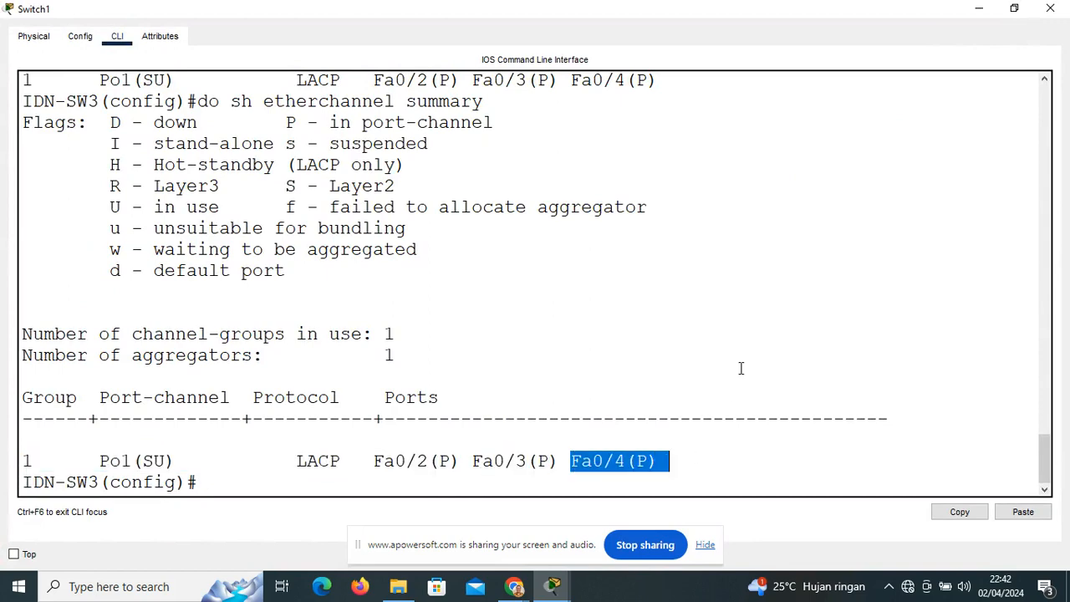
pyautogui.click(1016, 8)
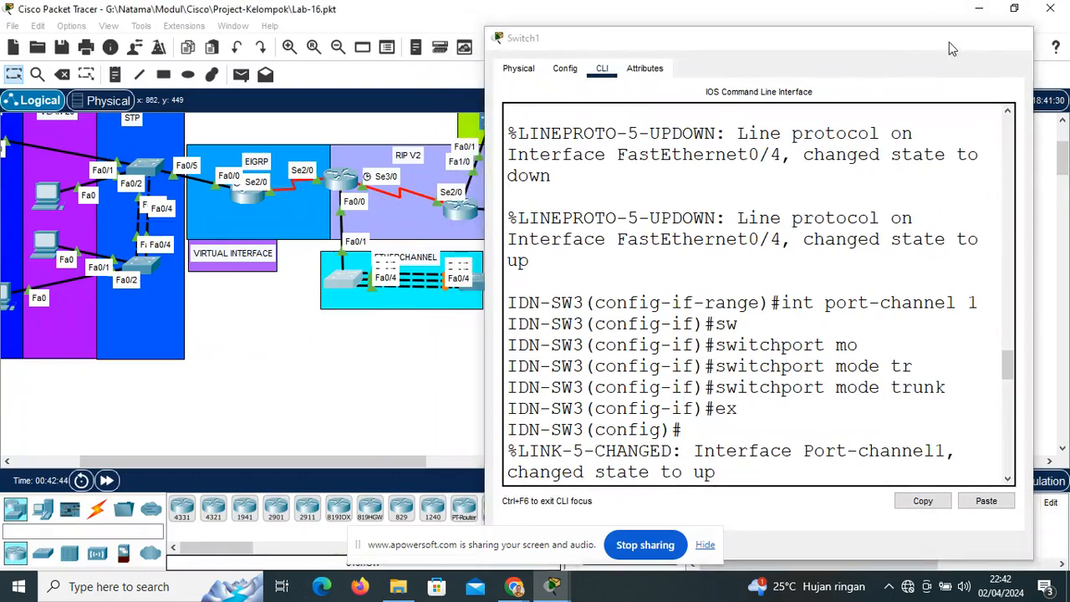
pyautogui.click(947, 41)
# Show IDN-SW4's EtherChannel summary with do sh eth sum and examine the member ports of port-channel 1
pyautogui.click(495, 285)
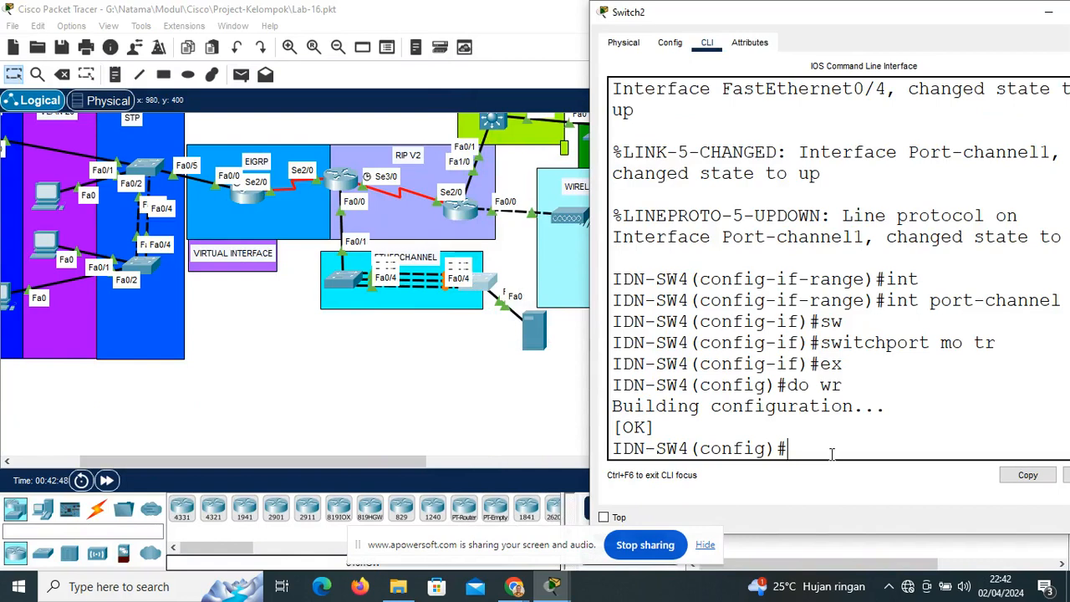
pyautogui.write('do sh eth sum')
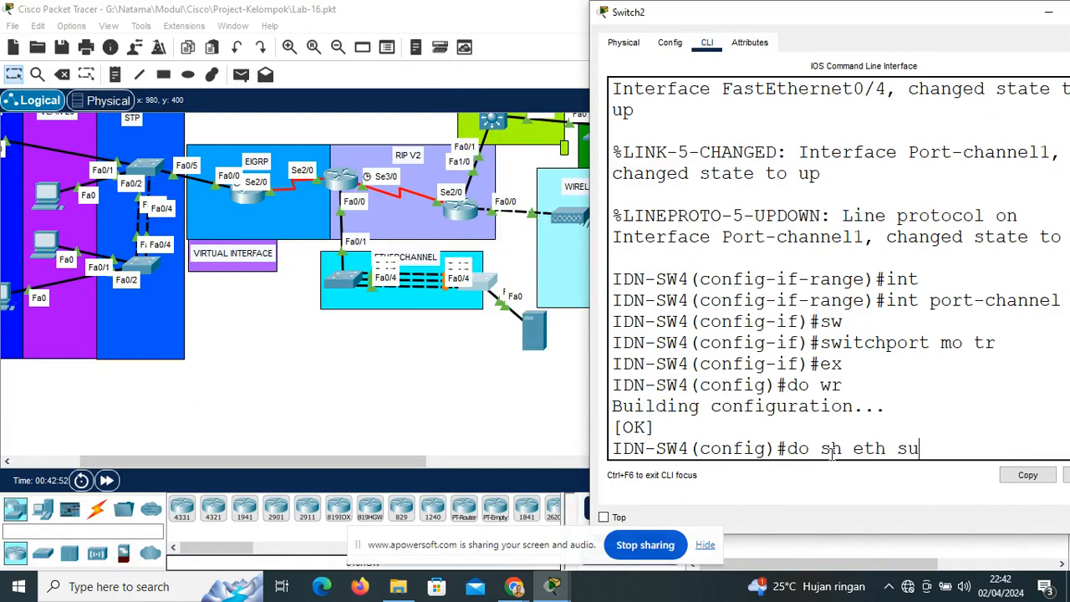
pyautogui.press('Return')
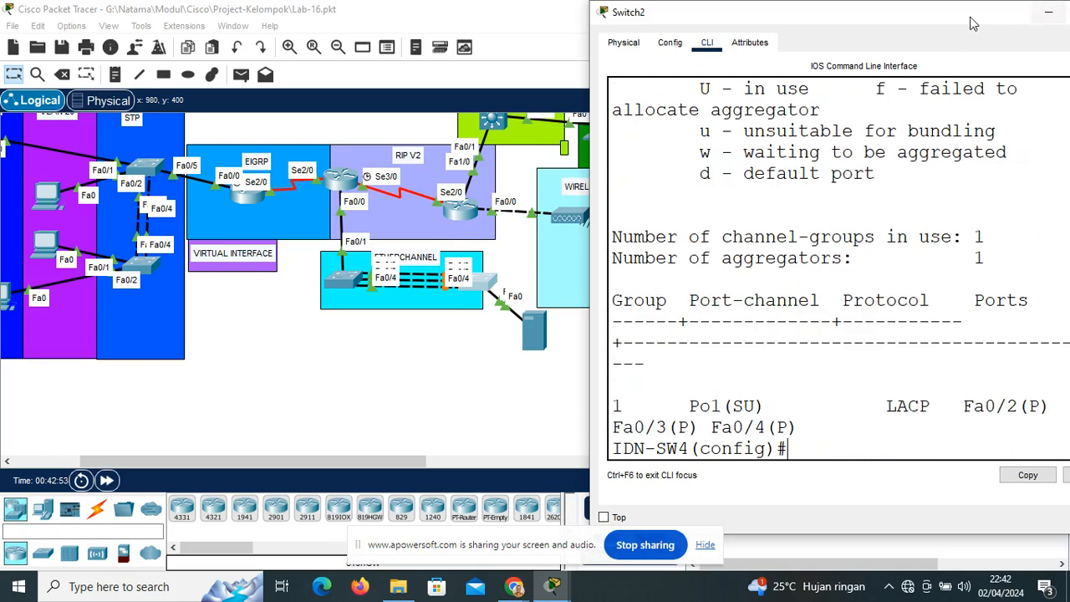
pyautogui.moveTo(972, 17); pyautogui.dragTo(738, 19)
pyautogui.click(849, 14)
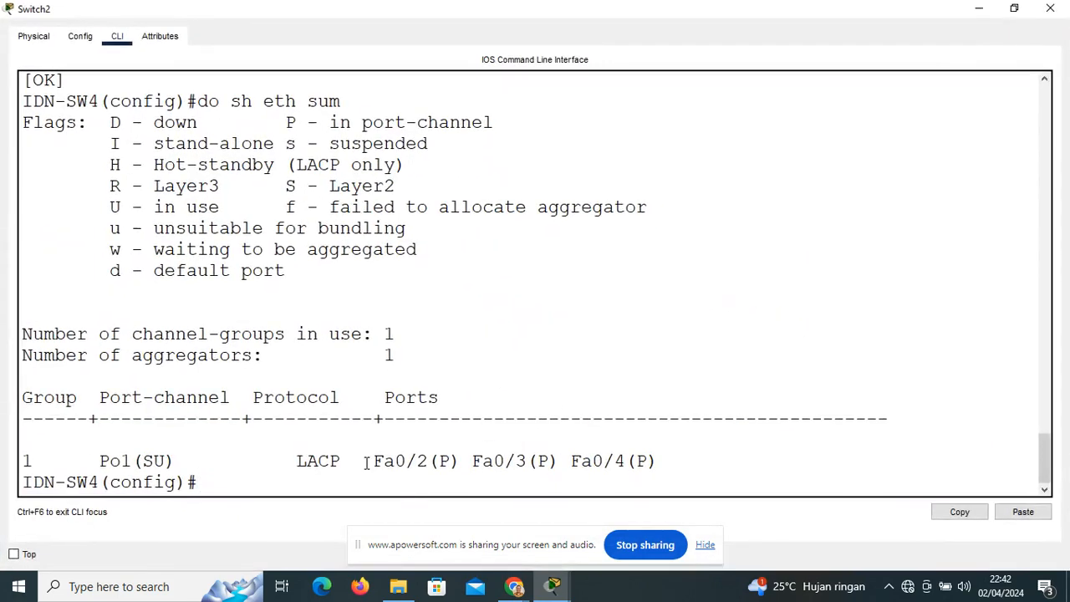
pyautogui.moveTo(365, 461); pyautogui.dragTo(701, 459)
pyautogui.click(976, 10)
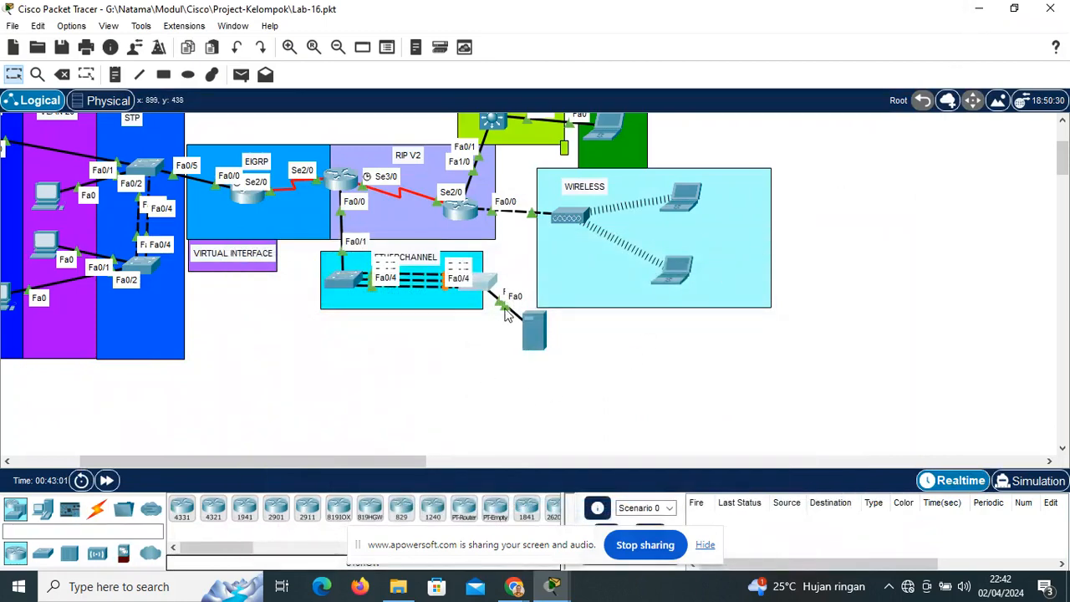
# Open the IP configuration of the server attached to IDN-SW4 and set its static IPv4 address to 22.22.22.1
pyautogui.click(533, 349)
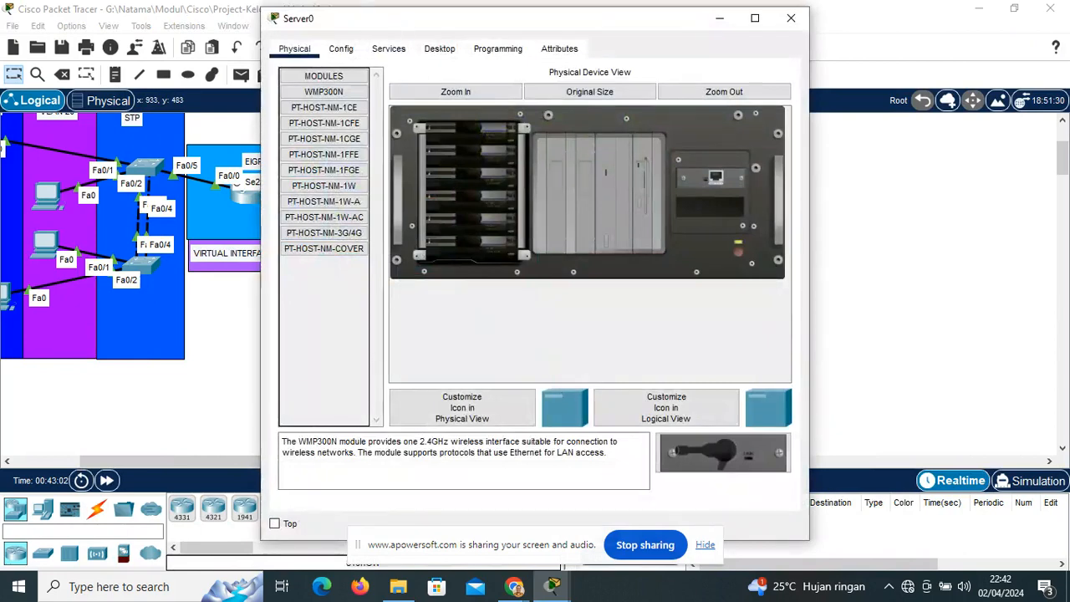
pyautogui.press('super+Right')
pyautogui.moveTo(148, 463); pyautogui.dragTo(247, 371)
pyautogui.click(361, 342)
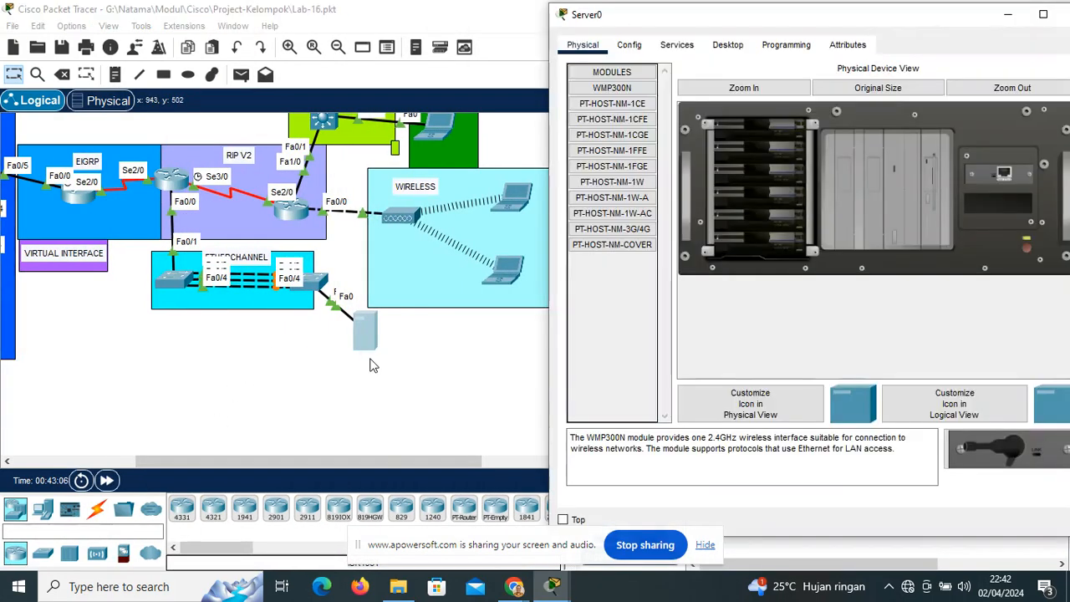
pyautogui.click(724, 47)
pyautogui.click(599, 111)
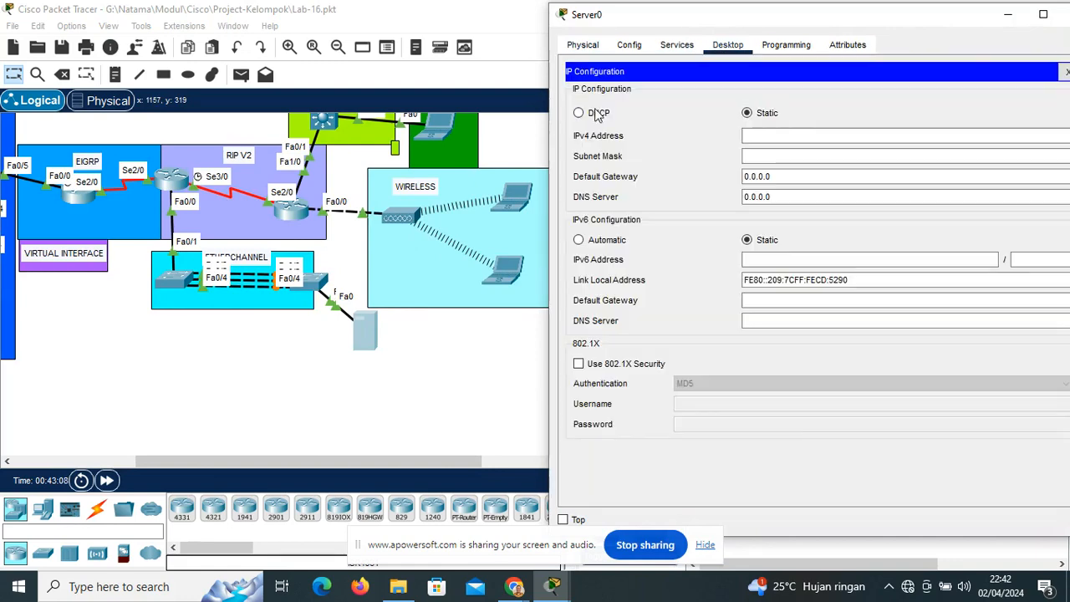
pyautogui.click(747, 136)
pyautogui.write('192.22.22.1')
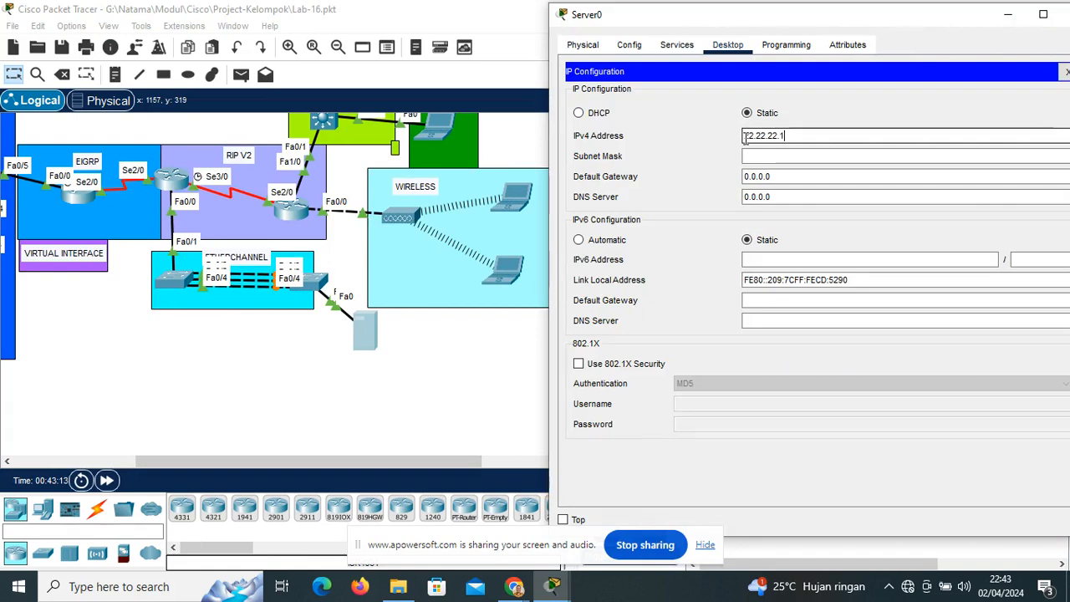
# Set the server's subnet mask to 255.255.255.0 and its default gateway to 22.22.22.2, and close its window
pyautogui.press('Tab')
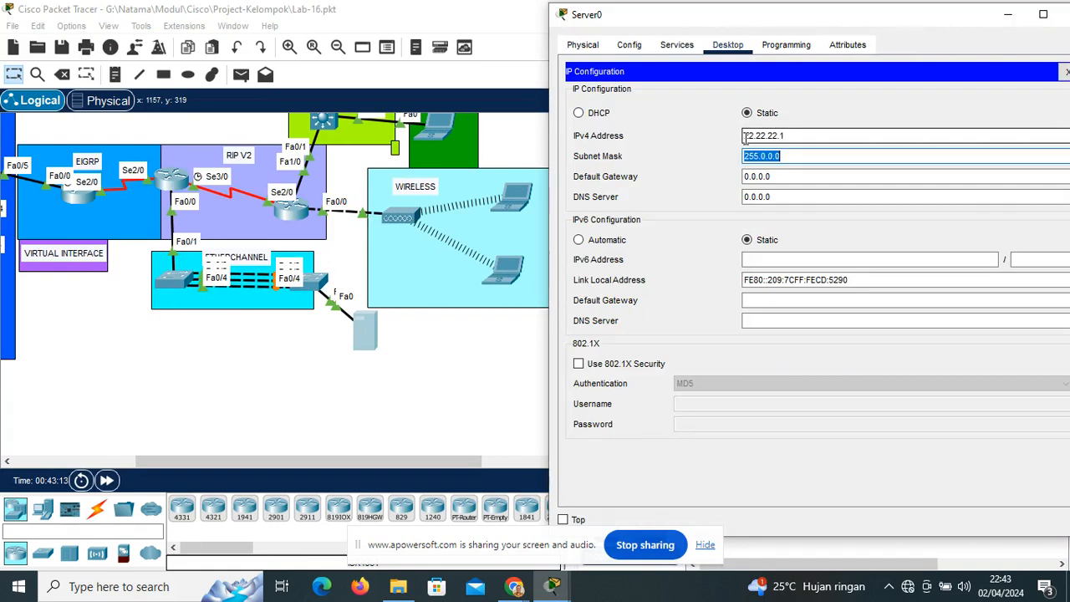
pyautogui.press('BackSpace')
pyautogui.press('BackSpace')
pyautogui.press('BackSpace')
pyautogui.press('BackSpace')
pyautogui.write('255.255.')
pyautogui.press('Tab')
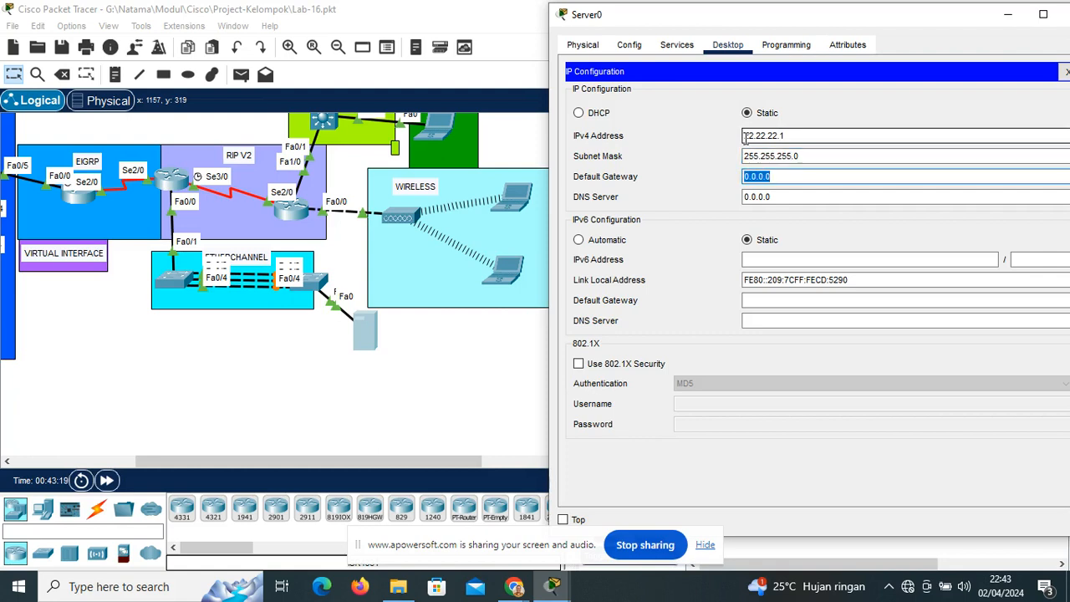
pyautogui.write('22')
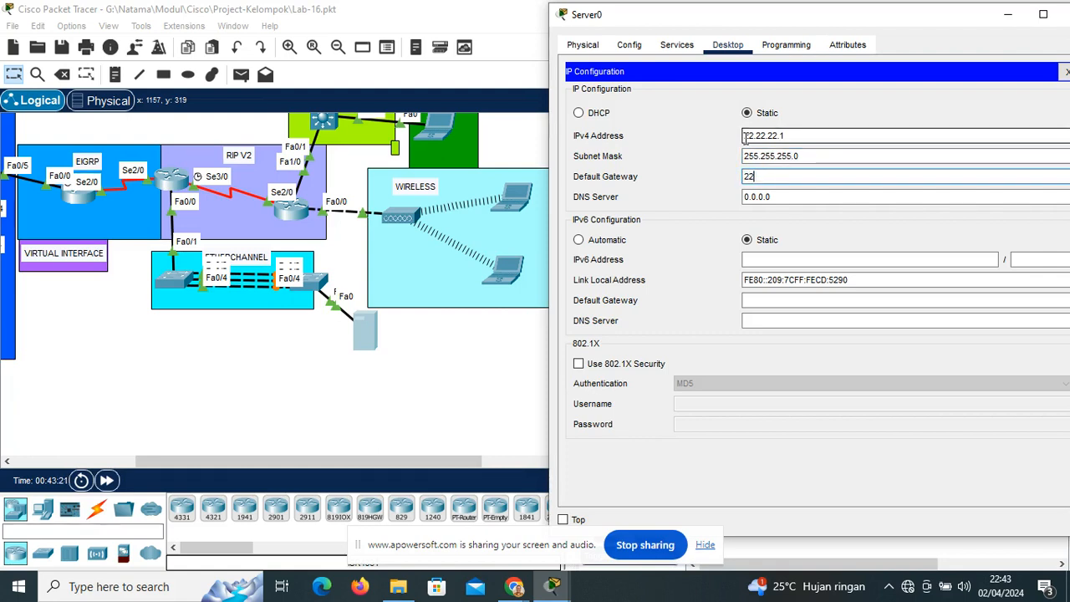
pyautogui.write('.22.22.2')
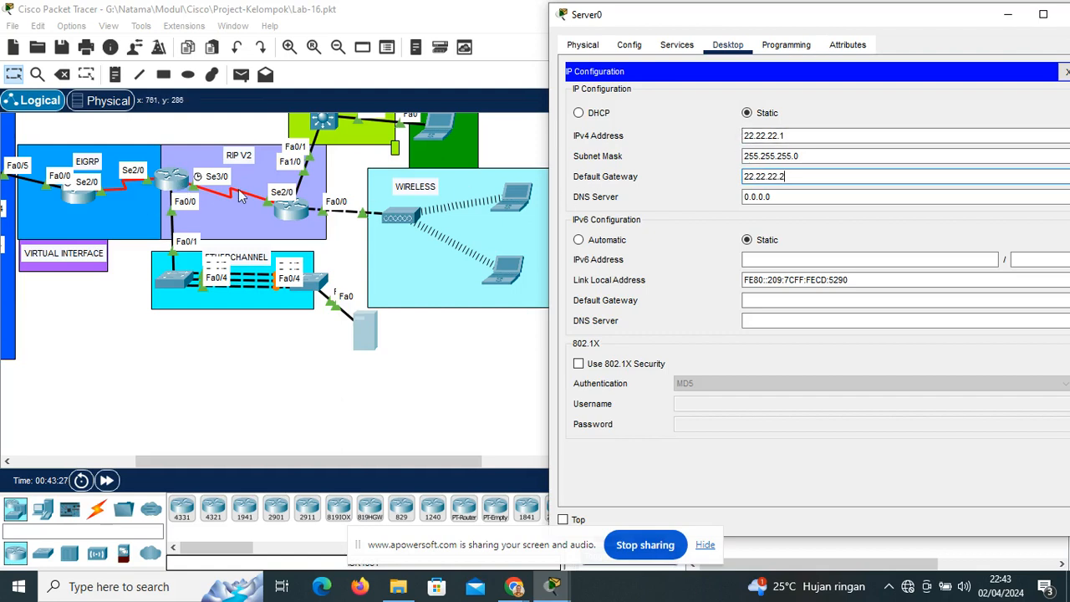
pyautogui.moveTo(911, 17); pyautogui.dragTo(815, 35)
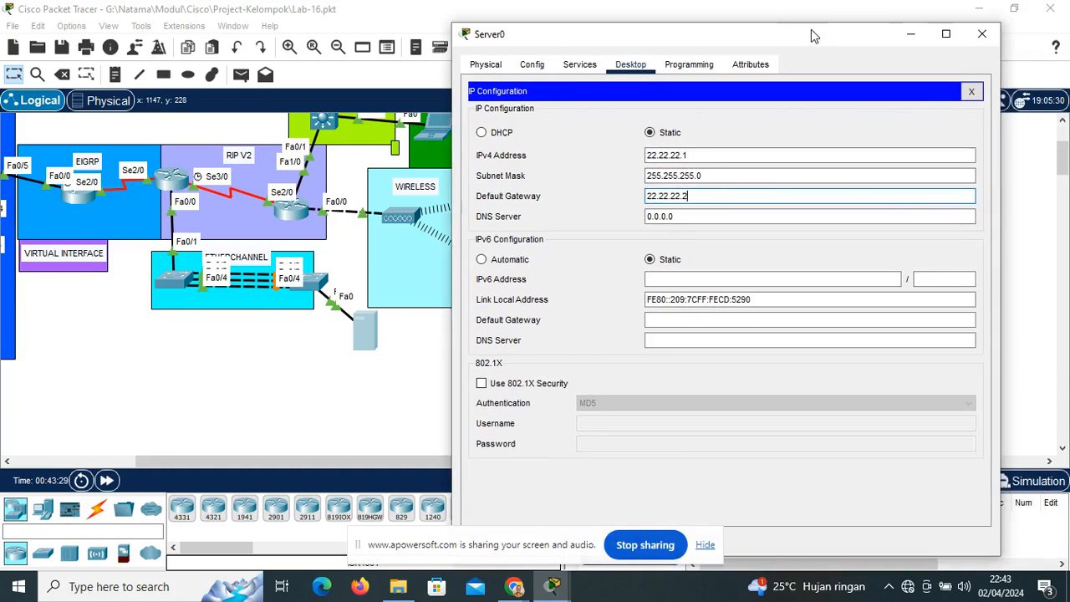
pyautogui.click(976, 32)
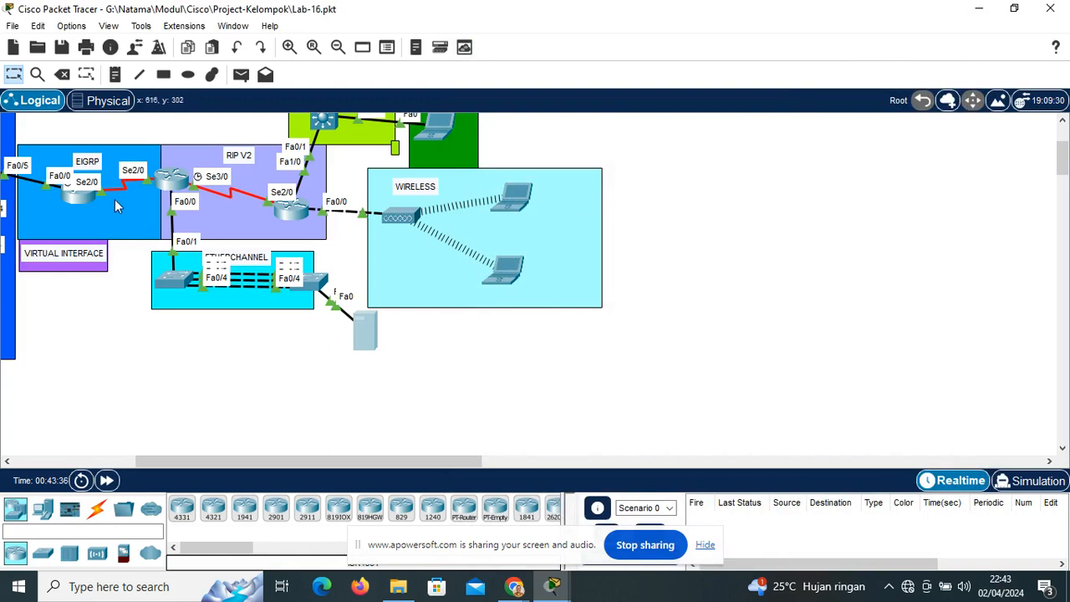
# Open IDN-R2's command line and test connectivity to the server with do ping 22.22.22.1
pyautogui.click(185, 188)
pyautogui.click(671, 349)
pyautogui.press('Return')
pyautogui.write('do ping')
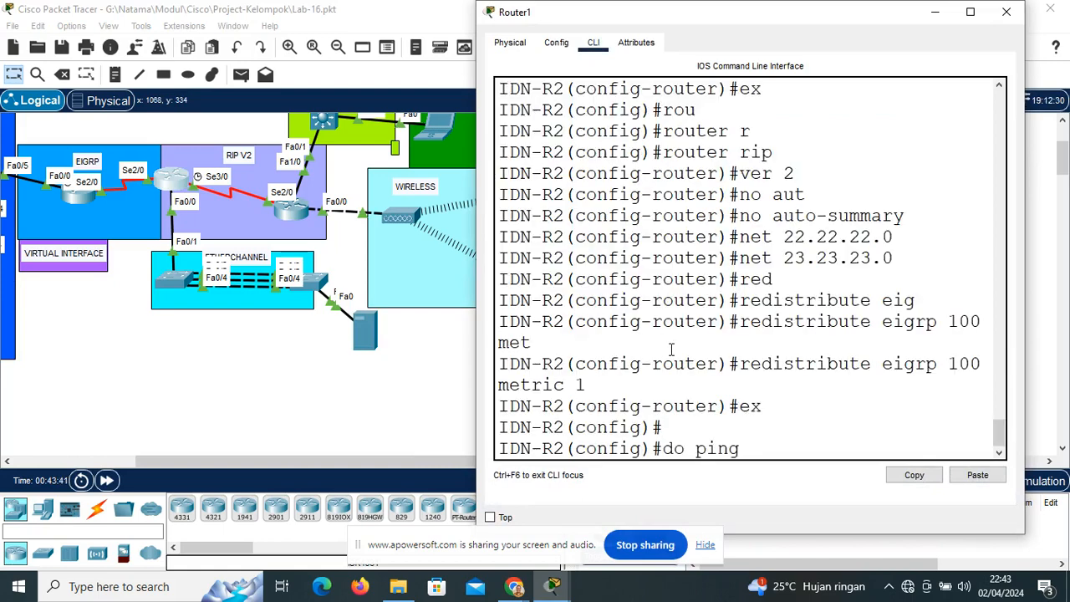
pyautogui.write(' 22.22.22.1')
pyautogui.press('Return')
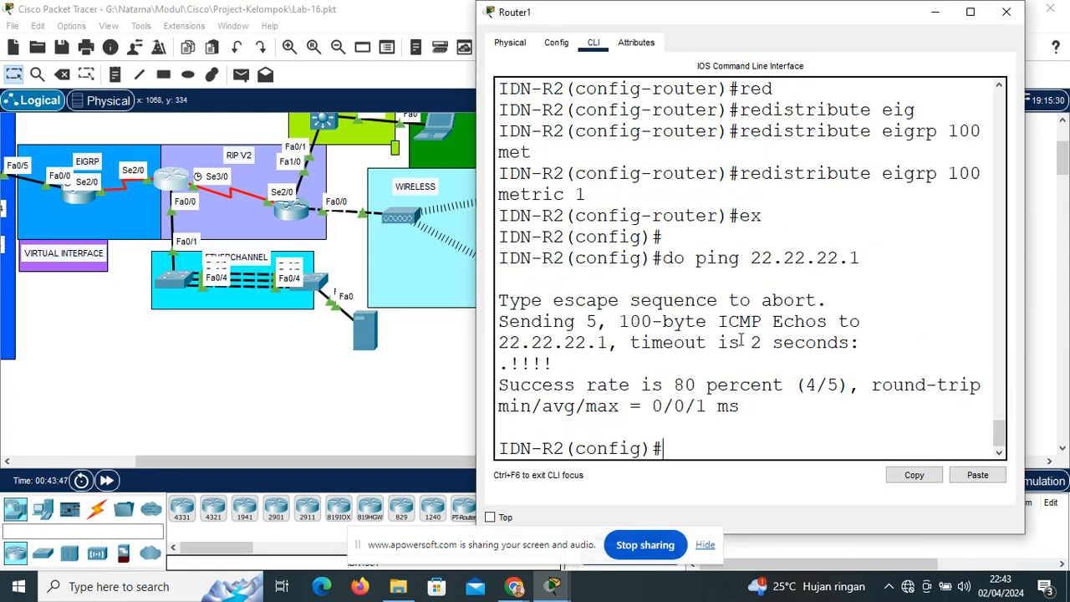
# Repeat the ping from IDN-R2 to 22.22.22.1, check its success rate, and put the router window away
pyautogui.press('Up')
pyautogui.press('Return')
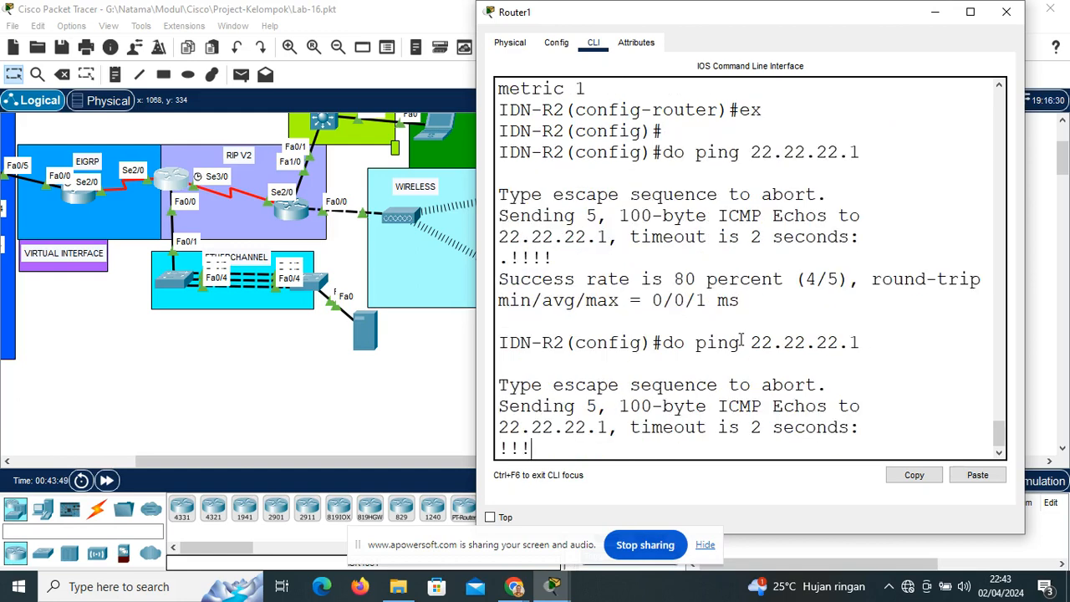
pyautogui.moveTo(707, 386); pyautogui.dragTo(680, 391)
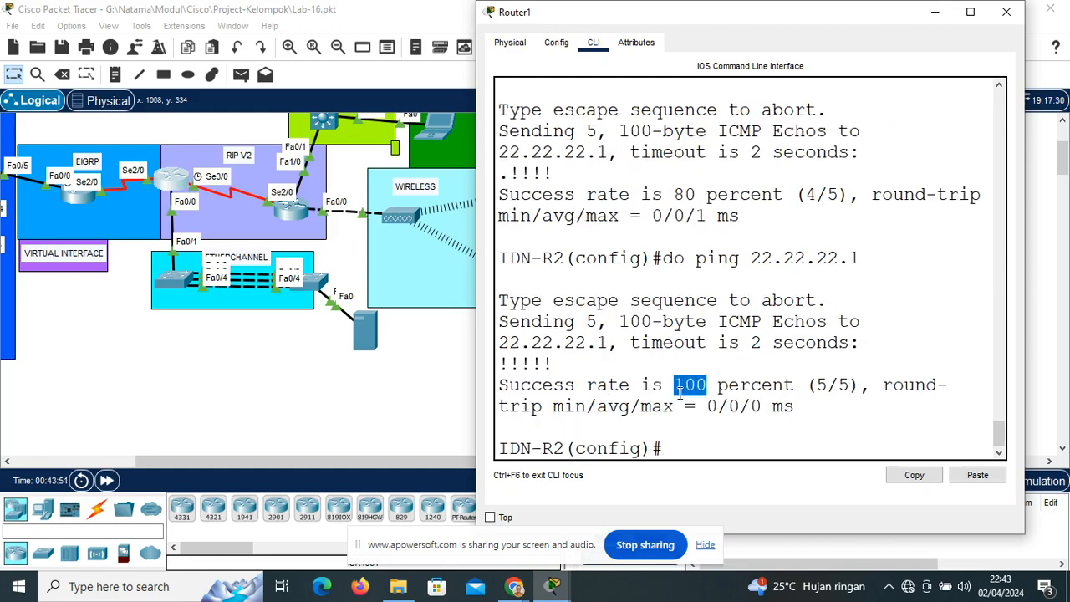
pyautogui.click(721, 446)
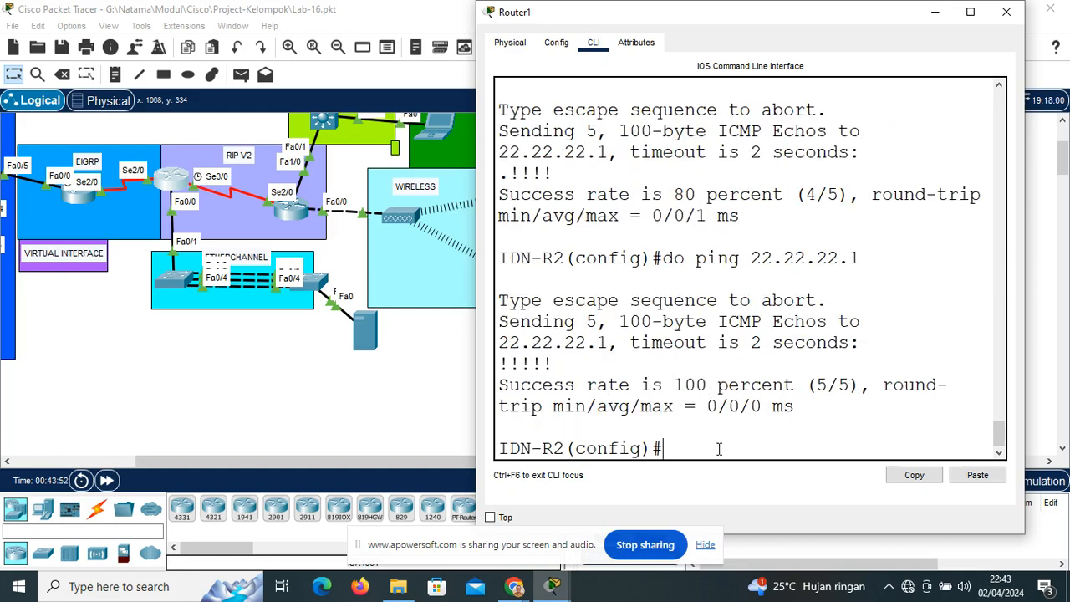
pyautogui.click(934, 18)
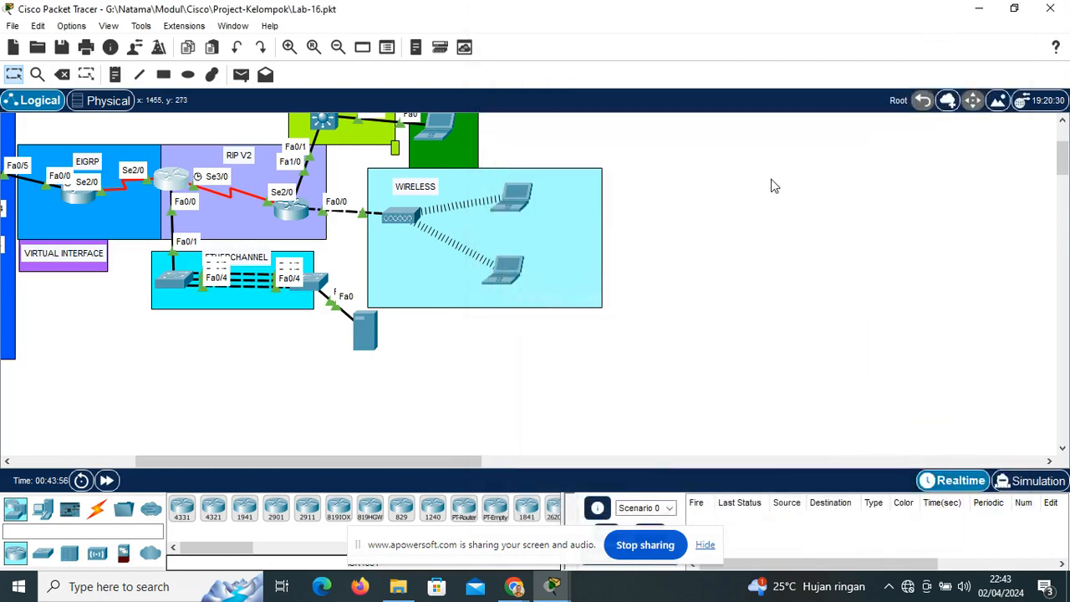
# Switch the upper wireless laptop, Laptop0, to static addressing and set its IPv4 address to 44.44.44.100
pyautogui.click(515, 200)
pyautogui.moveTo(536, 23); pyautogui.dragTo(844, 23)
pyautogui.click(706, 43)
pyautogui.click(641, 102)
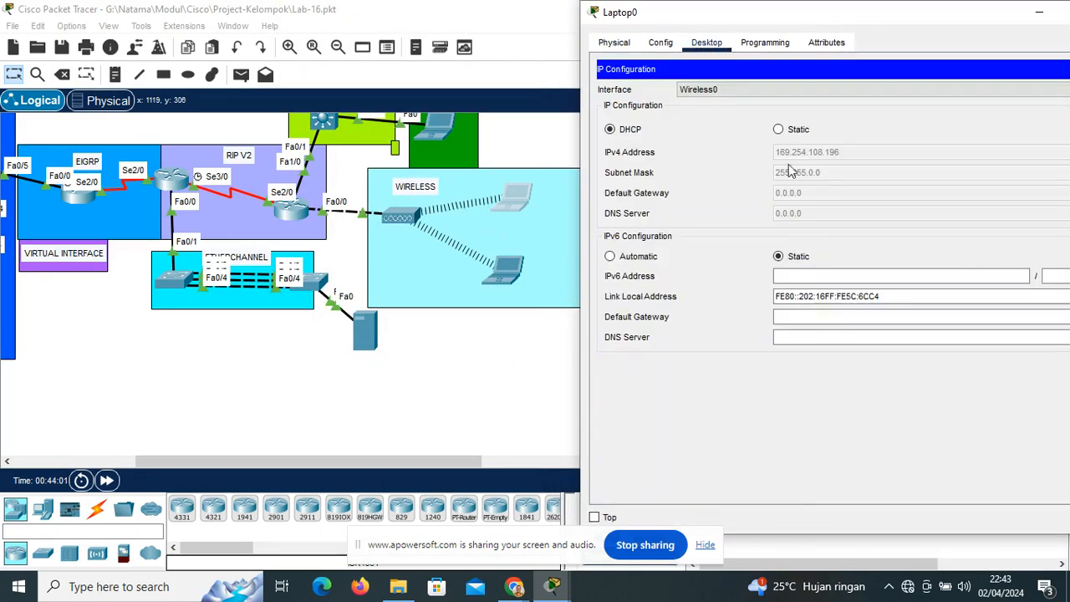
pyautogui.click(778, 129)
pyautogui.click(786, 153)
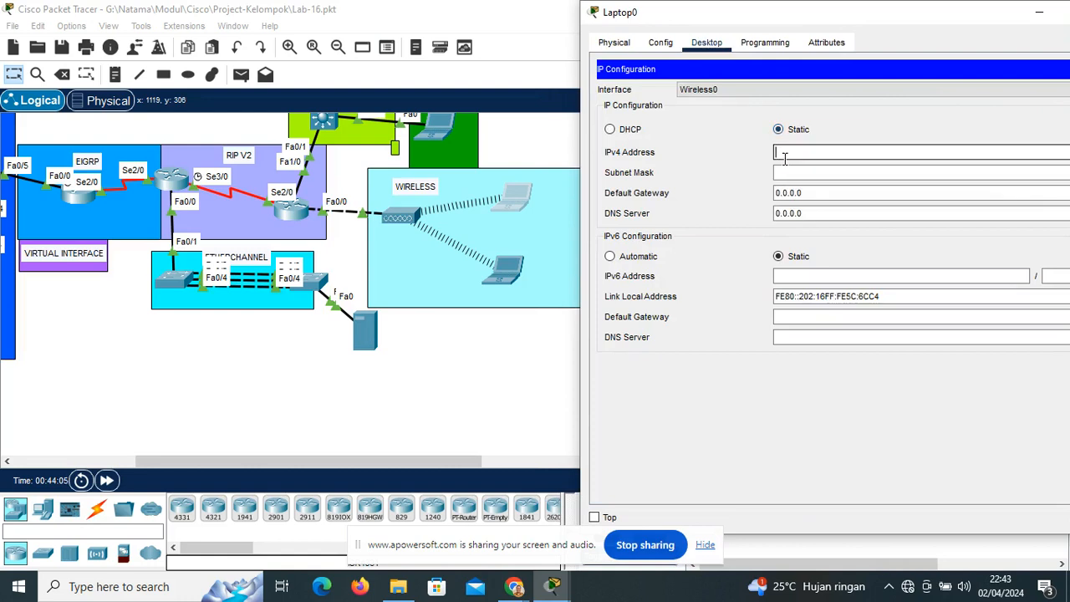
pyautogui.write('44.')
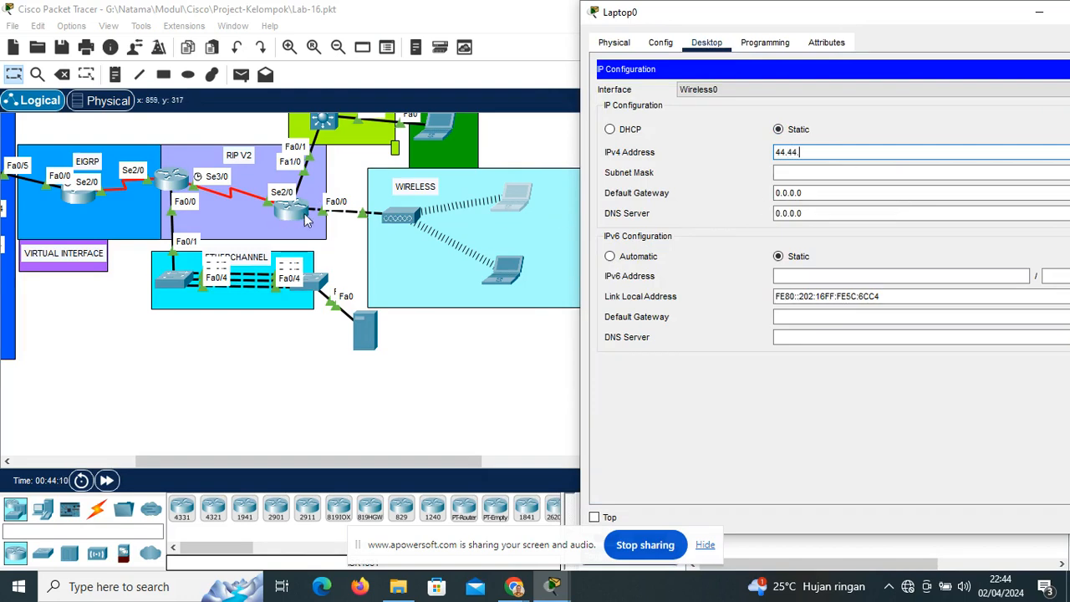
pyautogui.write('44.44')
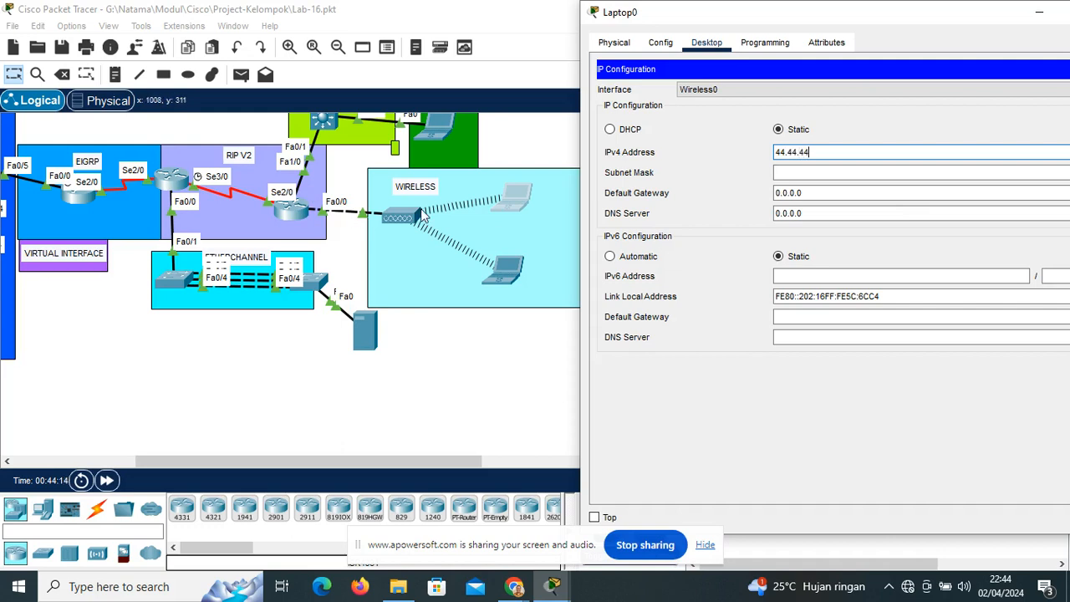
pyautogui.write('.100')
# Set Laptop0's subnet mask to 255.255.255.0 and its default gateway to 44.44.44.3
pyautogui.press('Tab')
pyautogui.press('Right')
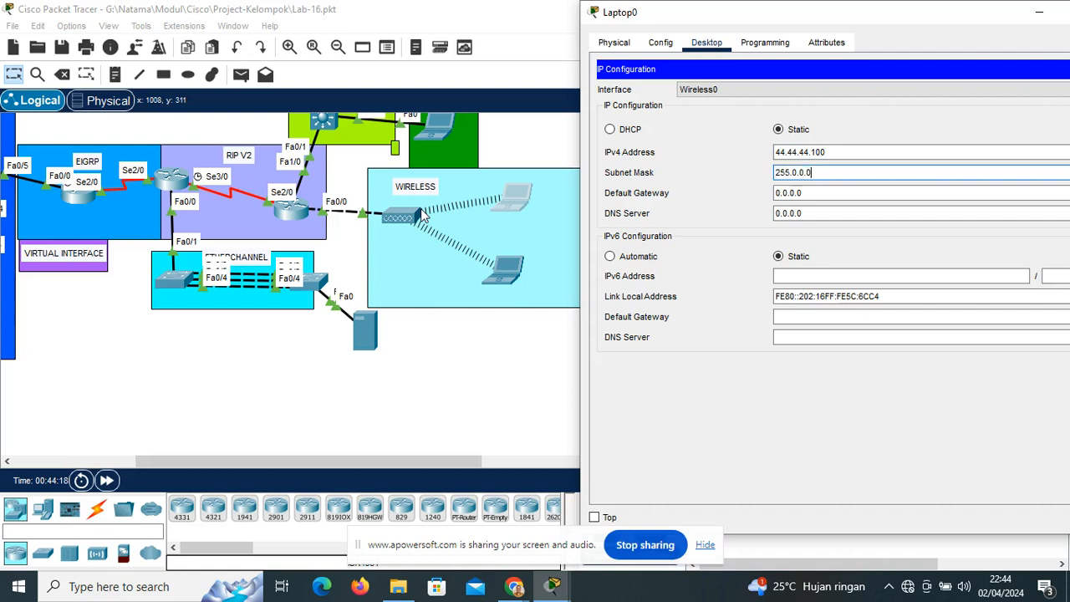
pyautogui.press('BackSpace')
pyautogui.press('BackSpace')
pyautogui.press('BackSpace')
pyautogui.press('BackSpace')
pyautogui.write('255.255.')
pyautogui.press('Tab')
pyautogui.write('44.444')
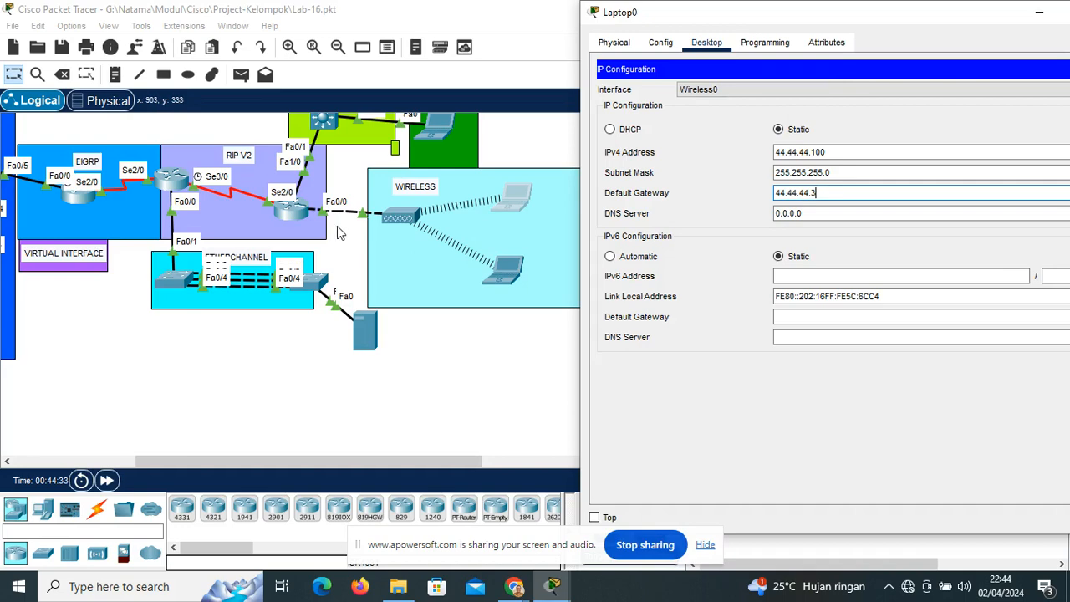
# Check the IPv4 address of IDN-R3's FastEthernet0/0 interface against the laptop's gateway, and return to Laptop0's IP configuration
pyautogui.click(305, 224)
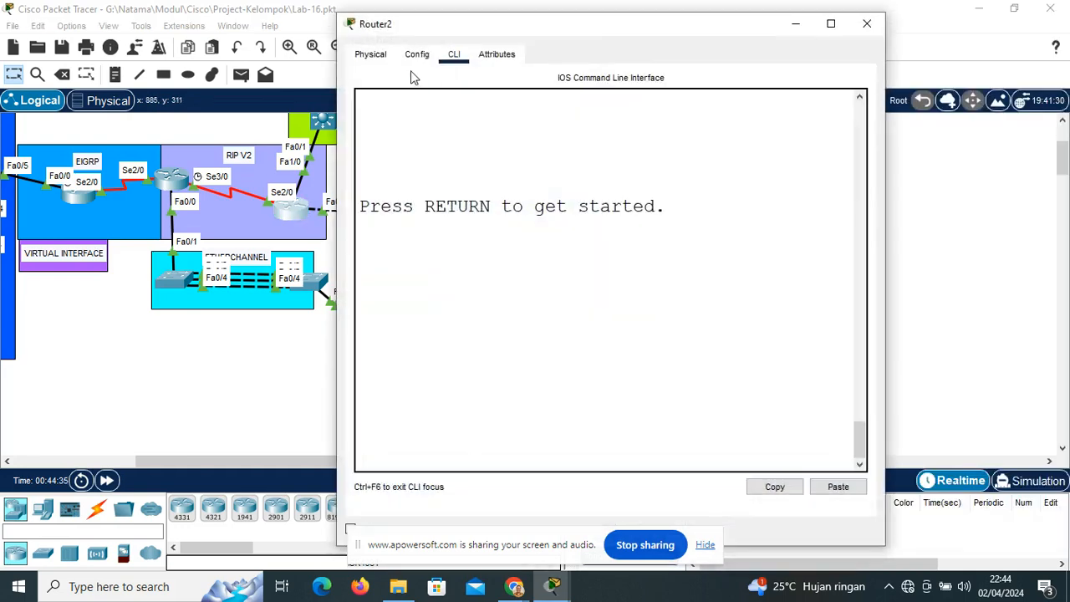
pyautogui.click(380, 58)
pyautogui.click(417, 54)
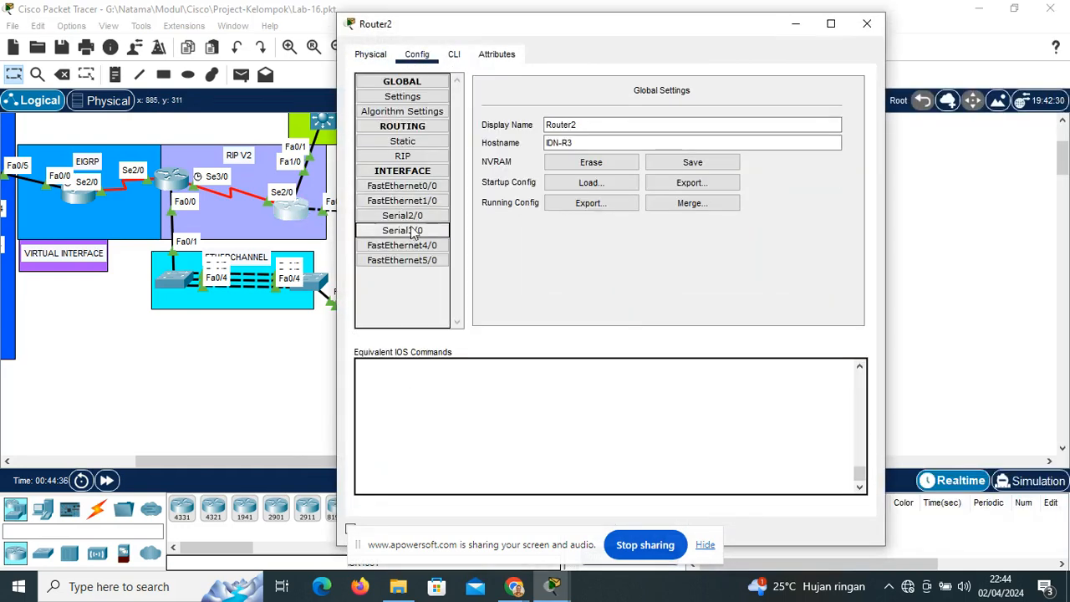
pyautogui.click(402, 186)
pyautogui.click(710, 186)
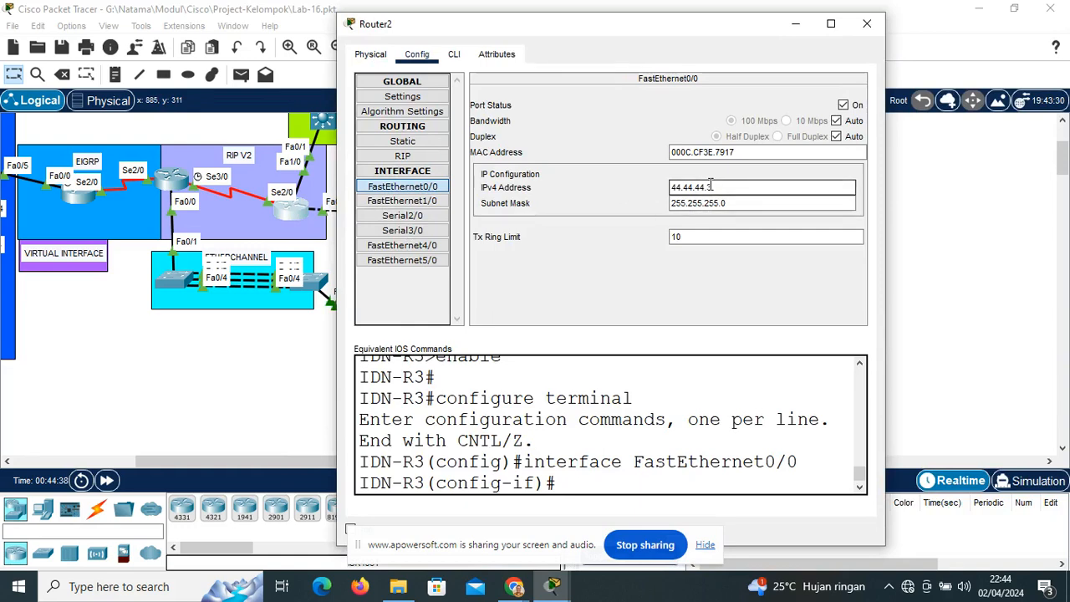
pyautogui.tripleClick(714, 185)
pyautogui.click(867, 23)
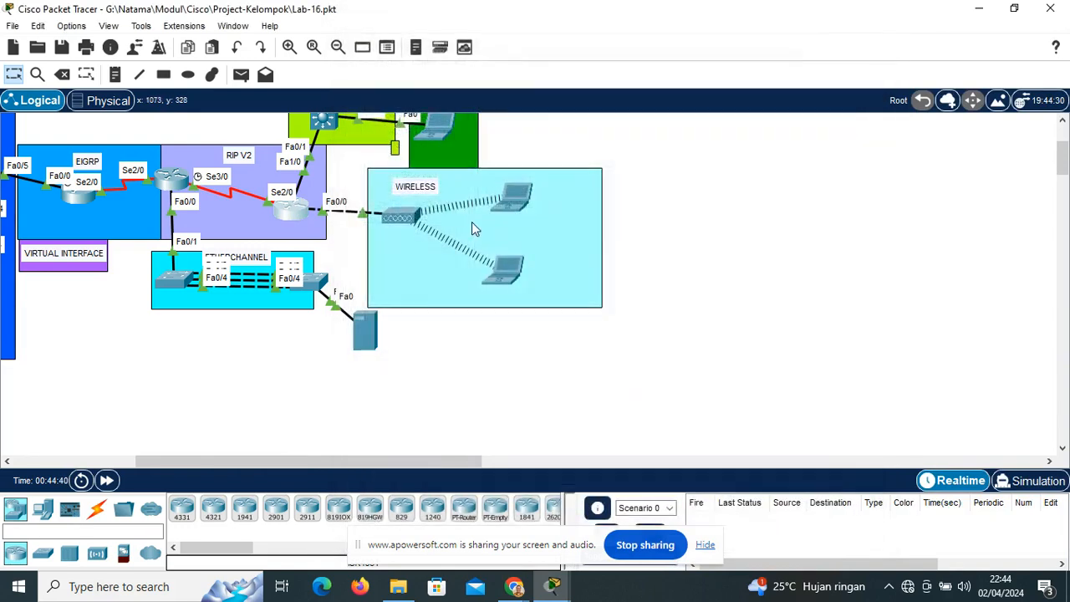
pyautogui.click(518, 209)
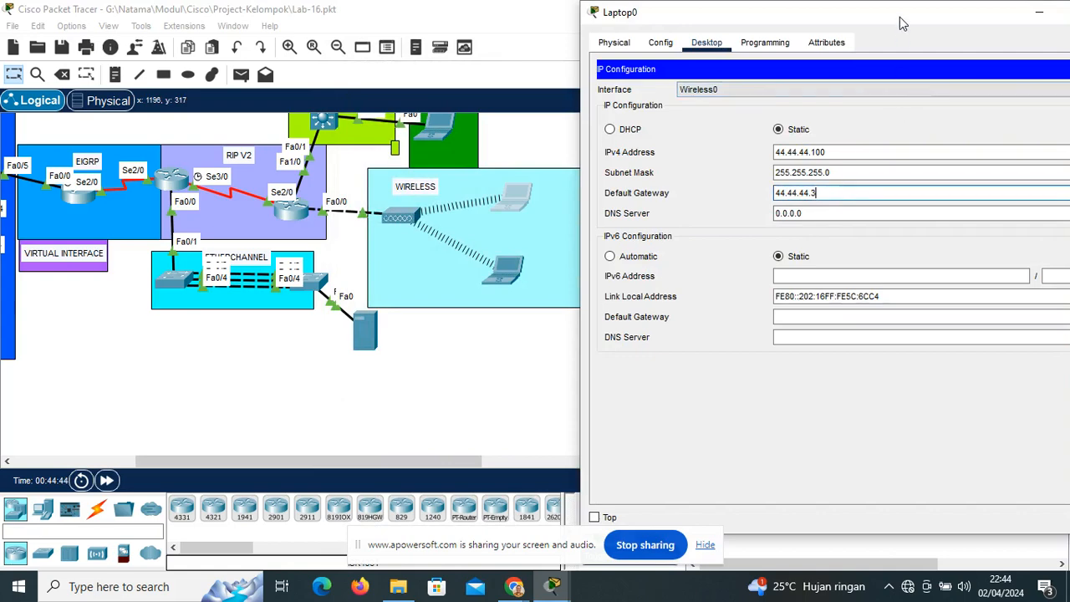
# Switch the lower wireless laptop, Laptop1, to static addressing and set its IPv4 address to 44.44.44.200
pyautogui.moveTo(903, 13); pyautogui.dragTo(816, 23)
pyautogui.click(1021, 22)
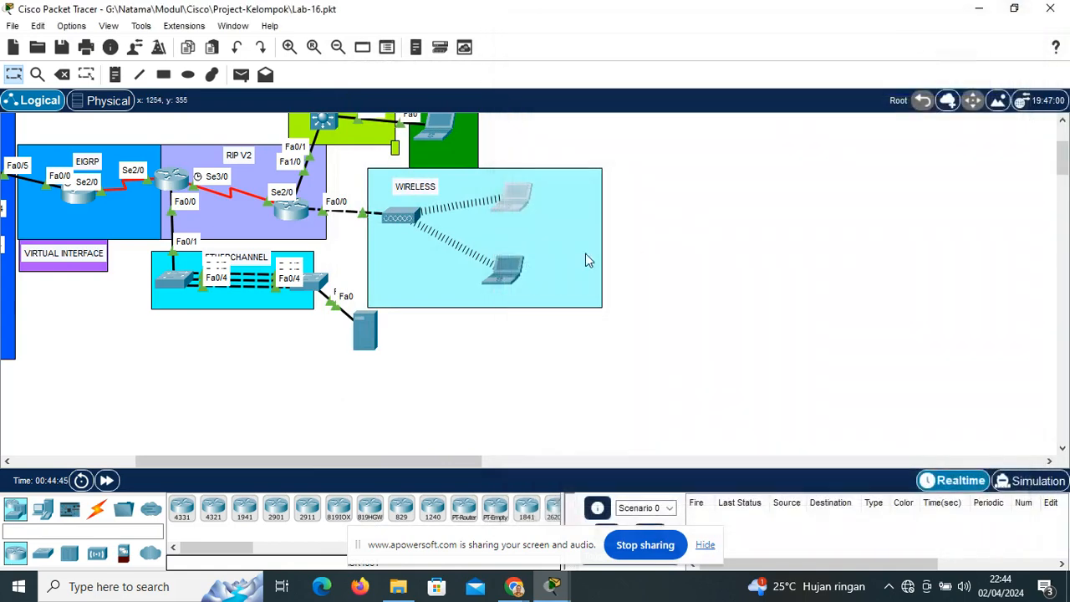
pyautogui.click(509, 274)
pyautogui.click(383, 52)
pyautogui.moveTo(349, 34); pyautogui.dragTo(759, 33)
pyautogui.click(758, 87)
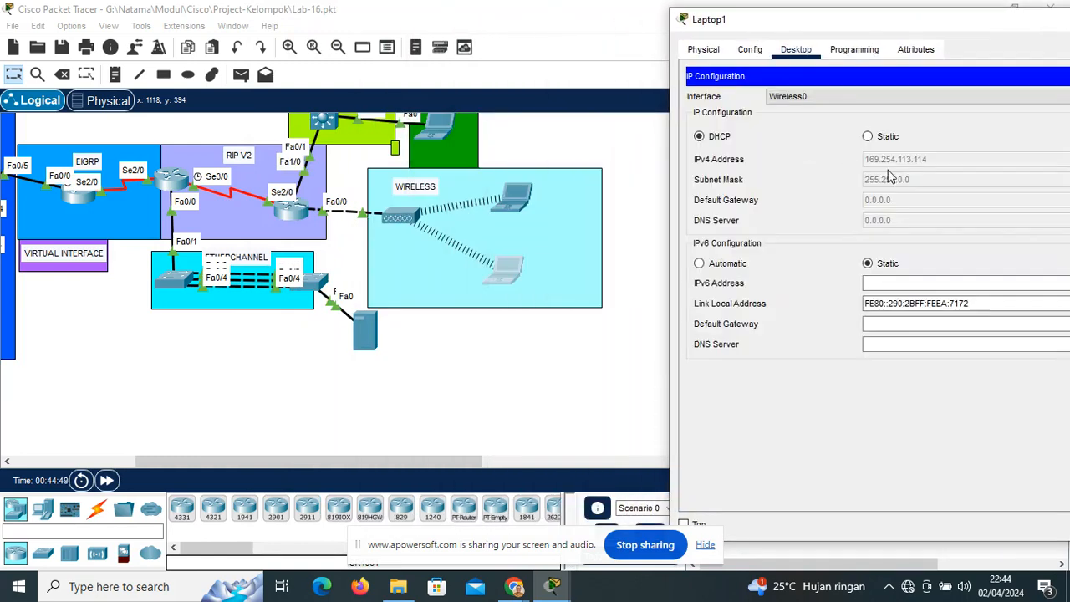
pyautogui.click(869, 138)
pyautogui.click(873, 161)
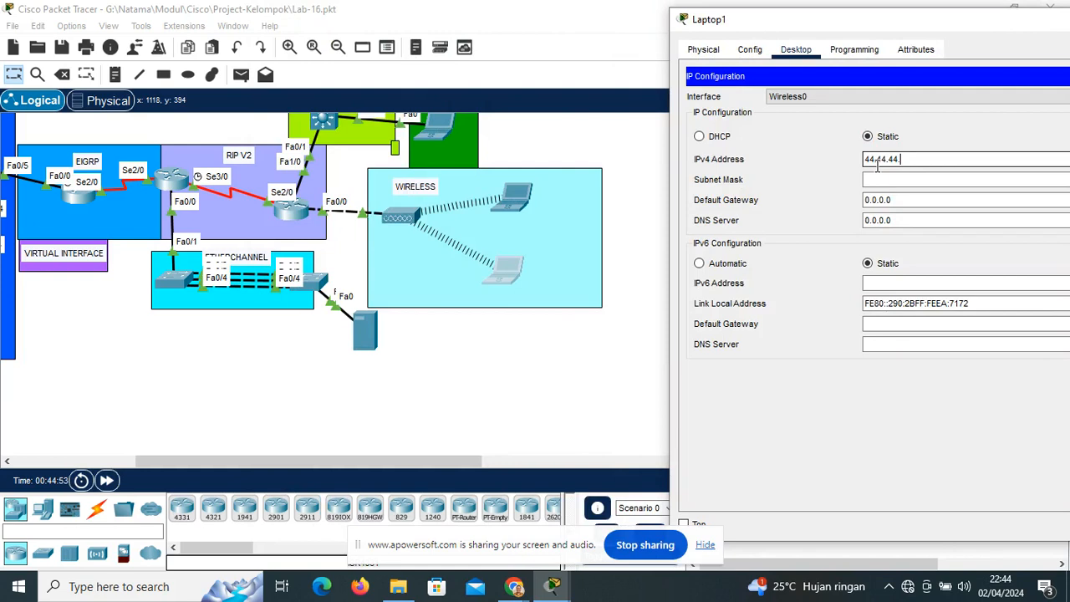
pyautogui.write('44.44.44.200')
# Set Laptop1's subnet mask to 255.255.255.0 and its default gateway to 44.44.44.3, and put its window away
pyautogui.press('Tab')
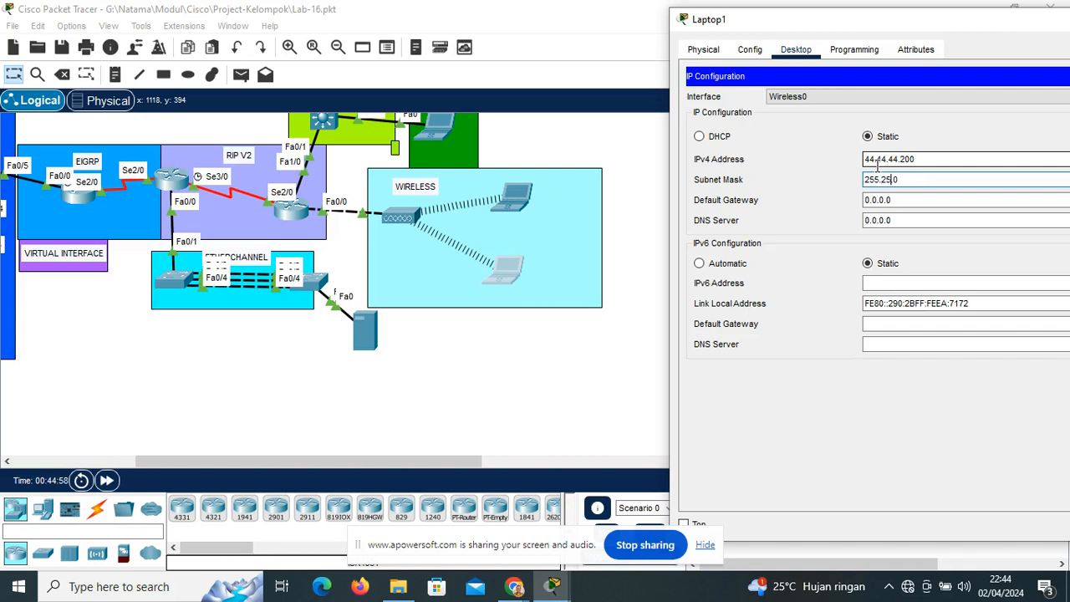
pyautogui.press('Tab')
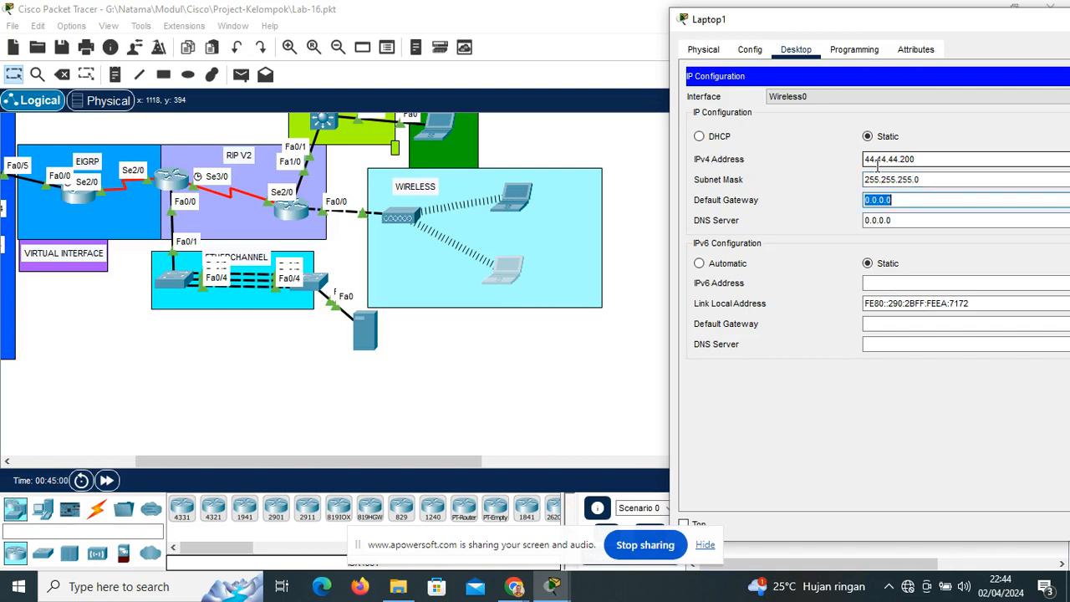
pyautogui.write('44.44.44.3')
pyautogui.moveTo(941, 25); pyautogui.dragTo(743, 46)
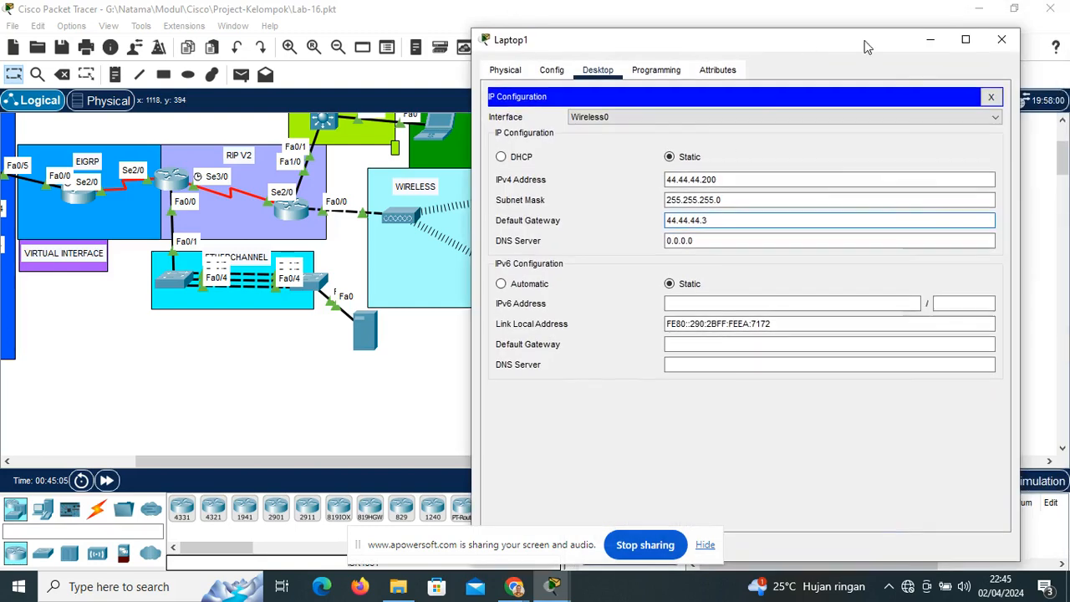
pyautogui.click(1001, 39)
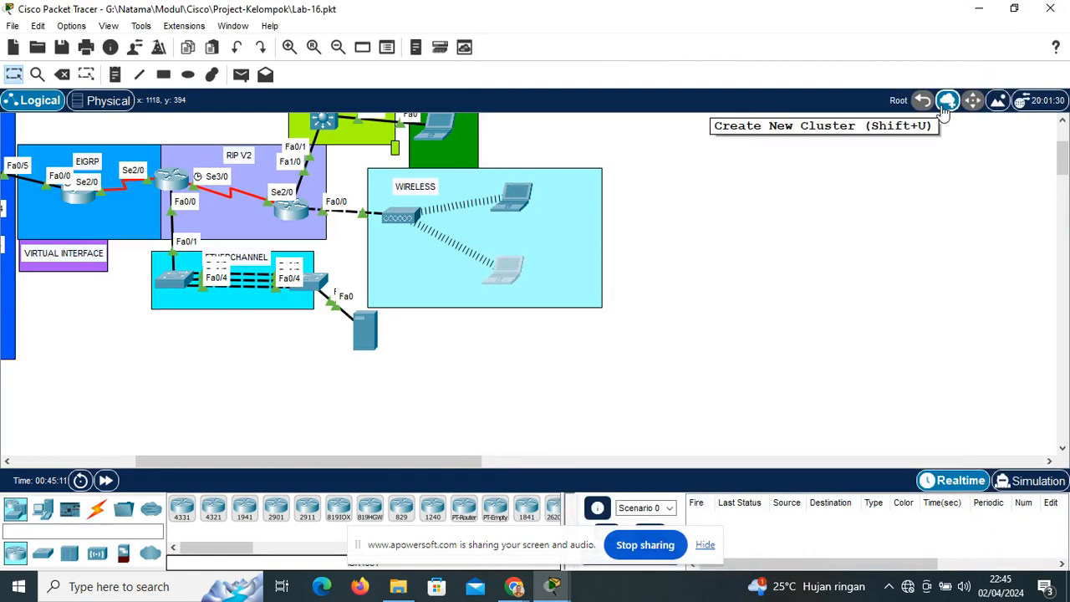
# Ping Laptop1 at 44.44.44.200 from Laptop0's command prompt, check the replies, and put the laptop's window away
pyautogui.click(507, 210)
pyautogui.moveTo(495, 25); pyautogui.dragTo(642, 28)
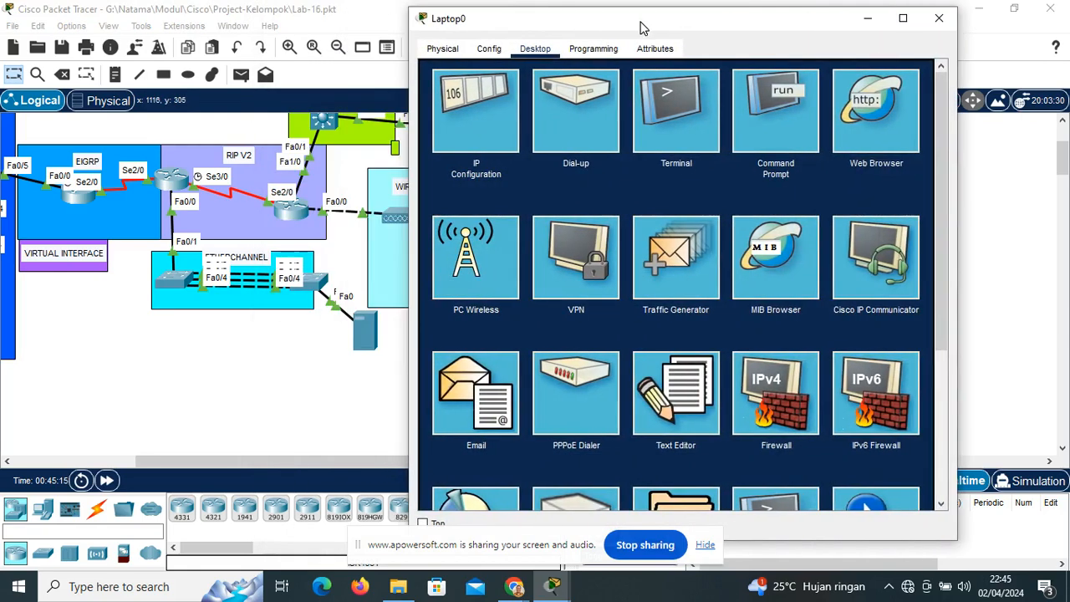
pyautogui.click(803, 124)
pyautogui.write('ping 44.44')
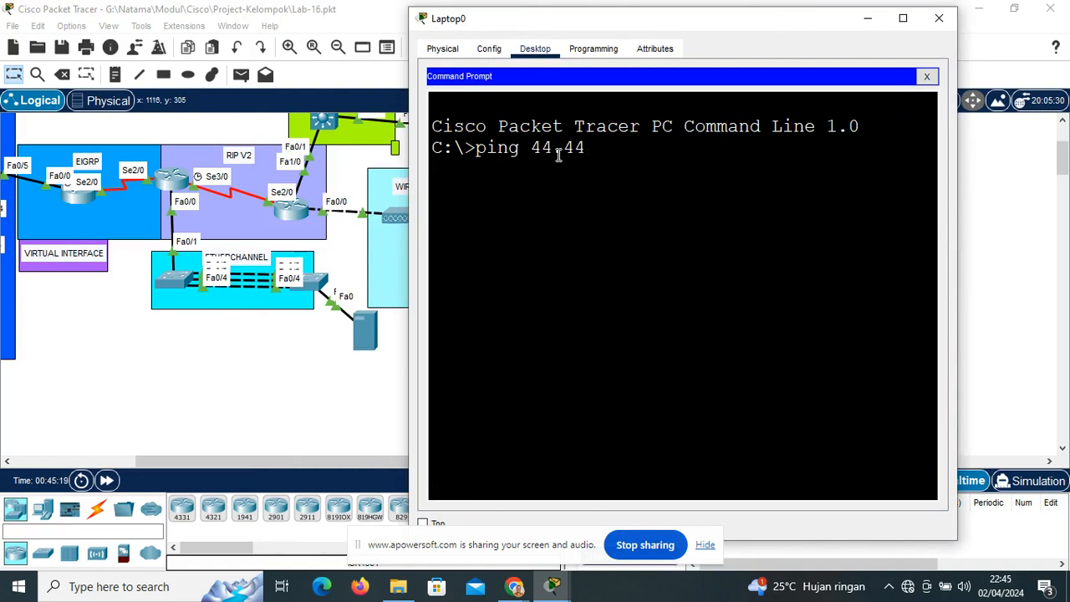
pyautogui.write('.44.200')
pyautogui.press('Return')
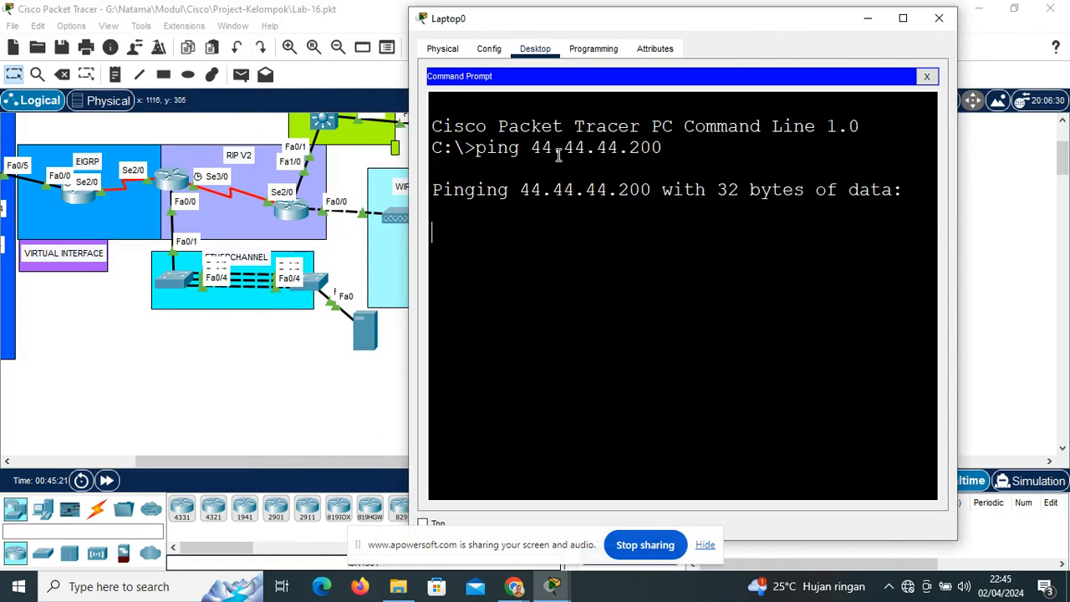
pyautogui.moveTo(535, 22); pyautogui.dragTo(668, 27)
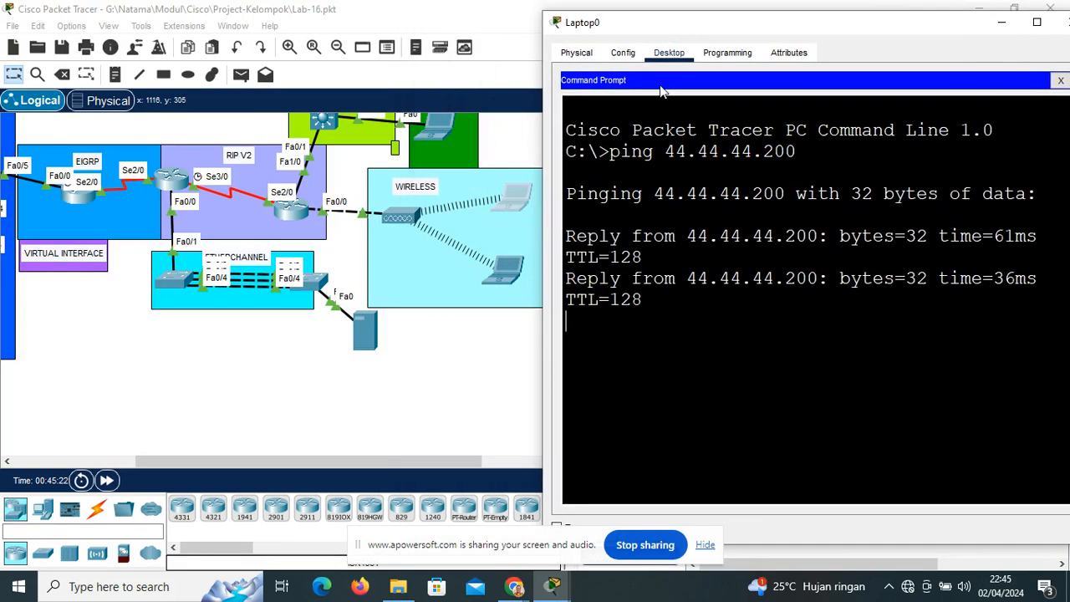
pyautogui.moveTo(944, 35); pyautogui.dragTo(860, 30)
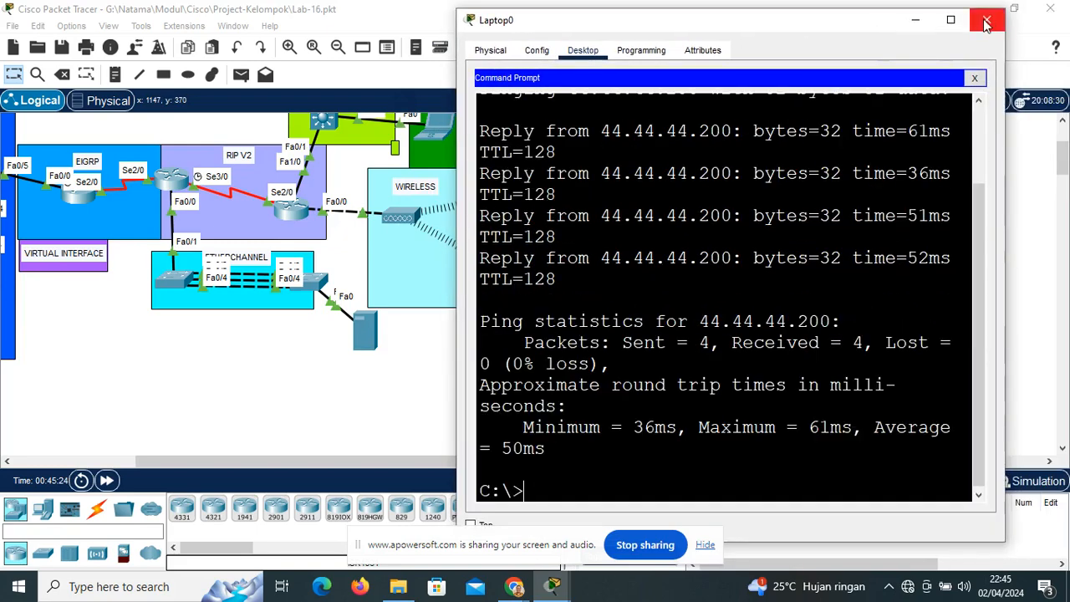
pyautogui.click(985, 20)
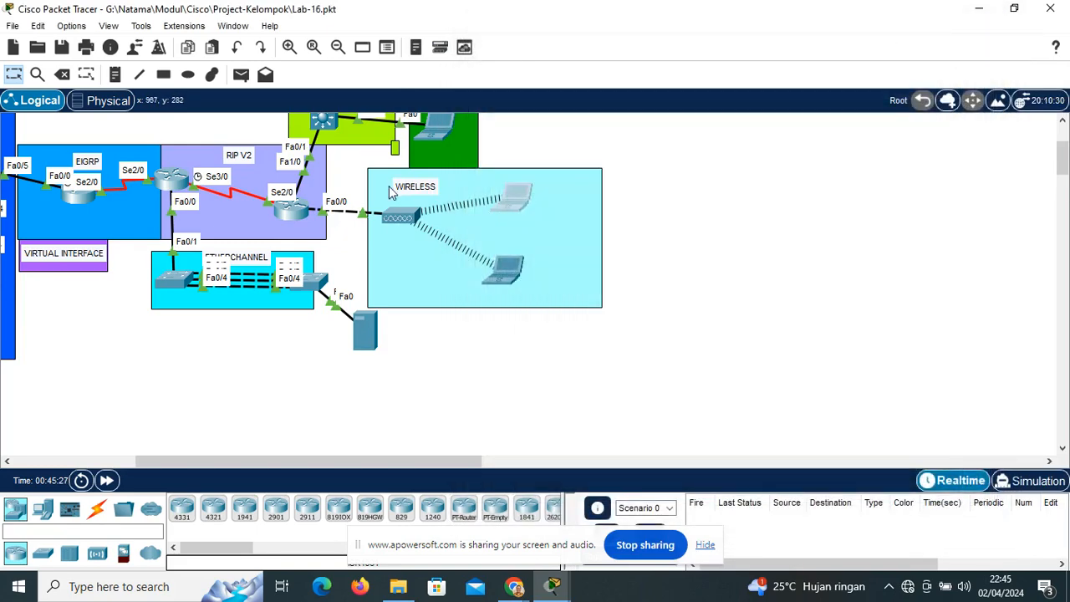
# Enter global configuration mode in the multilayer switch's command line and set its hostname to IDN-MLS
pyautogui.scroll(3, 393, 182)
pyautogui.click(330, 222)
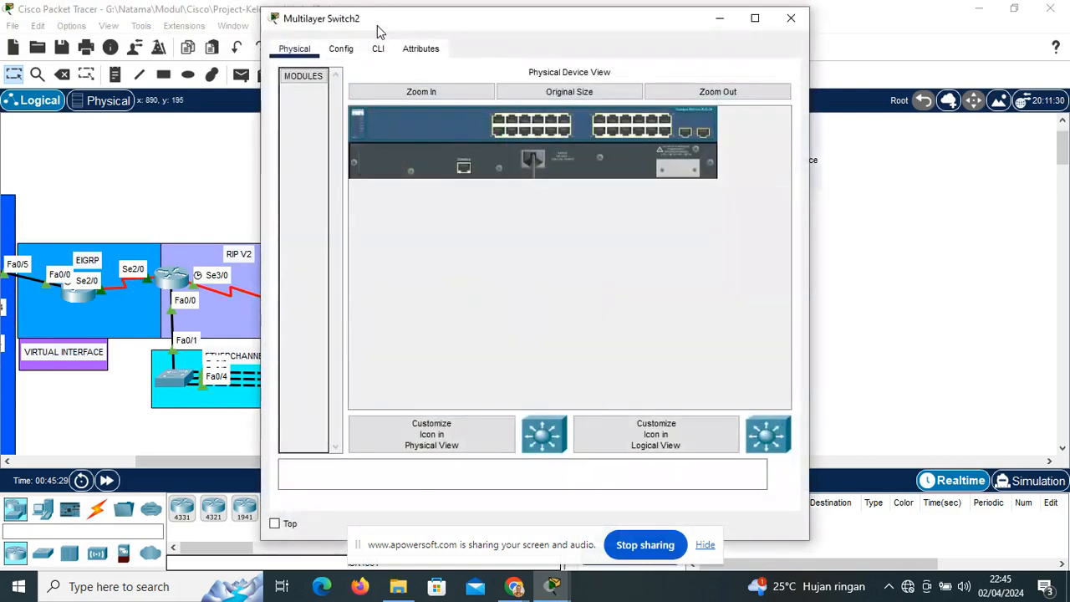
pyautogui.moveTo(376, 27); pyautogui.dragTo(580, 27)
pyautogui.click(582, 48)
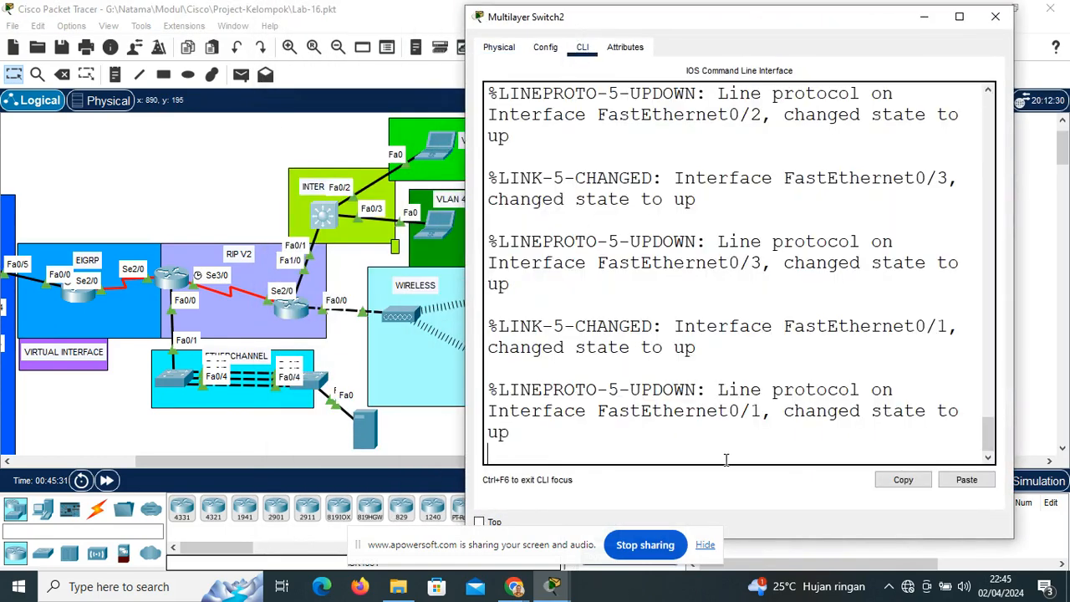
pyautogui.press('Return')
pyautogui.write('en')
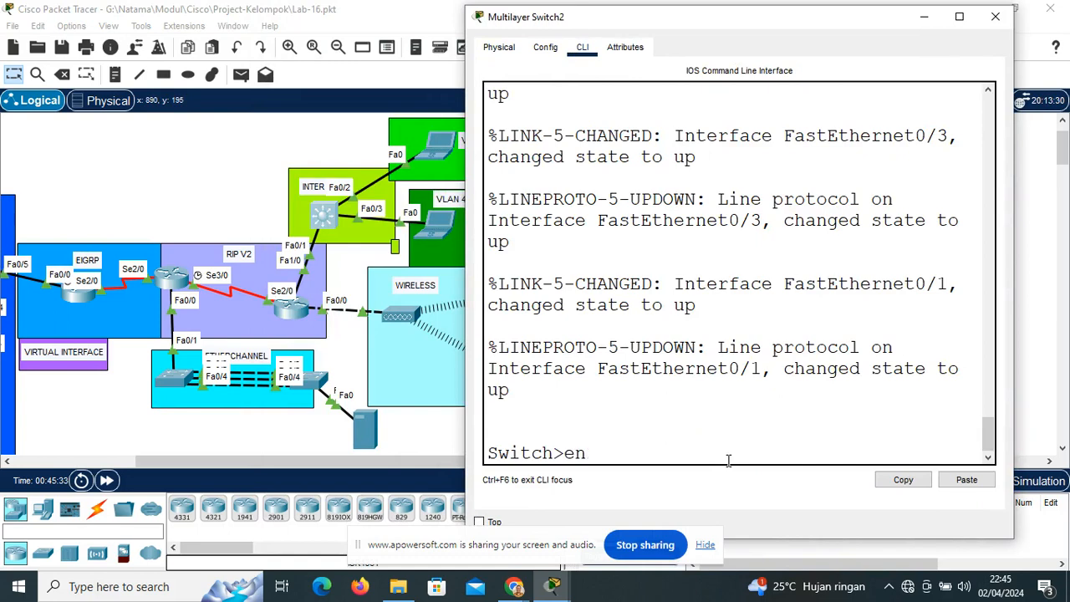
pyautogui.press('Return')
pyautogui.write('conf t')
pyautogui.press('Return')
pyautogui.write('ho IDN-MLS')
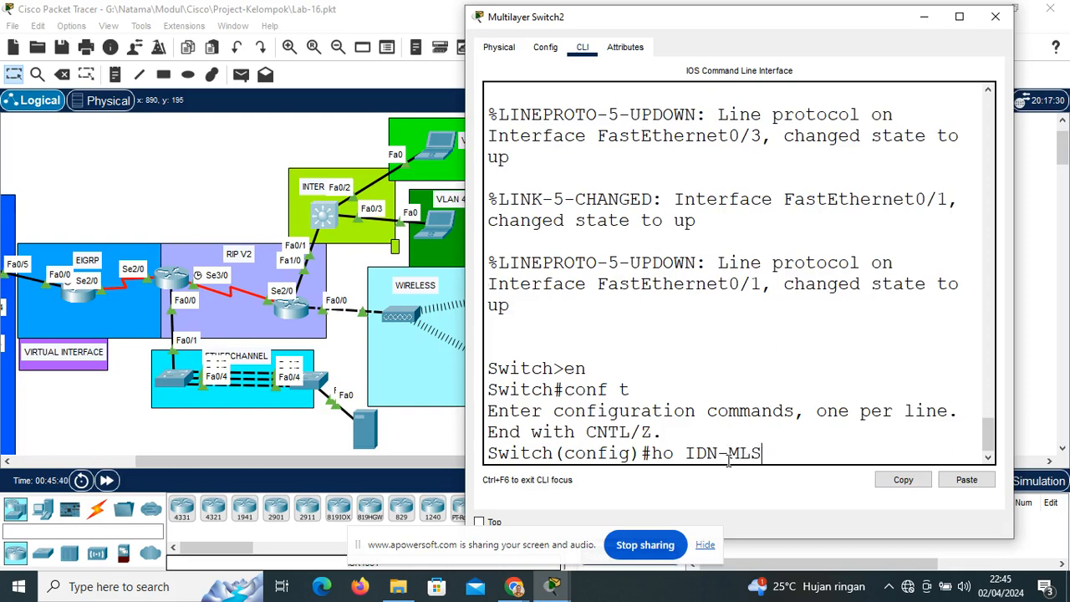
pyautogui.press('BackSpace')
pyautogui.write('S')
pyautogui.press('Return')
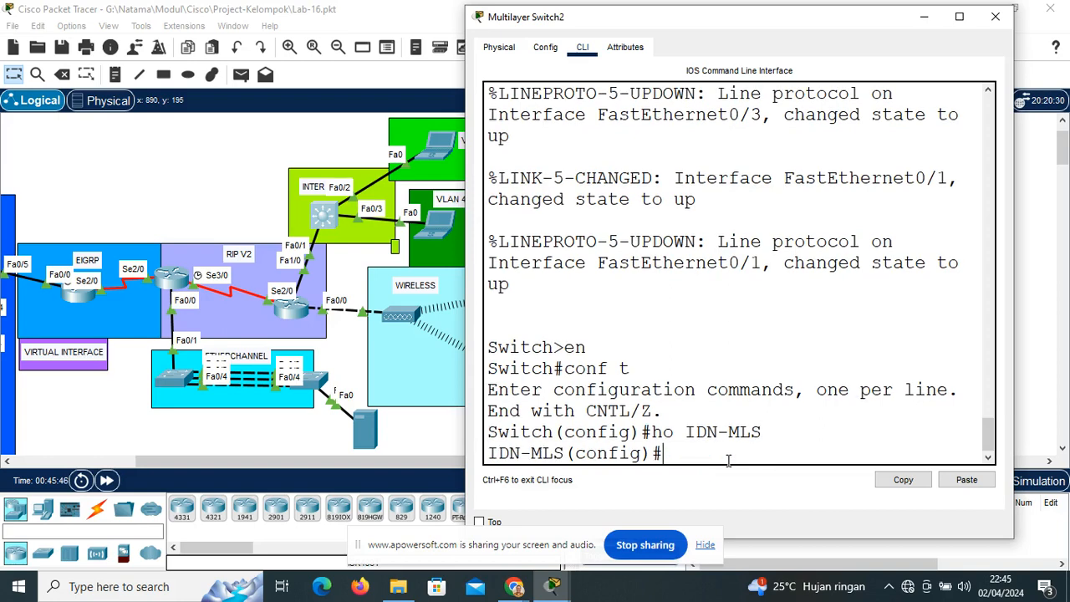
# Create VLAN 30 on IDN-MLS and name it VLAN30
pyautogui.write('vlan')
pyautogui.moveTo(754, 18); pyautogui.dragTo(827, 27)
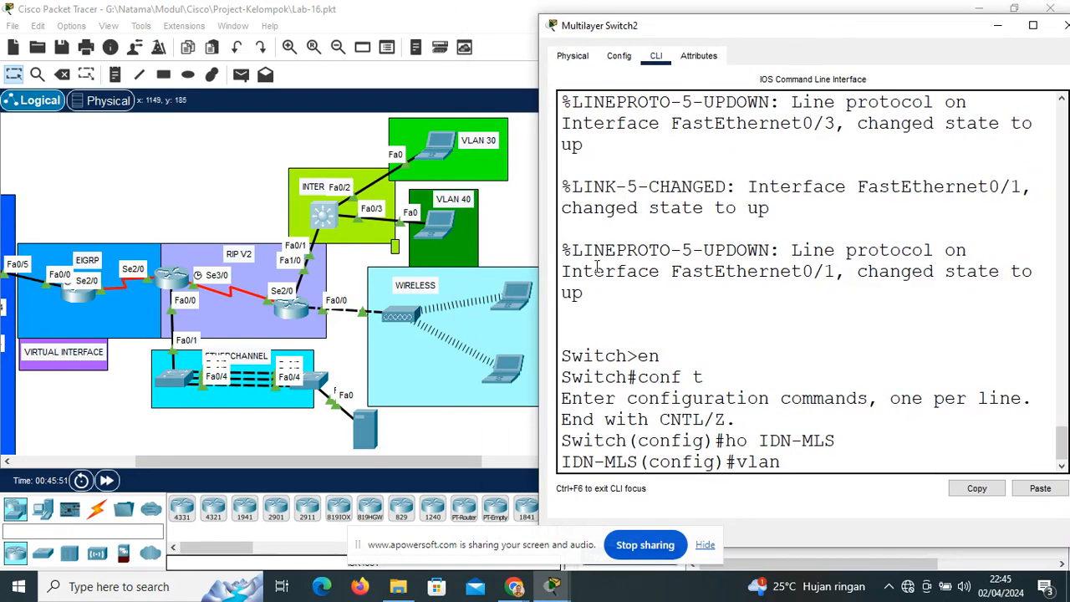
pyautogui.write('n 30')
pyautogui.press('Return')
pyautogui.write('name VLAN')
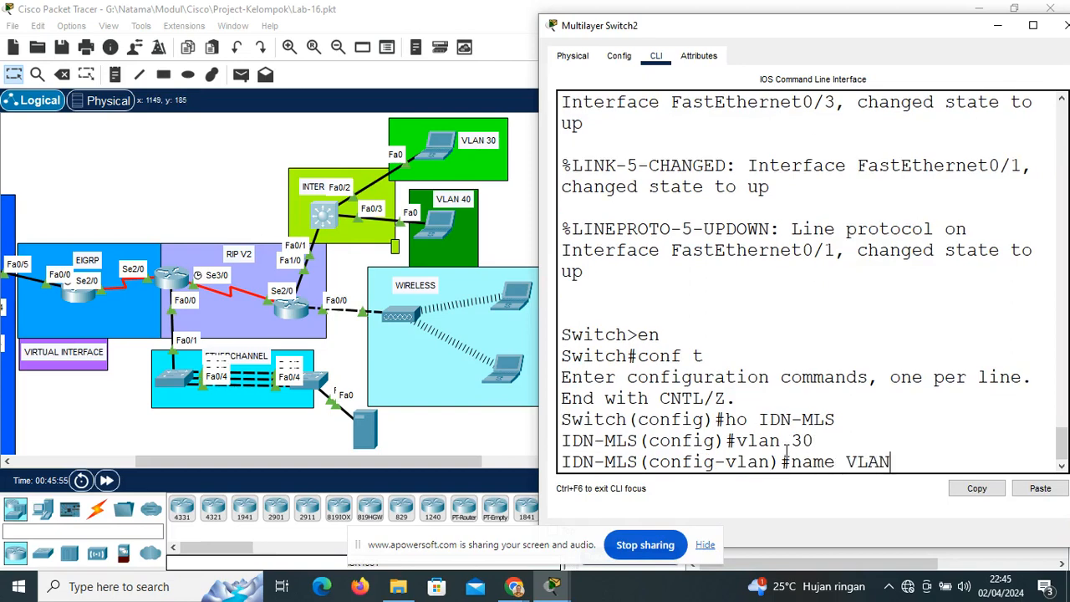
pyautogui.write('30')
pyautogui.press('Return')
# Create VLAN 40 on IDN-MLS and name it VLAN40
pyautogui.write('vlan ')
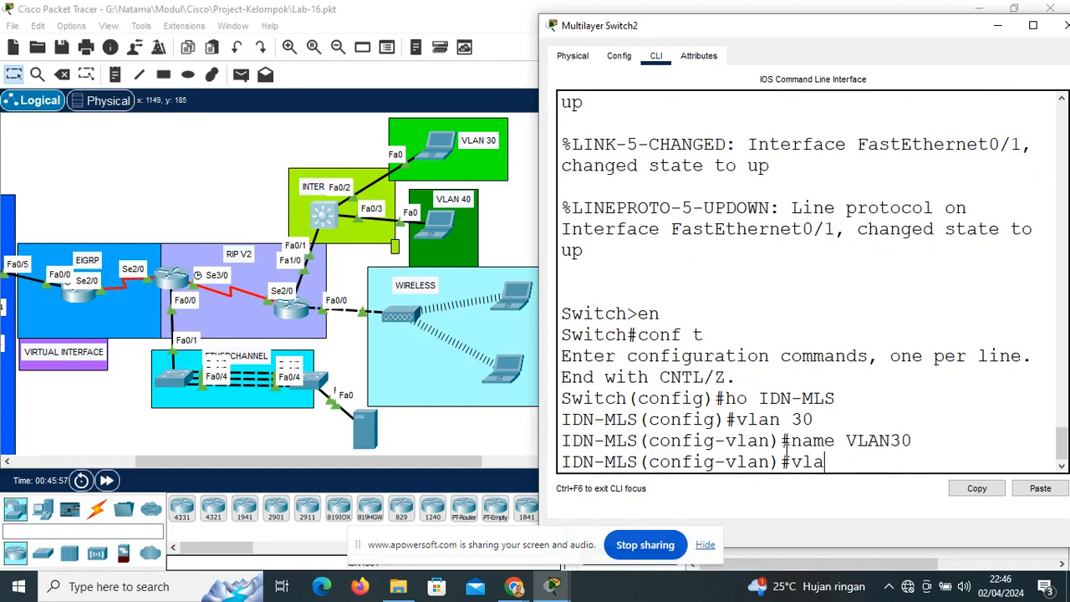
pyautogui.write('40')
pyautogui.press('Return')
pyautogui.write('name VLAN4')
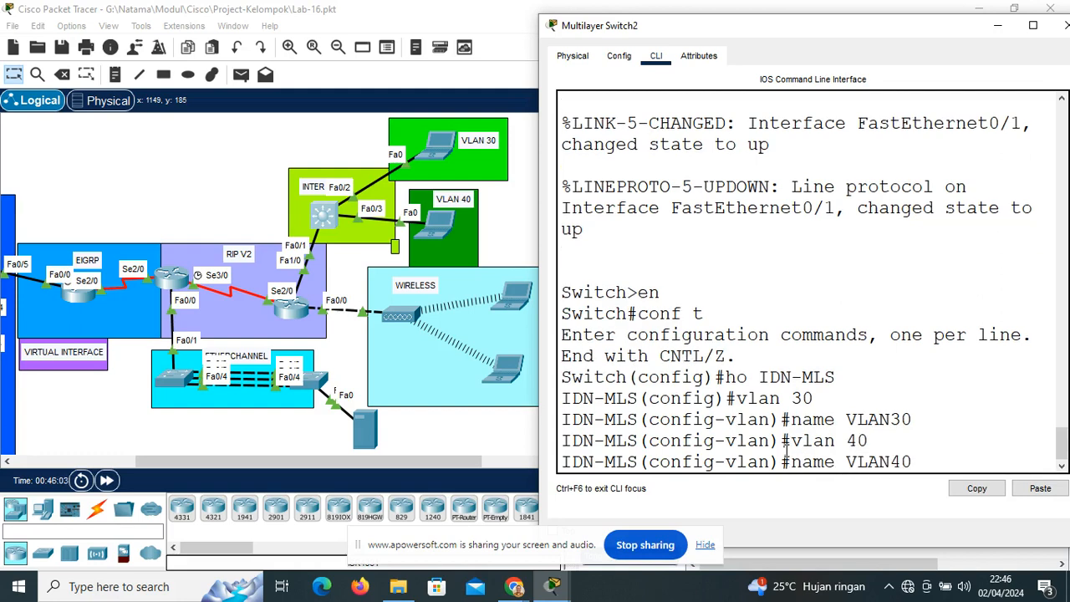
pyautogui.press('Return')
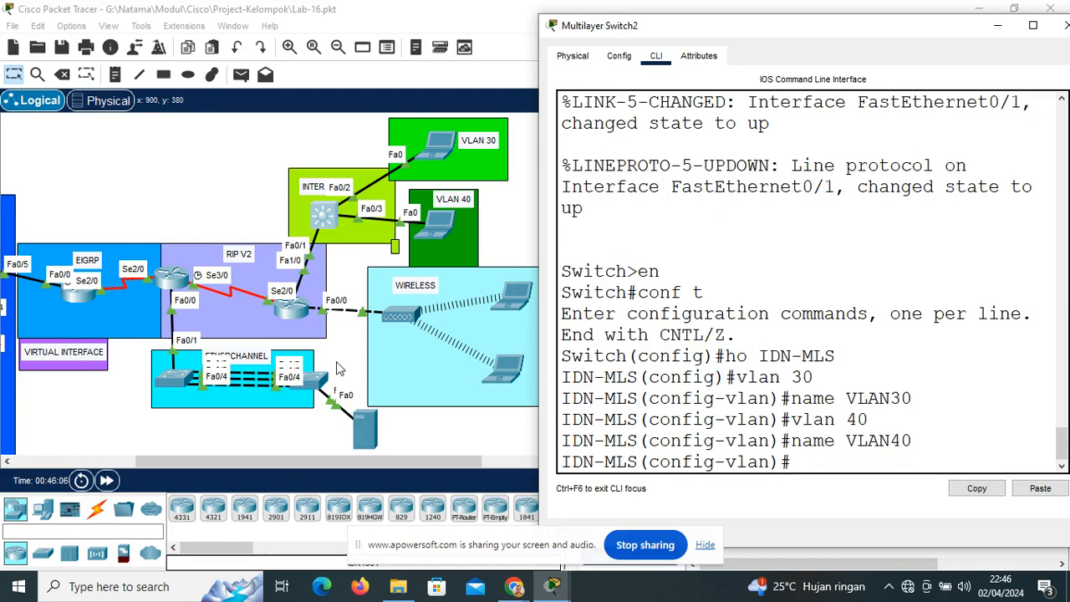
# Set IDN-MLS interfaces FastEthernet0/2 and FastEthernet0/3 to switchport access mode
pyautogui.moveTo(333, 219)
pyautogui.mouseDown()
pyautogui.moveTo(330, 194)
pyautogui.moveTo(333, 212)
pyautogui.mouseUp()
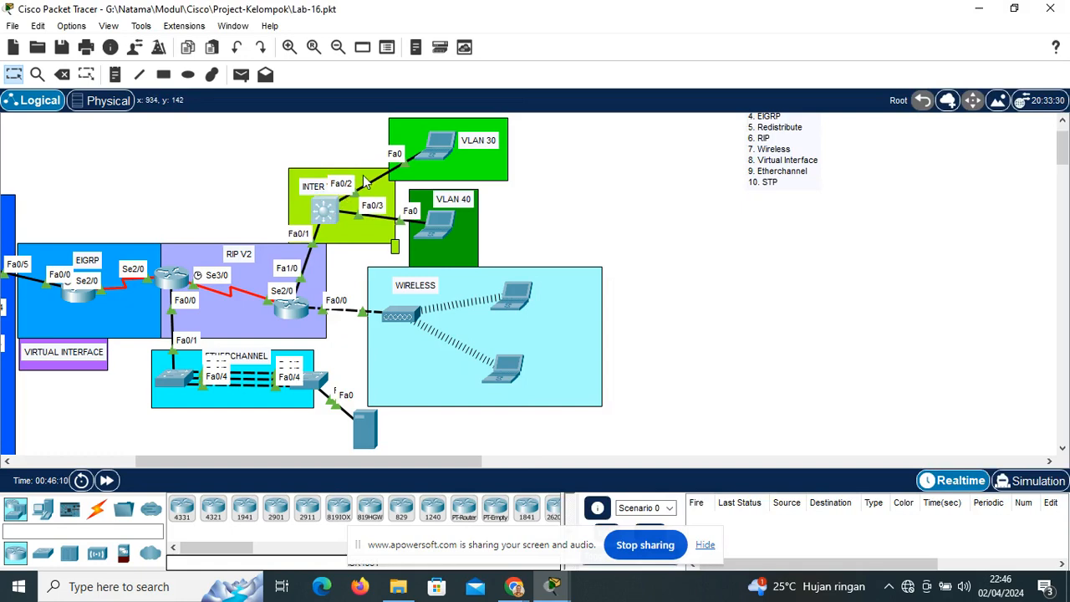
pyautogui.click(324, 214)
pyautogui.write('i')
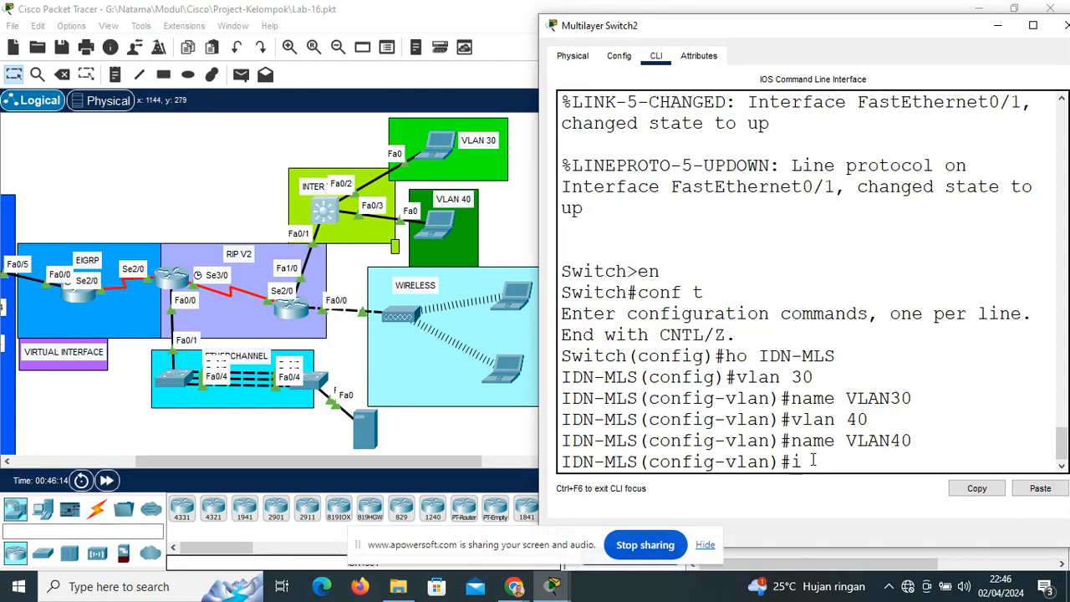
pyautogui.write('nt fa0/2')
pyautogui.press('Return')
pyautogui.write('sw mo')
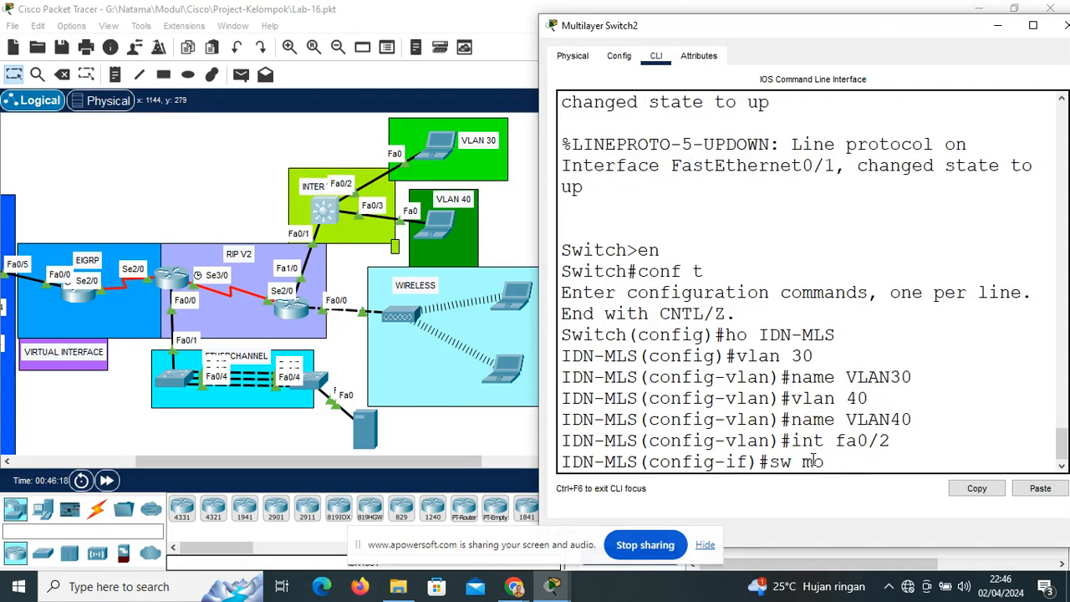
pyautogui.write(' acc')
pyautogui.press('Return')
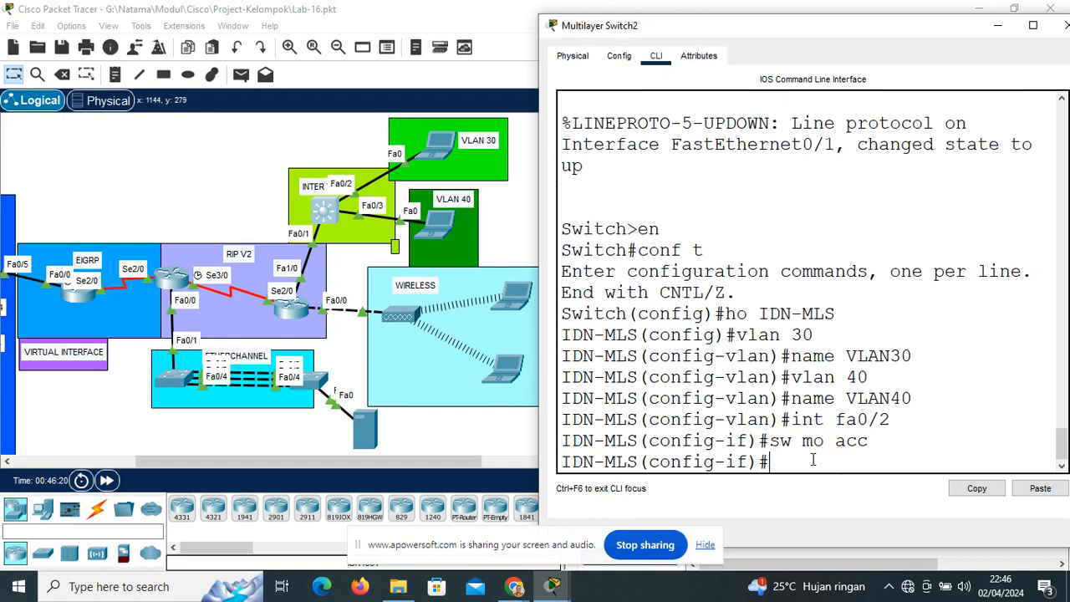
pyautogui.write('int fa0/3')
pyautogui.press('Return')
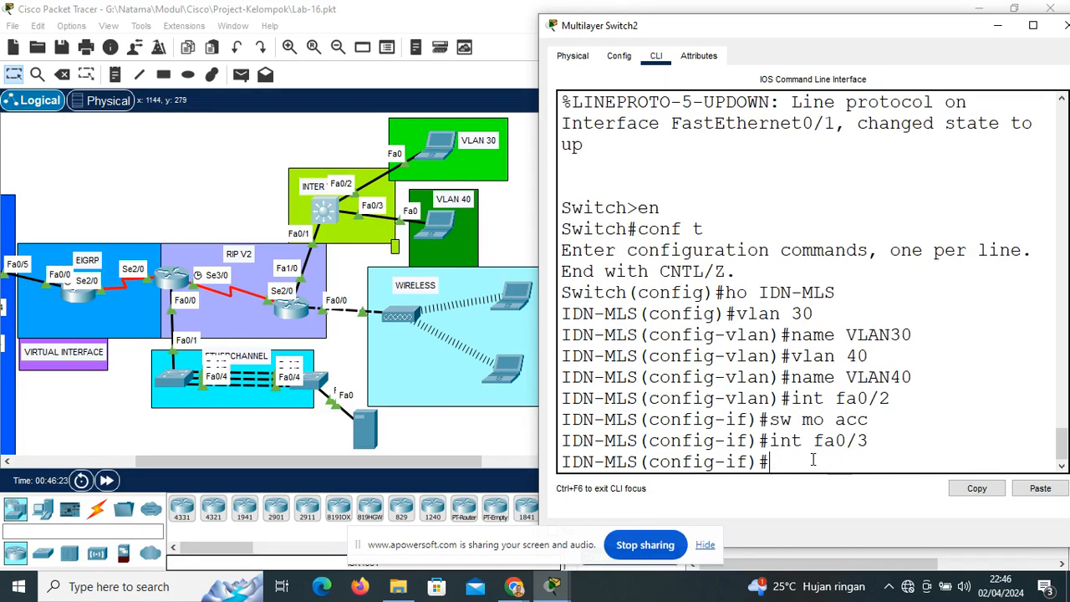
pyautogui.write('sw mo acc')
pyautogui.press('Return')
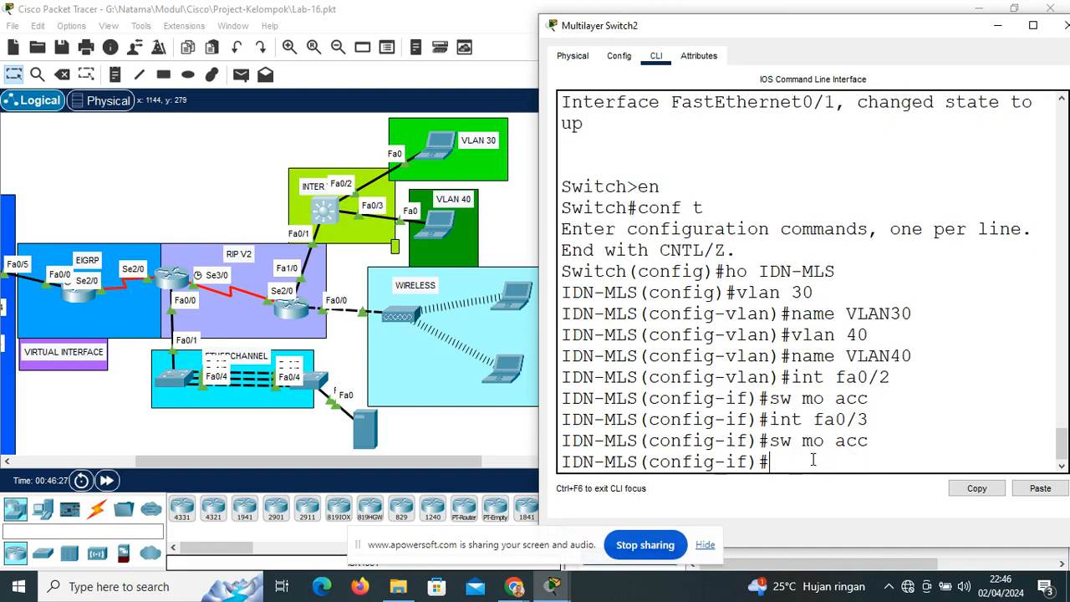
# Reapply access mode on IDN-MLS's FastEthernet0/2 and assign the port to VLAN 30
pyautogui.press('Up')
pyautogui.press('Up')
pyautogui.press('Up')
pyautogui.press('Up')
pyautogui.press('Return')
pyautogui.press('Up')
pyautogui.press('Up')
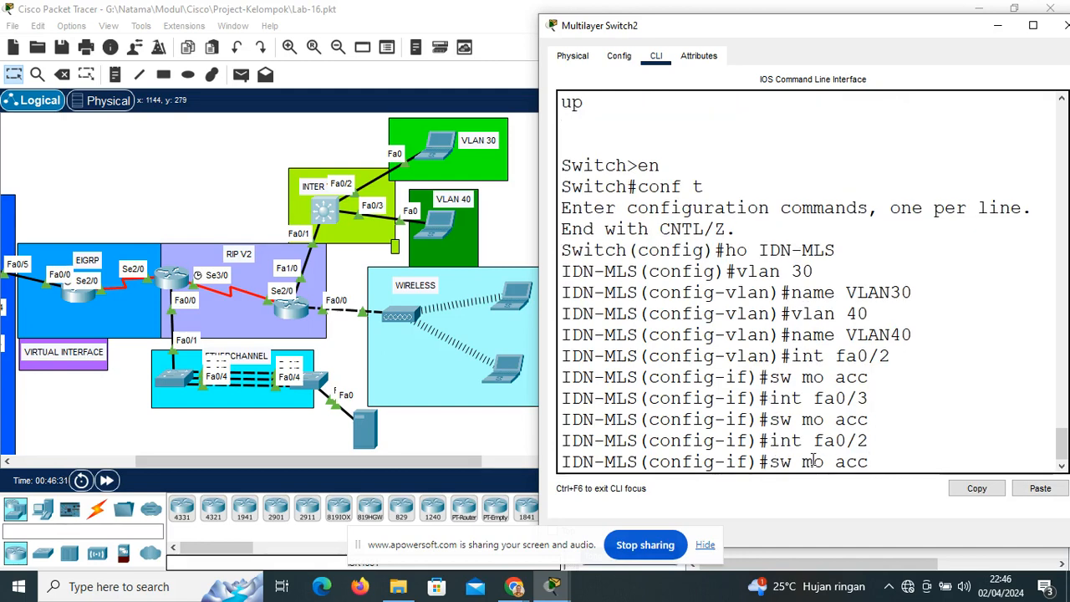
pyautogui.press('Return')
pyautogui.write('sw acc vl 30')
pyautogui.press('Return')
# Reapply access mode on IDN-MLS's FastEthernet0/3 and assign the port to VLAN 40
pyautogui.write('sw mo acc')
pyautogui.press('Up')
pyautogui.press('Up')
pyautogui.press('Up')
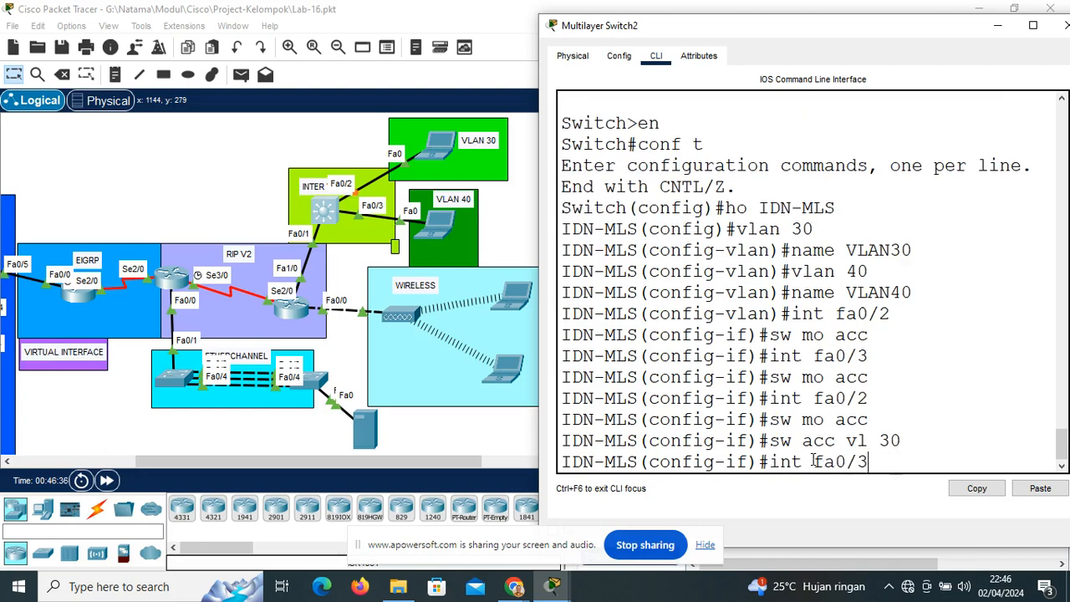
pyautogui.press('Return')
pyautogui.press('Up')
pyautogui.press('Up')
pyautogui.press('Up')
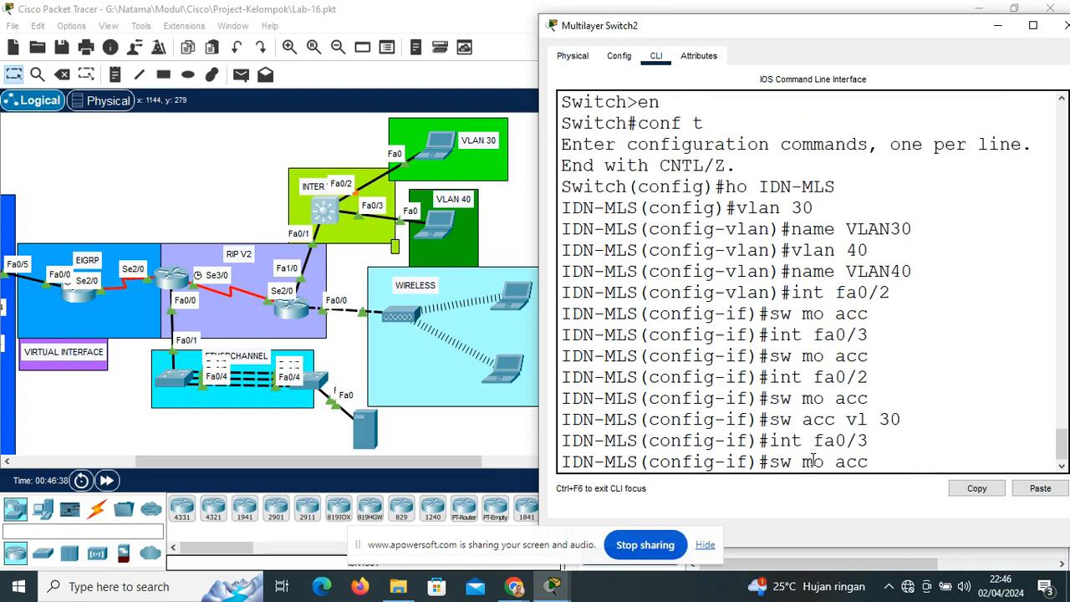
pyautogui.press('Return')
pyautogui.press('Up')
pyautogui.press('Up')
pyautogui.press('Up')
pyautogui.press('BackSpace')
pyautogui.press('BackSpace')
pyautogui.write('40')
pyautogui.press('Return')
# Leave interface configuration and show the brief VLAN table of IDN-MLS in an enlarged window to check the port assignments
pyautogui.write('ex')
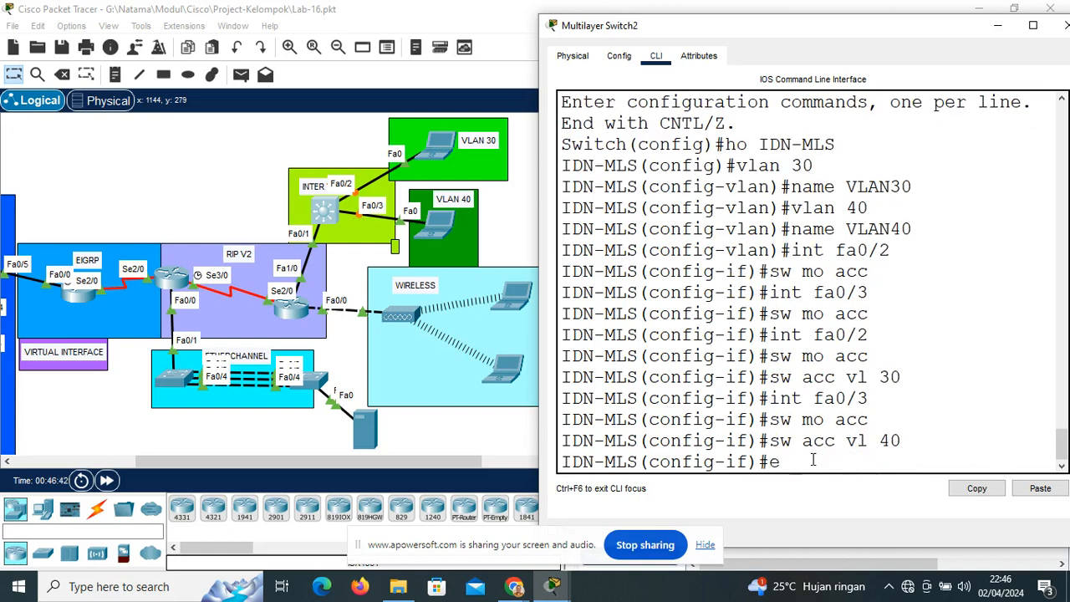
pyautogui.press('Return')
pyautogui.write('do s')
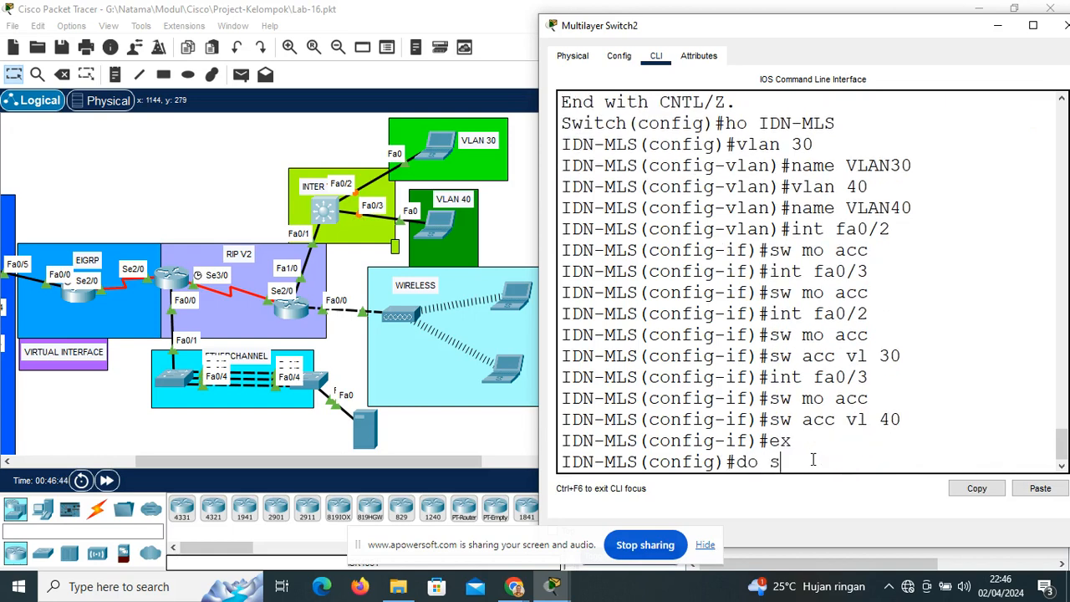
pyautogui.write('h vlk br')
pyautogui.press('Return')
pyautogui.click(1032, 25)
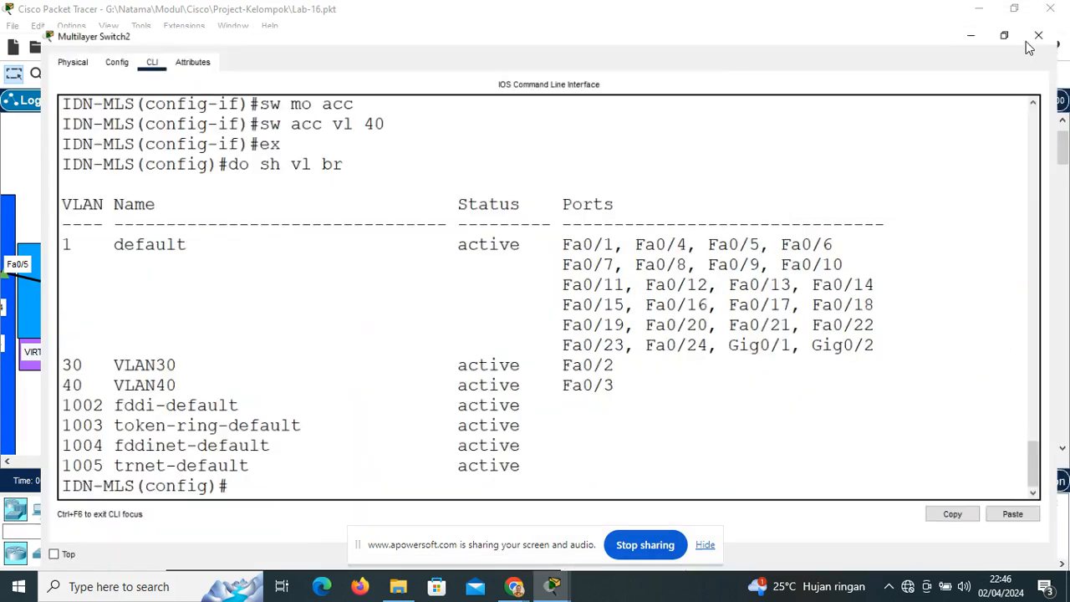
# Examine the VLAN 30 and VLAN 40 port assignments in IDN-MLS's VLAN table, and restore the CLI window to its smaller size
pyautogui.moveTo(33, 357); pyautogui.dragTo(621, 377)
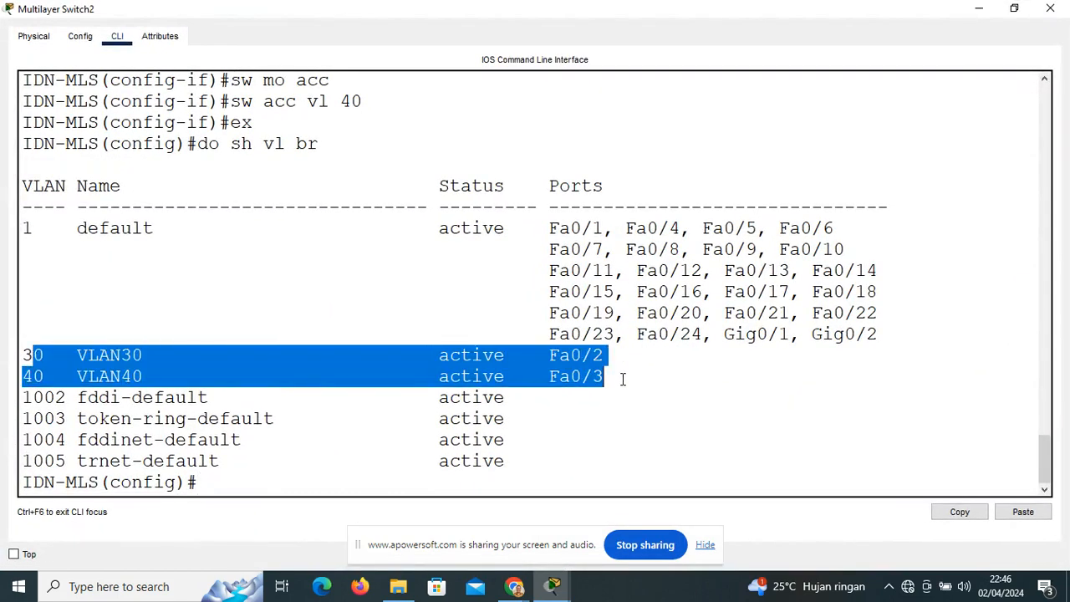
pyautogui.click(1014, 8)
pyautogui.scroll(-10, 847, 380)
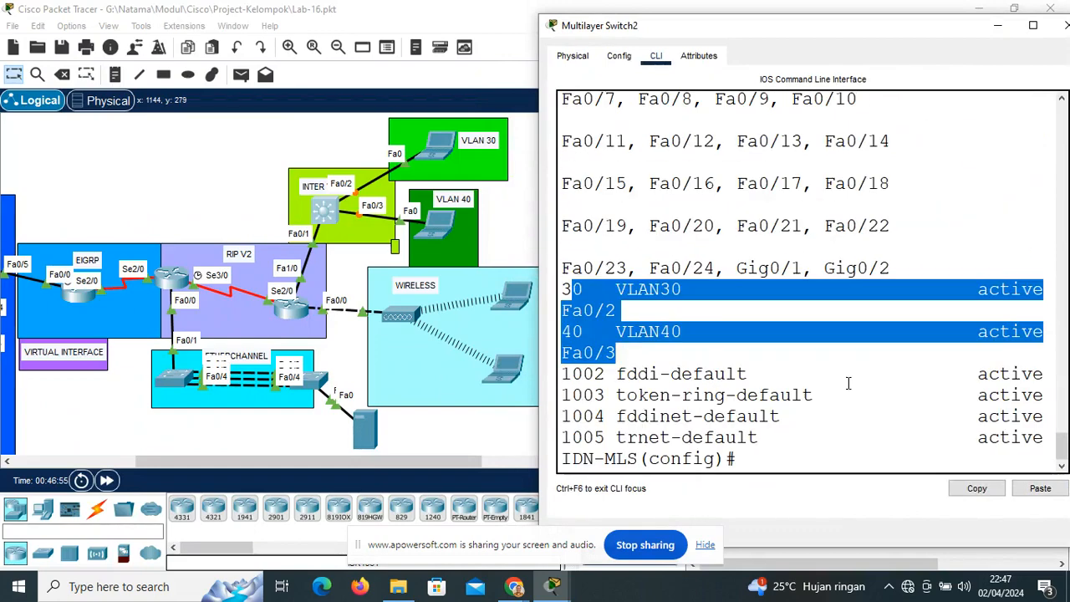
# Fast-forward the simulation time for the multilayer switch links and reopen the switch's CLI
pyautogui.click(817, 465)
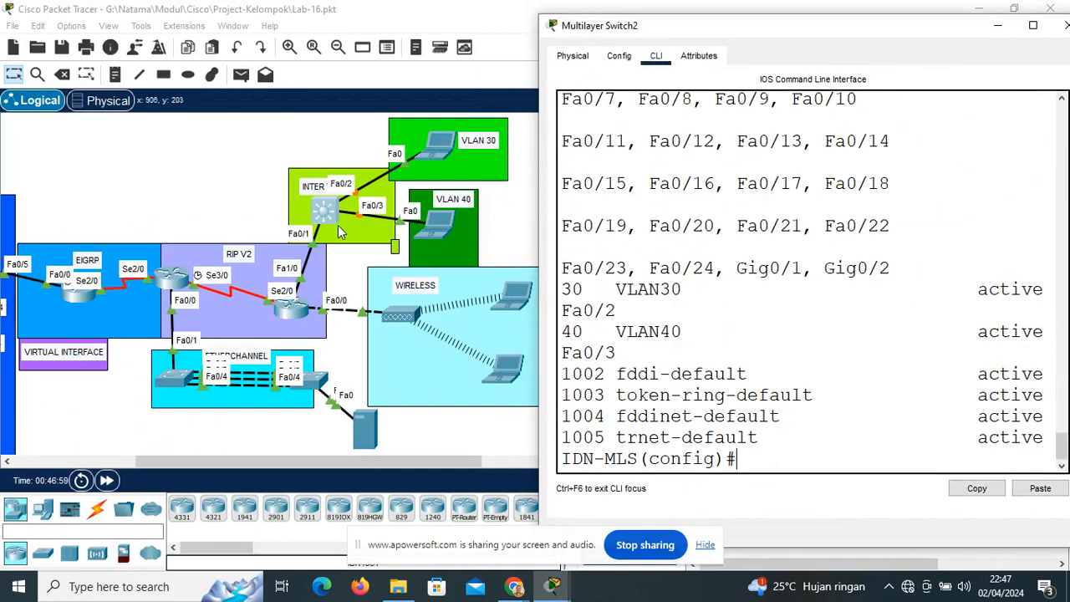
pyautogui.click(106, 481)
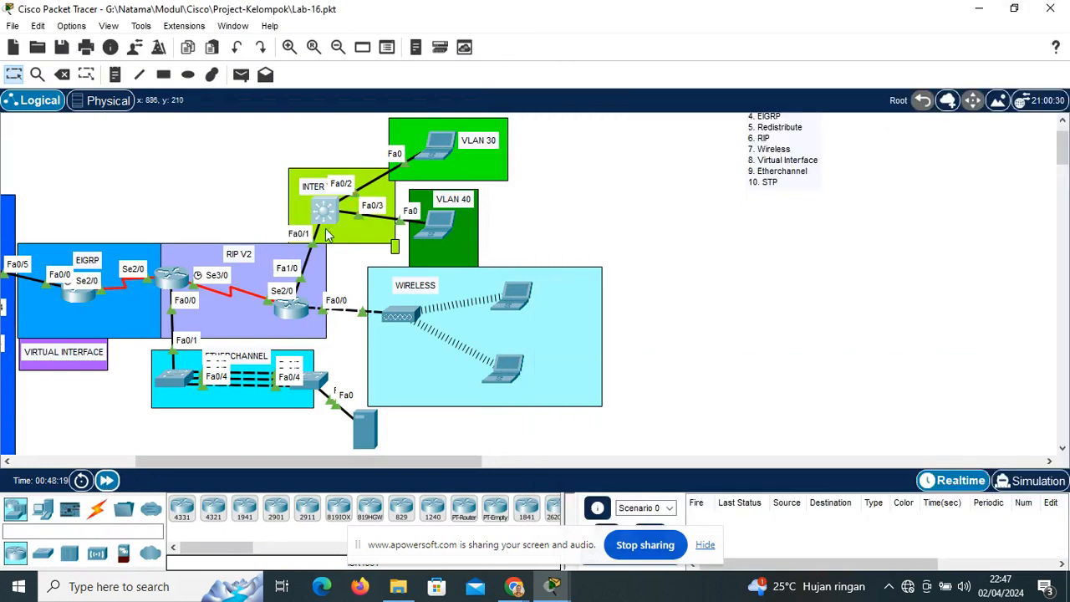
pyautogui.click(343, 216)
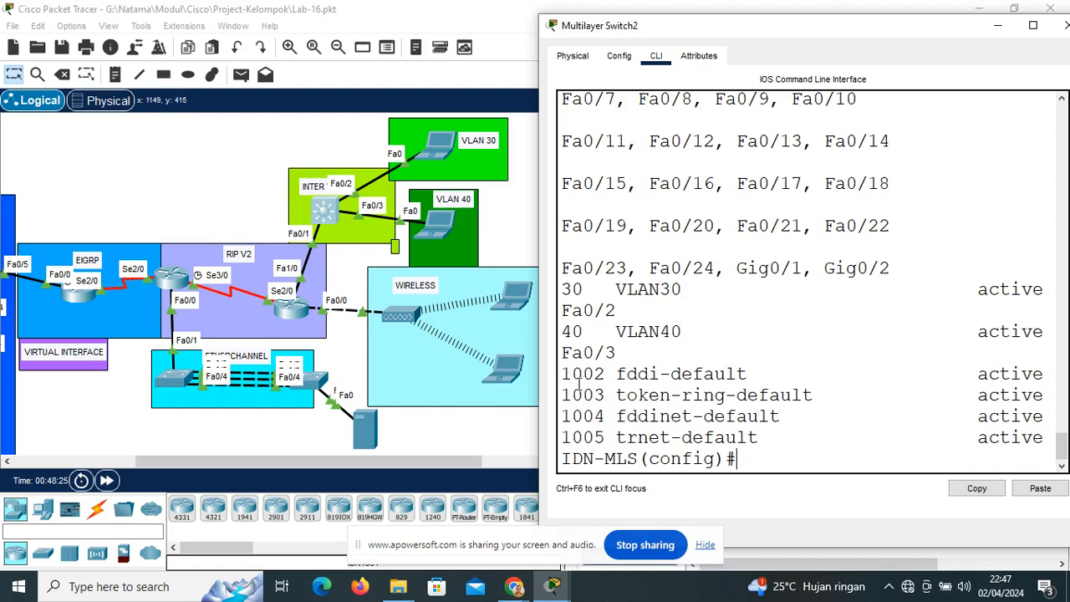
# Turn IDN-MLS's FastEthernet0/1 into a routed port by disabling its switchport mode
pyautogui.write('int fa0/1')
pyautogui.press('Return')
pyautogui.write('no sh')
pyautogui.press('BackSpace')
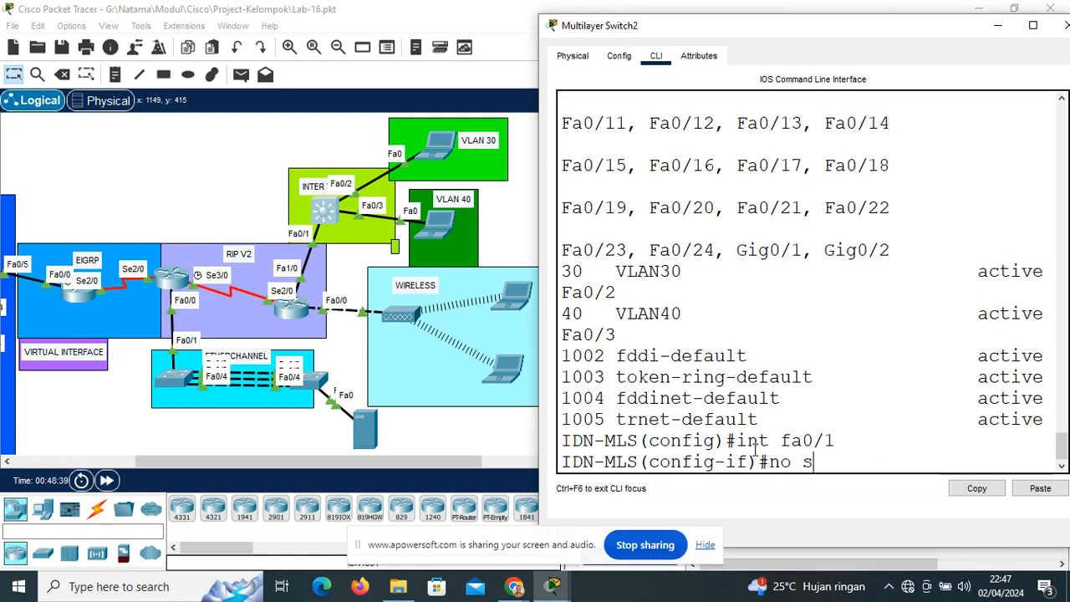
pyautogui.write('w')
pyautogui.press('Return')
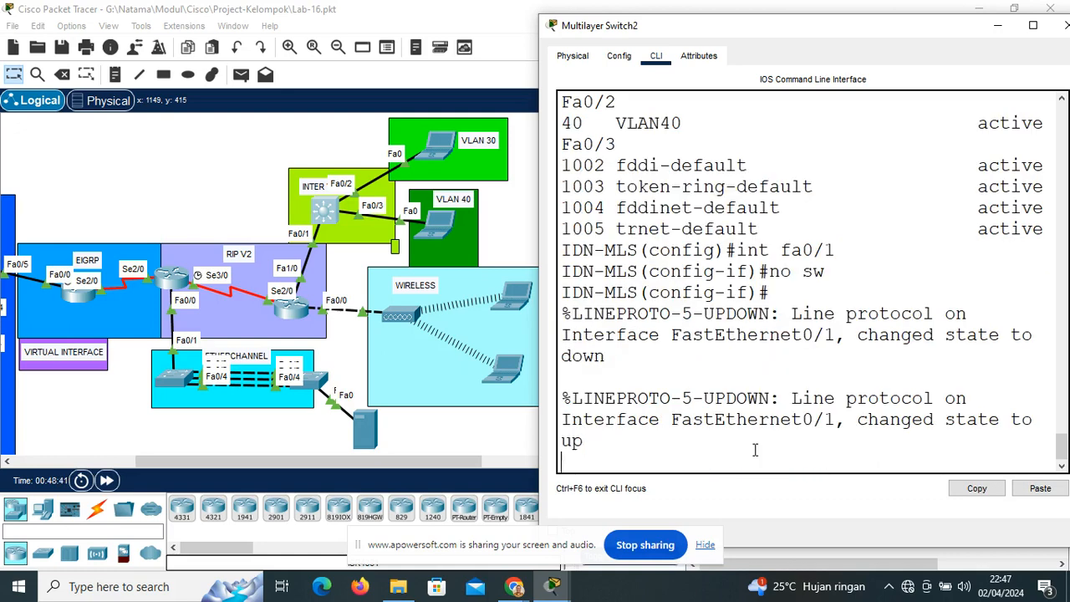
pyautogui.press('Return')
pyautogui.press('Up')
pyautogui.press('Tab')
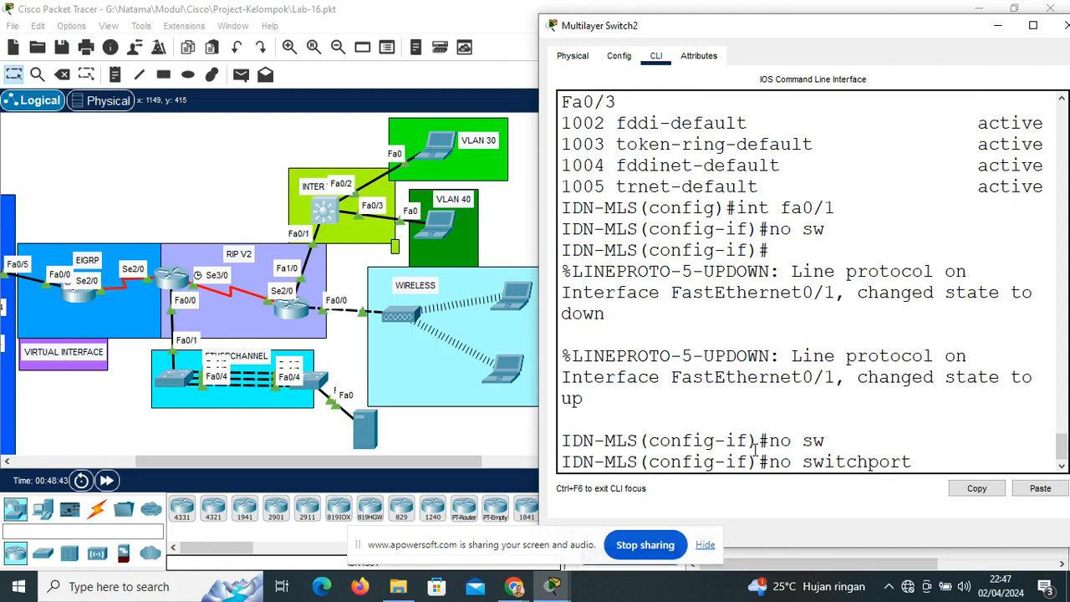
pyautogui.press('Return')
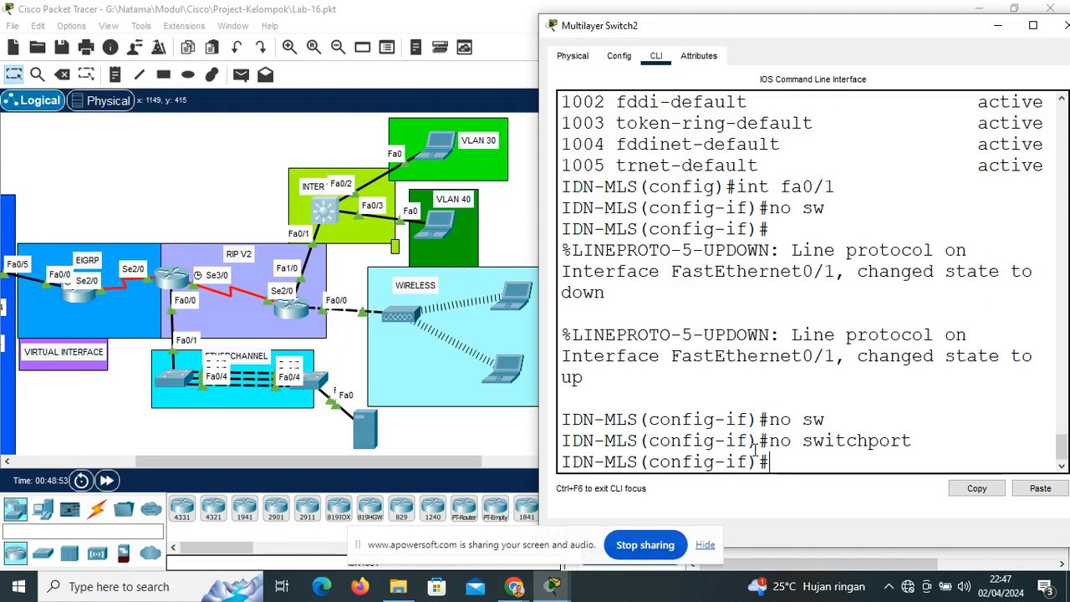
# Assign IP address 33.33.33.34 with mask 255.255.255.0 to FastEthernet0/1 on IDN-MLS
pyautogui.write('ip add')
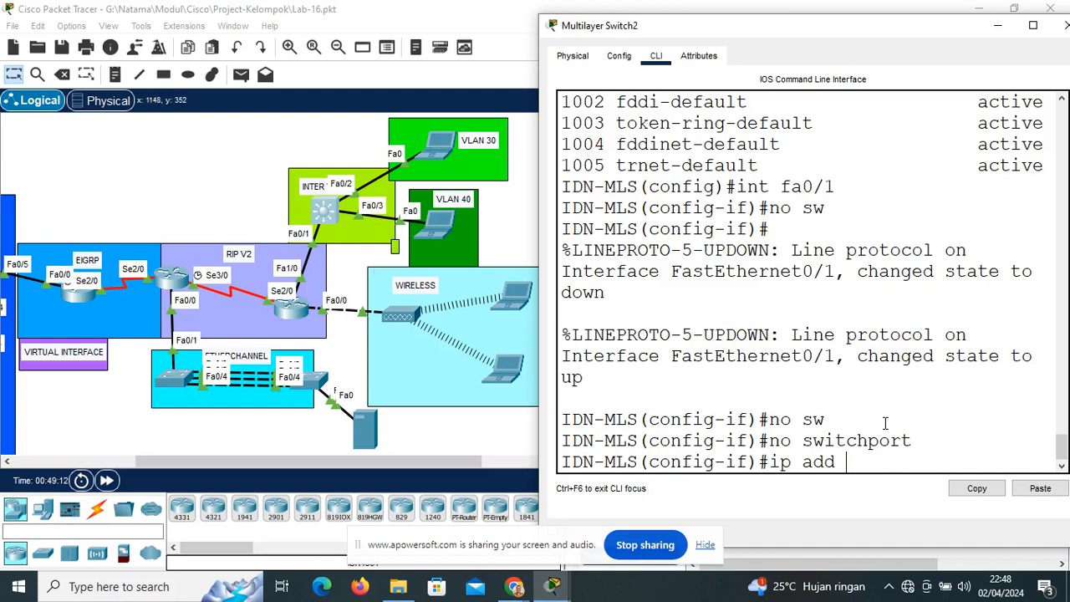
pyautogui.write('33.33.33')
pyautogui.write('.34 255.255.255.')
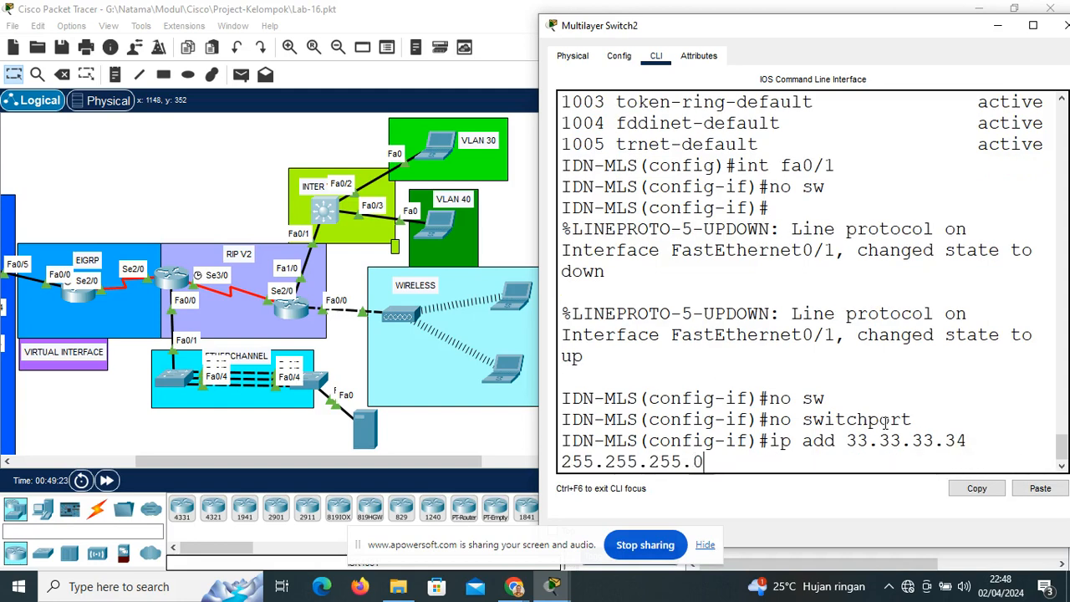
pyautogui.write('0')
pyautogui.press('Return')
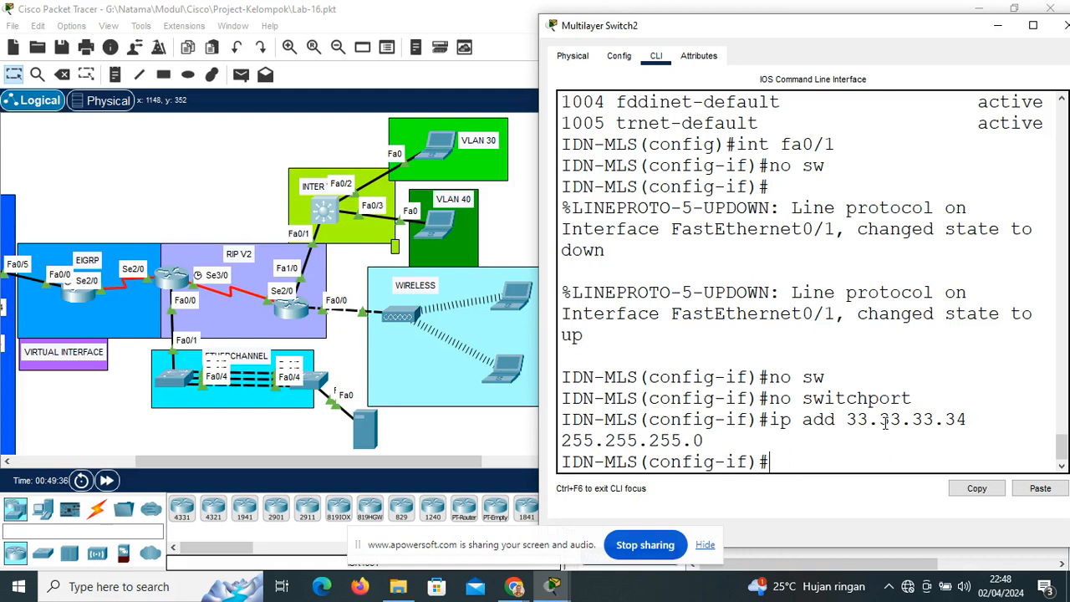
pyautogui.write('sw')
pyautogui.press('Tab')
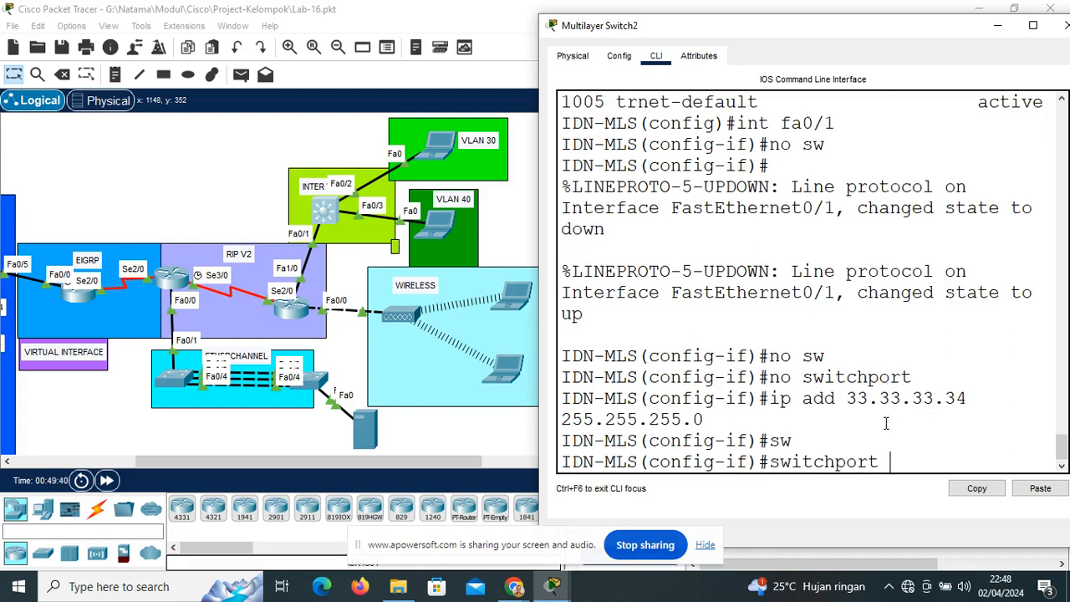
pyautogui.write('acc')
pyautogui.press('Tab')
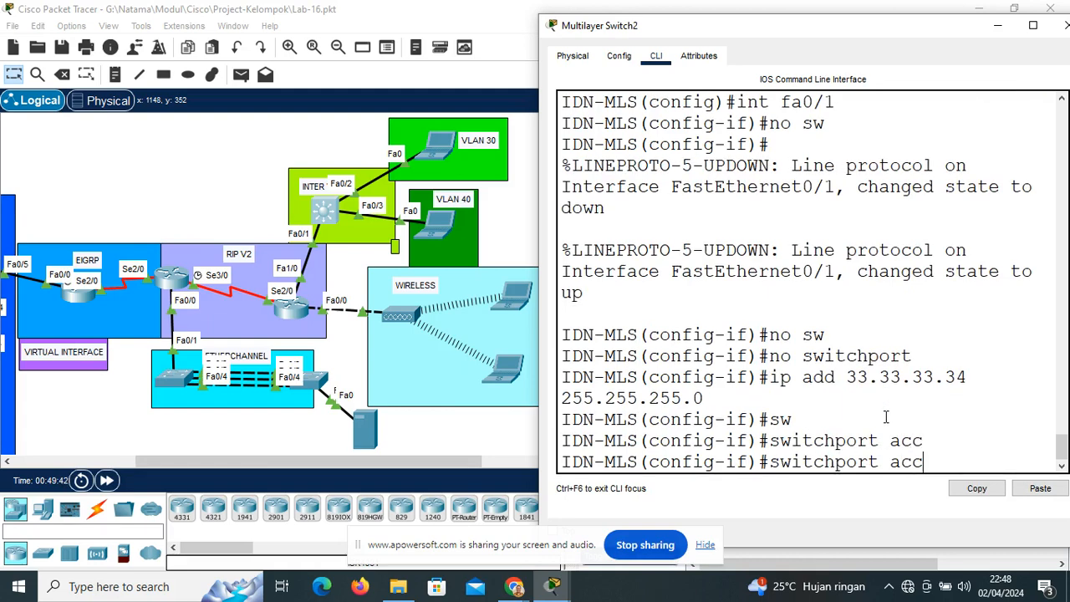
pyautogui.write('vla')
pyautogui.press('Tab')
pyautogui.write('n 40')
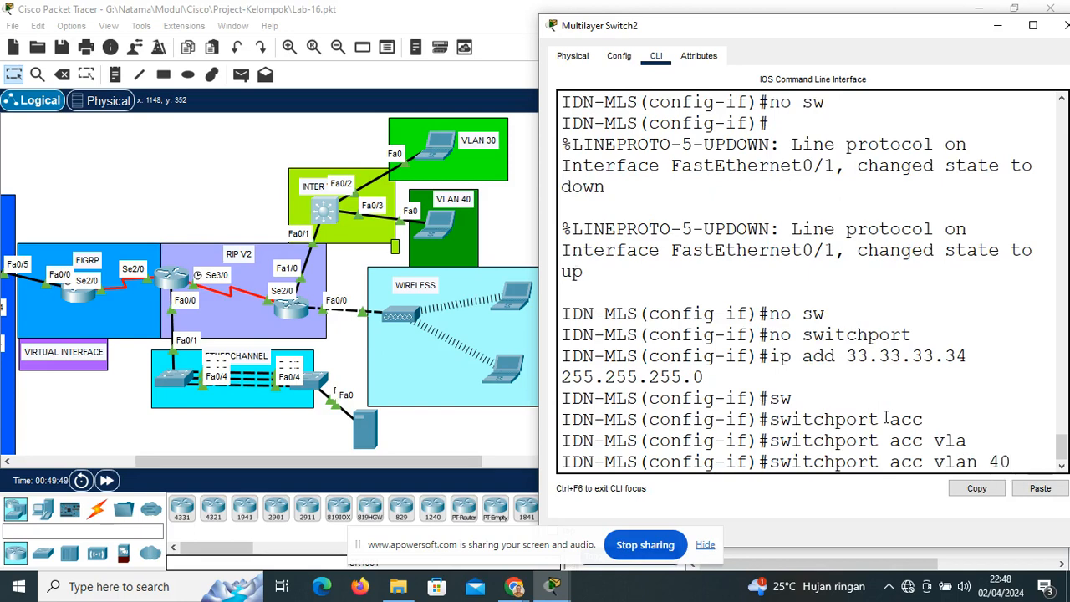
pyautogui.press('BackSpace')
pyautogui.press('BackSpace')
pyautogui.press('BackSpace')
pyautogui.press('BackSpace')
pyautogui.press('BackSpace')
pyautogui.press('BackSpace')
pyautogui.press('BackSpace')
pyautogui.press('BackSpace')
pyautogui.press('BackSpace')
pyautogui.press('BackSpace')
pyautogui.press('BackSpace')
pyautogui.press('BackSpace')
pyautogui.press('BackSpace')
pyautogui.press('BackSpace')
pyautogui.press('BackSpace')
pyautogui.press('BackSpace')
pyautogui.press('BackSpace')
pyautogui.press('BackSpace')
pyautogui.press('BackSpace')
pyautogui.press('BackSpace')
pyautogui.press('BackSpace')
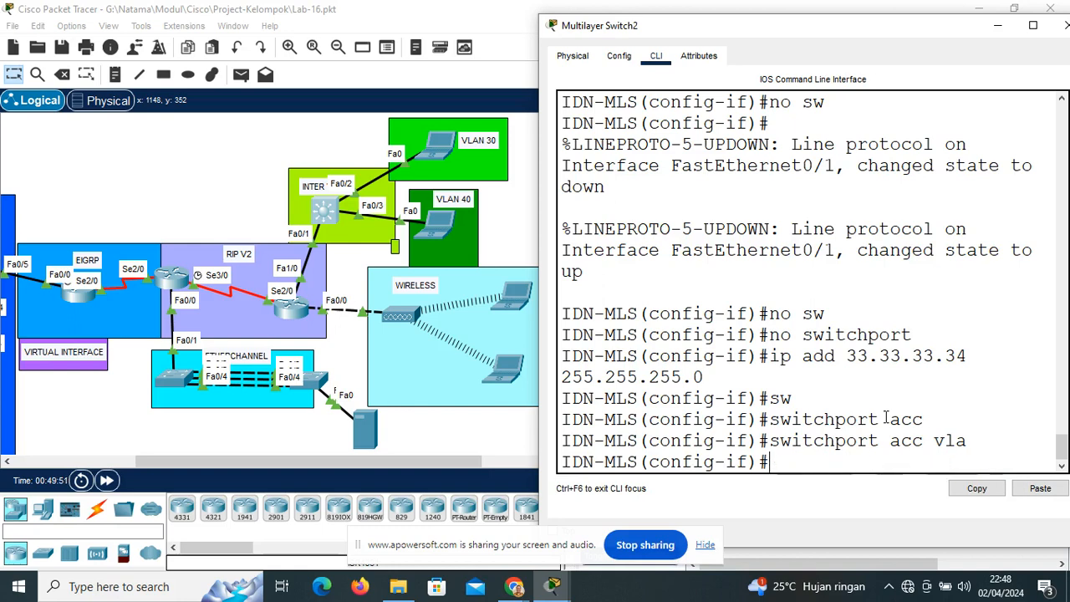
# Leave FastEthernet0/1's interface configuration and return to global configuration mode
pyautogui.write('ex')
pyautogui.press('Return')
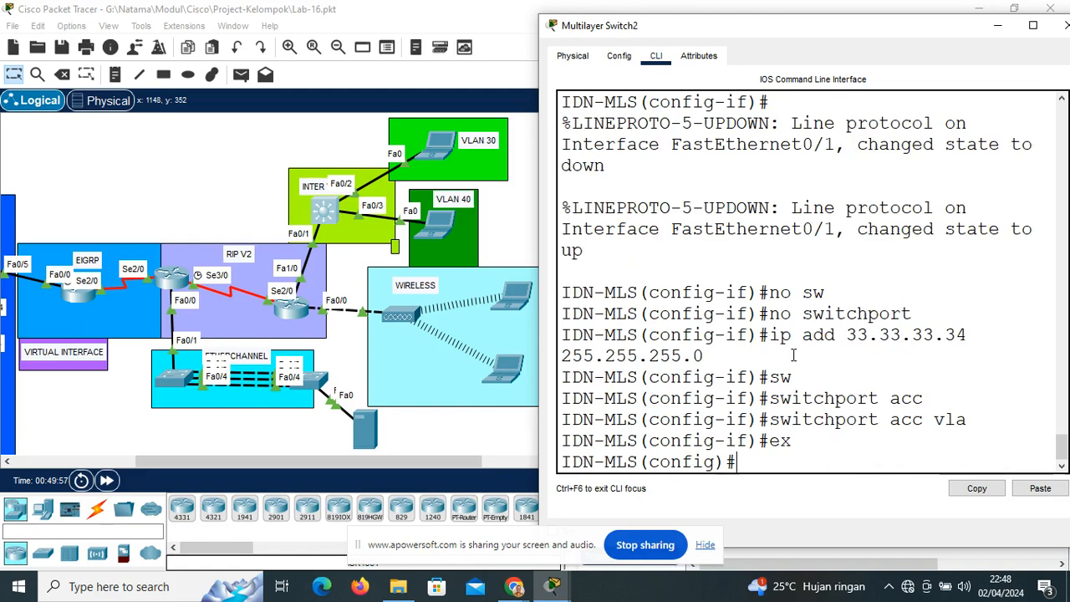
# Try to start EIGRP 200 on IDN-MLS and advertise network 33.33.33.0
pyautogui.write('rou')
pyautogui.press('Tab')
pyautogui.write('eig')
pyautogui.press('Tab')
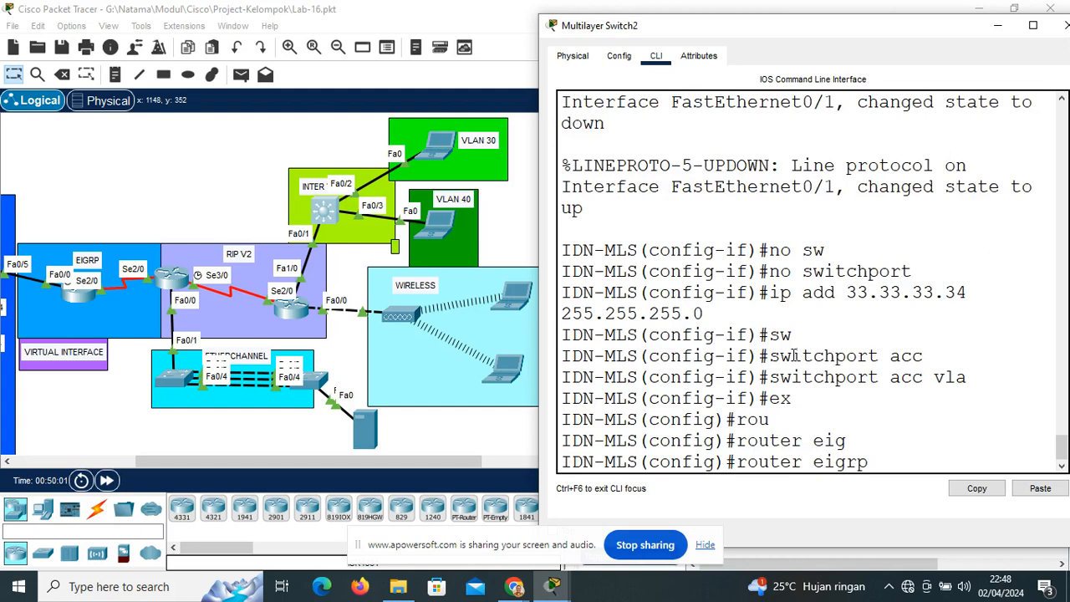
pyautogui.write('200')
pyautogui.press('Return')
pyautogui.write('net ')
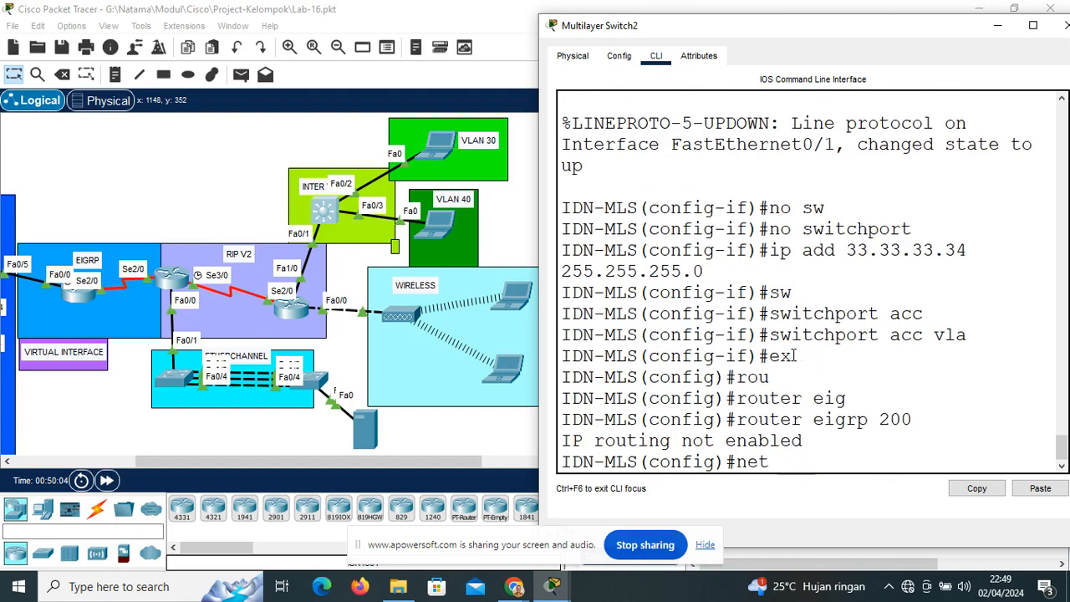
pyautogui.write('33.33.33.')
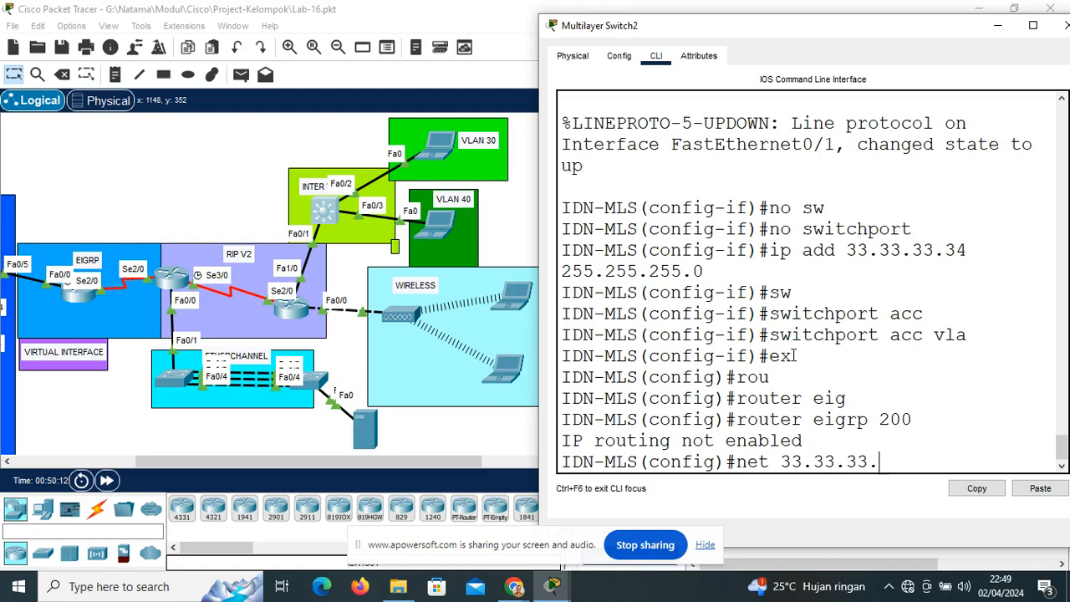
pyautogui.write('0')
pyautogui.press('Return')
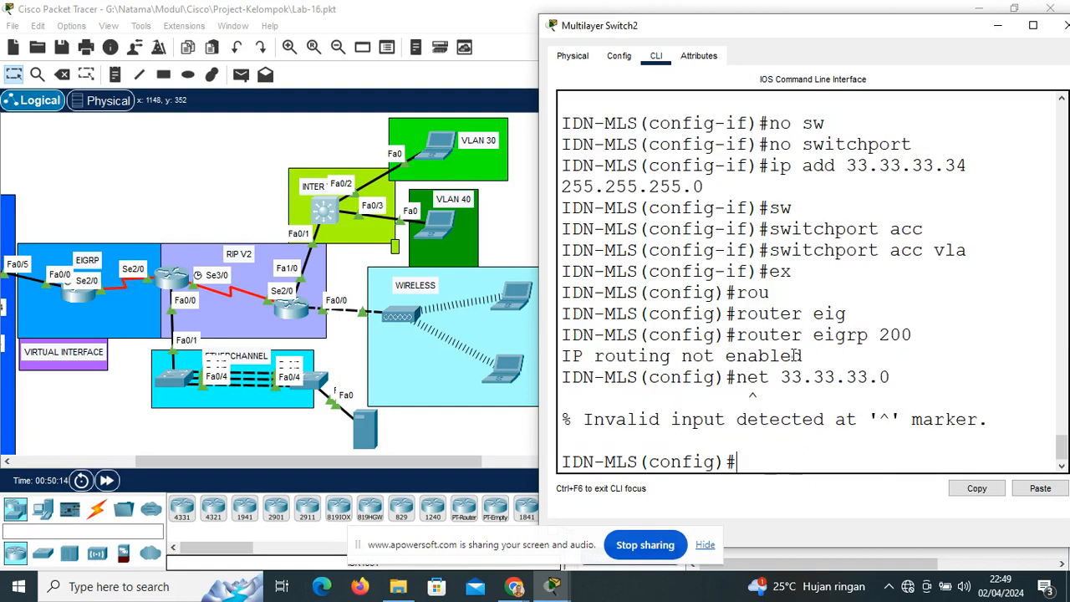
pyautogui.press('Up')
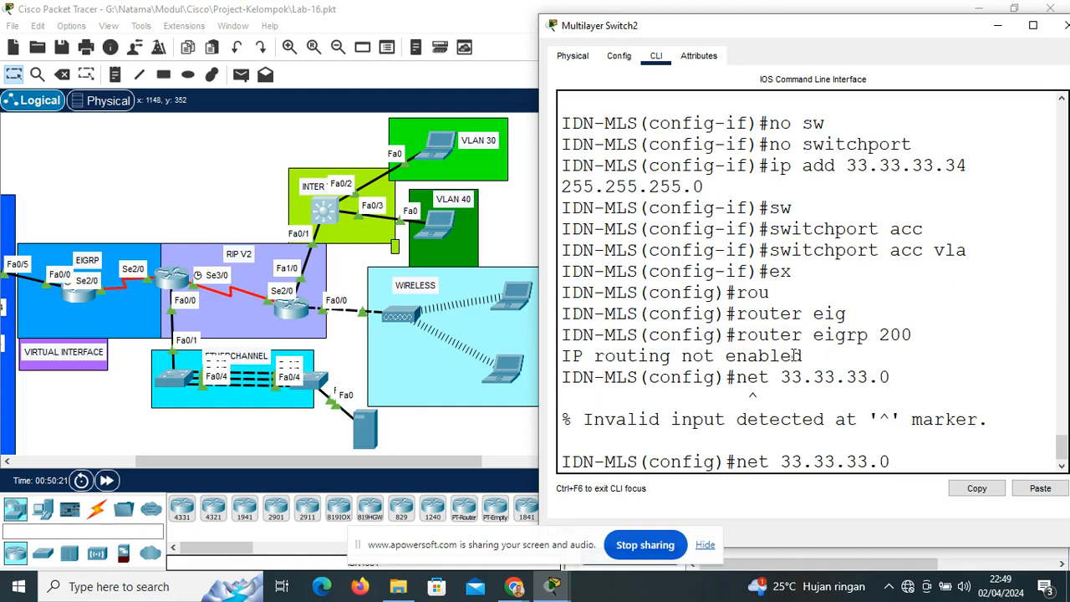
pyautogui.press('BackSpace')
pyautogui.press('BackSpace')
pyautogui.press('BackSpace')
pyautogui.press('BackSpace')
pyautogui.press('BackSpace')
pyautogui.press('BackSpace')
pyautogui.press('BackSpace')
pyautogui.press('BackSpace')
pyautogui.press('BackSpace')
pyautogui.press('BackSpace')
pyautogui.press('BackSpace')
pyautogui.press('BackSpace')
pyautogui.press('BackSpace')
pyautogui.press('BackSpace')
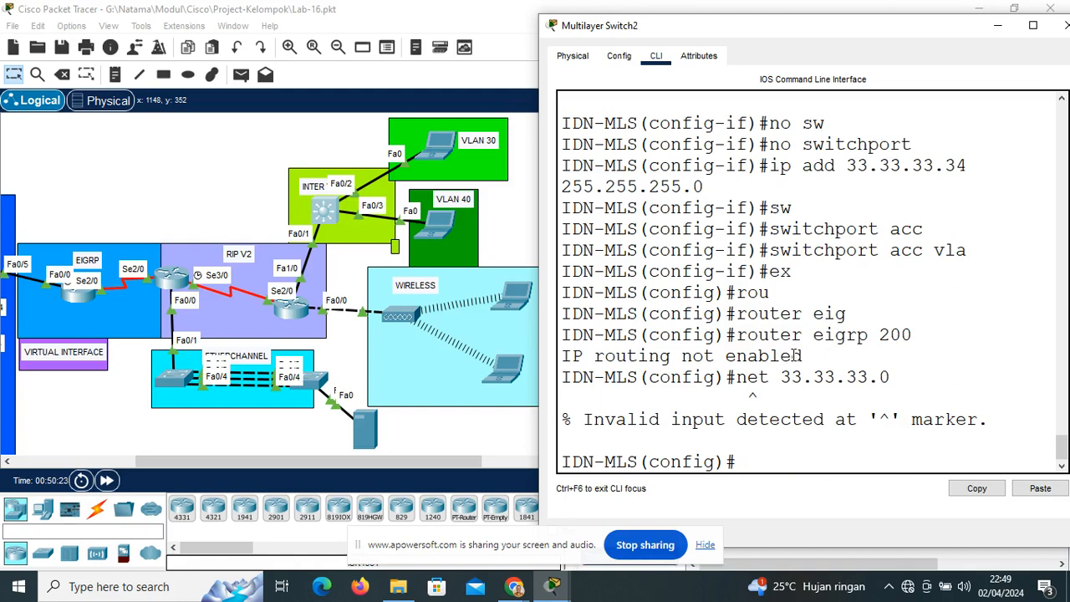
pyautogui.press('Up')
pyautogui.press('BackSpace')
pyautogui.press('BackSpace')
pyautogui.press('BackSpace')
pyautogui.press('BackSpace')
pyautogui.press('BackSpace')
pyautogui.press('BackSpace')
pyautogui.press('BackSpace')
pyautogui.press('BackSpace')
pyautogui.press('BackSpace')
pyautogui.press('BackSpace')
pyautogui.press('BackSpace')
pyautogui.press('BackSpace')
pyautogui.press('BackSpace')
pyautogui.press('BackSpace')
# Enable IP routing on IDN-MLS and start EIGRP 200 with network 33.33.33.0
pyautogui.write('ip routing')
pyautogui.press('Return')
pyautogui.press('Up')
pyautogui.press('Up')
pyautogui.press('Up')
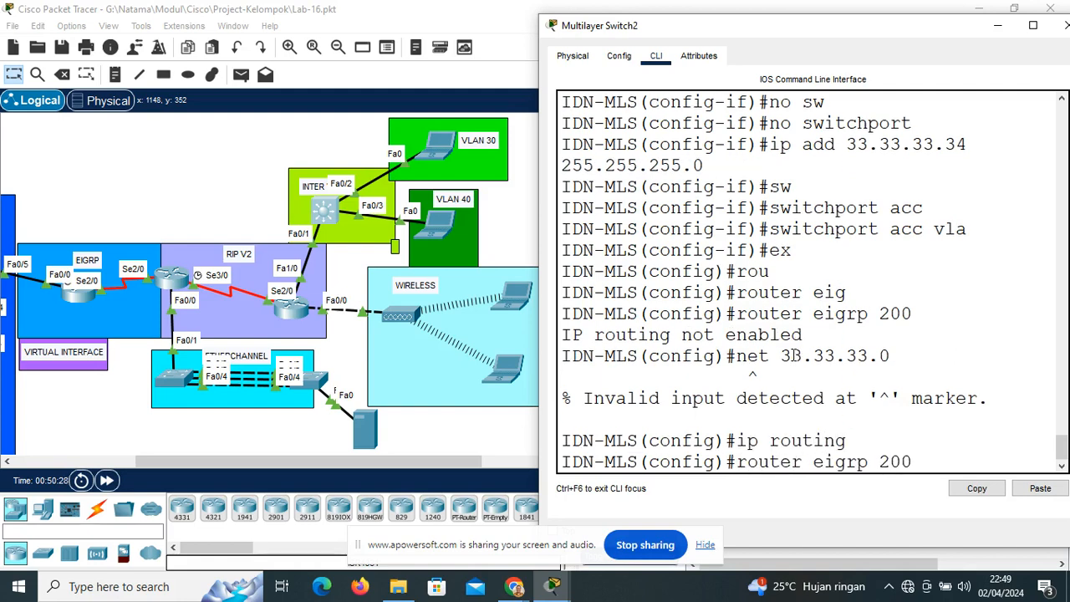
pyautogui.press('Down')
pyautogui.press('Return')
pyautogui.press('Up')
pyautogui.press('Up')
pyautogui.press('Up')
pyautogui.press('Return')
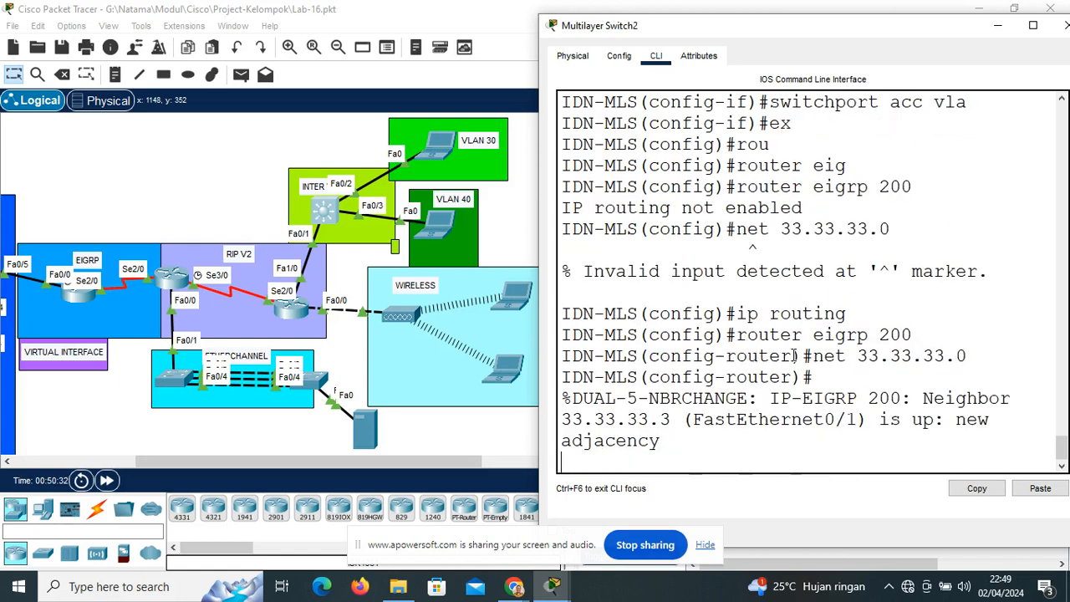
# Add VLAN 30's network 30.30.30.0 to EIGRP 200 on IDN-MLS
pyautogui.press('Return')
pyautogui.press('Up')
pyautogui.press('BackSpace')
pyautogui.press('BackSpace')
pyautogui.press('BackSpace')
pyautogui.press('BackSpace')
pyautogui.press('BackSpace')
pyautogui.press('BackSpace')
pyautogui.press('BackSpace')
pyautogui.press('BackSpace')
pyautogui.press('BackSpace')
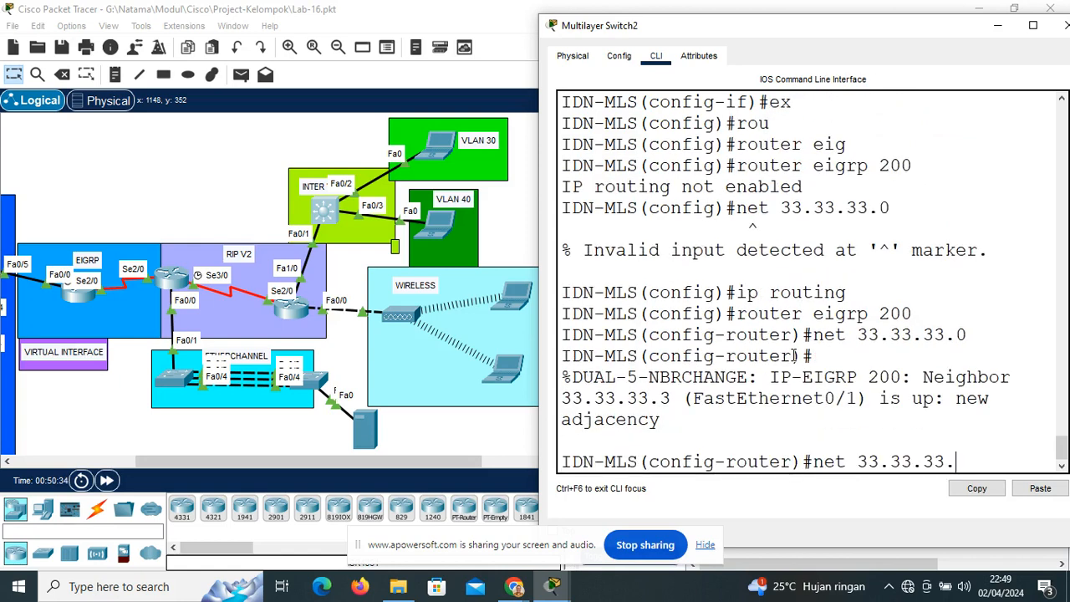
pyautogui.press('BackSpace')
pyautogui.write('30.30.30.0')
pyautogui.press('Return')
# Add VLAN 40's network 40.40.40.0 to EIGRP 200 on IDN-MLS
pyautogui.press('Up')
pyautogui.press('BackSpace')
pyautogui.press('BackSpace')
pyautogui.press('BackSpace')
pyautogui.press('BackSpace')
pyautogui.press('BackSpace')
pyautogui.press('BackSpace')
pyautogui.press('BackSpace')
pyautogui.press('BackSpace')
pyautogui.press('BackSpace')
pyautogui.press('BackSpace')
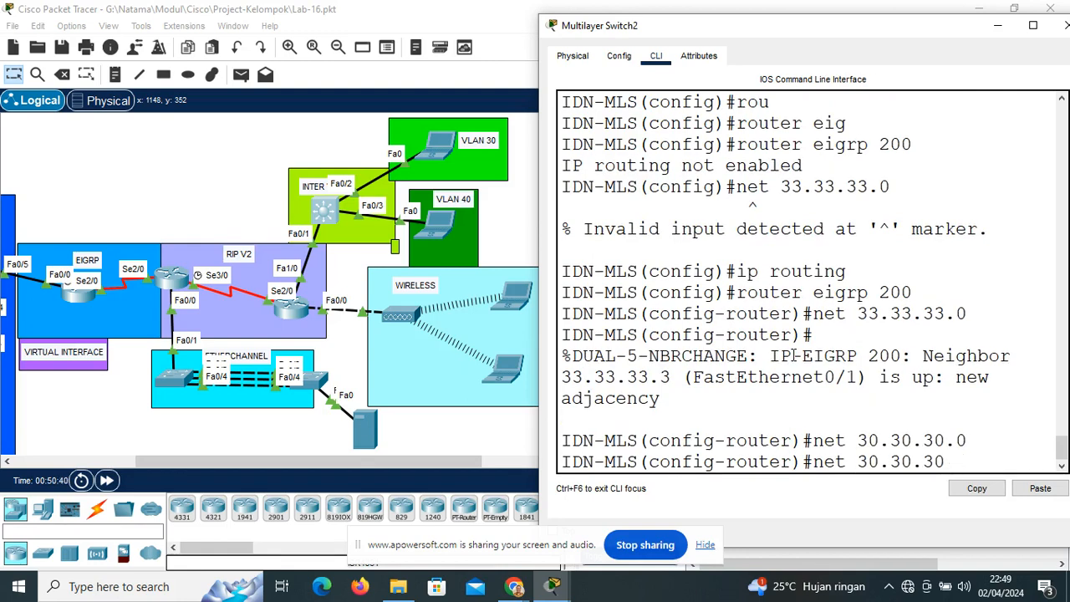
pyautogui.write('40.40.40.0')
pyautogui.press('Return')
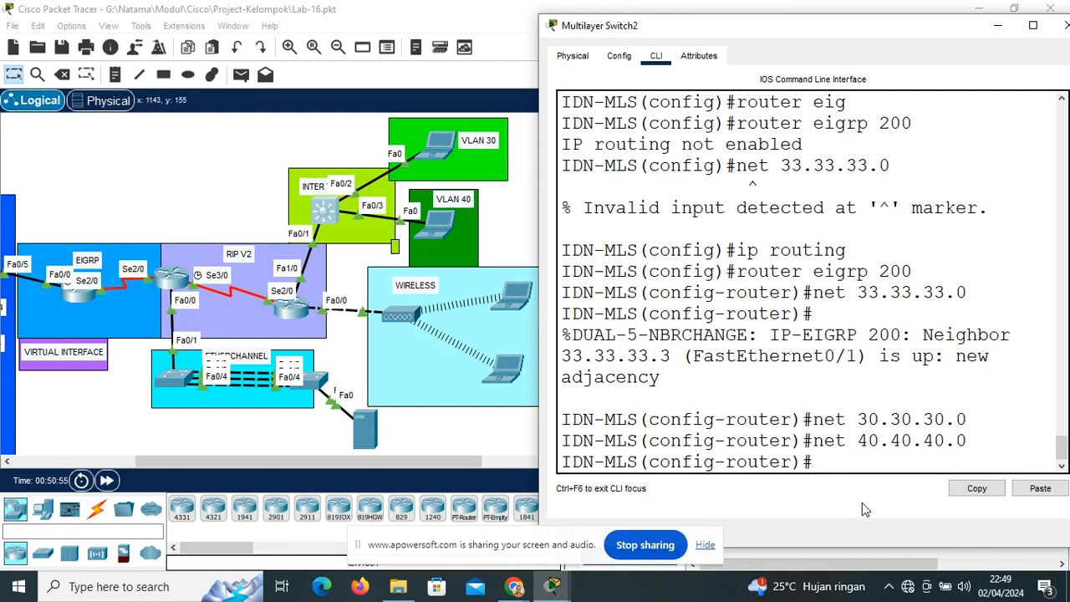
# Leave EIGRP configuration and give interface VLAN 30 the IP address 30.30.30.1 with mask 255.255.255.0
pyautogui.write('ex')
pyautogui.press('Return')
pyautogui.write('in')
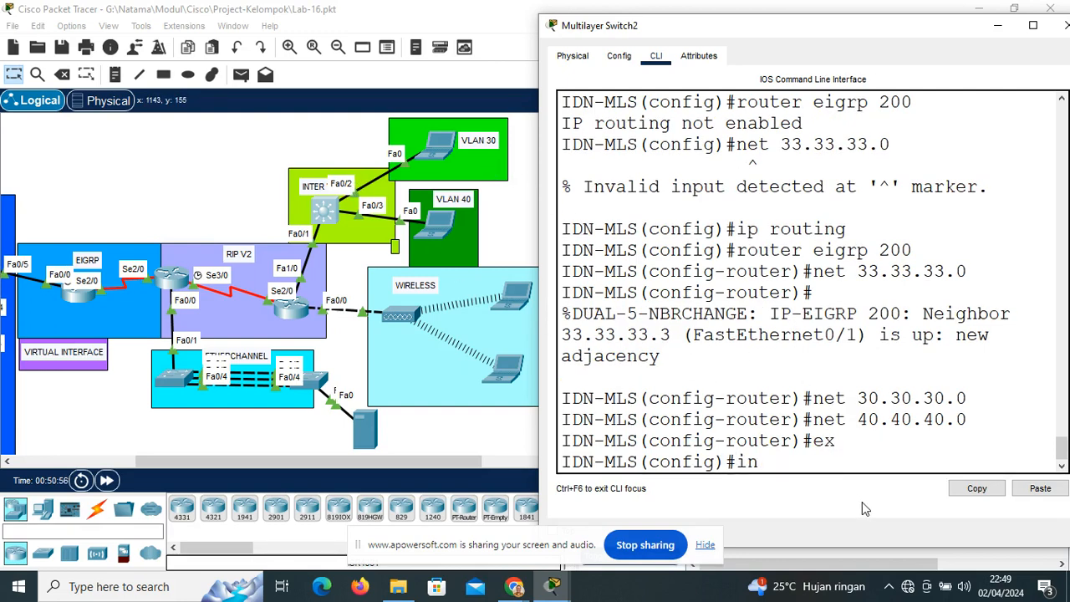
pyautogui.write('t vlan 30')
pyautogui.press('Return')
pyautogui.write('\\')
pyautogui.press('Return')
pyautogui.write('ip add 30')
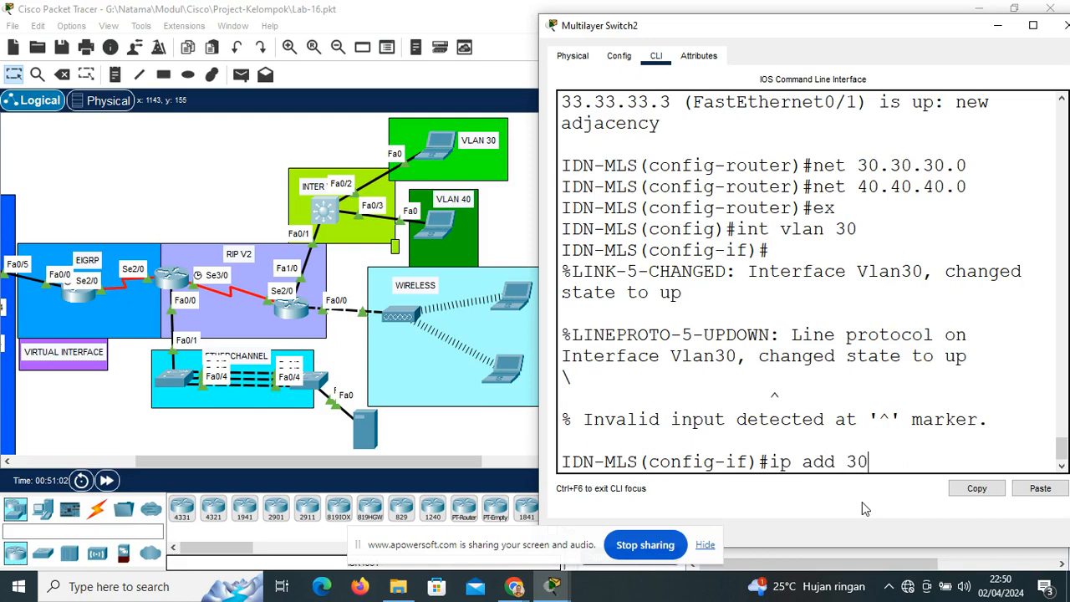
pyautogui.write('.30.30.1')
pyautogui.press('Return')
pyautogui.press('Up')
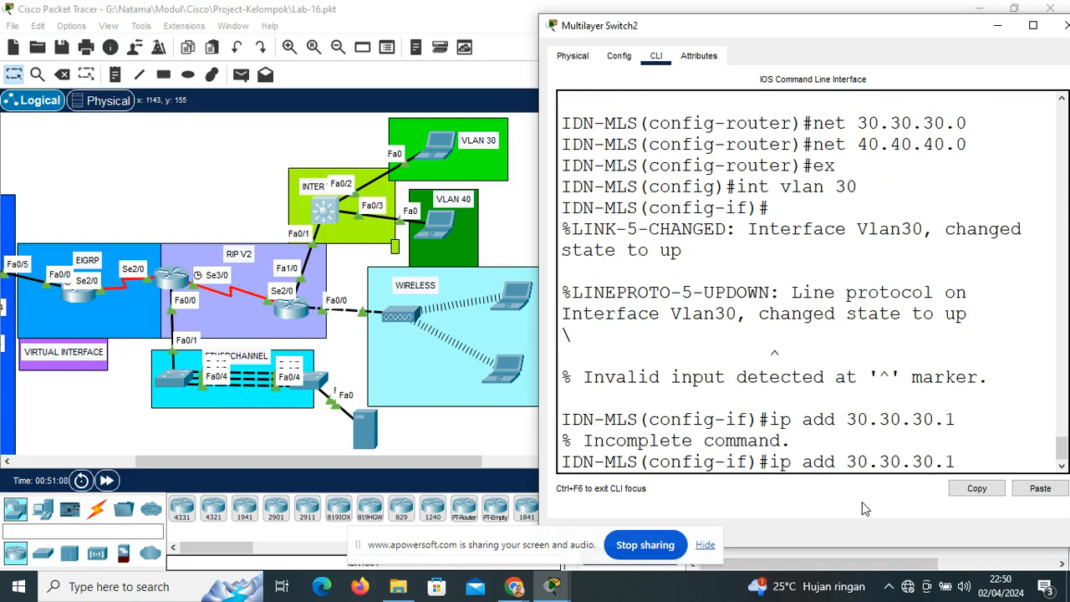
pyautogui.write('255.255.255.0')
pyautogui.press('Return')
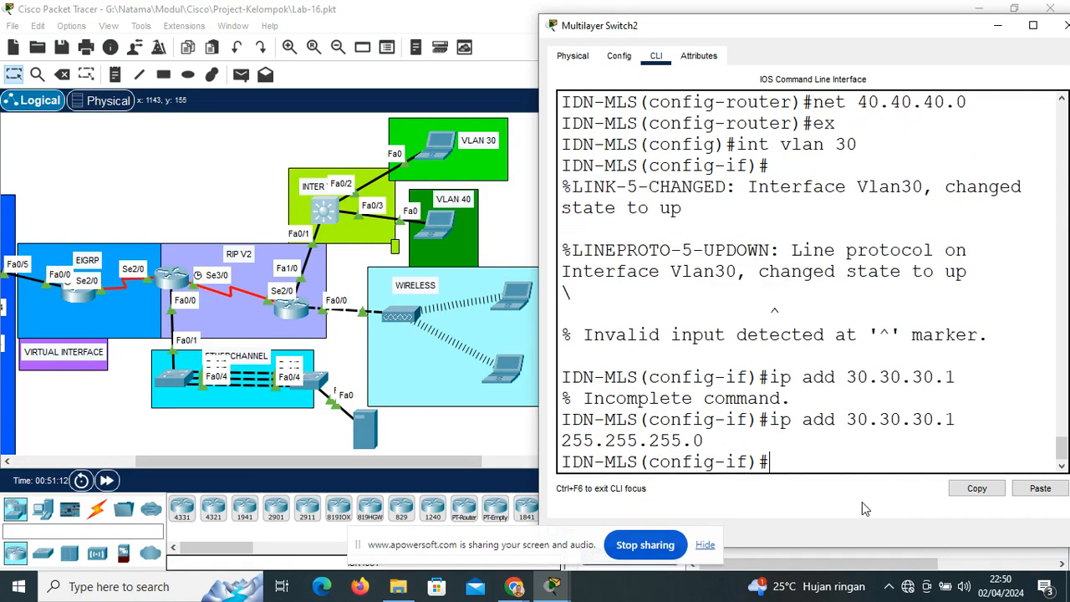
# Create the VLAN 40 interface on IDN-MLS and enter its configuration mode
pyautogui.write('\\')
pyautogui.press('Up')
pyautogui.press('Up')
pyautogui.press('Up')
pyautogui.press('Up')
pyautogui.press('BackSpace')
pyautogui.press('BackSpace')
pyautogui.write('40')
pyautogui.press('Return')
# Give interface VLAN 40 the IP address 40.40.40.1 with mask 255.255.255.0 and return to global configuration mode
pyautogui.press('Up')
pyautogui.press('Up')
pyautogui.press('Up')
pyautogui.press('Up')
pyautogui.press('Down')
pyautogui.press('Up')
pyautogui.press('Down')
pyautogui.press('Left')
pyautogui.press('Left')
pyautogui.press('Left')
pyautogui.press('Left')
pyautogui.press('Left')
pyautogui.press('Left')
pyautogui.press('Left')
pyautogui.press('Left')
pyautogui.press('Left')
pyautogui.press('Left')
pyautogui.press('Left')
pyautogui.press('Left')
pyautogui.press('Left')
pyautogui.press('Left')
pyautogui.press('Left')
pyautogui.press('Left')
pyautogui.press('BackSpace')
pyautogui.press('BackSpace')
pyautogui.press('BackSpace')
pyautogui.press('BackSpace')
pyautogui.press('BackSpace')
pyautogui.press('BackSpace')
pyautogui.press('BackSpace')
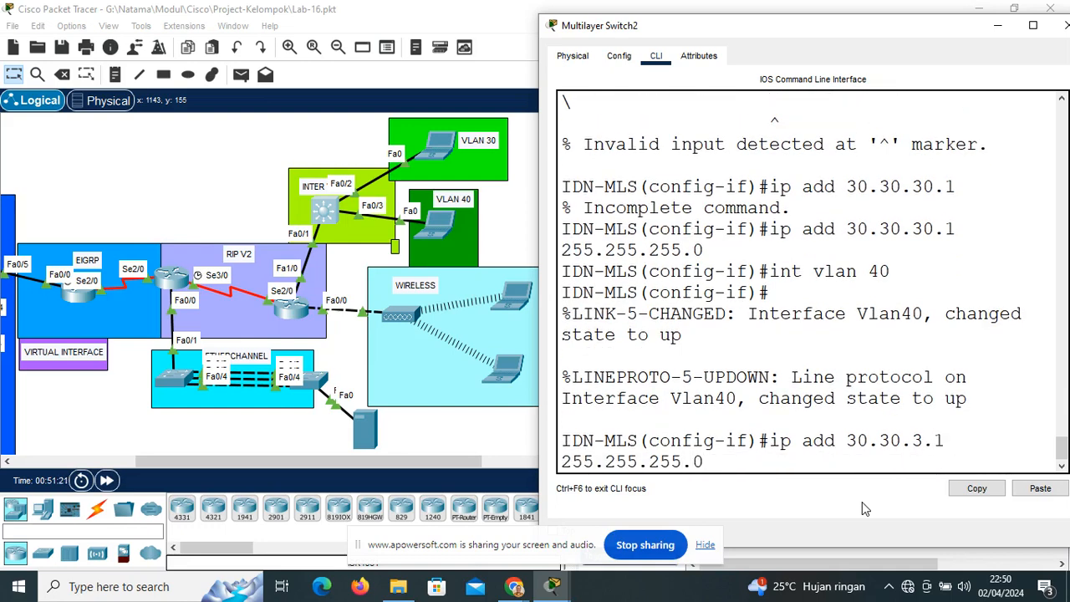
pyautogui.press('BackSpace')
pyautogui.write('40.40.4')
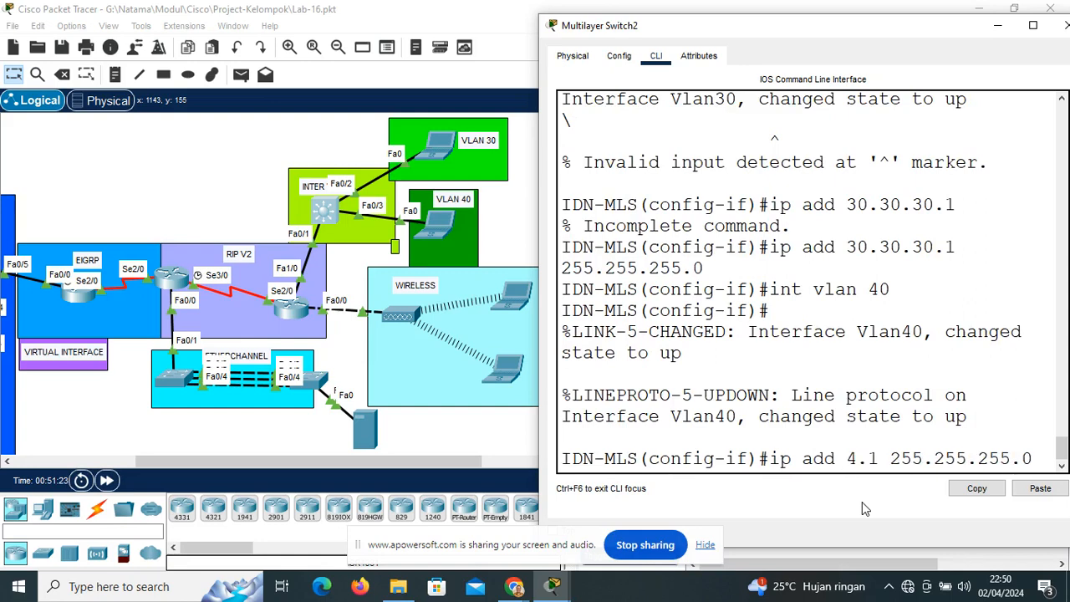
pyautogui.write('0')
pyautogui.press('Return')
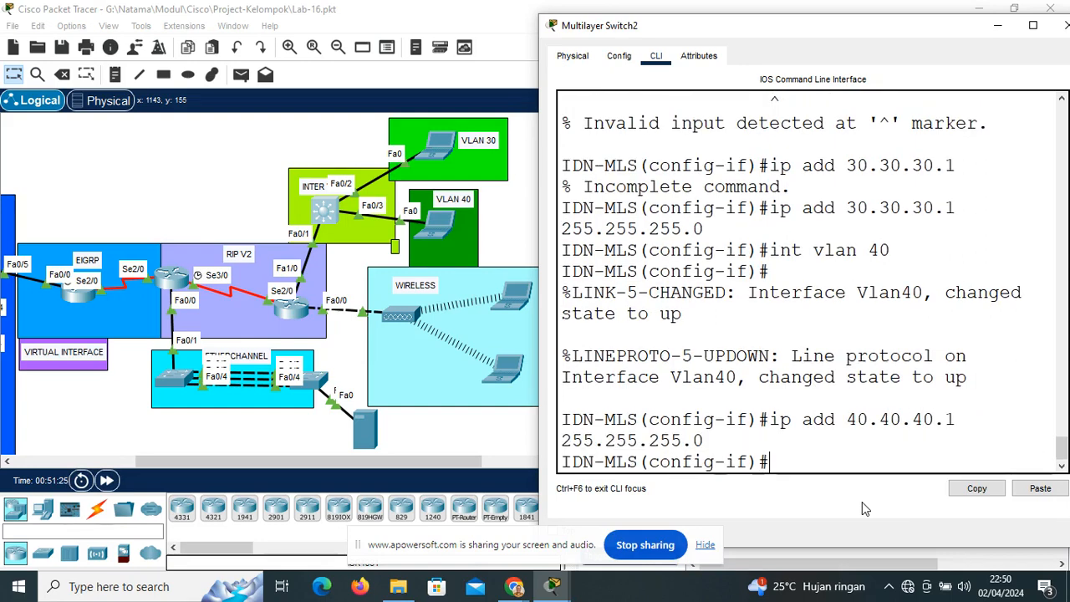
pyautogui.write('ex')
pyautogui.press('Return')
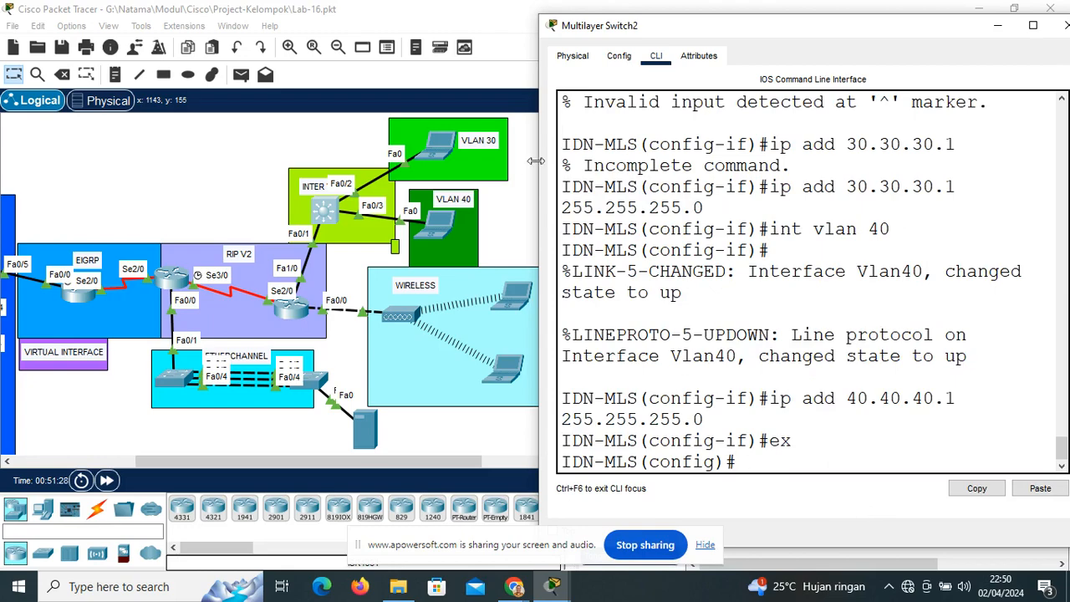
# Assign the static IPv4 address 30.30.30.30 to the laptop in VLAN 30
pyautogui.click(433, 151)
pyautogui.click(433, 150)
pyautogui.moveTo(402, 17); pyautogui.dragTo(724, 17)
pyautogui.click(724, 46)
pyautogui.click(665, 109)
pyautogui.click(878, 157)
pyautogui.write('30.30.30.')
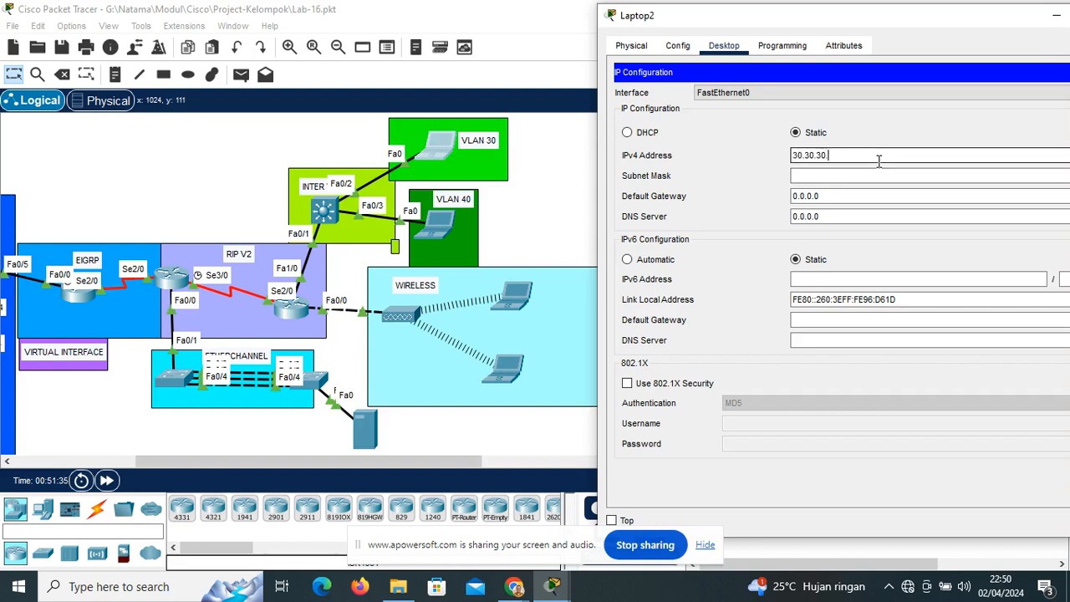
pyautogui.write('30')
# Set the VLAN 30 laptop's subnet mask to 255.255.255.0 and default gateway to 30.30.30.1, and close its window
pyautogui.press('Tab')
pyautogui.press('Left')
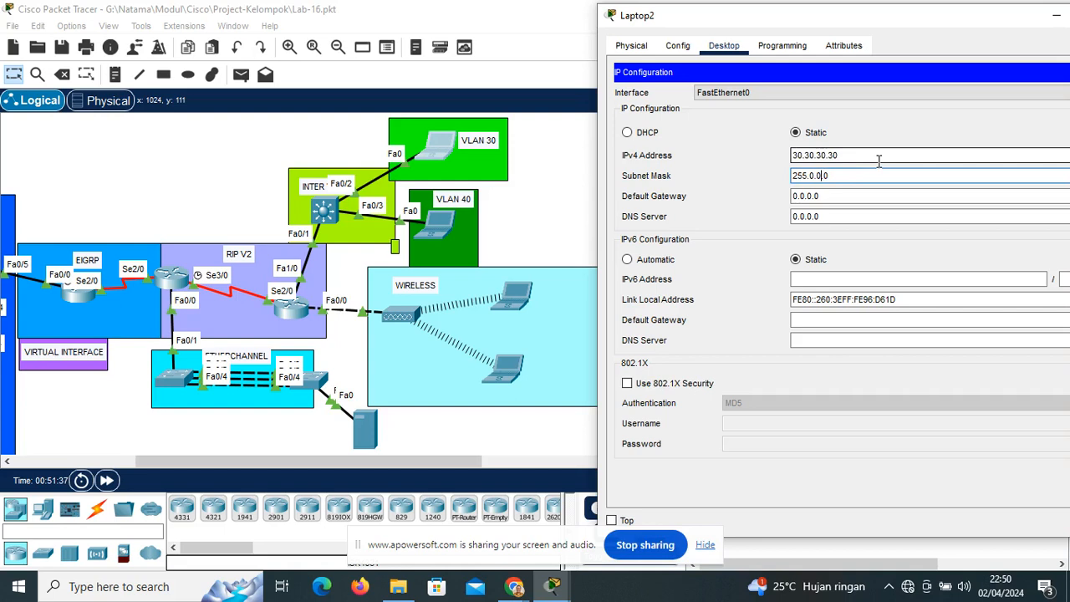
pyautogui.press('BackSpace')
pyautogui.press('BackSpace')
pyautogui.write('255.255.')
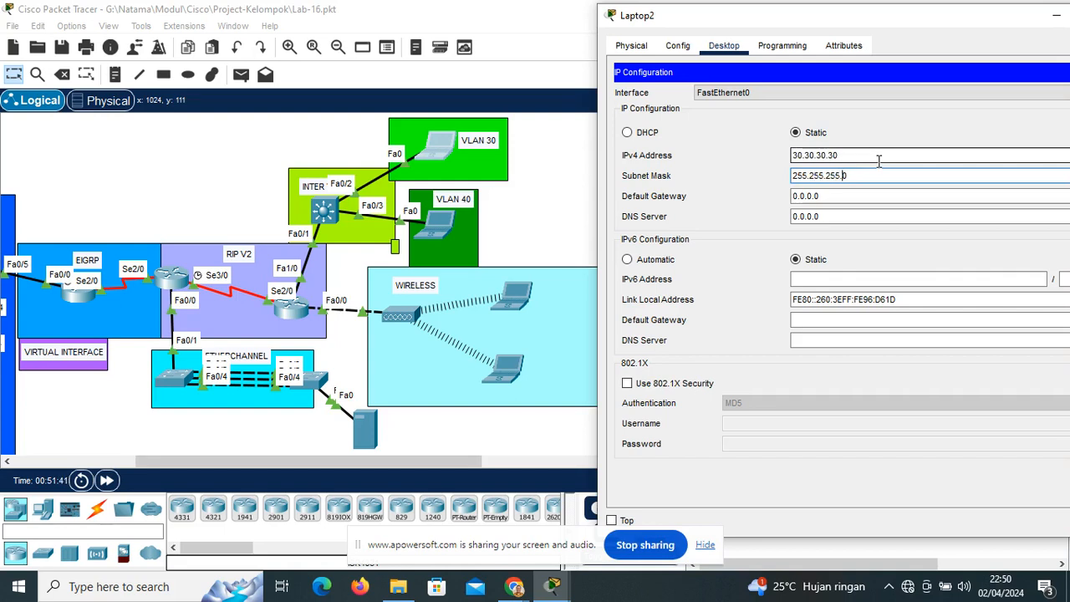
pyautogui.press('Tab')
pyautogui.write('30')
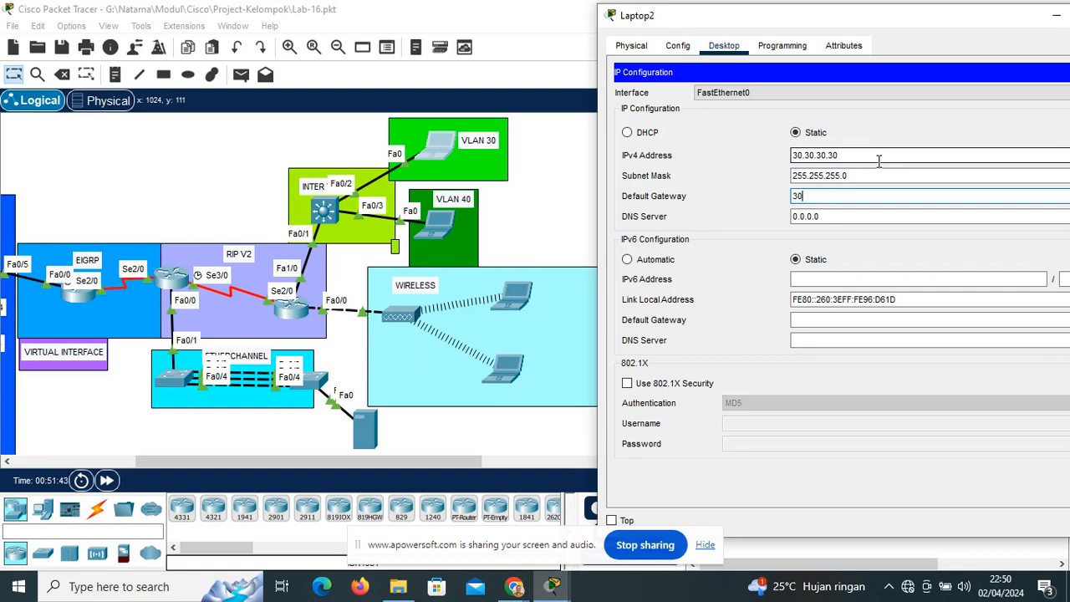
pyautogui.write('.30.30.1')
pyautogui.press('Tab')
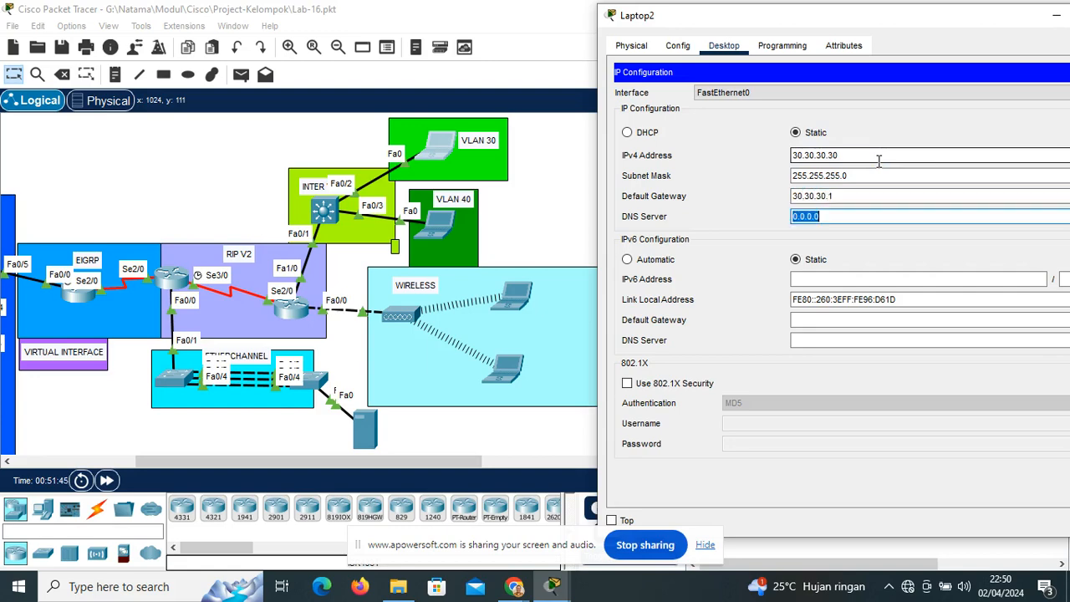
pyautogui.moveTo(946, 25); pyautogui.dragTo(886, 31)
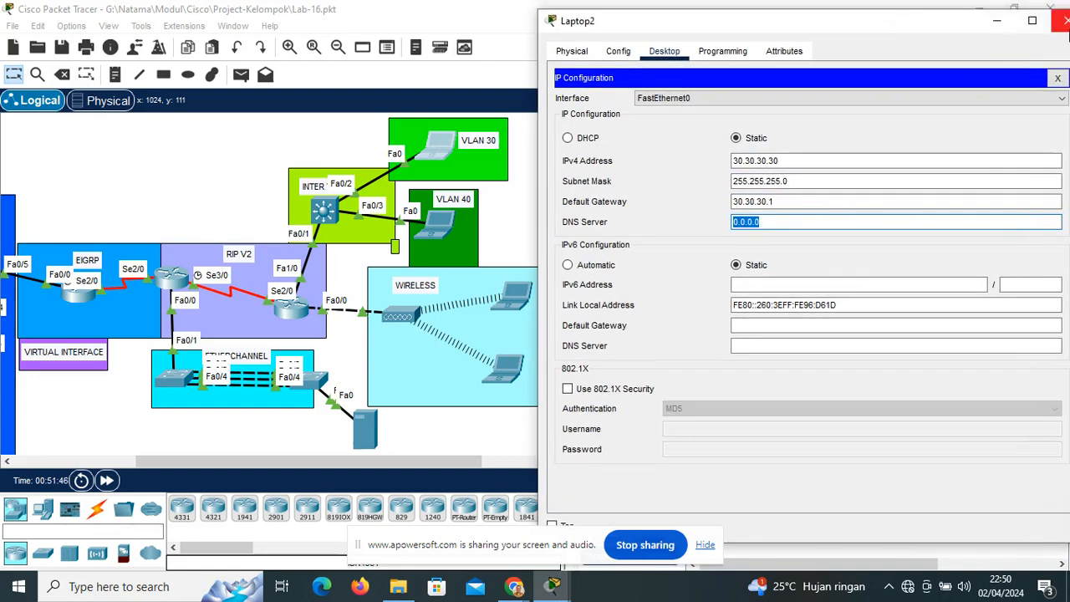
pyautogui.click(1066, 20)
# Assign the static IPv4 address 40.40.40.40 to the laptop in VLAN 40
pyautogui.click(441, 237)
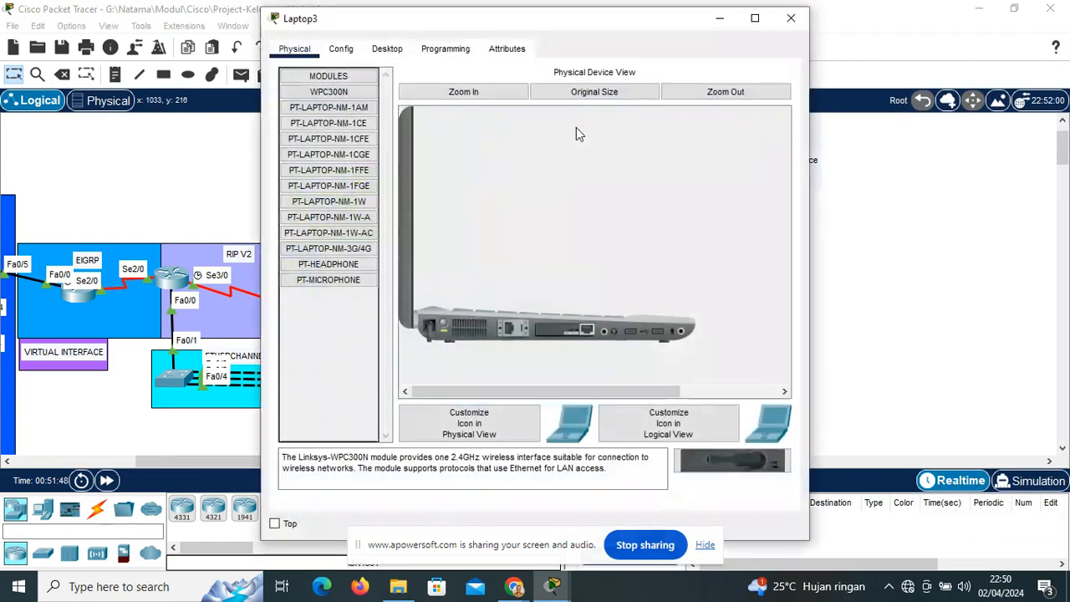
pyautogui.moveTo(521, 24); pyautogui.dragTo(734, 17)
pyautogui.click(610, 44)
pyautogui.click(570, 100)
pyautogui.click(711, 152)
pyautogui.write('40.40.40.')
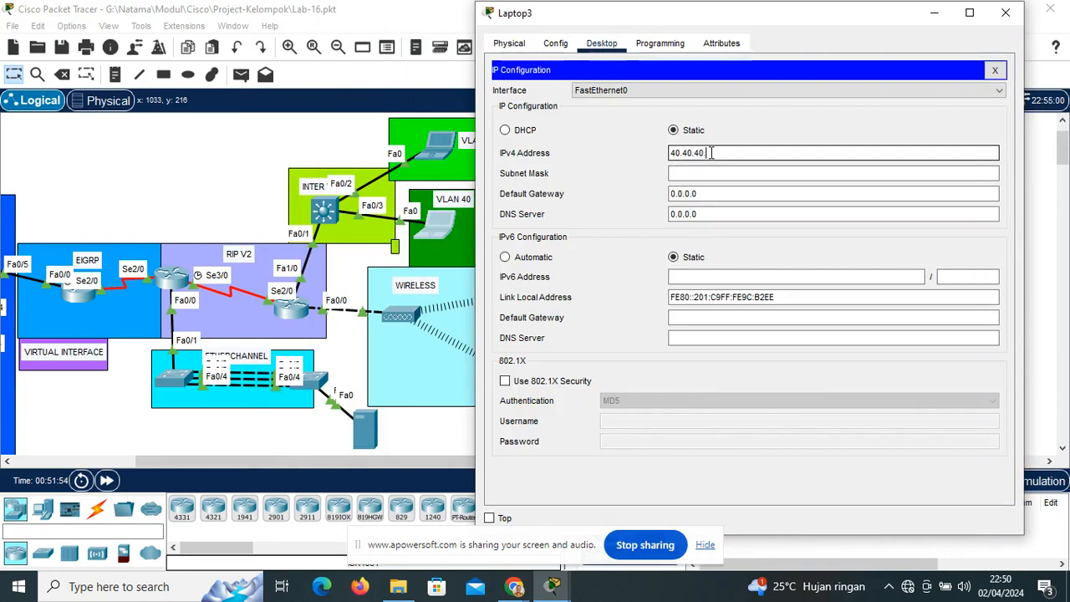
pyautogui.write('40')
# Set the VLAN 40 laptop's subnet mask to 255.255.255.0 and default gateway to 40.40.40.1, and close its window
pyautogui.press('Tab')
pyautogui.press('BackSpace')
pyautogui.press('BackSpace')
pyautogui.press('BackSpace')
pyautogui.press('BackSpace')
pyautogui.press('BackSpace')
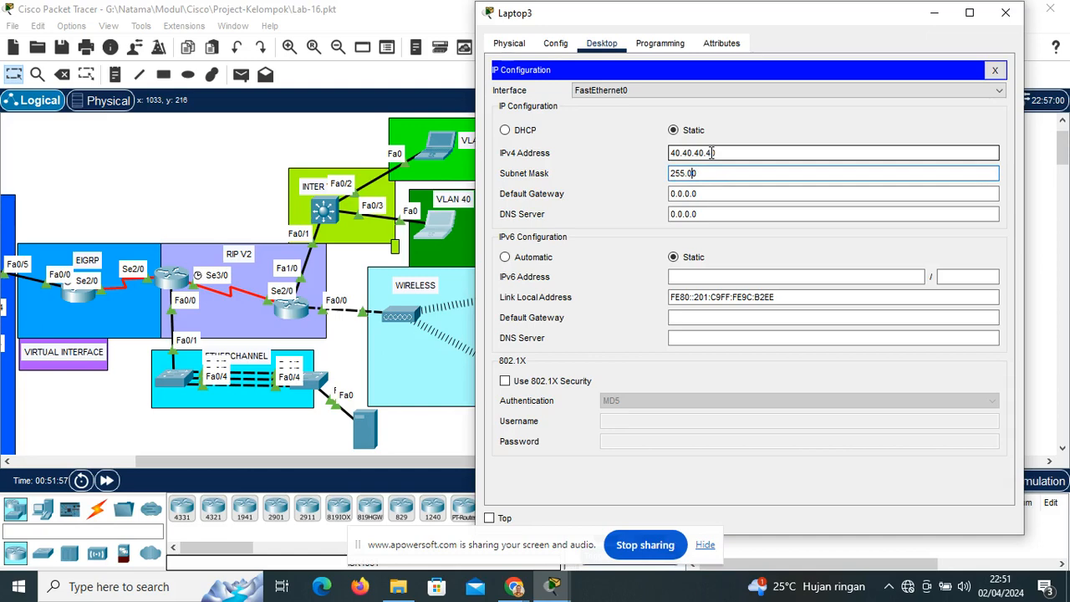
pyautogui.write('255.255.')
pyautogui.press('Tab')
pyautogui.write('3')
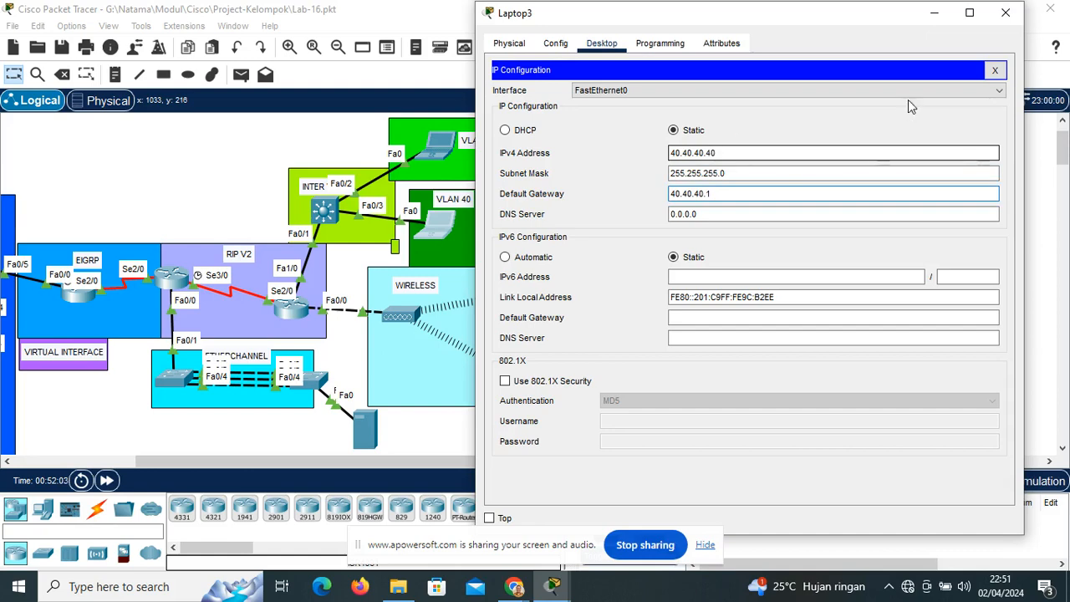
pyautogui.click(1005, 13)
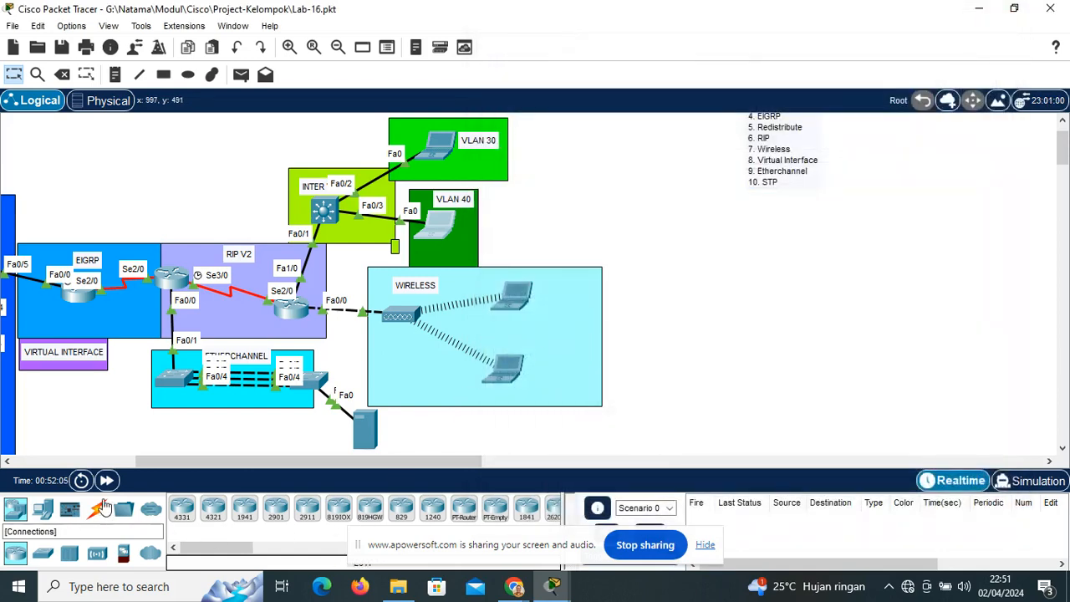
# Fast-forward the network's simulation time several times
pyautogui.click(106, 480)
pyautogui.click(106, 481)
pyautogui.click(106, 481)
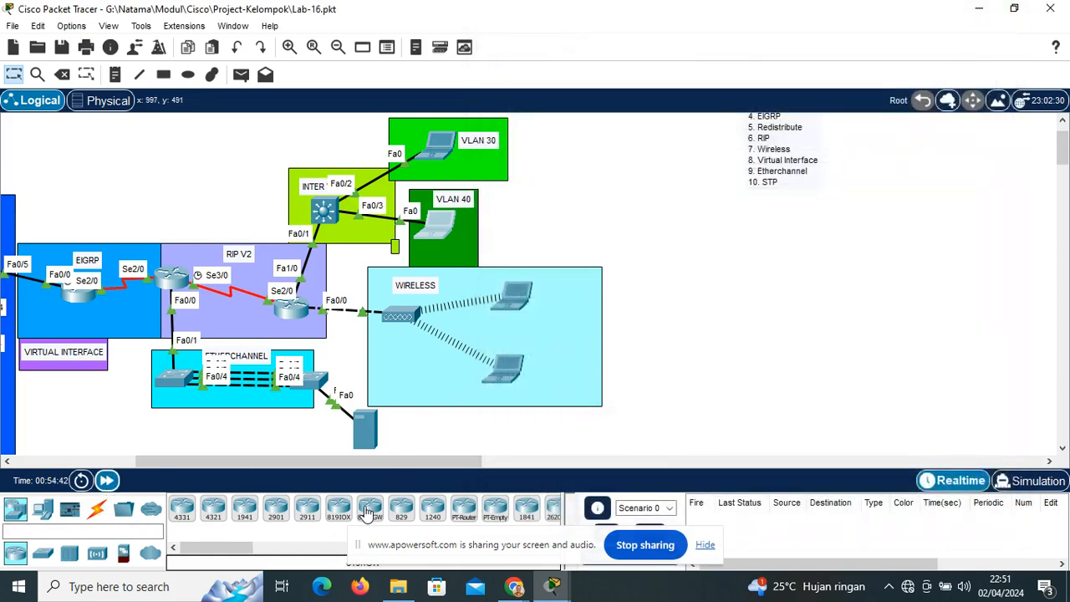
# Ping the VLAN 40 laptop at 40.40.40.40 from the VLAN 30 laptop's command prompt
pyautogui.click(443, 159)
pyautogui.moveTo(547, 22); pyautogui.dragTo(800, 25)
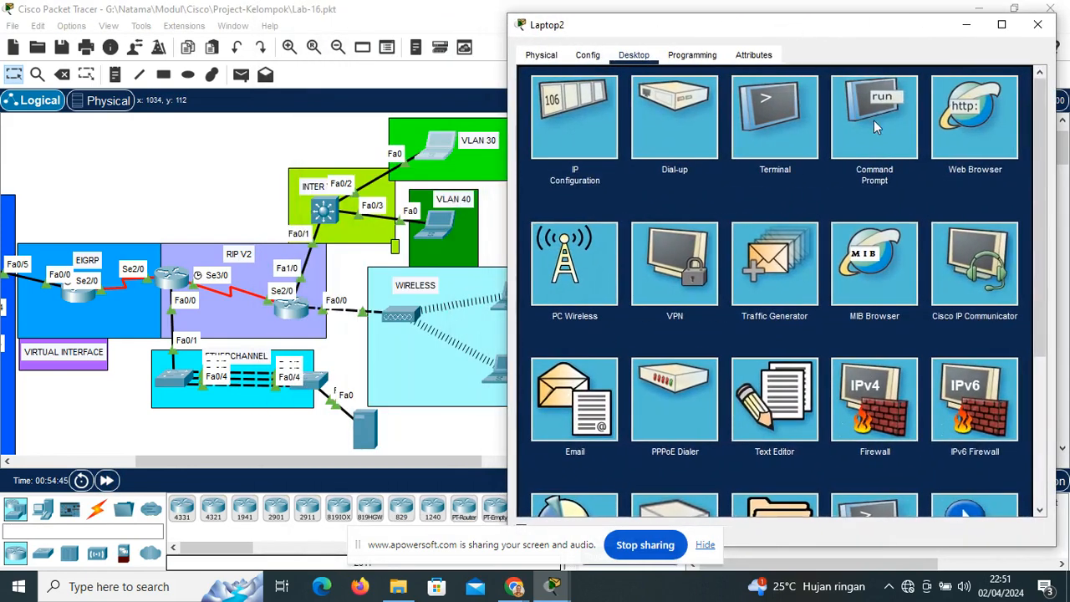
pyautogui.click(874, 125)
pyautogui.write('ping 40.40.40.')
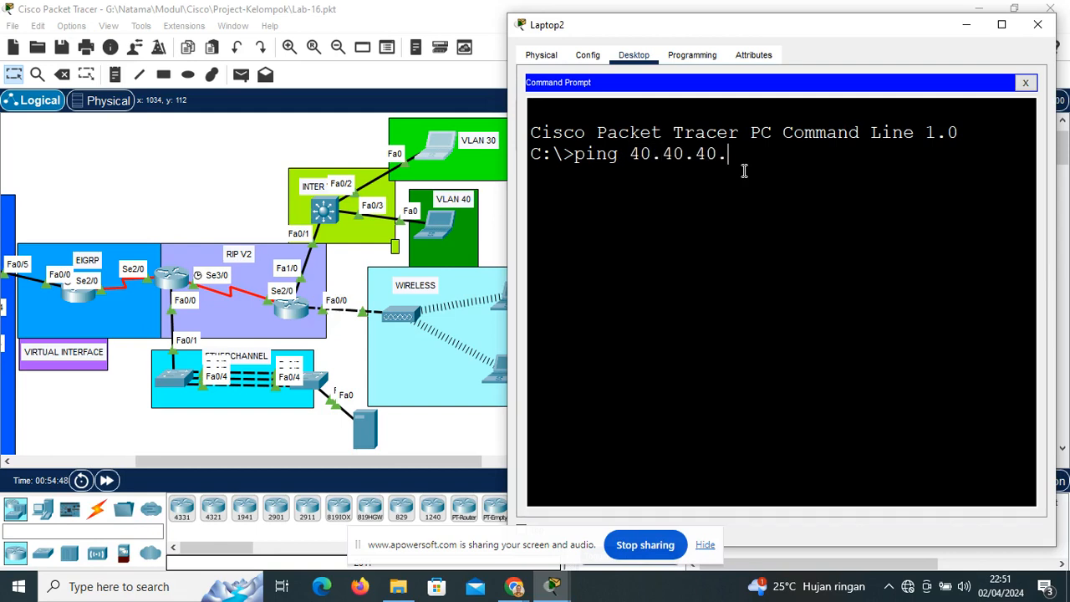
pyautogui.write('40')
pyautogui.press('Return')
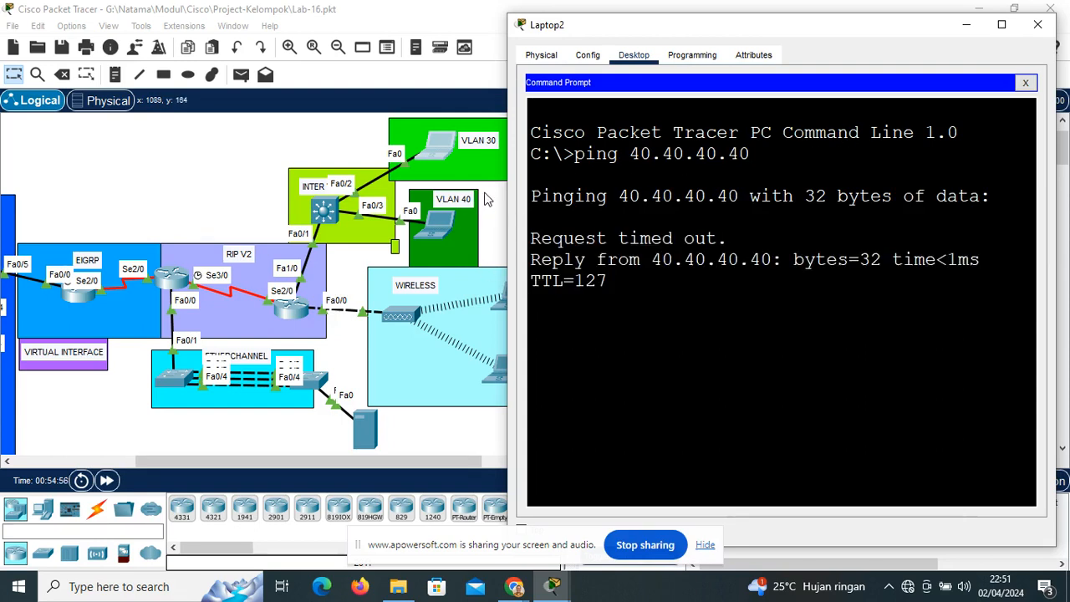
# Ping the VLAN 30 laptop at 30.30.30.30 from the VLAN 40 laptop's command prompt and close its window
pyautogui.click(442, 222)
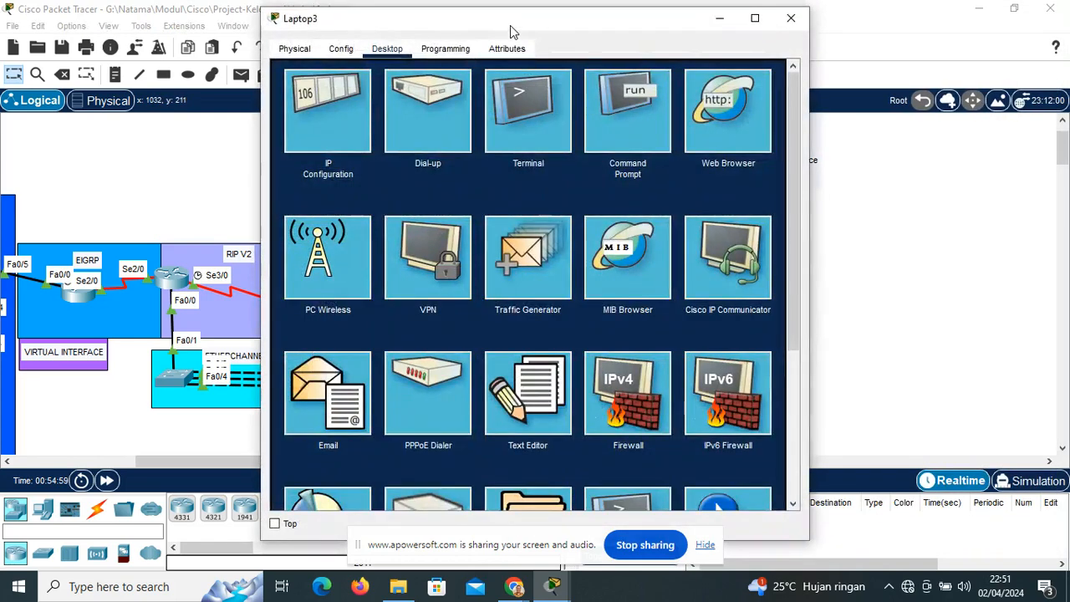
pyautogui.moveTo(510, 27); pyautogui.dragTo(777, 45)
pyautogui.click(890, 117)
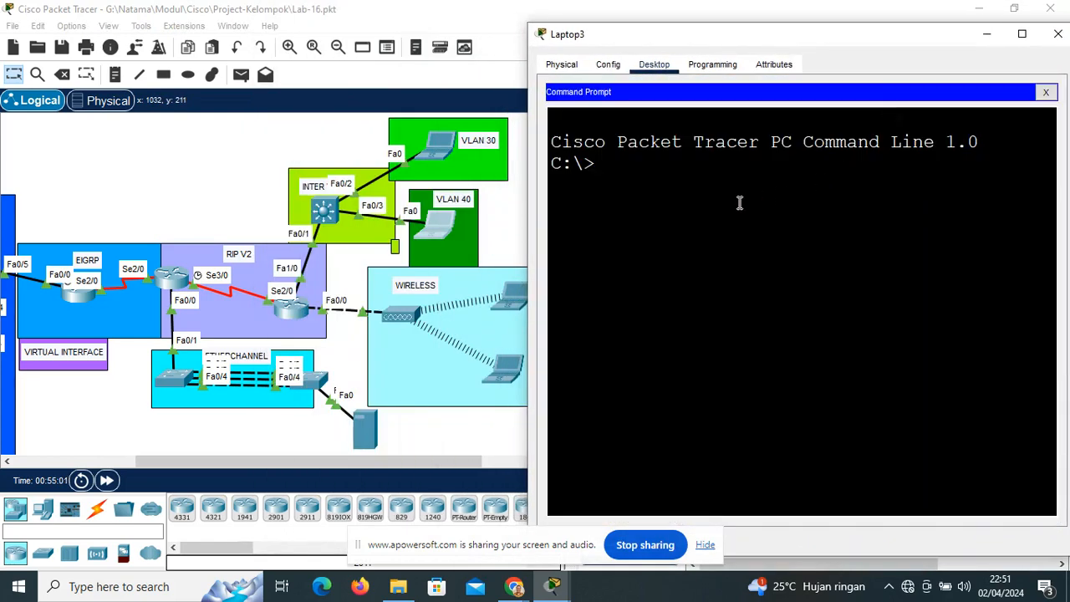
pyautogui.write('ping 30.30.')
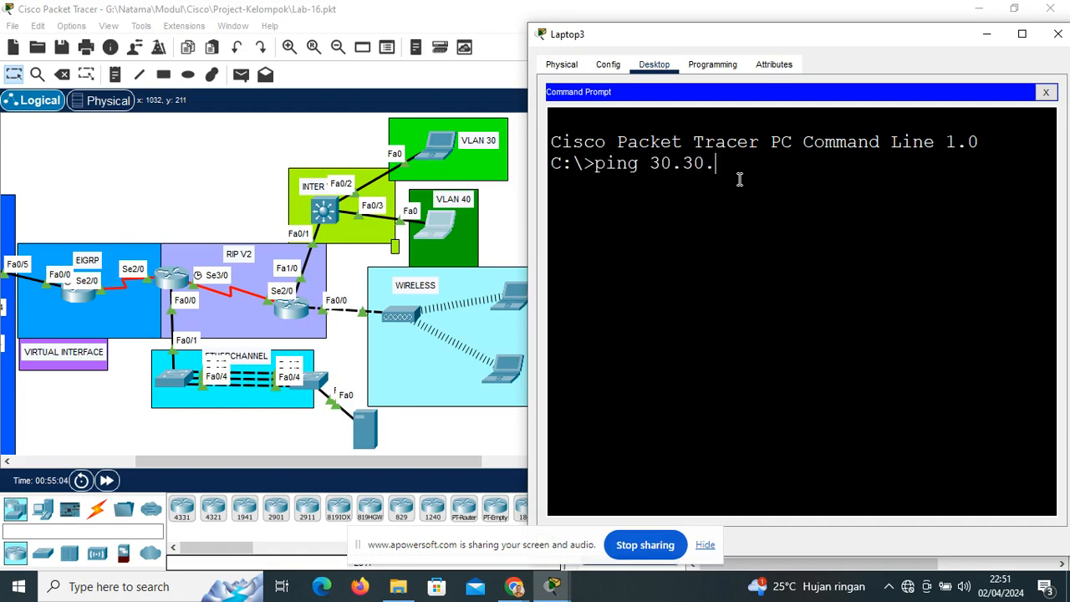
pyautogui.write('30.30')
pyautogui.press('Return')
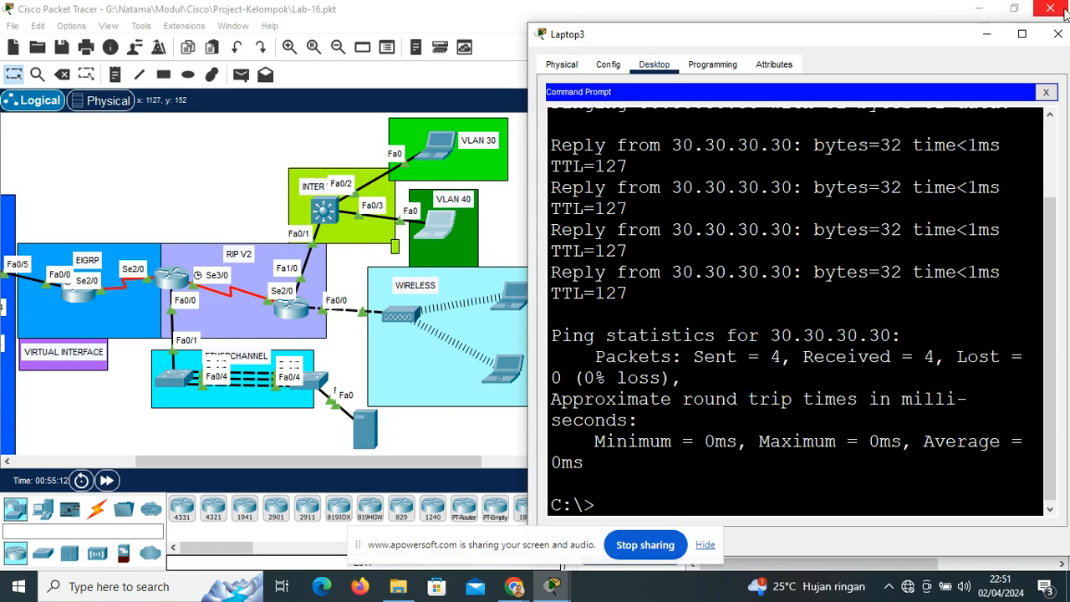
pyautogui.click(1058, 34)
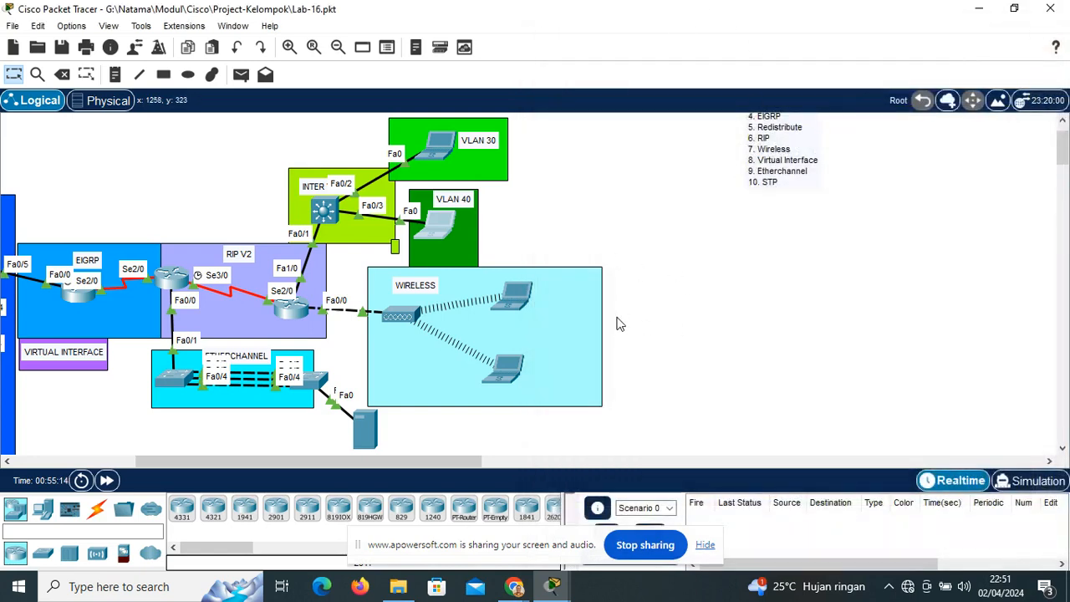